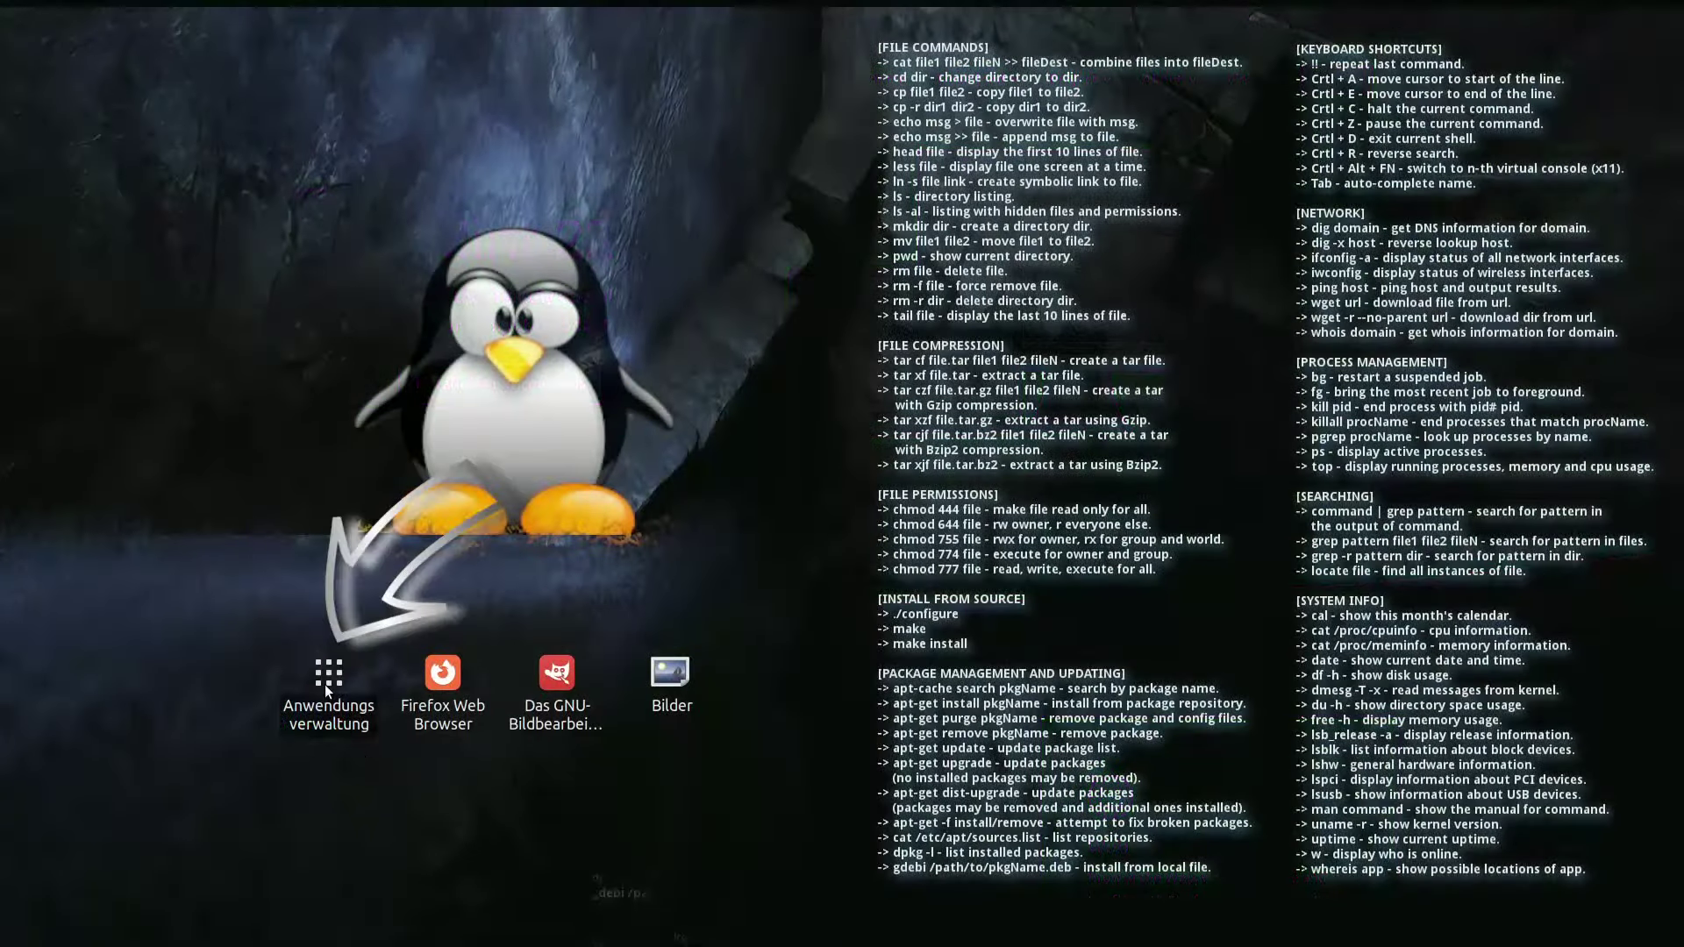
- Launch the Anwendungsverwaltung software manager and scroll through its featured apps and categories
double_click(326, 687)
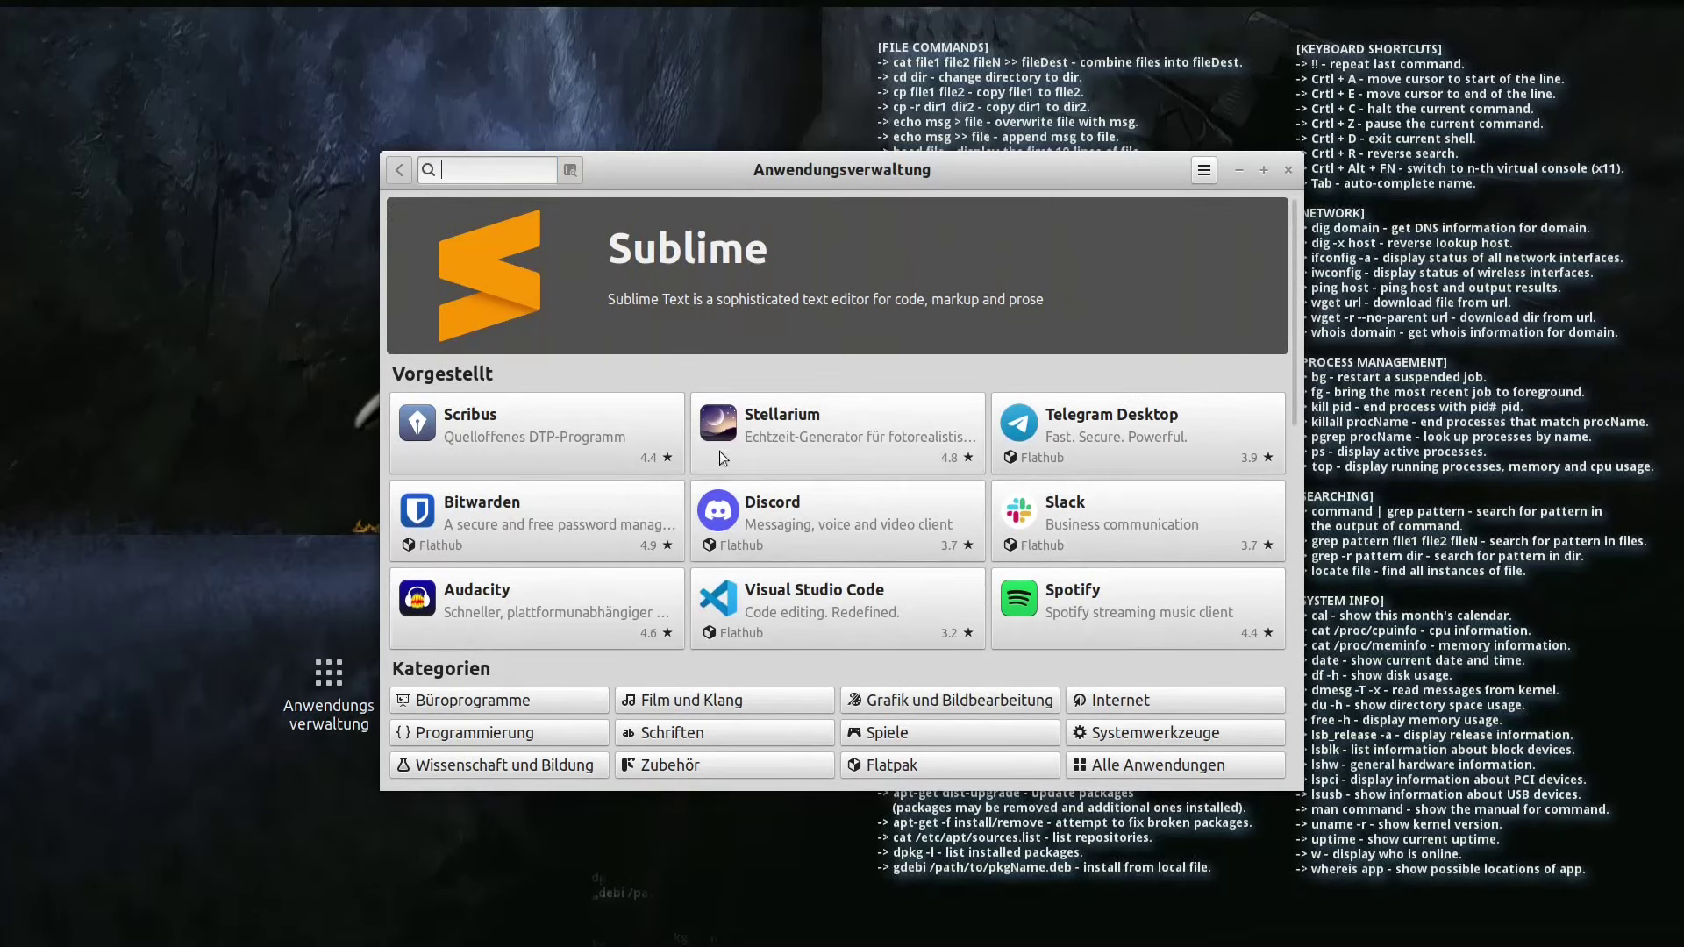
scroll(781, 509, down, 1)
scroll(774, 502, down, 2)
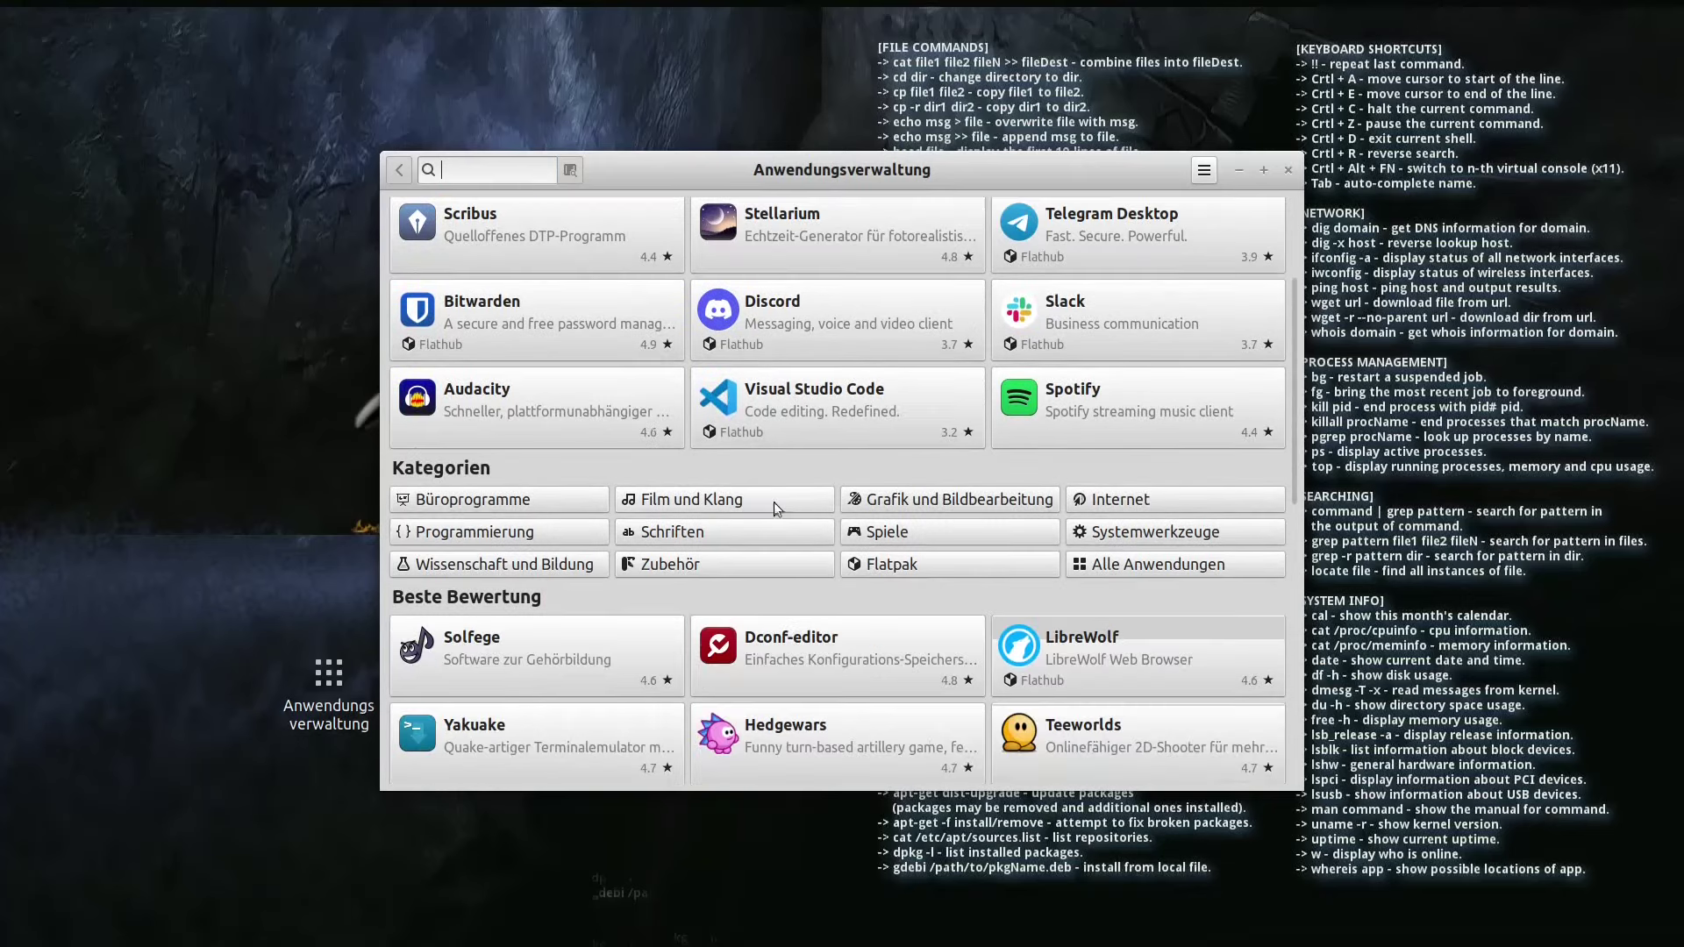
scroll(878, 358, up, 2)
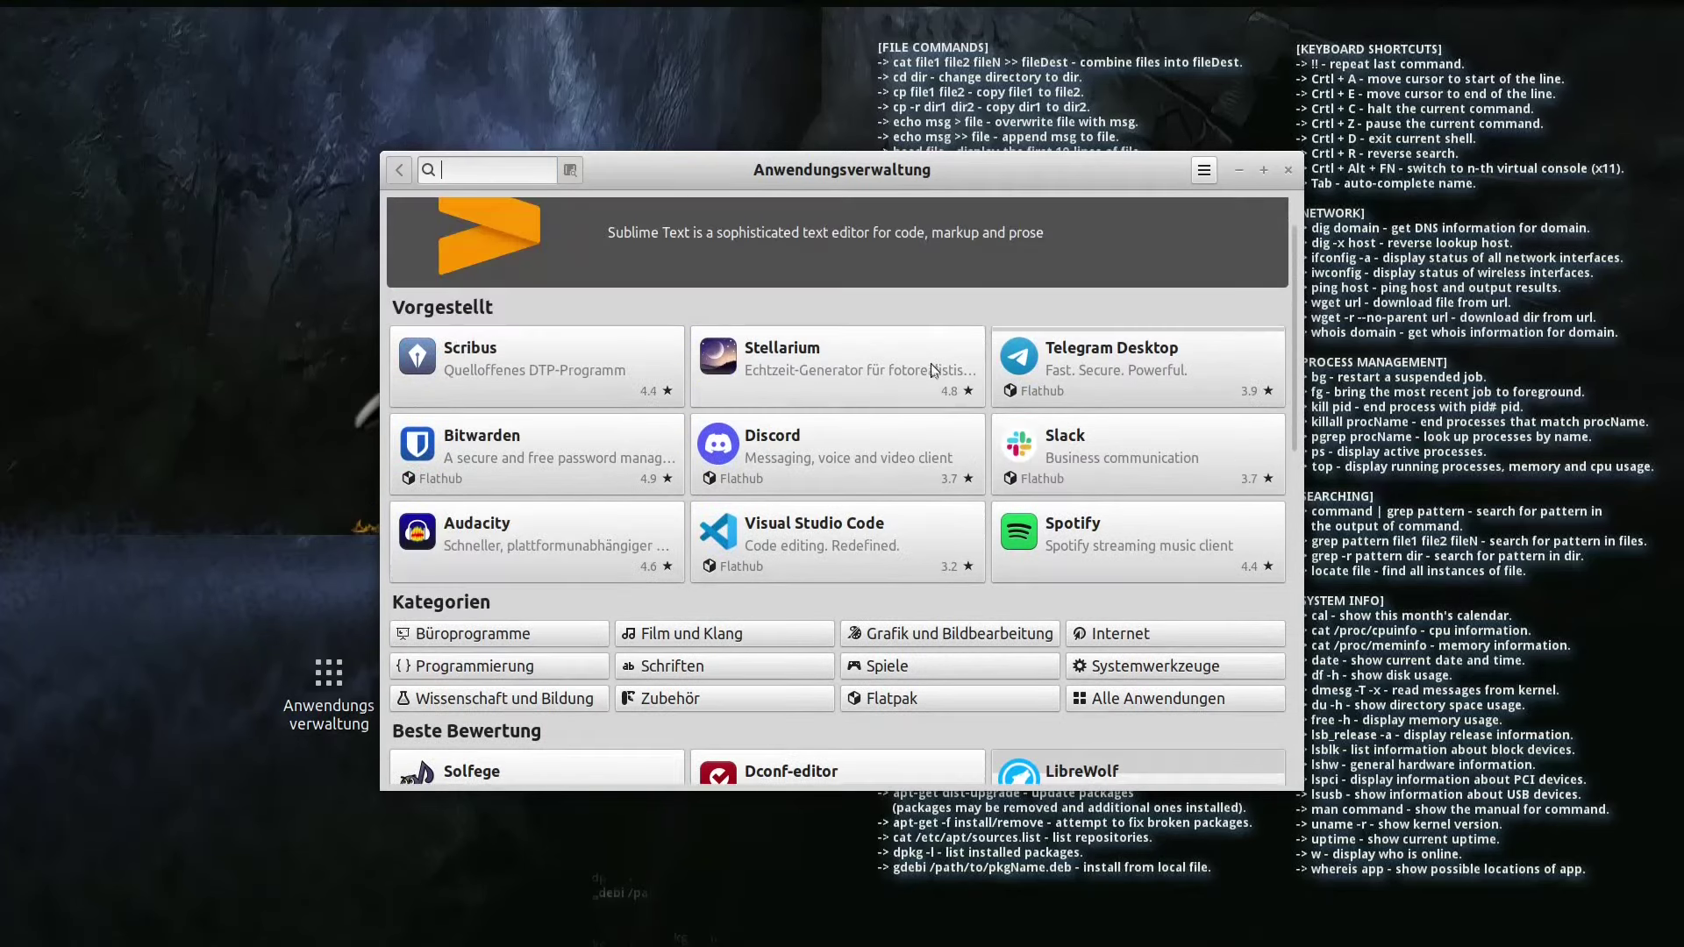
scroll(878, 358, up, 1)
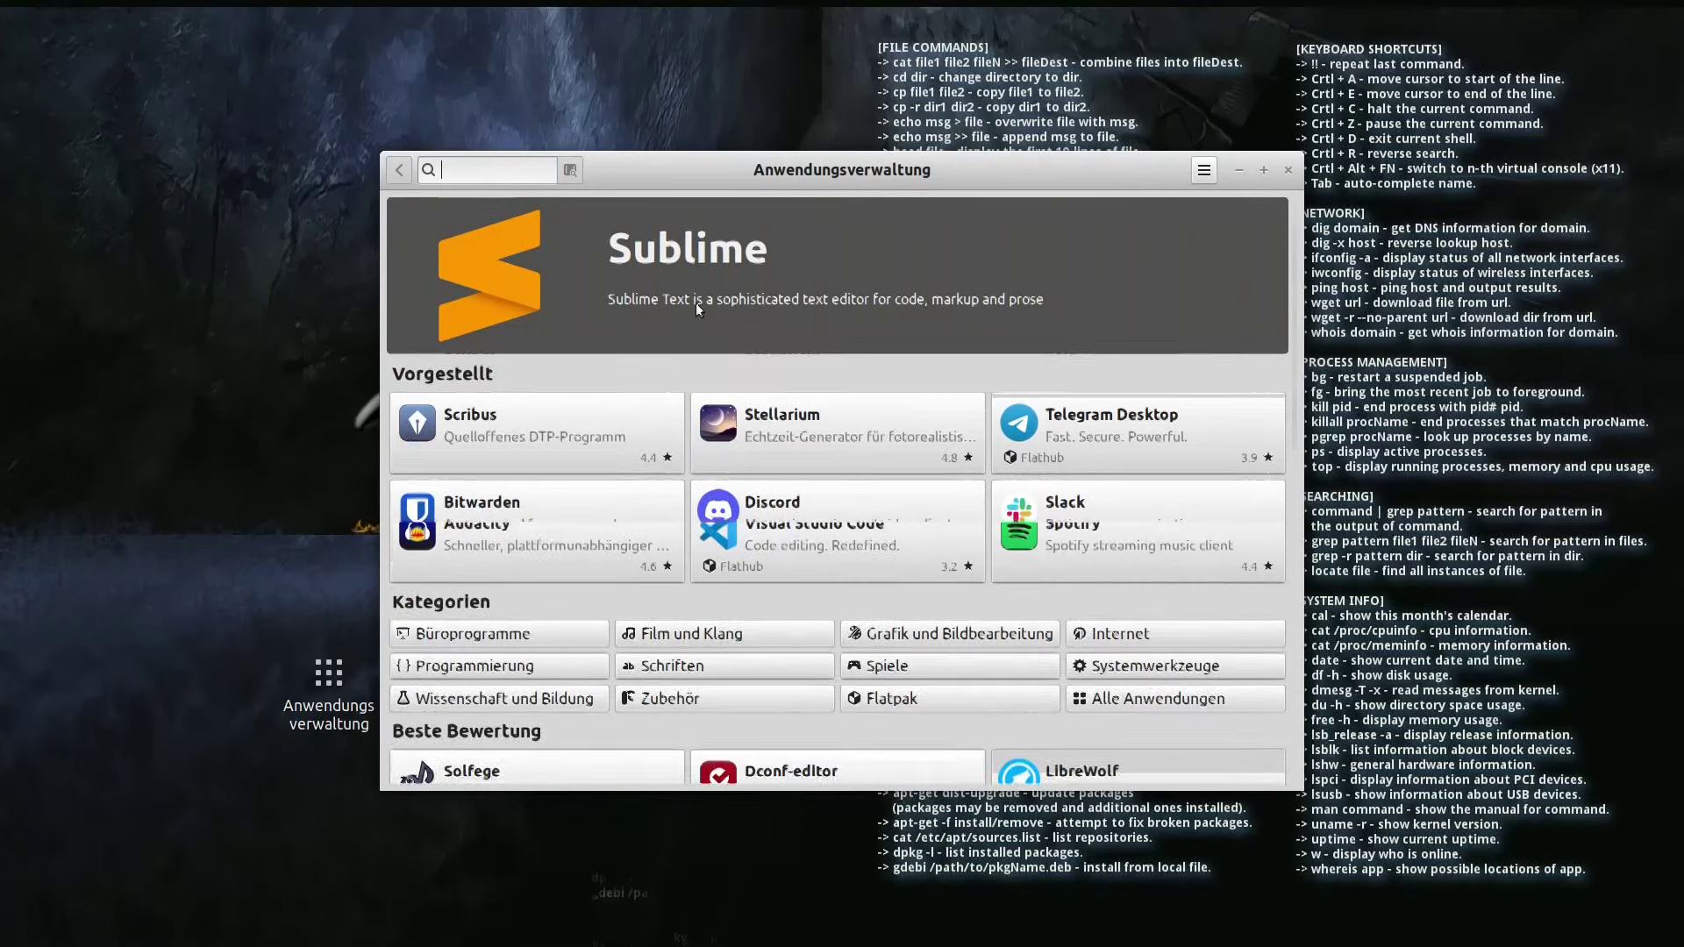
scroll(696, 302, down, 2)
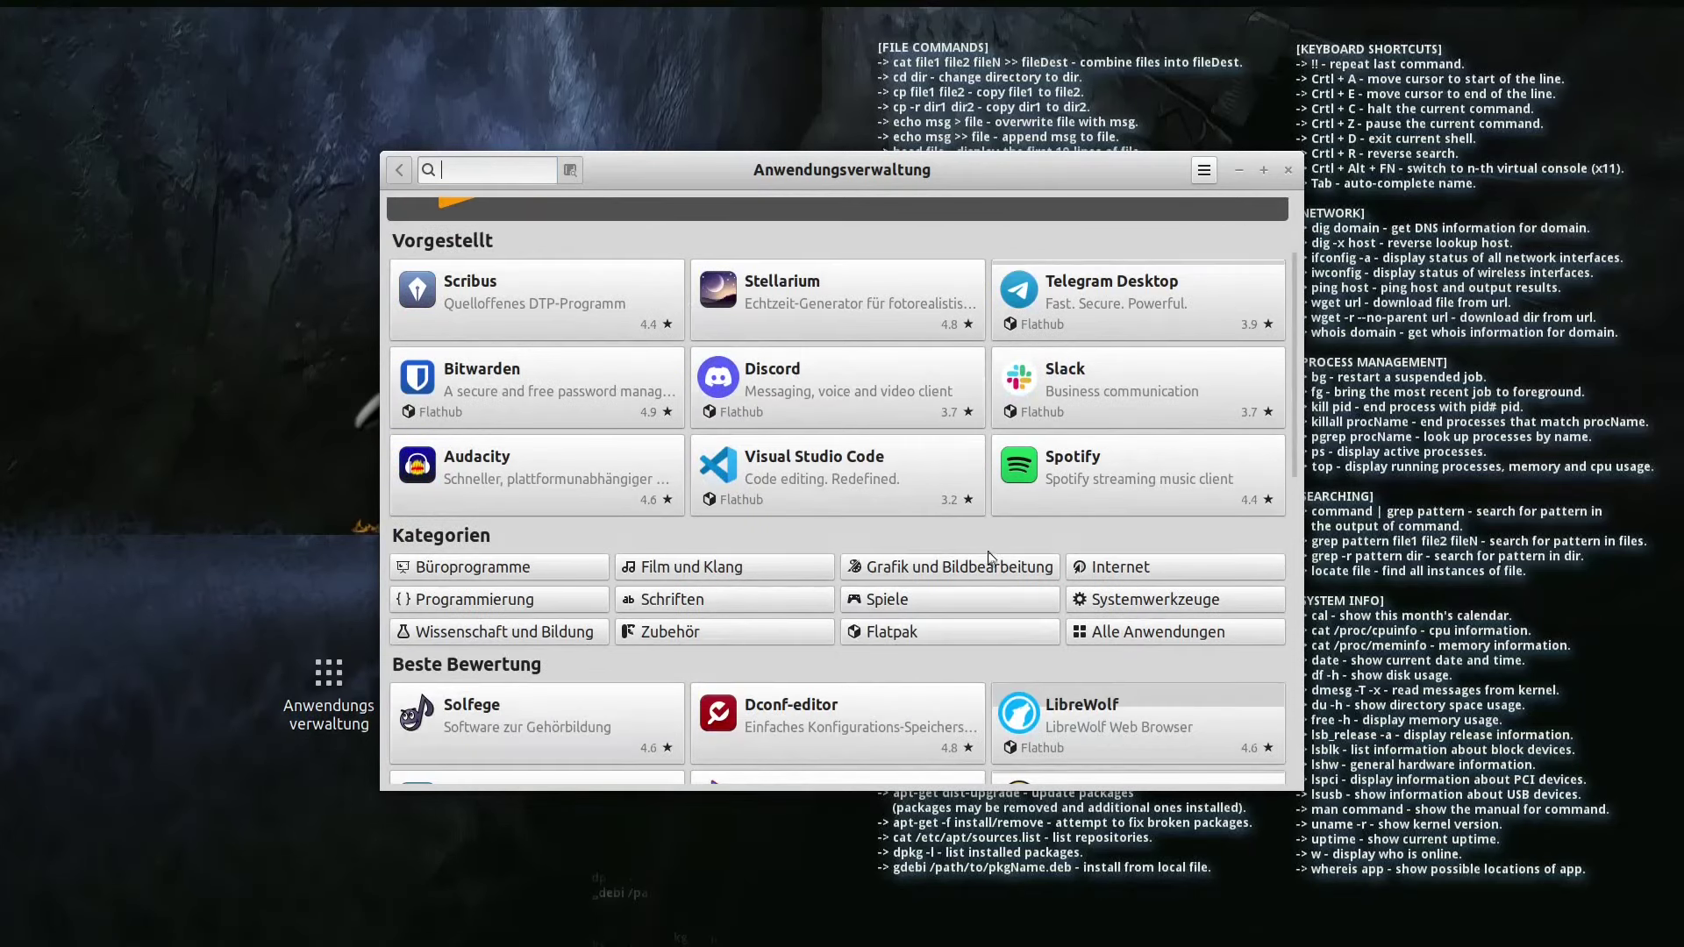
- Browse the Grafik und Bildbearbeitung category, then search for 'gimp'
click(984, 570)
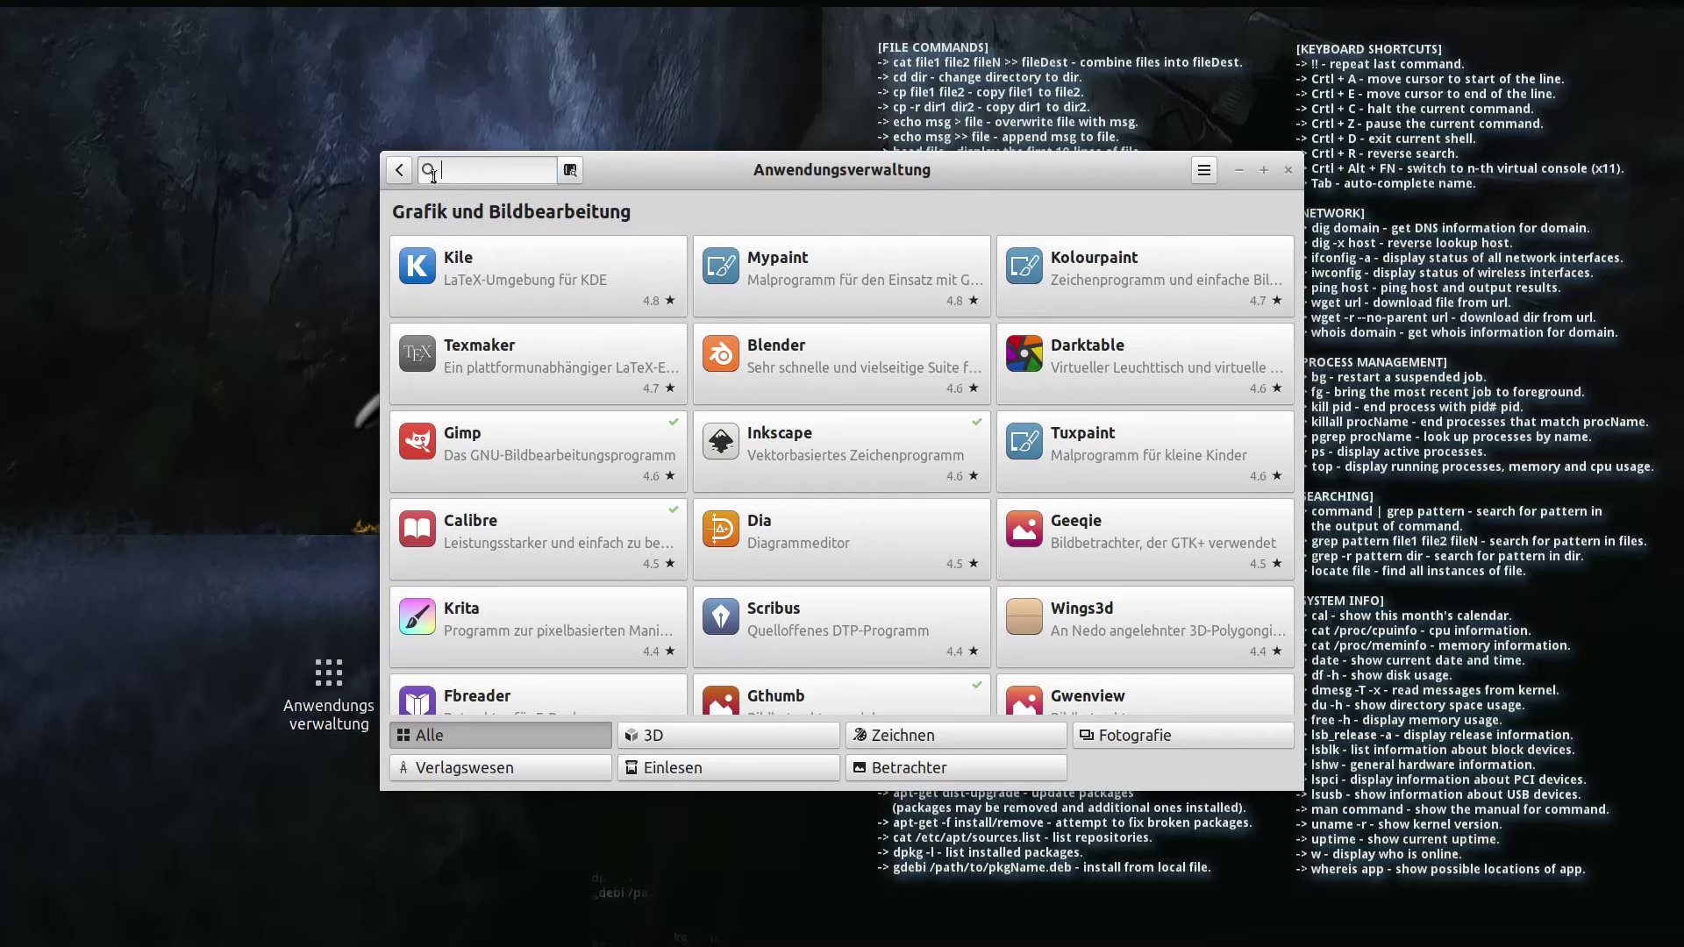
text(gimp)
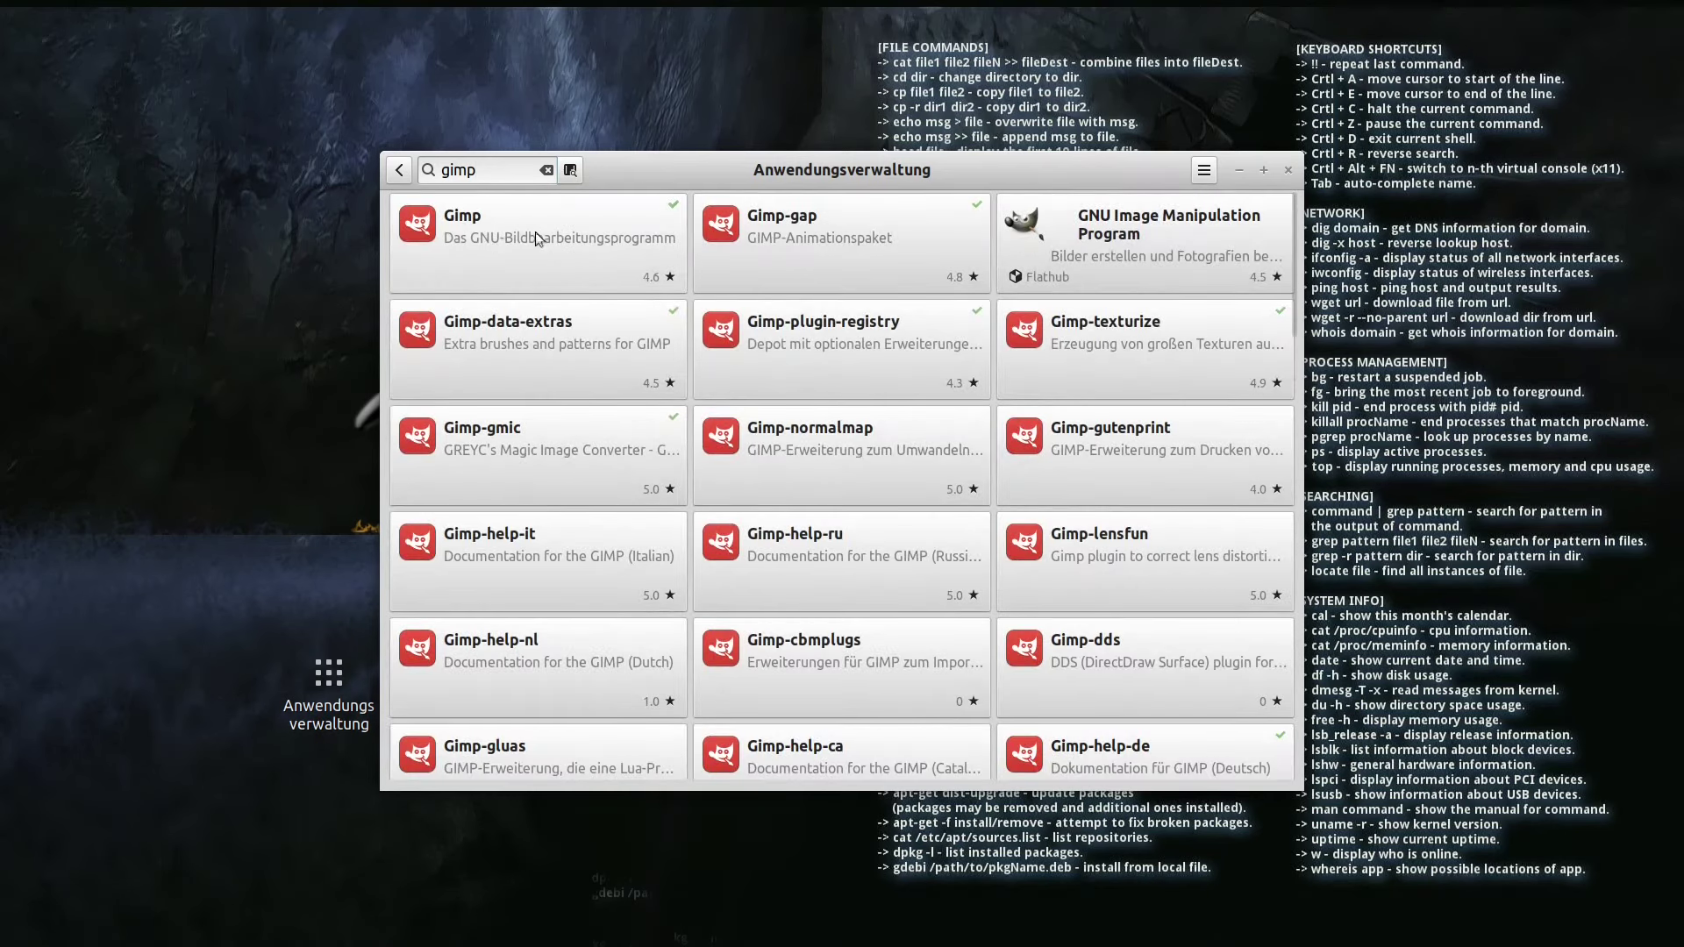
- View Gimp's details, keeping Systempaket as its package source, and return to results
click(467, 235)
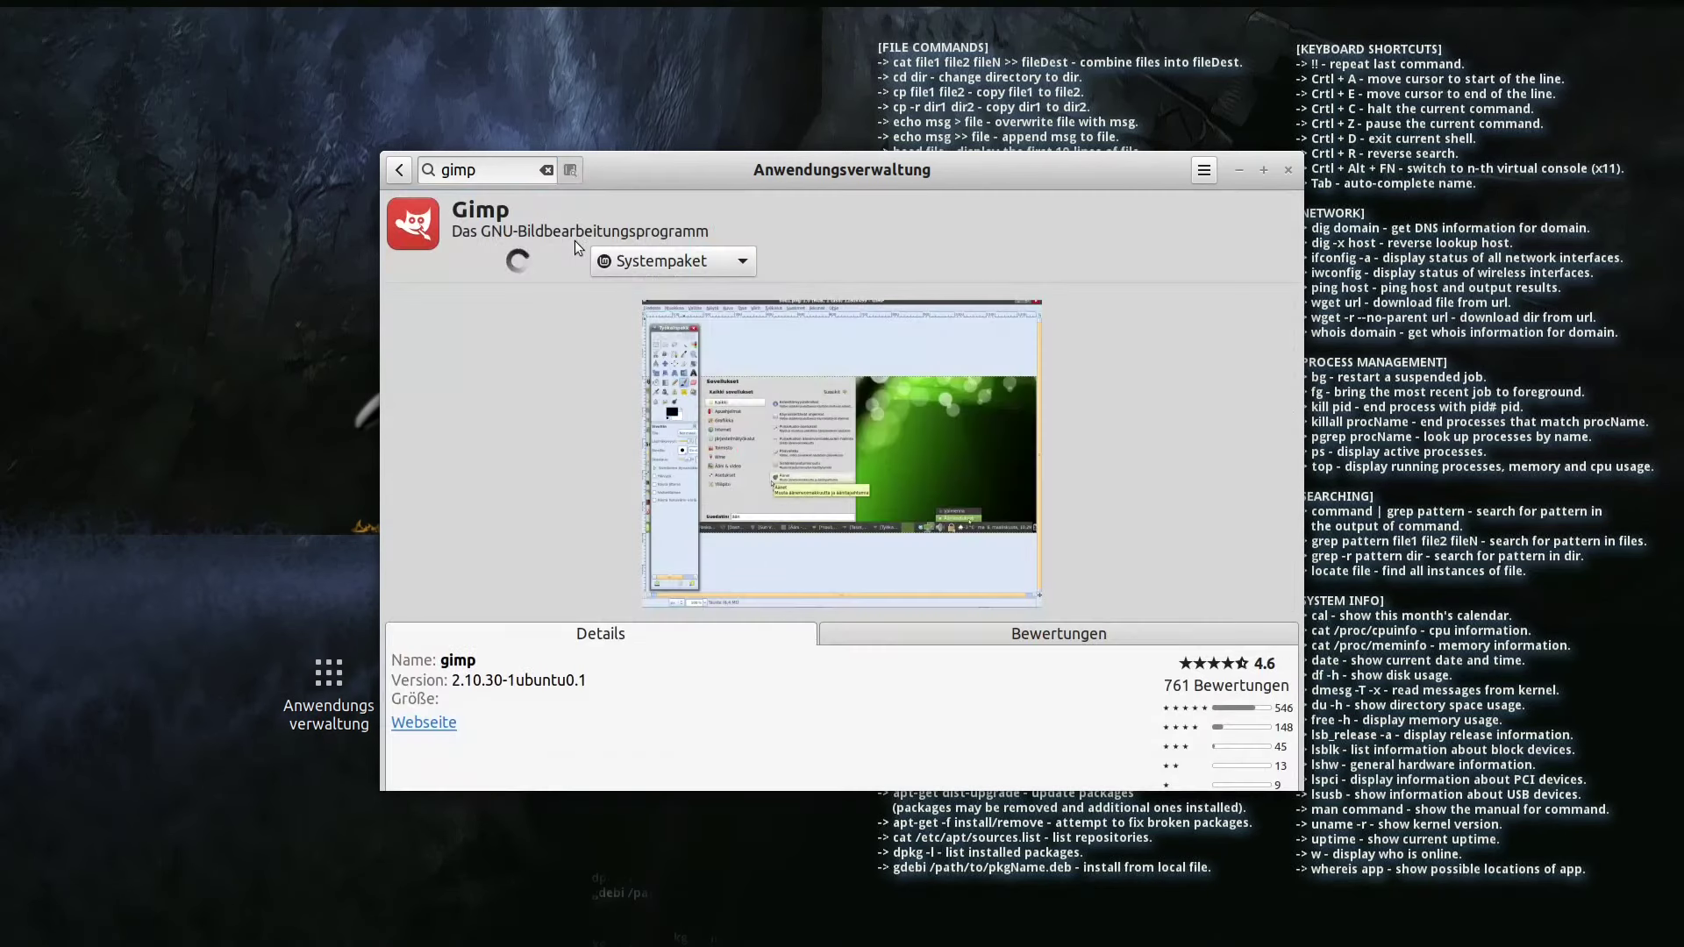
click(713, 266)
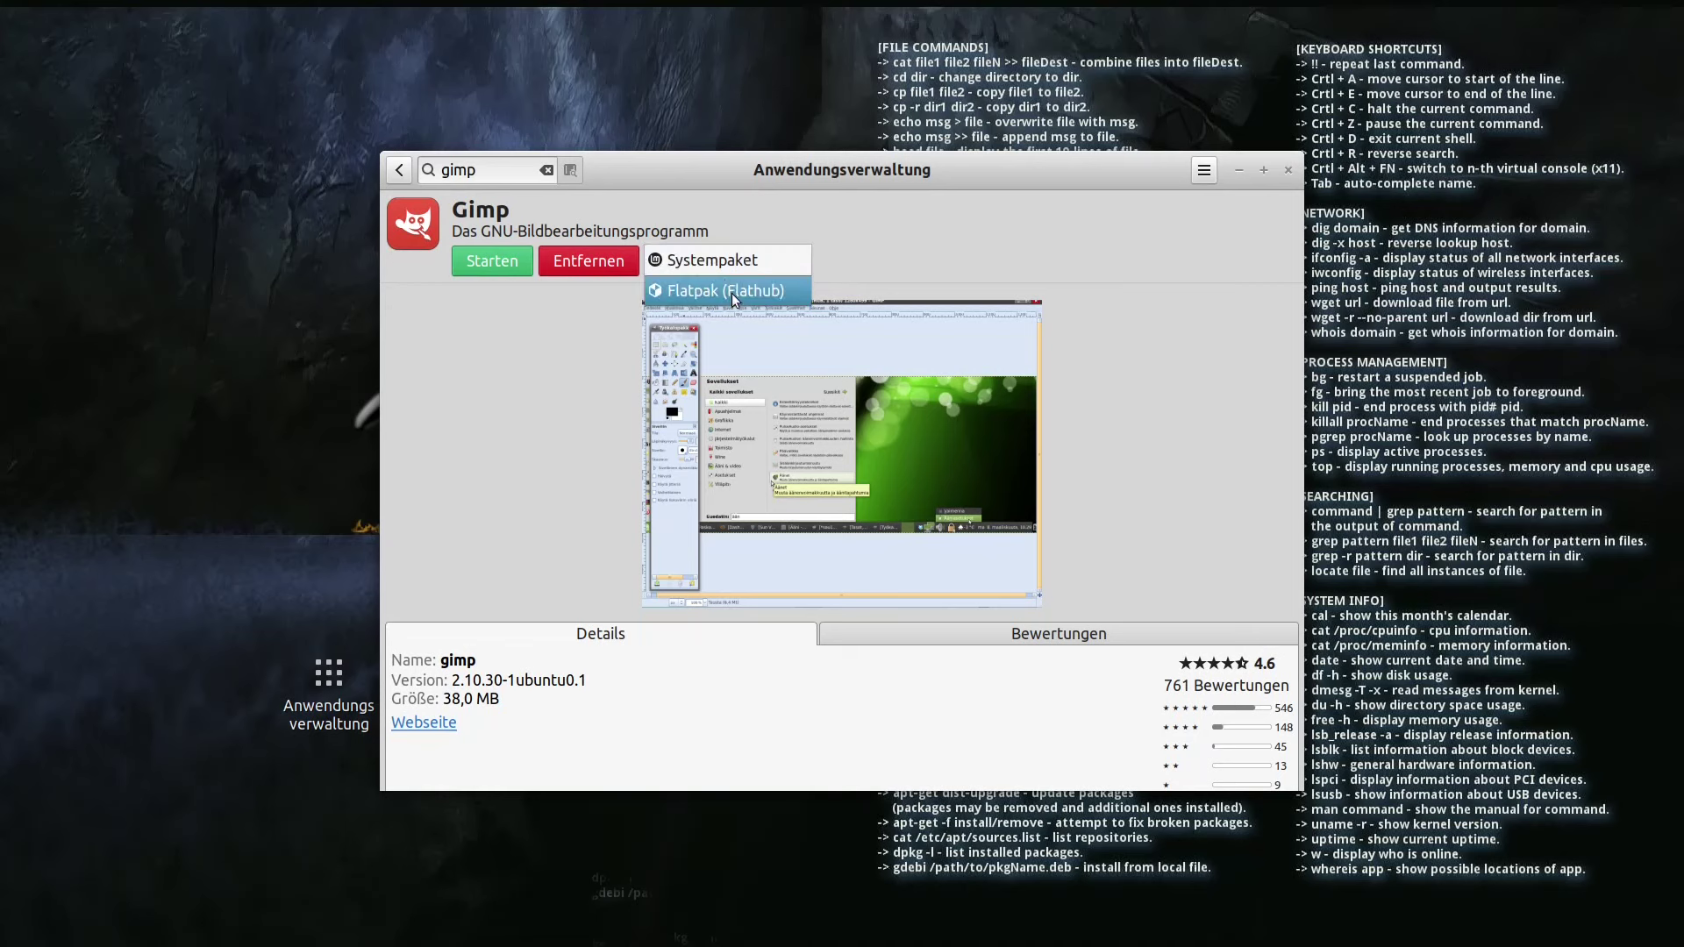
click(744, 267)
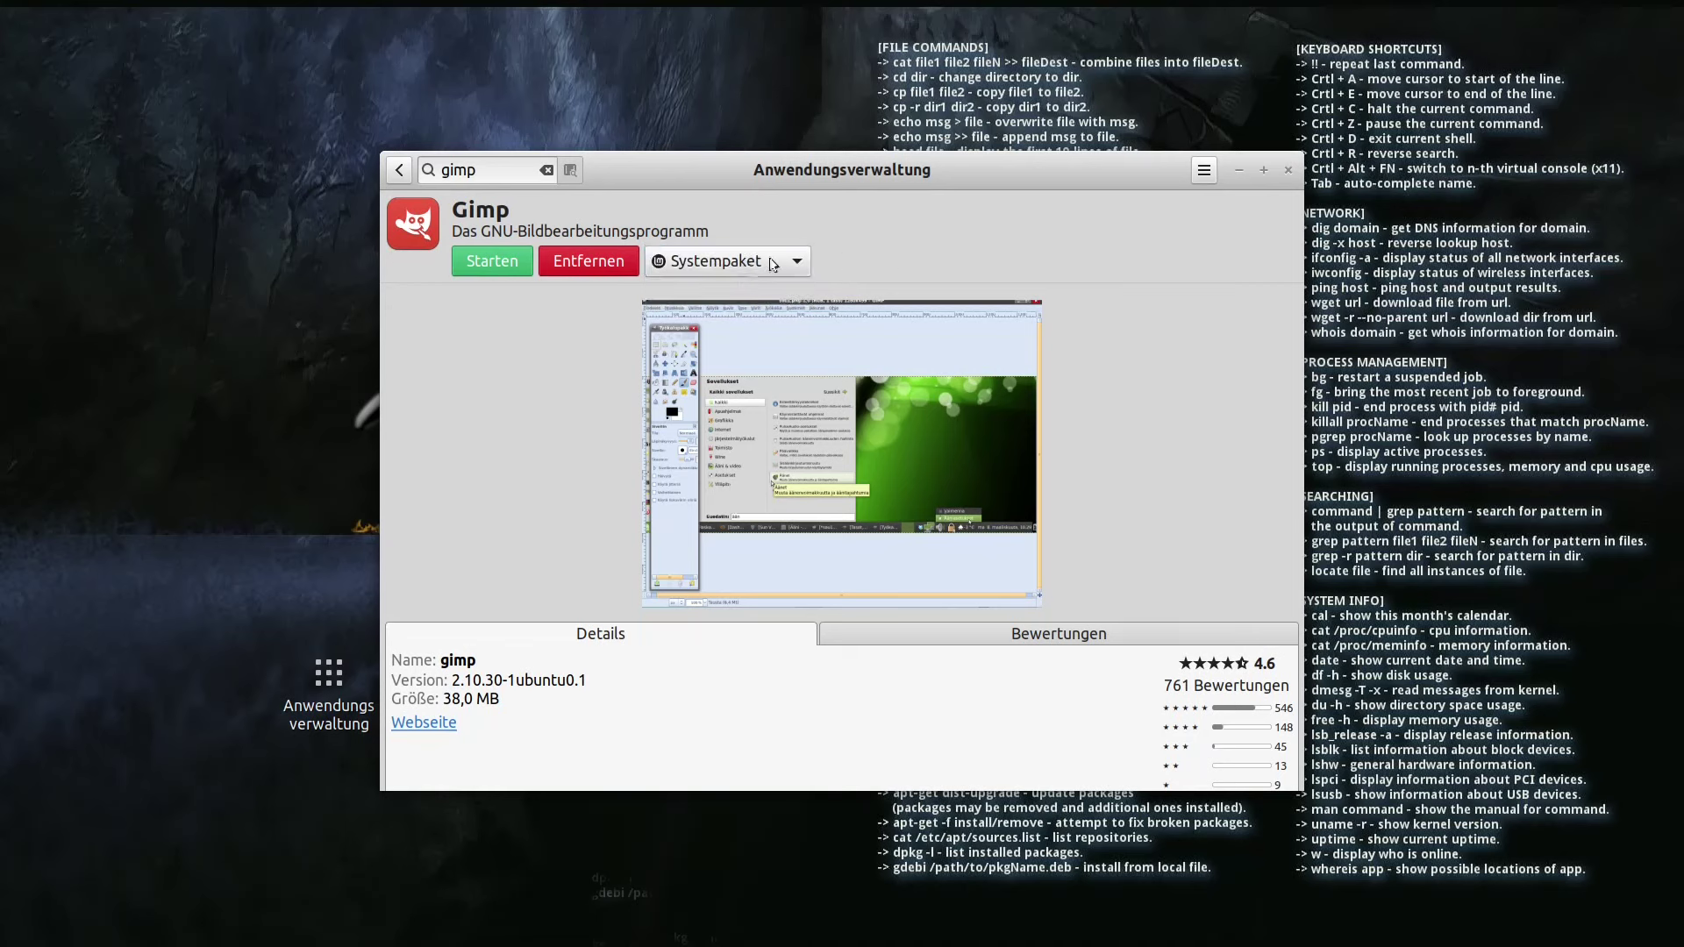
click(399, 173)
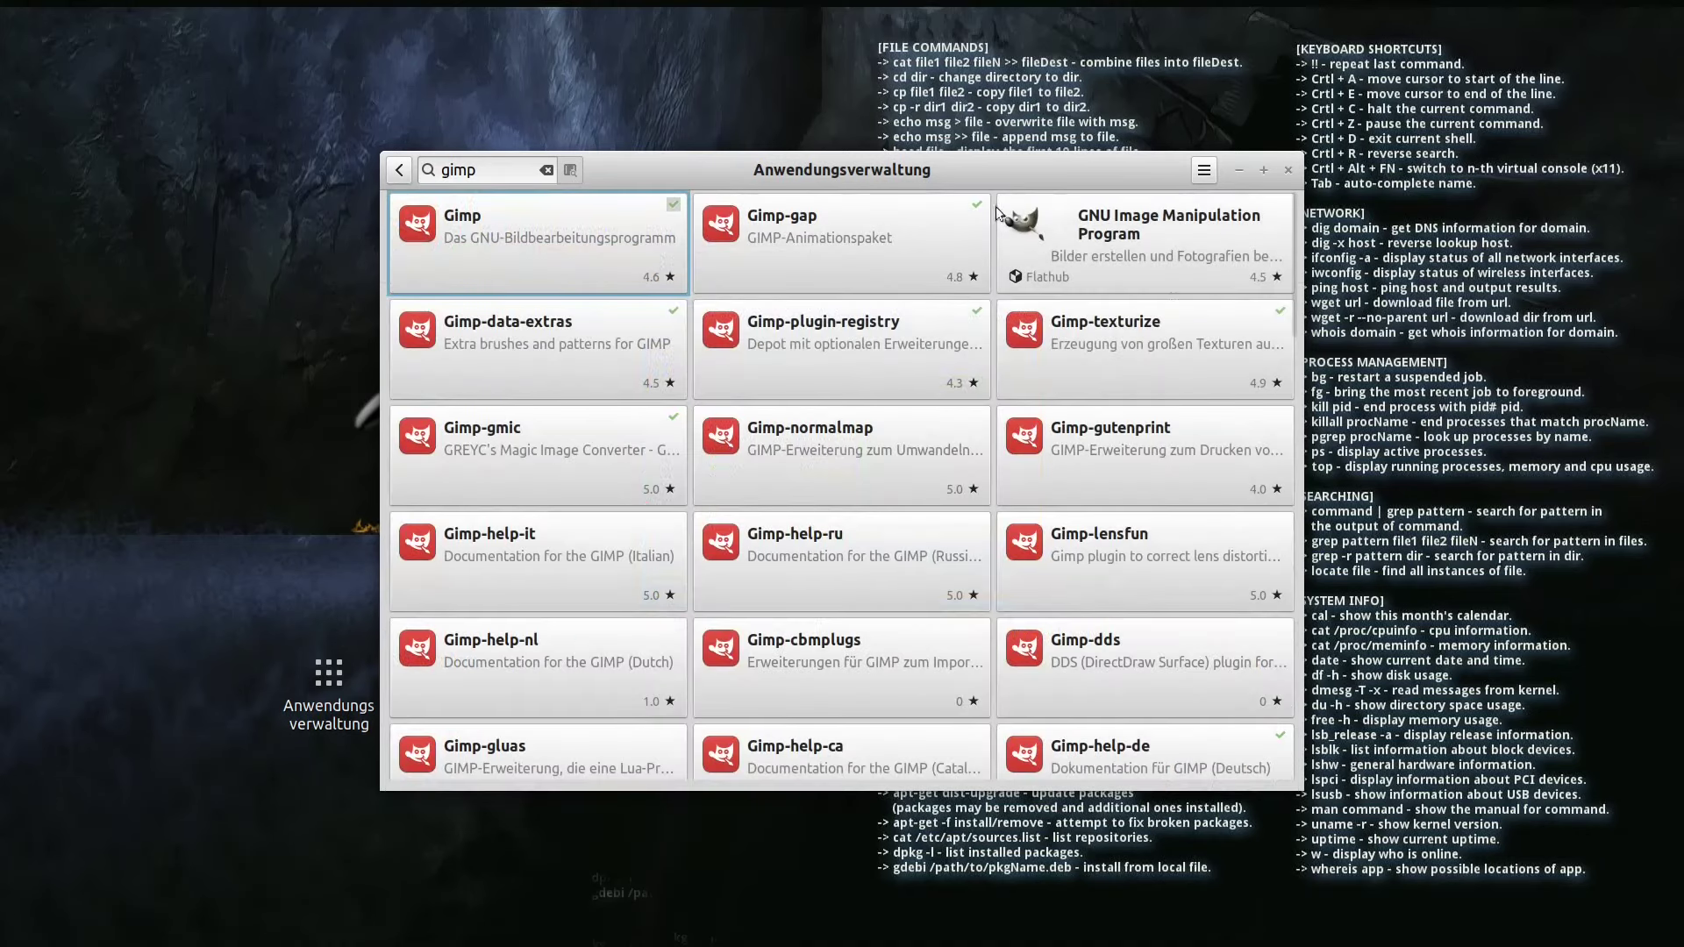
- Open the Gimp-gmic plugin's details page
click(507, 454)
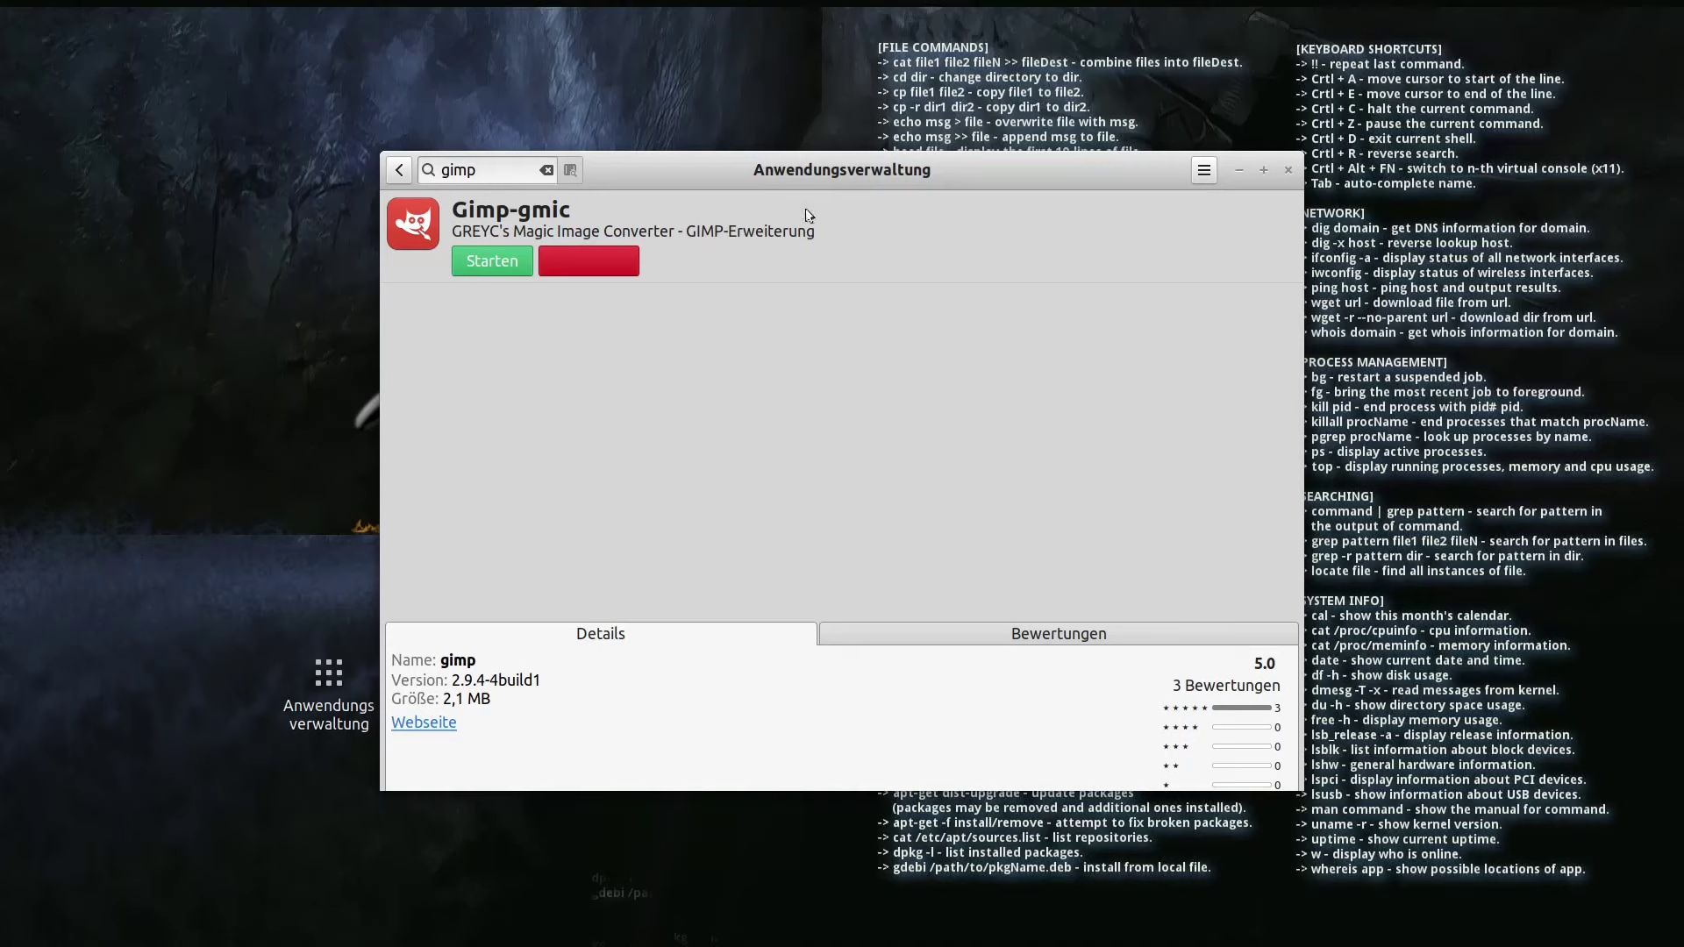
click(399, 172)
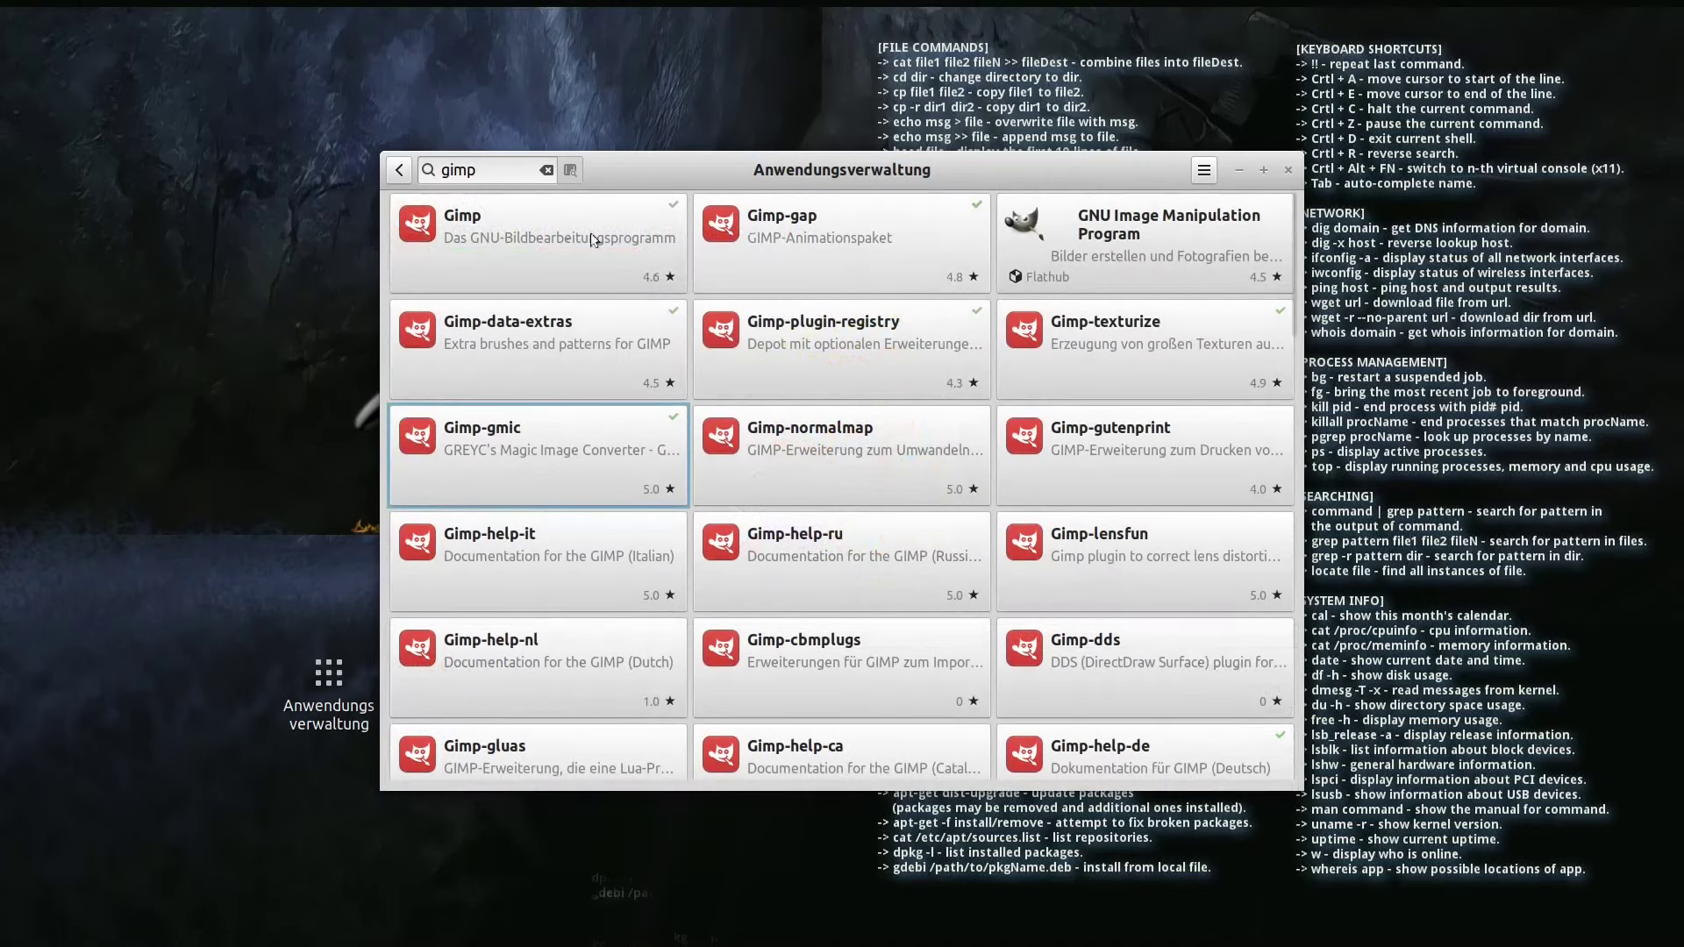
click(555, 428)
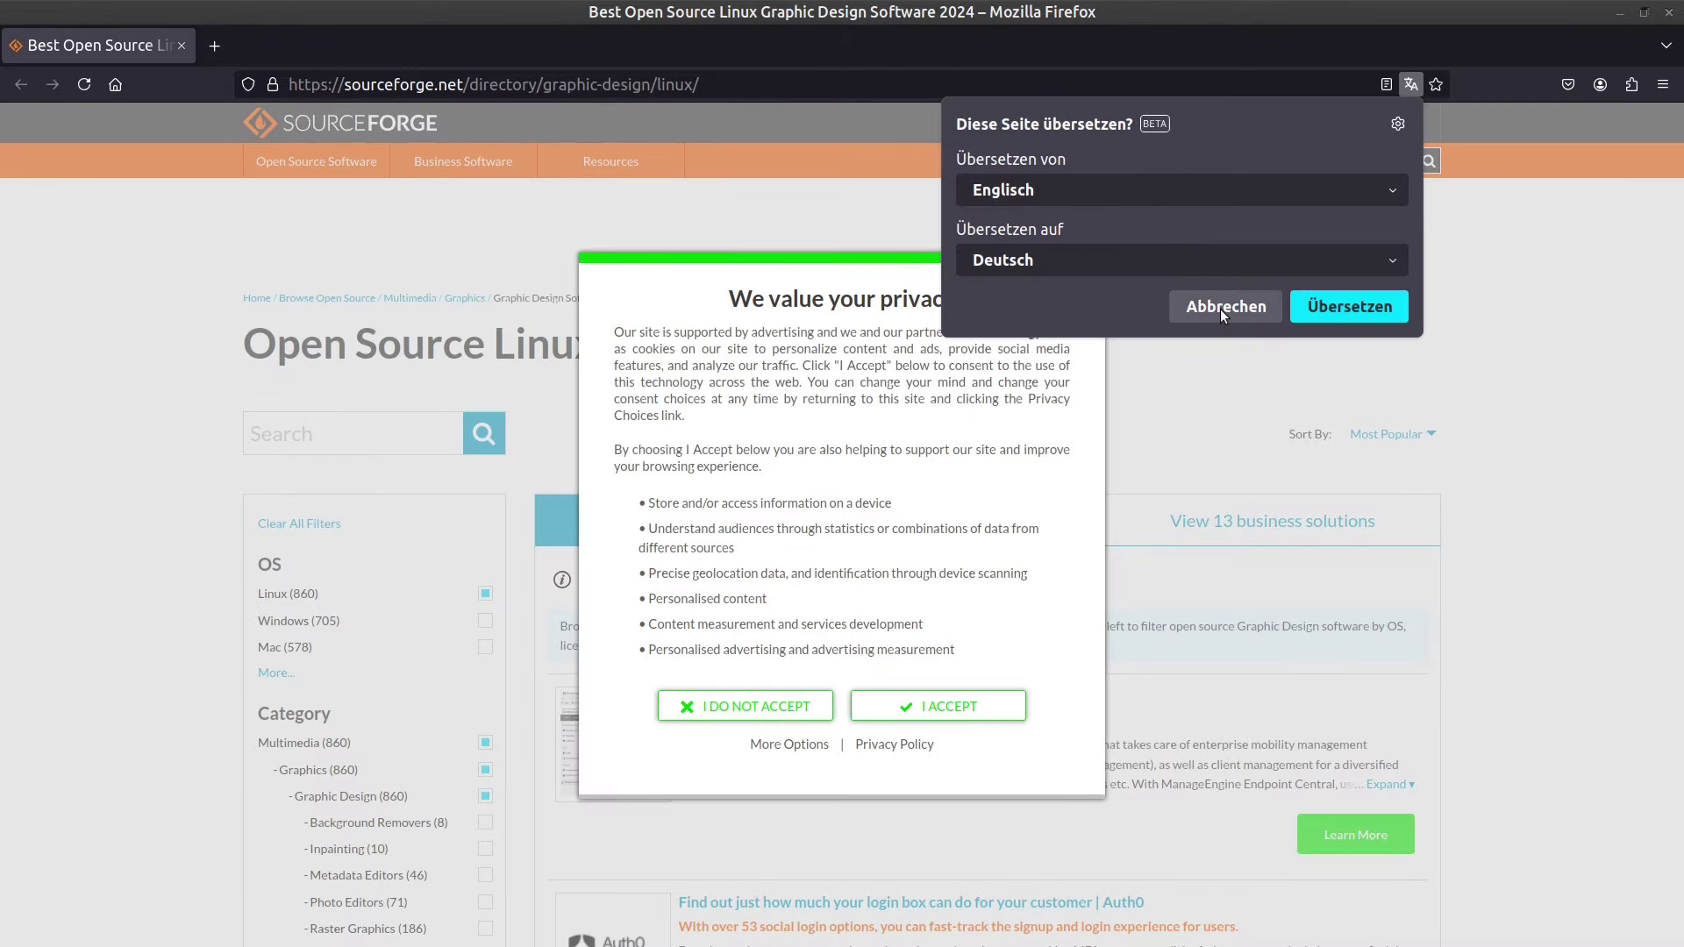
- Dismiss the translation offer and decline the SourceForge privacy consent
click(1224, 309)
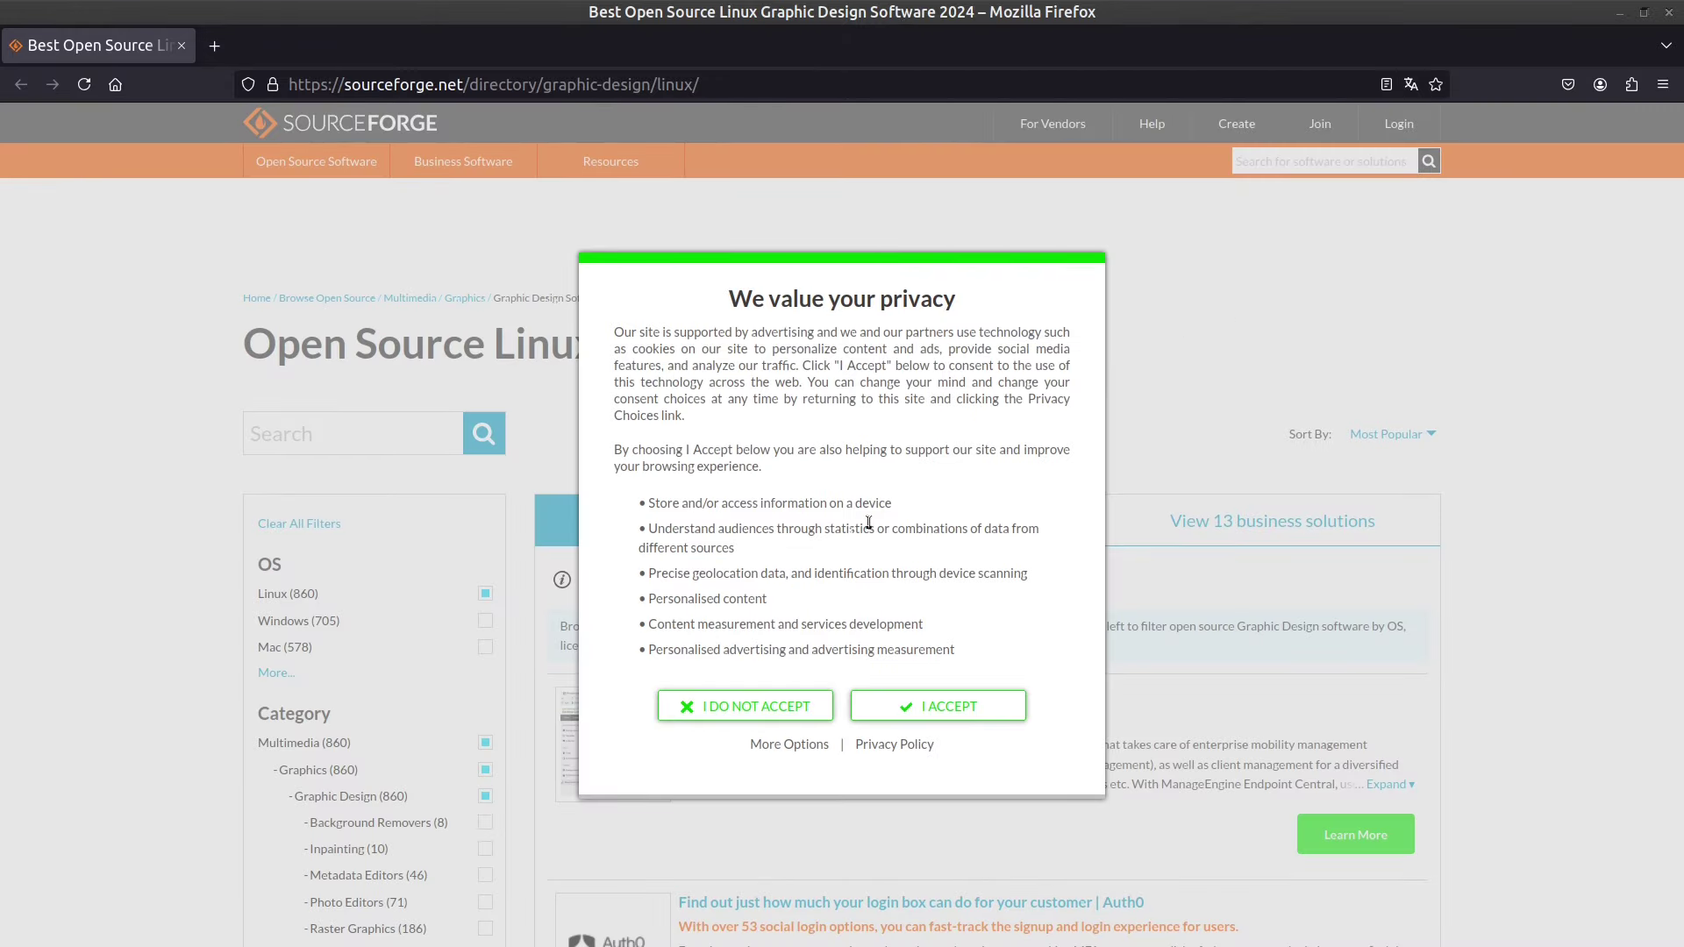
click(798, 714)
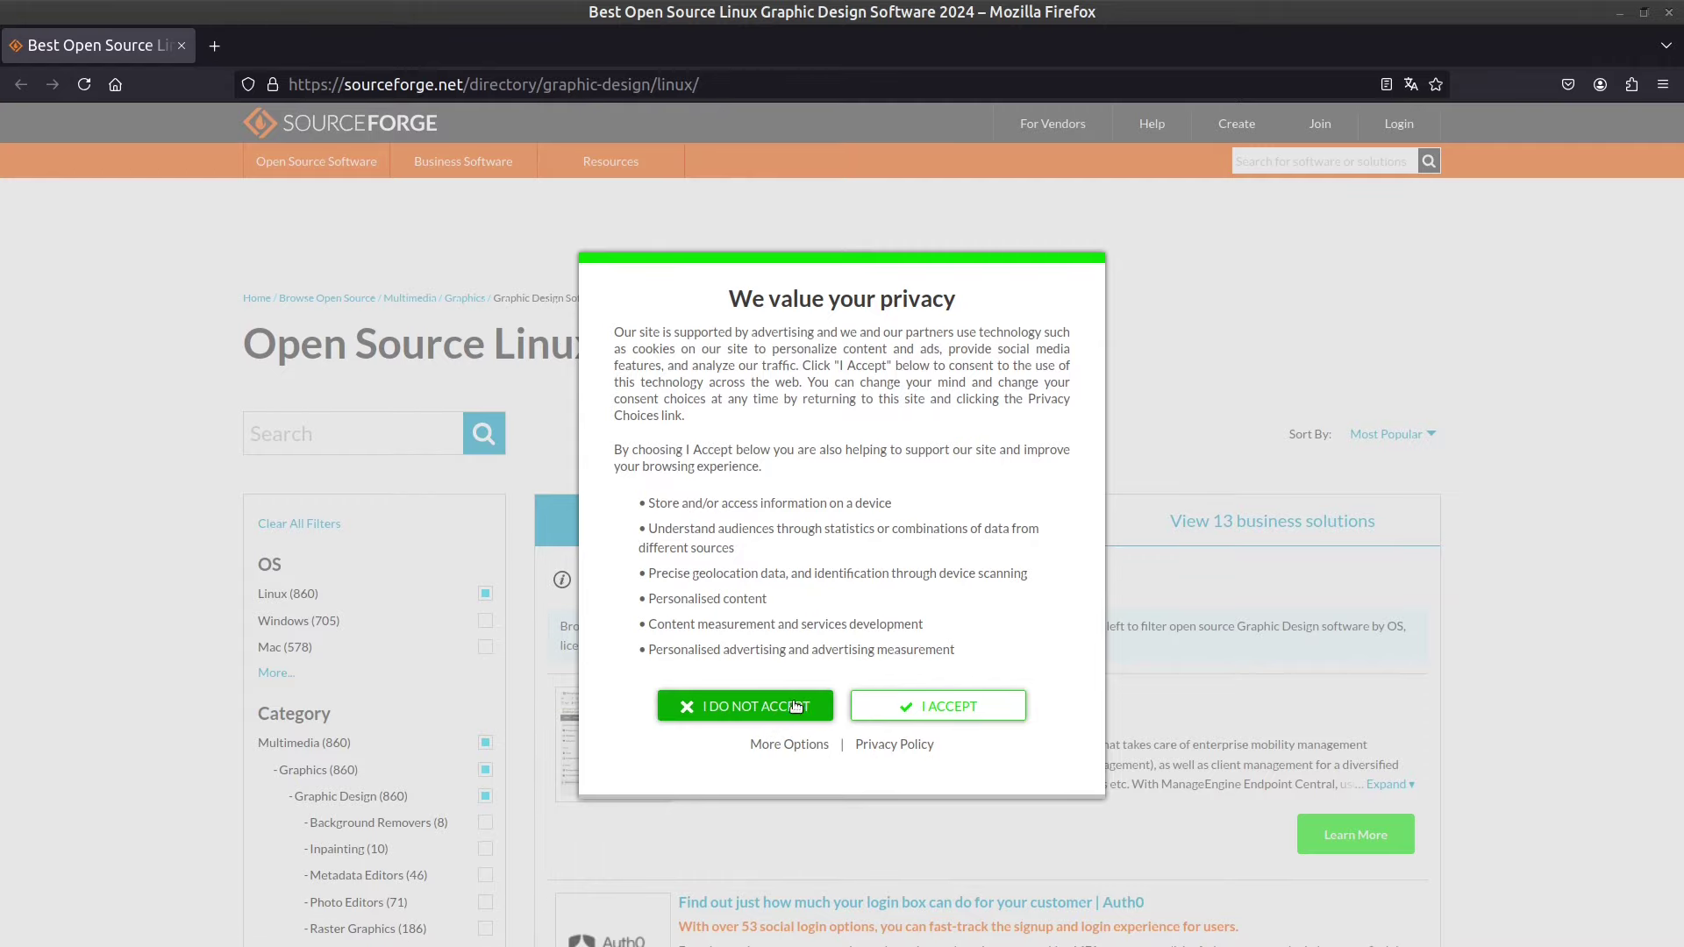
scroll(846, 317, down, 3)
scroll(847, 317, up, 3)
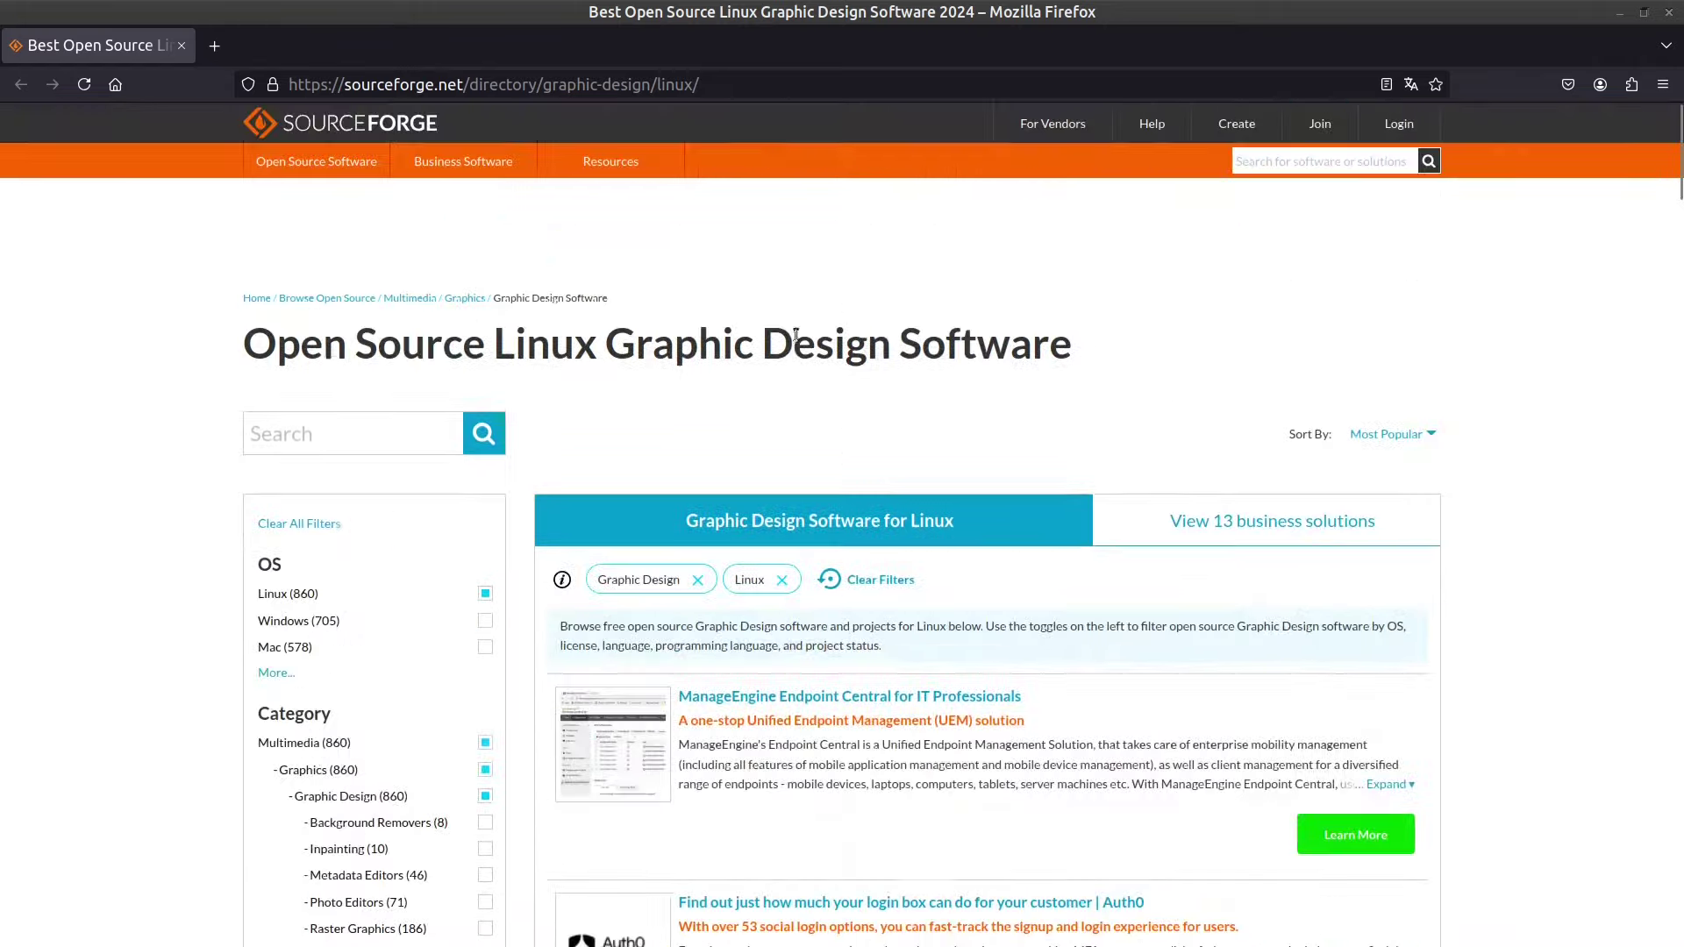
scroll(807, 322, down, 3)
scroll(808, 323, up, 3)
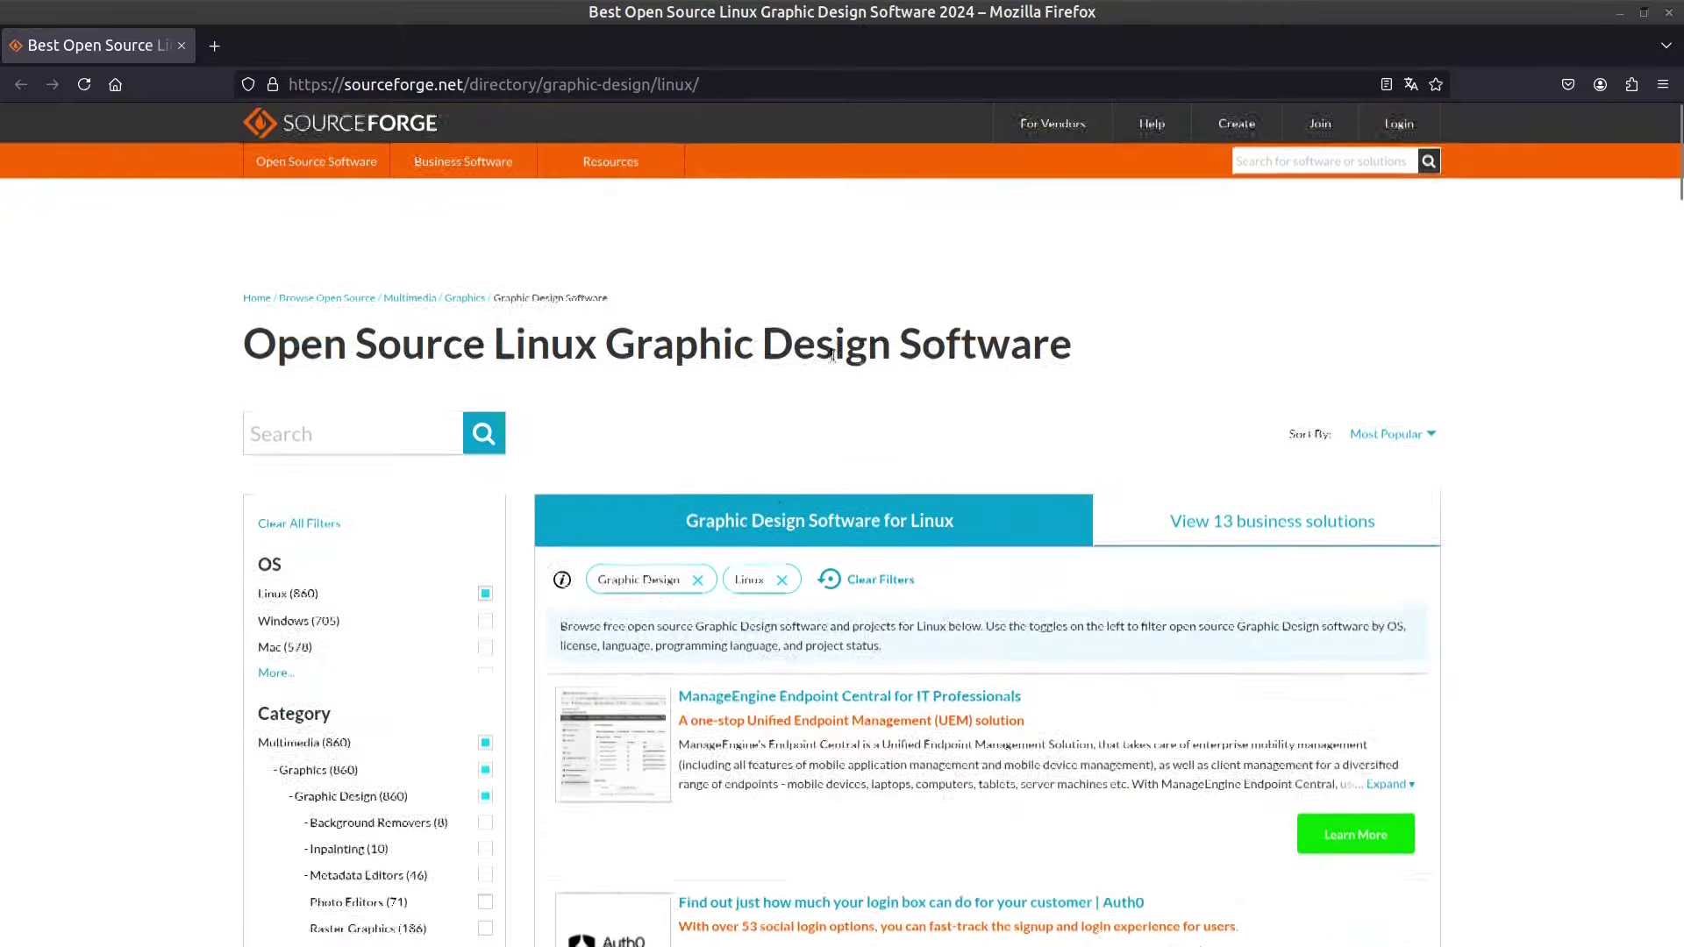
scroll(1176, 421, down, 2)
scroll(1141, 429, down, 2)
scroll(1132, 434, down, 3)
scroll(1119, 436, down, 3)
scroll(1119, 436, up, 4)
scroll(1026, 426, up, 4)
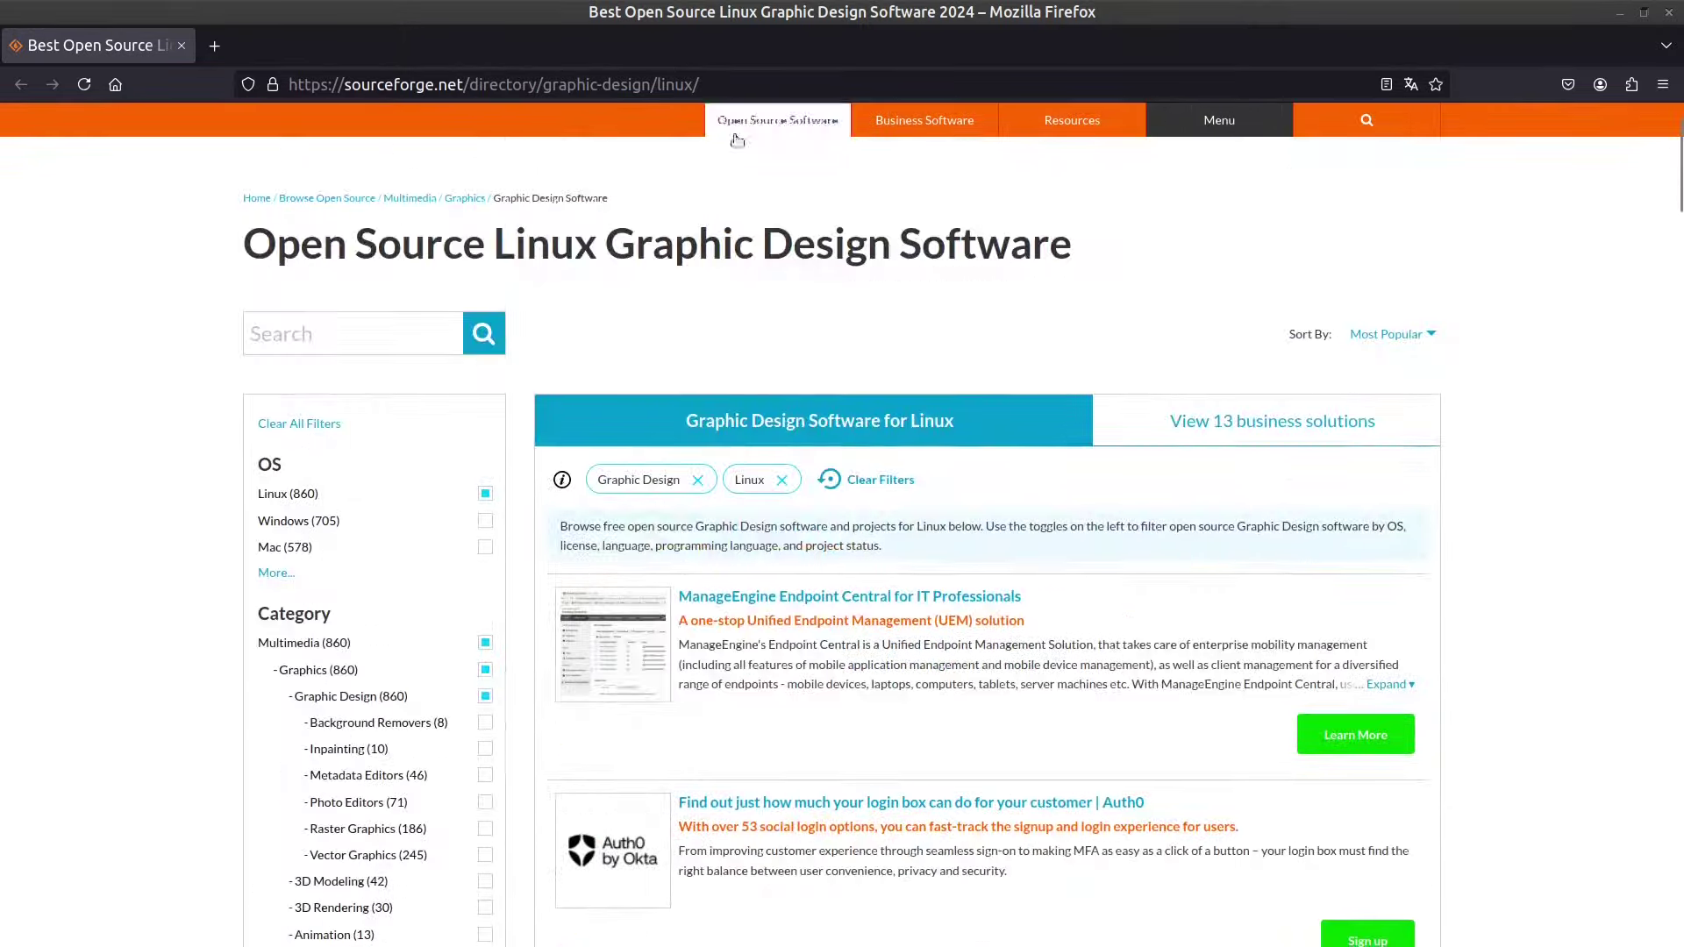
- Replace the SourceForge tab with a blank new tab and shrink the Firefox window aside
click(222, 44)
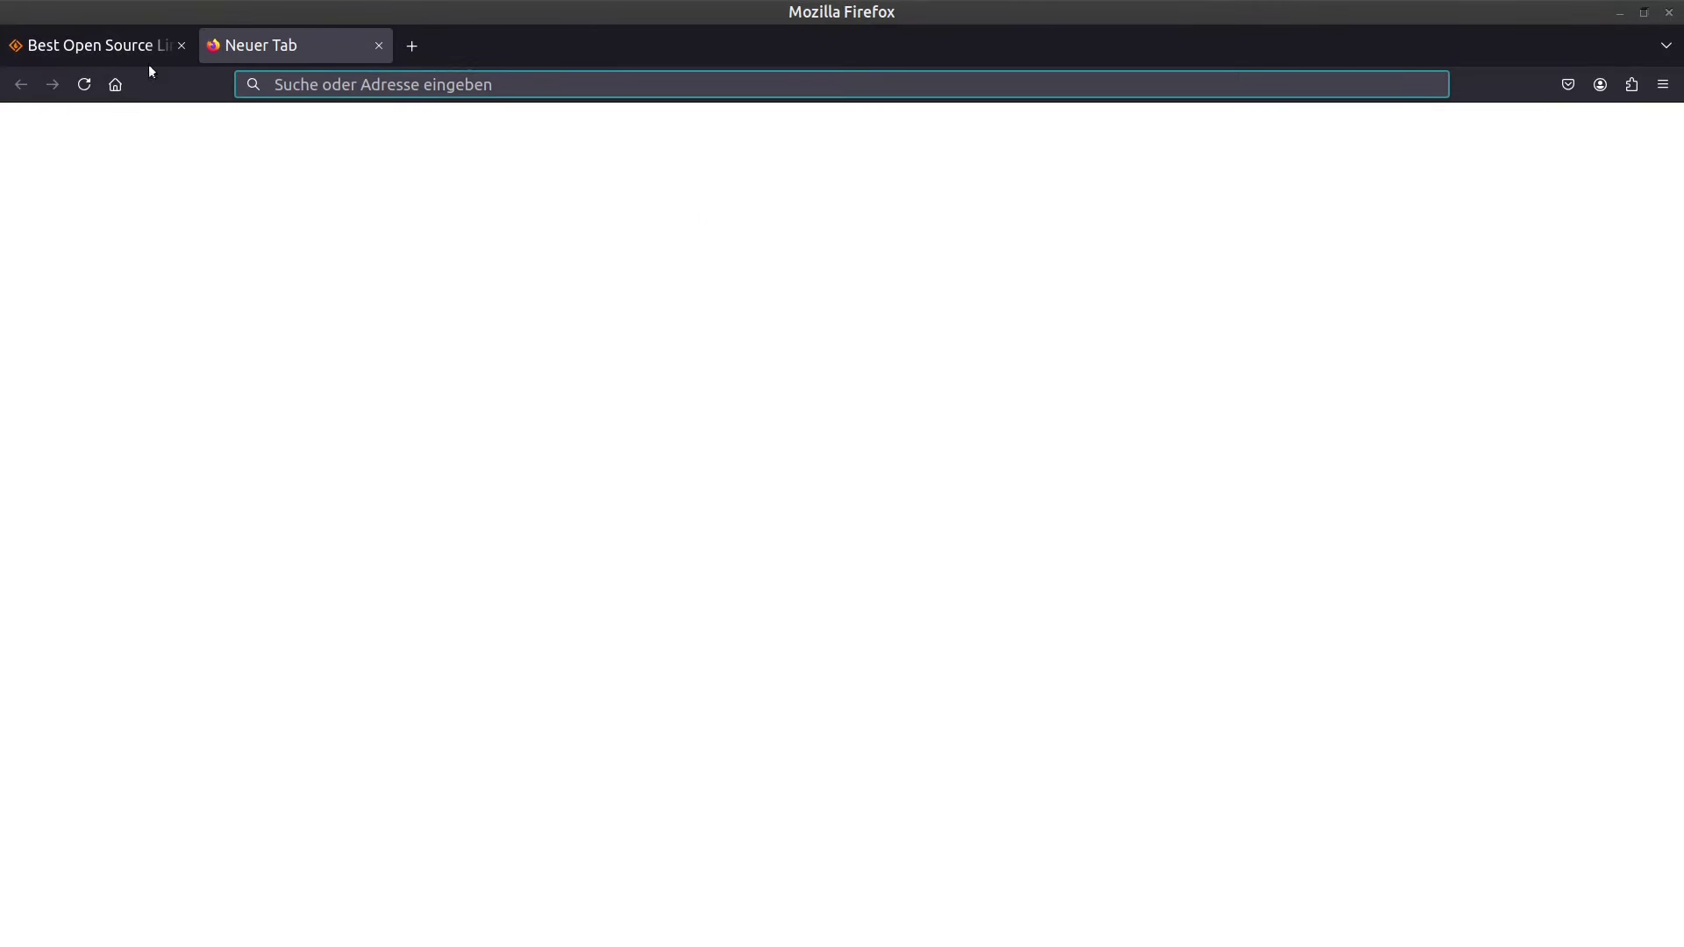
click(181, 45)
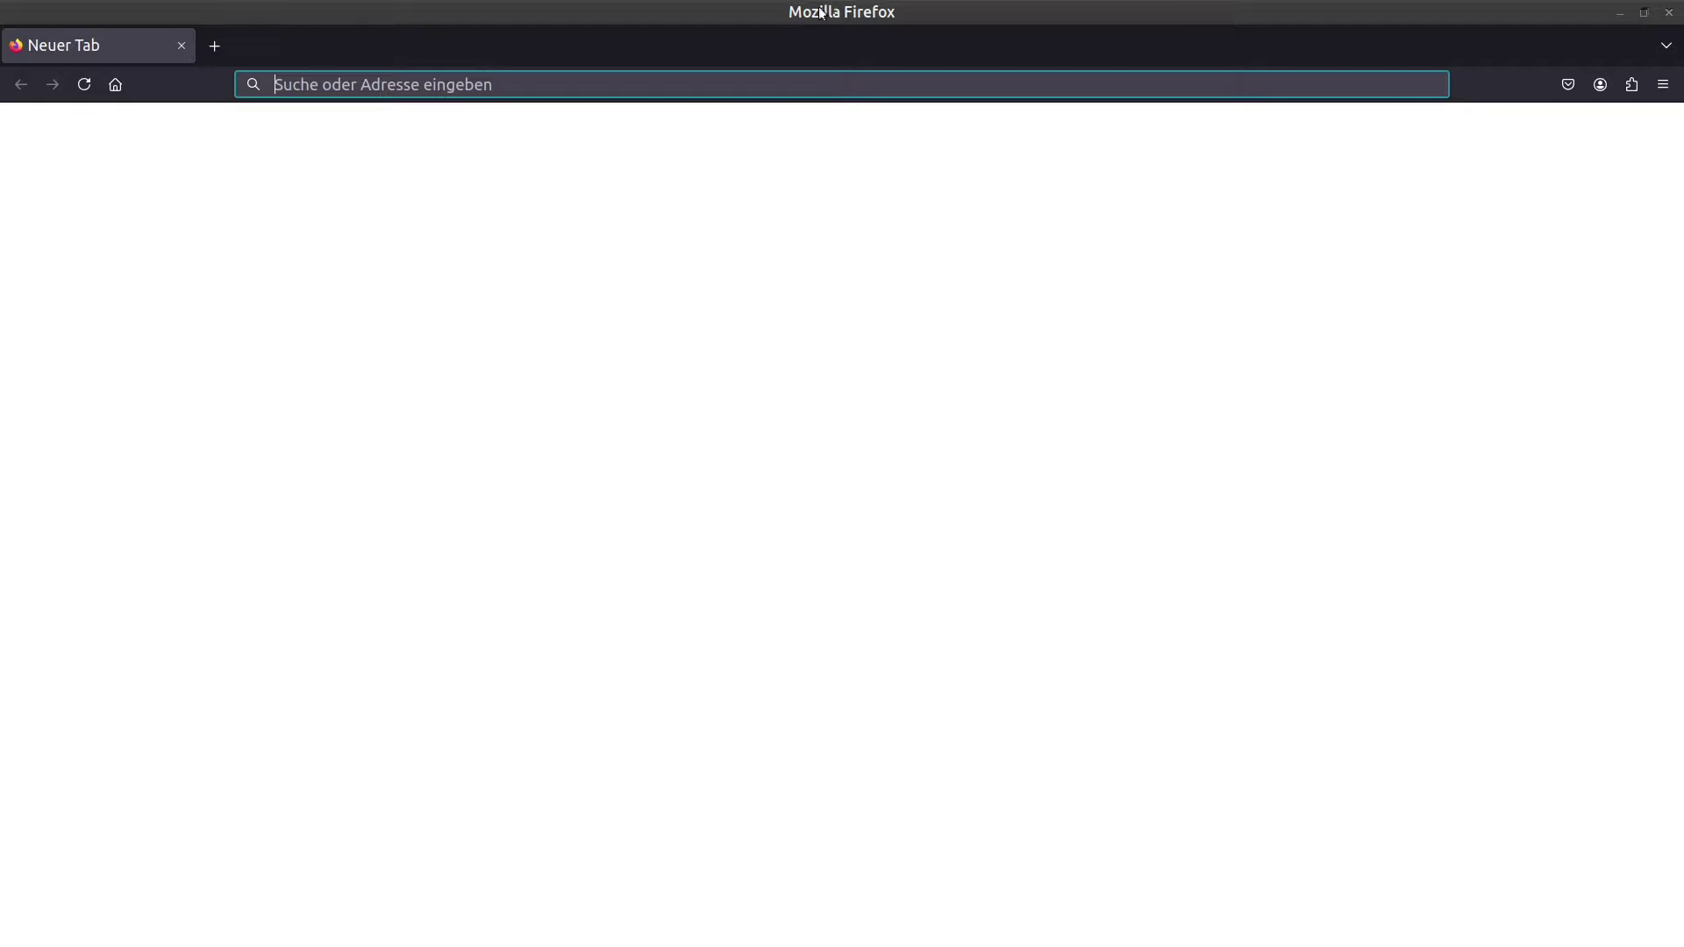
drag(820, 11, 1316, 307)
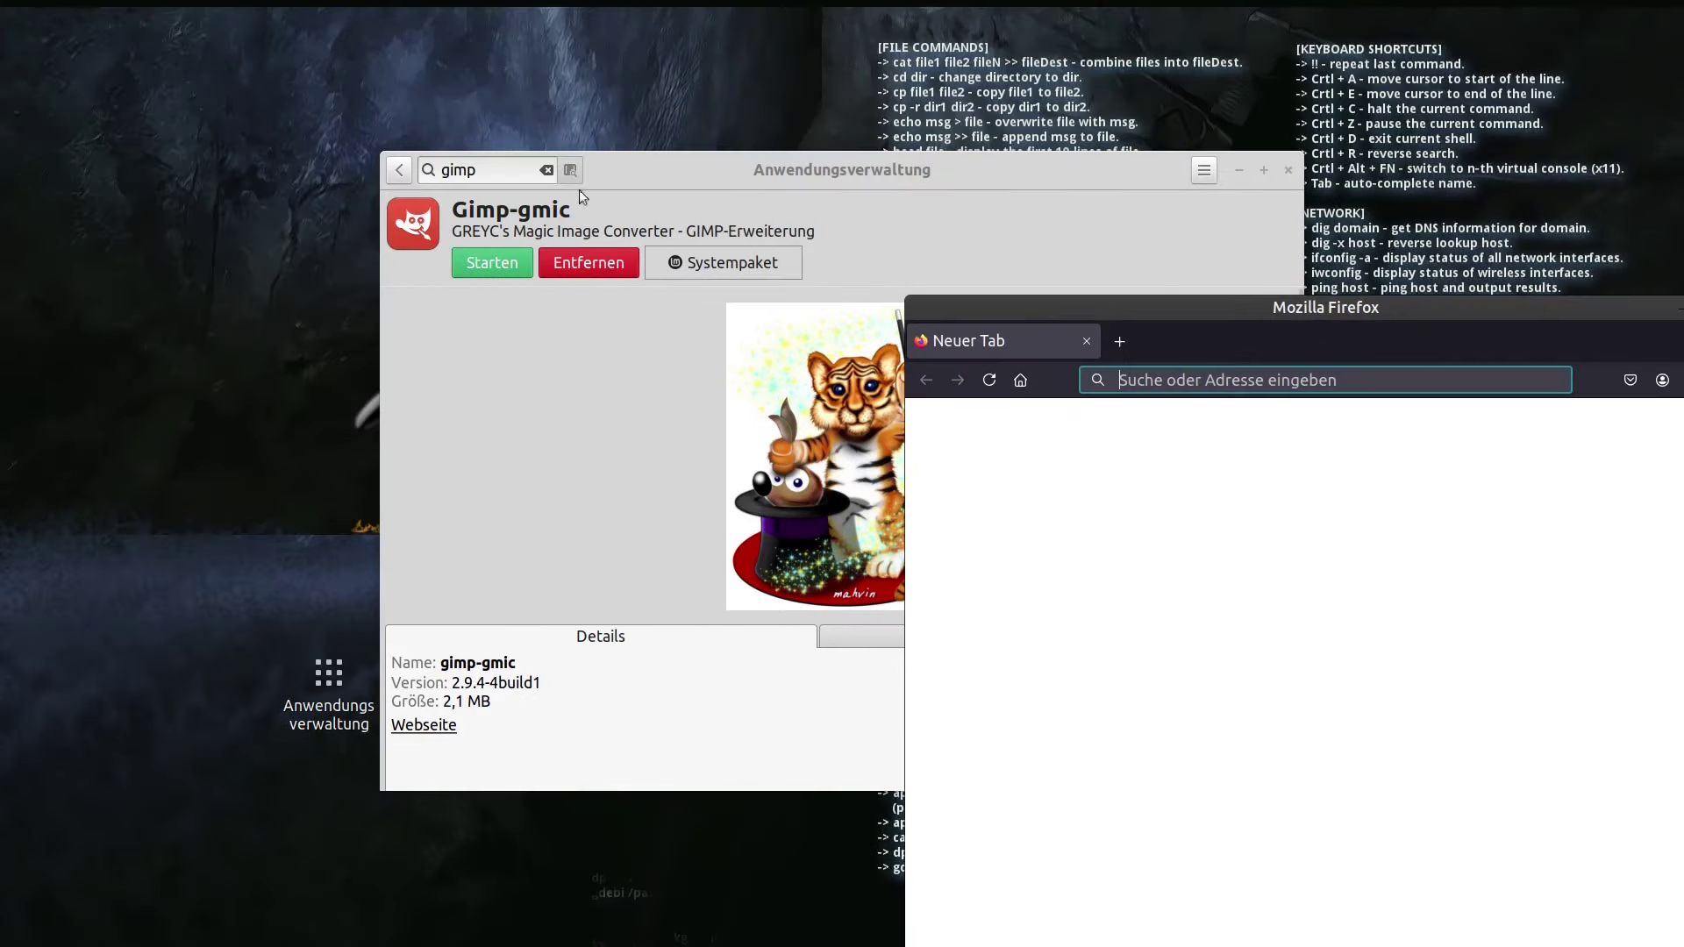
- Review the Gimp-texturize details in the software manager
click(764, 154)
click(435, 172)
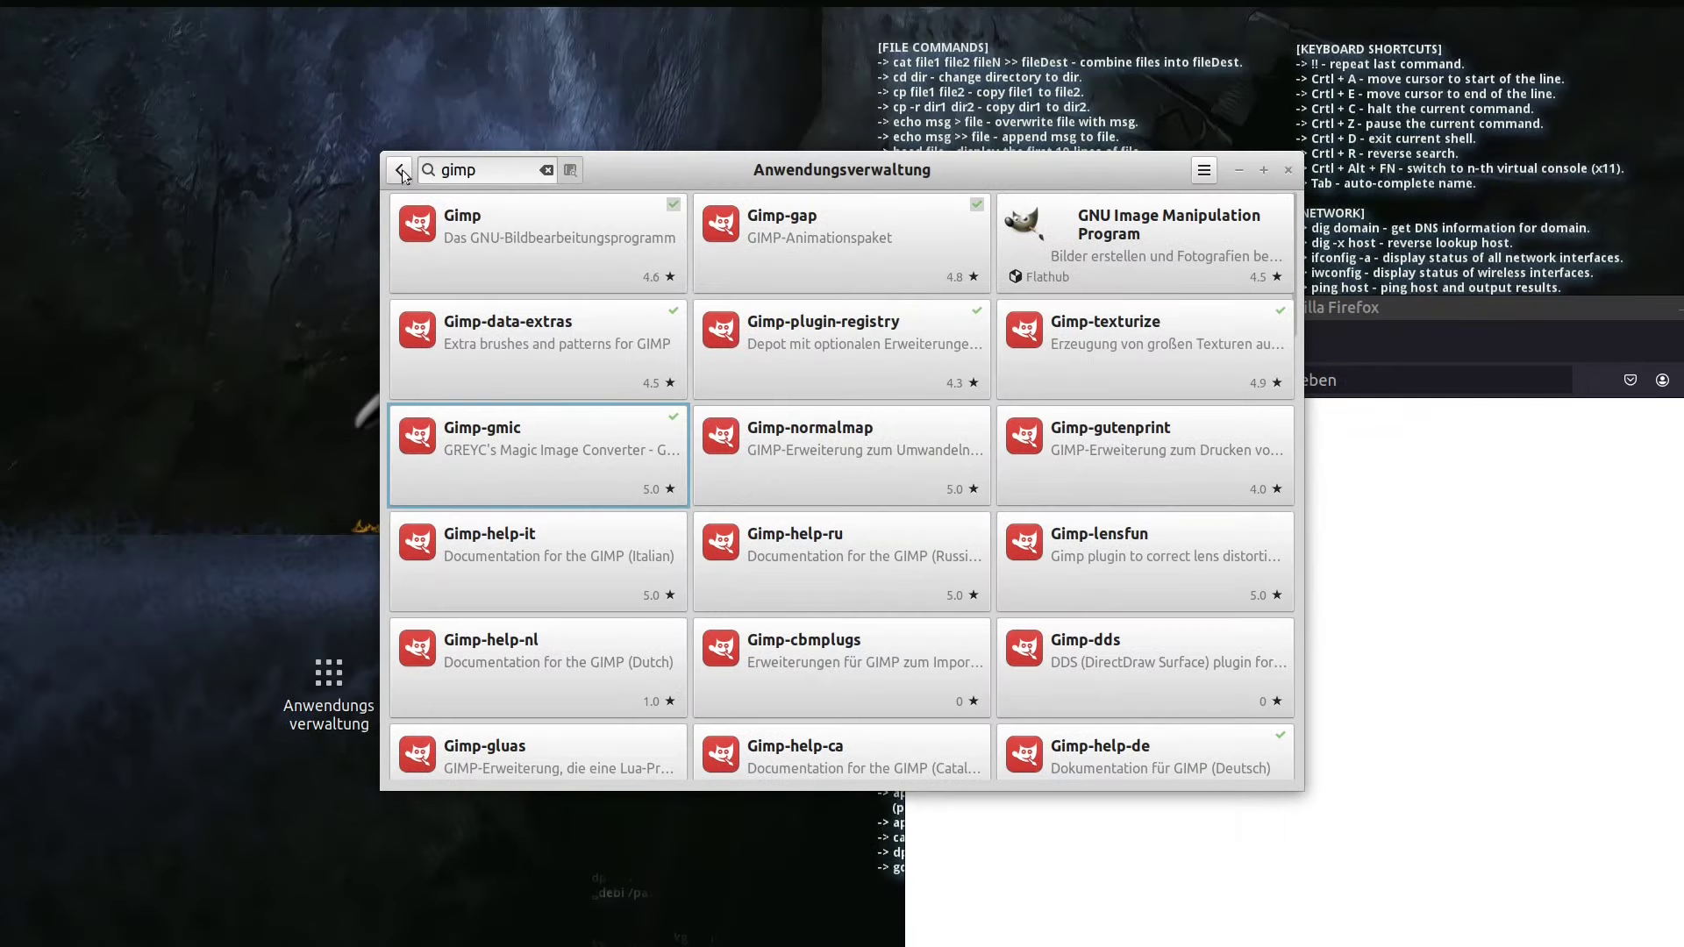
click(1167, 337)
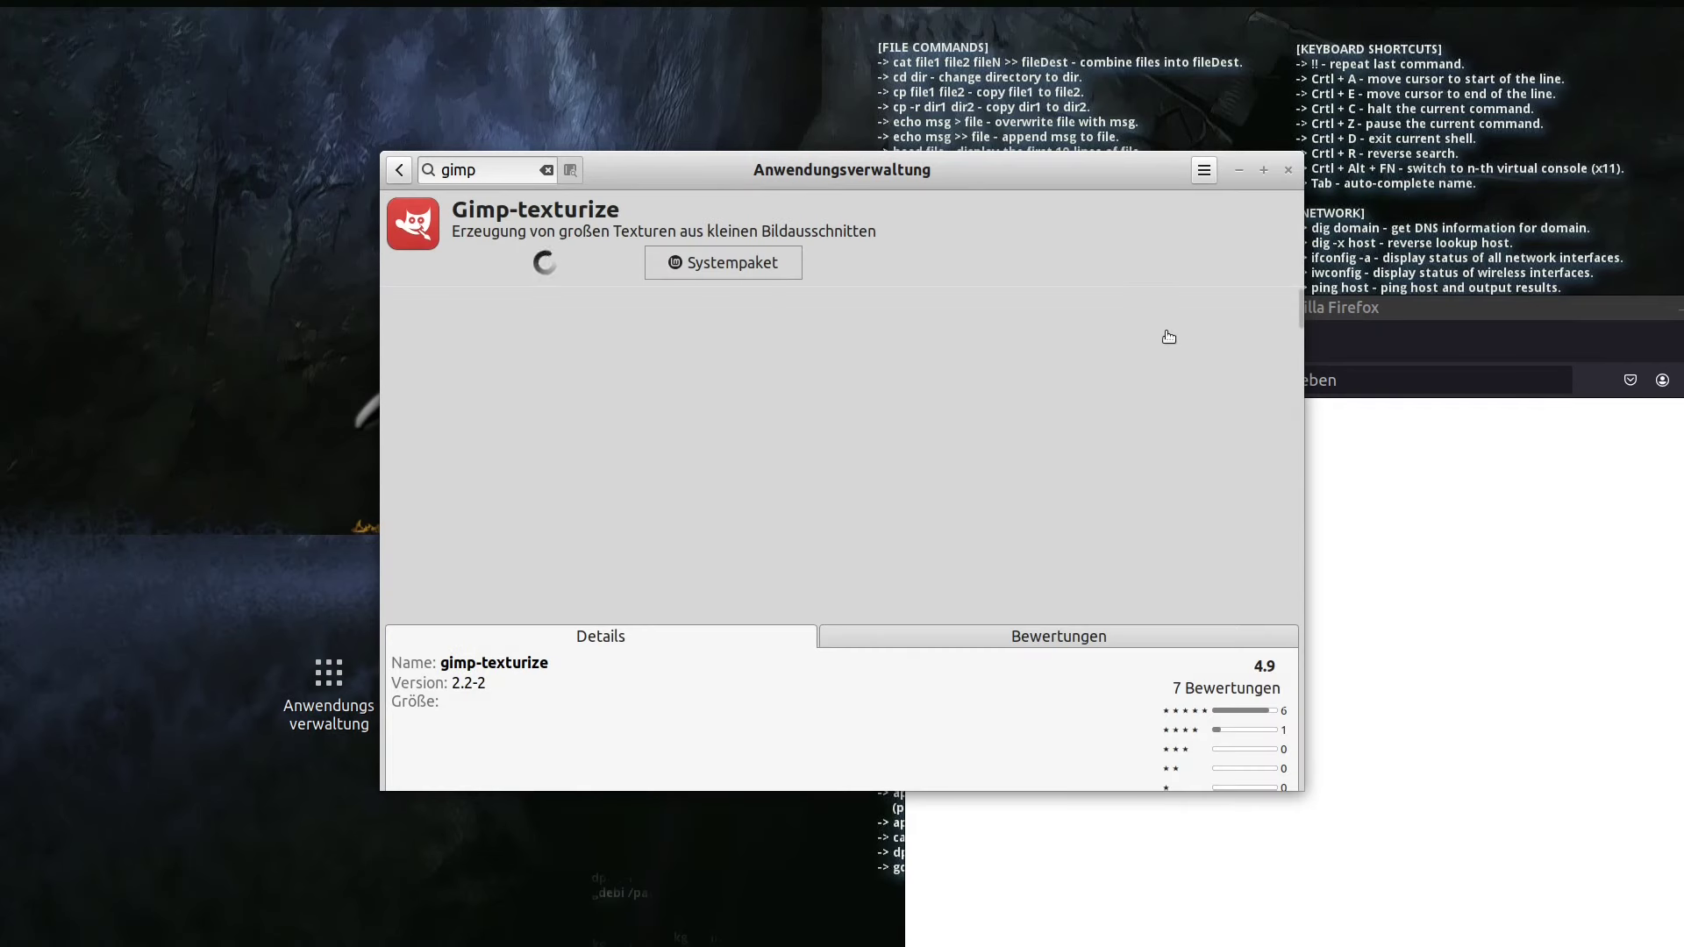
click(401, 171)
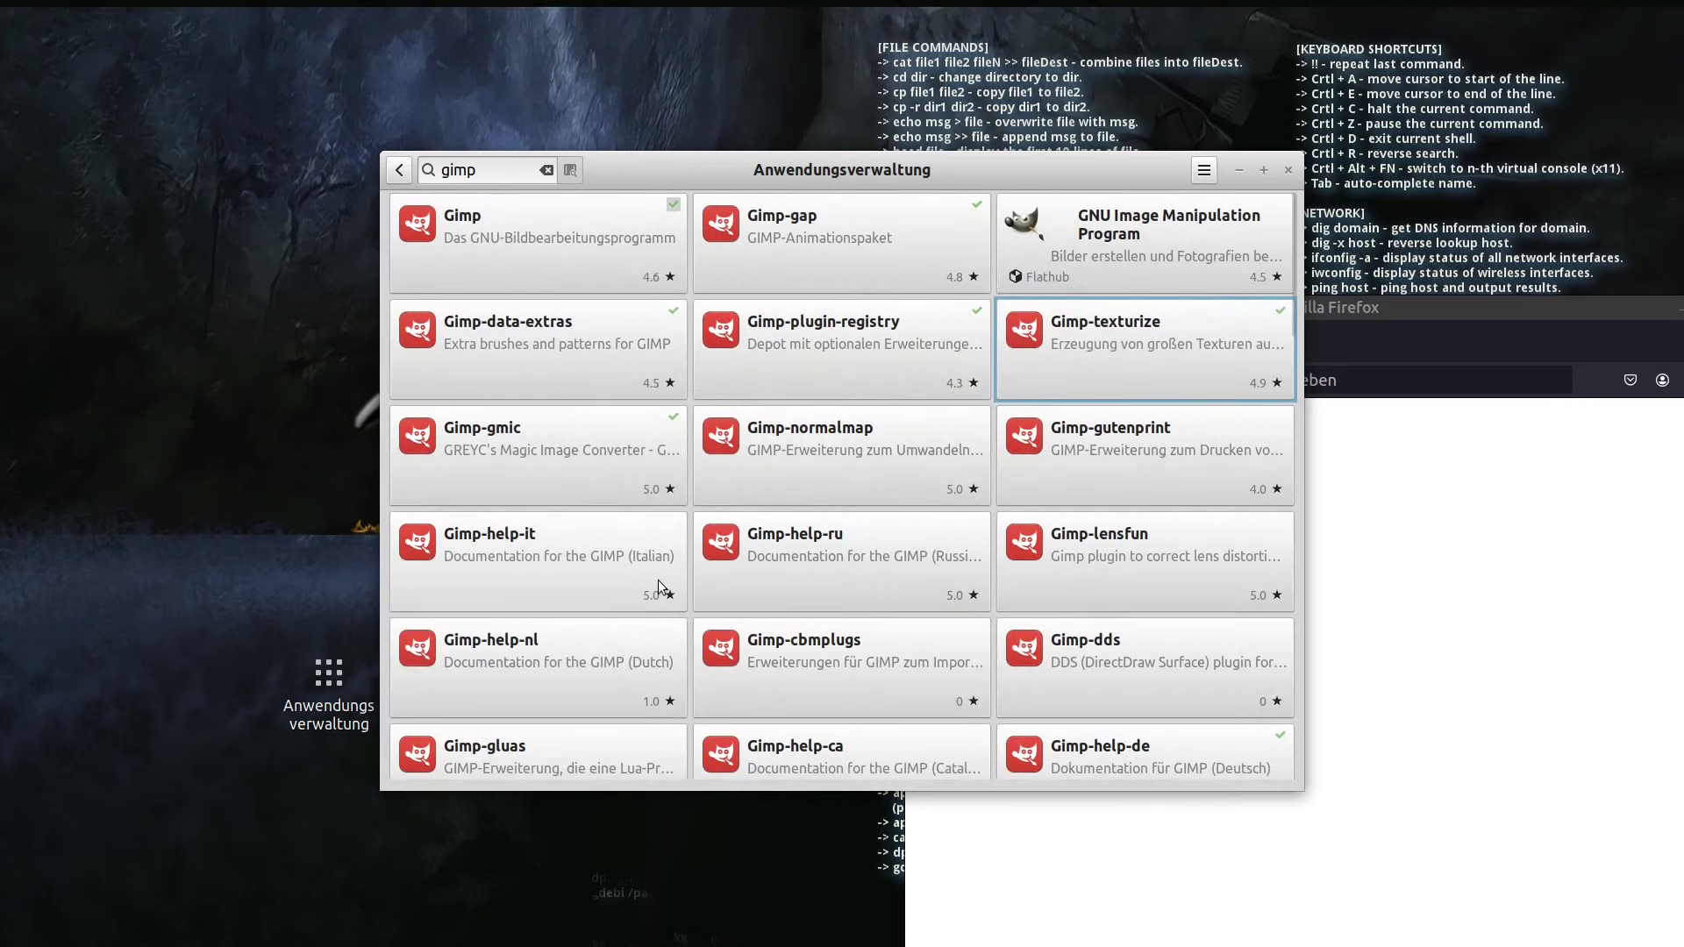
scroll(714, 582, down, 3)
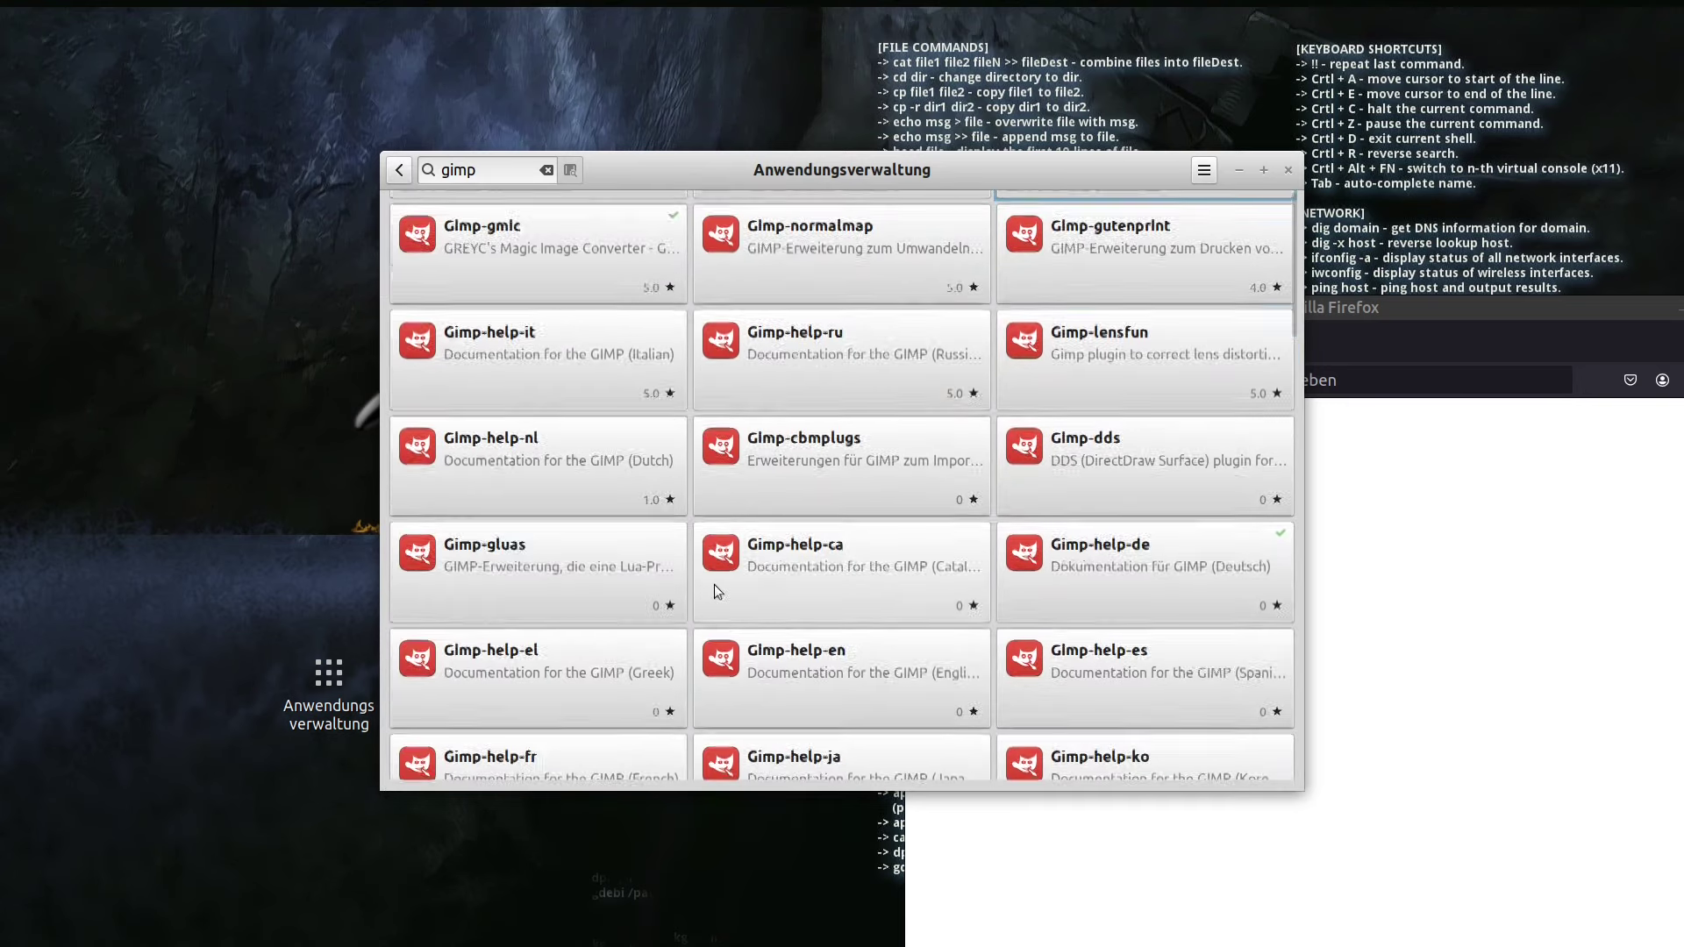
scroll(714, 590, up, 3)
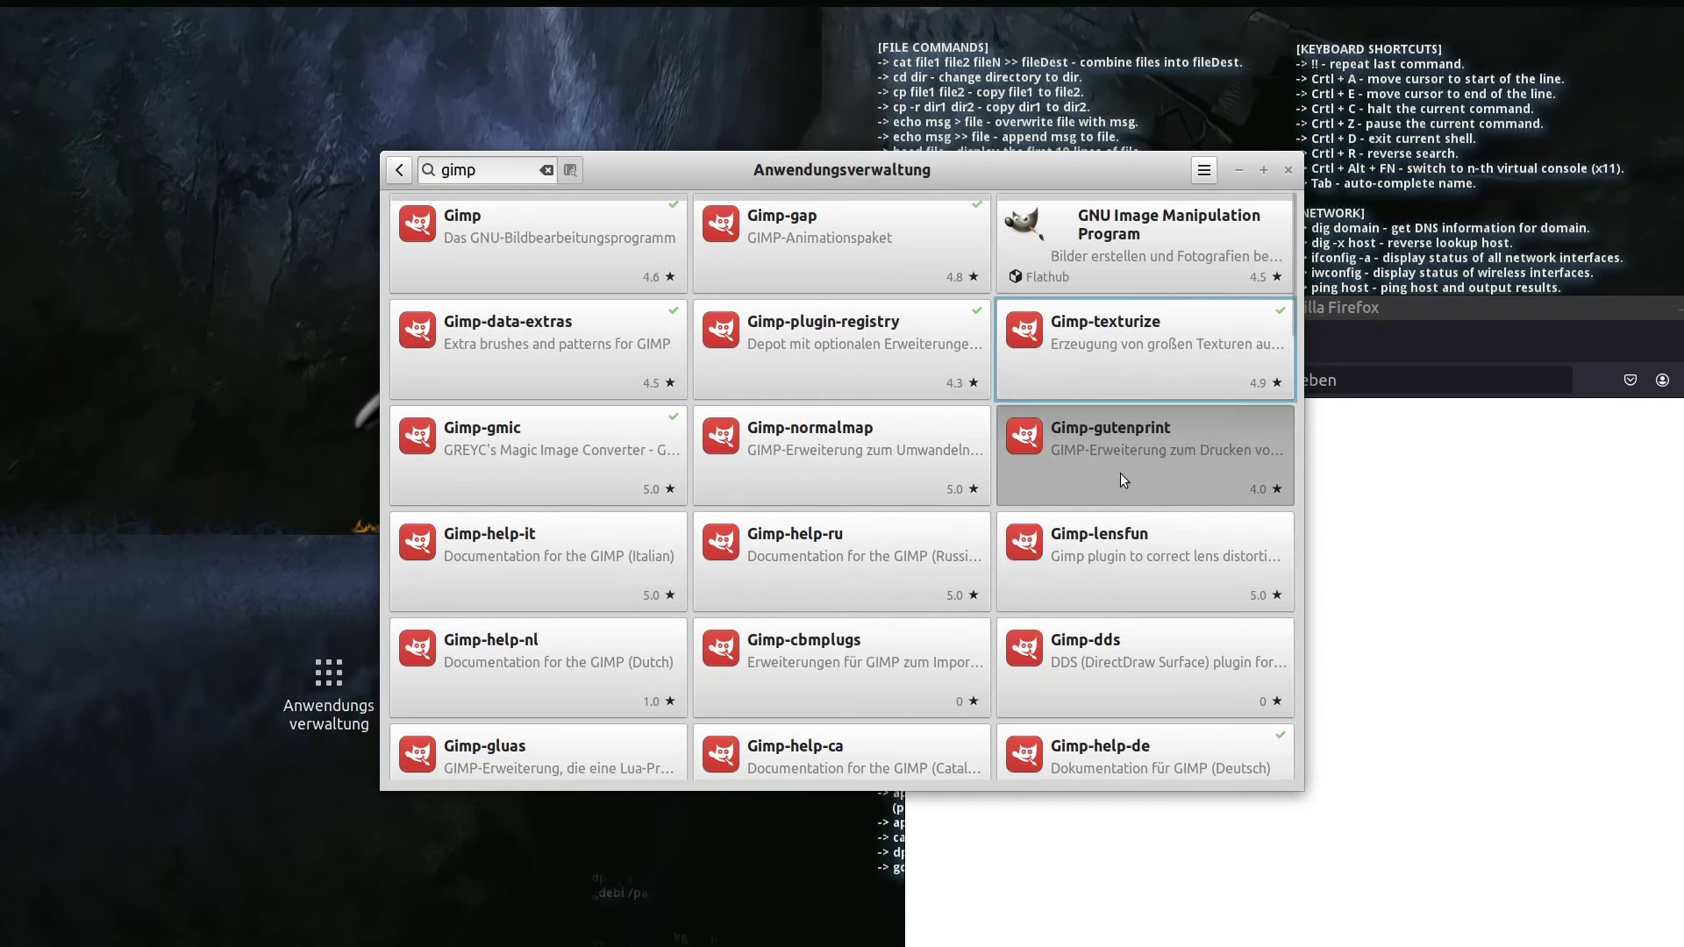
- Review Gimp-gutenprint's details, close the software manager, and recentre Firefox
click(1177, 445)
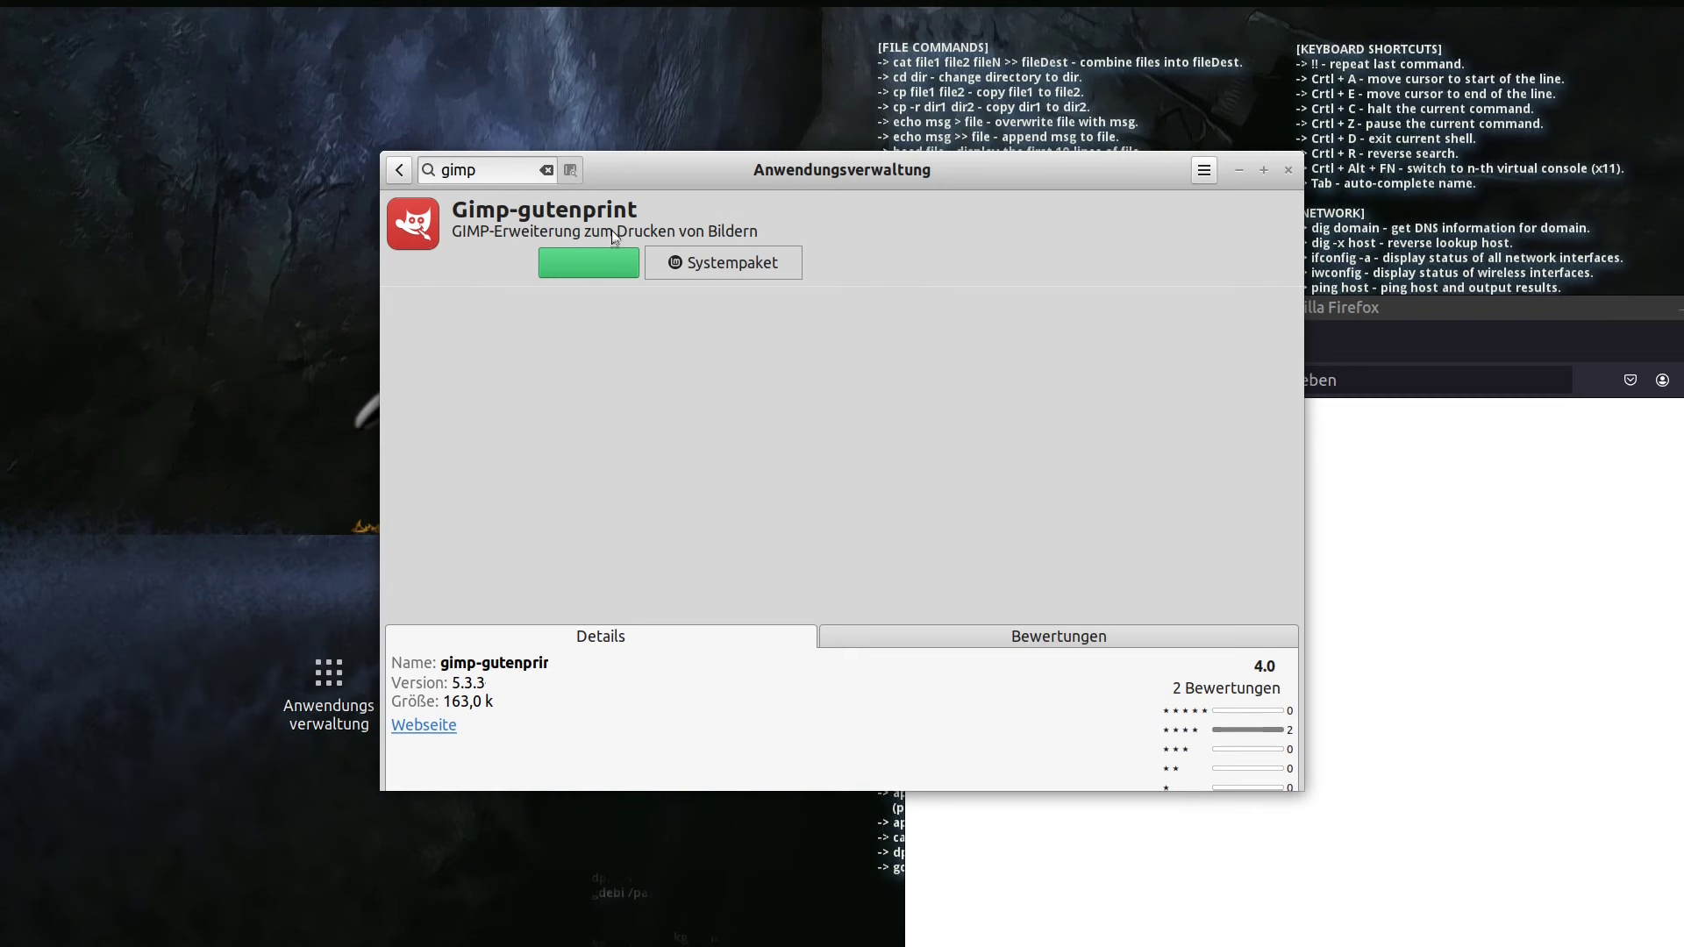
click(399, 171)
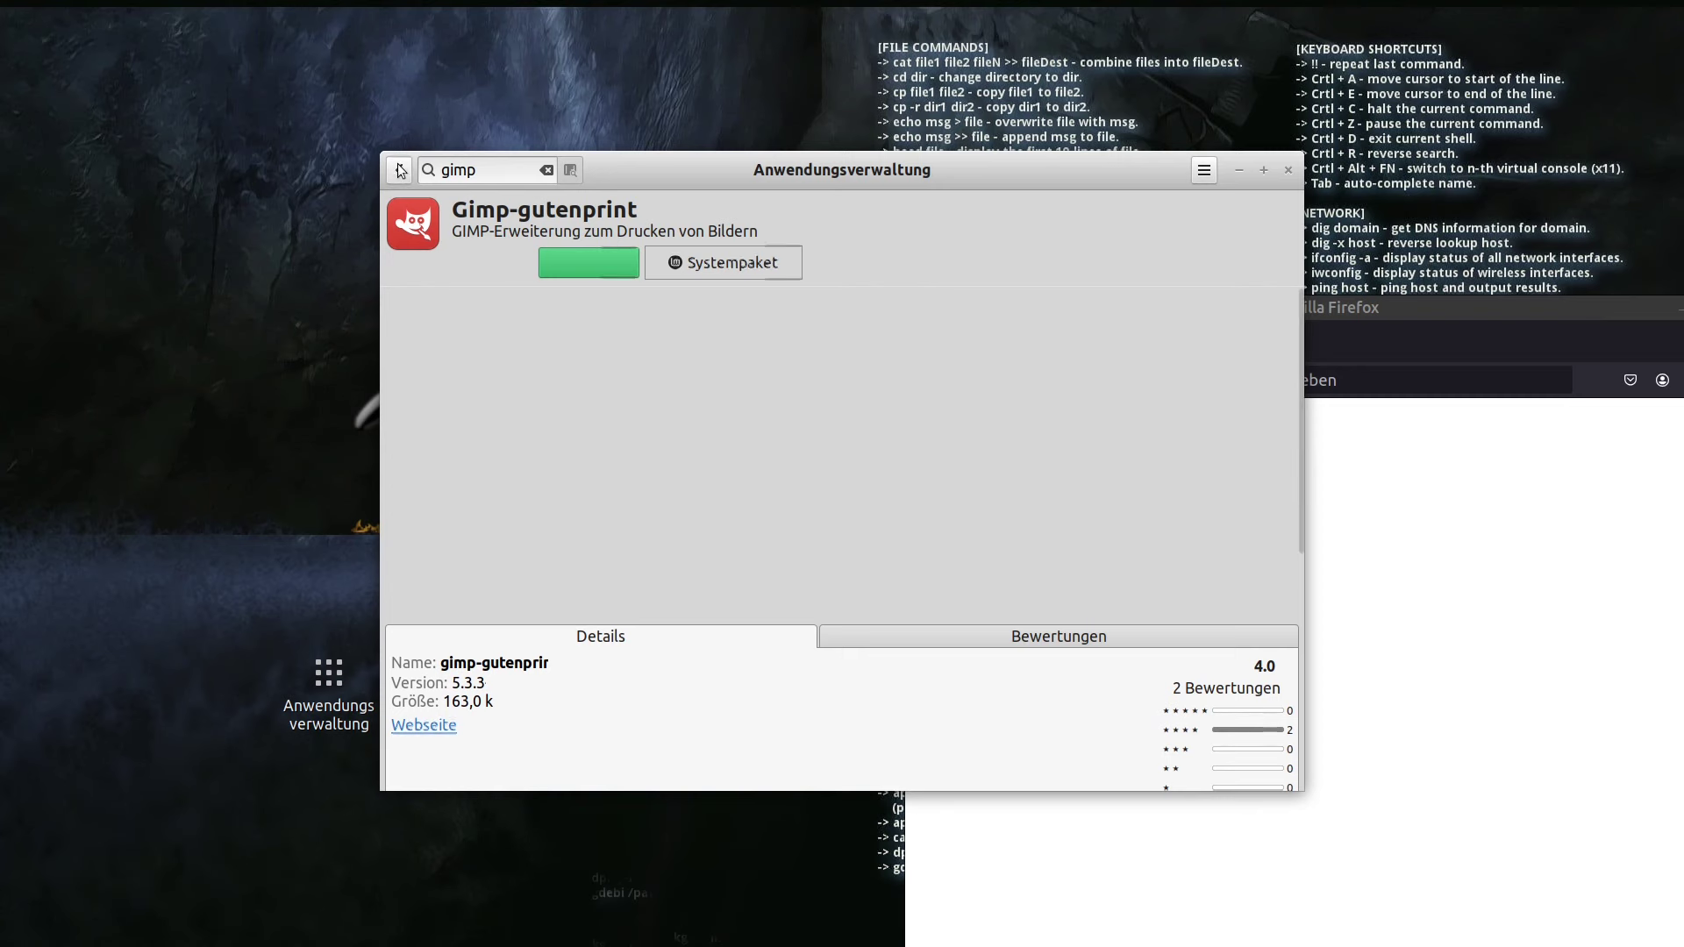
click(1289, 172)
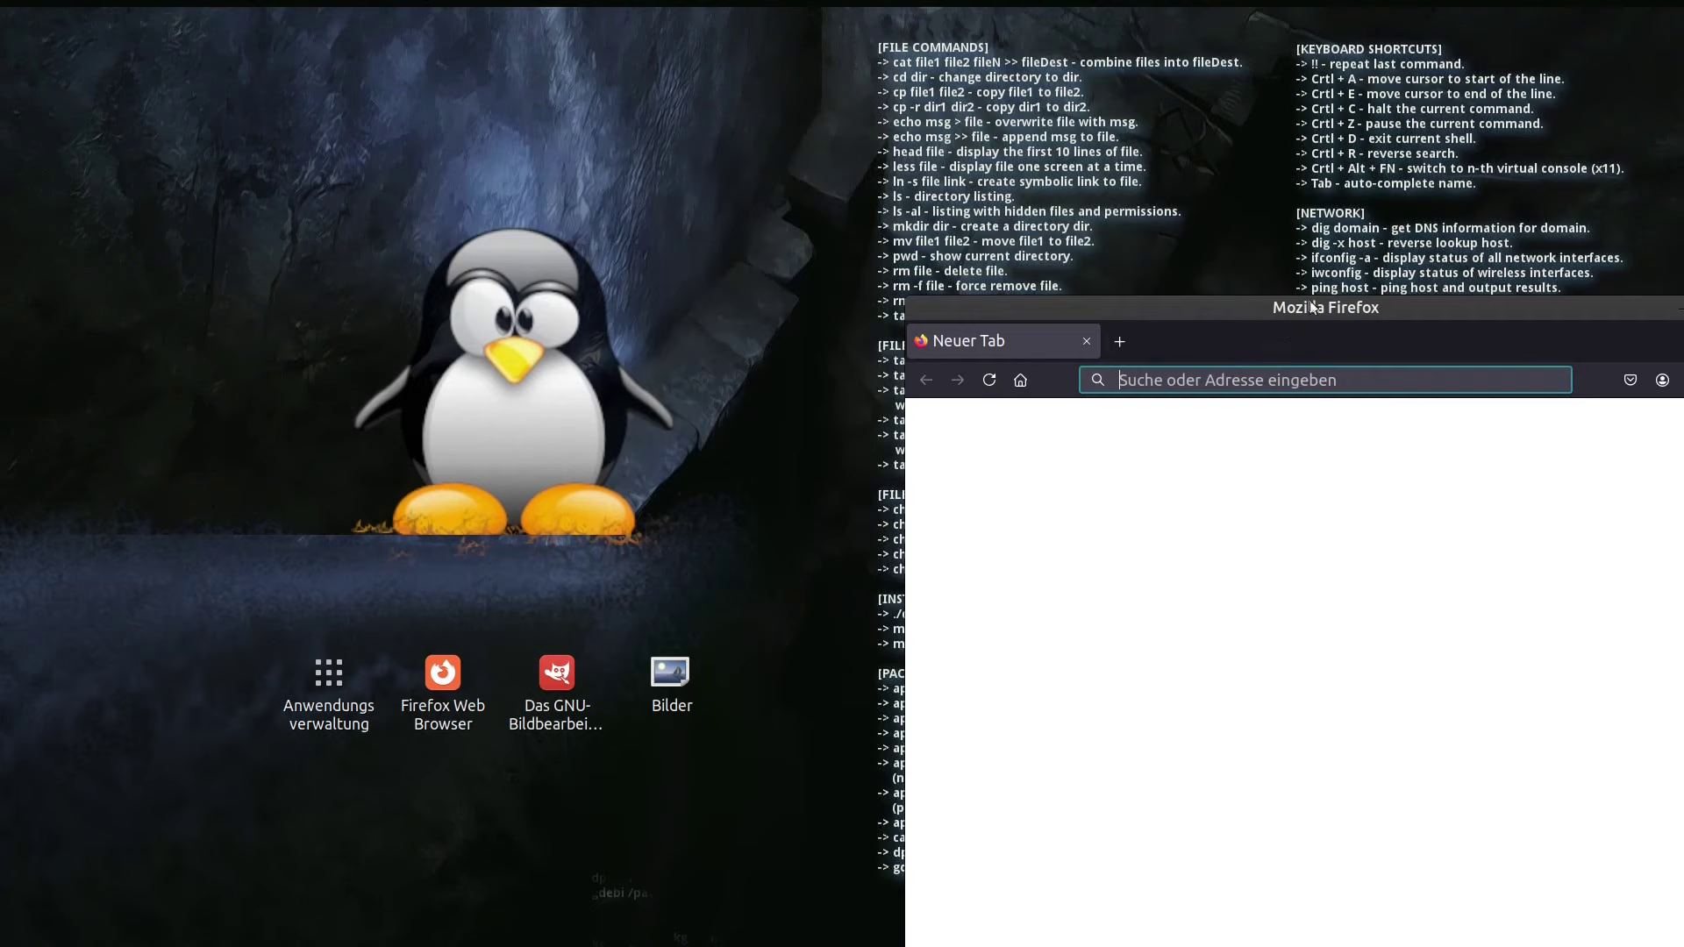
drag(1314, 306, 1074, 94)
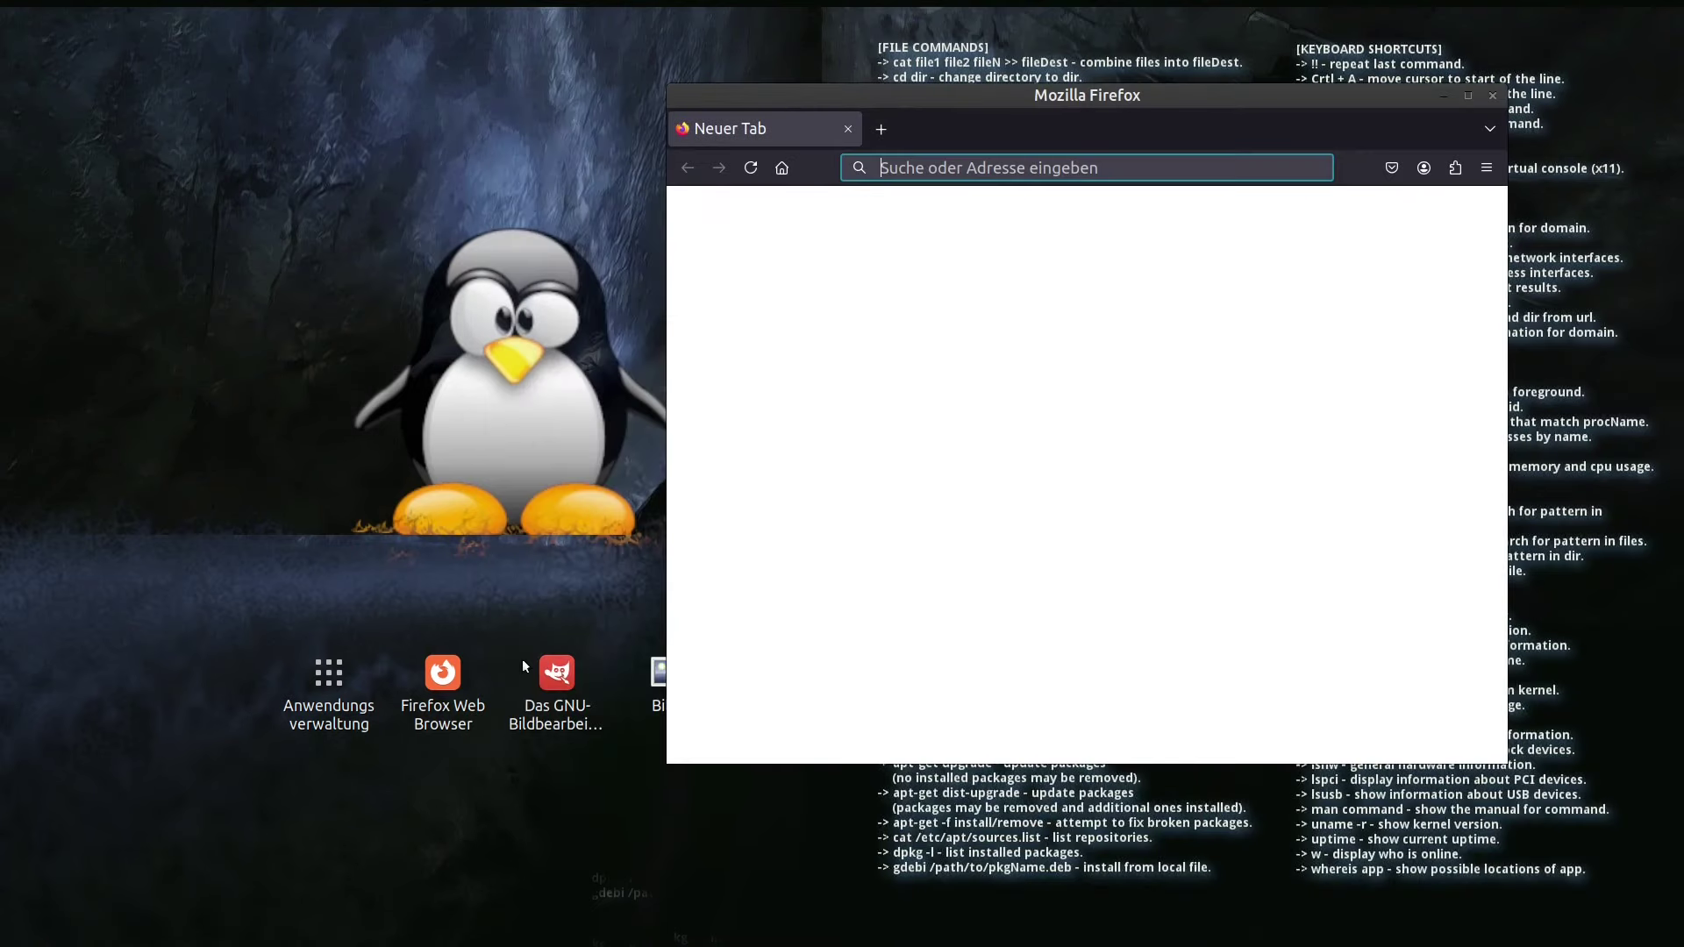
key(super+Up)
text(gimp)
key(Return)
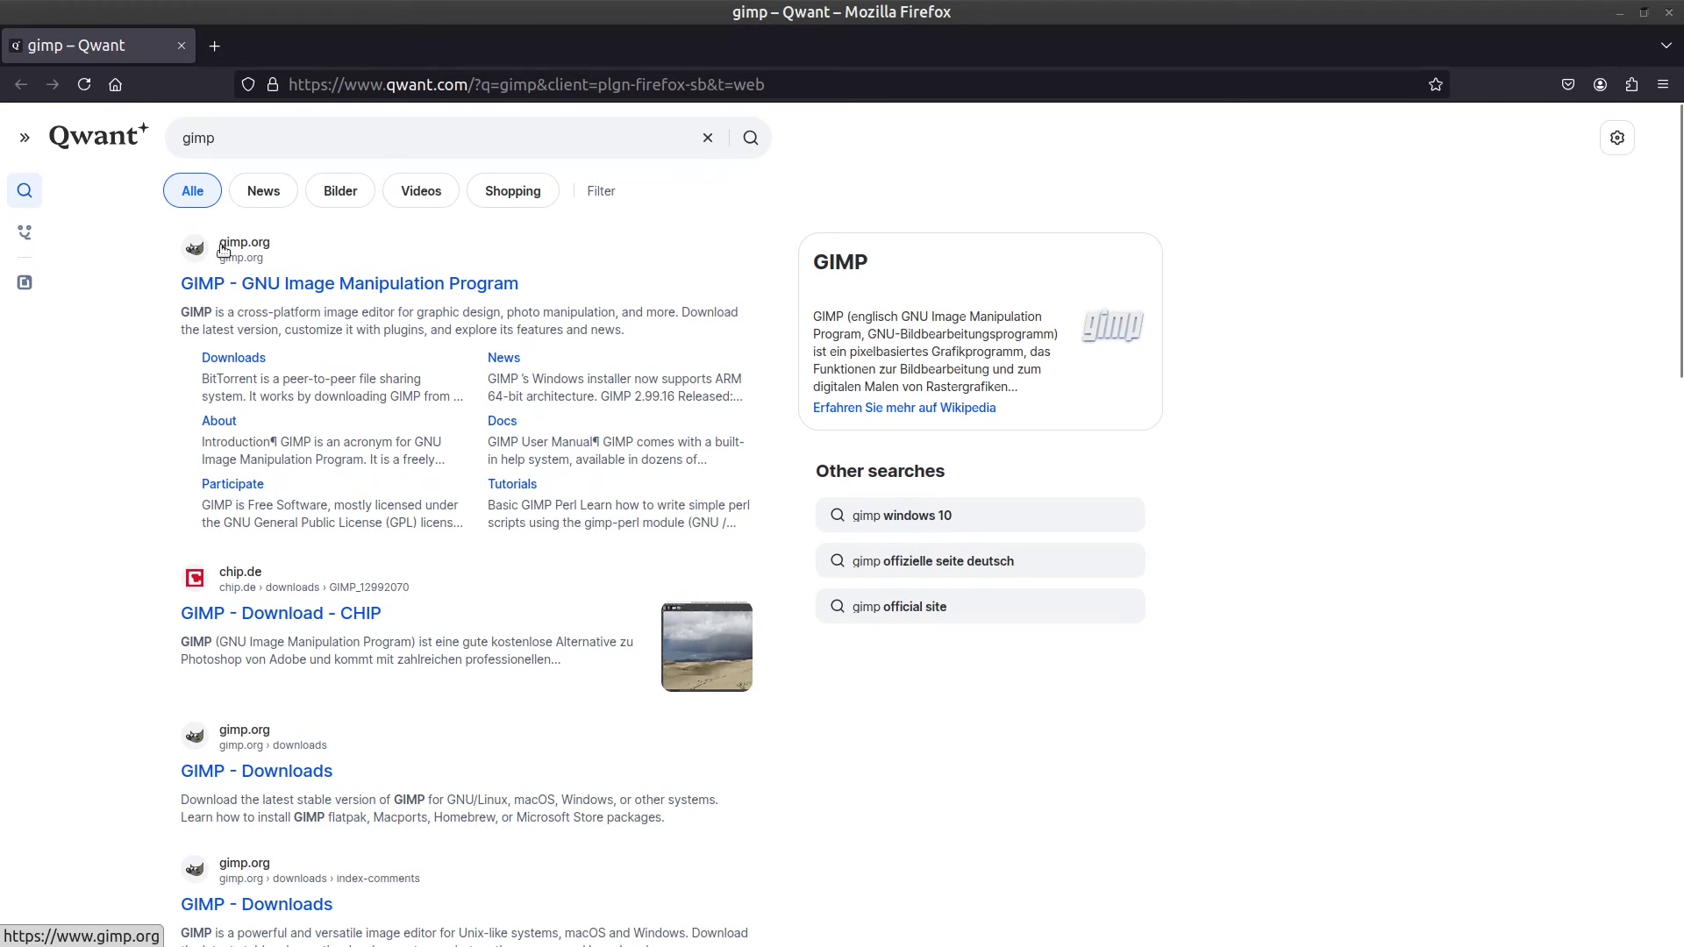
drag(224, 252, 254, 255)
click(253, 283)
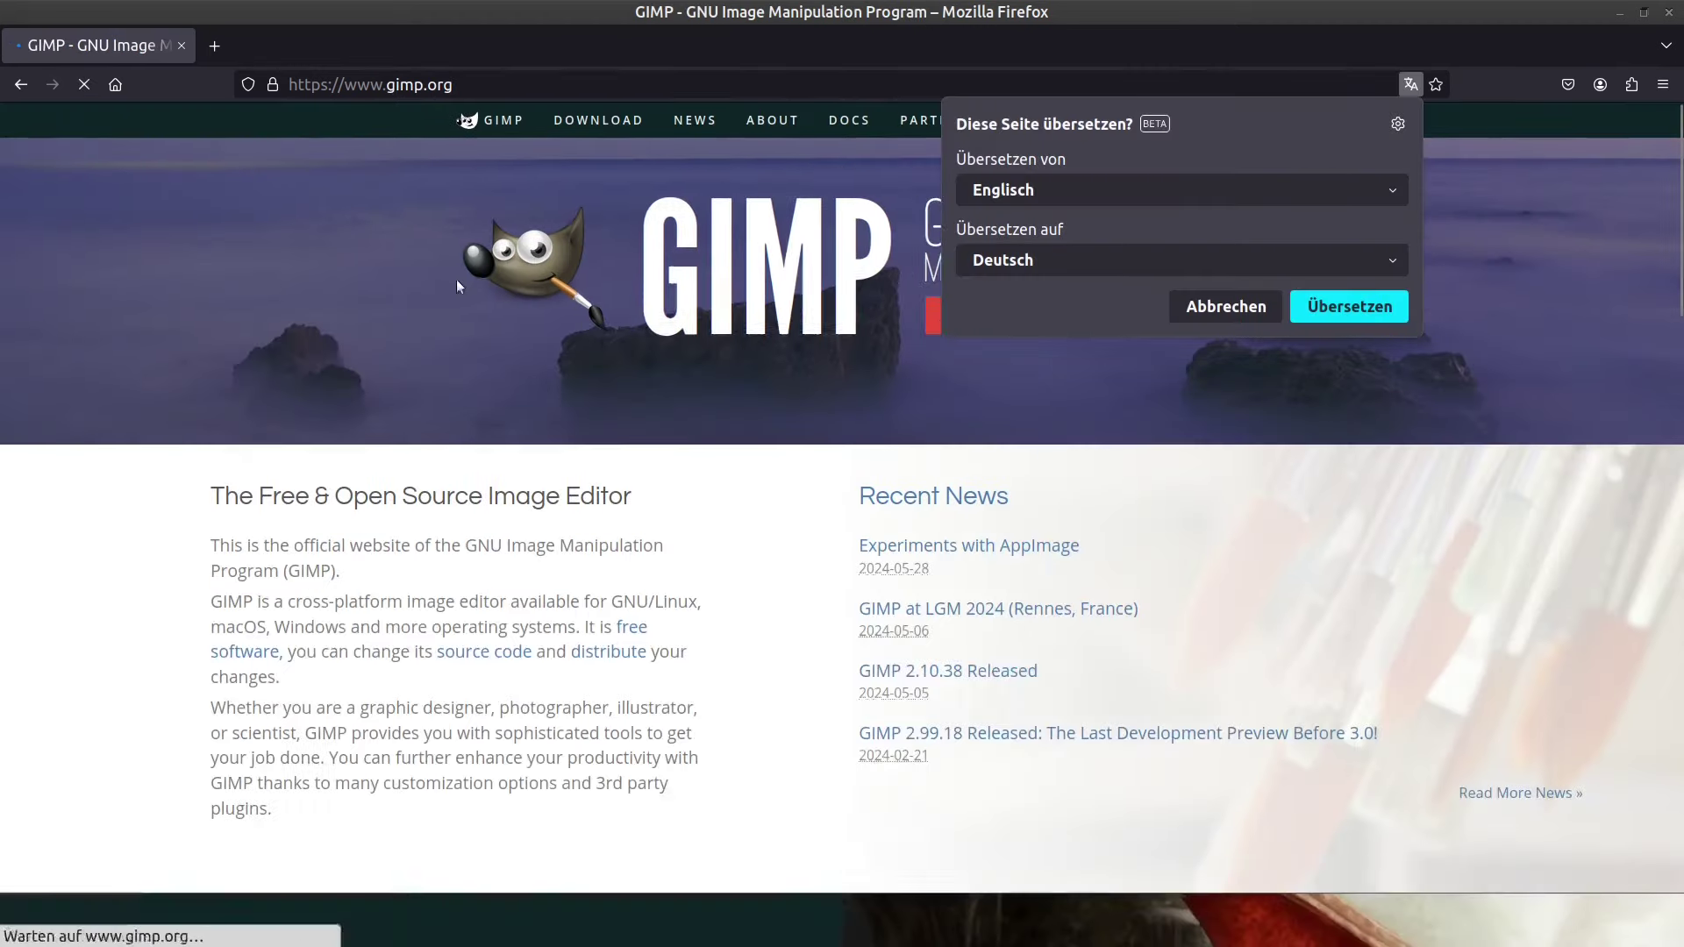
key(Return)
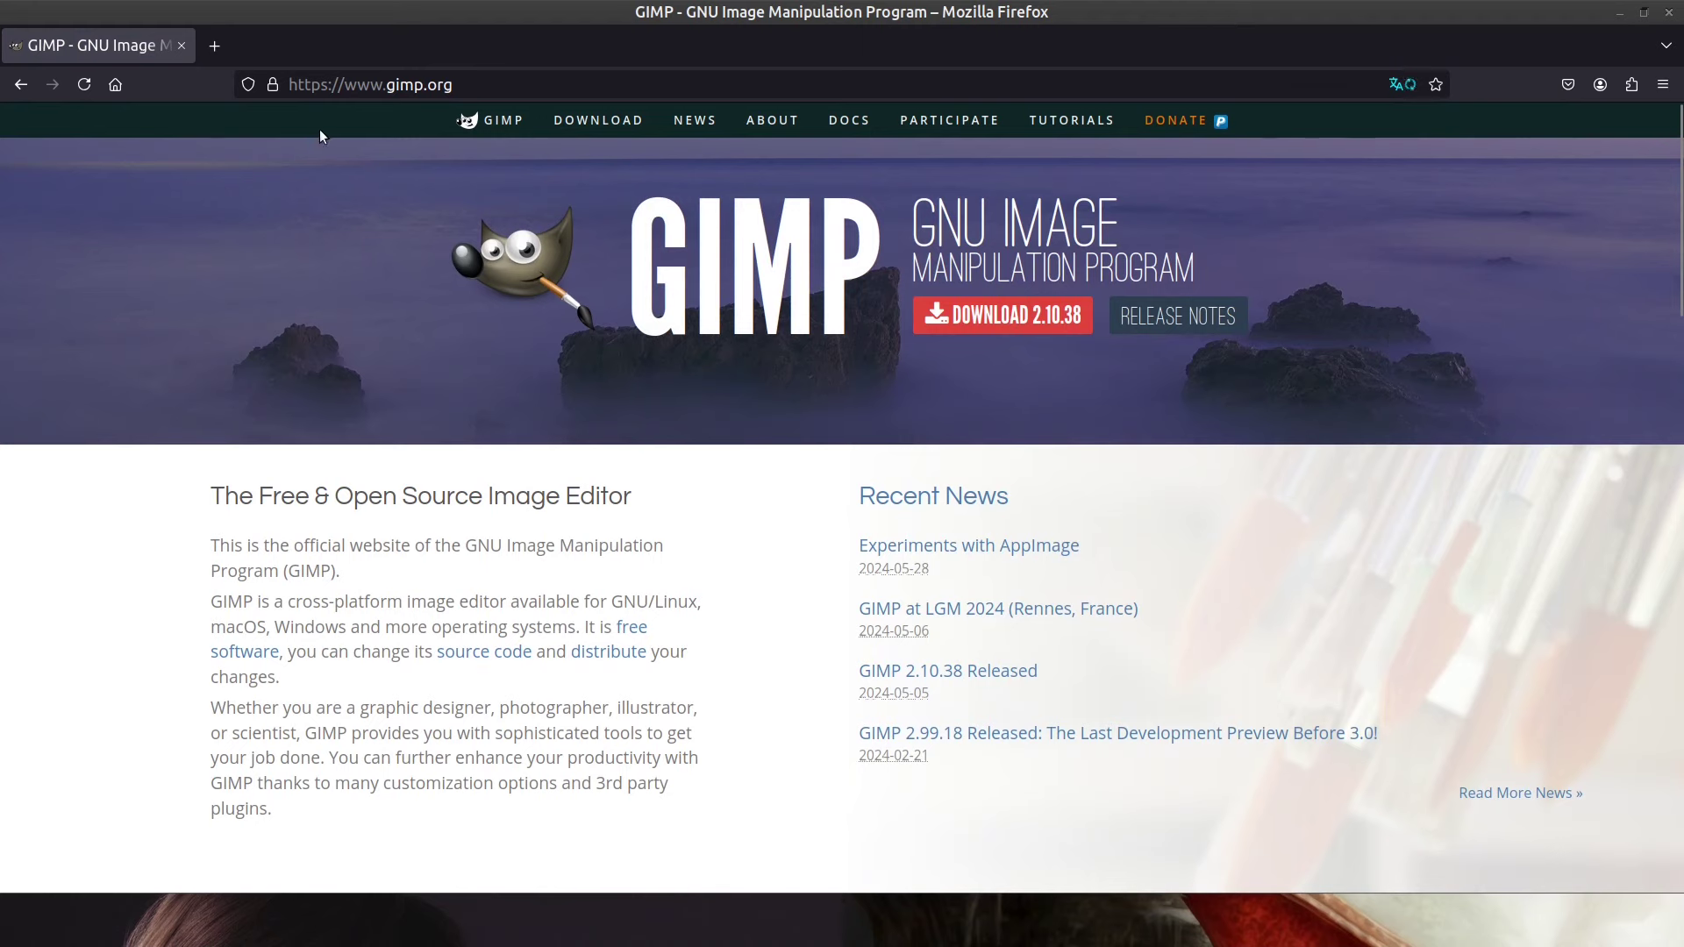
click(1007, 320)
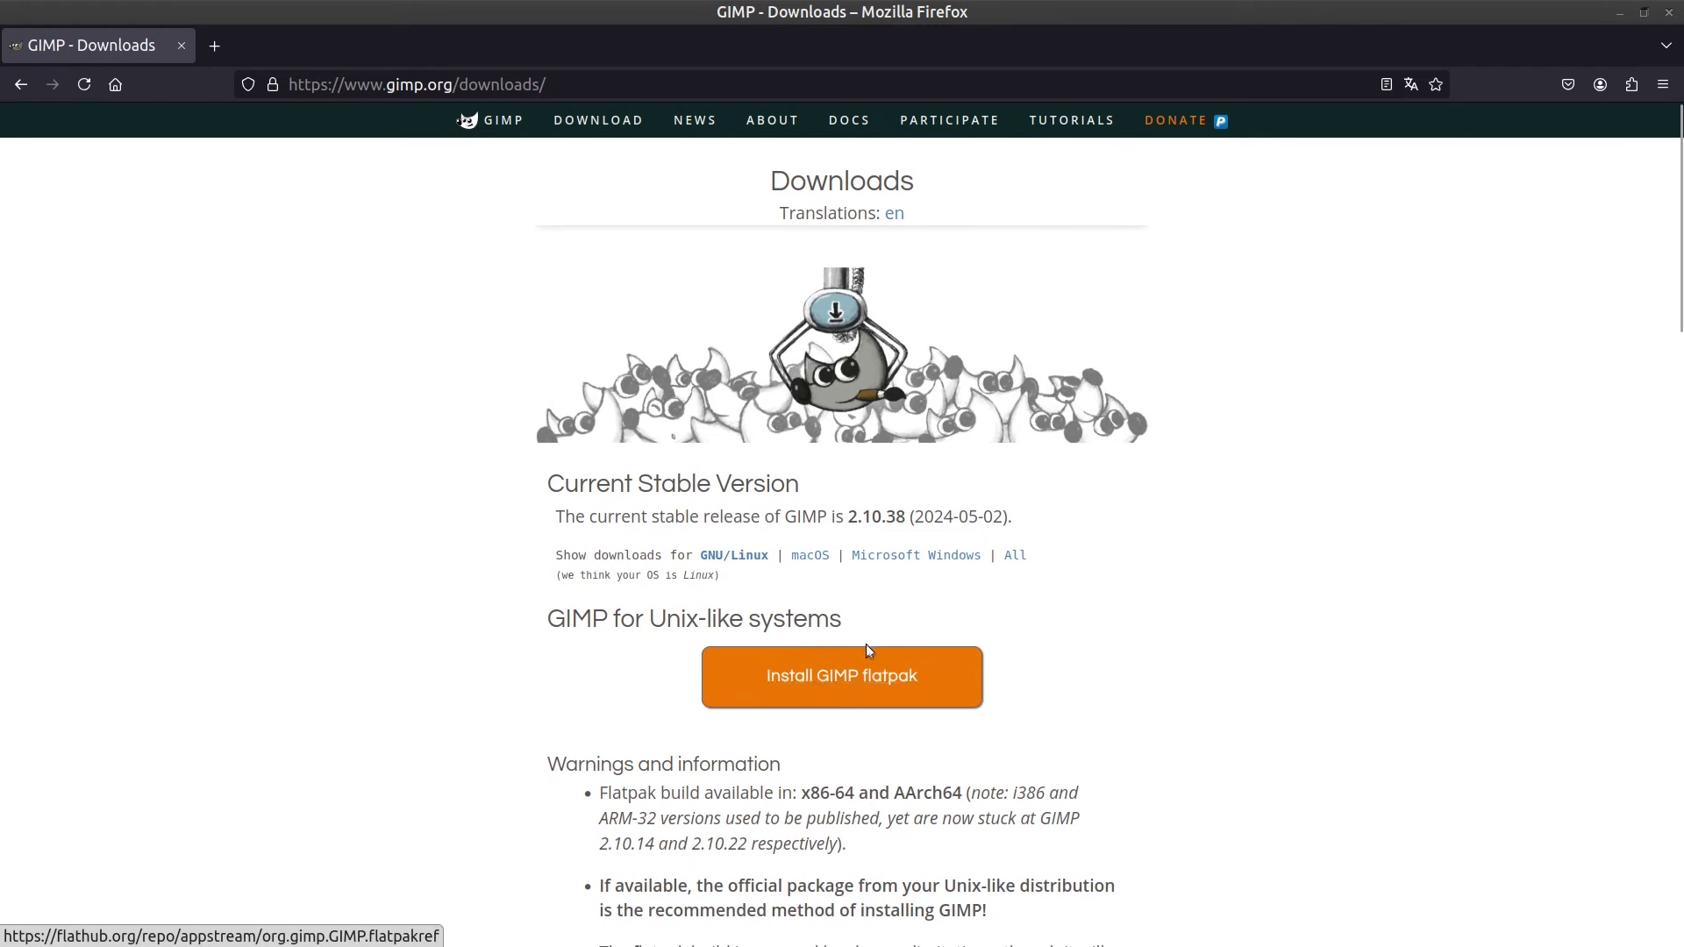
scroll(966, 643, down, 3)
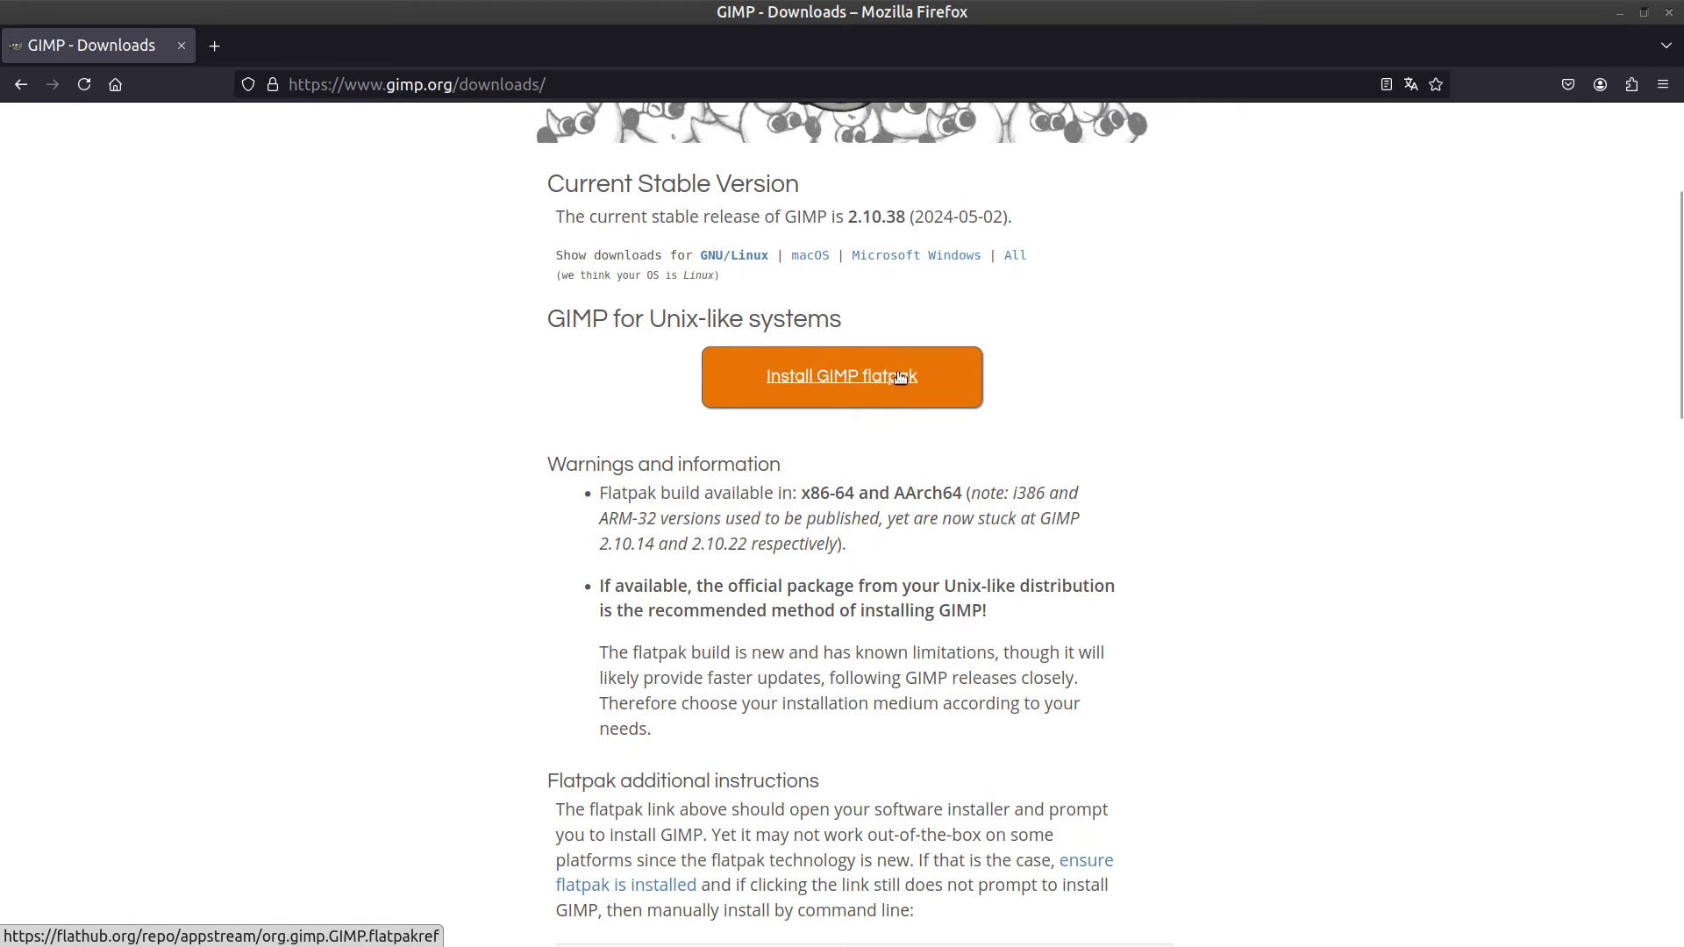
scroll(882, 434, up, 3)
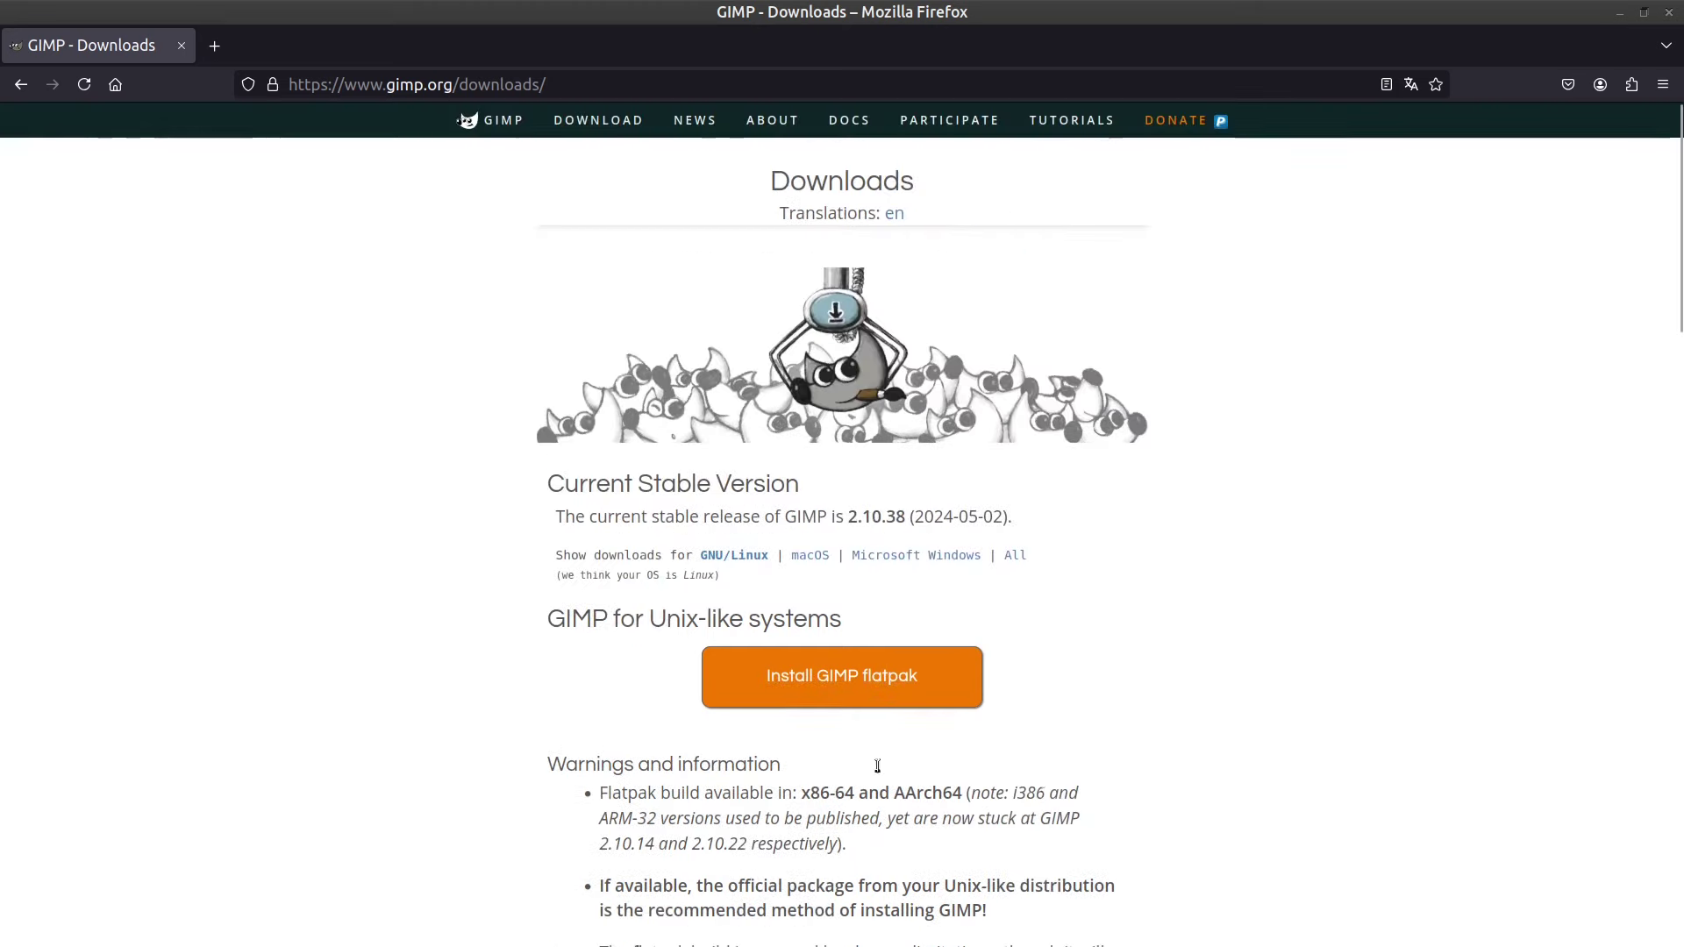
scroll(902, 621, down, 3)
scroll(894, 609, up, 2)
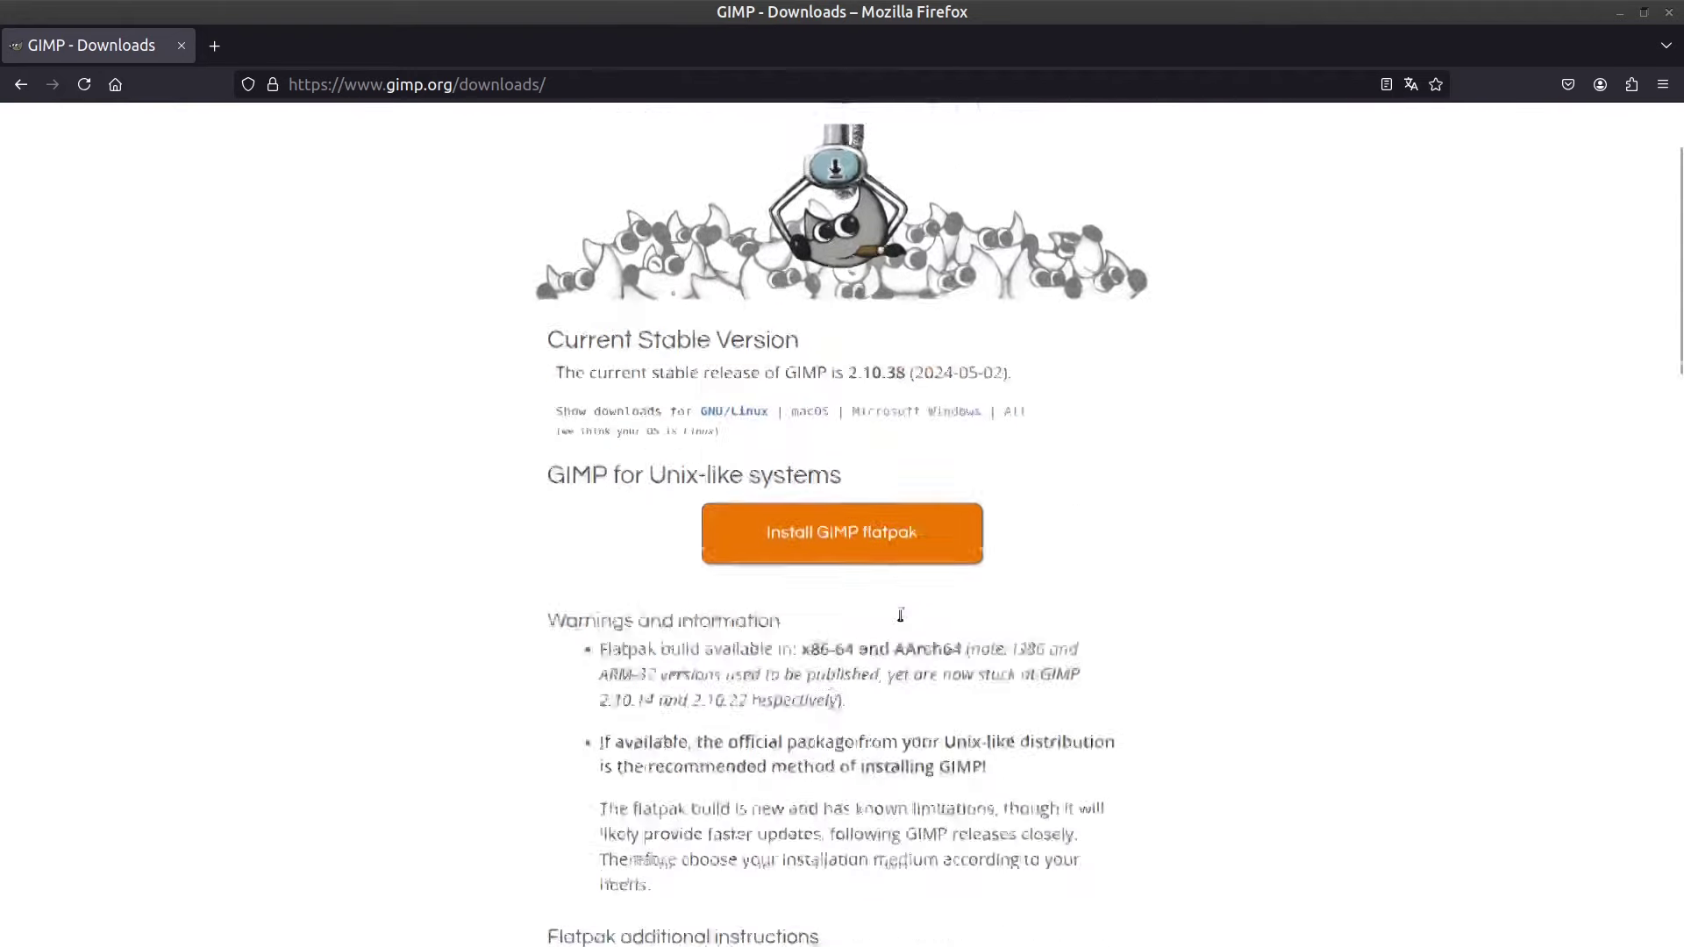
click(913, 458)
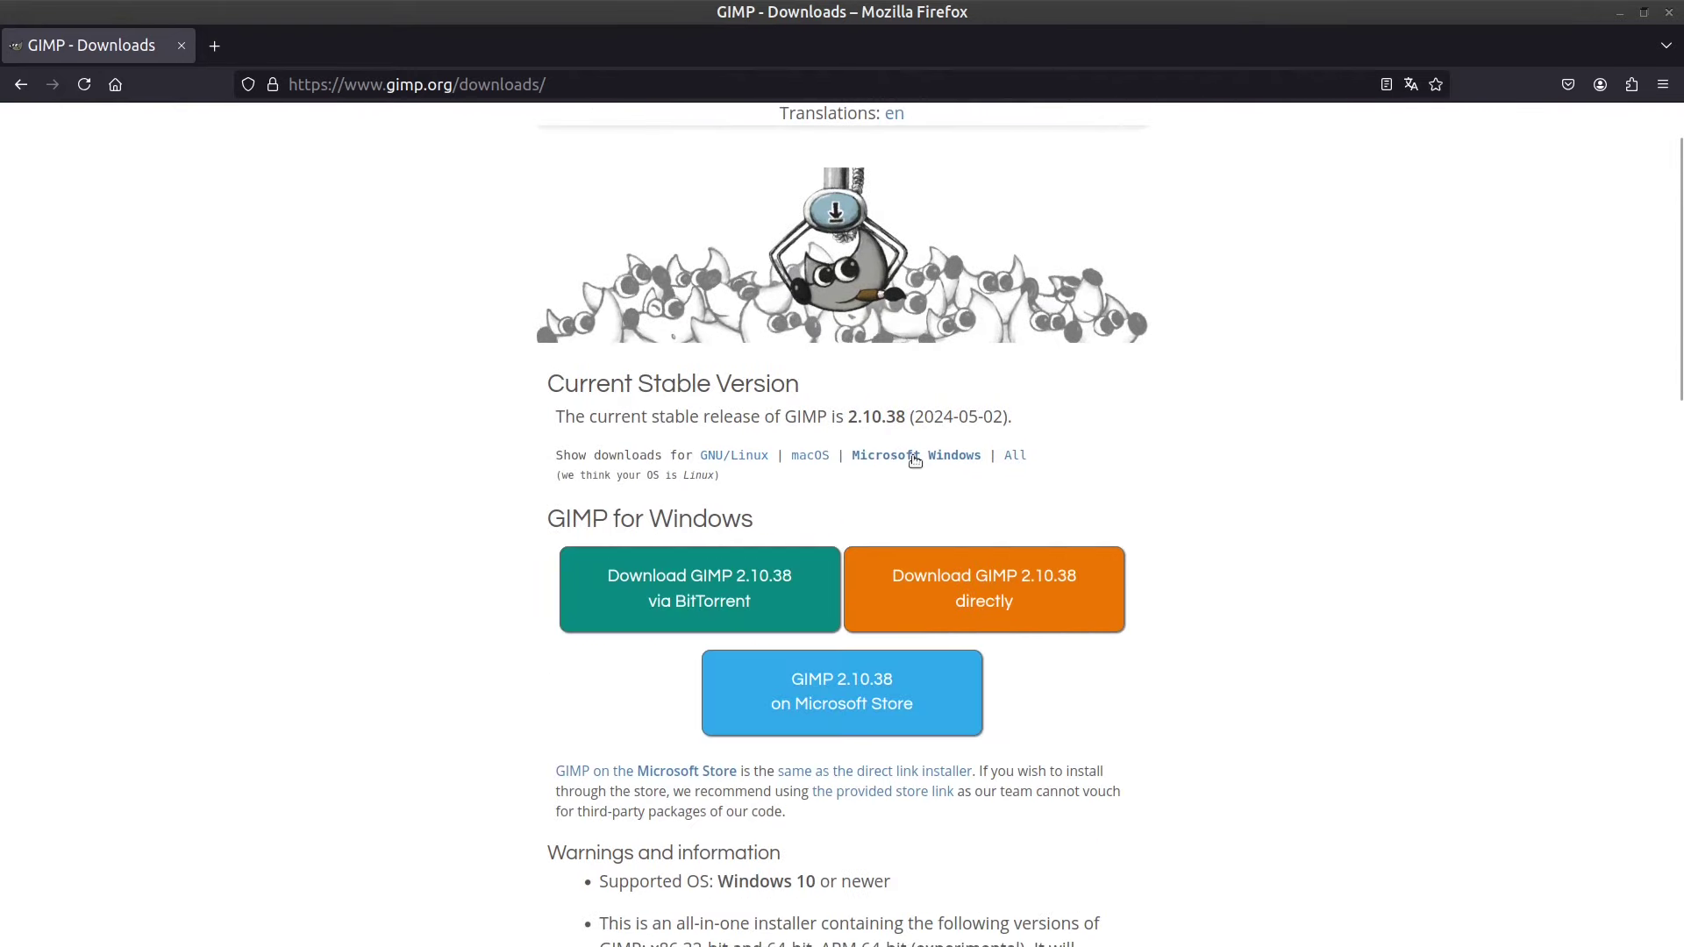
click(812, 463)
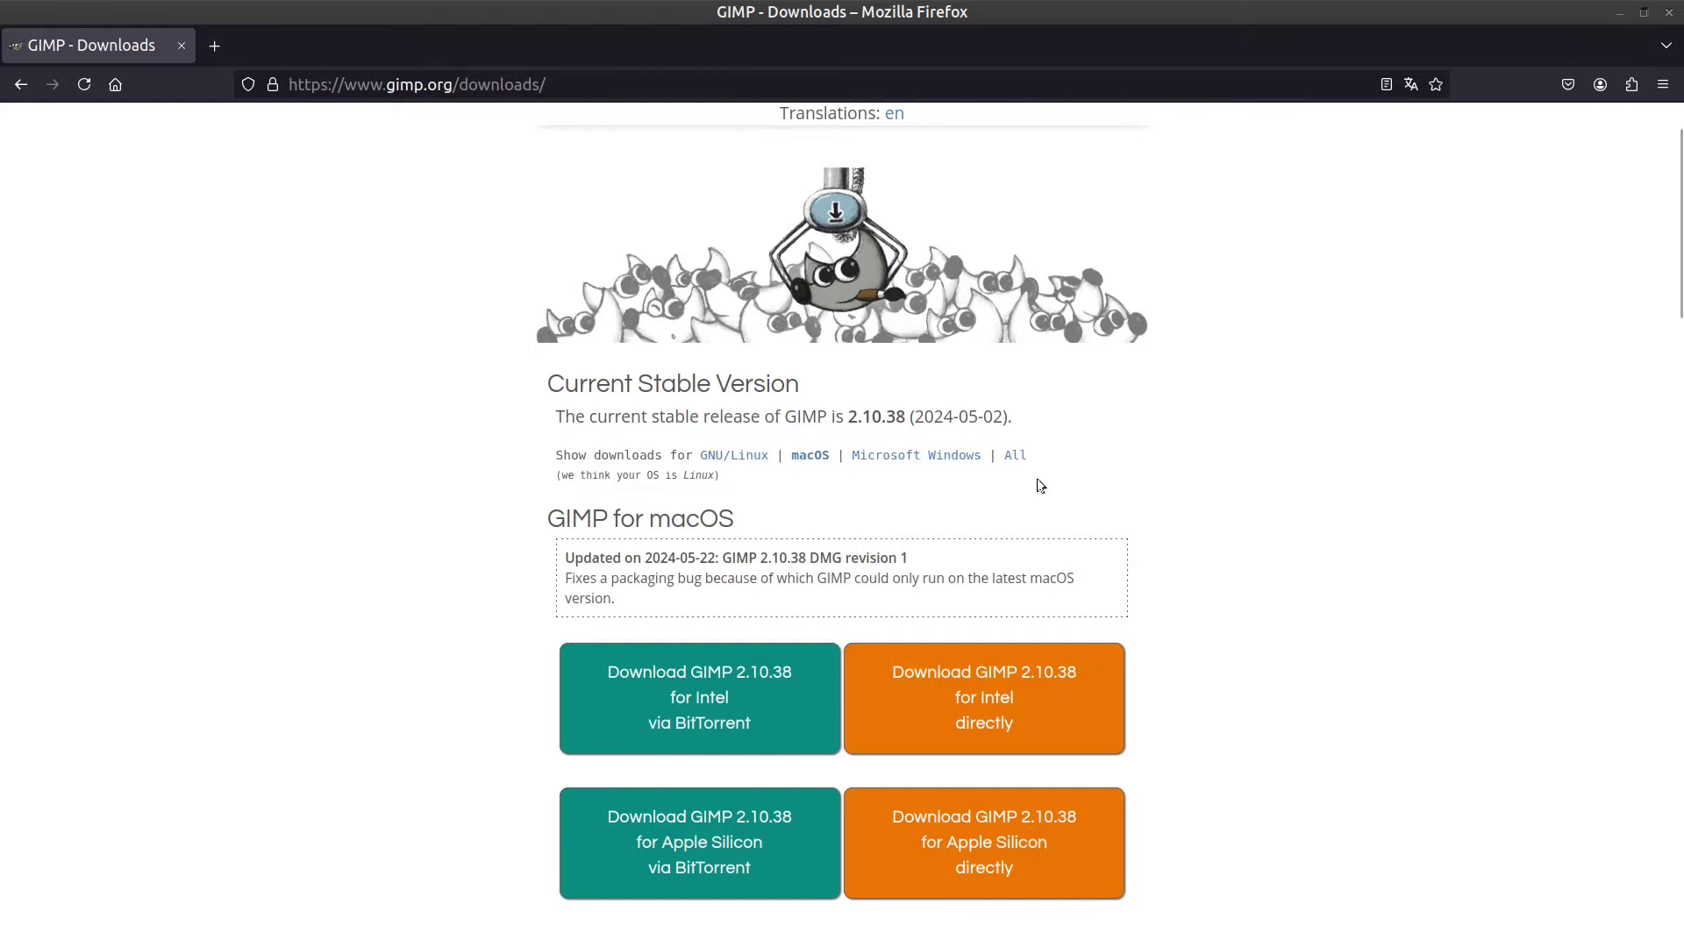
click(1015, 454)
scroll(1139, 442, down, 2)
scroll(1138, 442, down, 2)
scroll(1137, 442, down, 5)
scroll(1137, 442, down, 5)
scroll(1137, 443, down, 1)
scroll(1137, 442, up, 2)
click(21, 85)
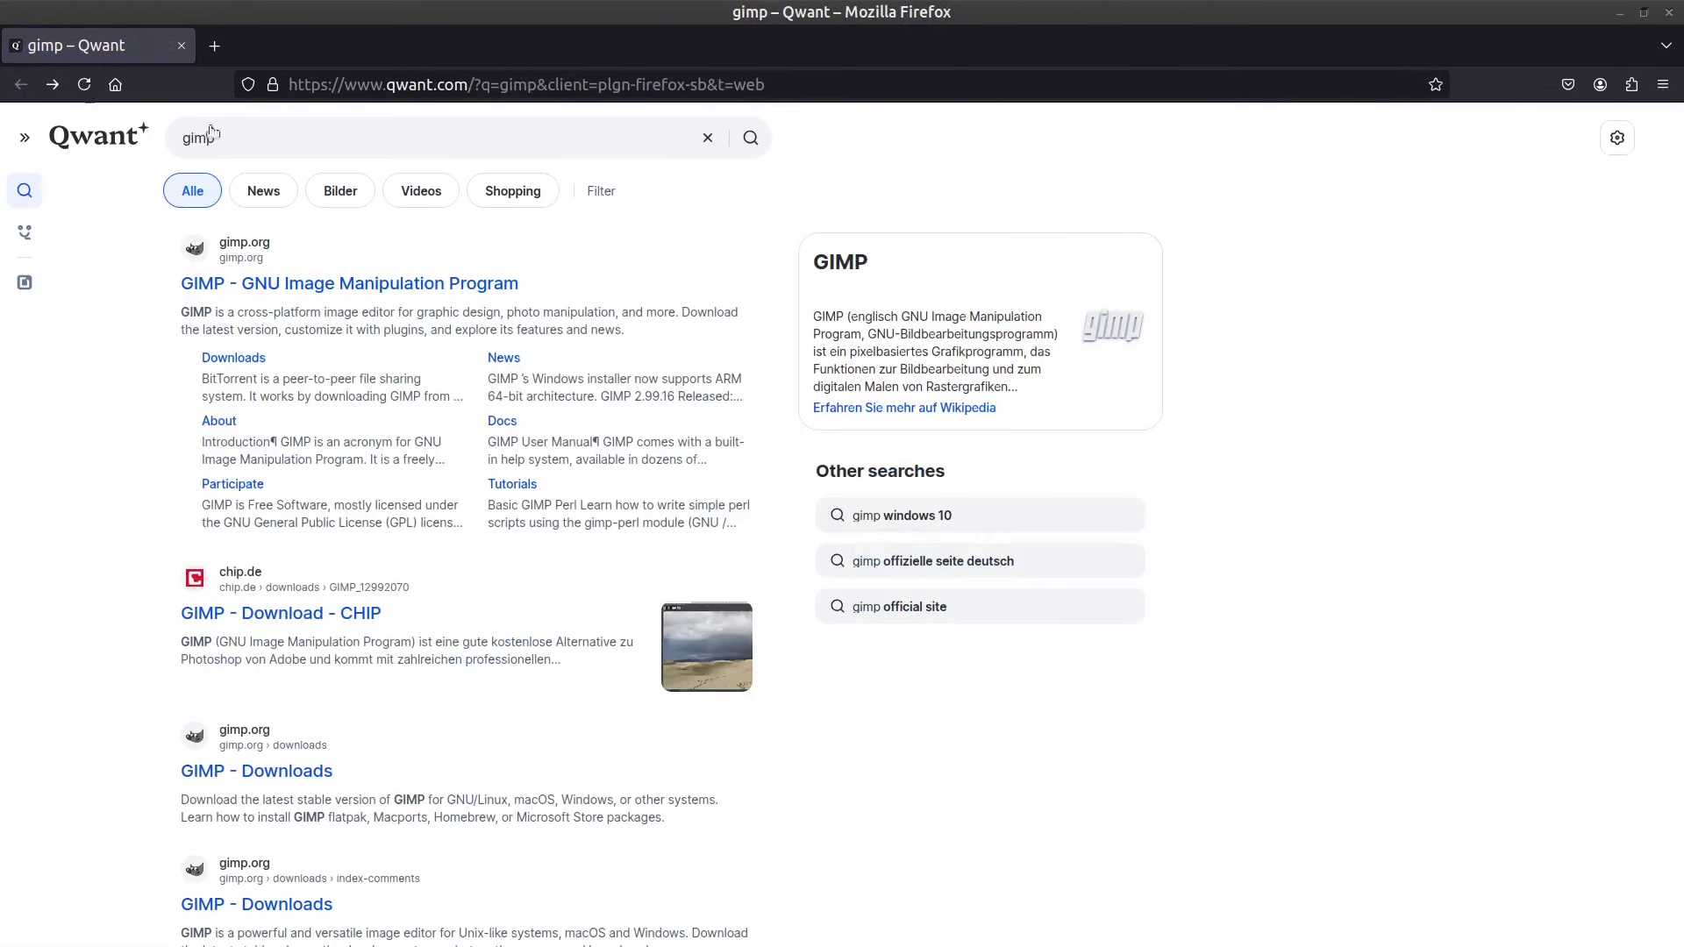
click(346, 626)
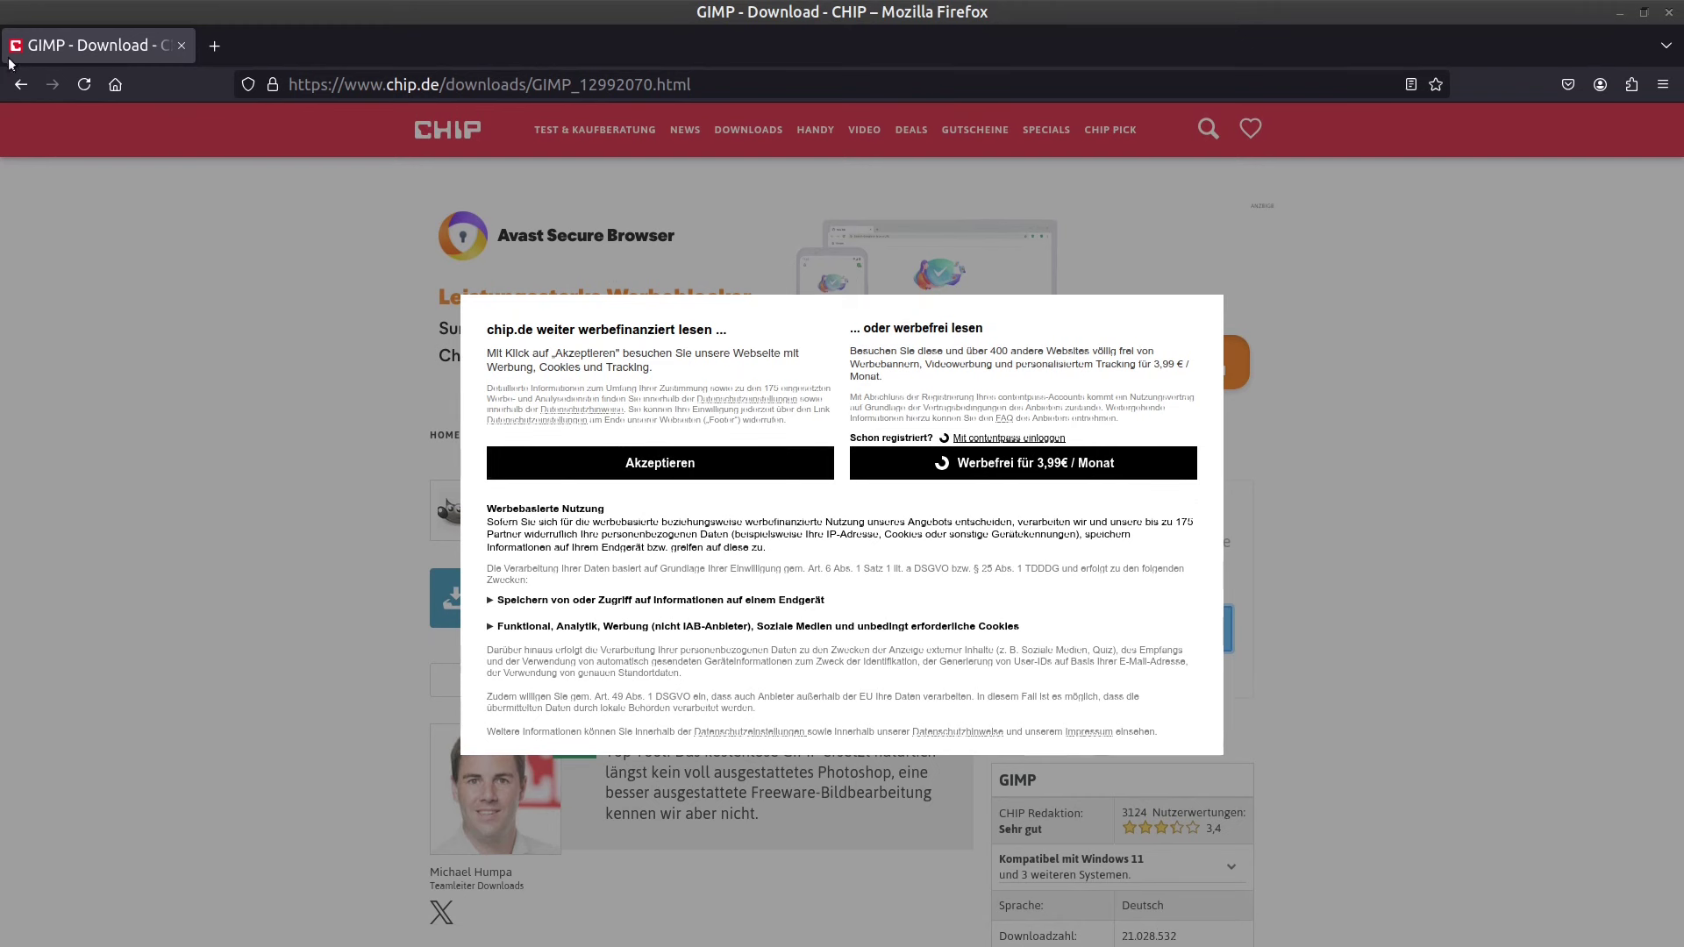
click(20, 84)
scroll(595, 589, down, 3)
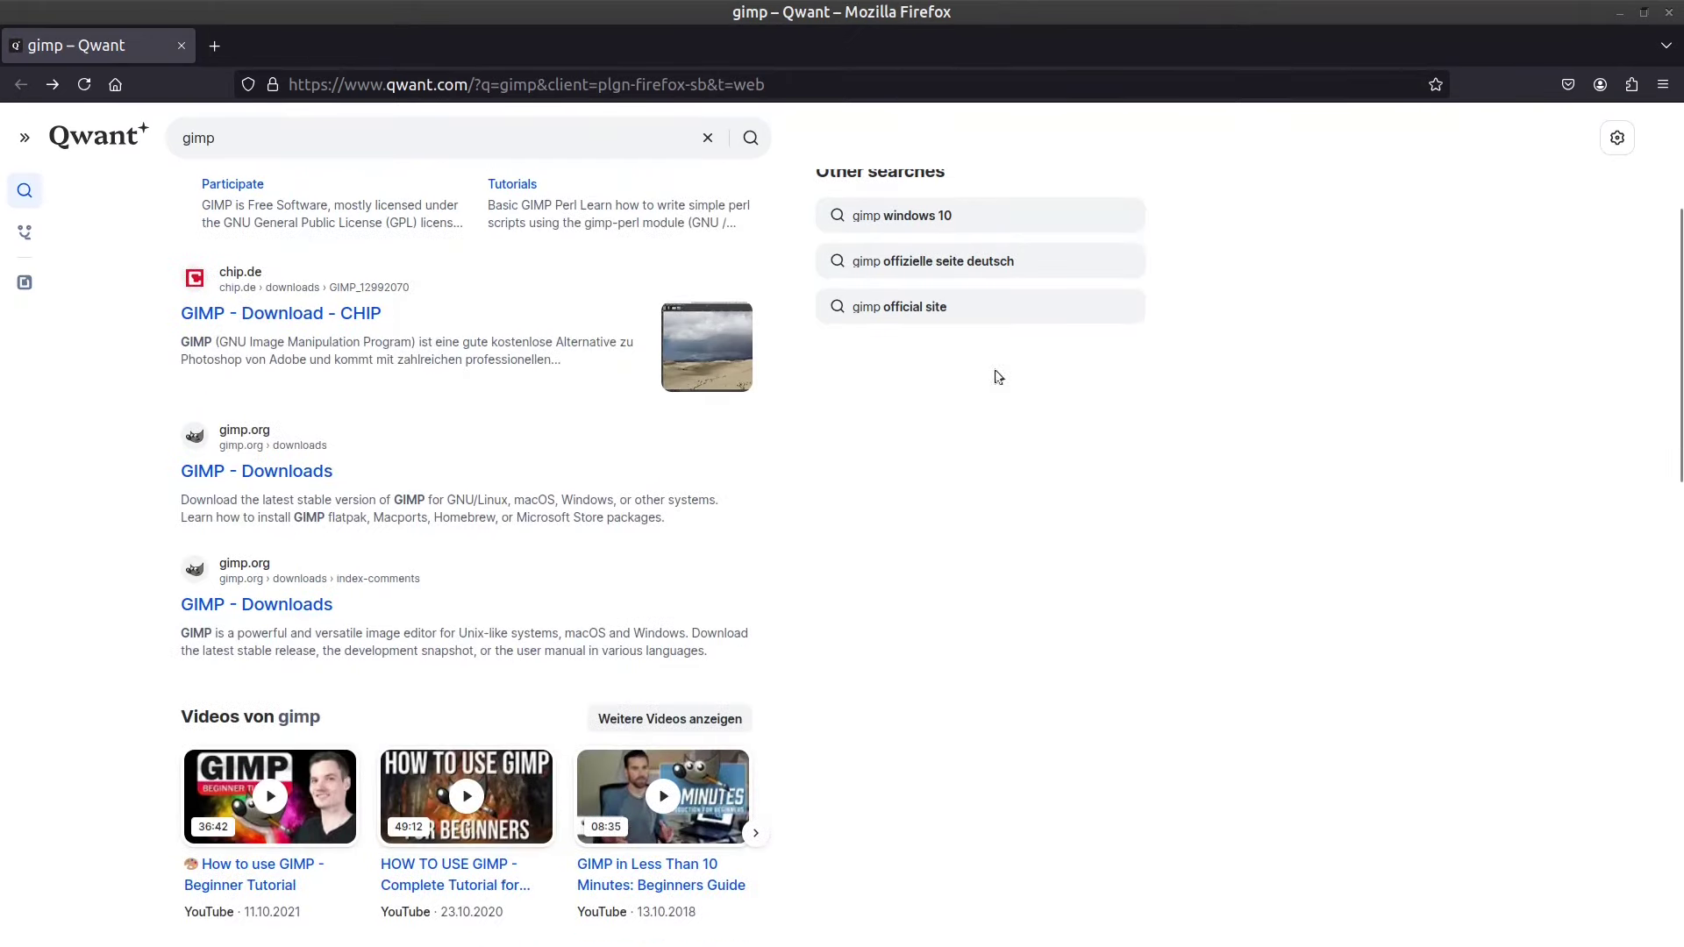
scroll(809, 459, down, 3)
scroll(1111, 481, down, 2)
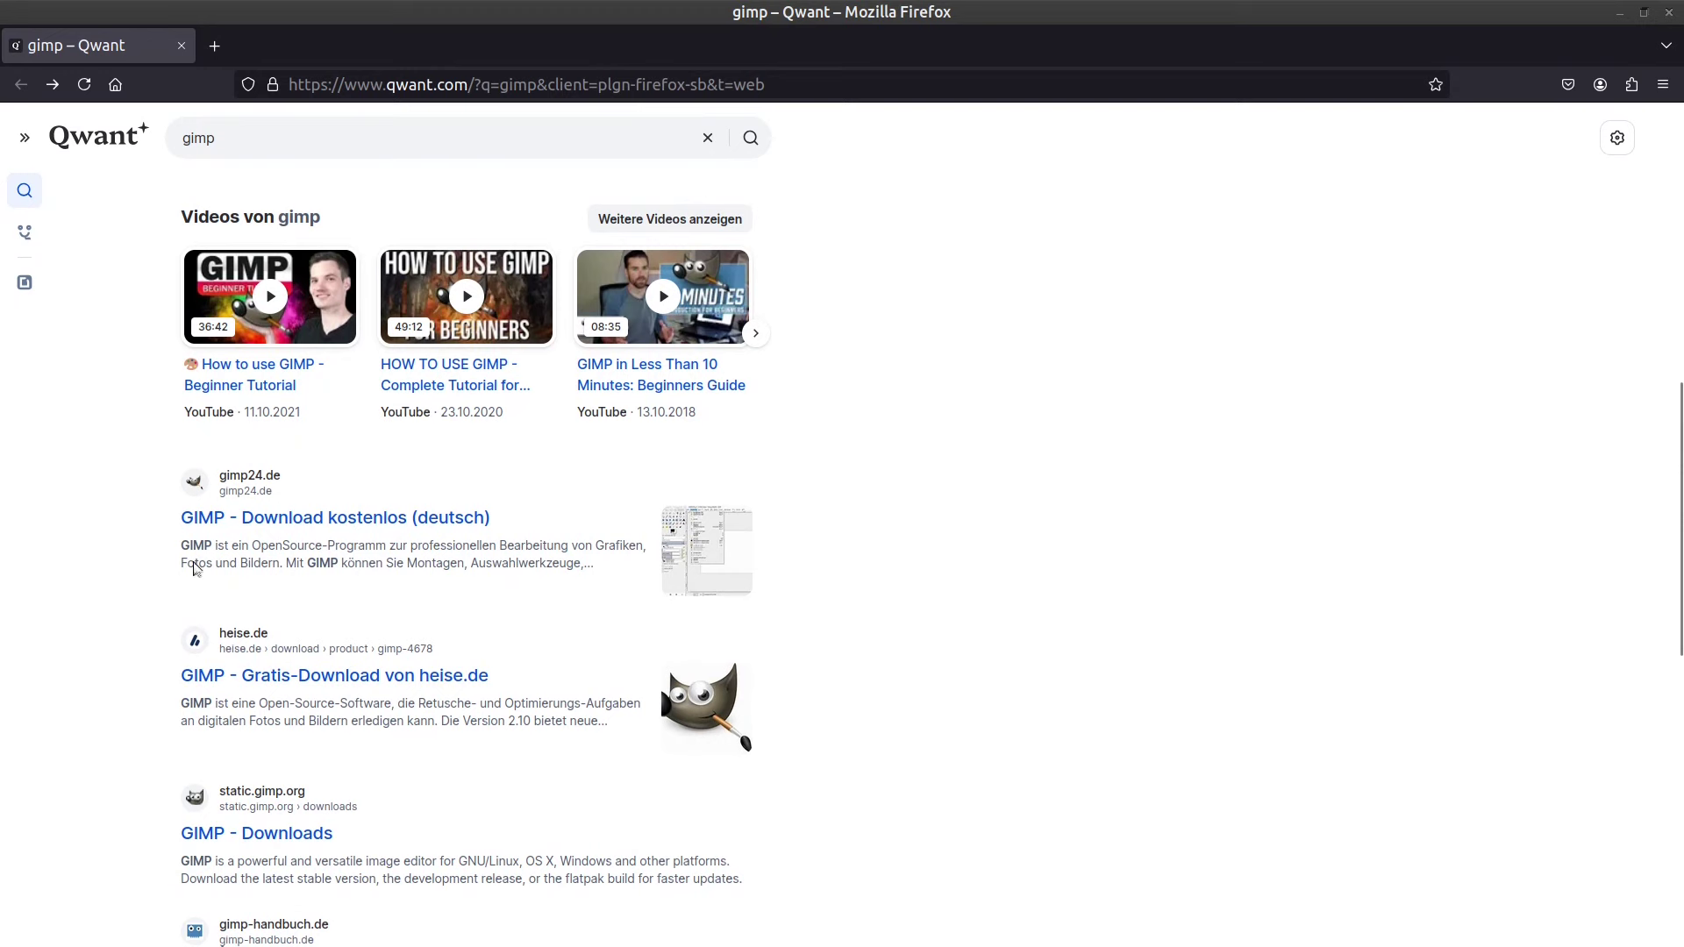
scroll(355, 596, down, 3)
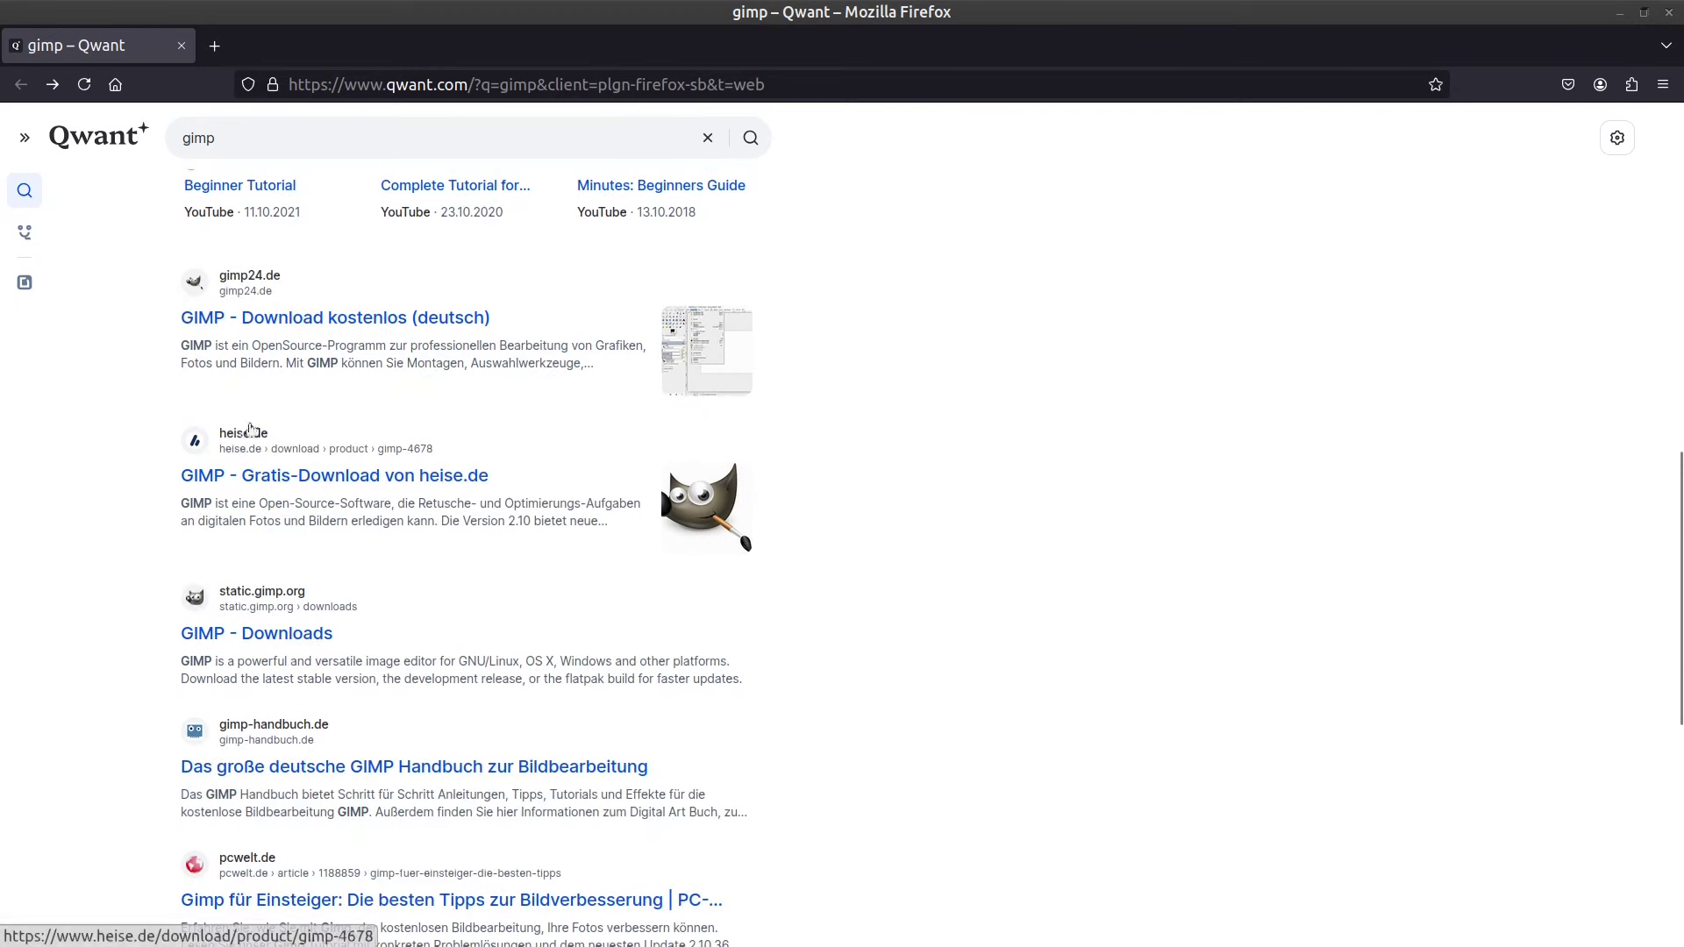
scroll(335, 537, down, 3)
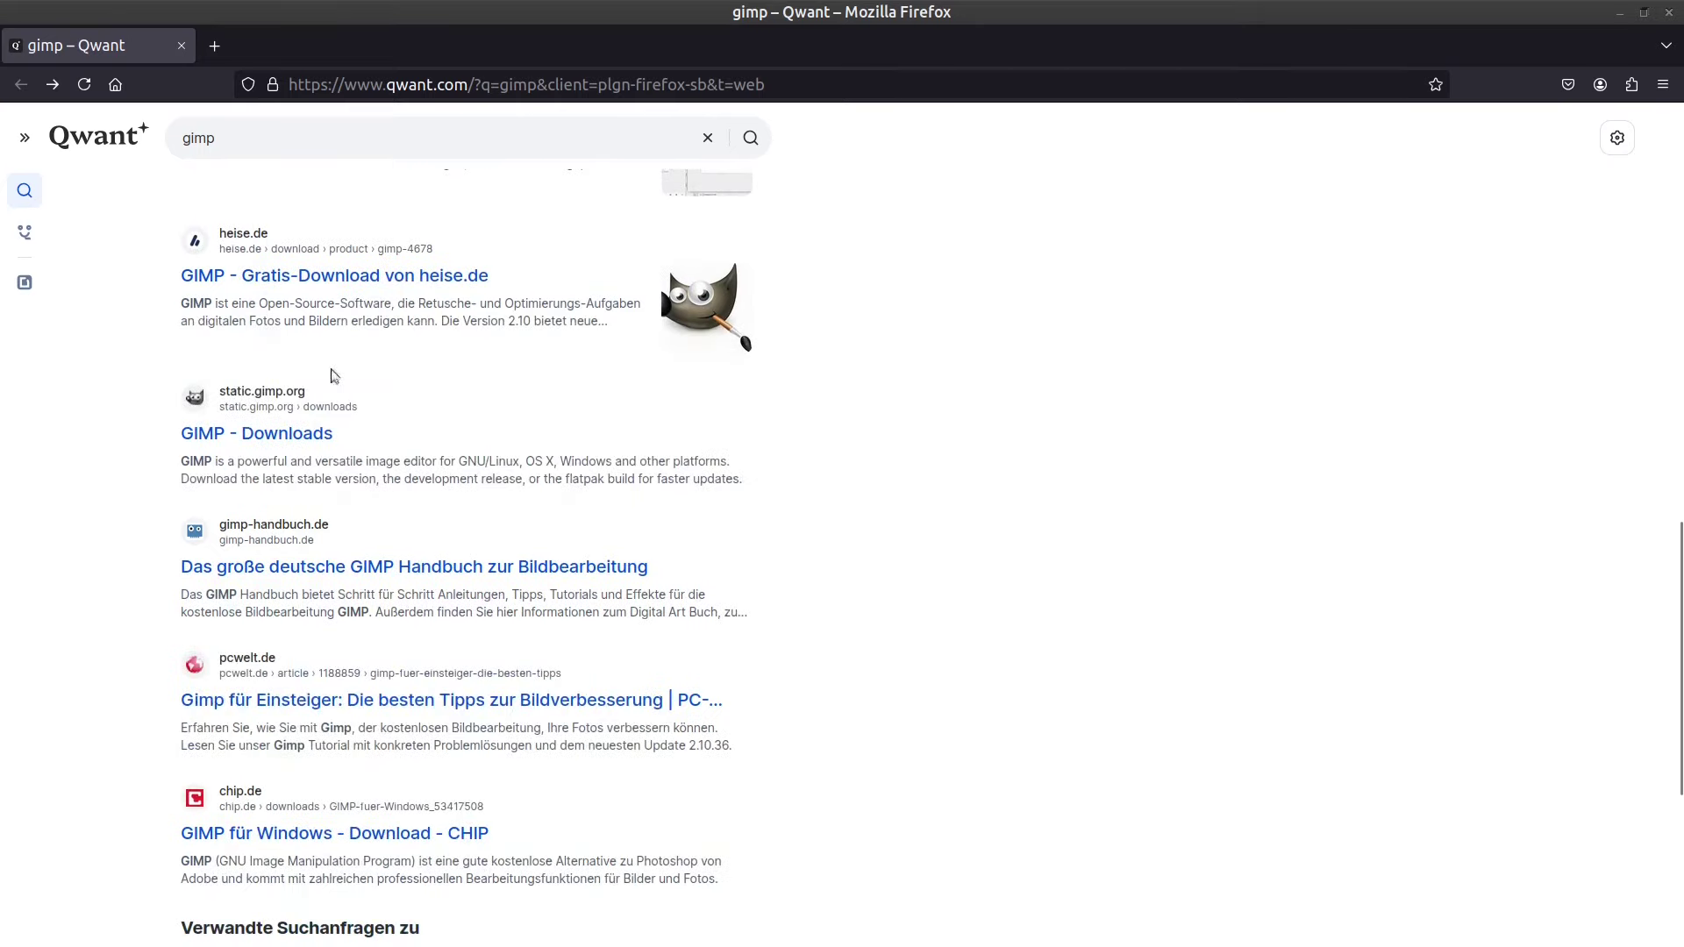
scroll(470, 628, up, 5)
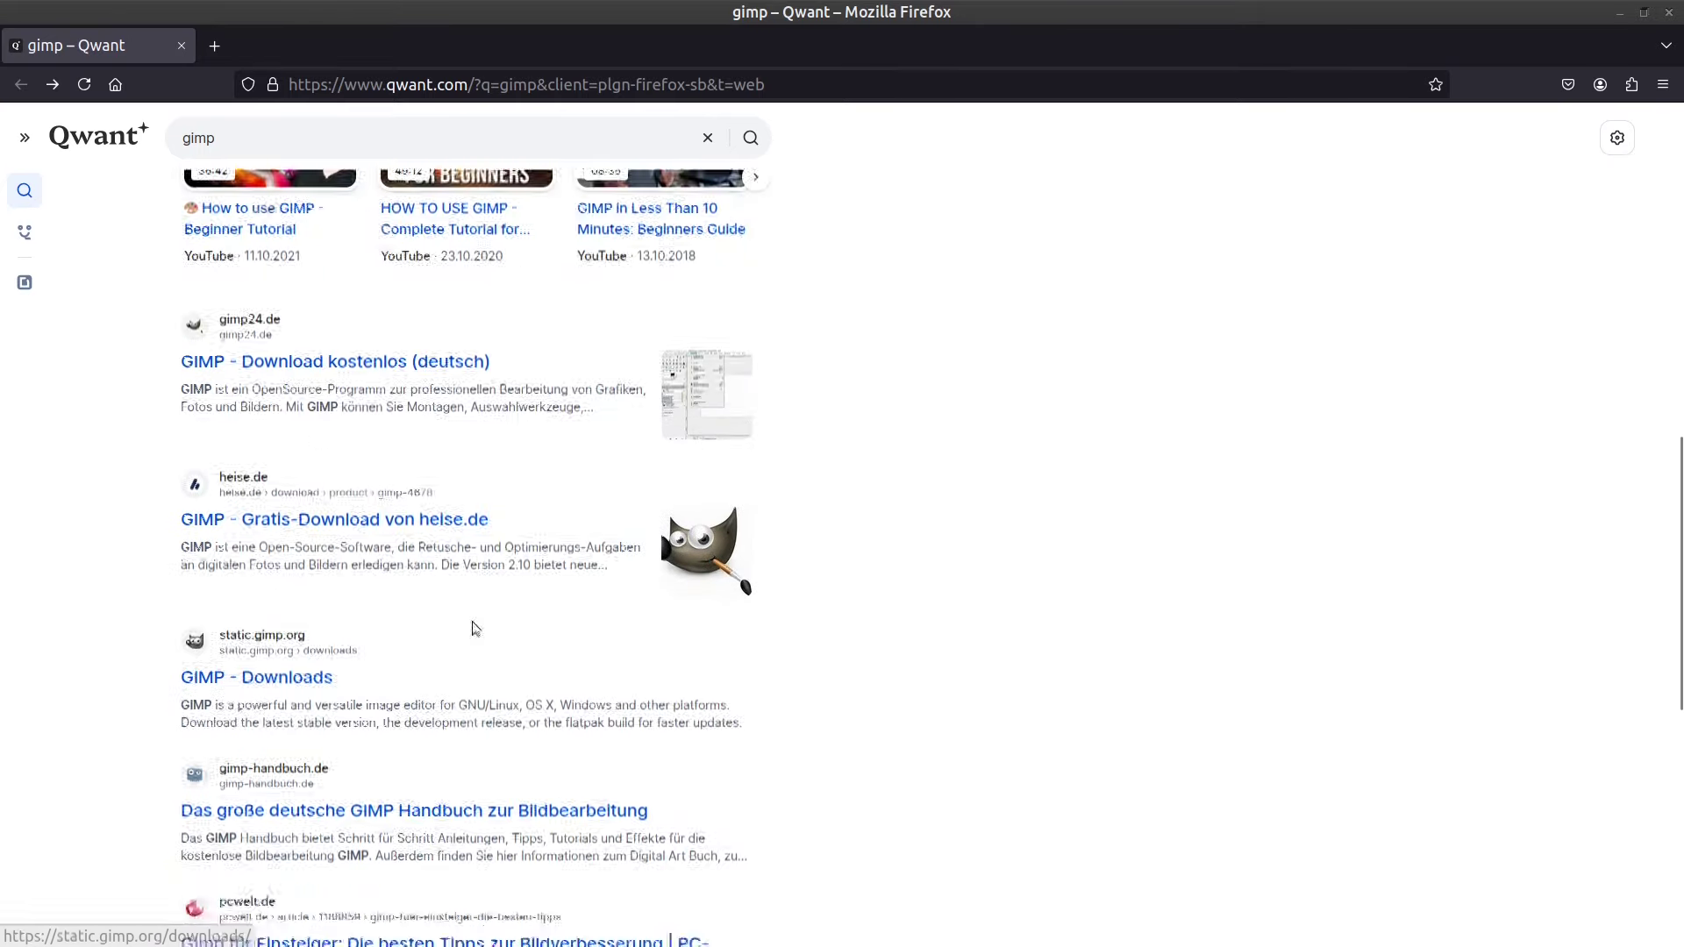
scroll(557, 572, down, 3)
scroll(463, 526, down, 6)
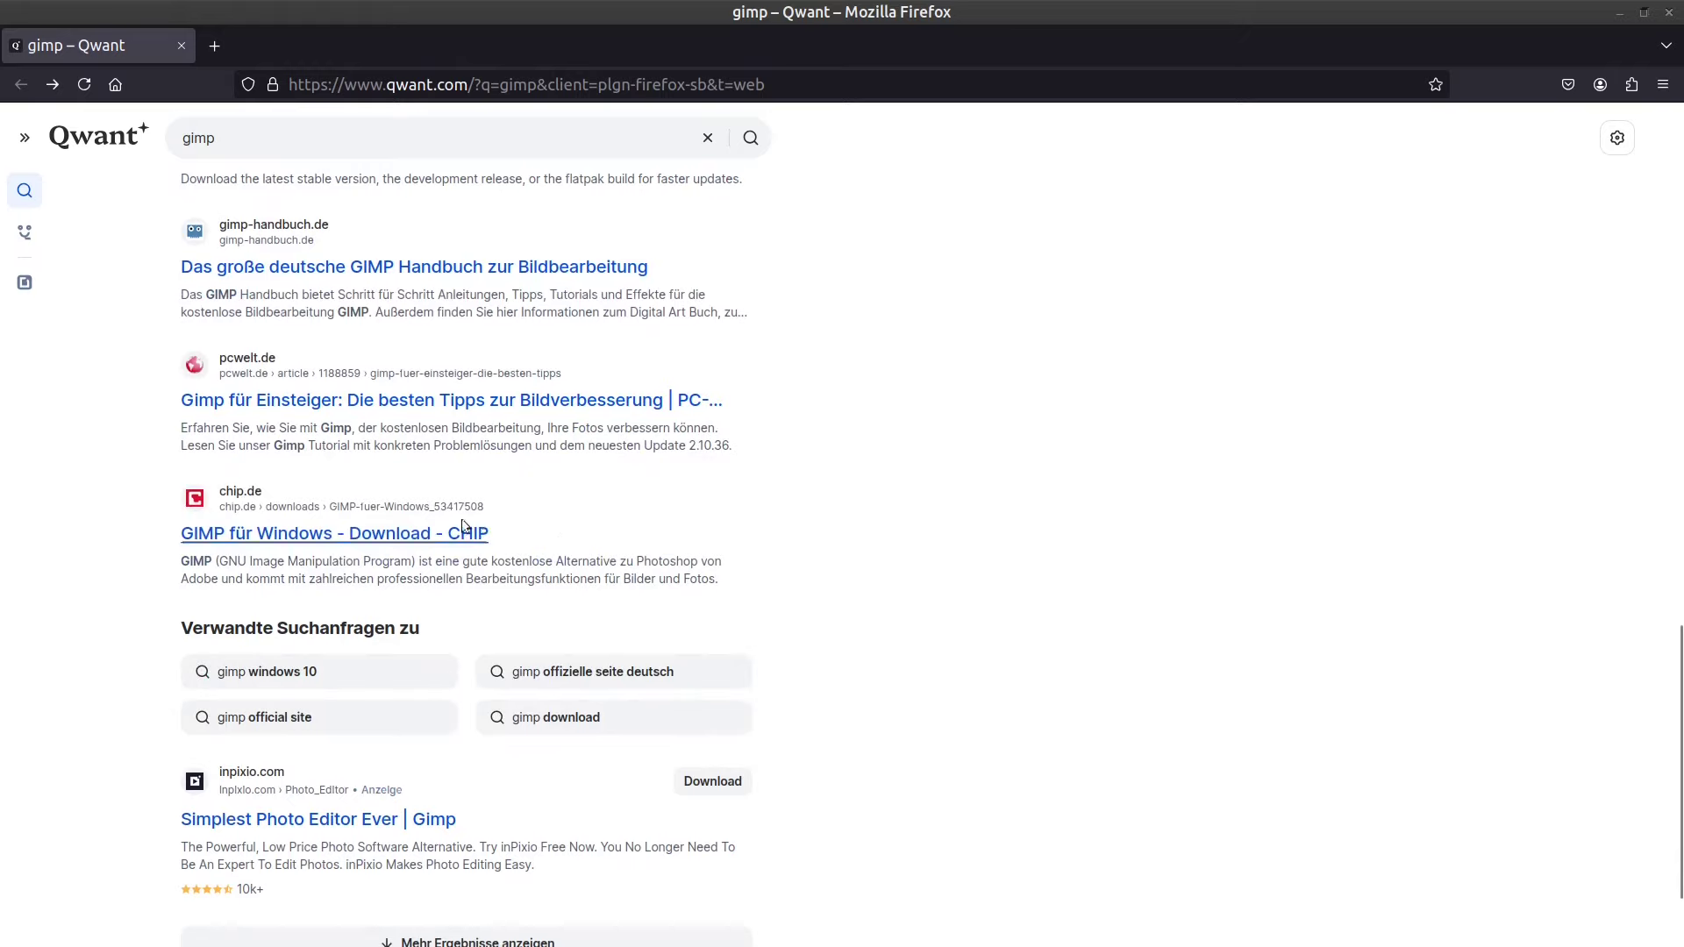
scroll(562, 469, down, 2)
scroll(527, 544, up, 10)
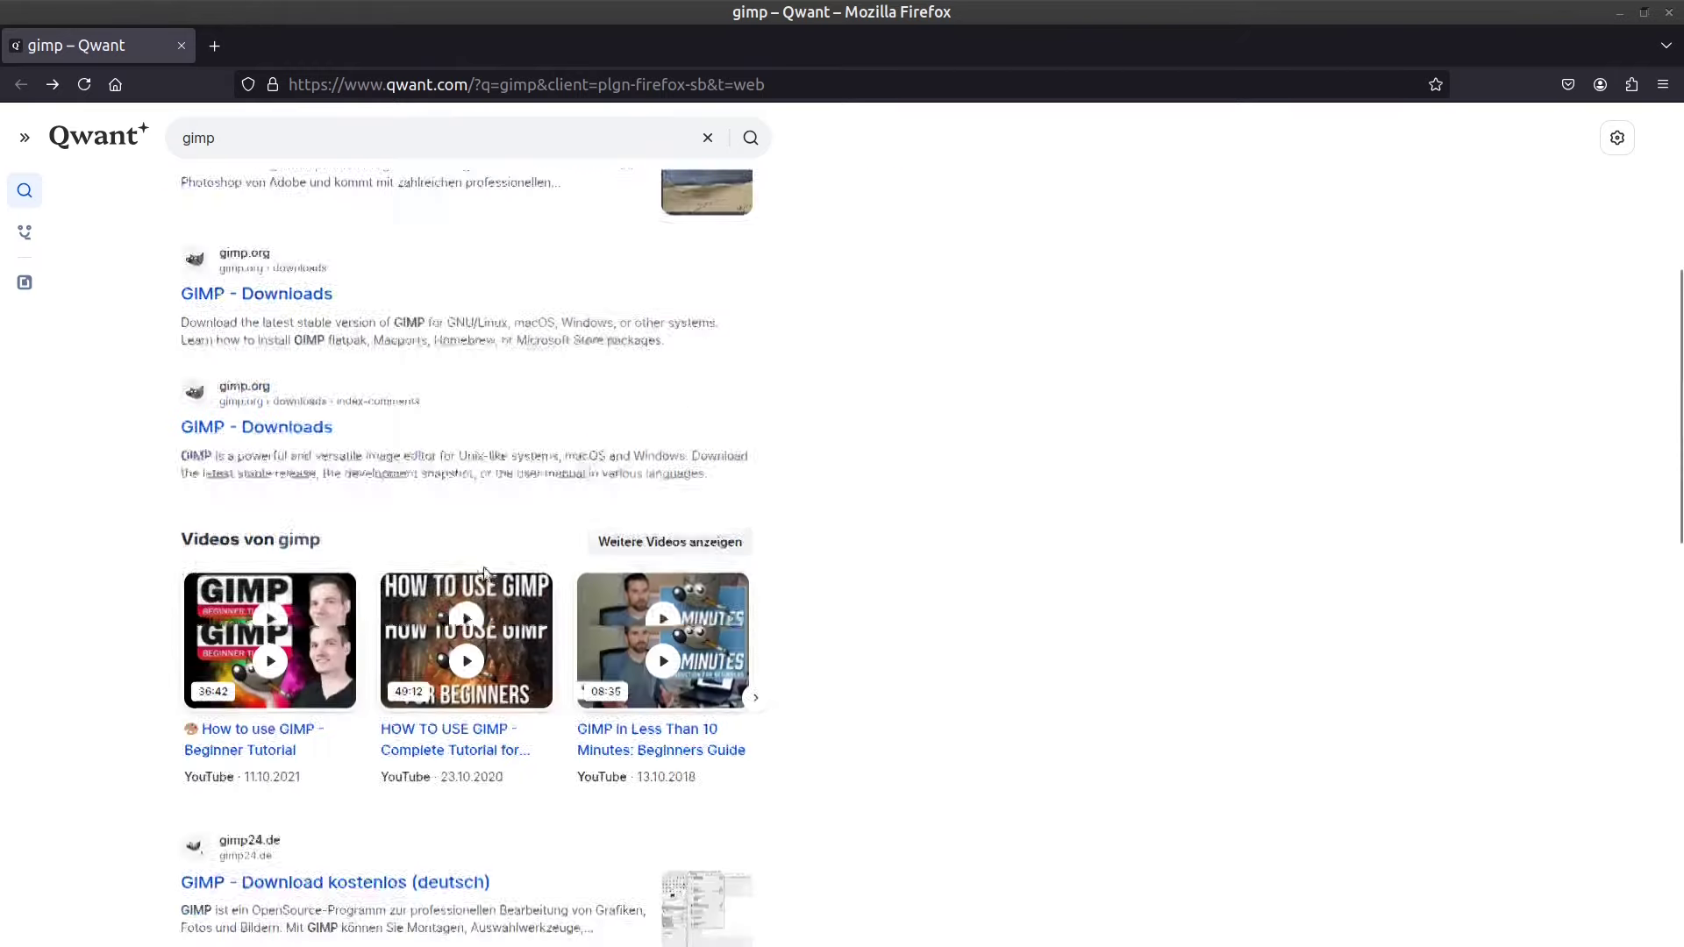
scroll(457, 651, up, 10)
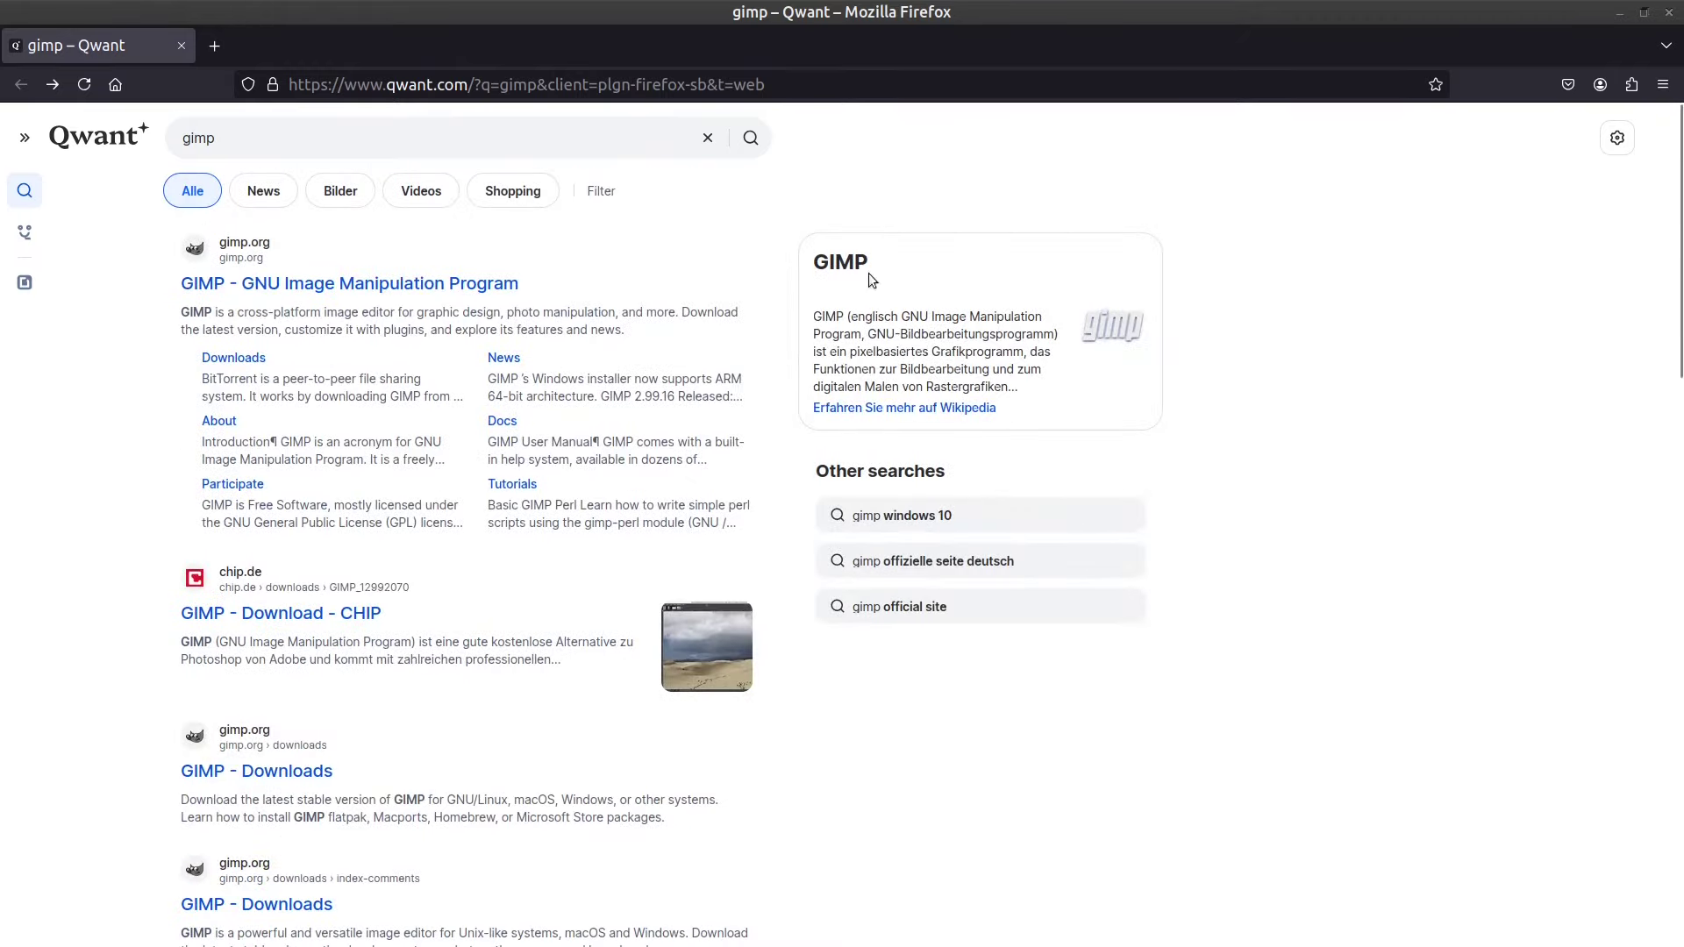
- Open the German Wikipedia GIMP article and scroll through its version history and back
click(904, 408)
mouse_move(1088, 442)
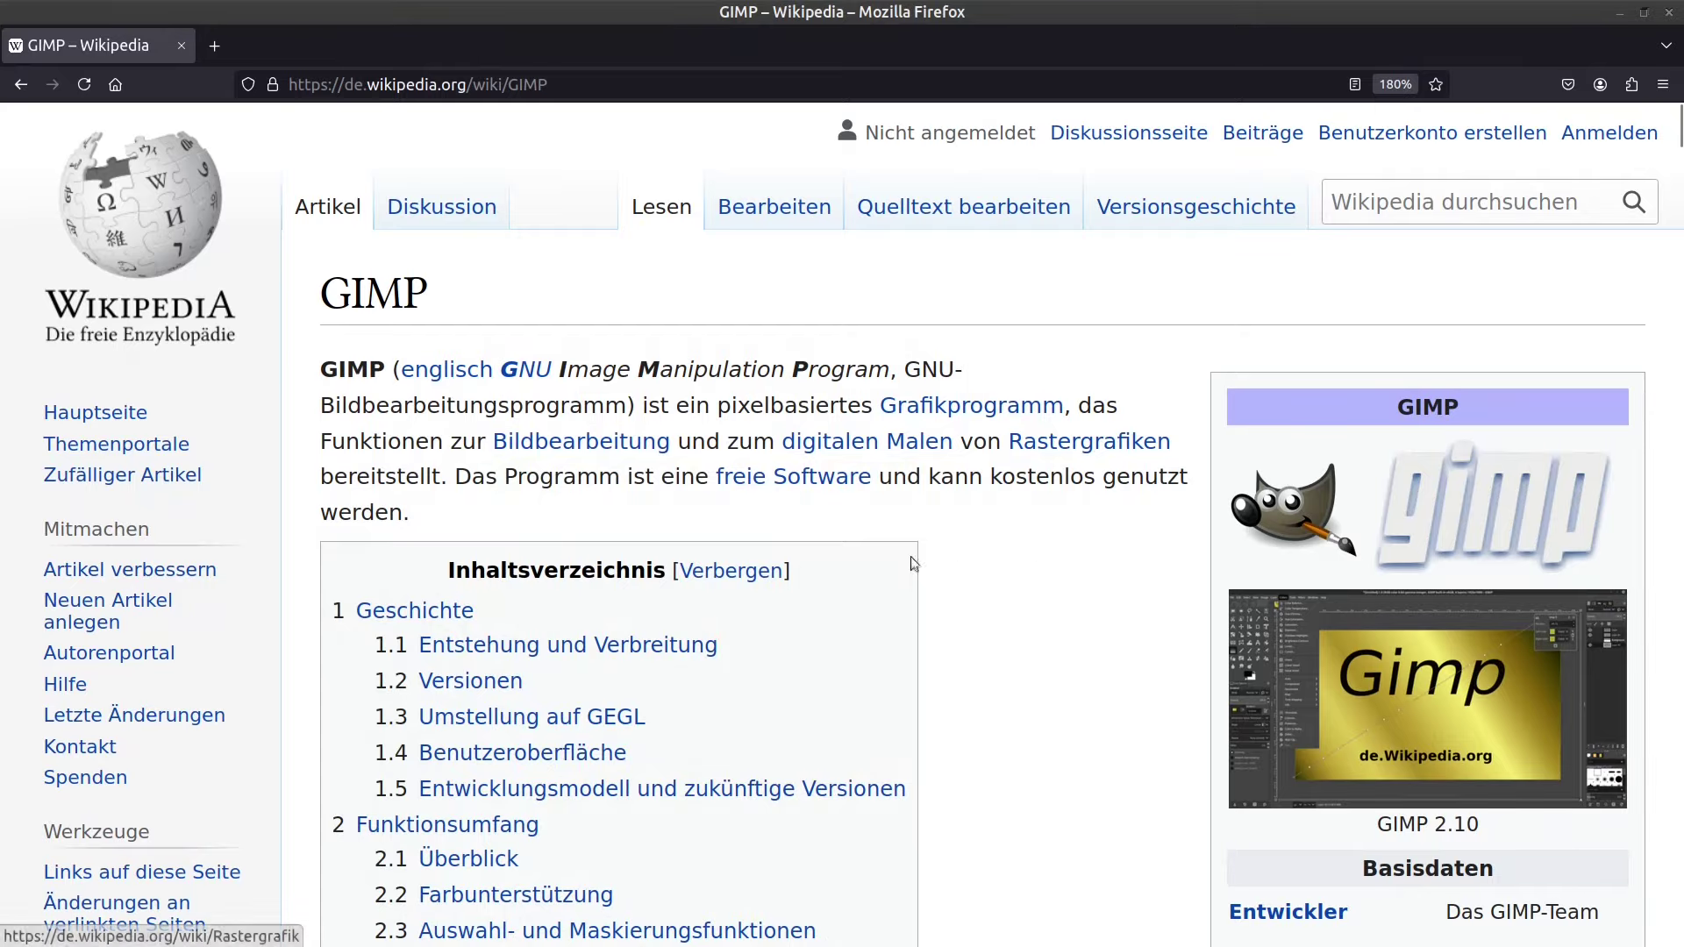
scroll(890, 569, down, 5)
scroll(889, 576, up, 4)
scroll(1145, 483, up, 2)
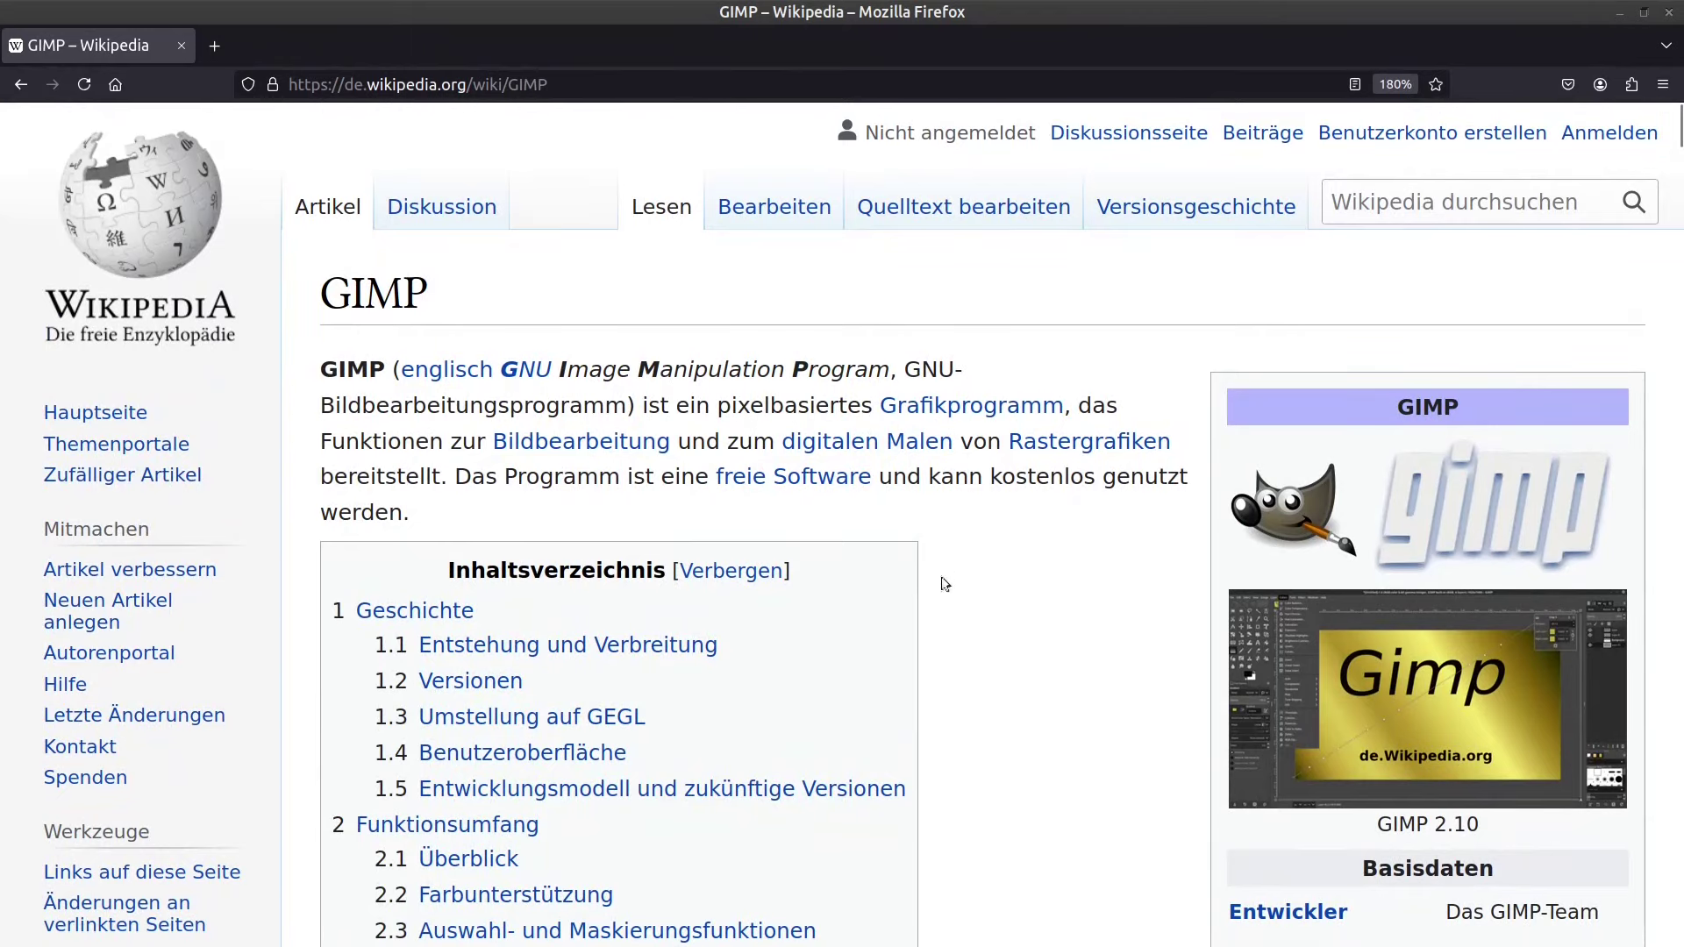
scroll(1036, 592, down, 3)
scroll(1036, 598, up, 3)
scroll(1035, 603, down, 7)
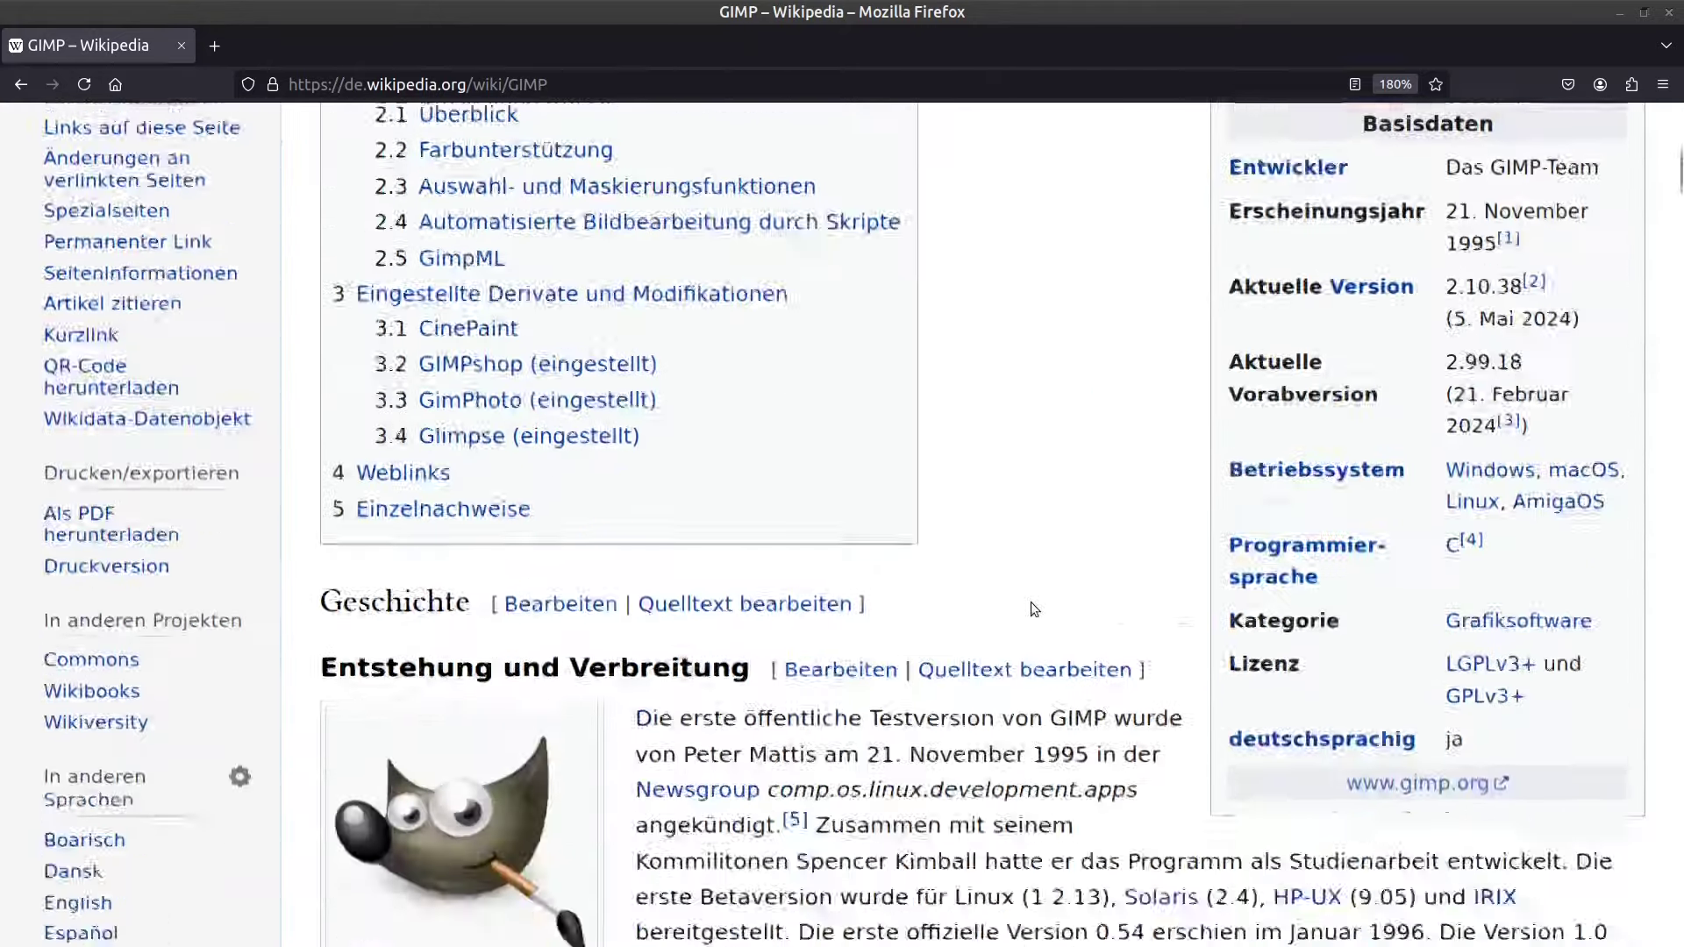
scroll(1035, 604, down, 3)
scroll(897, 505, down, 3)
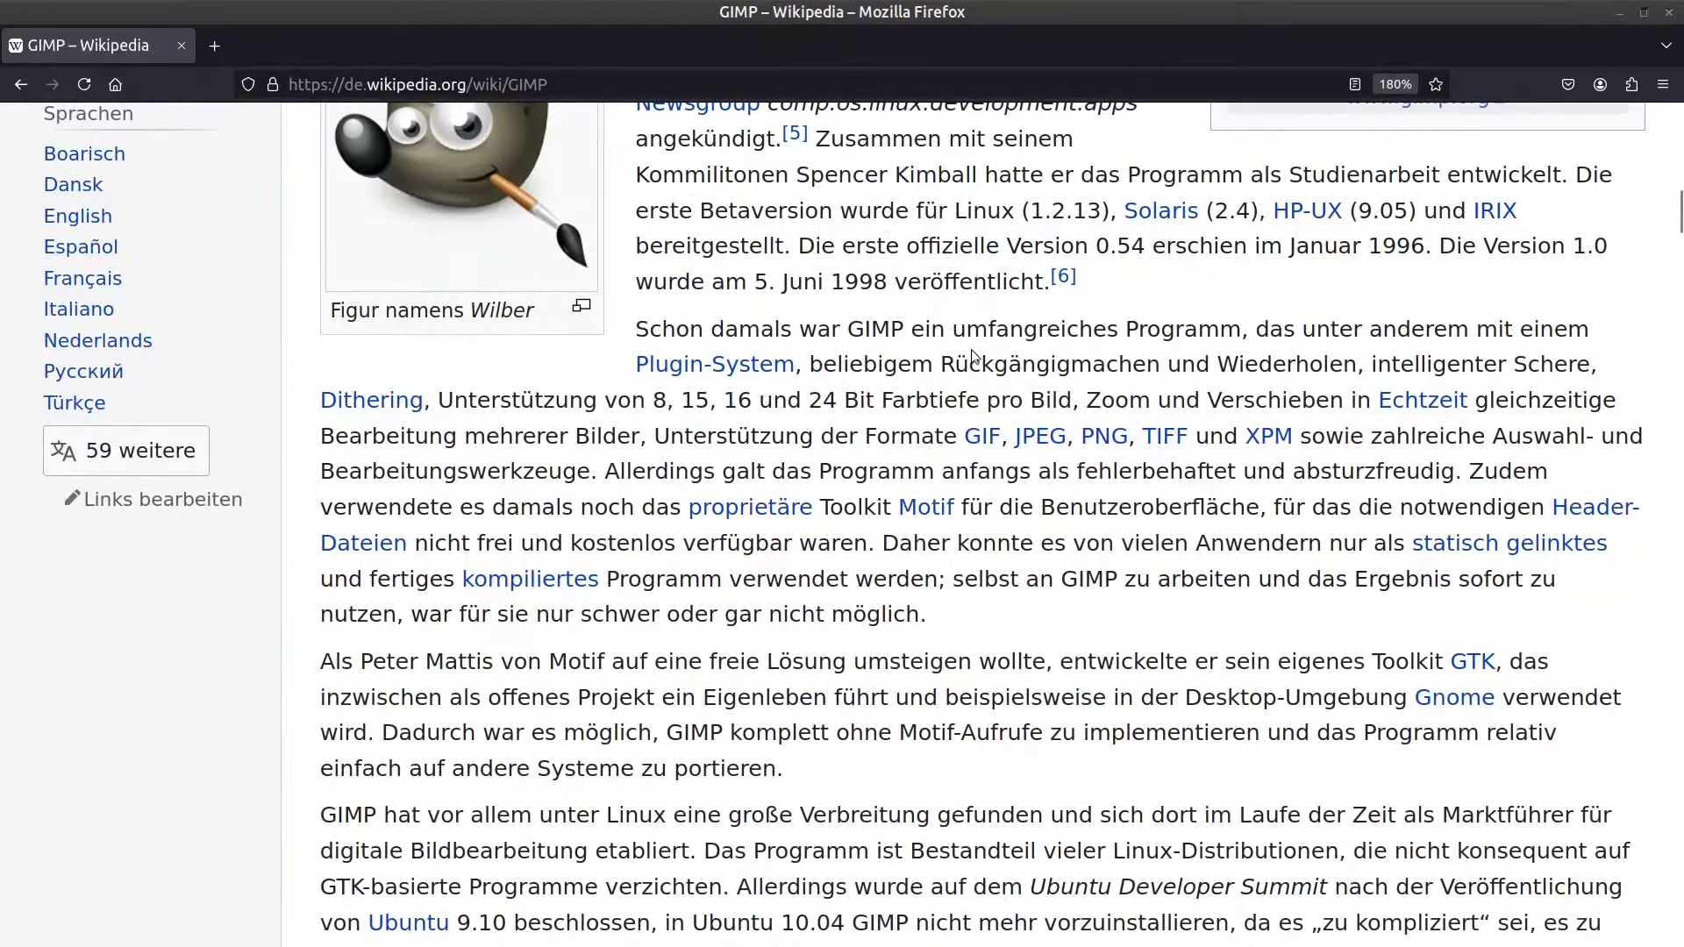
scroll(939, 338, down, 3)
scroll(928, 333, down, 3)
scroll(927, 332, up, 7)
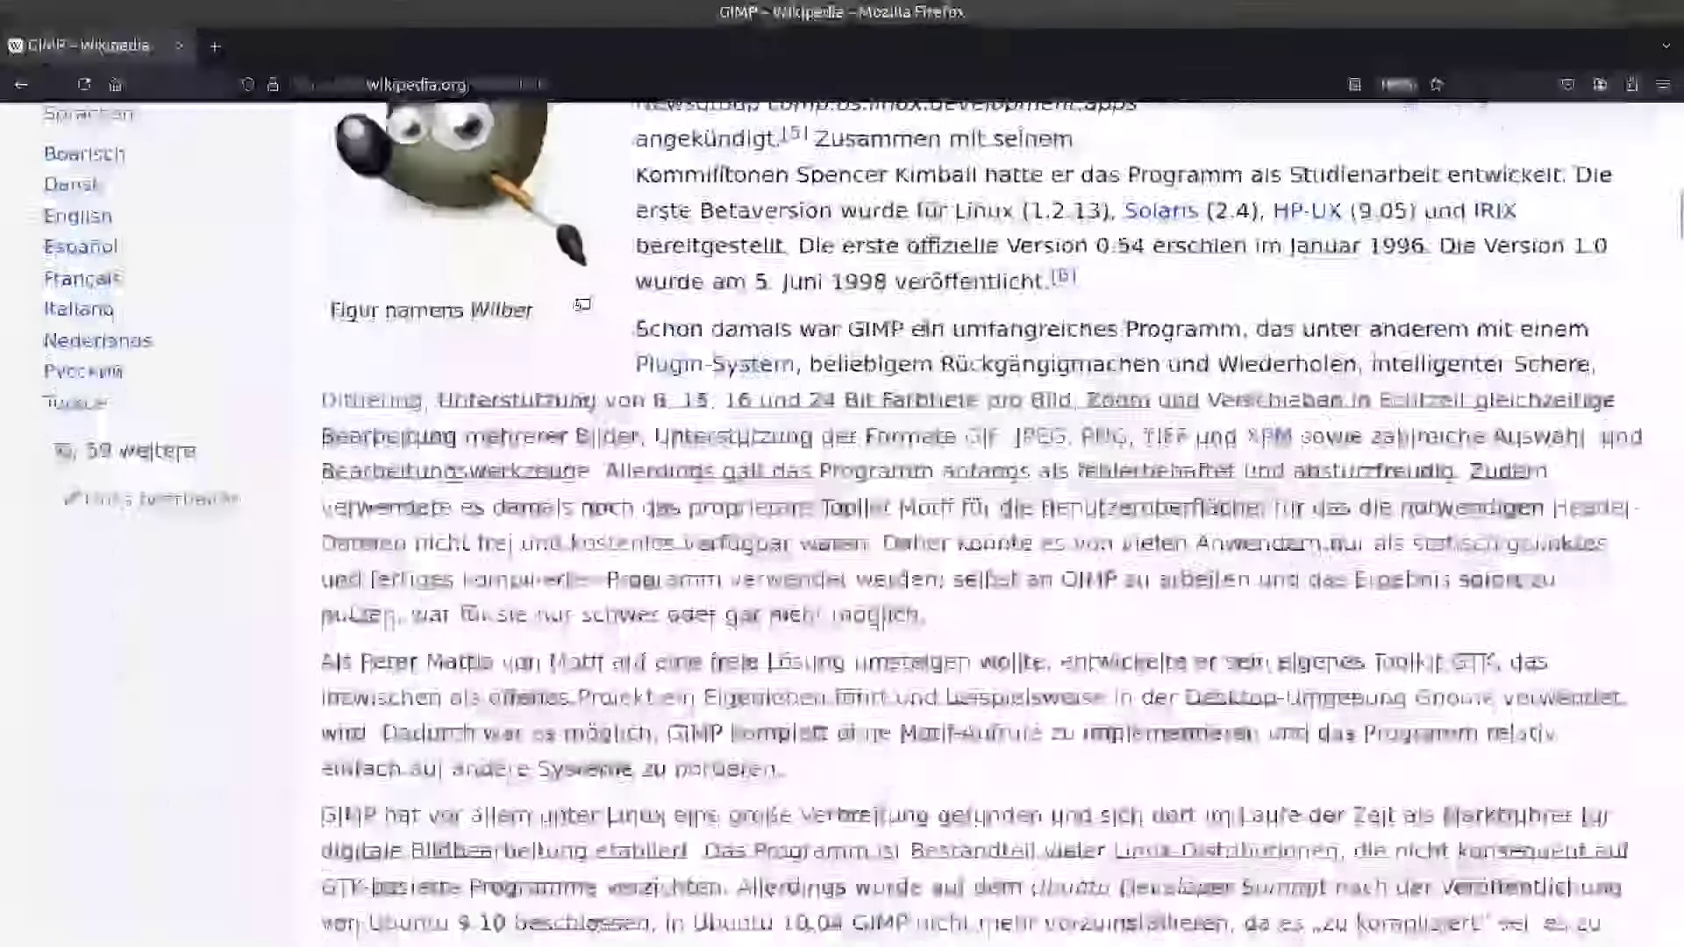
scroll(1013, 537, down, 1)
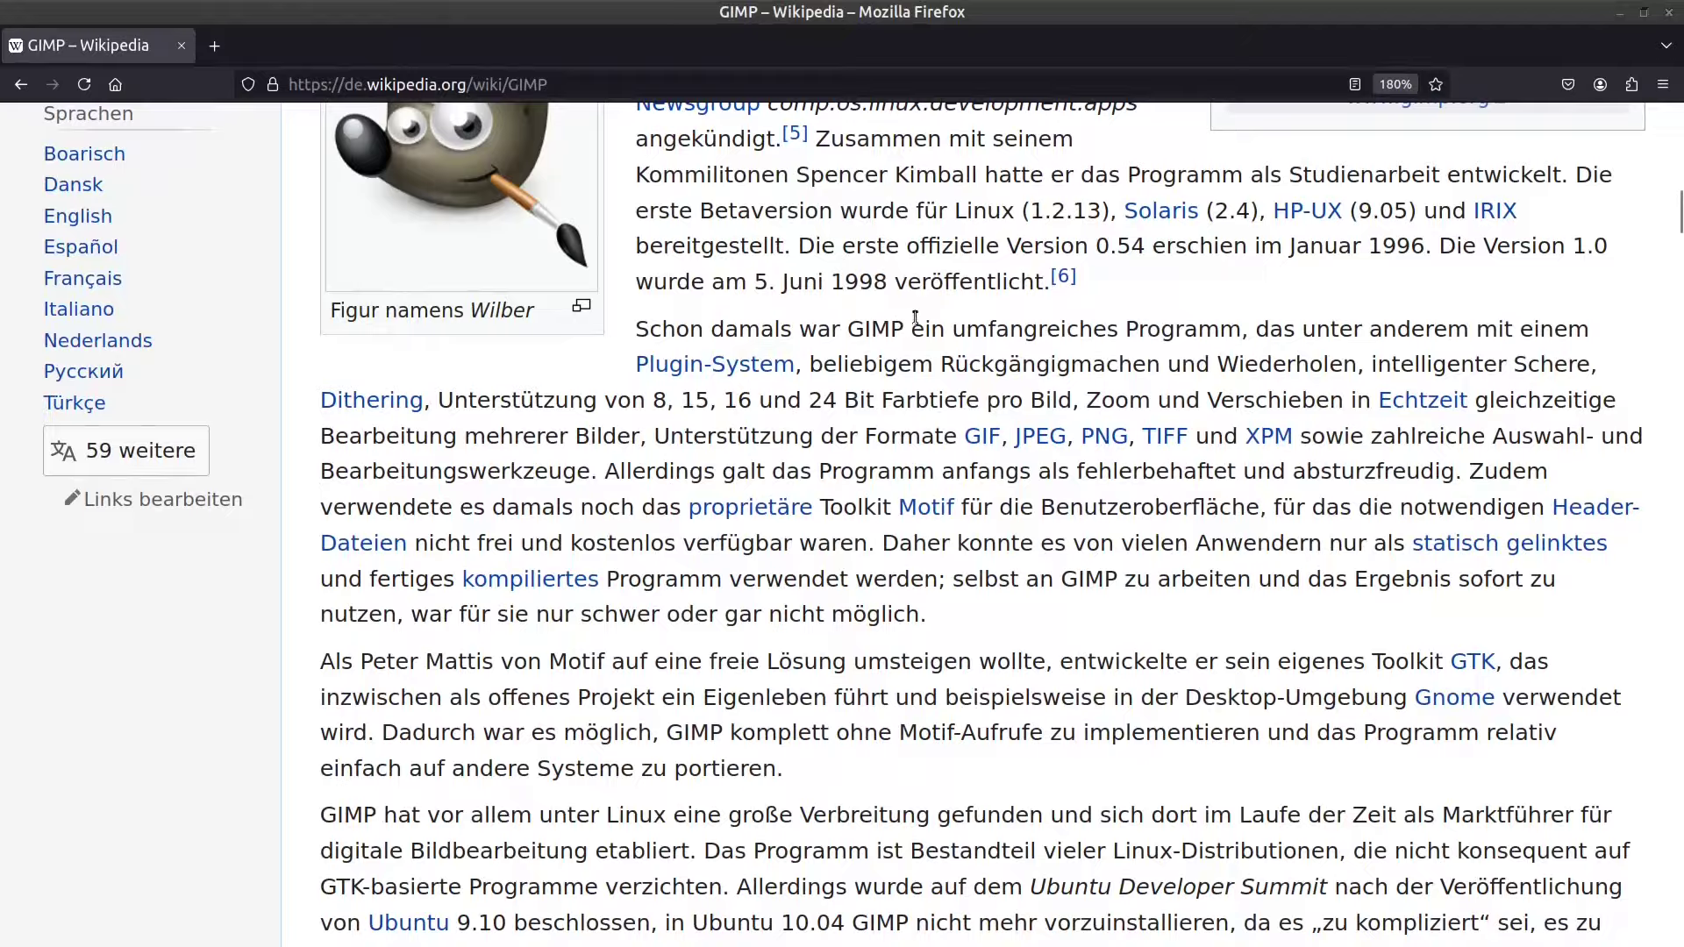
scroll(915, 318, down, 4)
scroll(904, 321, down, 1)
scroll(899, 321, down, 1)
scroll(898, 321, down, 4)
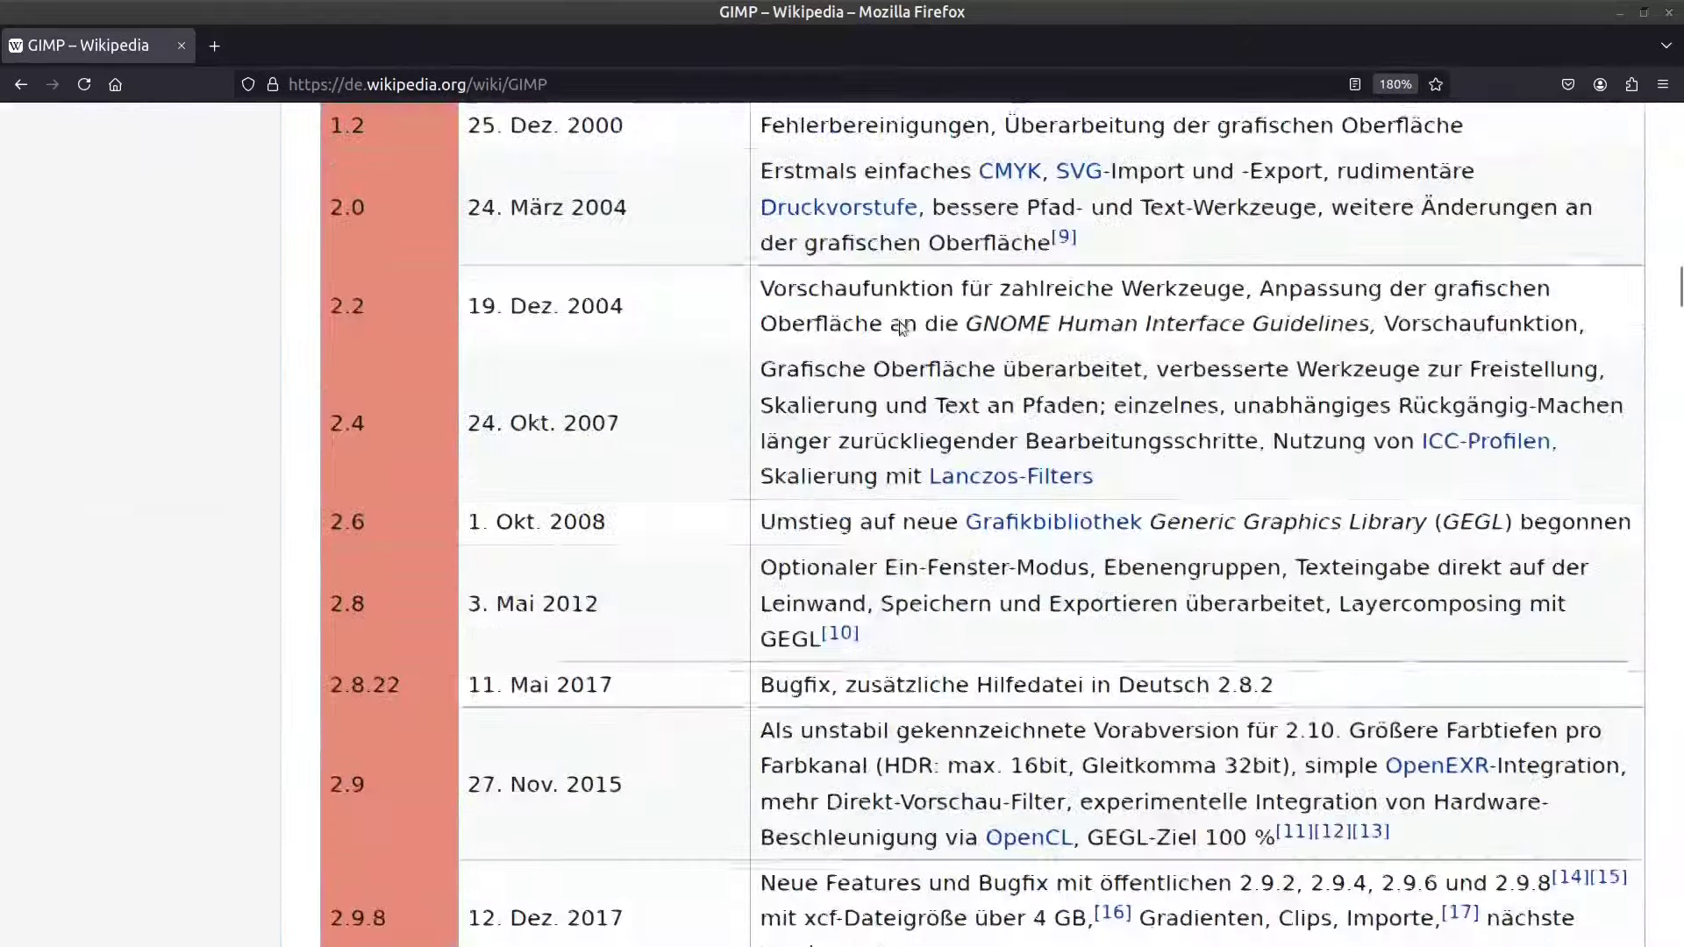
scroll(901, 326, down, 3)
scroll(901, 324, down, 2)
scroll(901, 323, down, 3)
scroll(901, 322, down, 3)
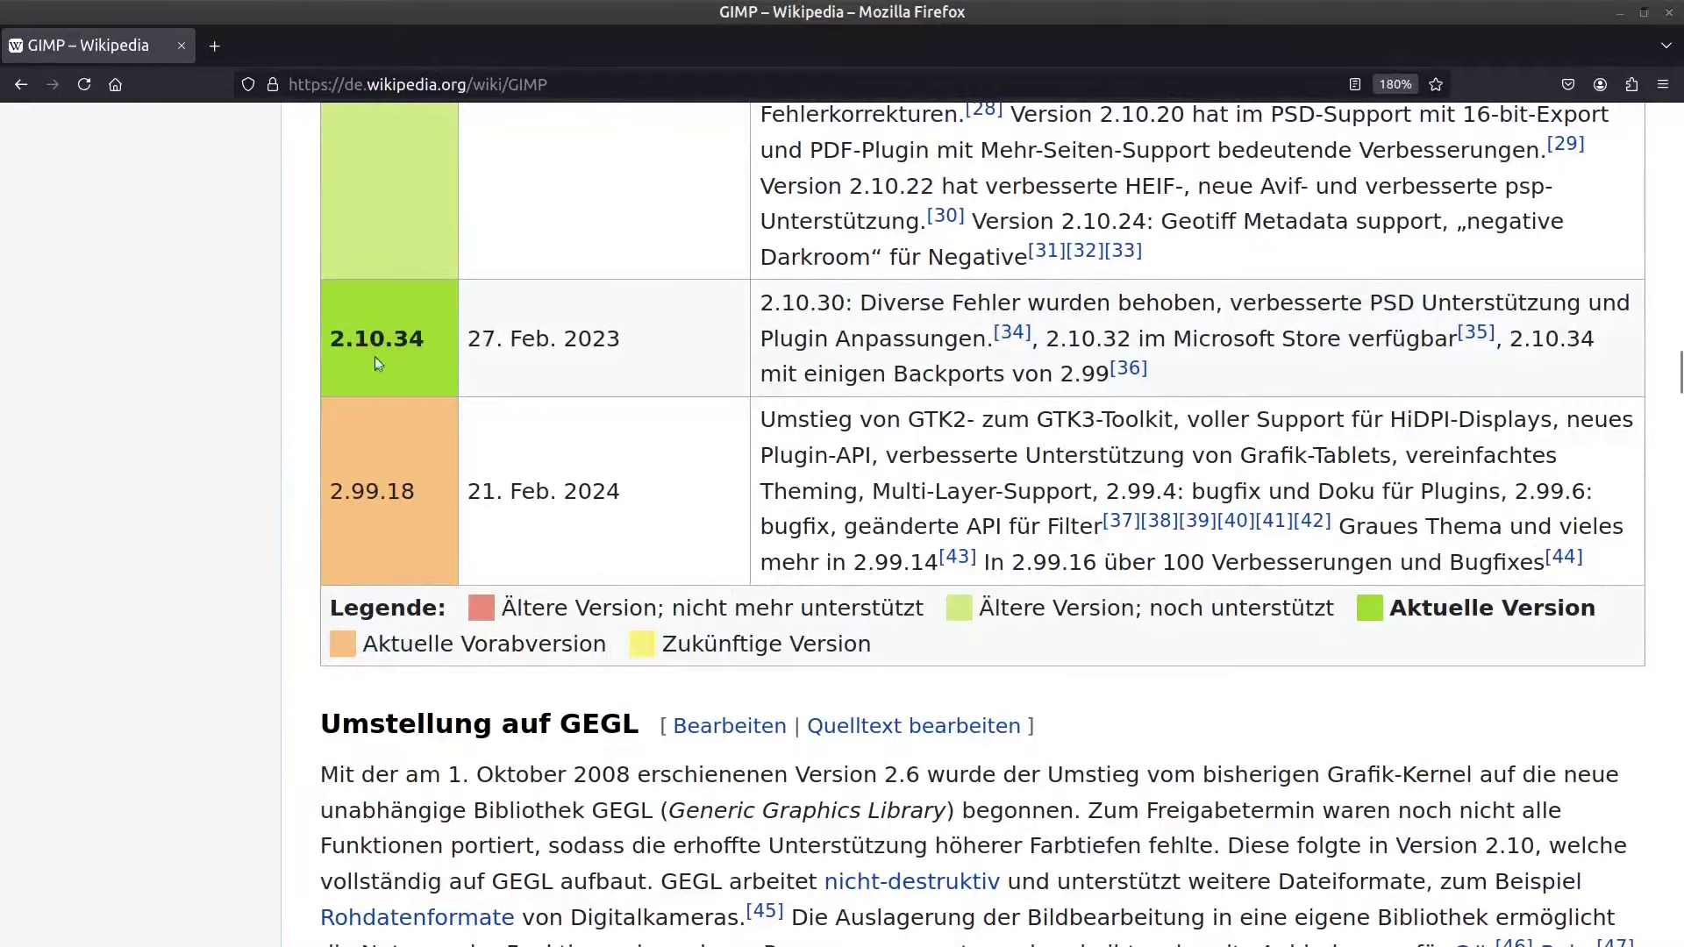
scroll(825, 448, down, 2)
scroll(816, 456, up, 5)
scroll(807, 465, up, 1)
scroll(799, 471, up, 2)
scroll(799, 471, up, 5)
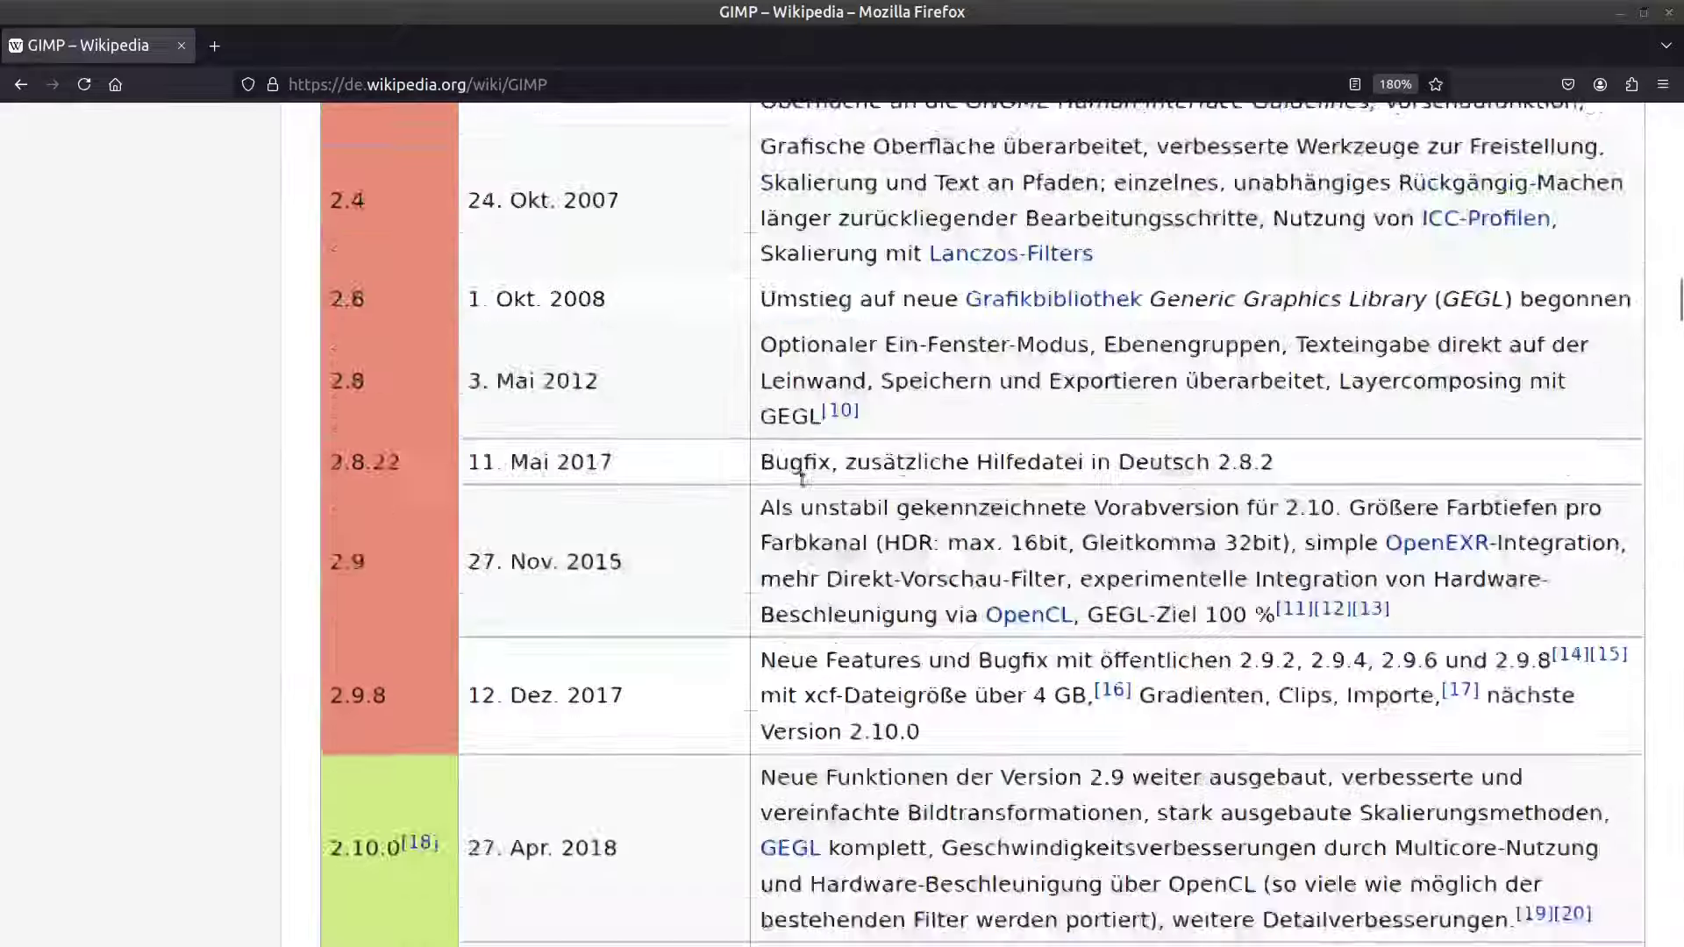
scroll(801, 491, up, 5)
scroll(803, 518, up, 7)
scroll(807, 544, up, 5)
scroll(808, 561, up, 5)
scroll(833, 588, up, 1)
scroll(868, 618, up, 3)
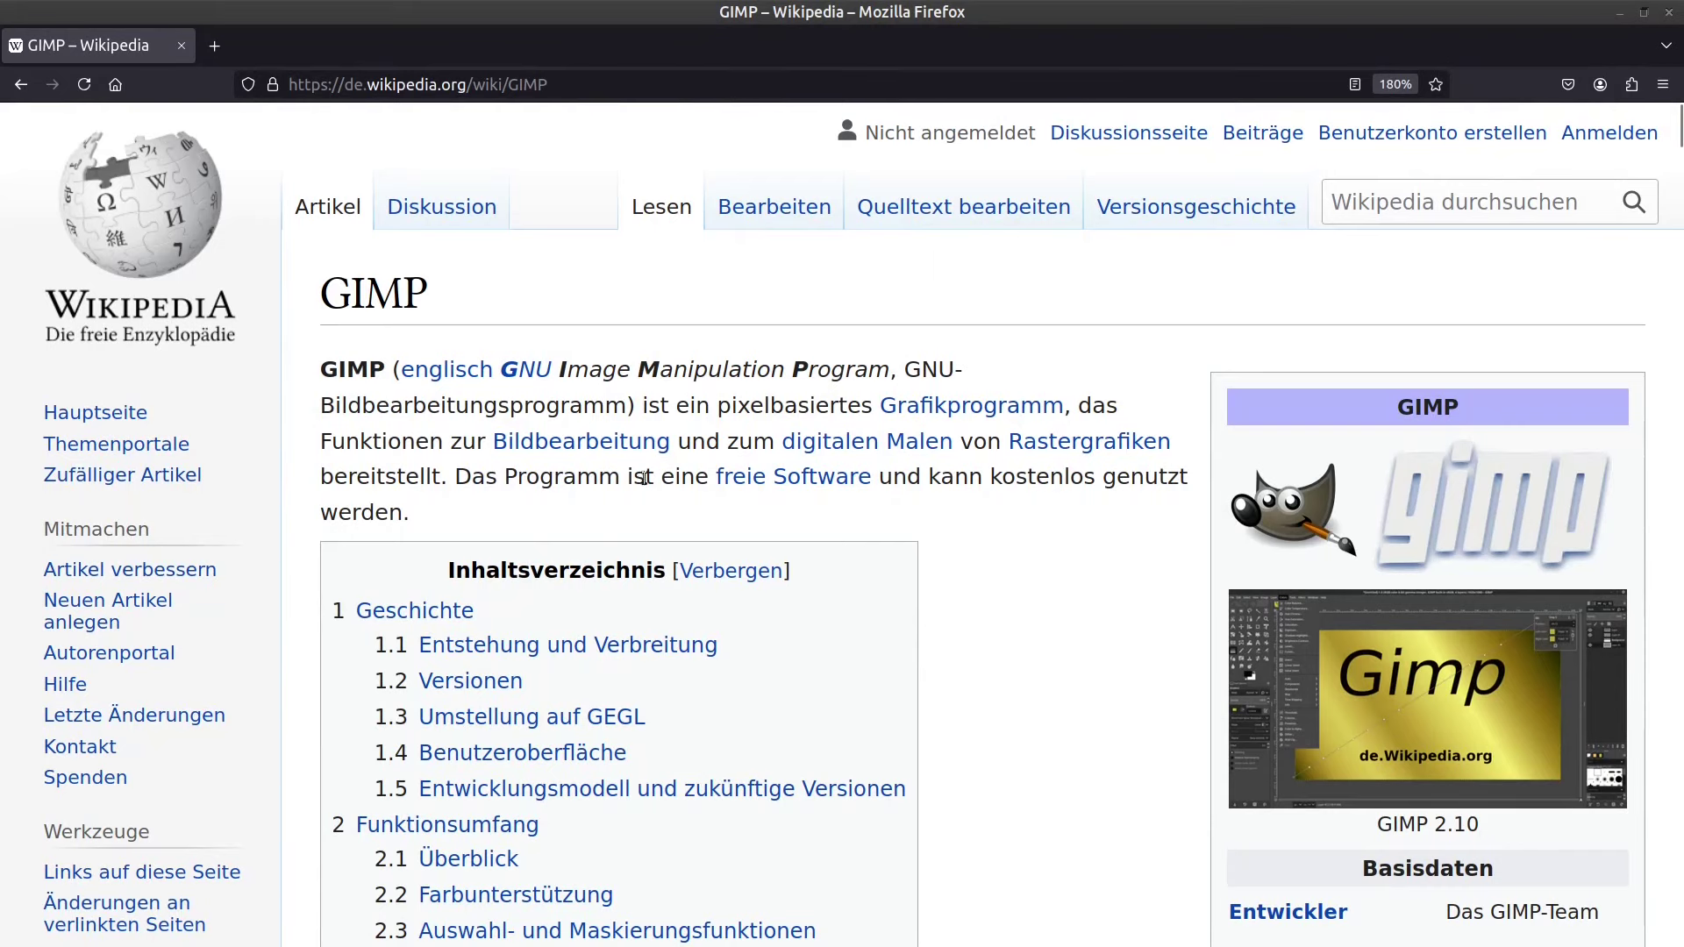
- Go back in Firefox, minimize it, and launch GIMP from the desktop icon
click(20, 85)
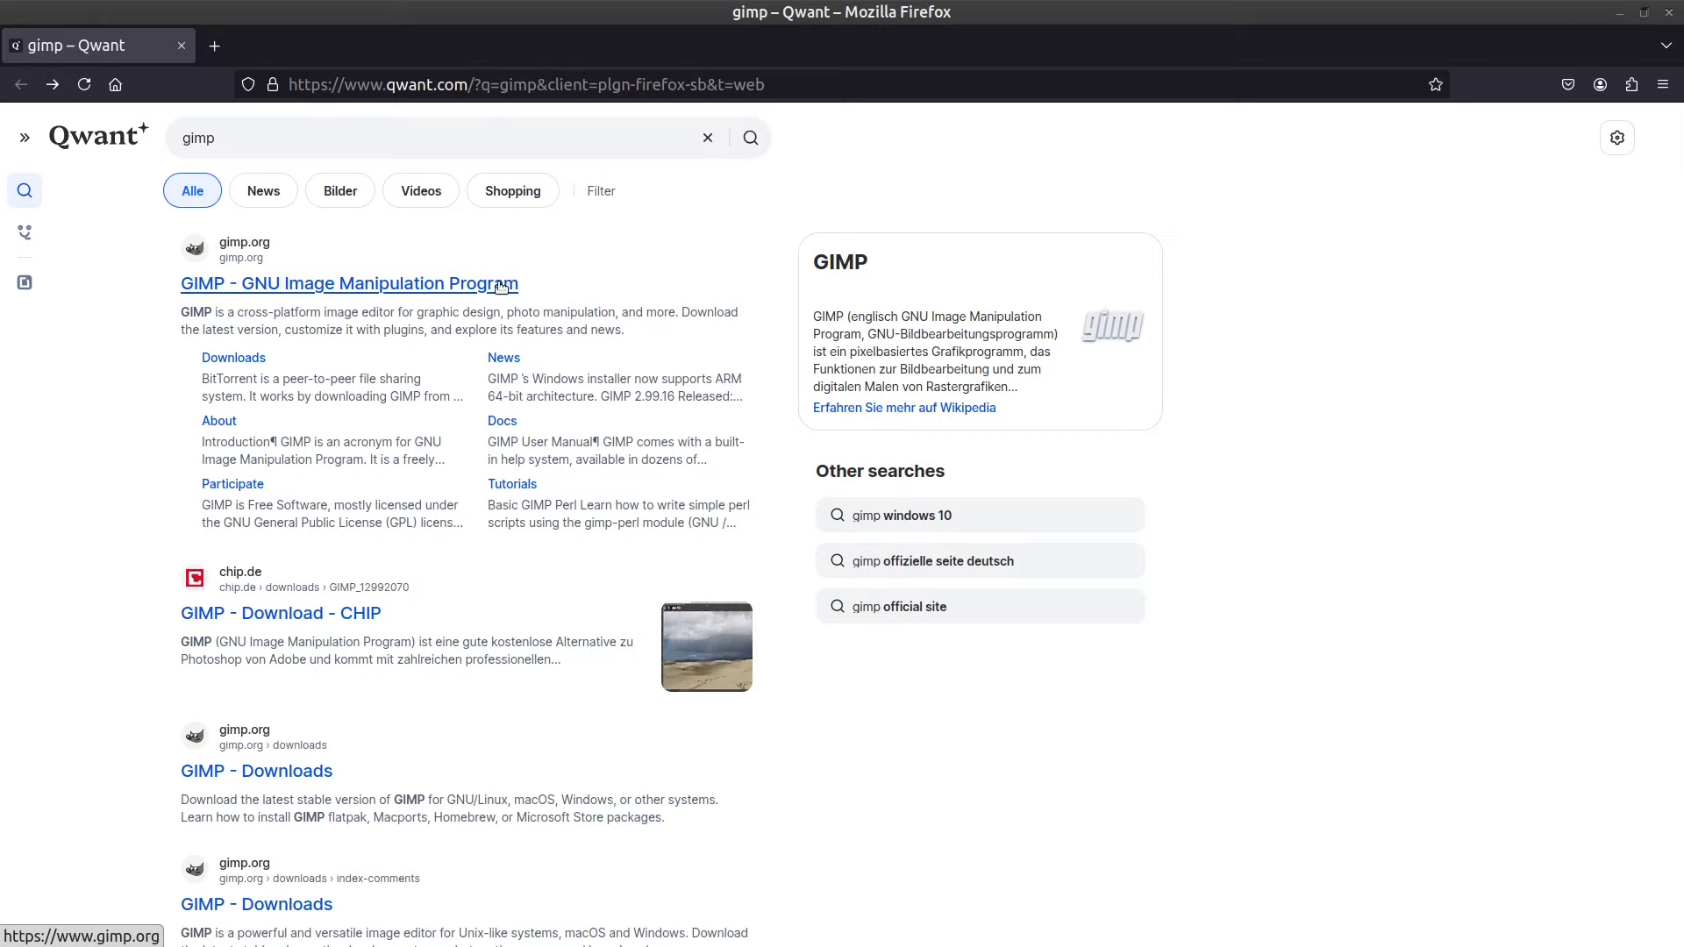
click(1621, 13)
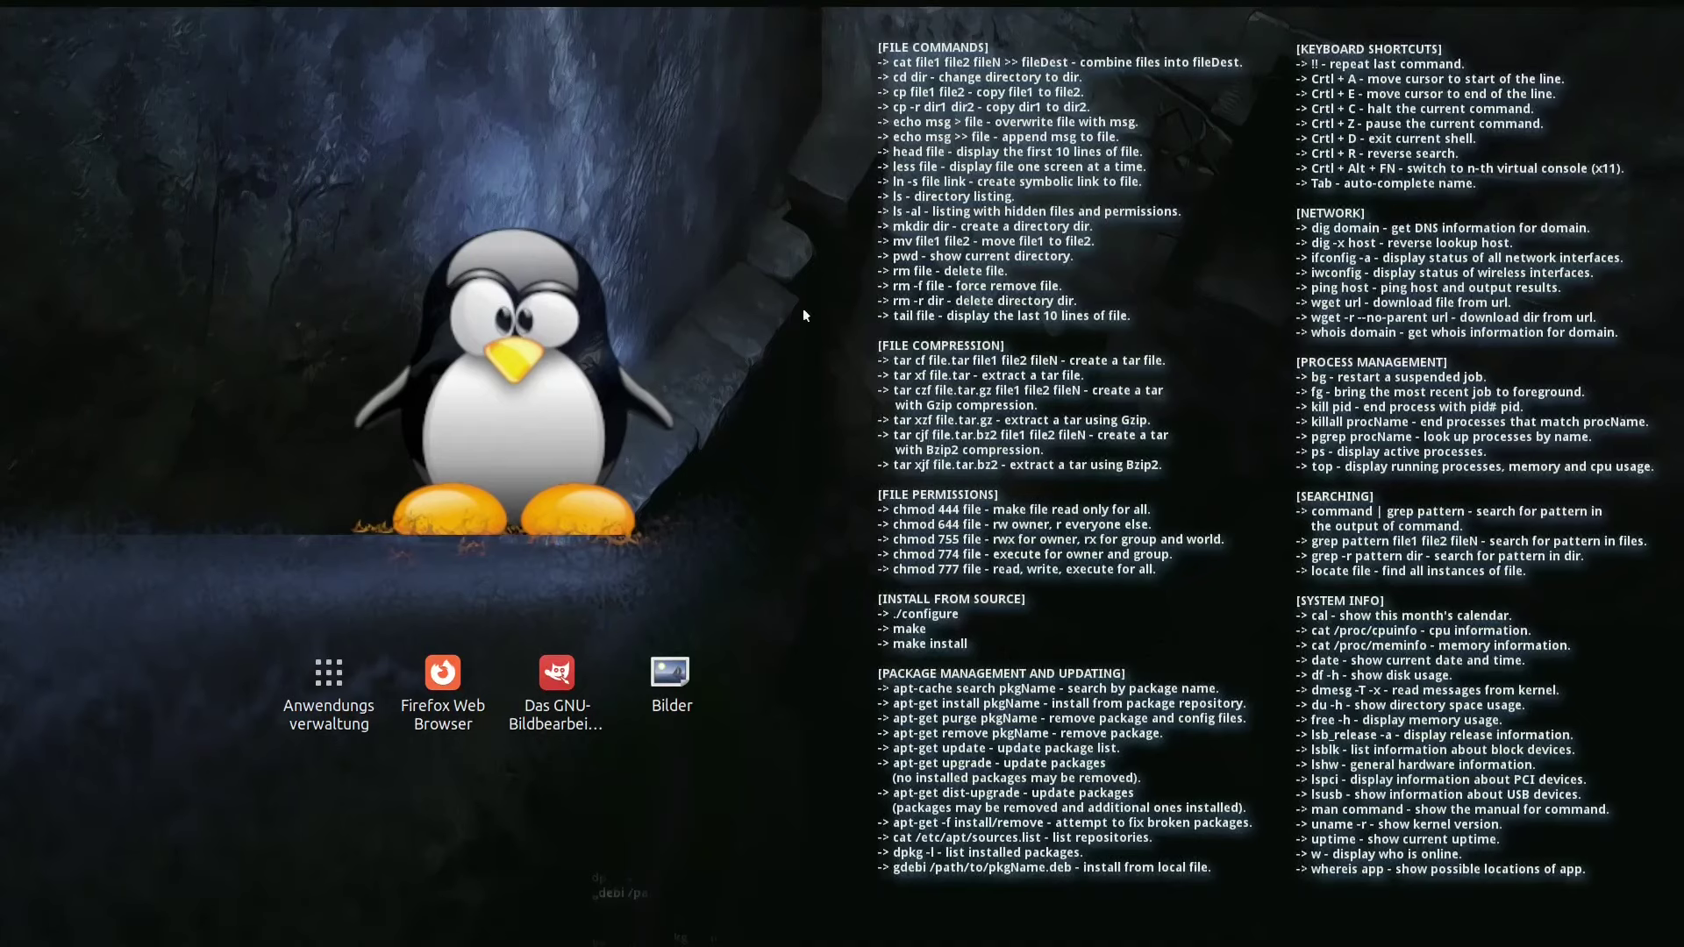
double_click(556, 672)
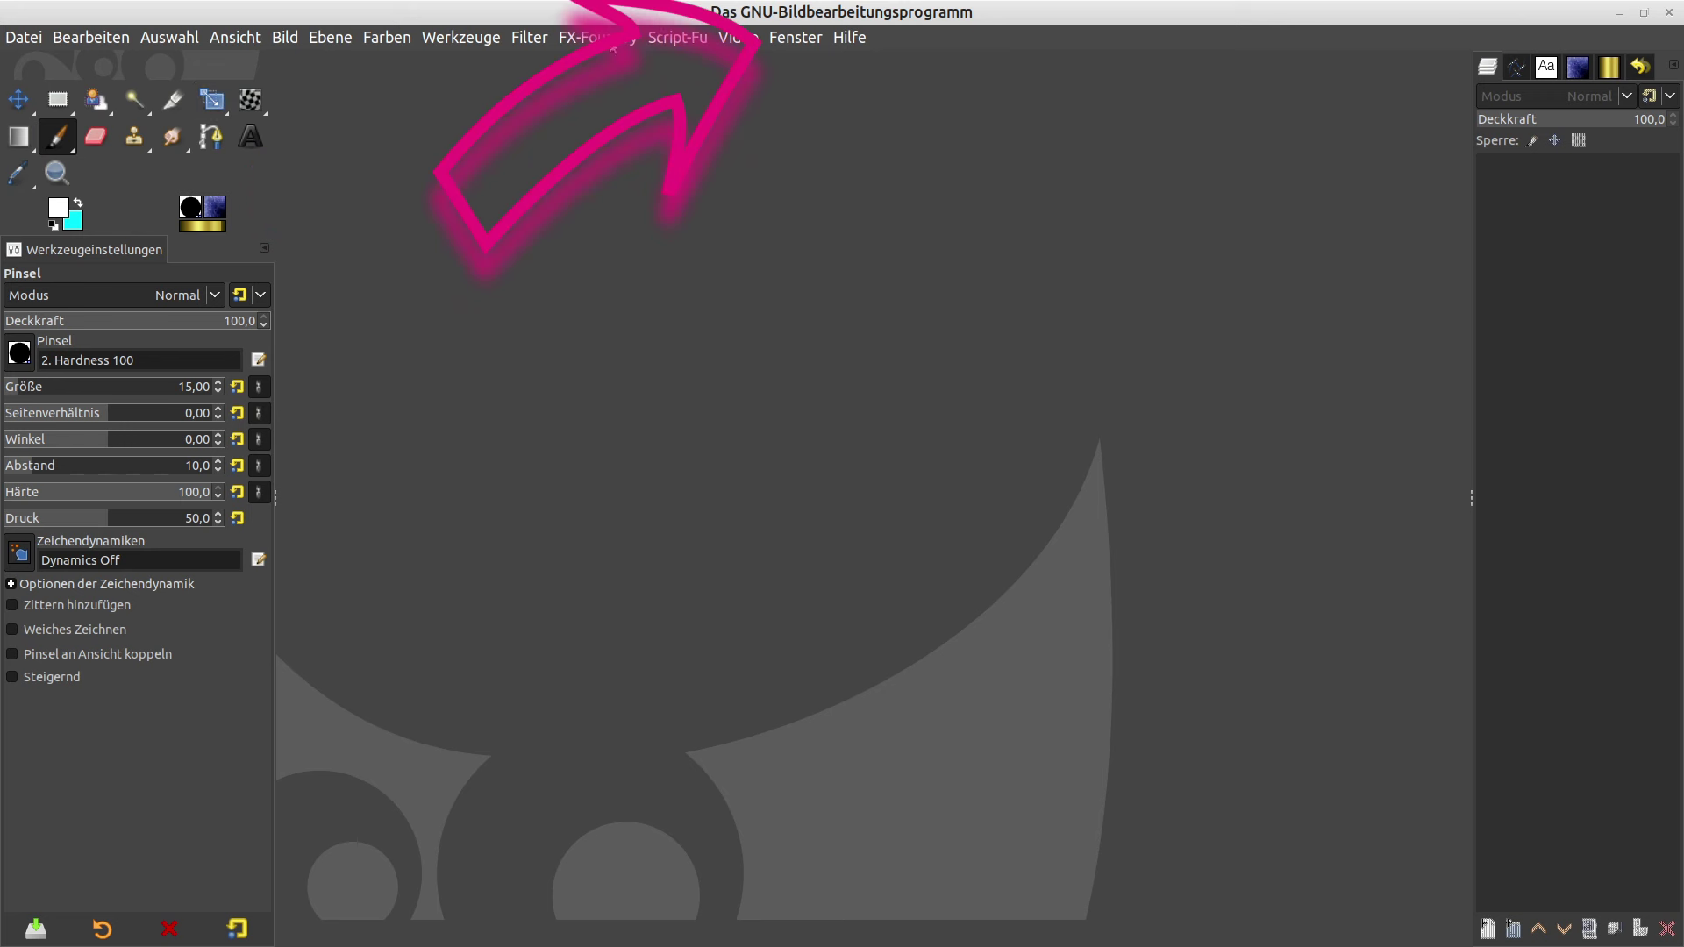
- Browse GIMP's Help menu, then open the Fenster menu listing dockable dialogs and single-window mode
click(788, 42)
mouse_move(884, 63)
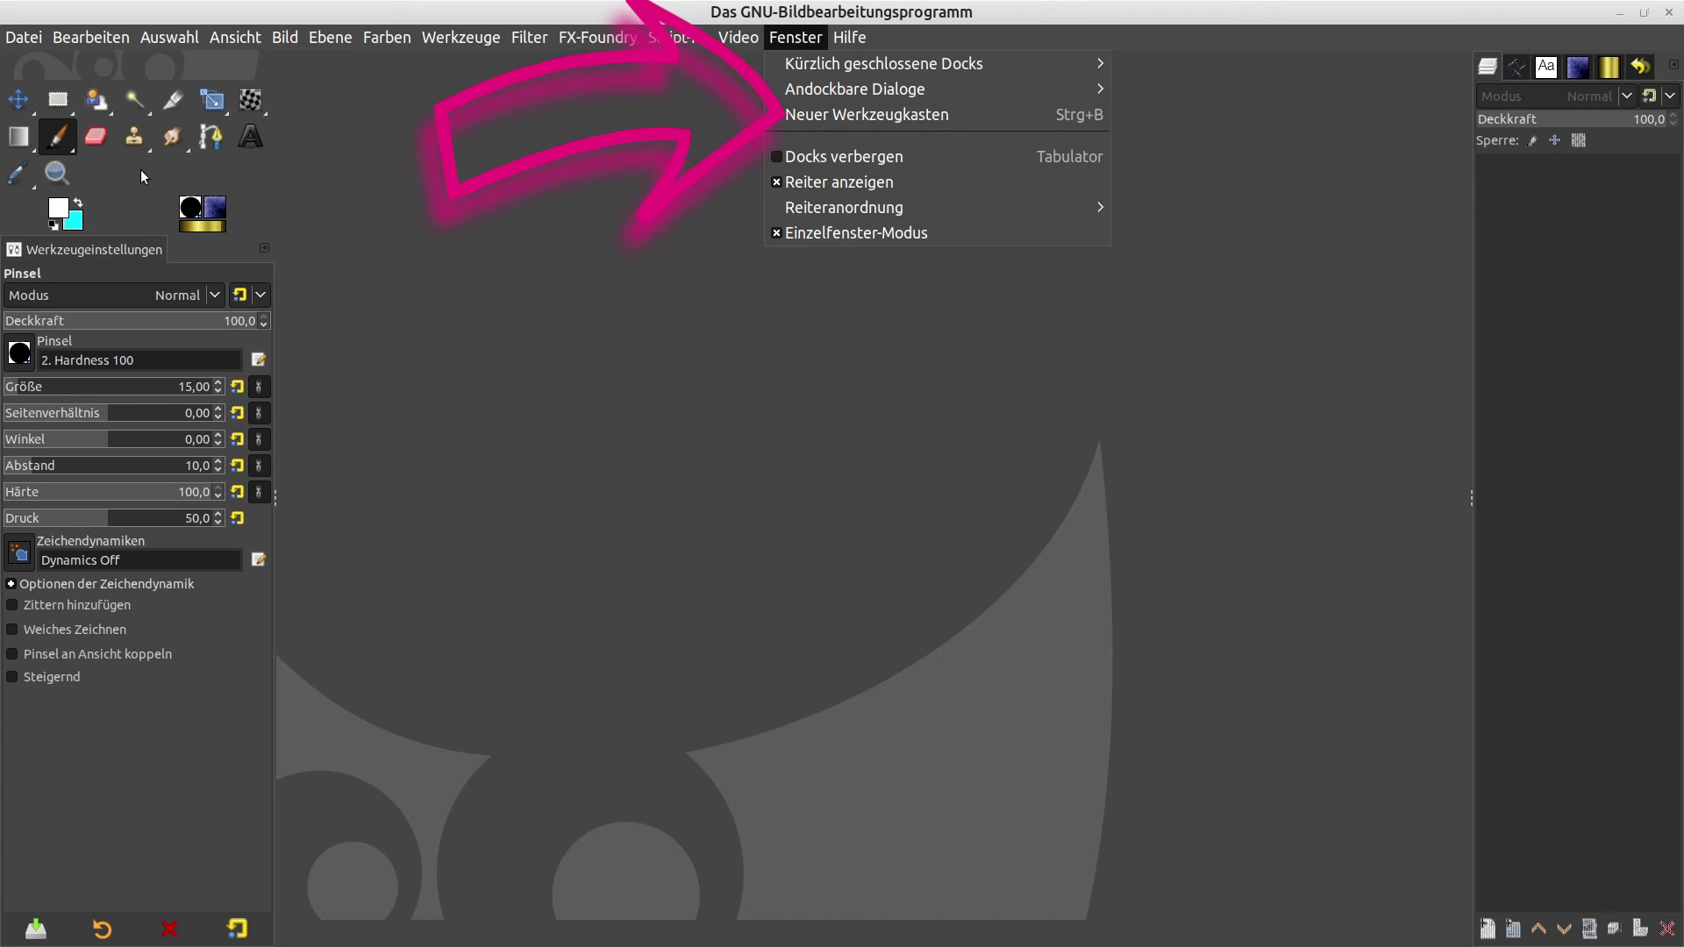
click(246, 226)
click(24, 37)
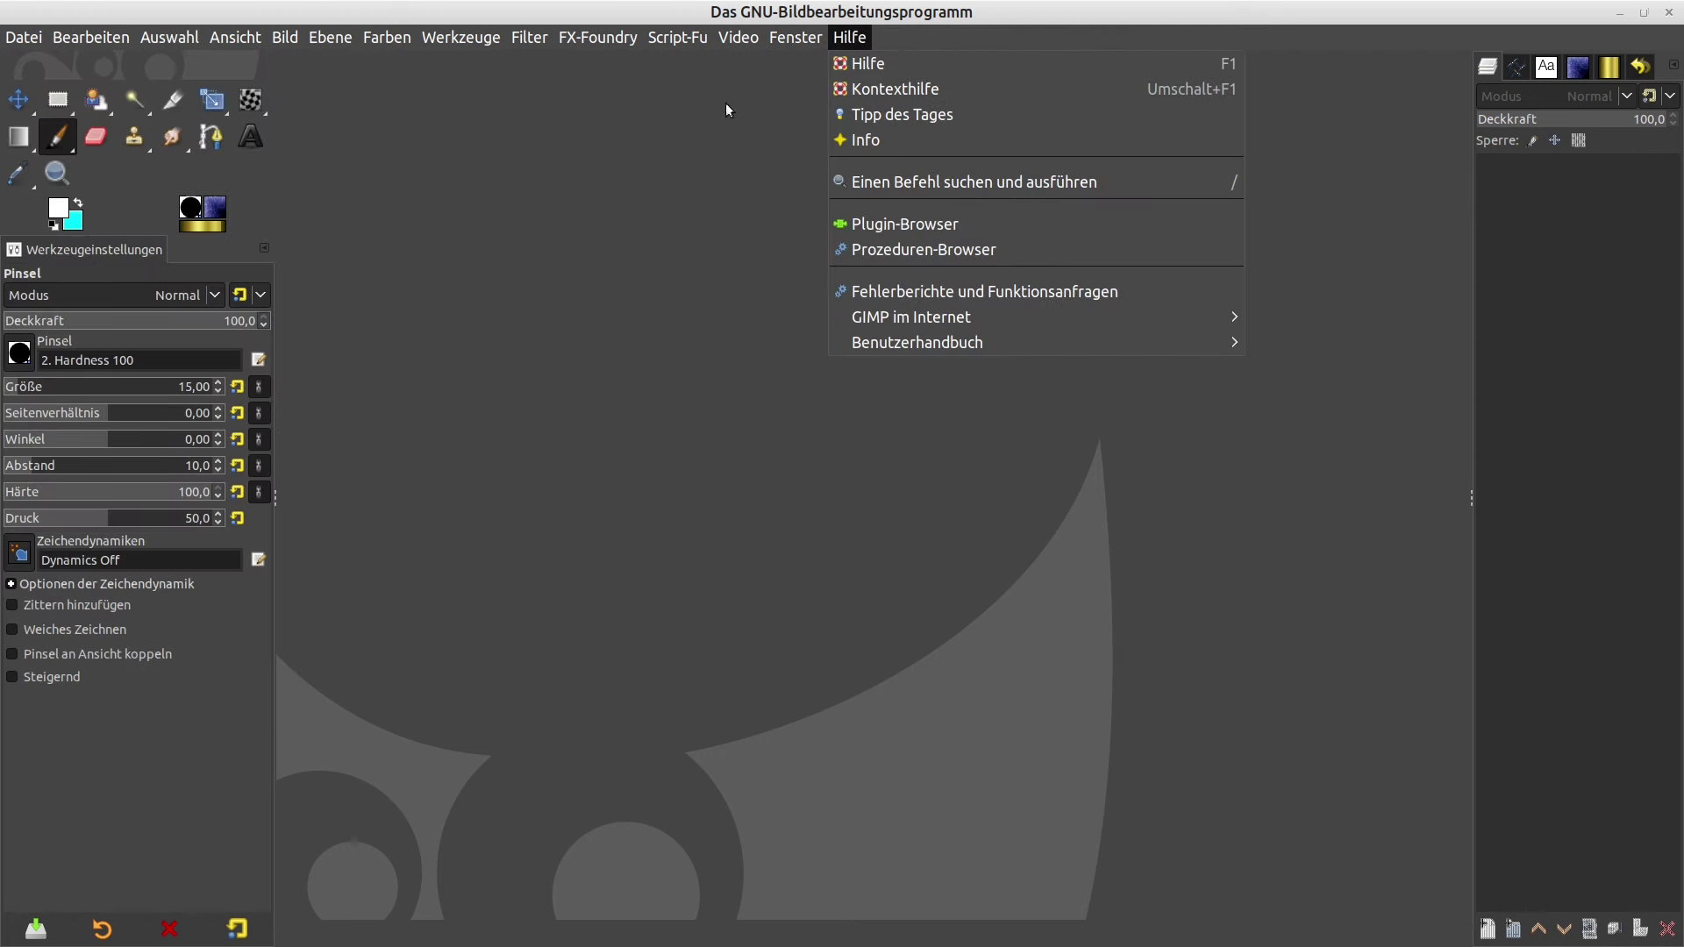
click(543, 230)
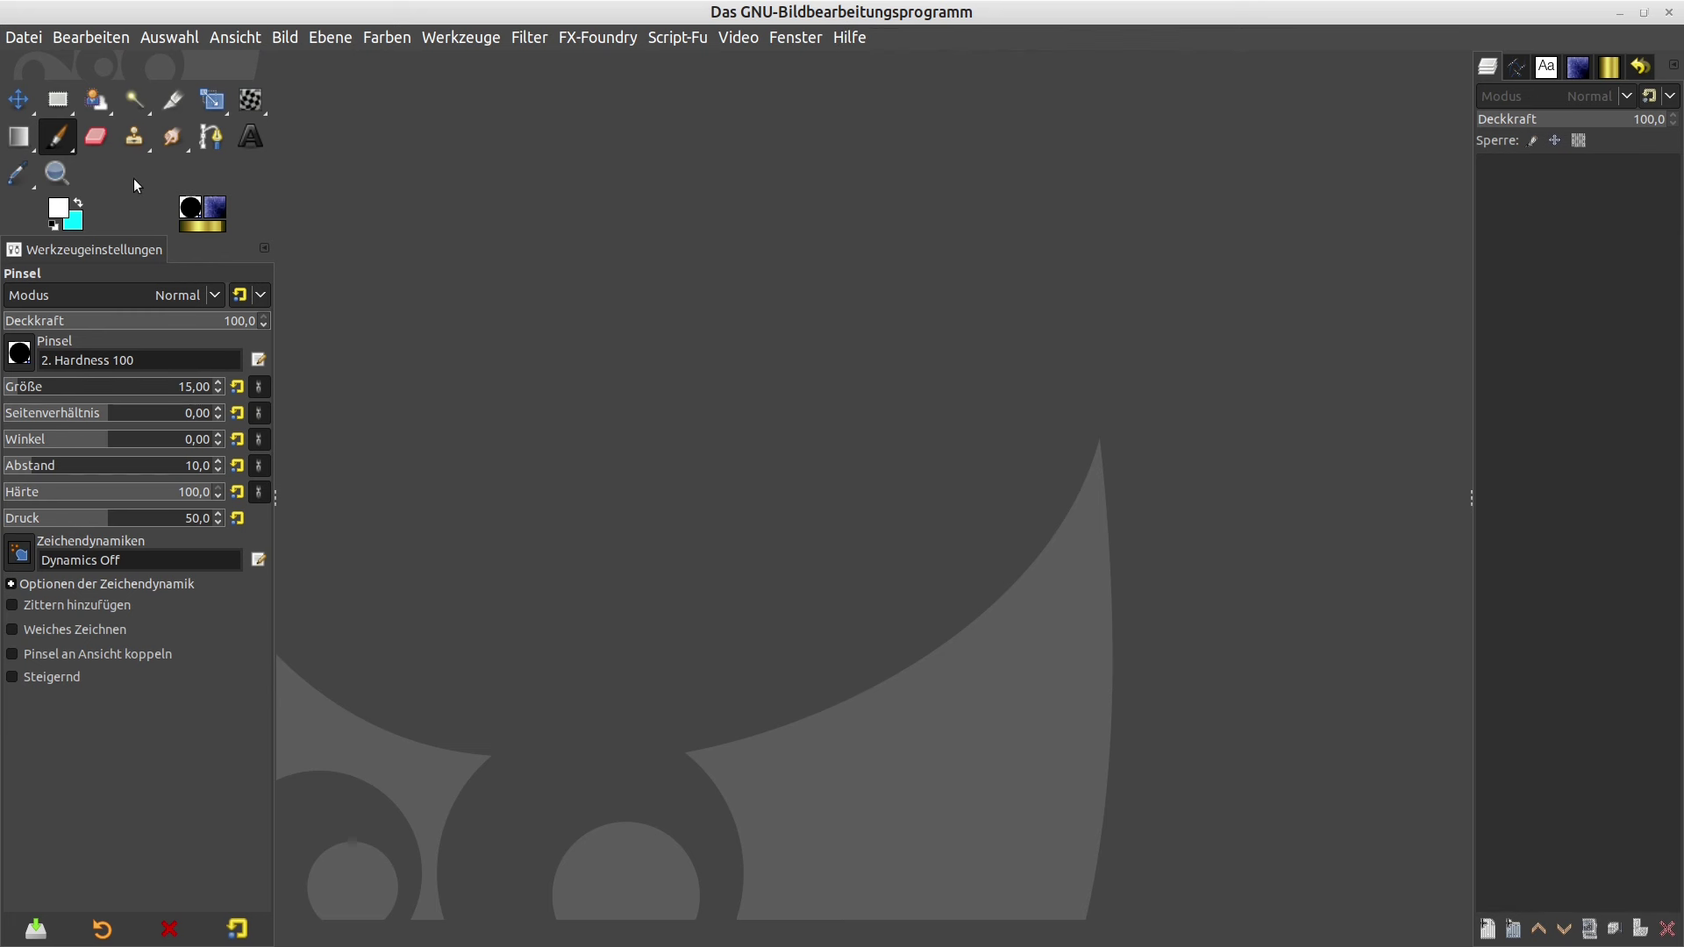
click(795, 38)
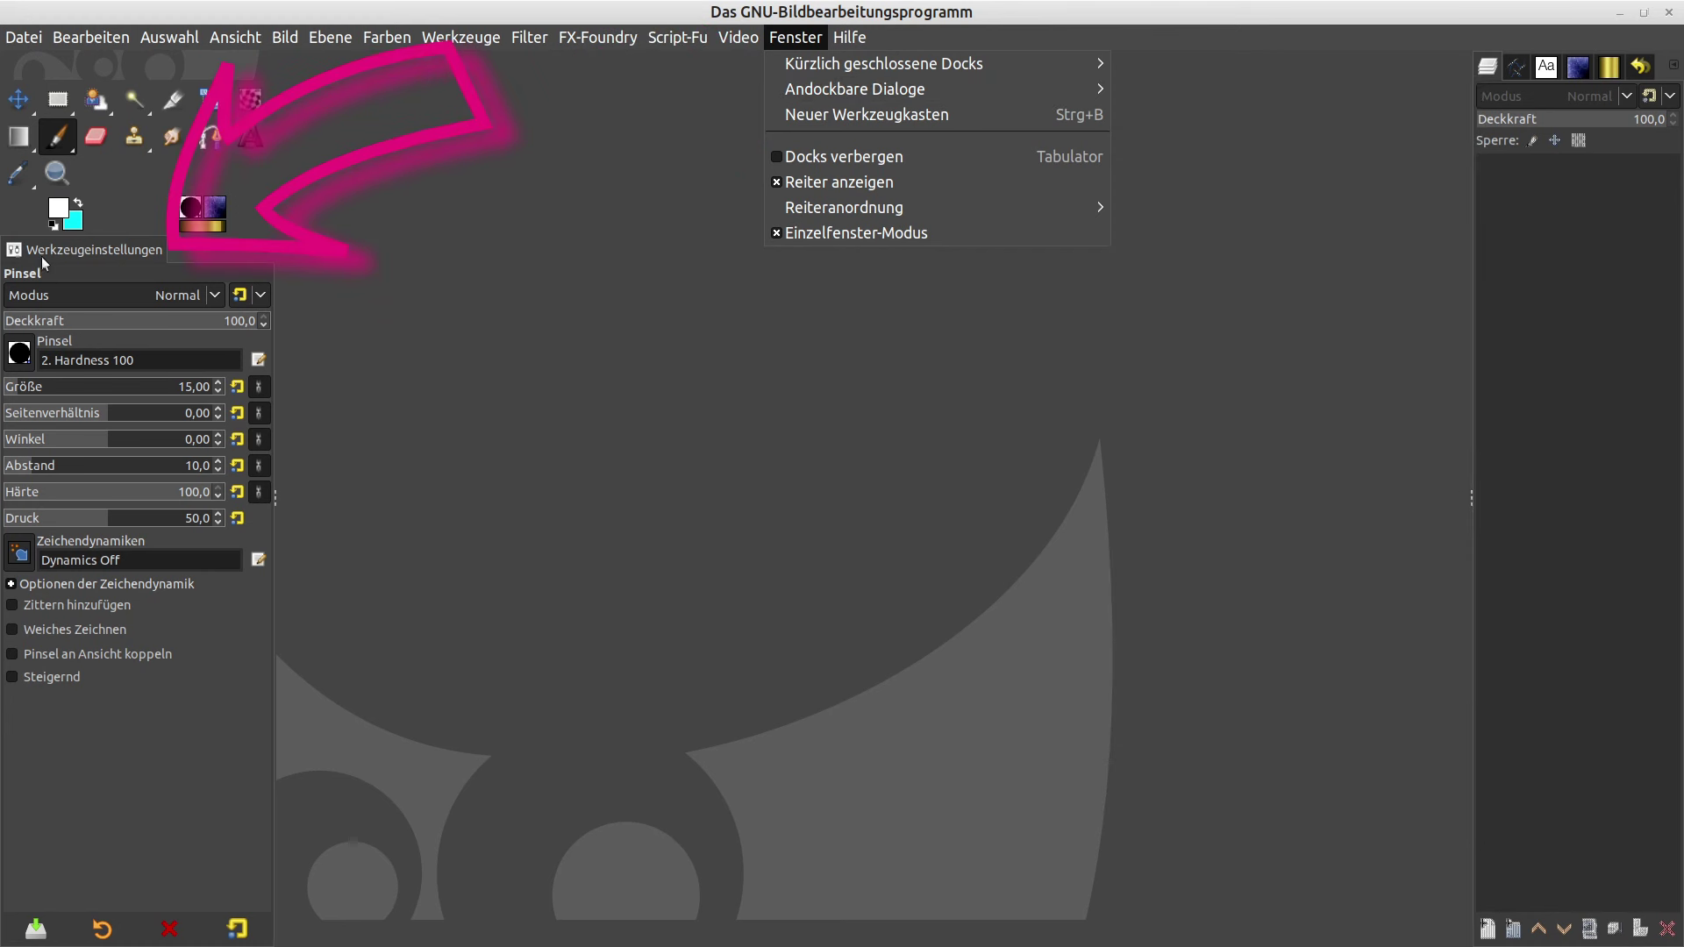
click(77, 249)
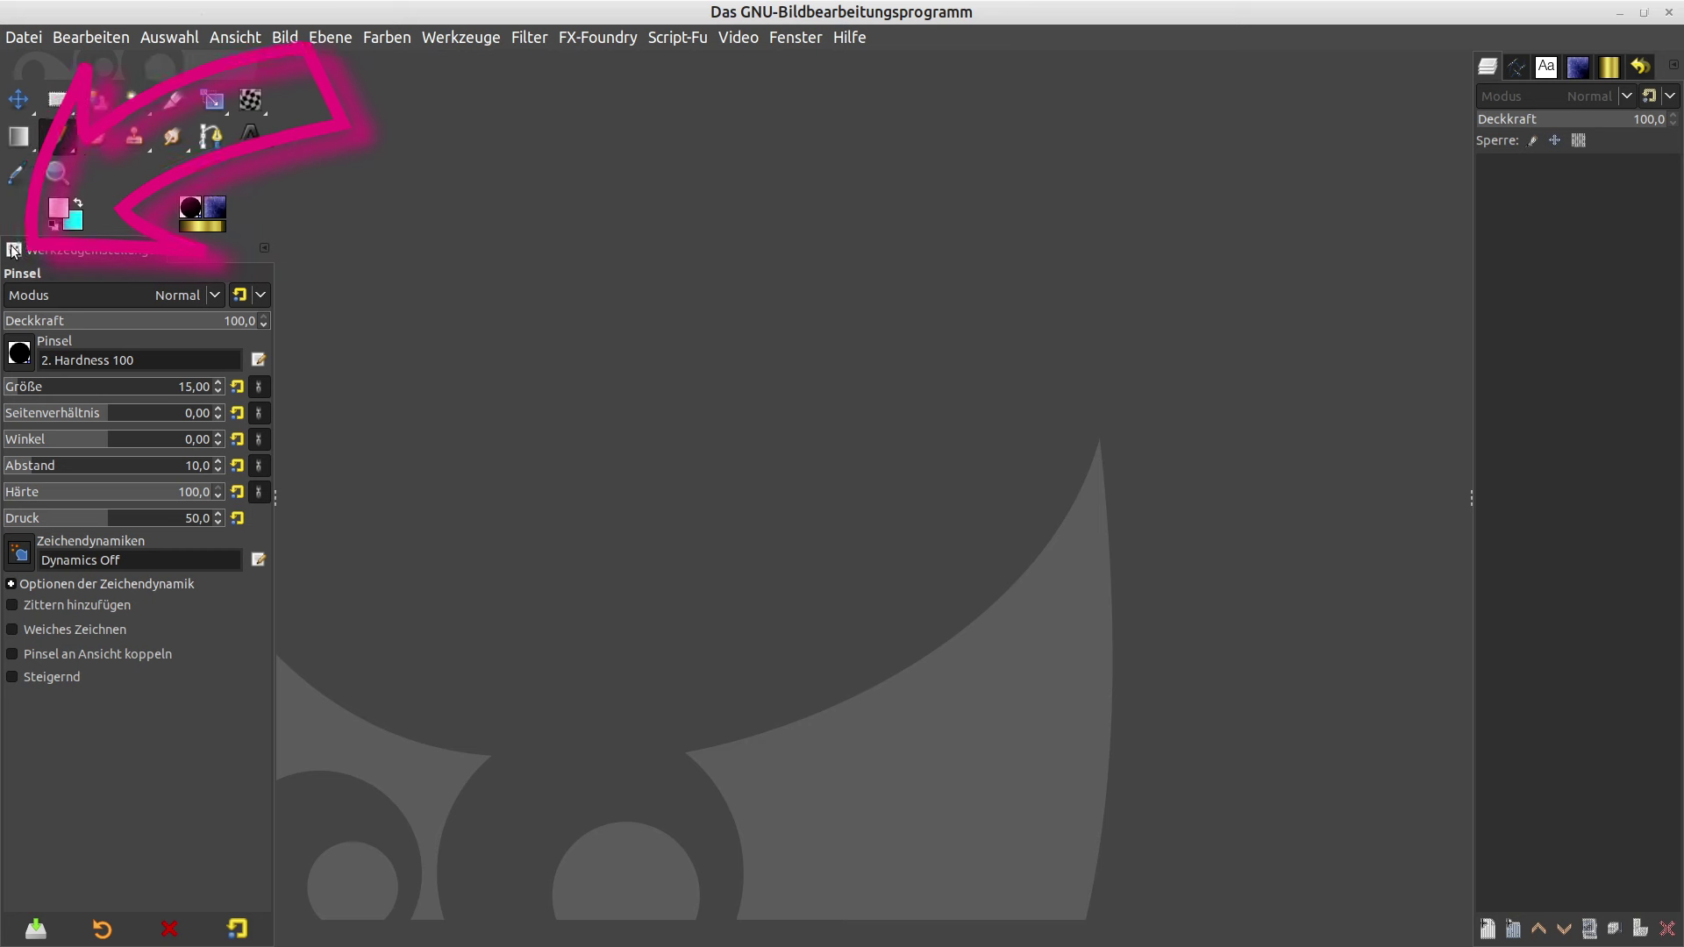
mouse_move(70, 250)
mouse_down()
mouse_move(37, 252)
mouse_move(620, 309)
mouse_up()
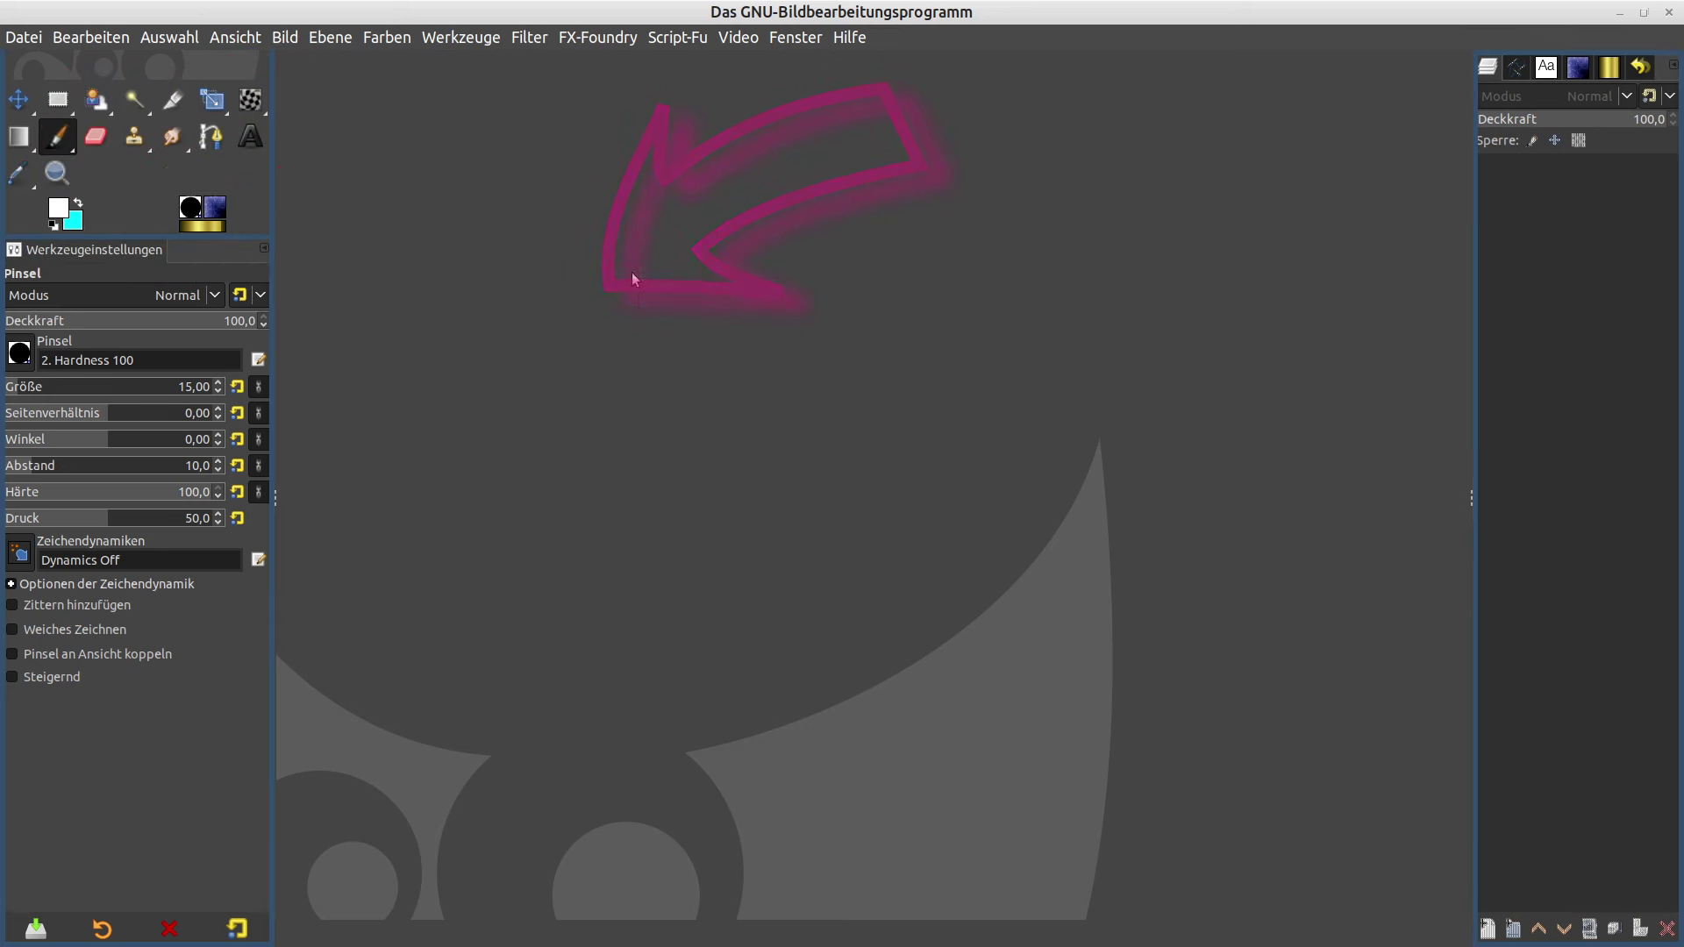
drag(621, 308, 631, 272)
drag(618, 179, 731, 238)
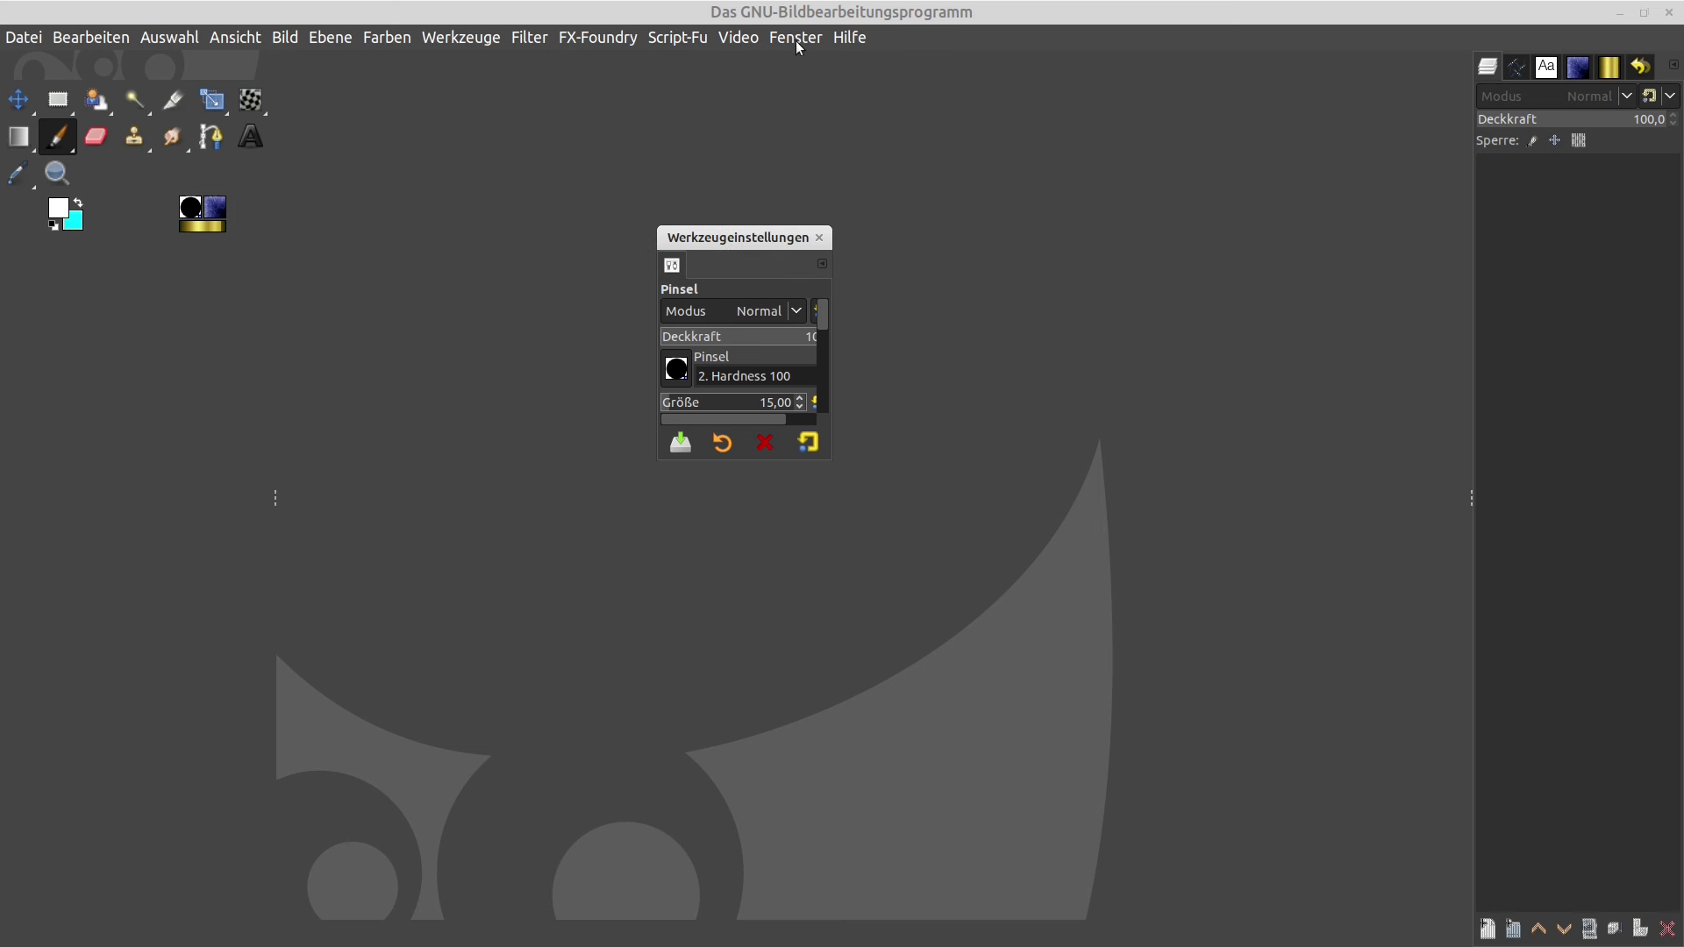
drag(715, 239, 788, 285)
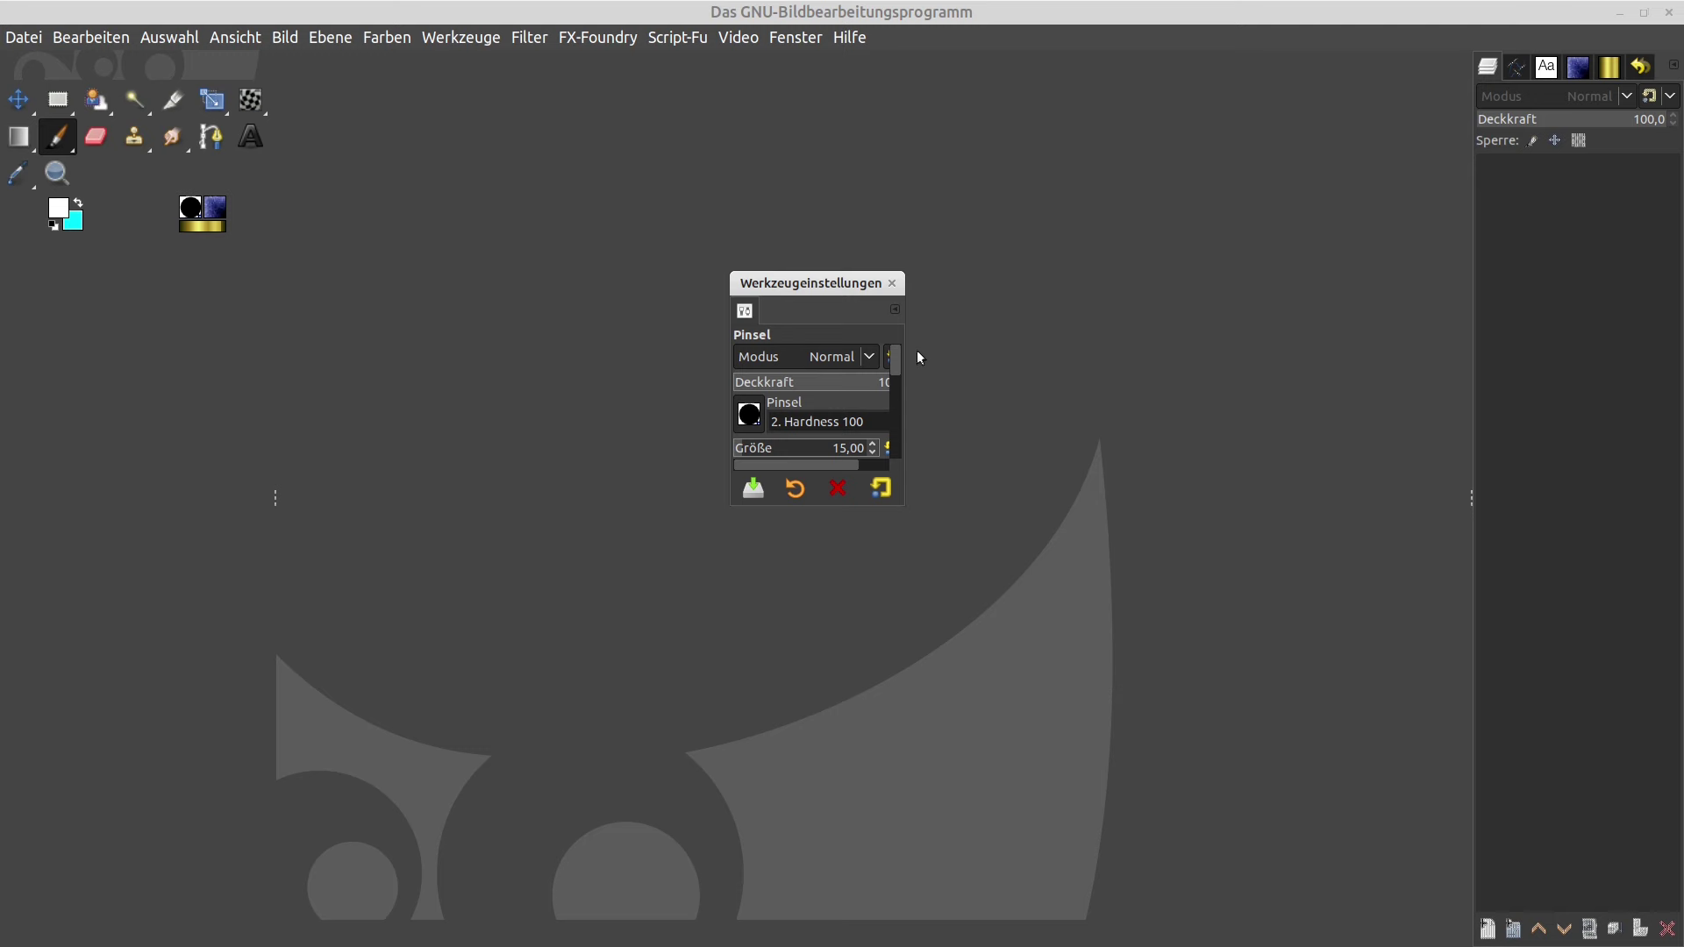
drag(905, 344, 1275, 368)
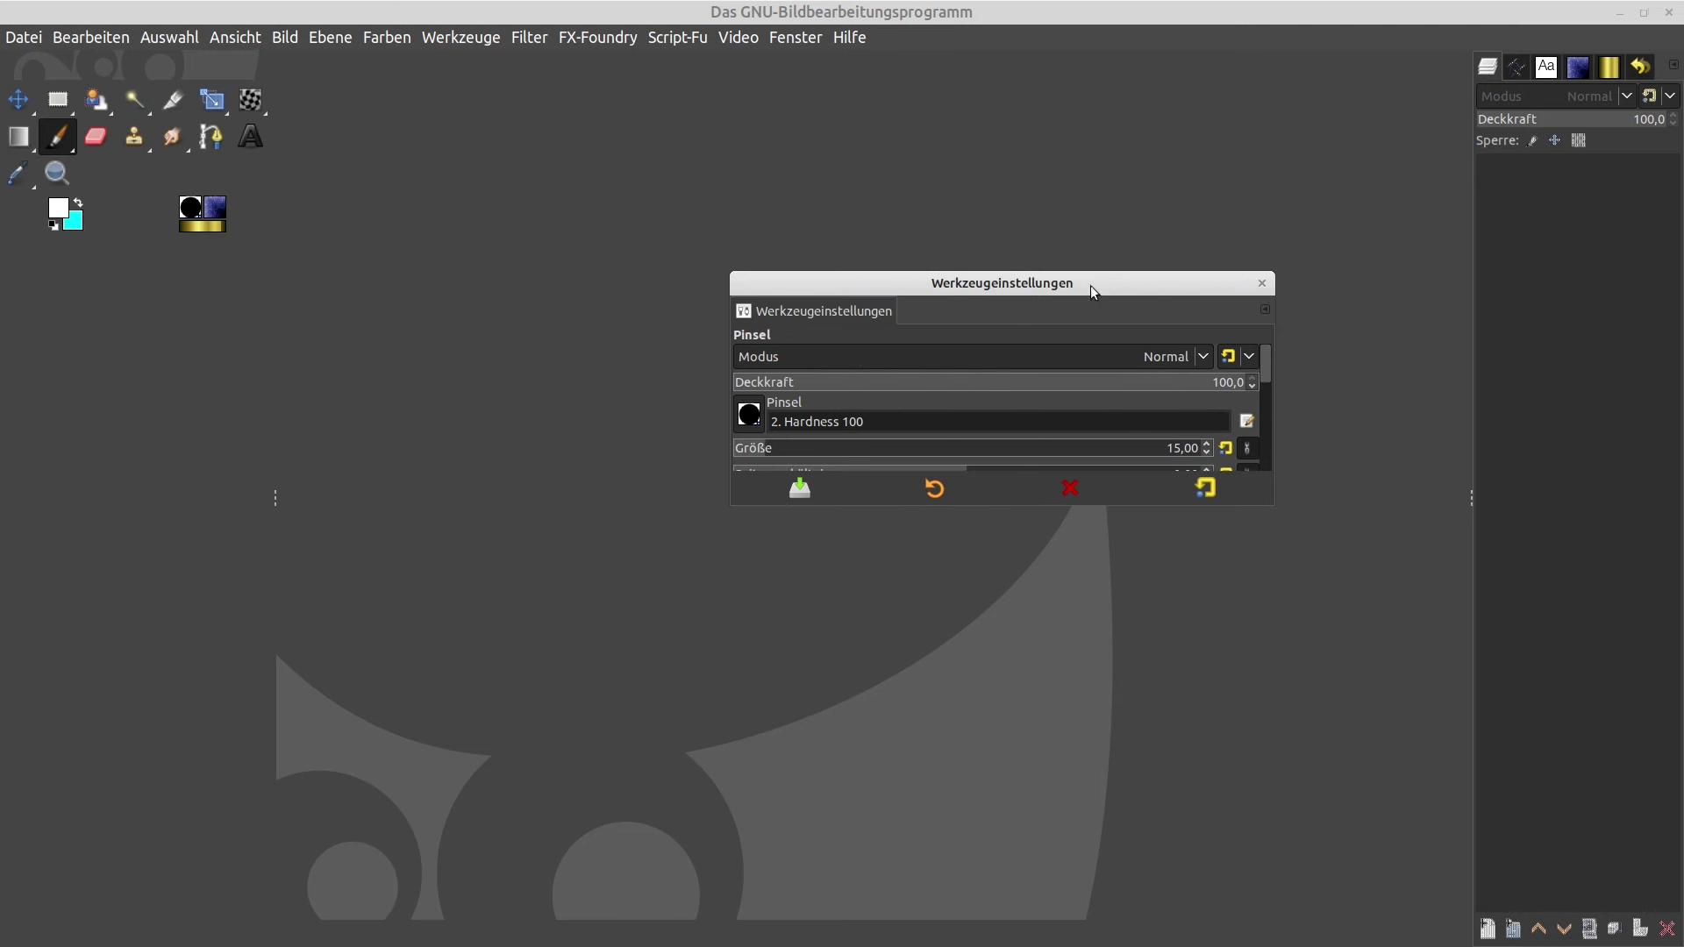
drag(1094, 290, 1033, 400)
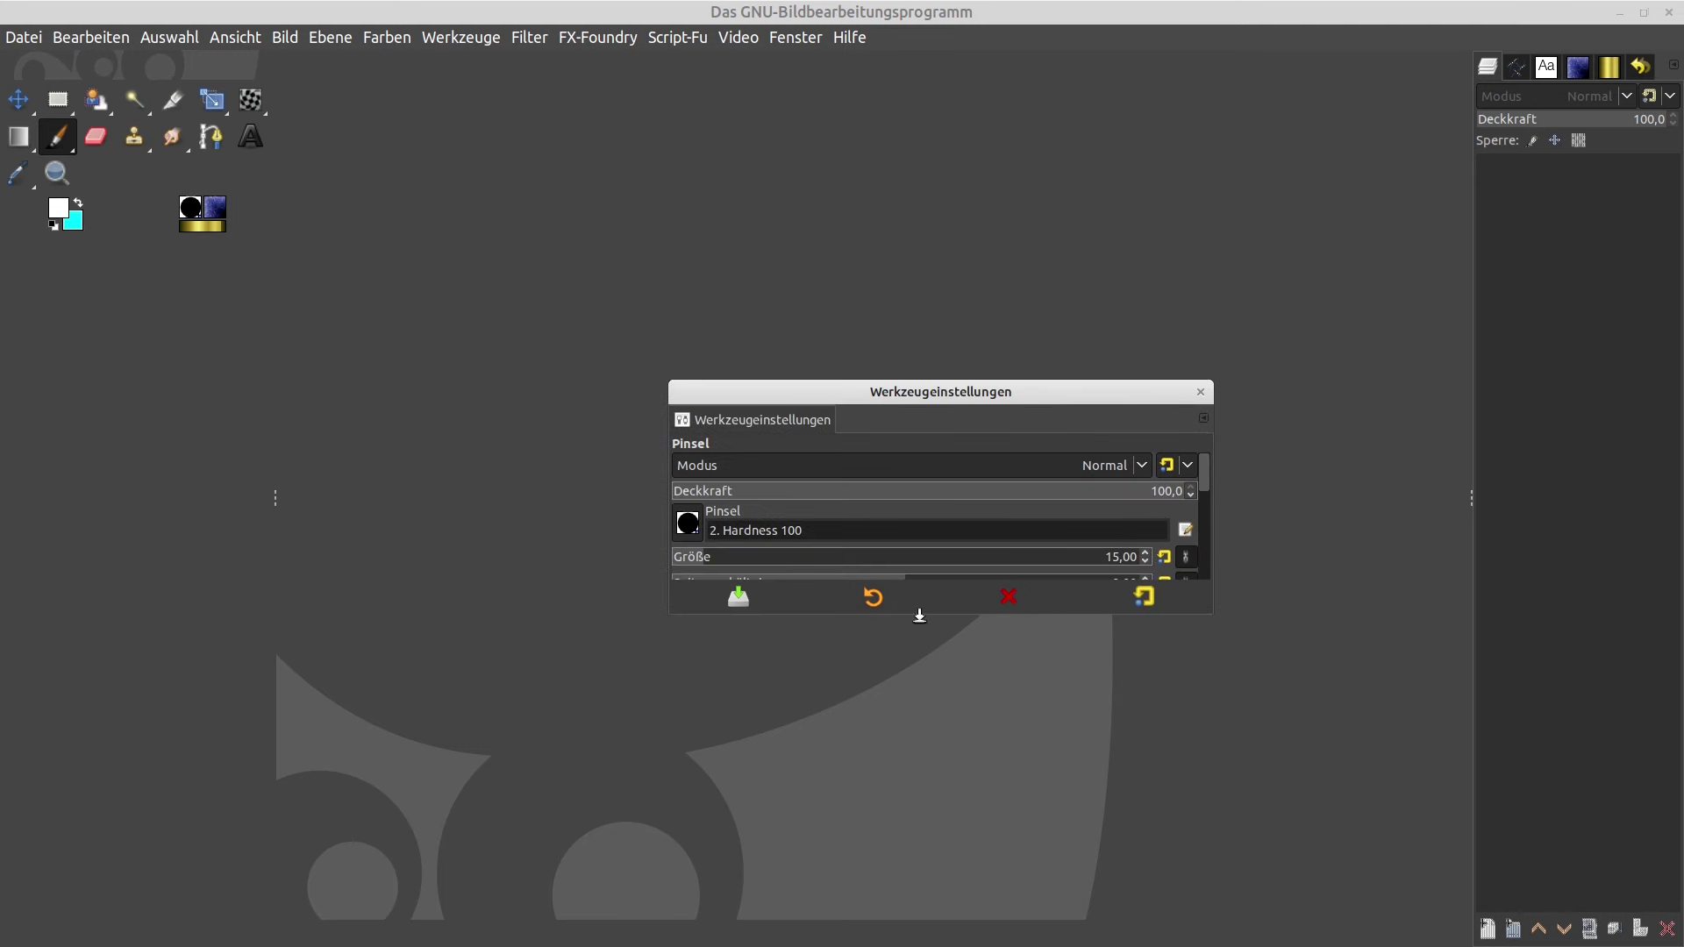
drag(920, 616, 921, 799)
mouse_move(1011, 385)
mouse_down()
mouse_move(954, 282)
mouse_move(575, 391)
mouse_move(263, 369)
mouse_up()
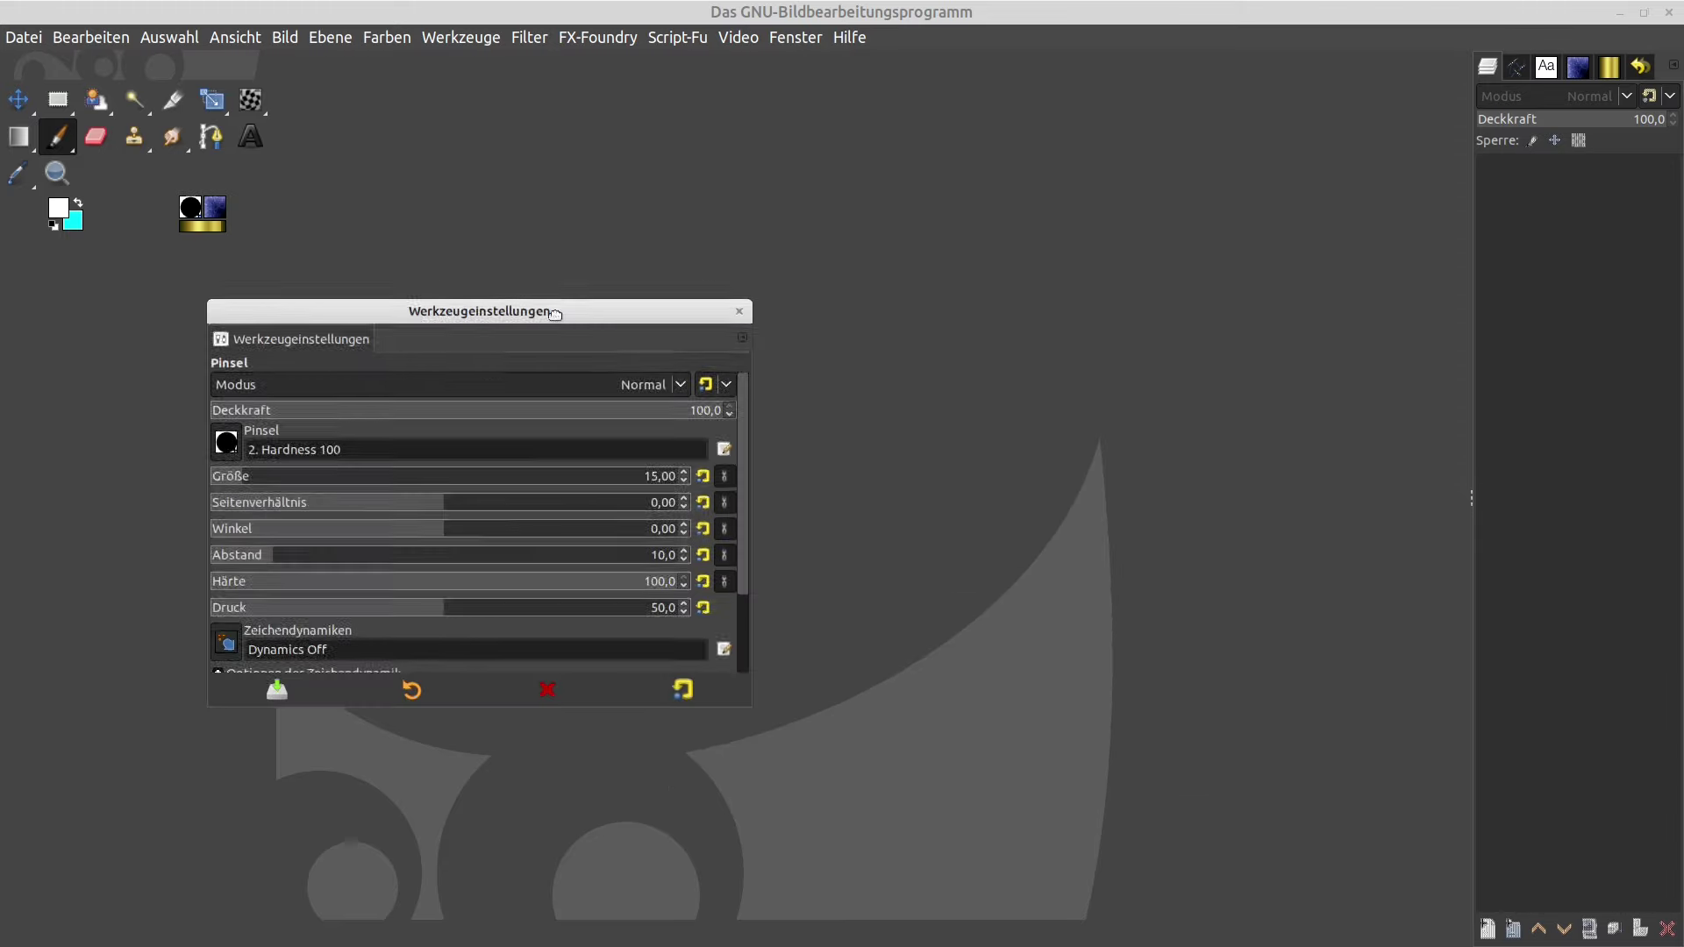
drag(557, 309, 930, 254)
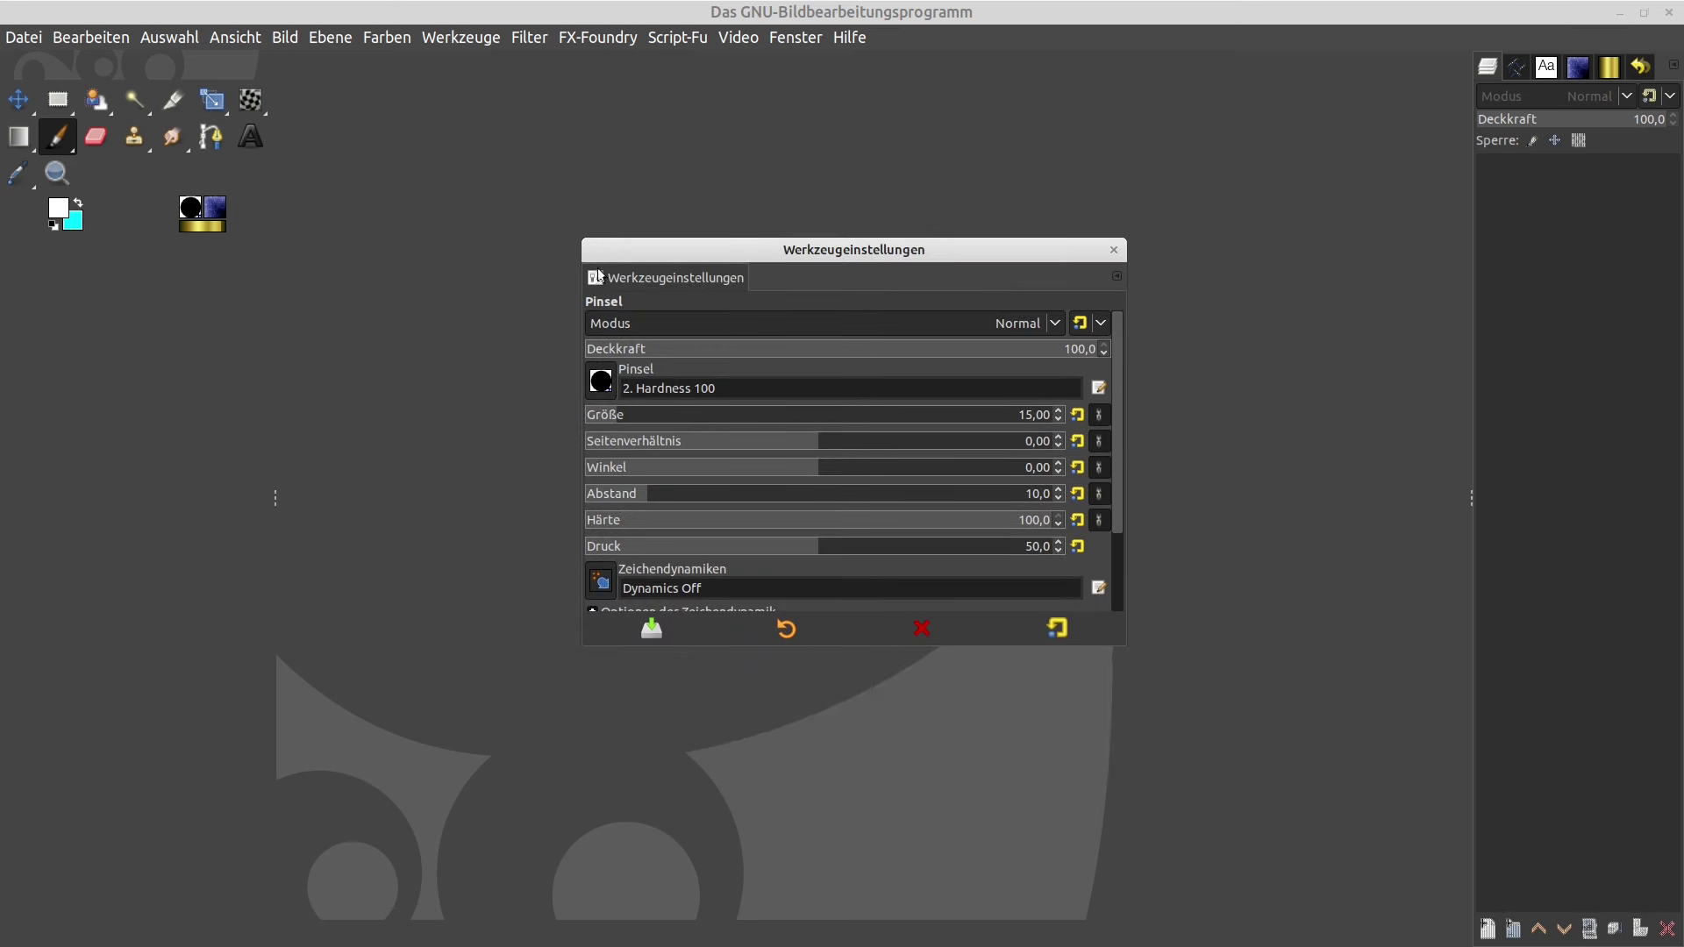
drag(598, 274, 110, 289)
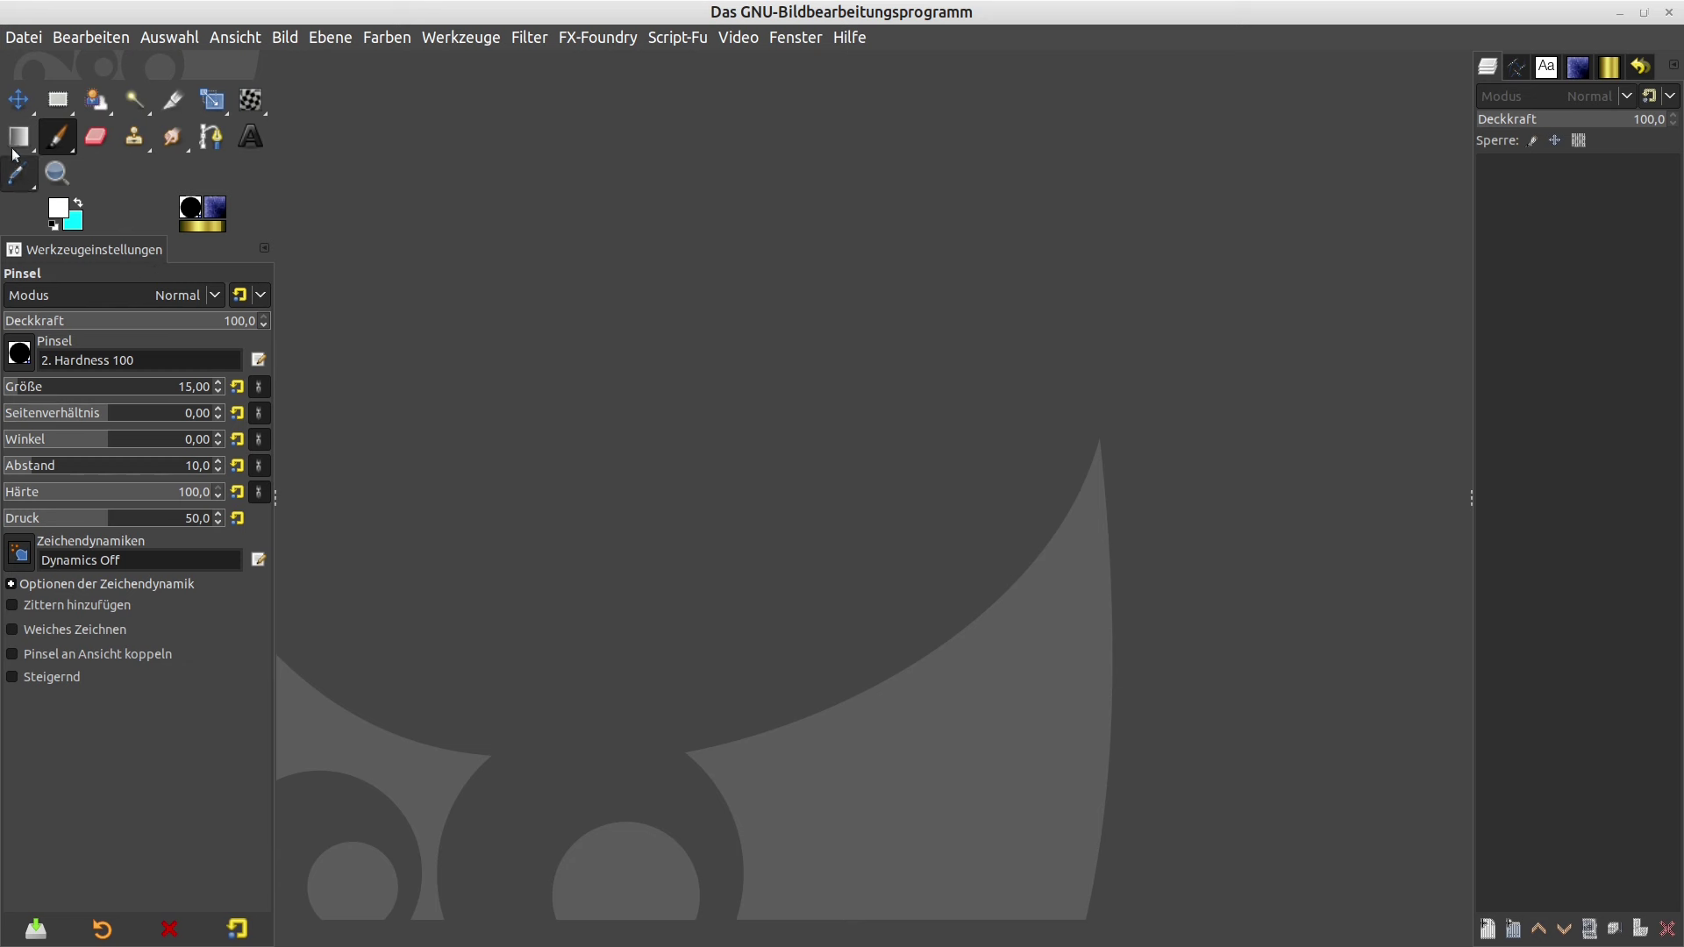
- Try the Sprühpistole and Move tools, then settle on Rechteckige Auswahl
click(71, 151)
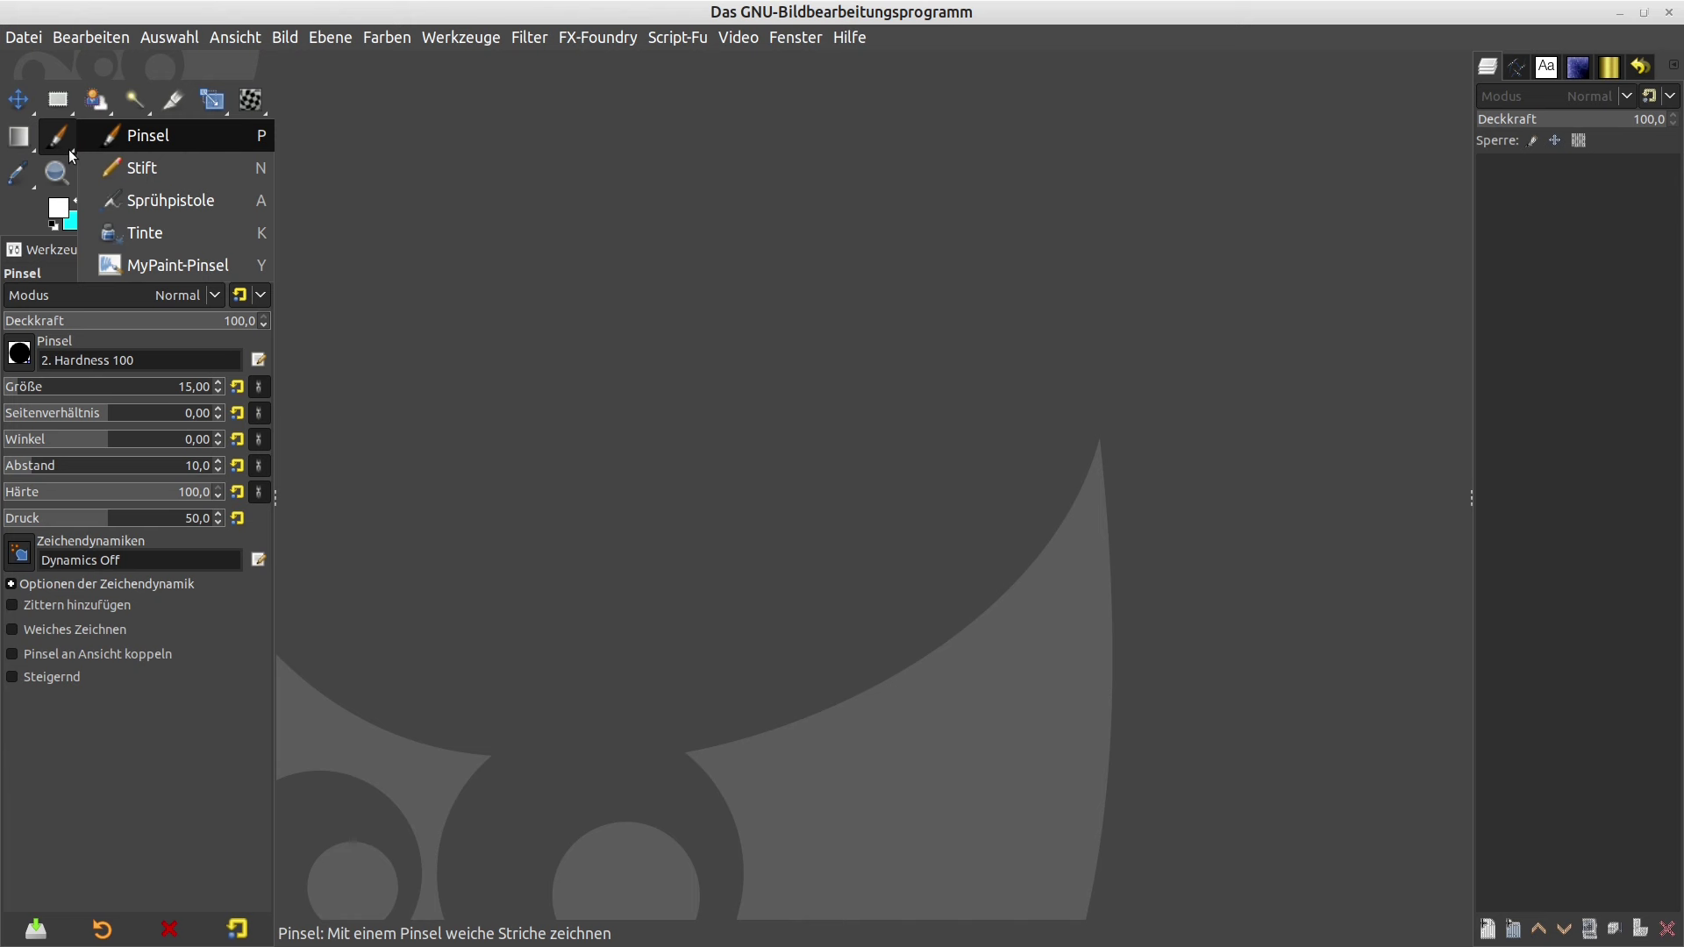
click(143, 205)
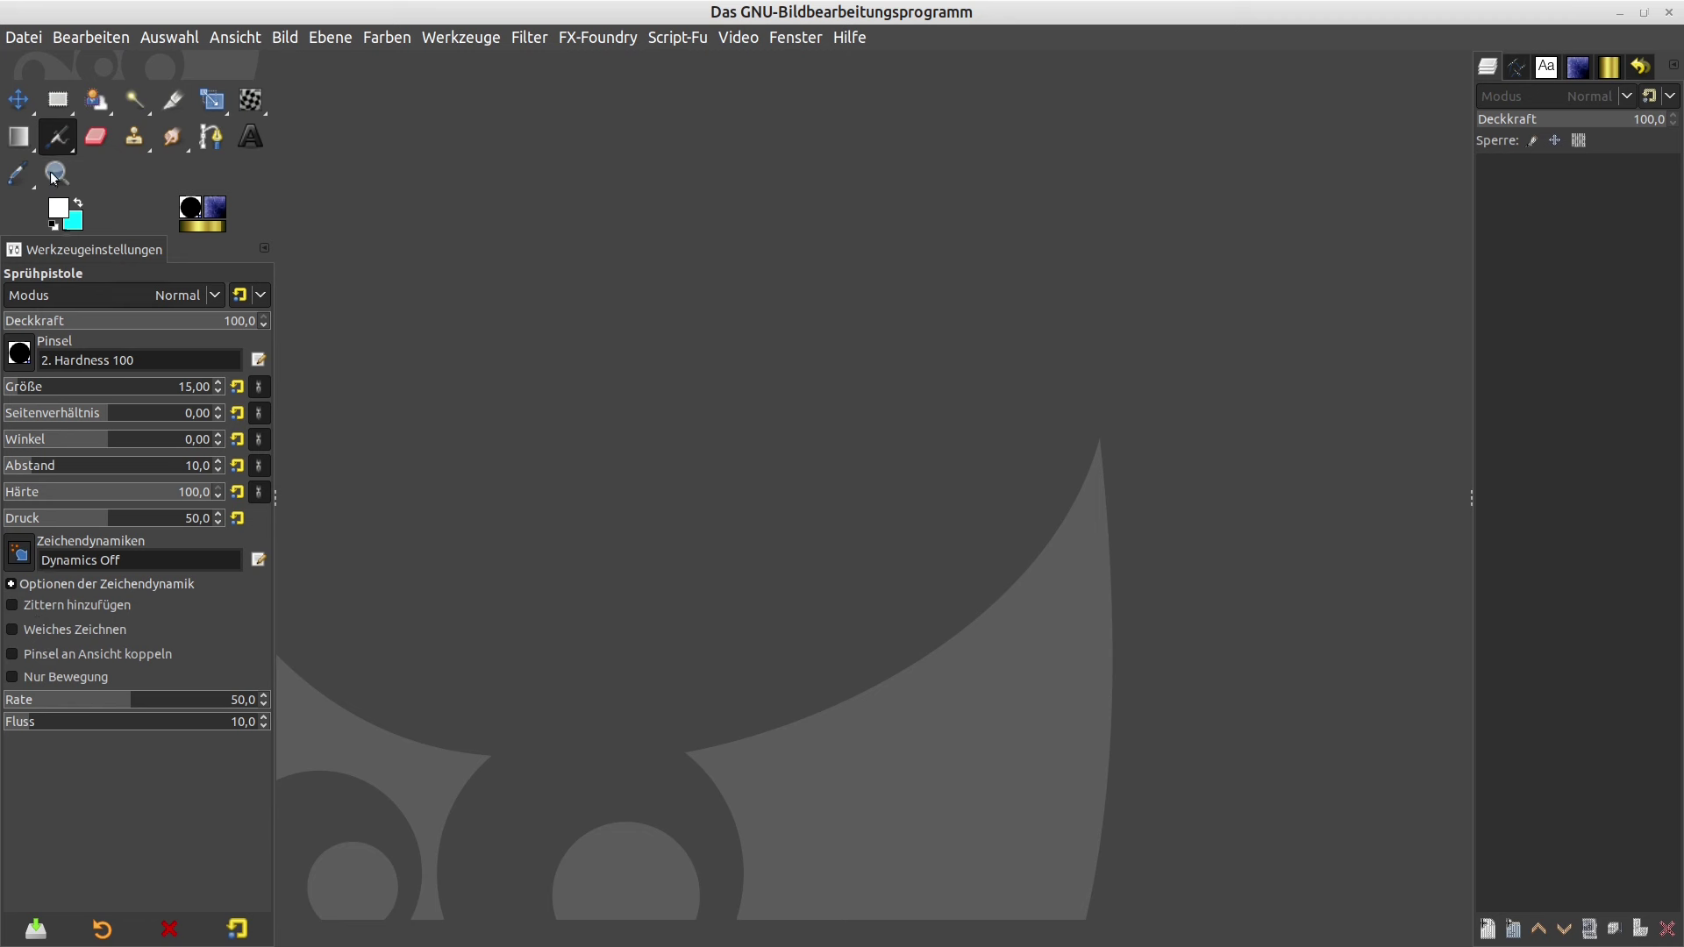
click(31, 110)
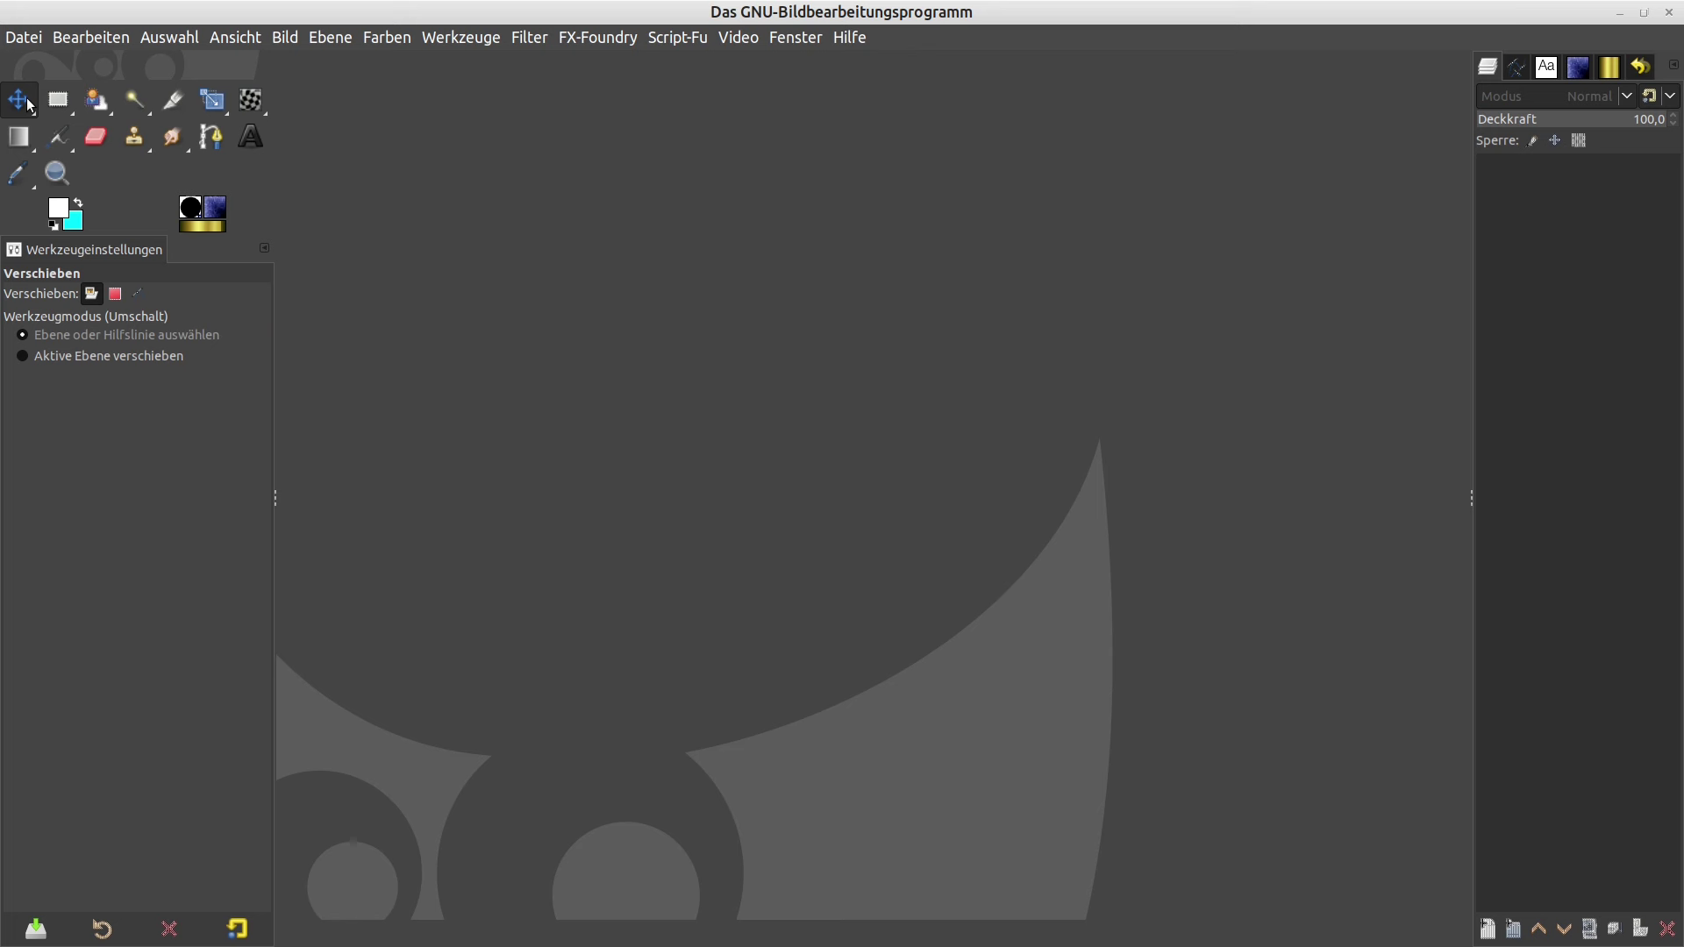
click(19, 149)
click(17, 156)
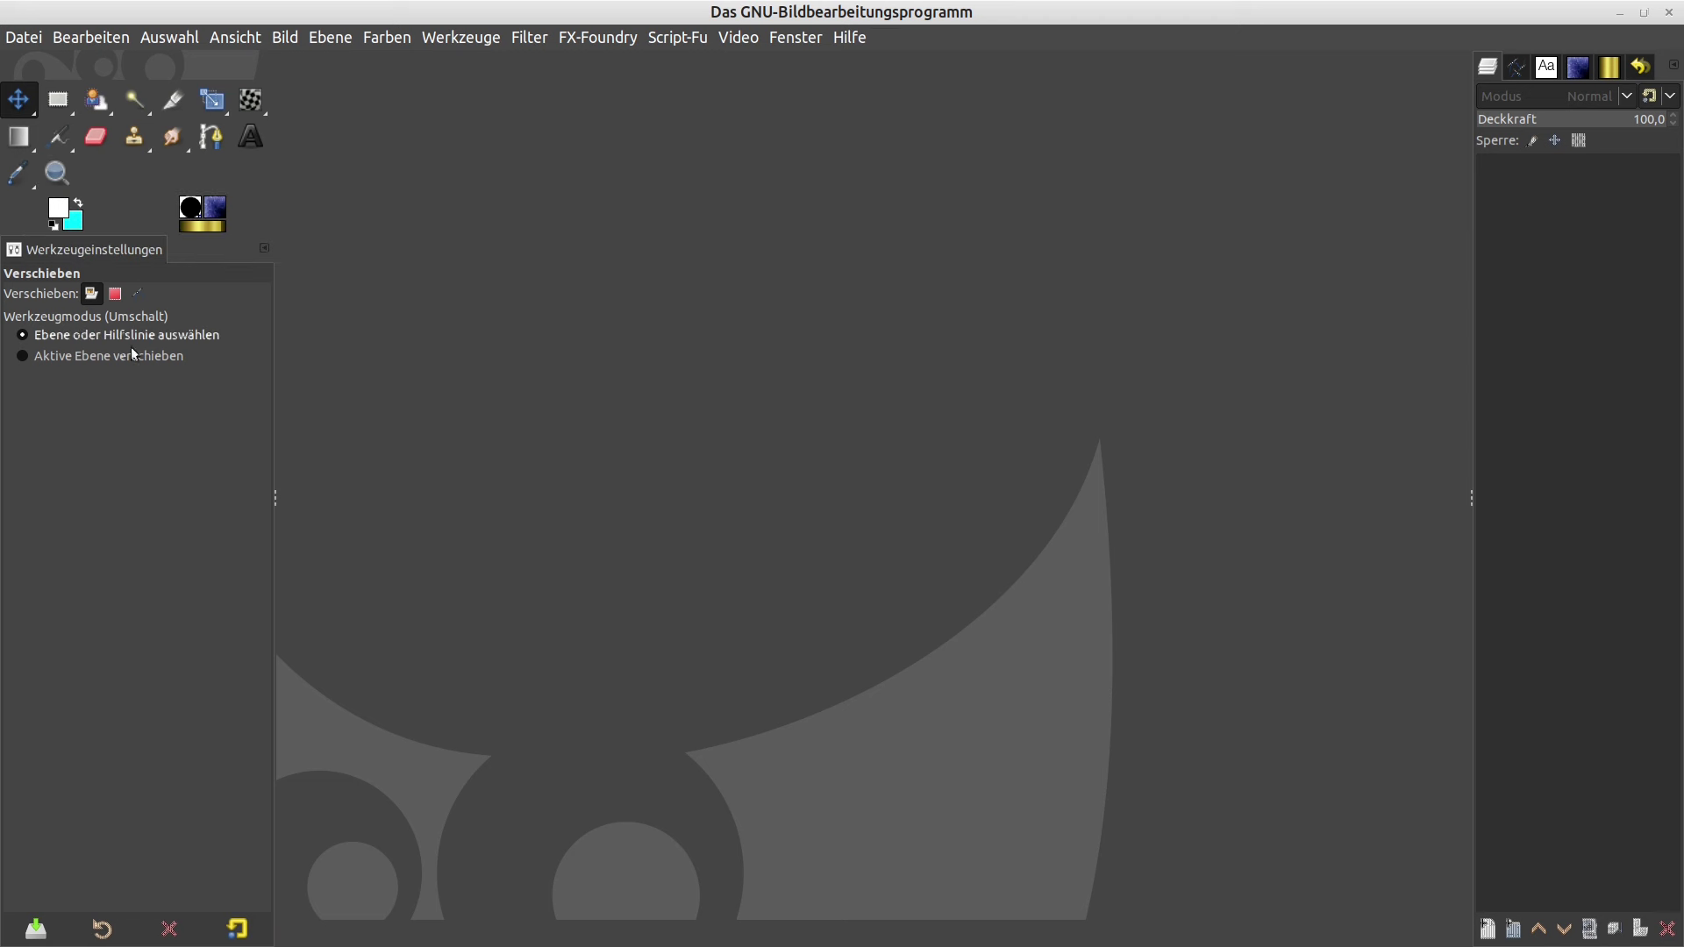
click(59, 101)
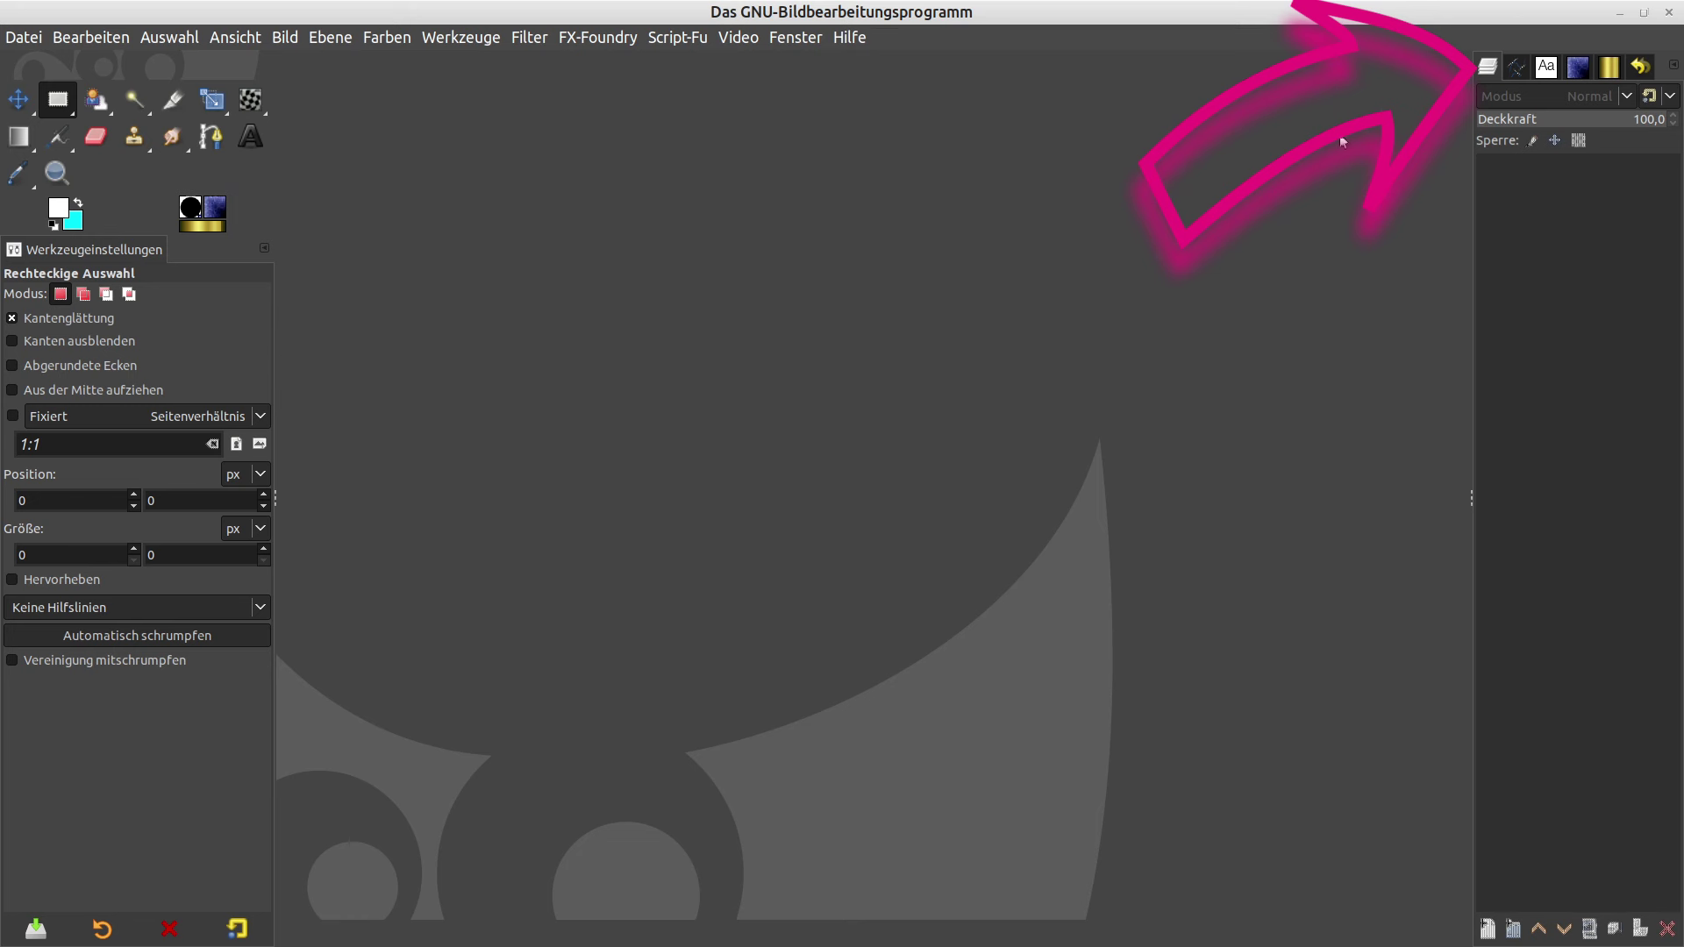
- Show the Channels panel and switch to the Zauberstab (Fuzzy Select) tool
click(1523, 67)
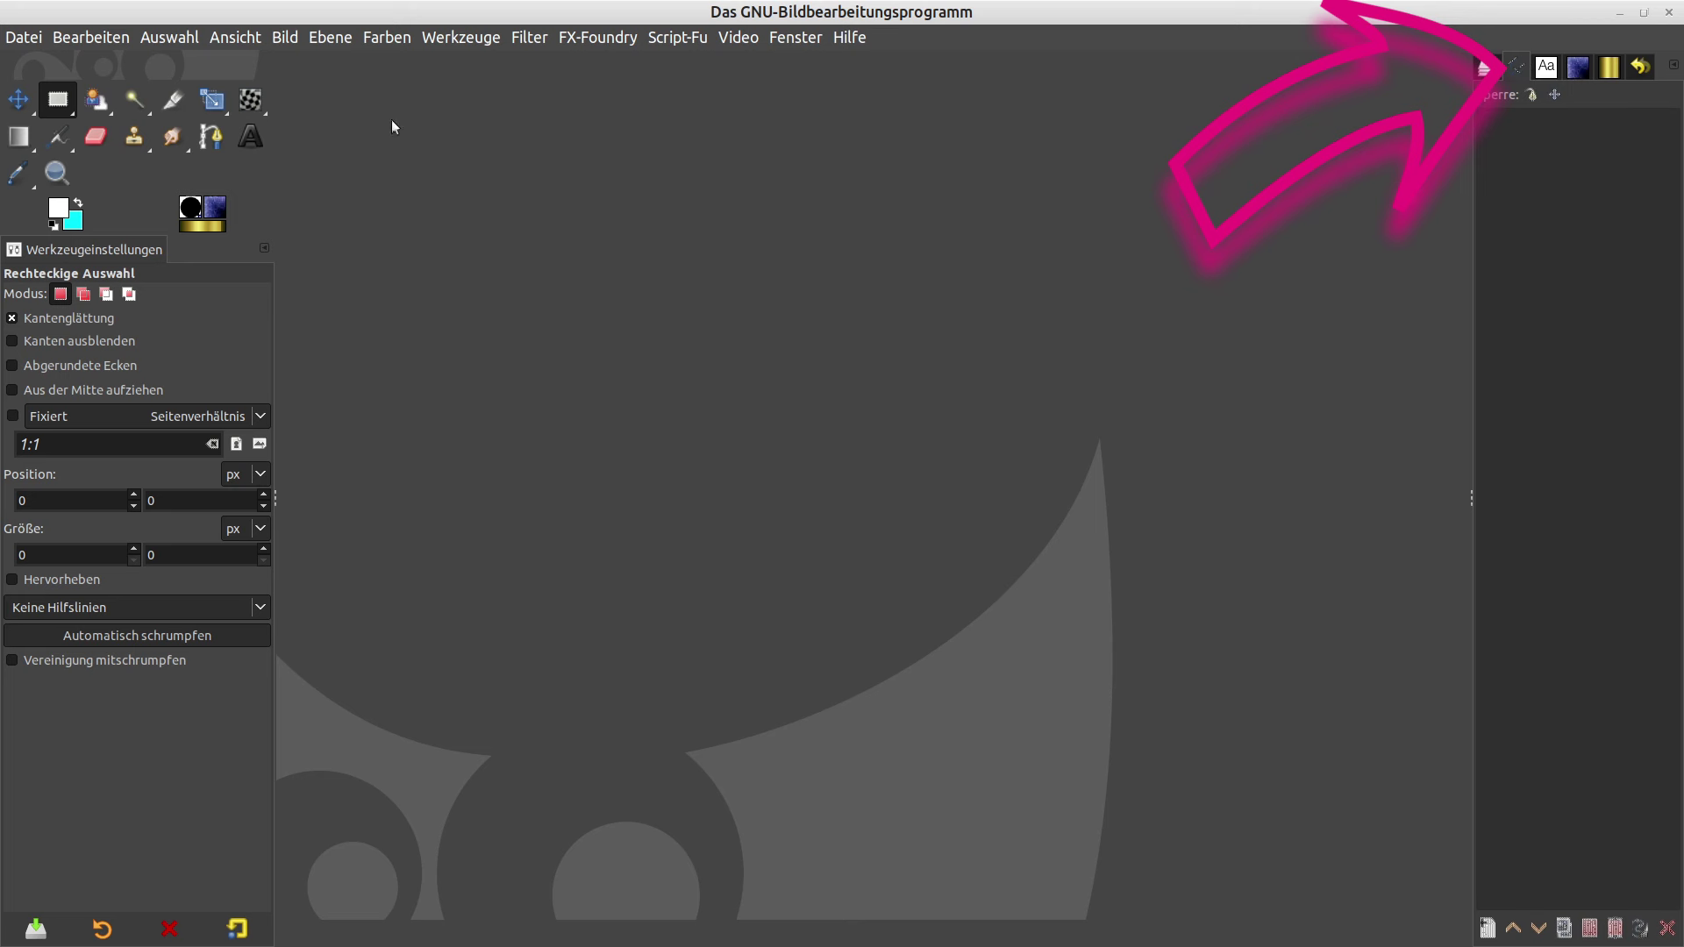
click(154, 113)
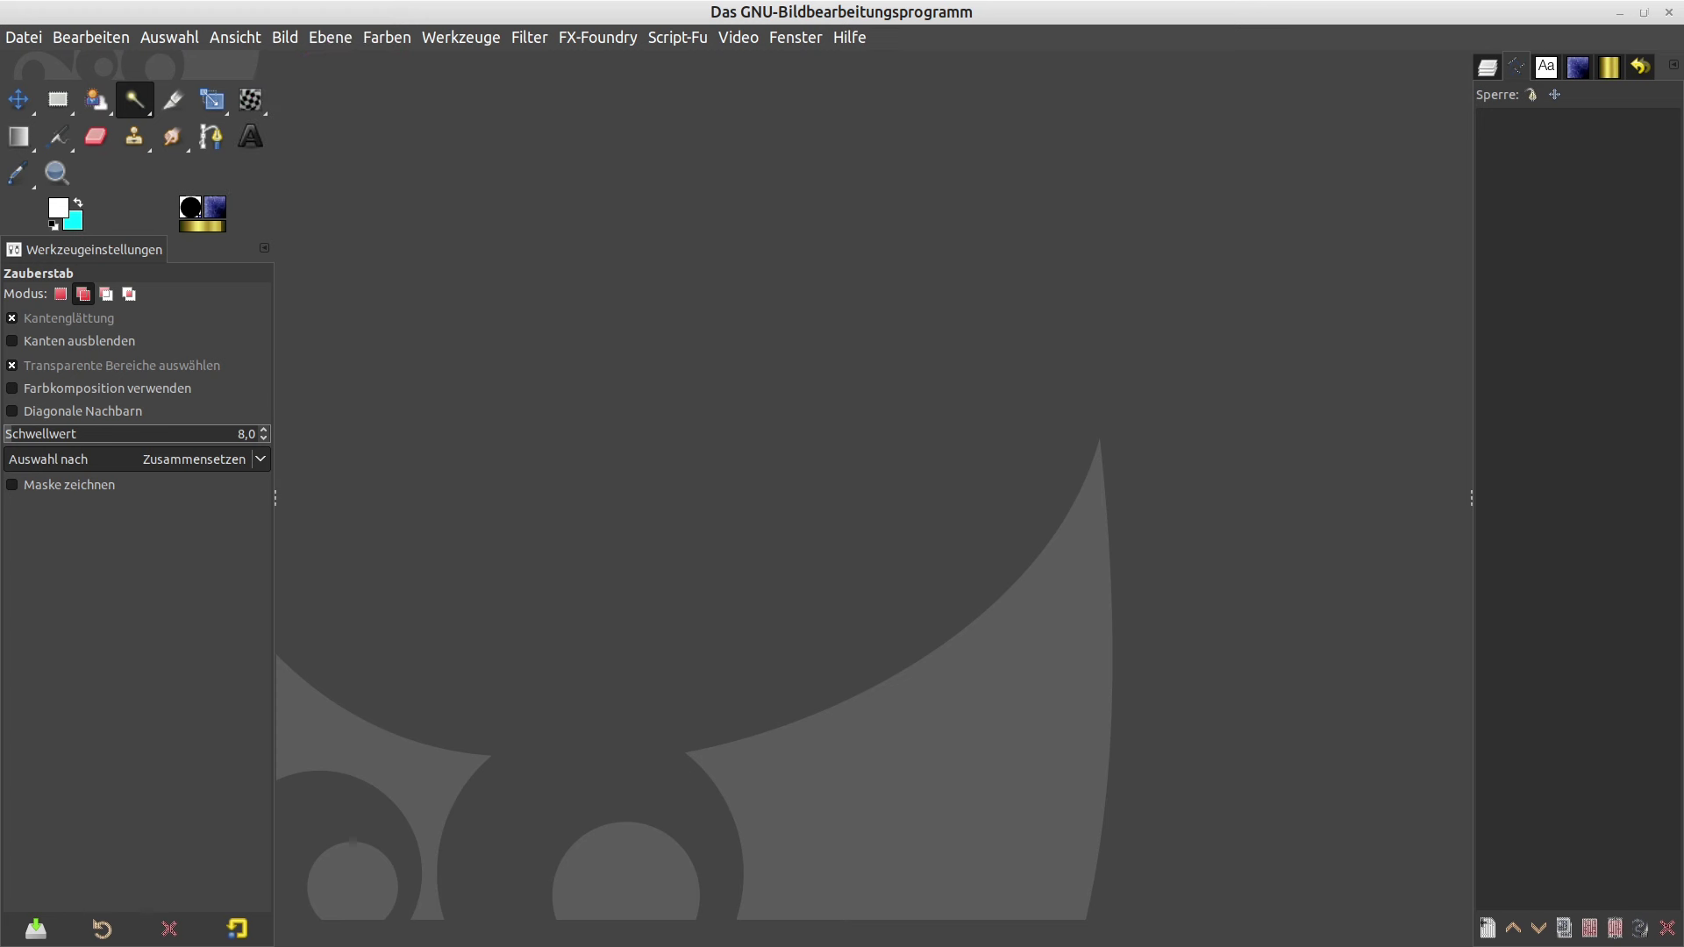
- Open GIMP Preferences and go to the Interface > Theme page
click(80, 35)
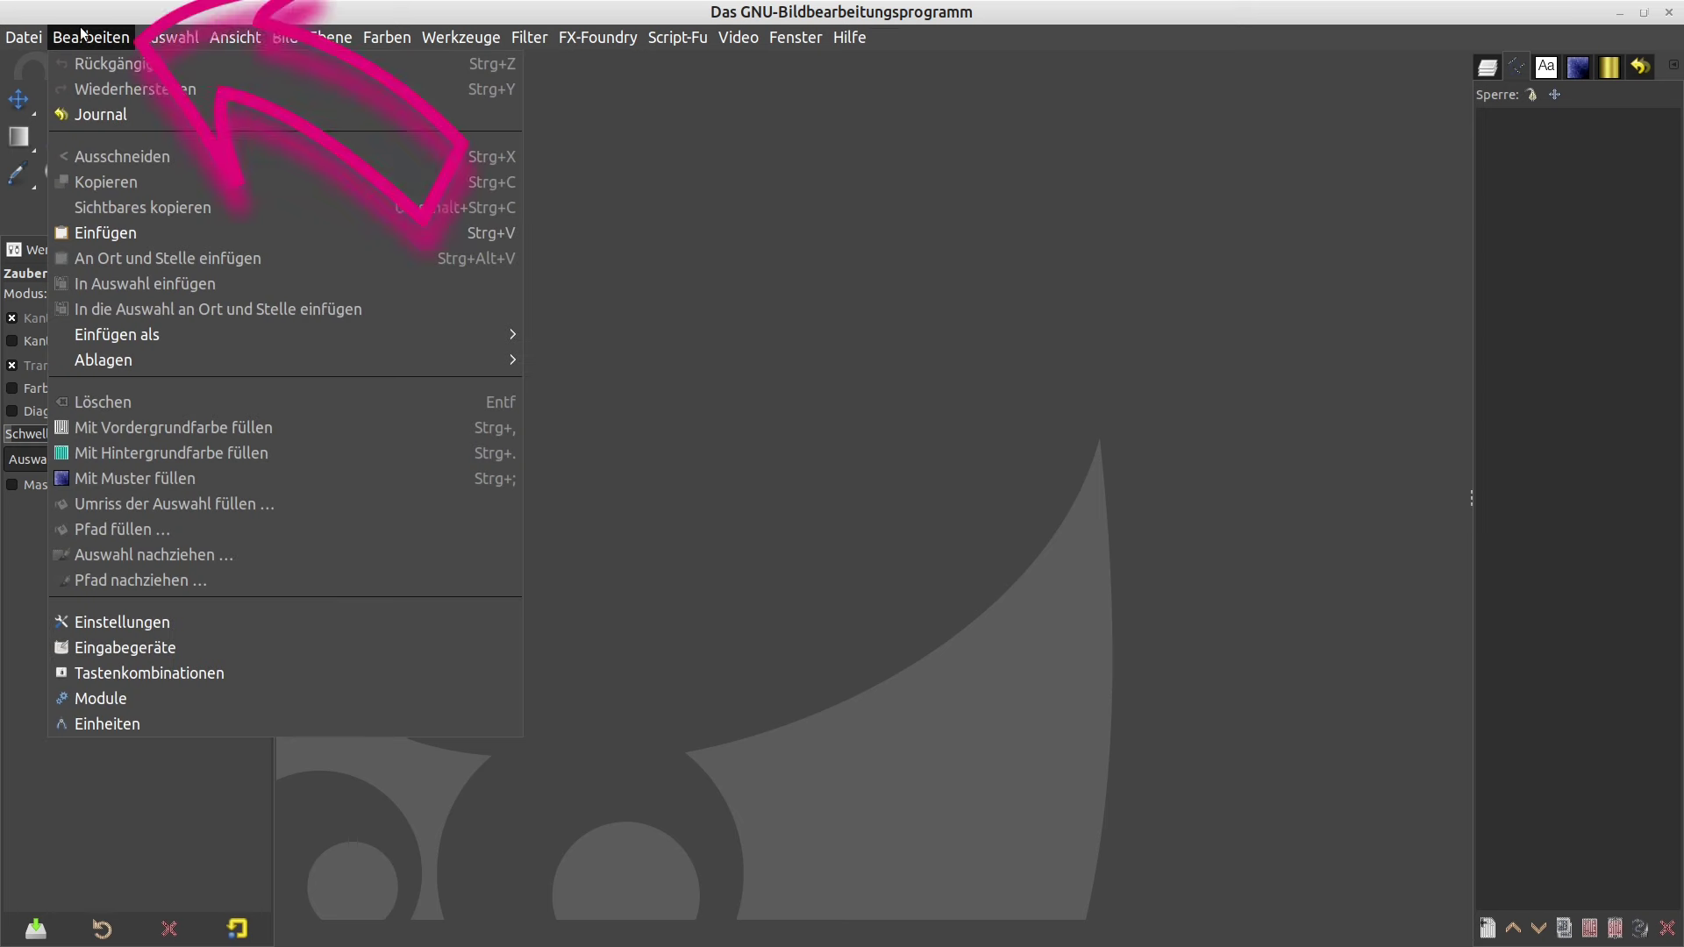
click(158, 624)
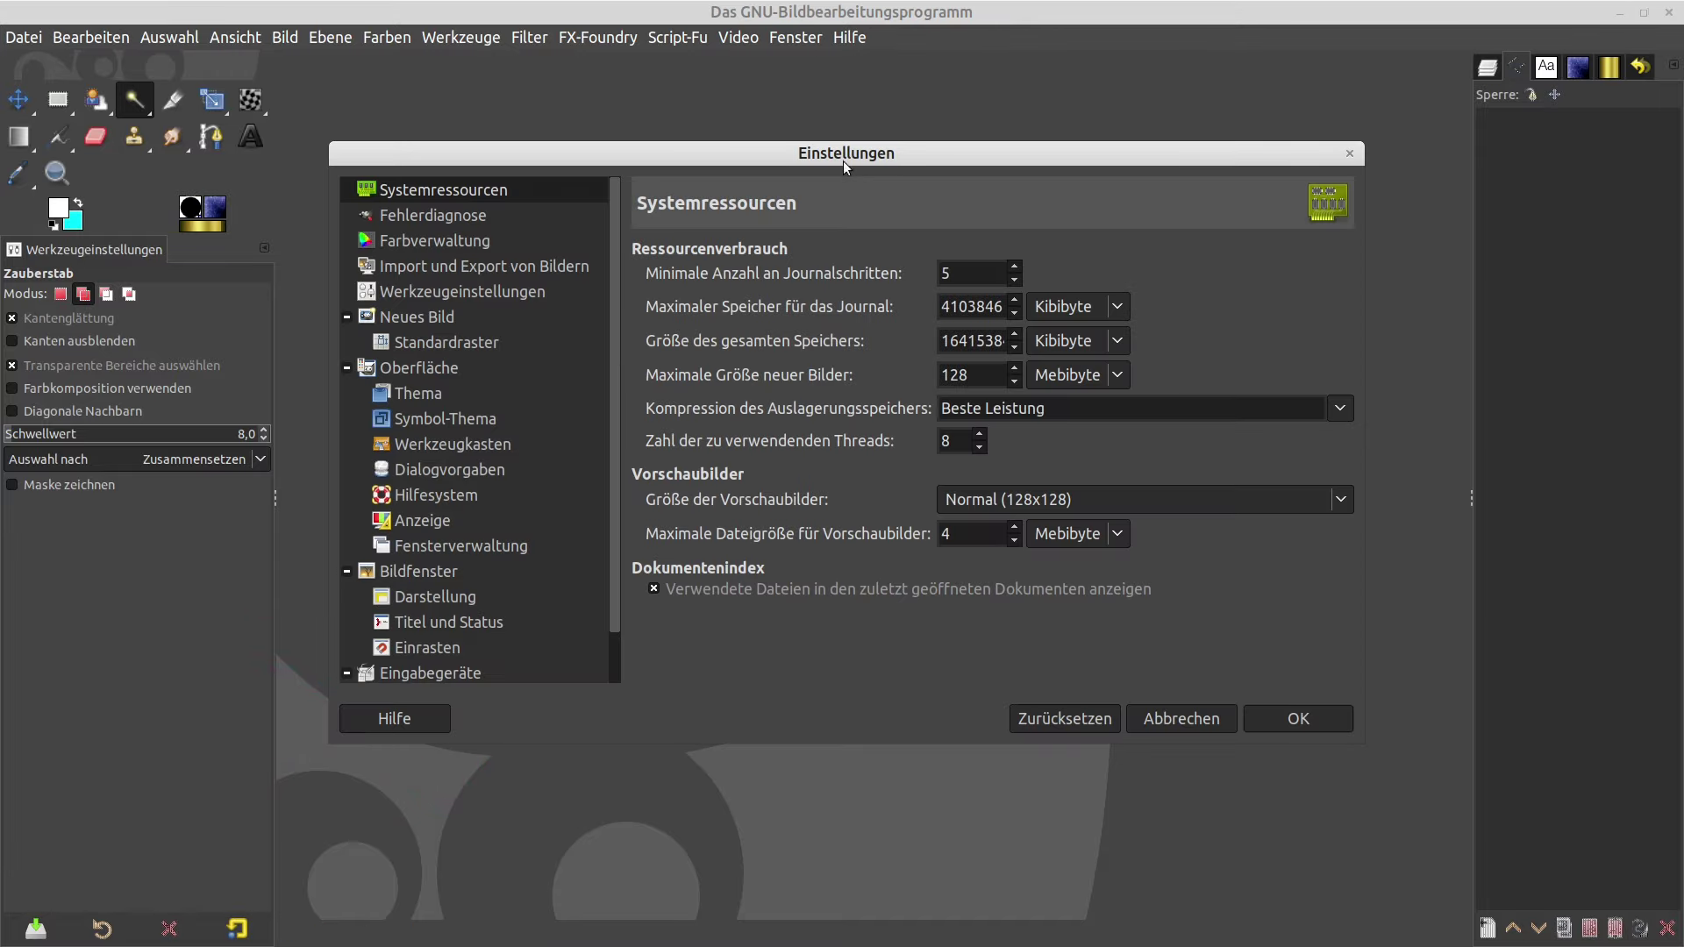
drag(845, 165, 971, 161)
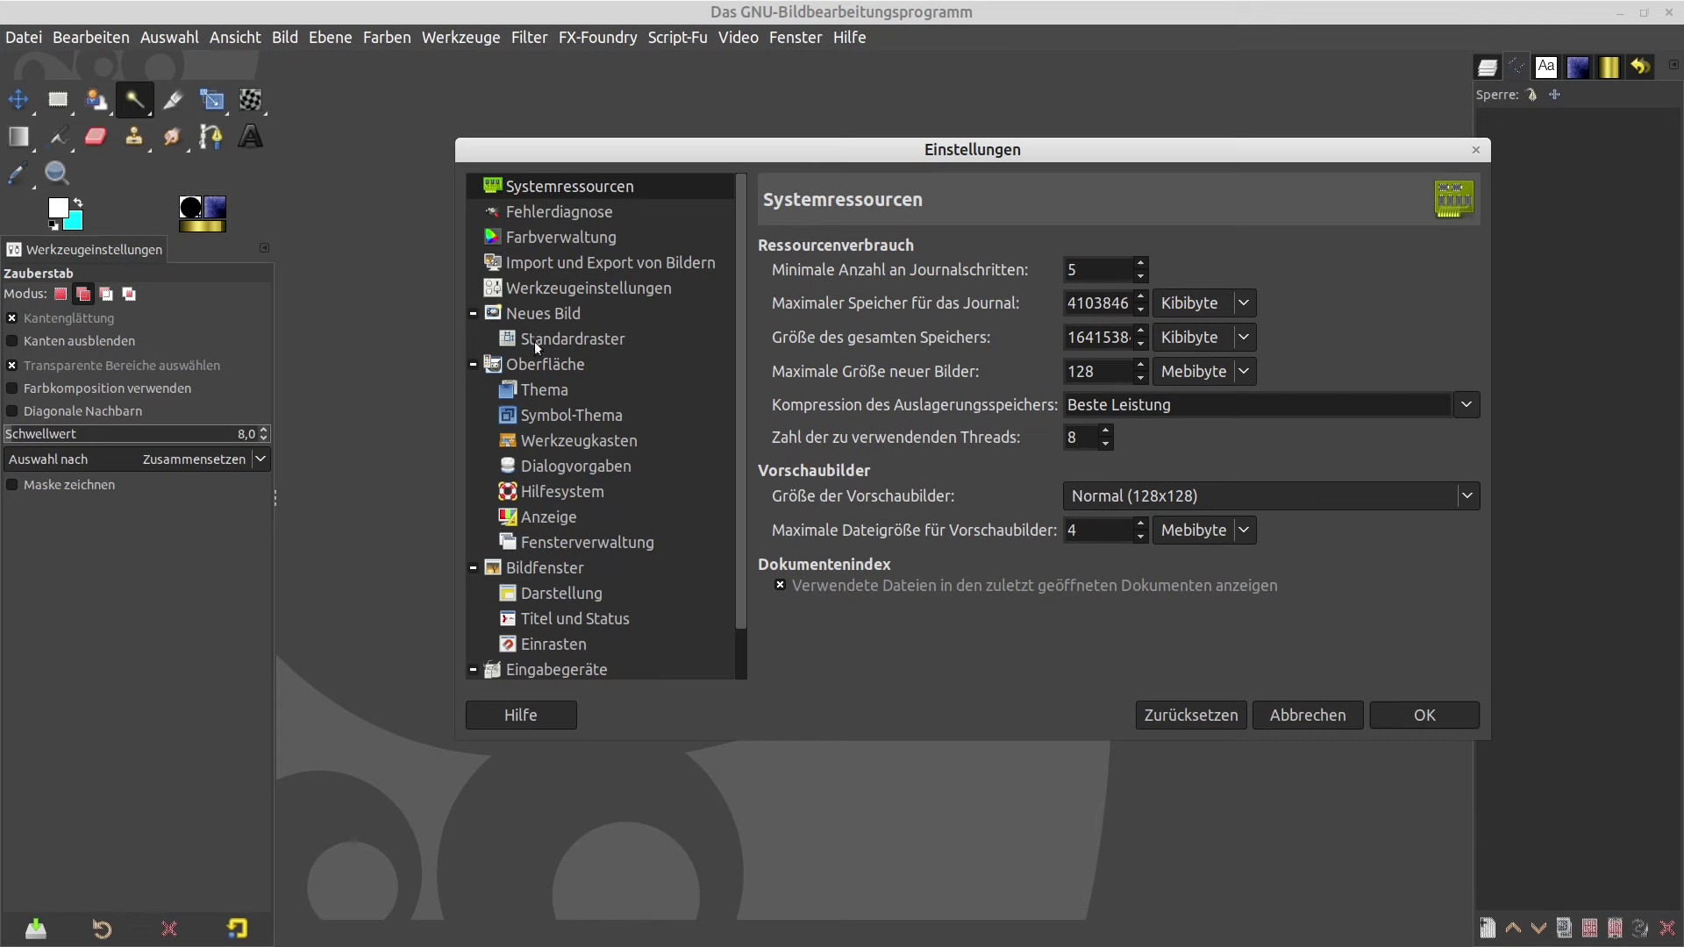
click(544, 364)
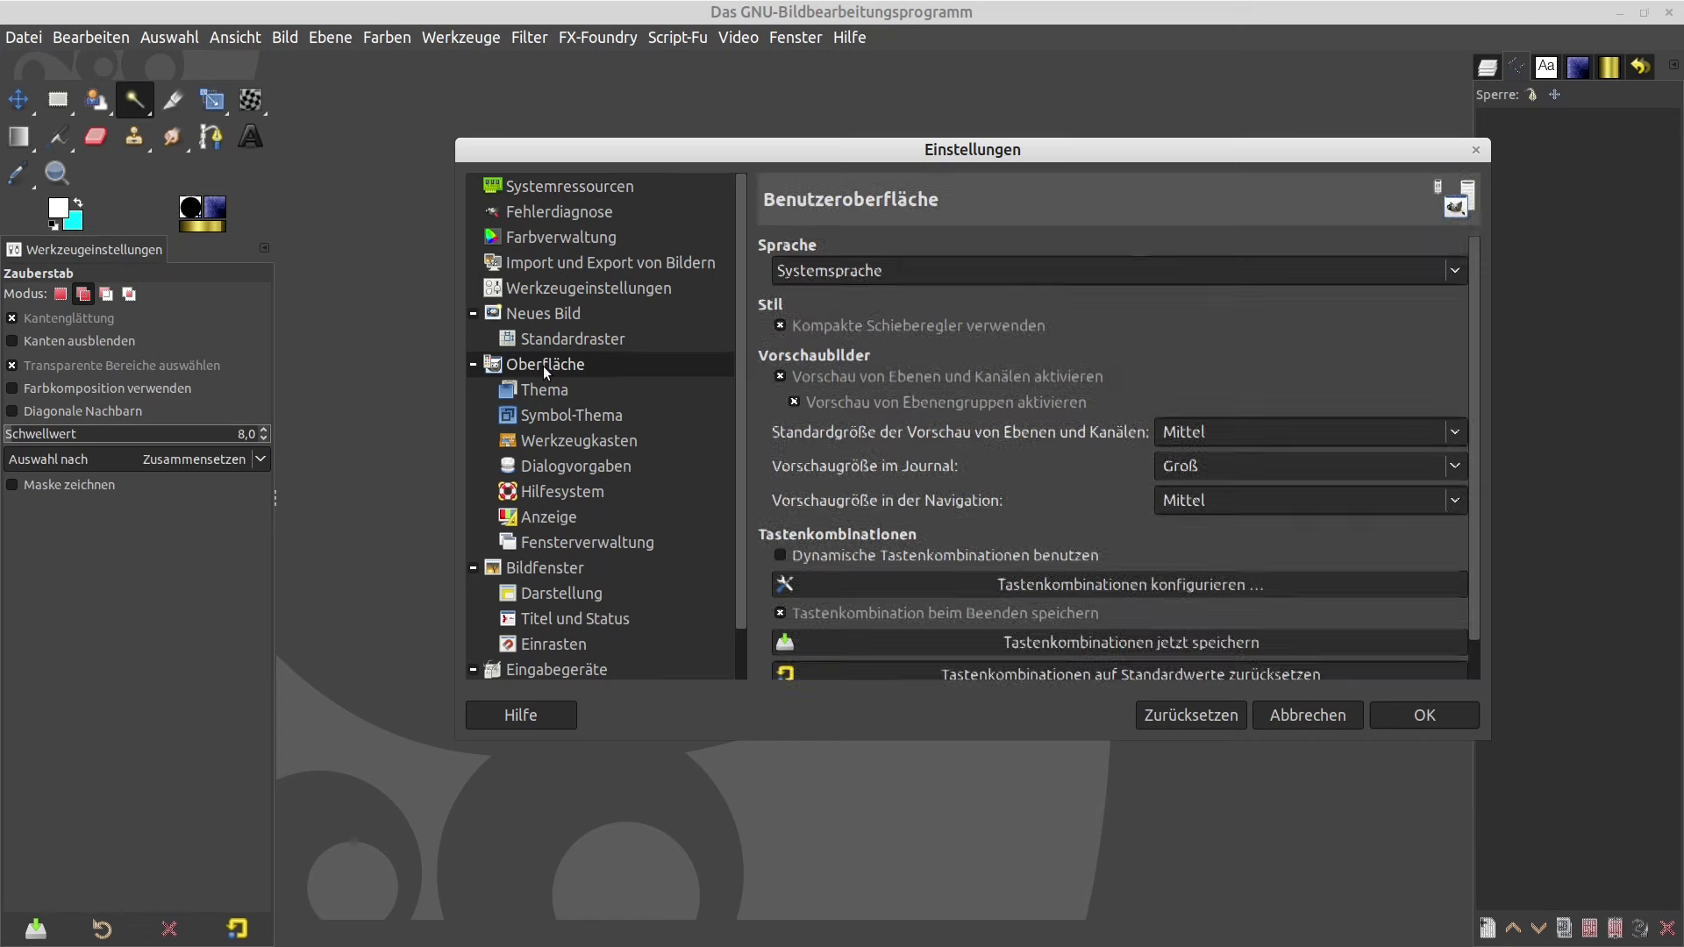
click(473, 314)
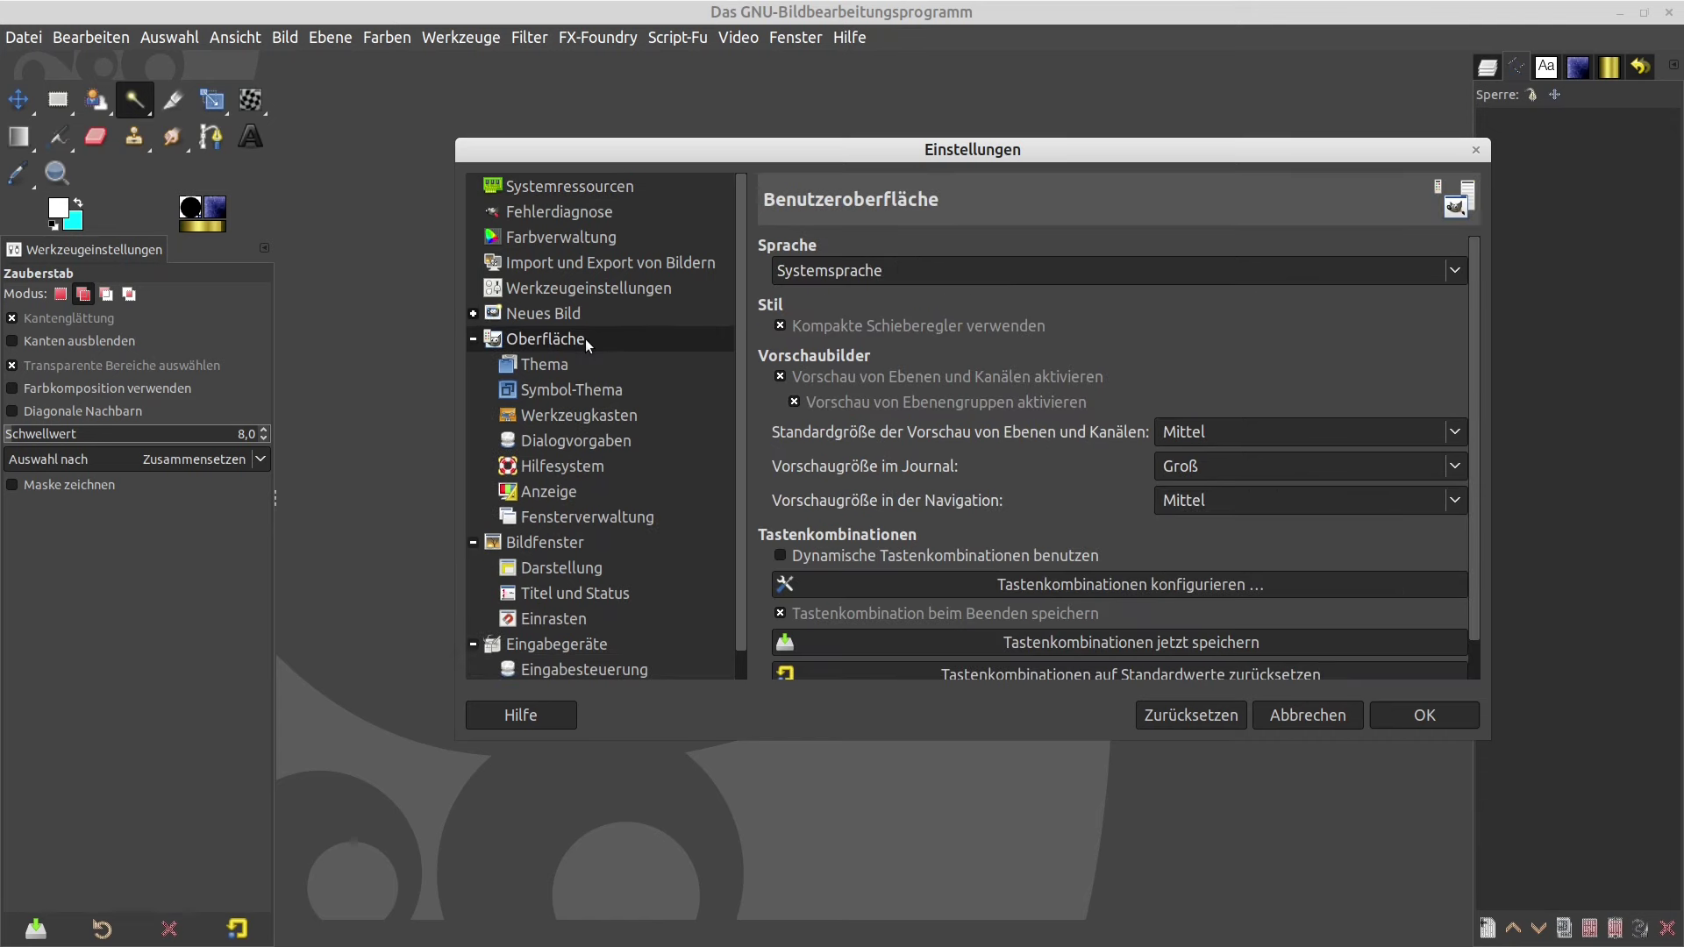
click(571, 369)
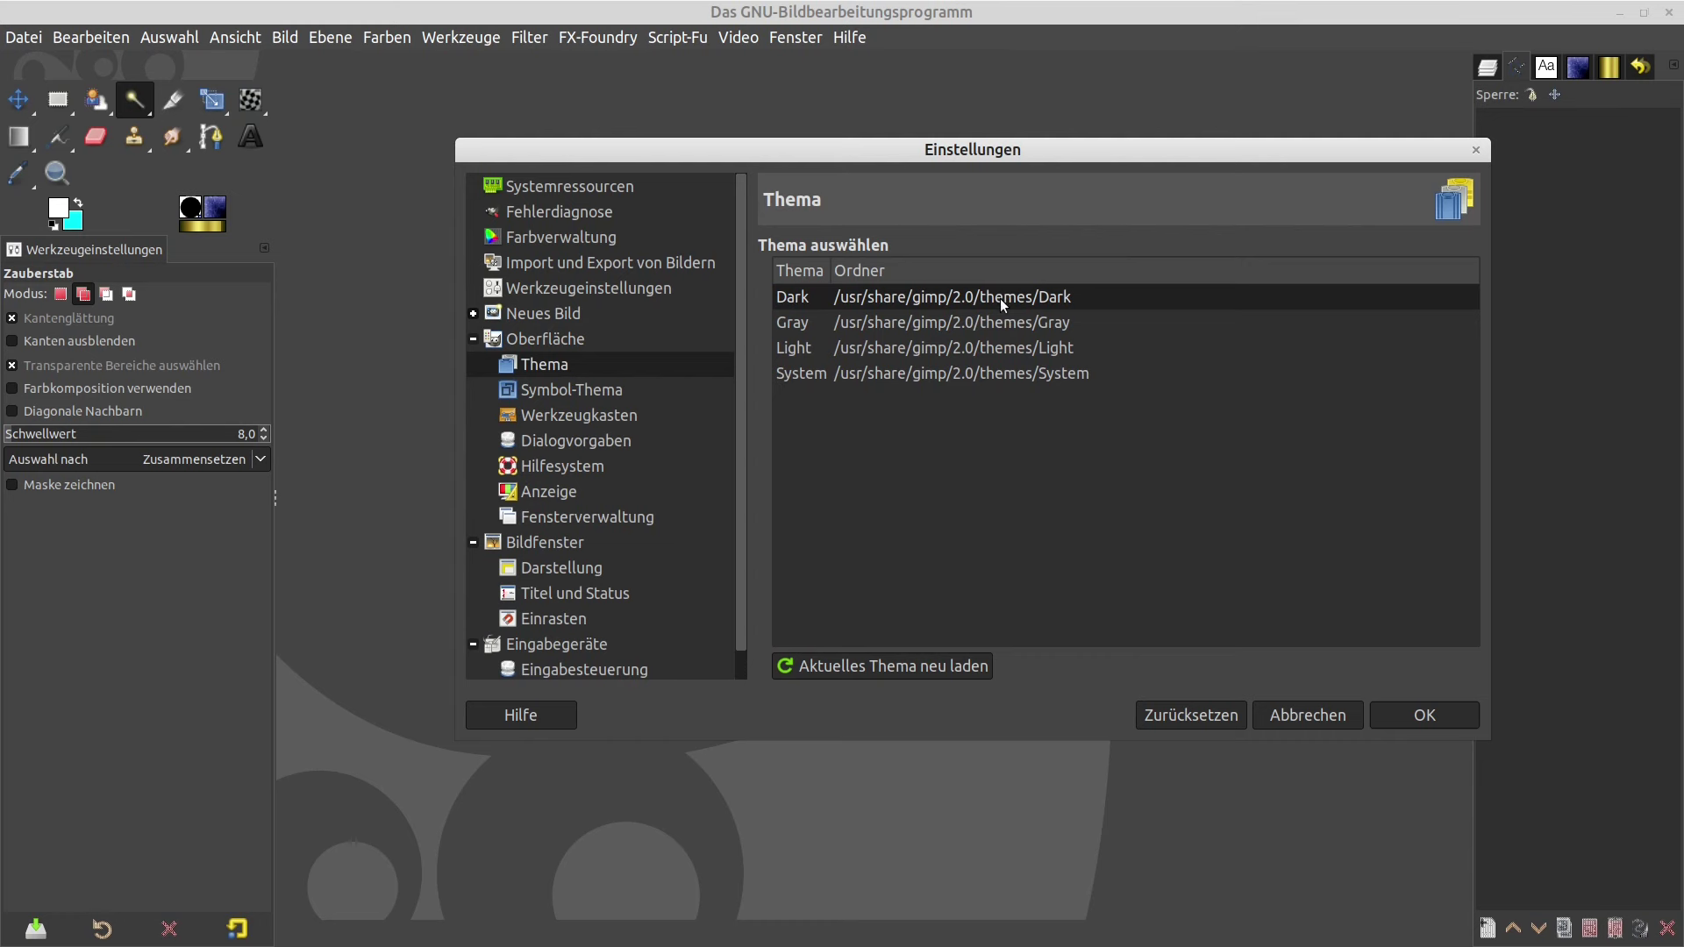
- Preview the Gray, Light and System themes, then settle on the Dark theme
click(840, 324)
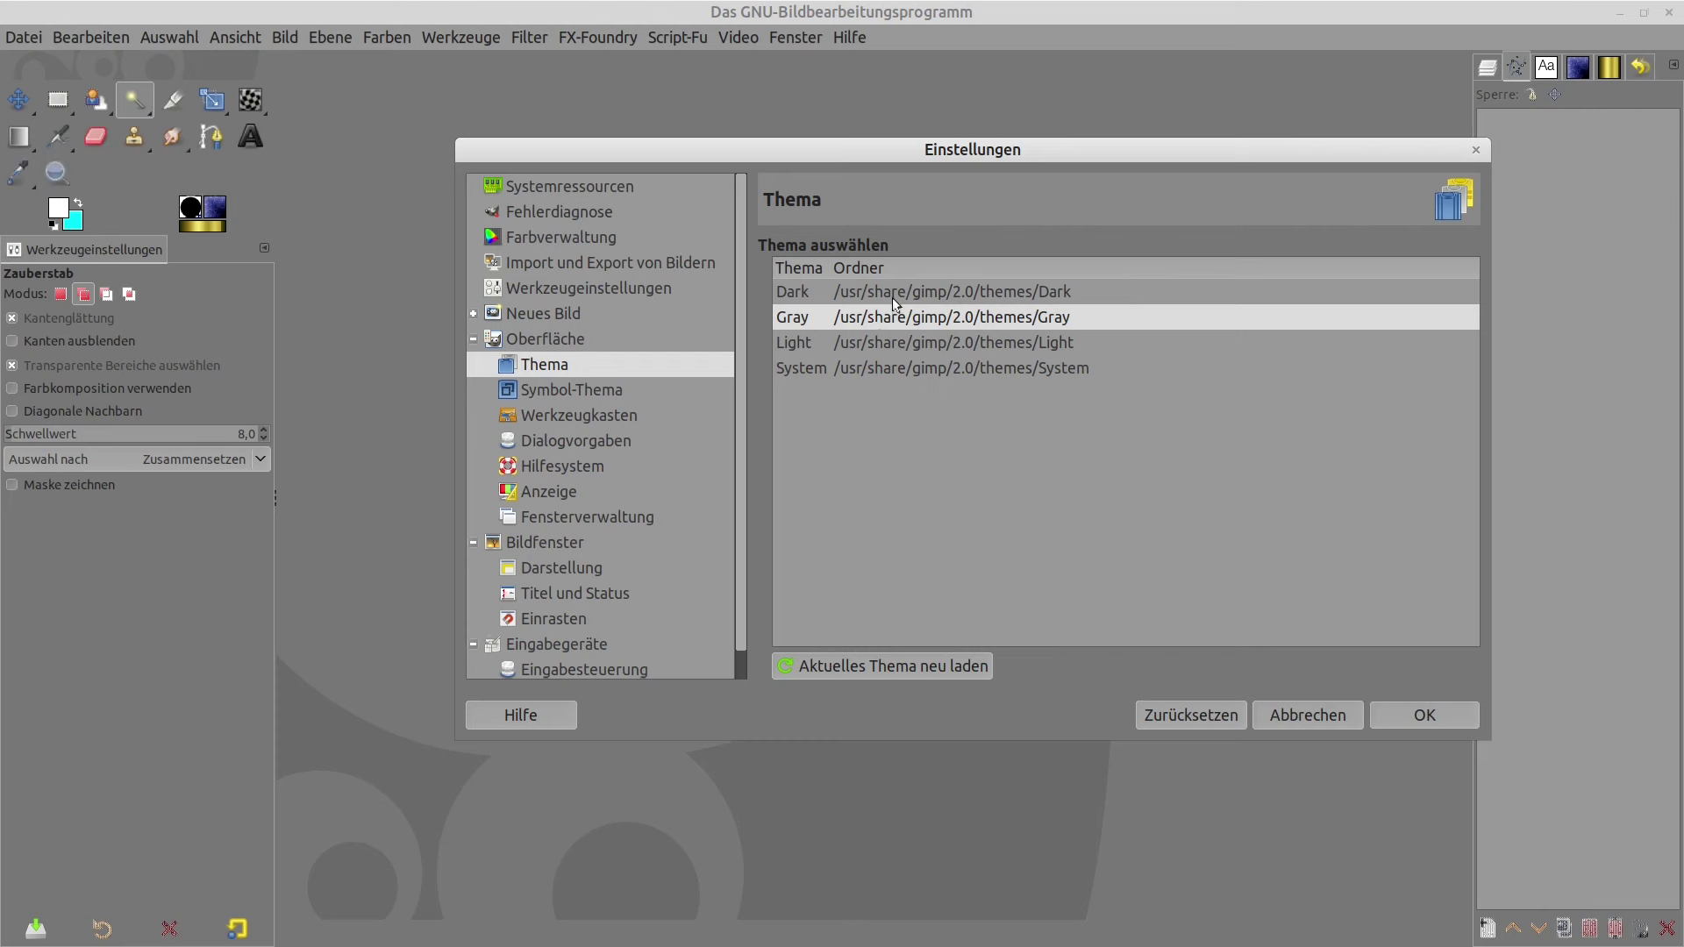
click(871, 347)
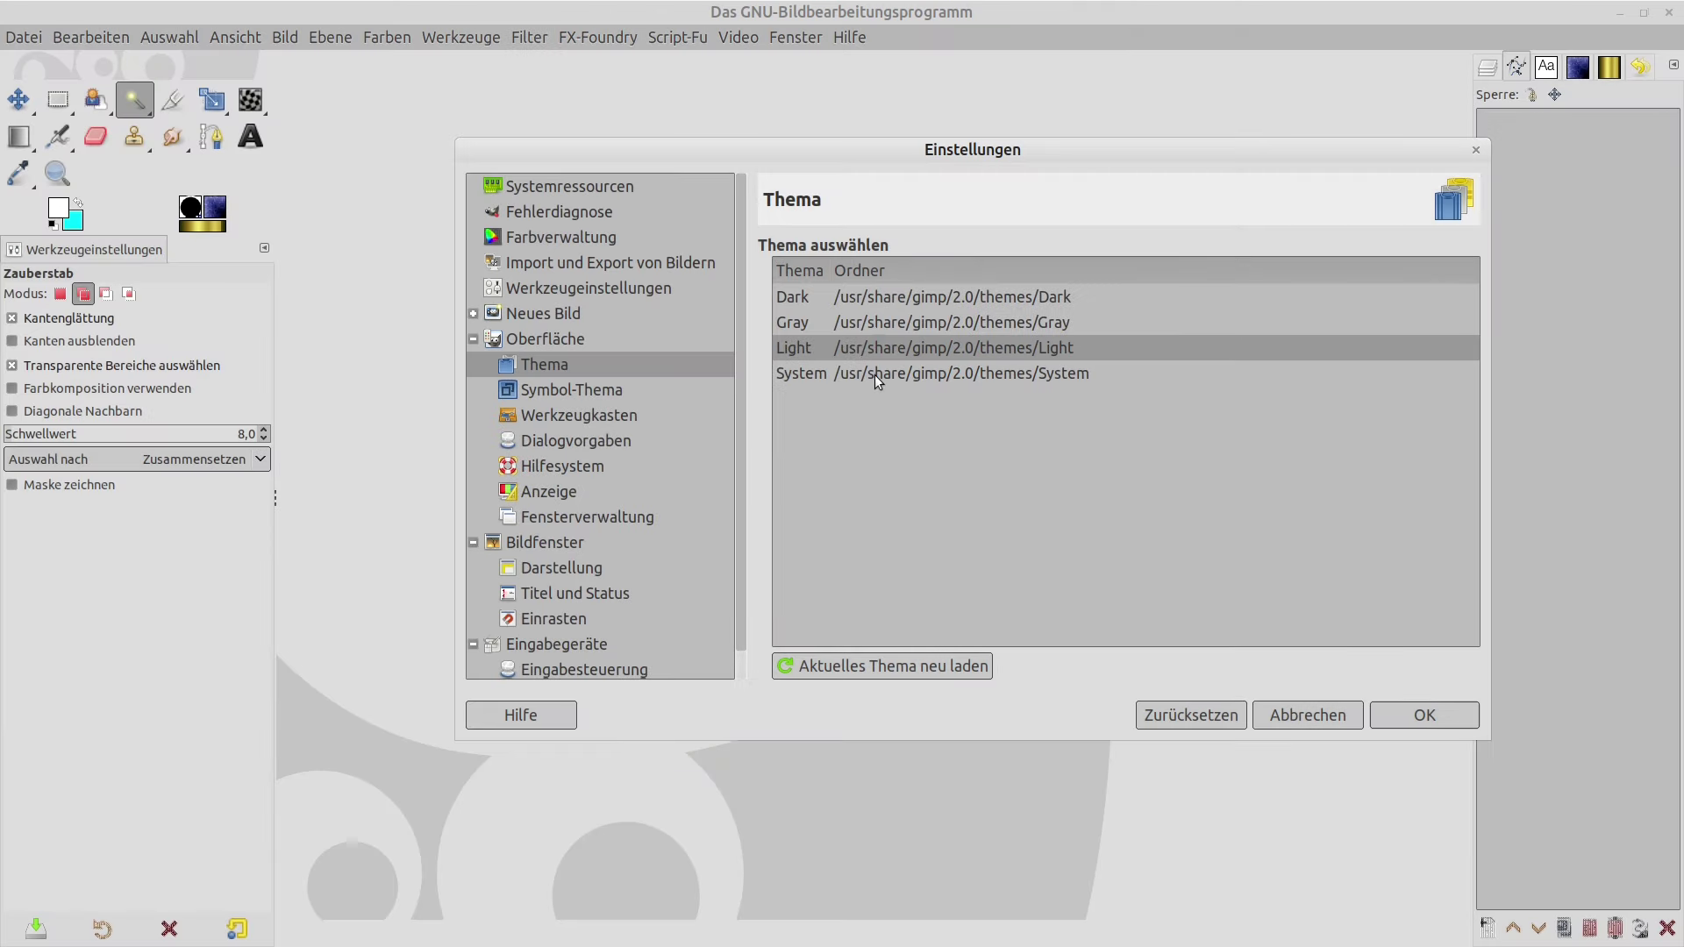
click(876, 375)
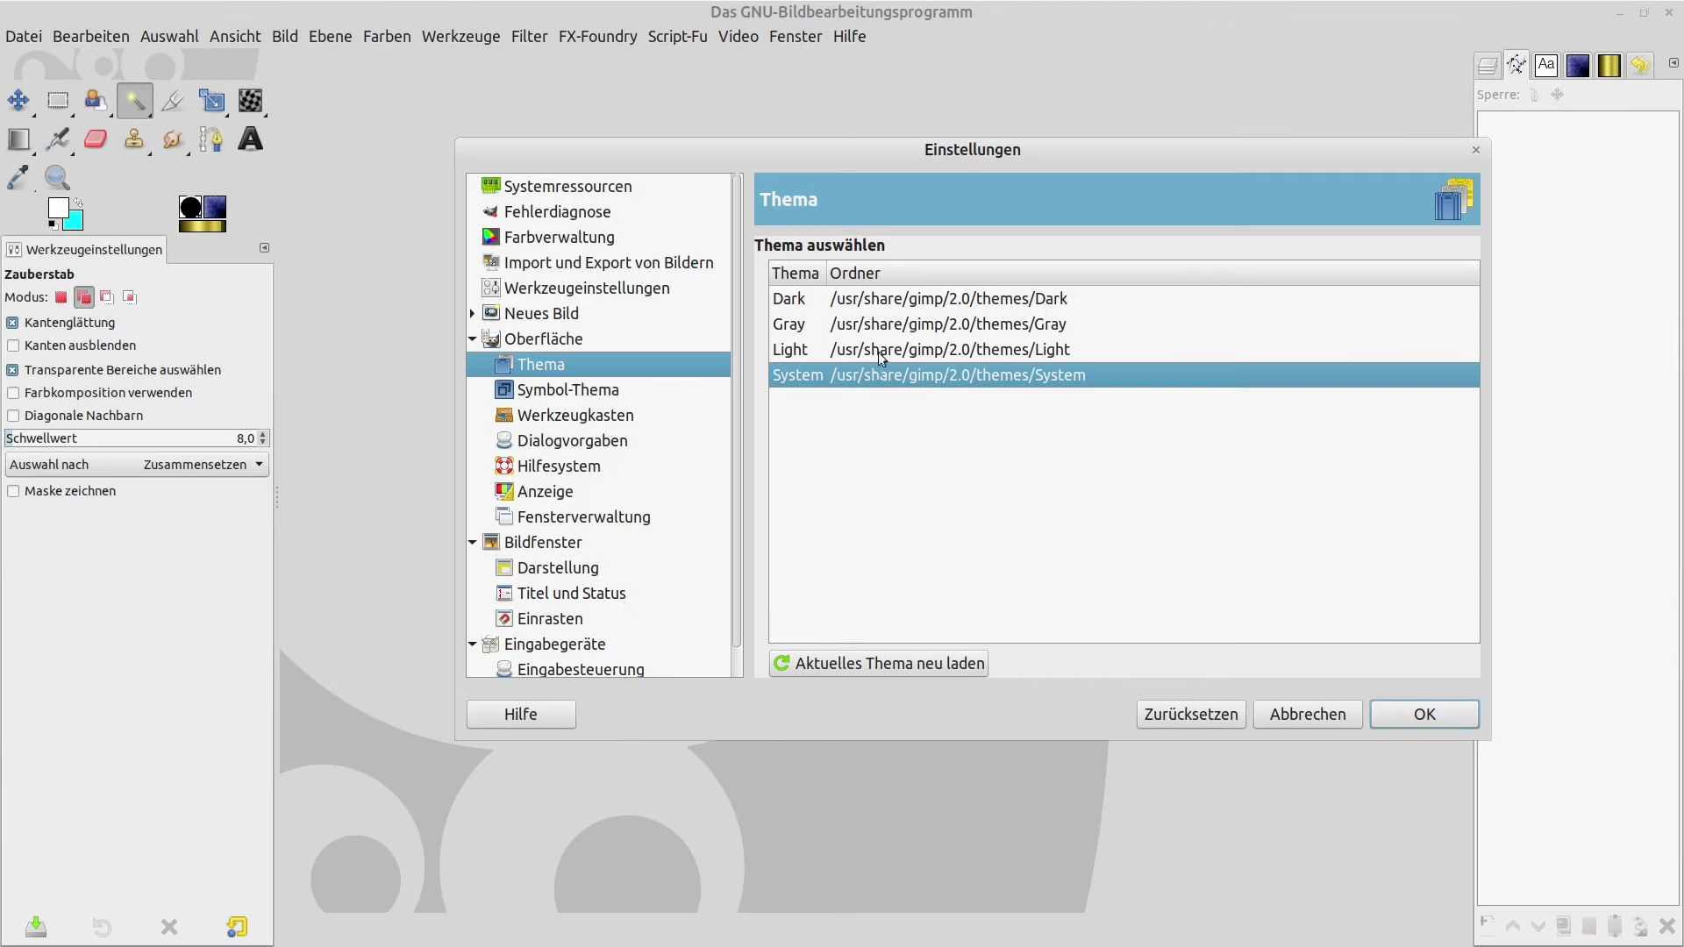
click(1003, 300)
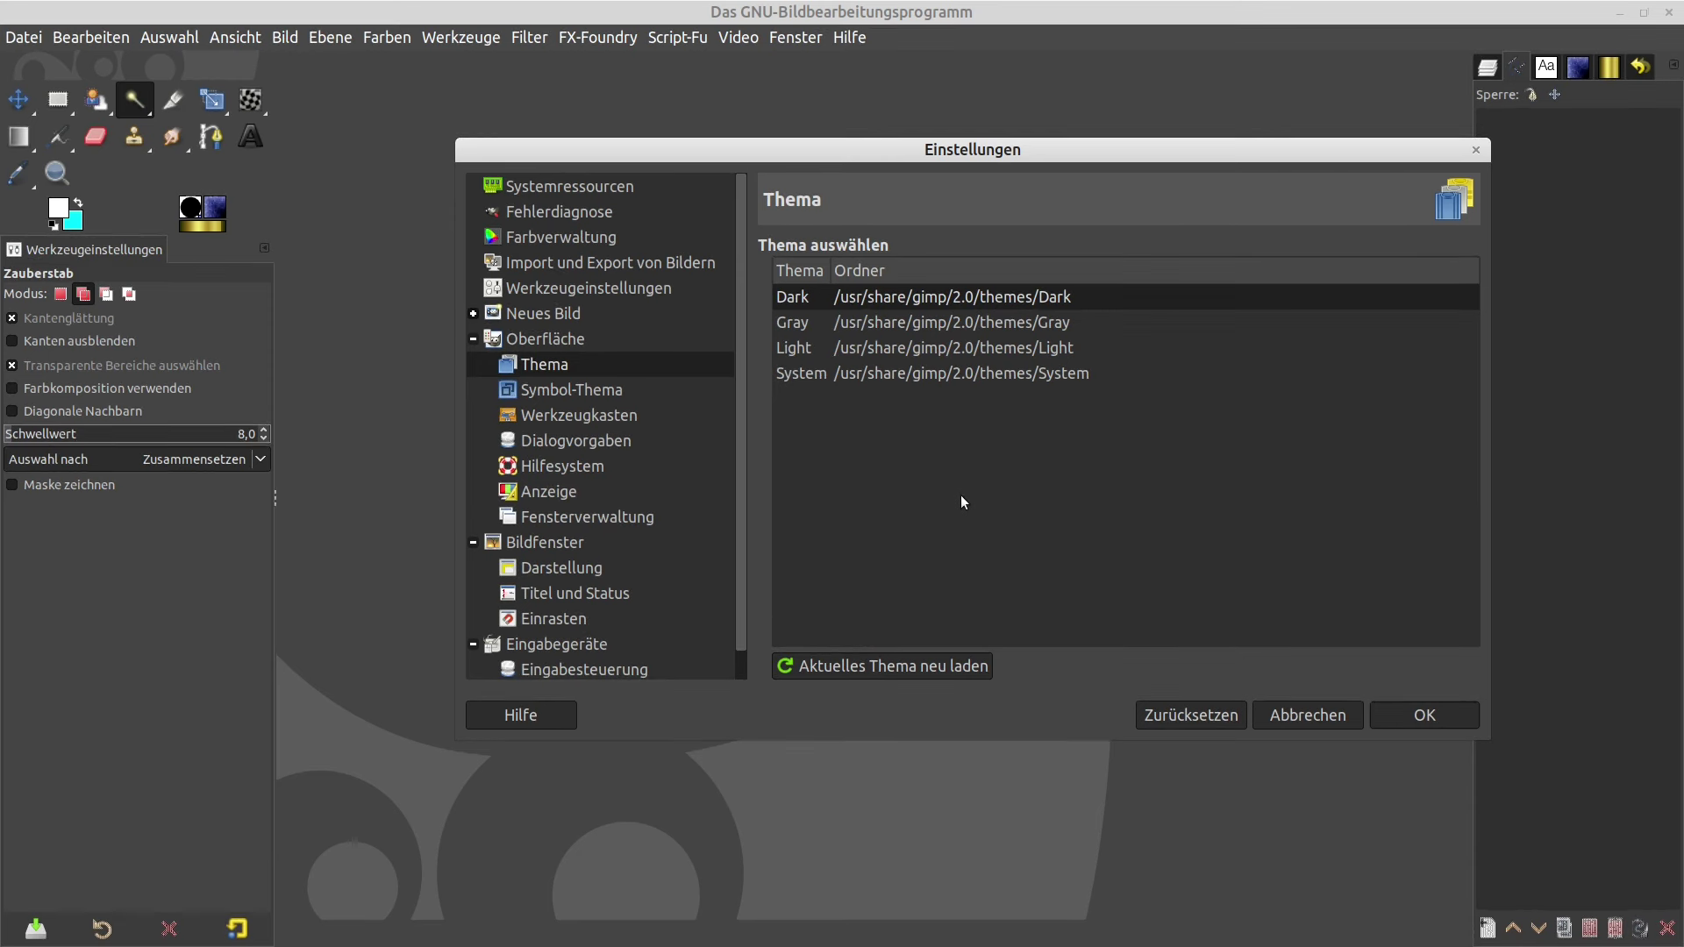
click(554, 416)
- Go to the Icon Theme settings and adjust the interface icon size
click(564, 388)
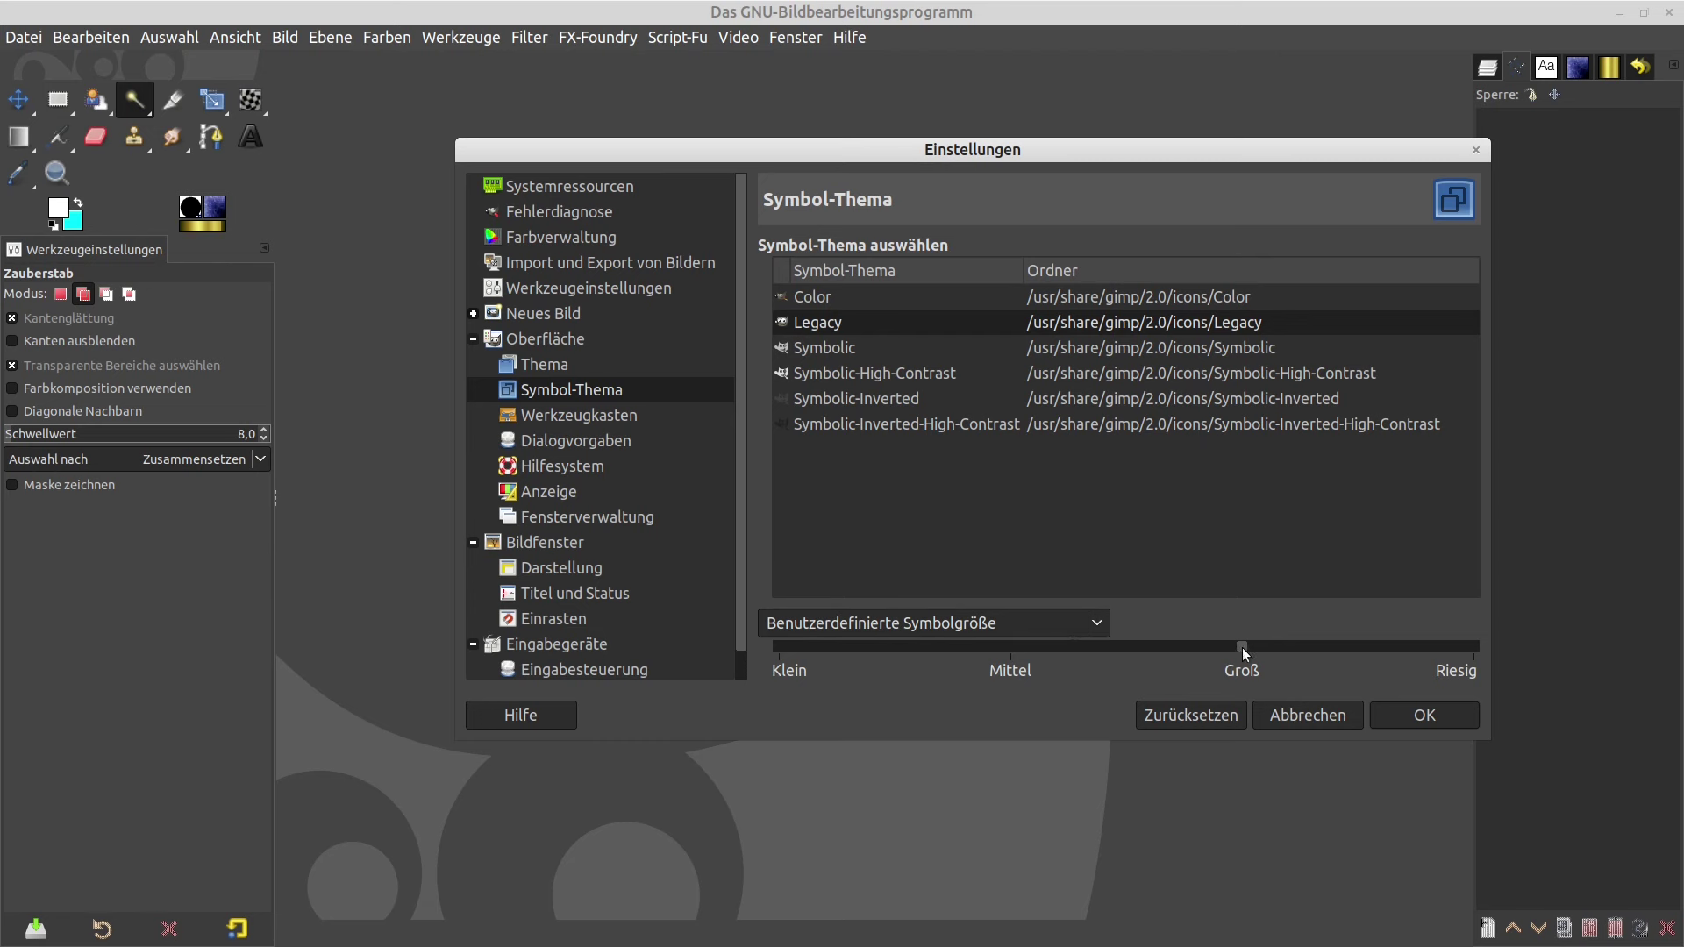
click(1096, 623)
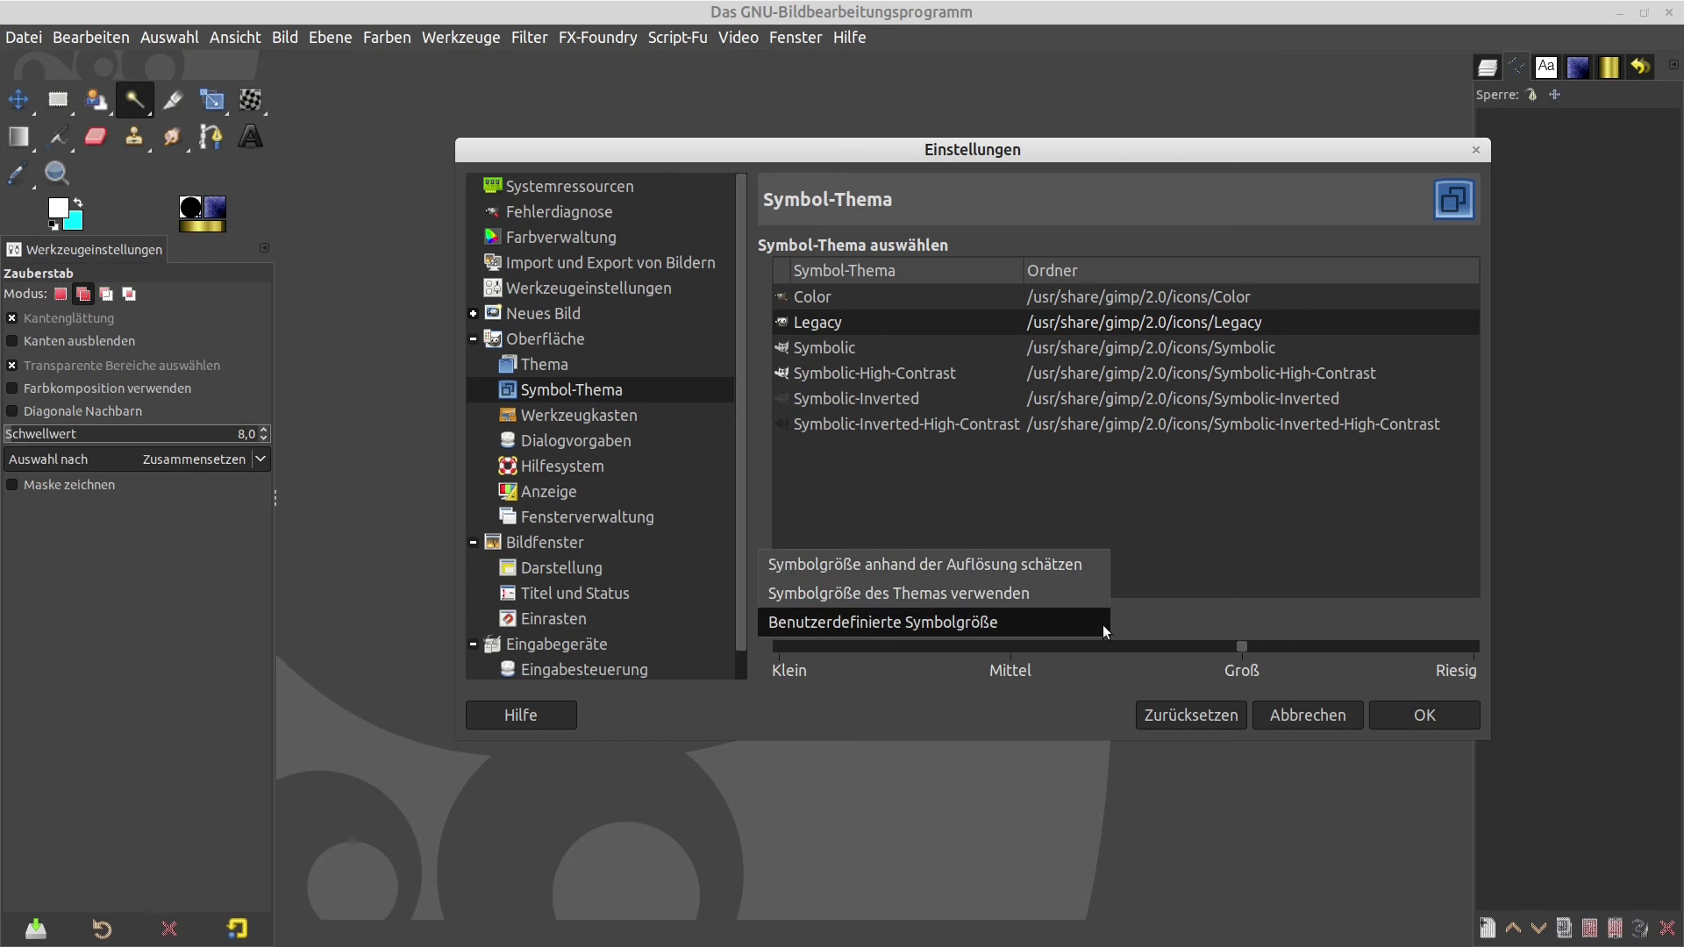
click(1102, 628)
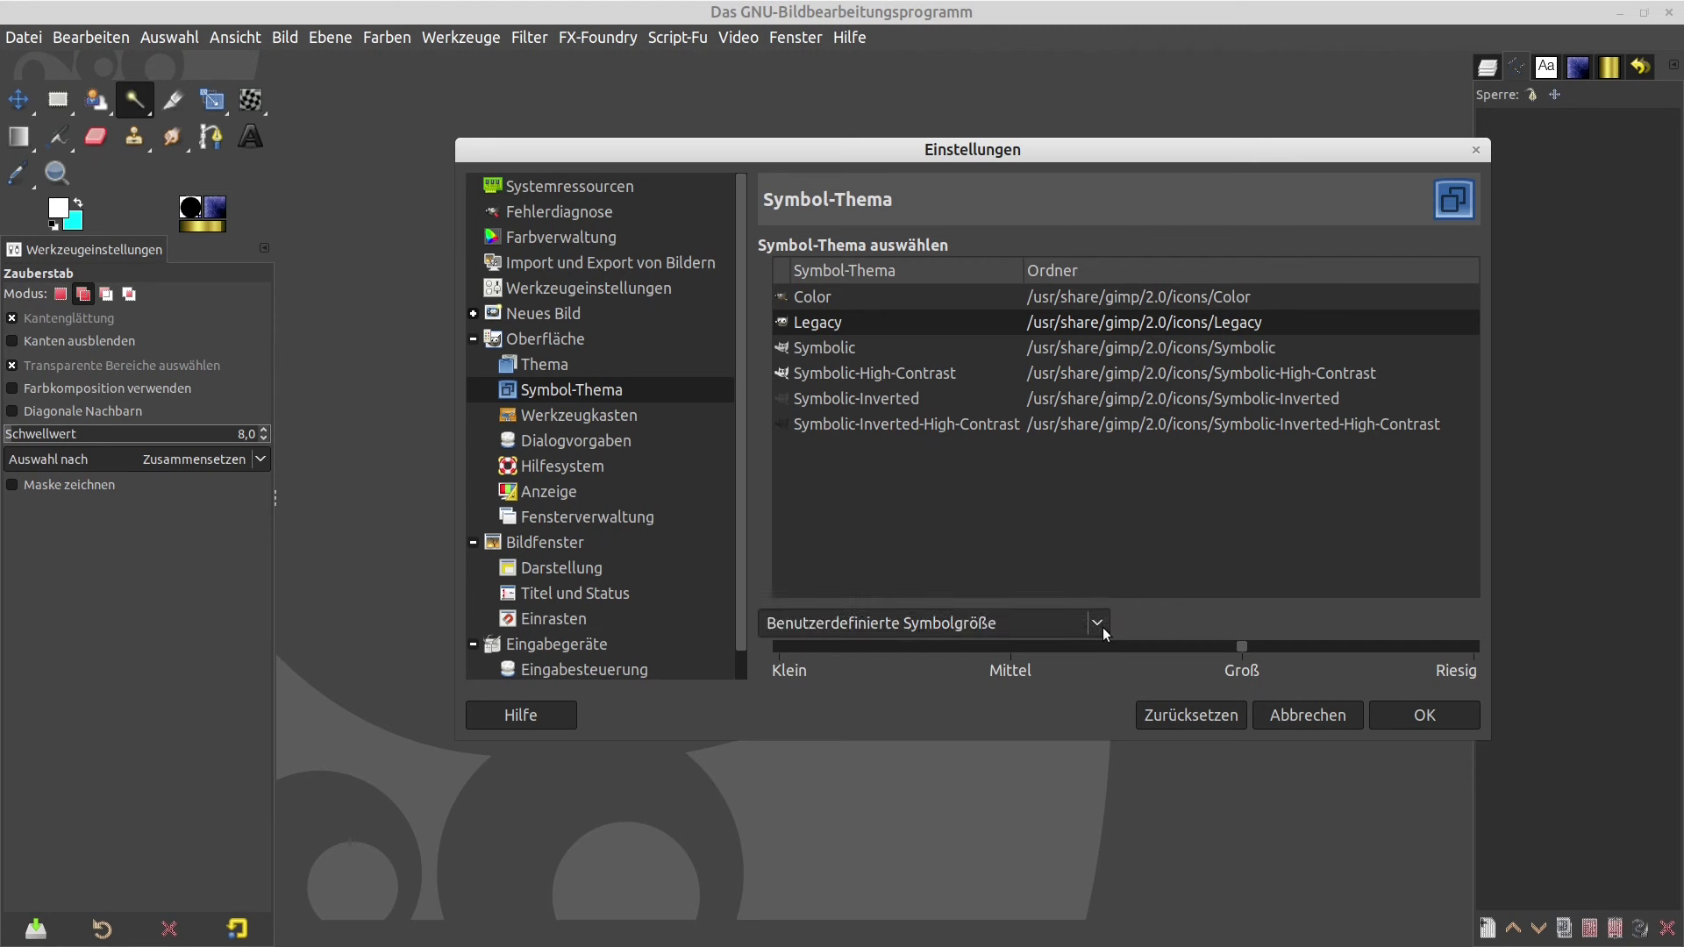
drag(1242, 647, 780, 647)
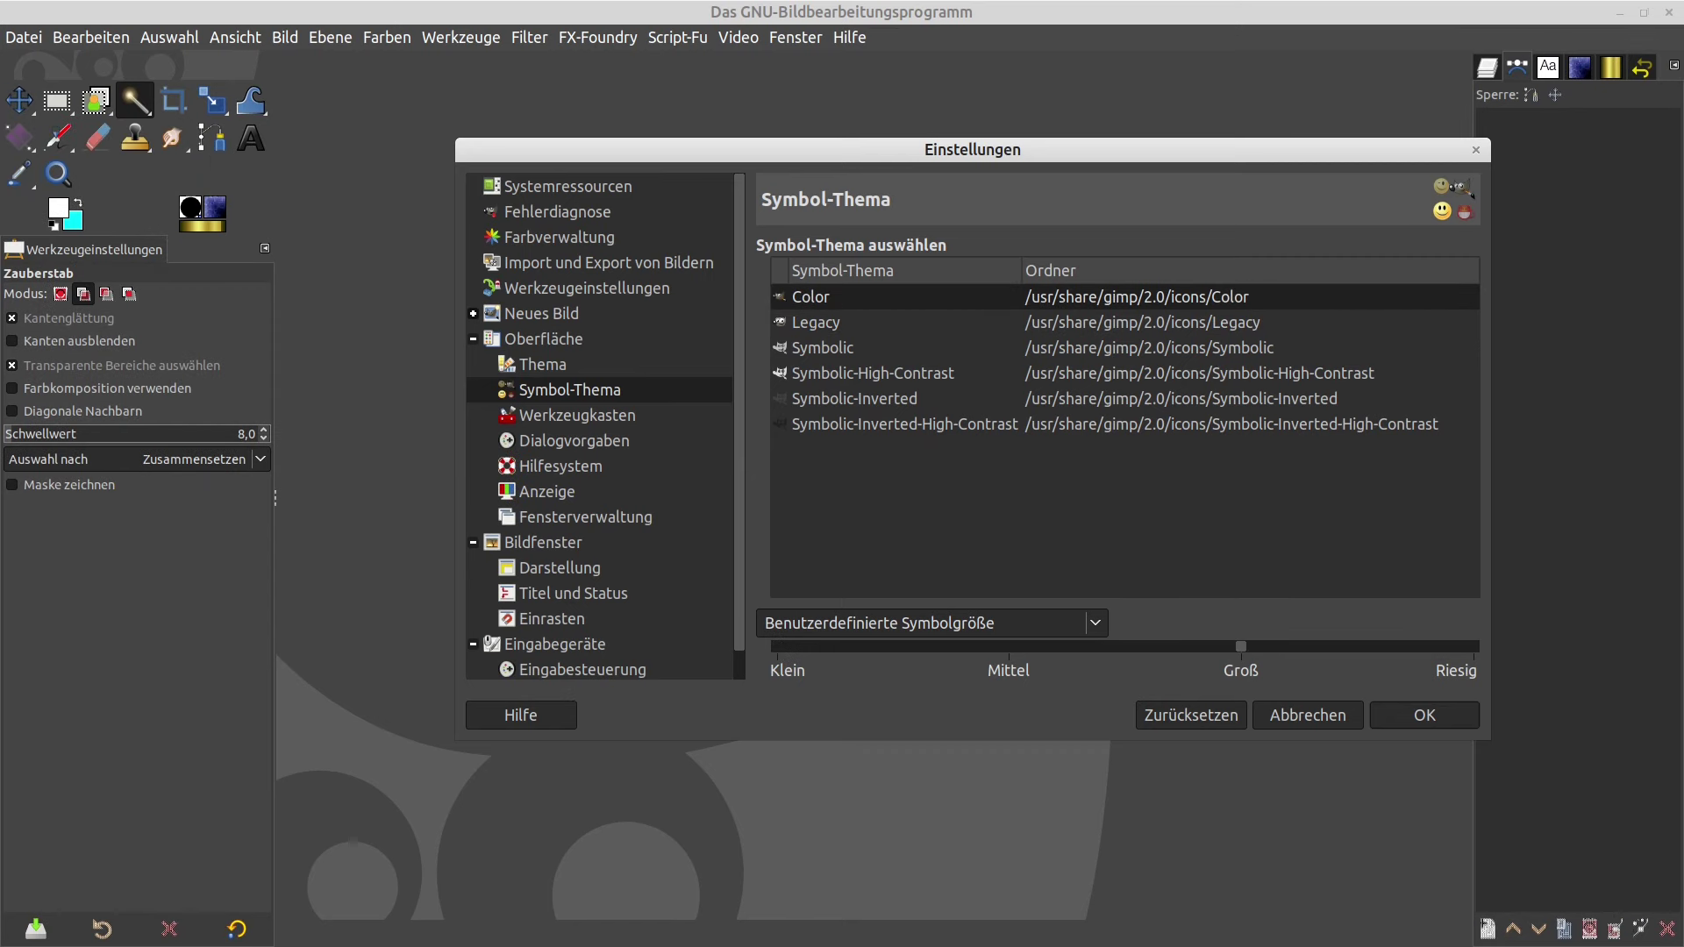
- Preview the Symbolic-High-Contrast and Symbolic icon themes, then apply Legacy with OK
click(824, 373)
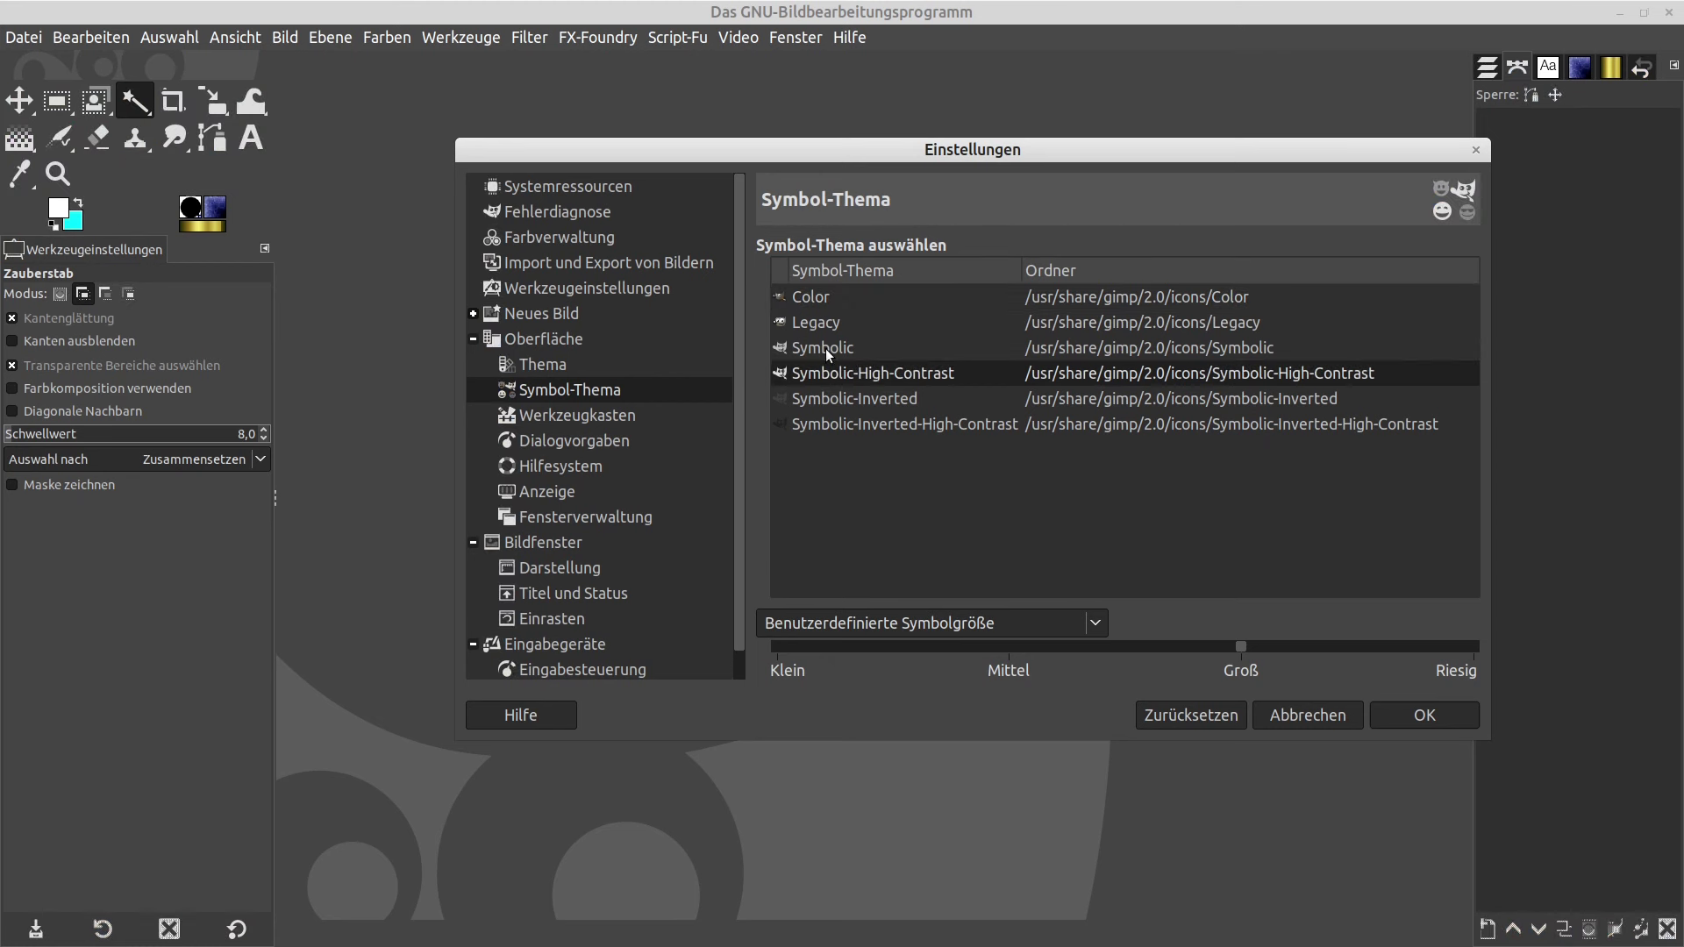
click(825, 349)
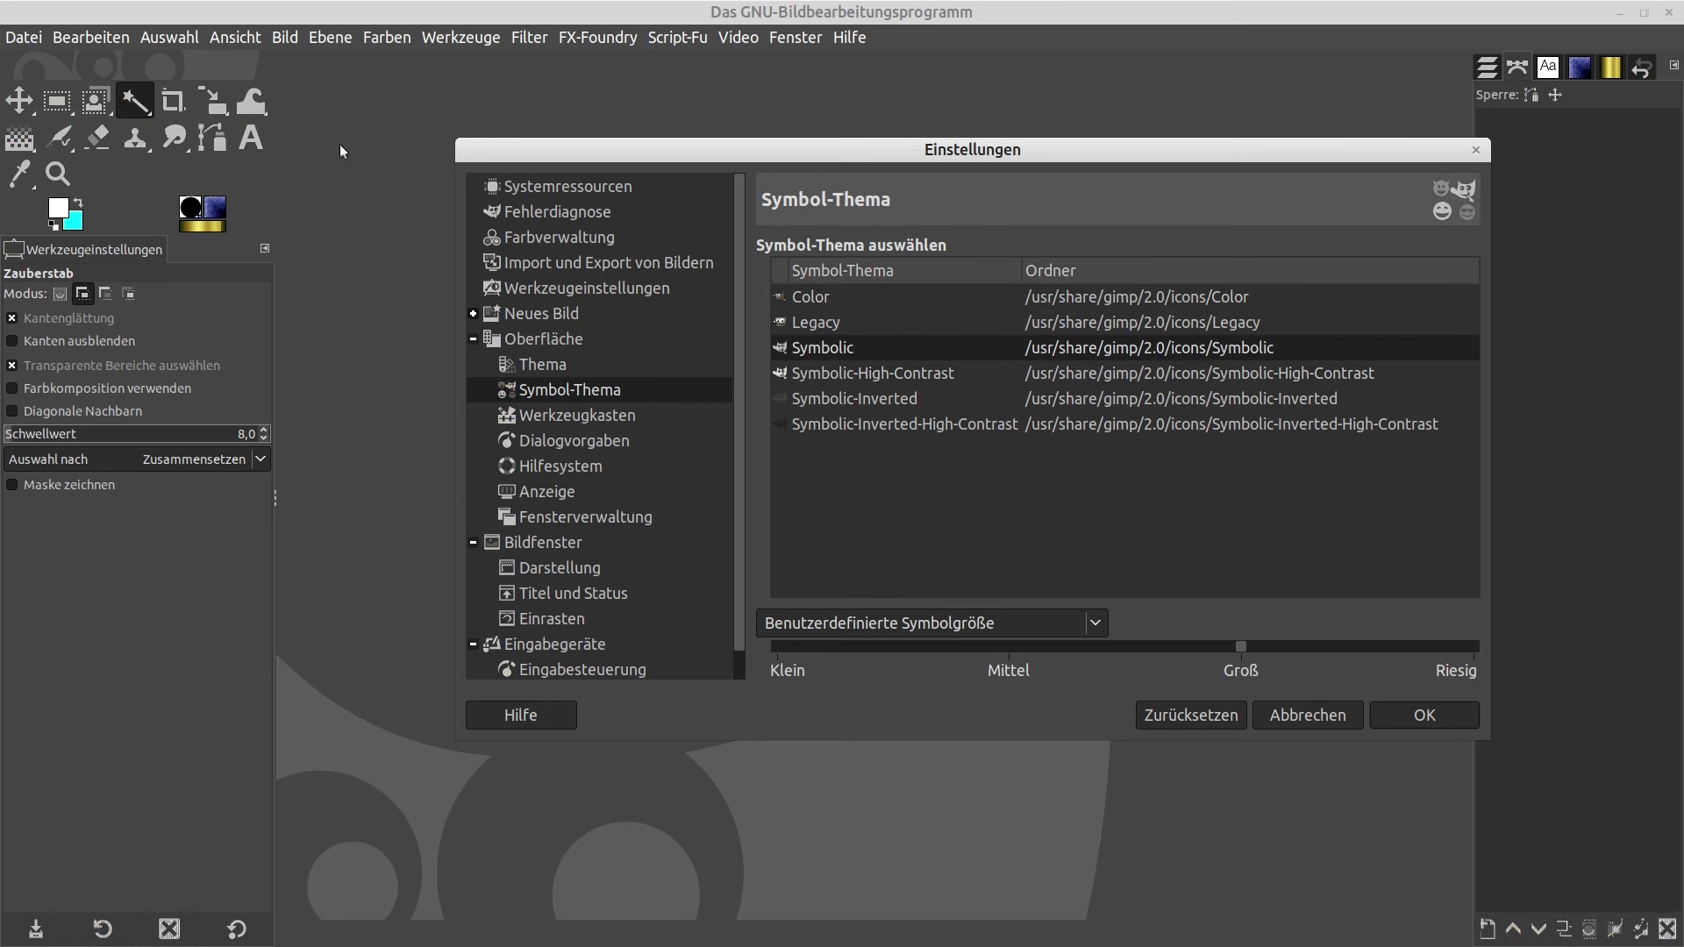
click(809, 323)
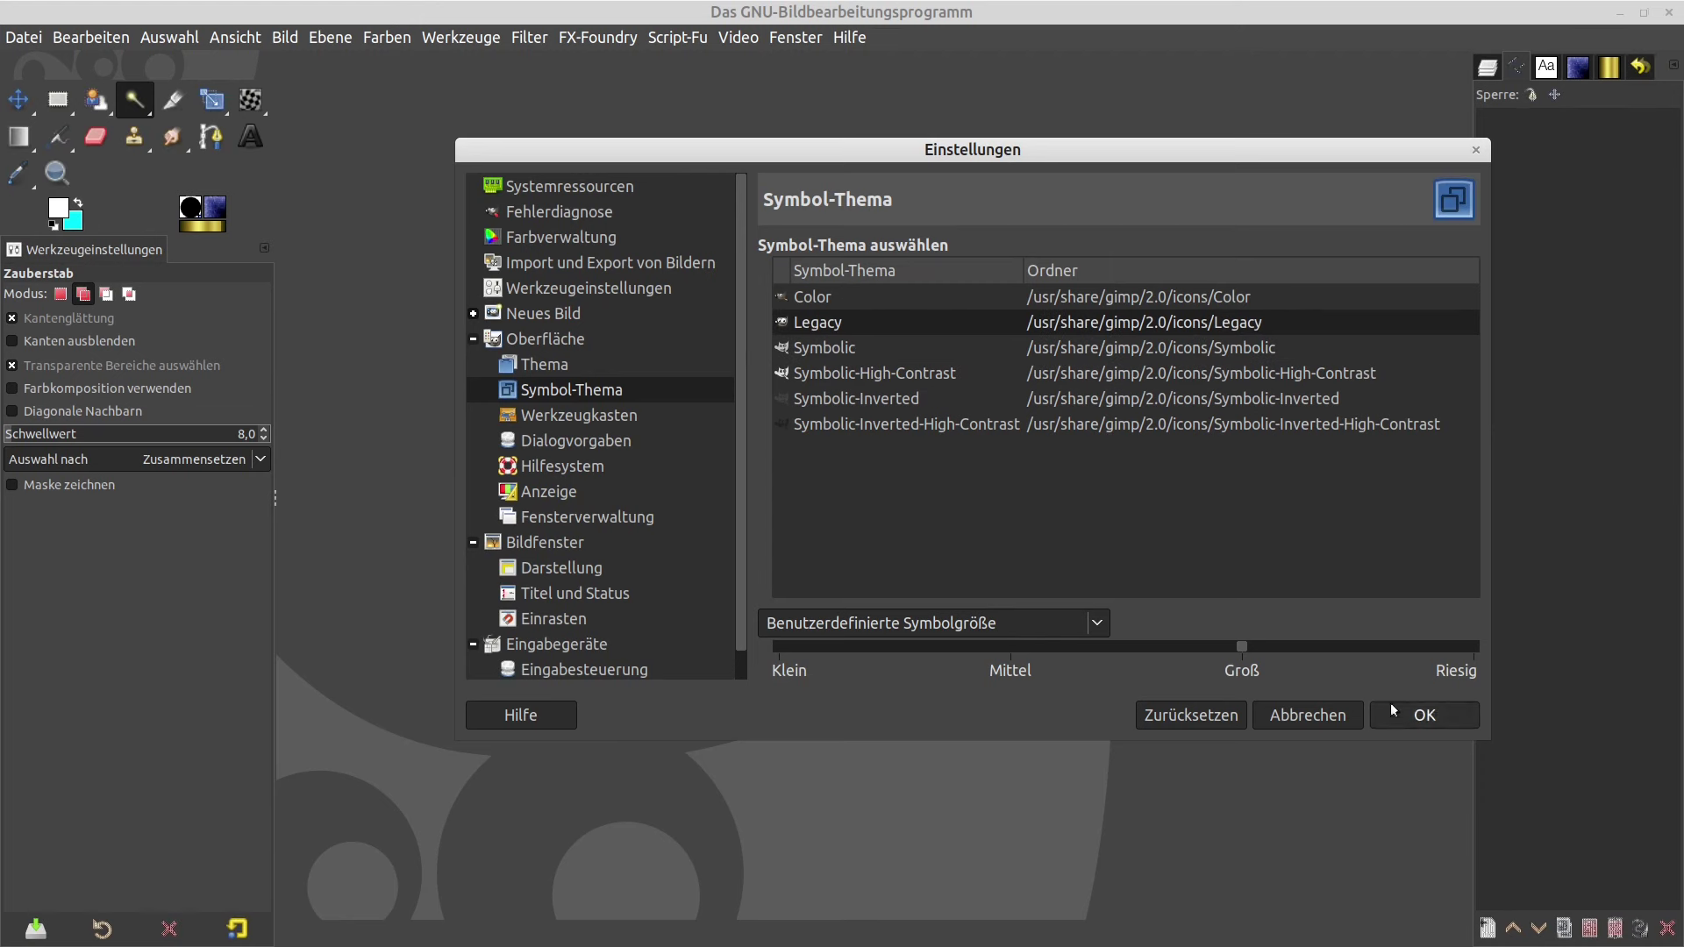
click(1419, 717)
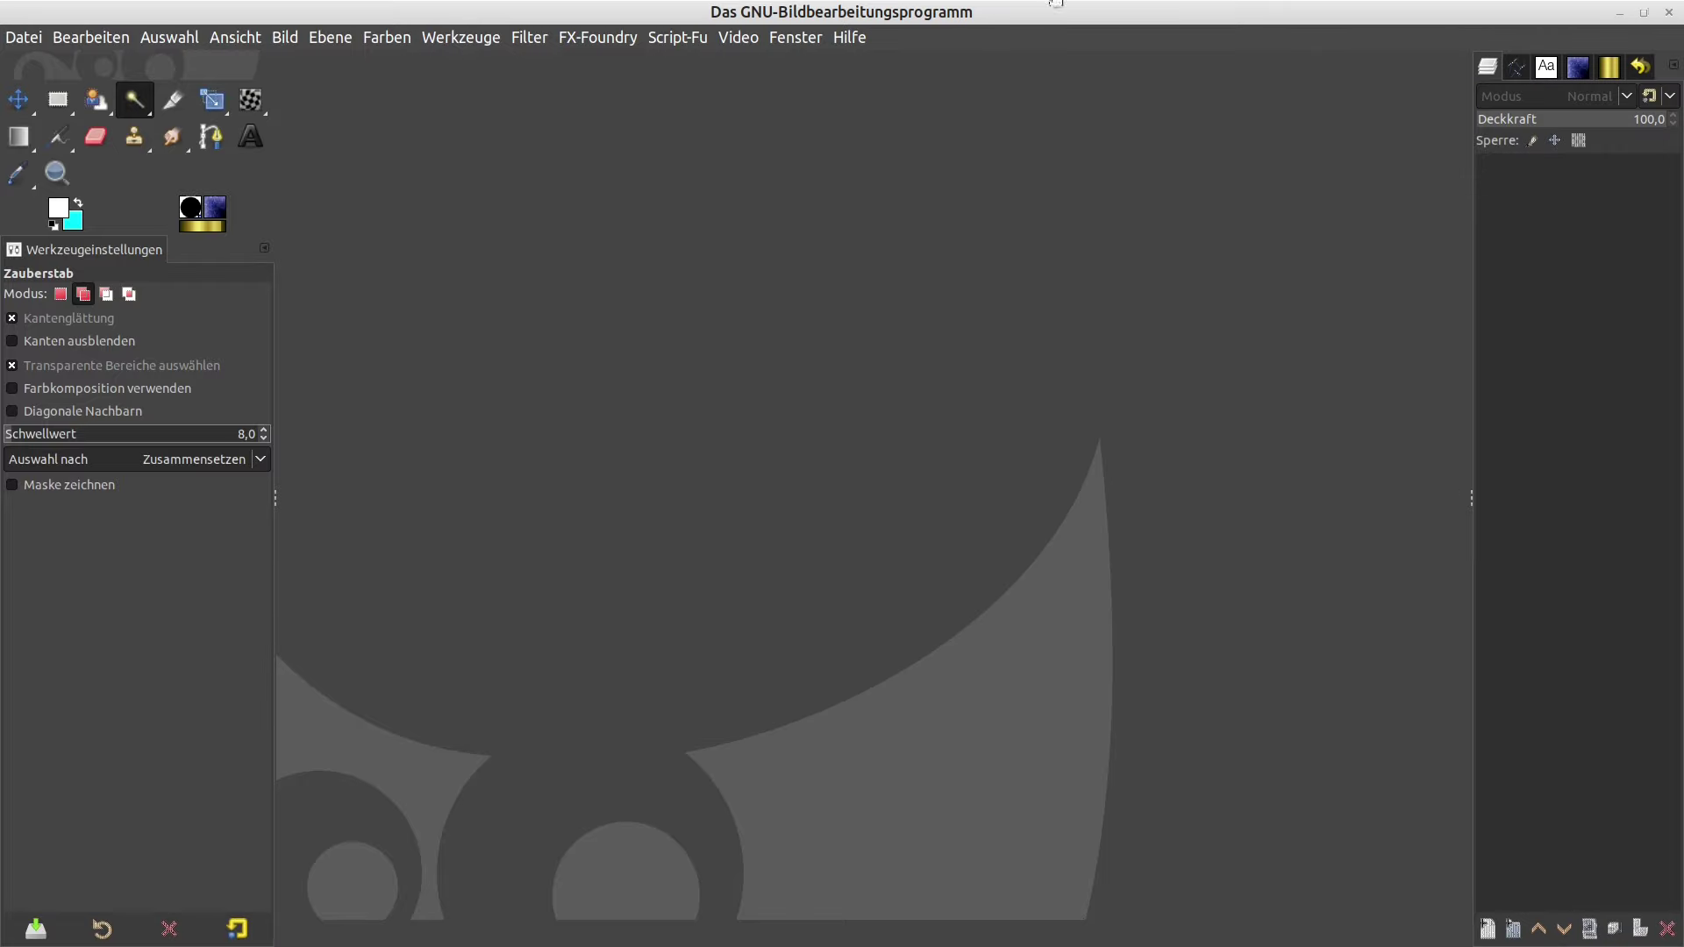
- Restore GIMP to a smaller window, move it aside, and open the Bilder folder
drag(1056, 3, 1080, 92)
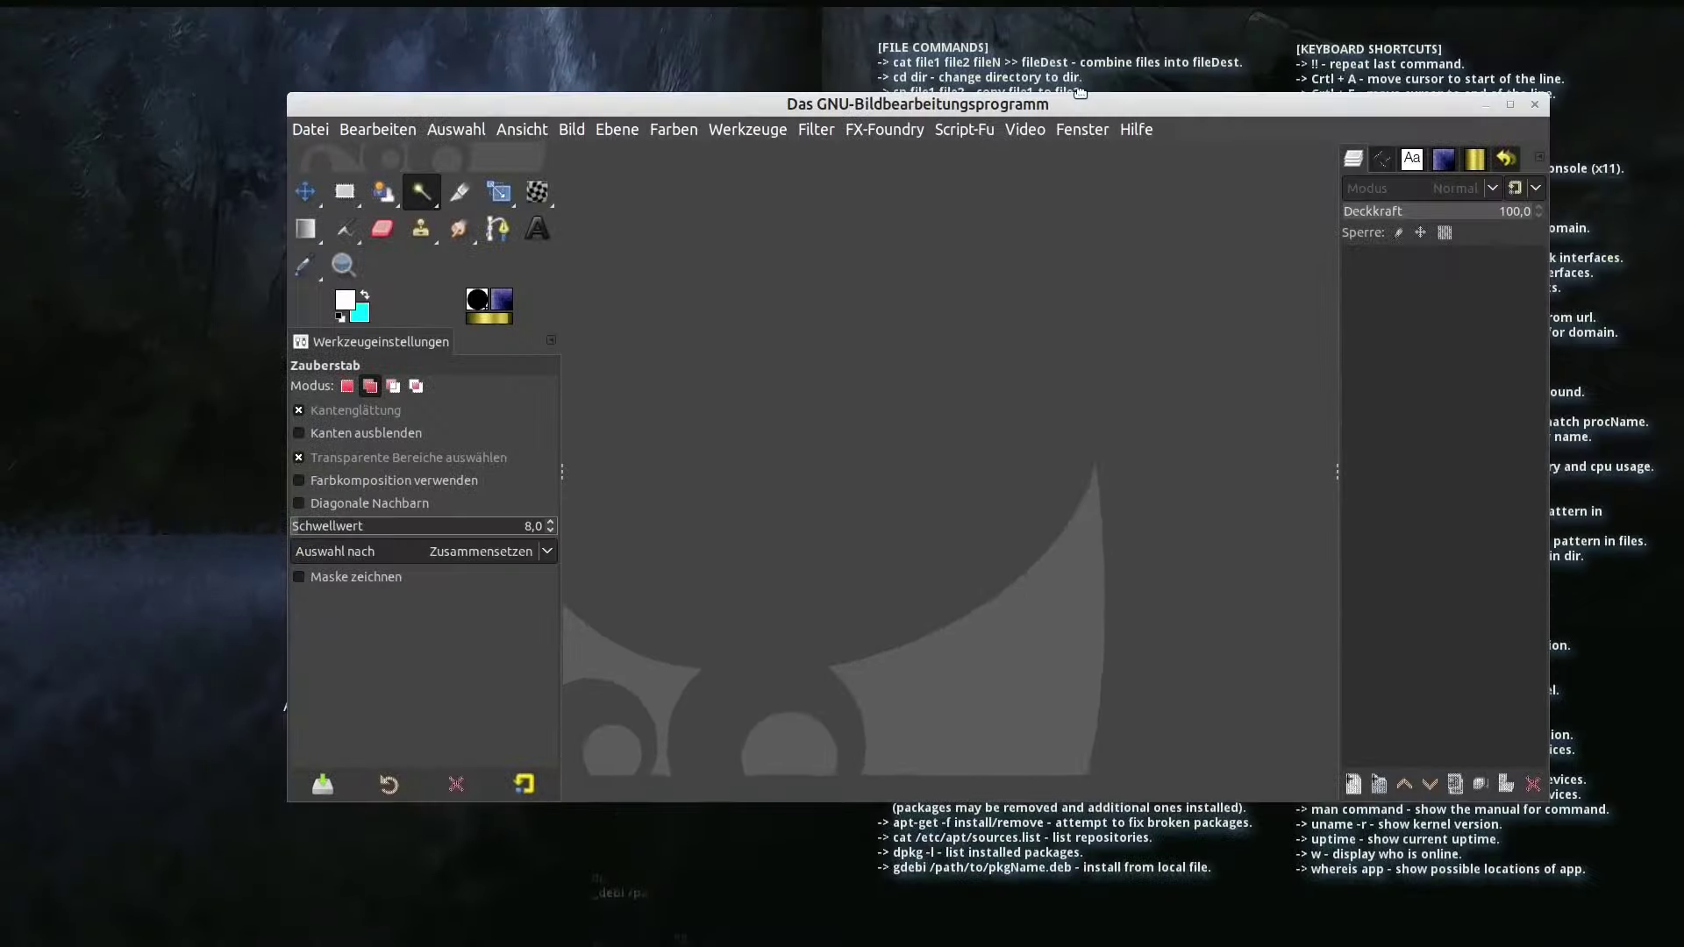
drag(1080, 92, 1584, 174)
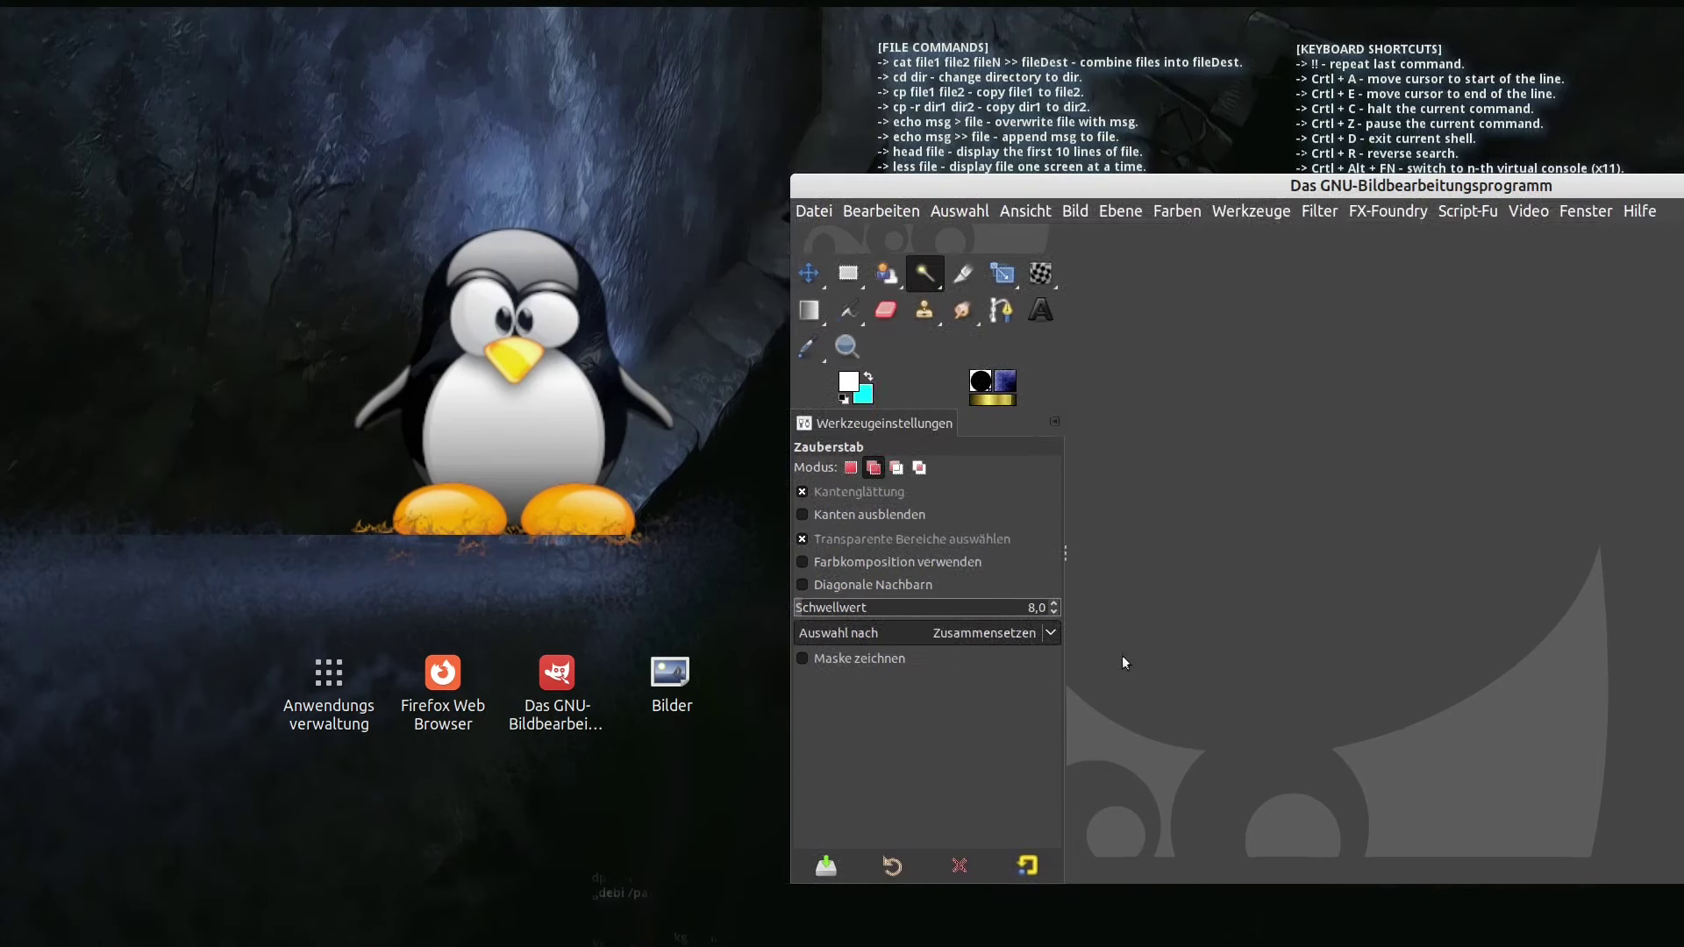
double_click(677, 670)
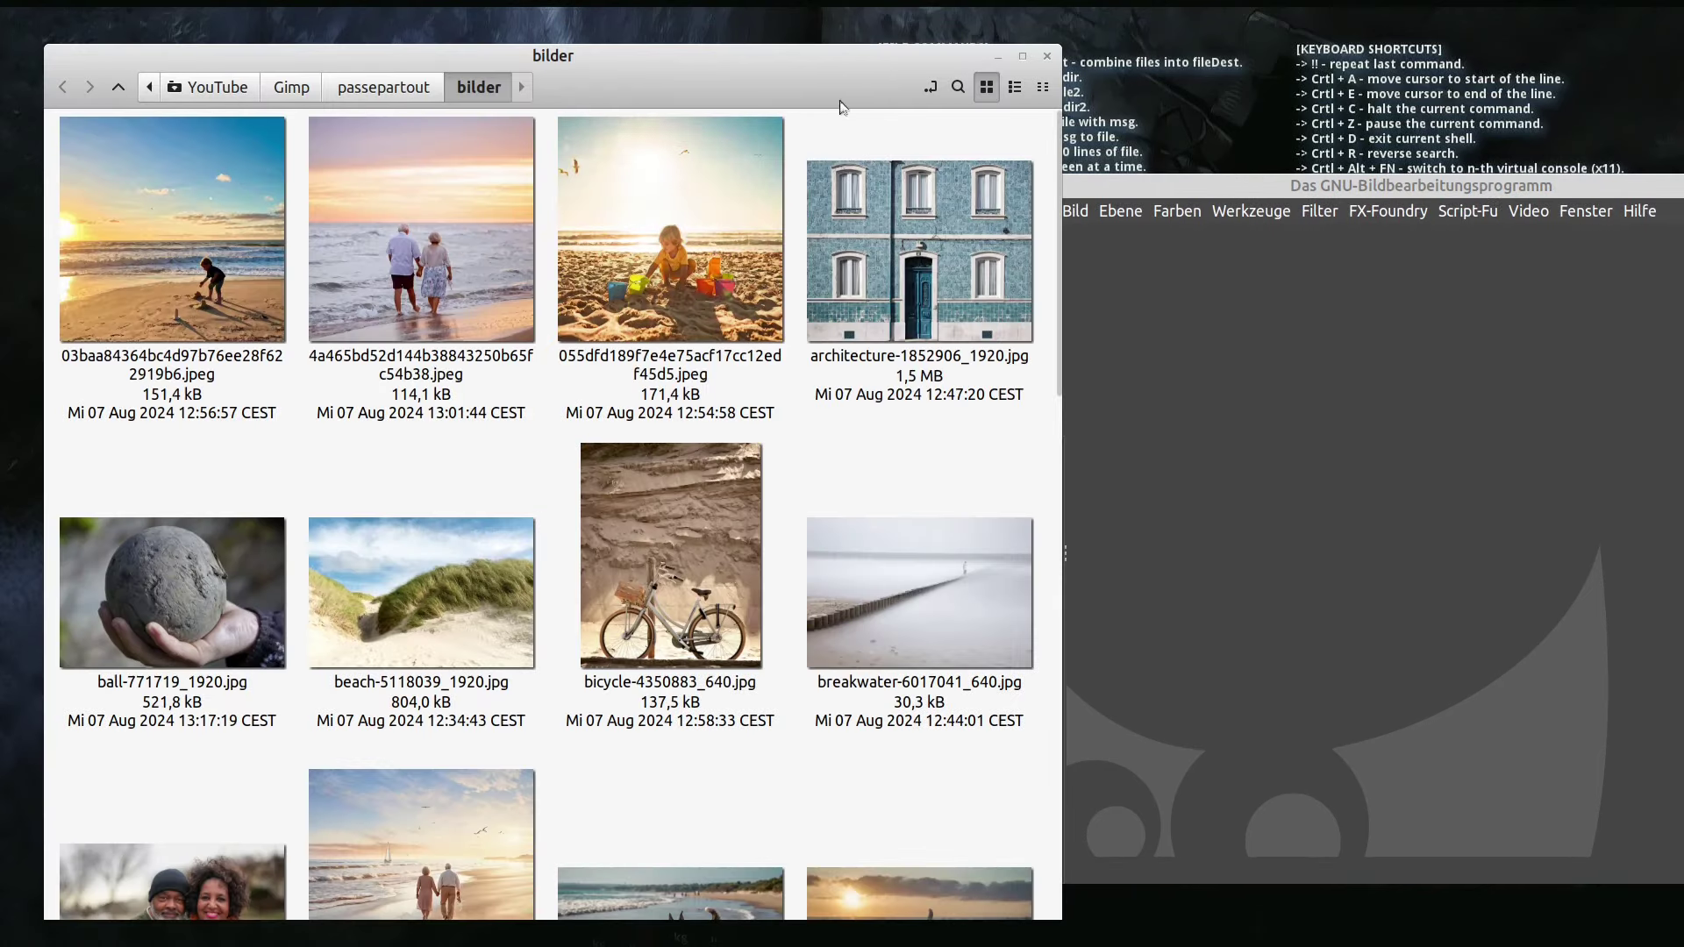
- Open beach-5118039_1920.jpg in GIMP from Nemo's context menu
drag(872, 57, 1036, 46)
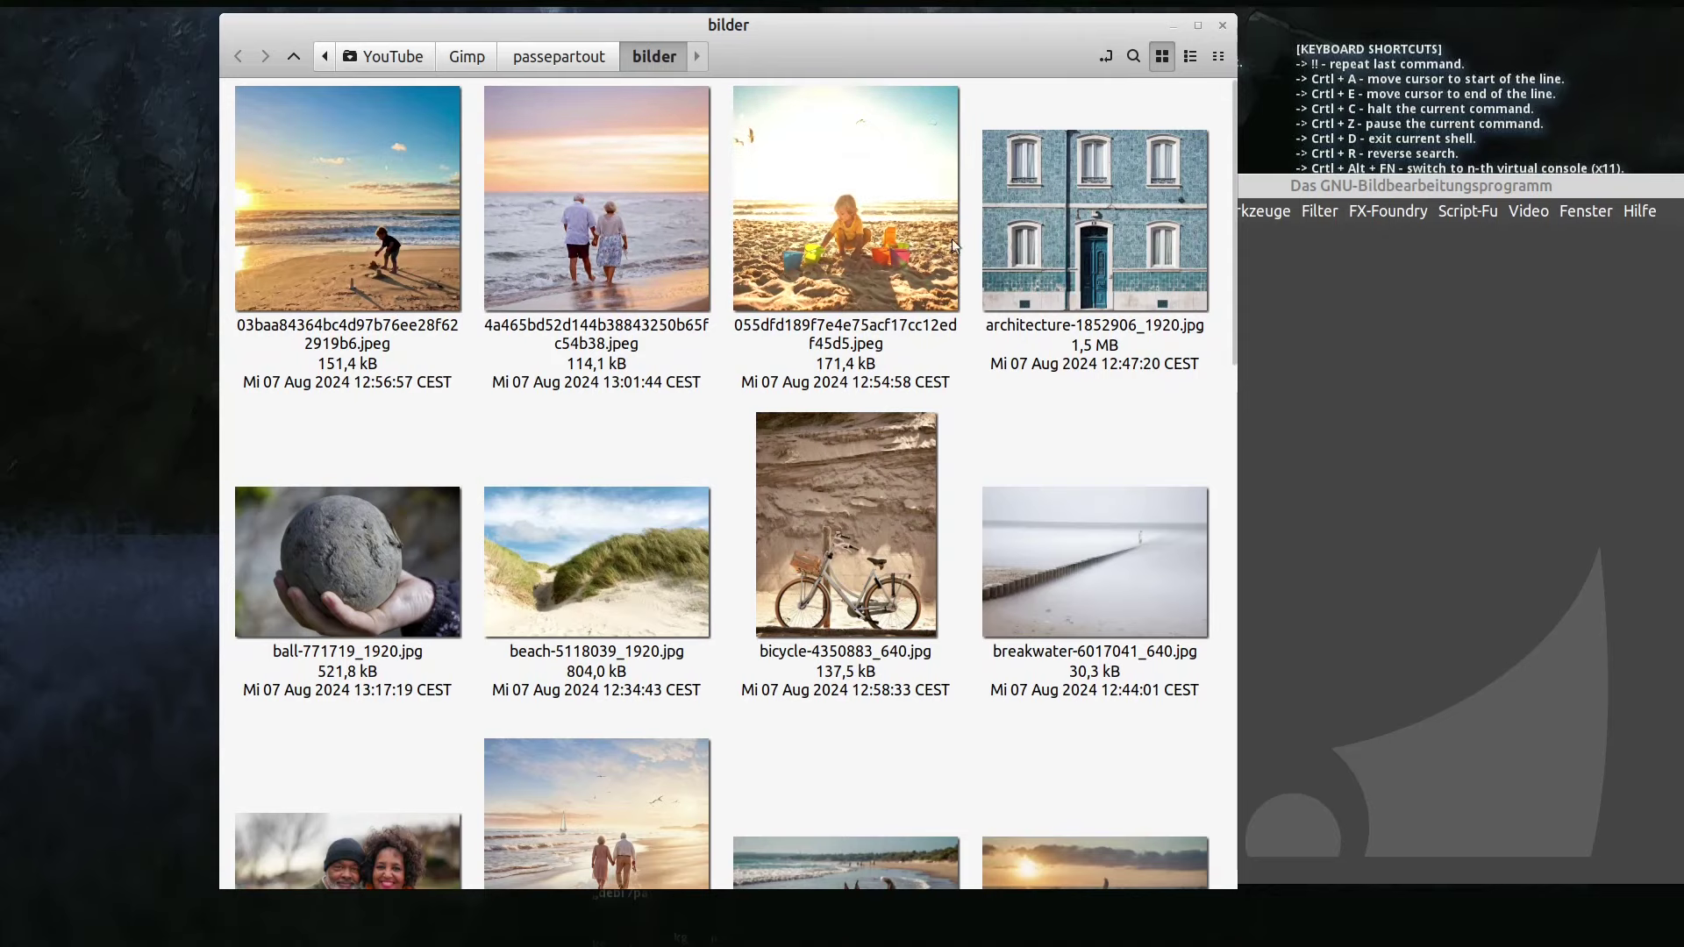
scroll(850, 462, down, 3)
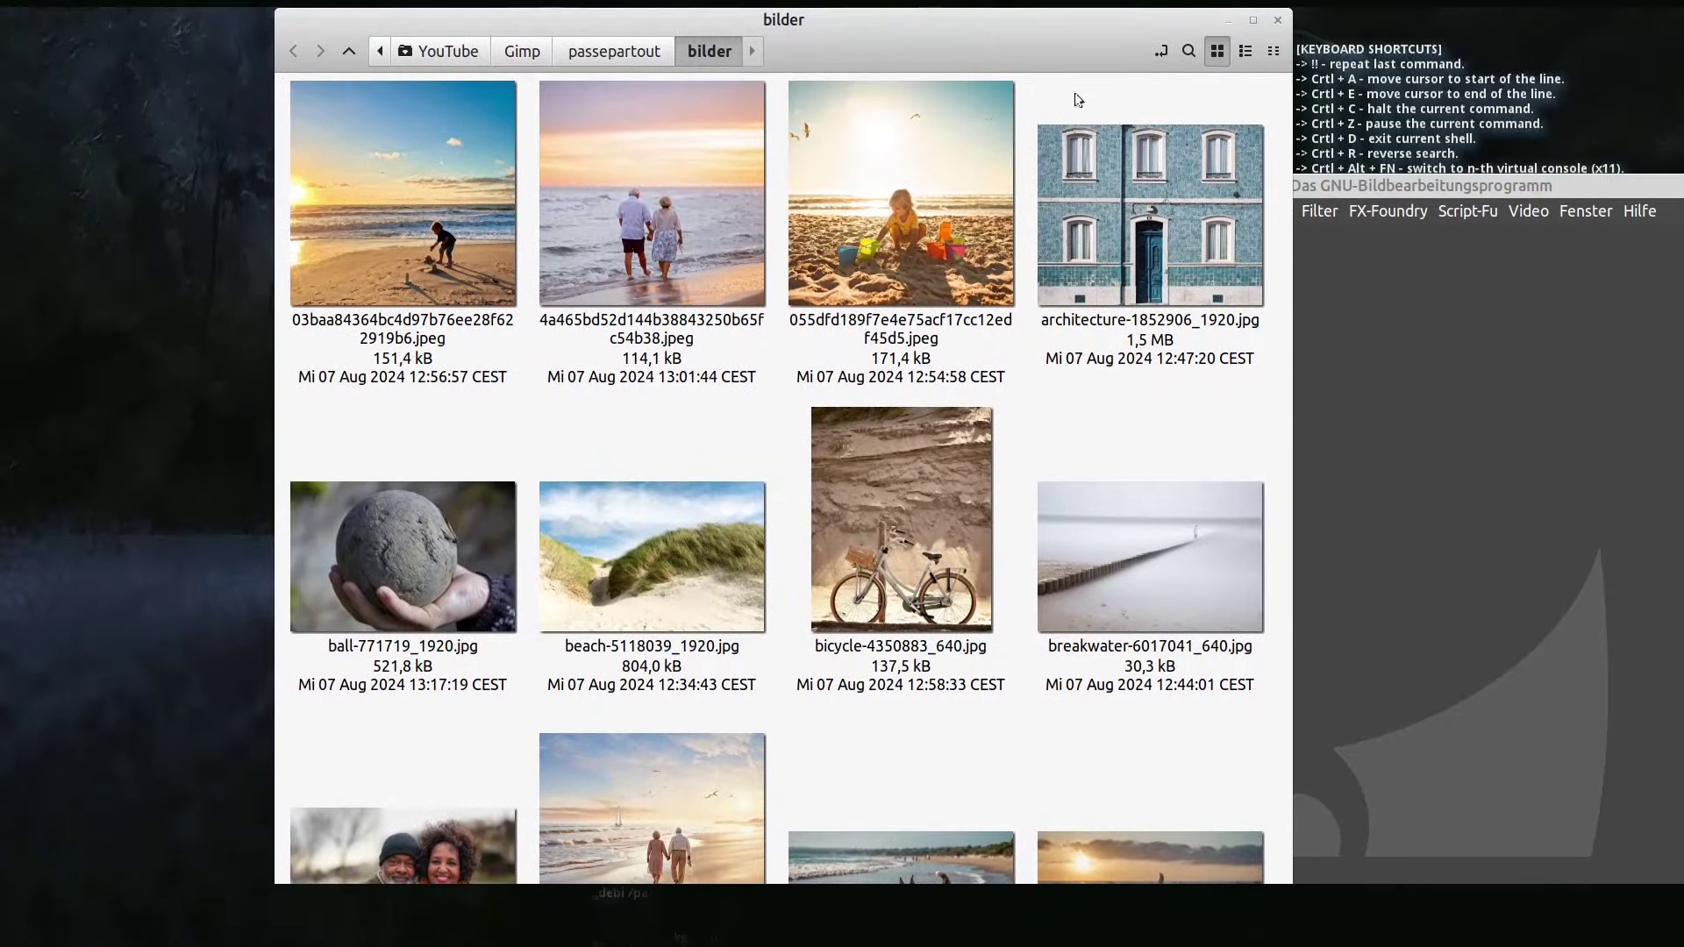
click(672, 561)
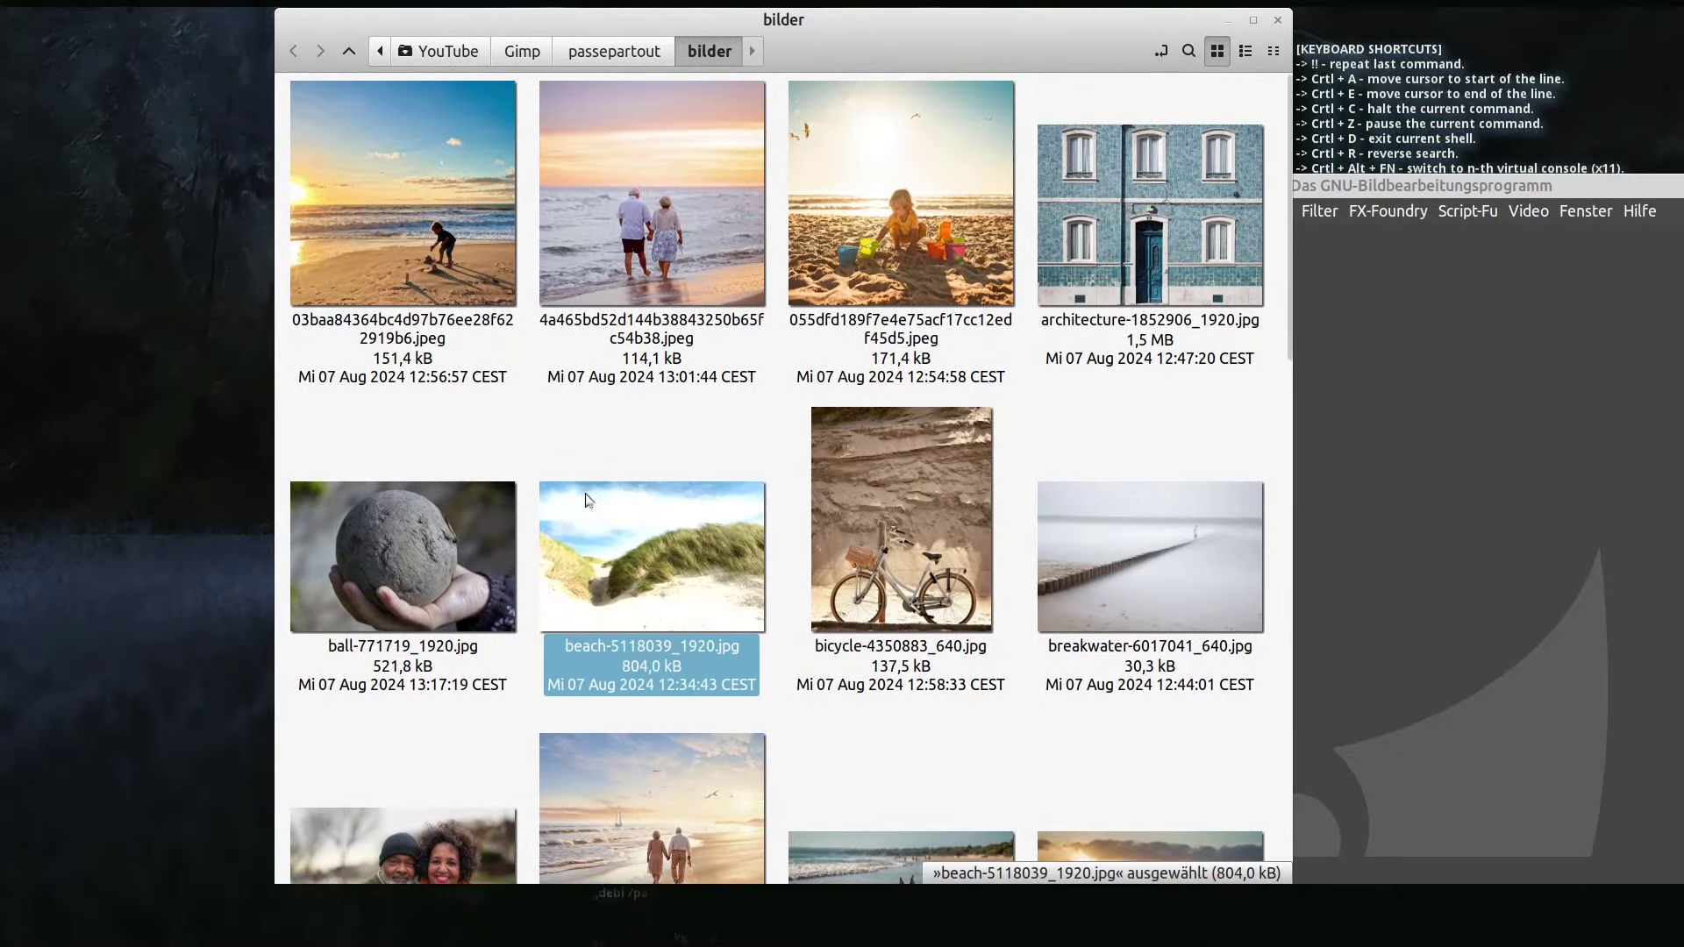
right_click(637, 552)
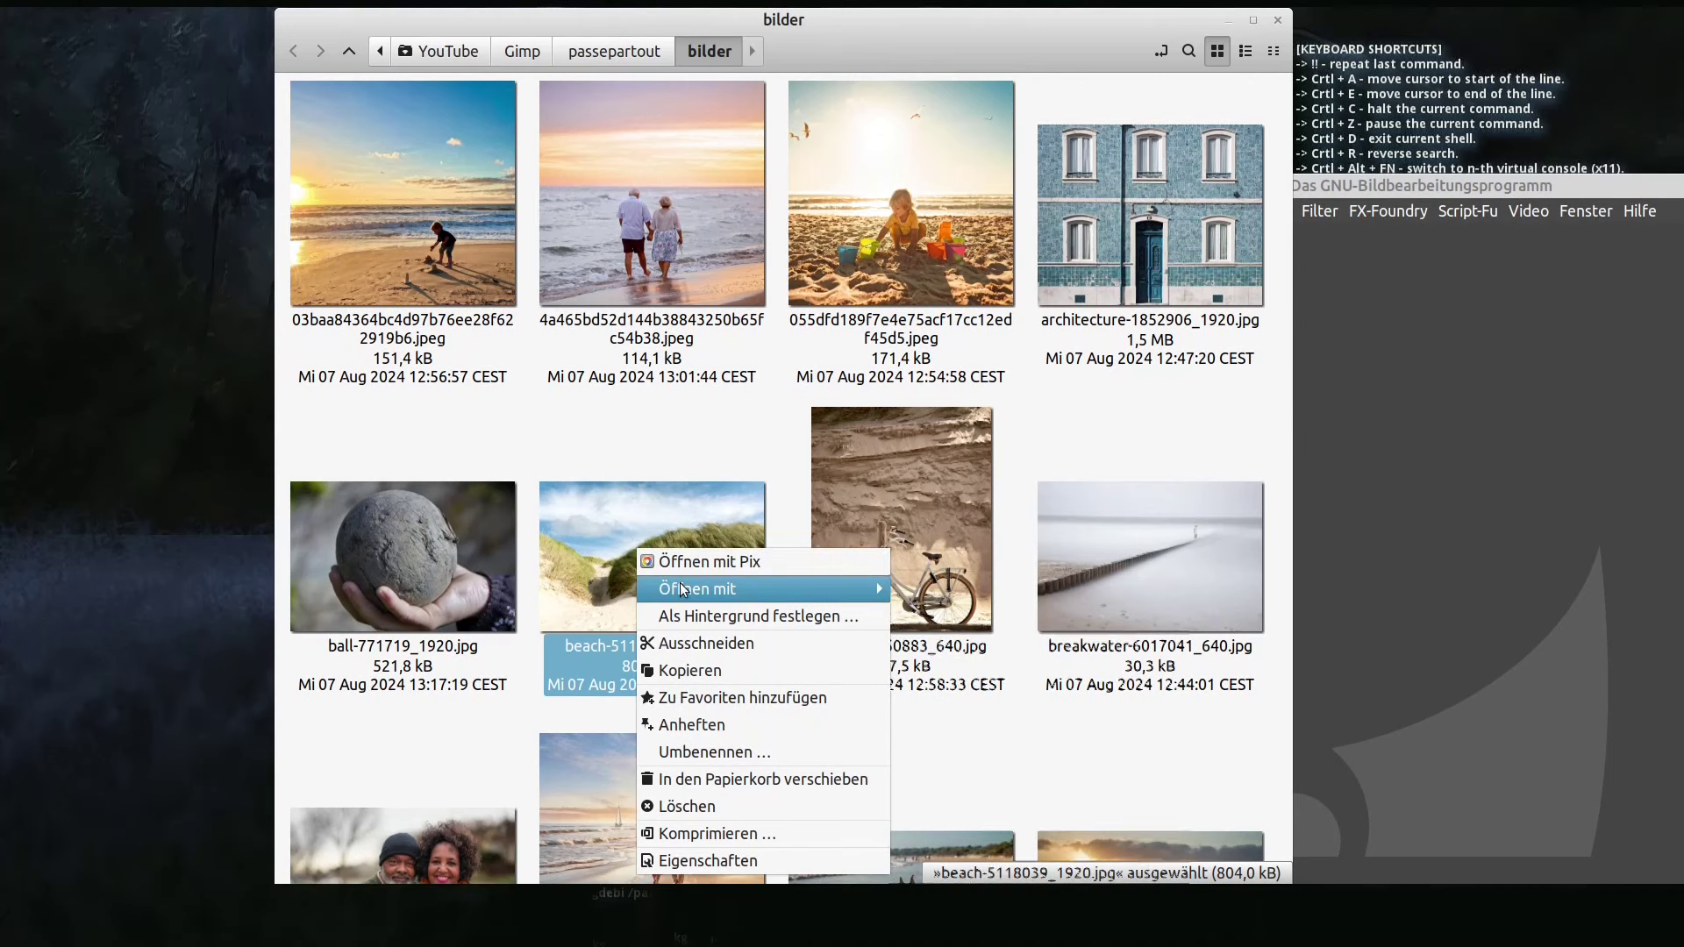
mouse_move(760, 588)
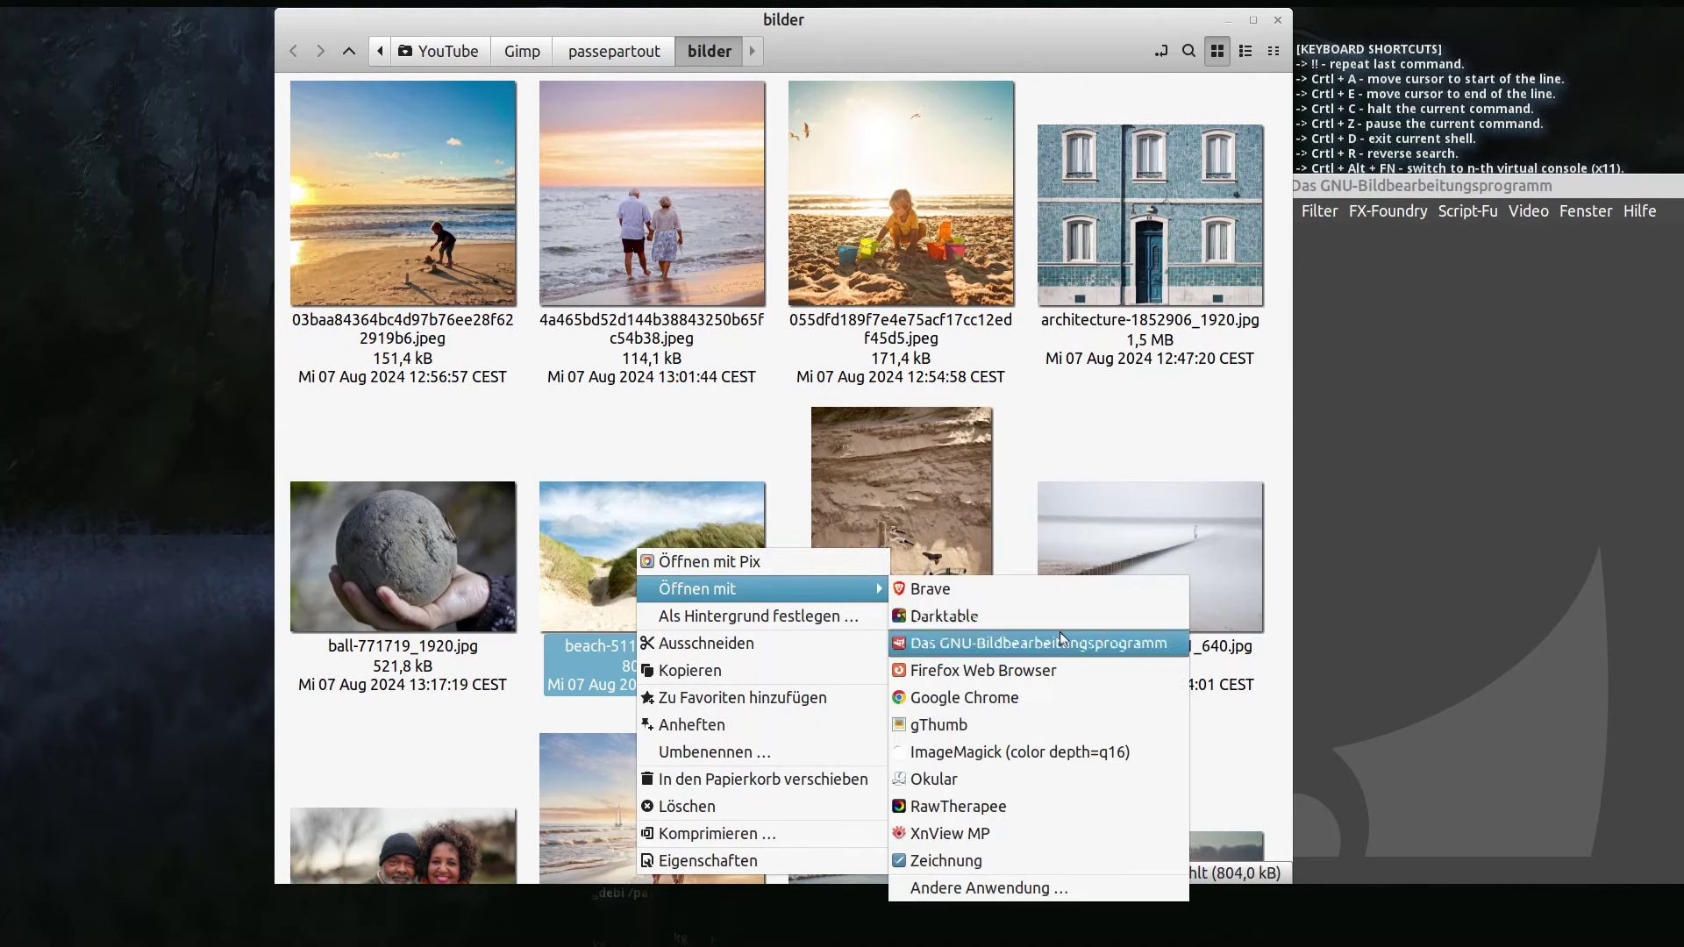
click(1104, 648)
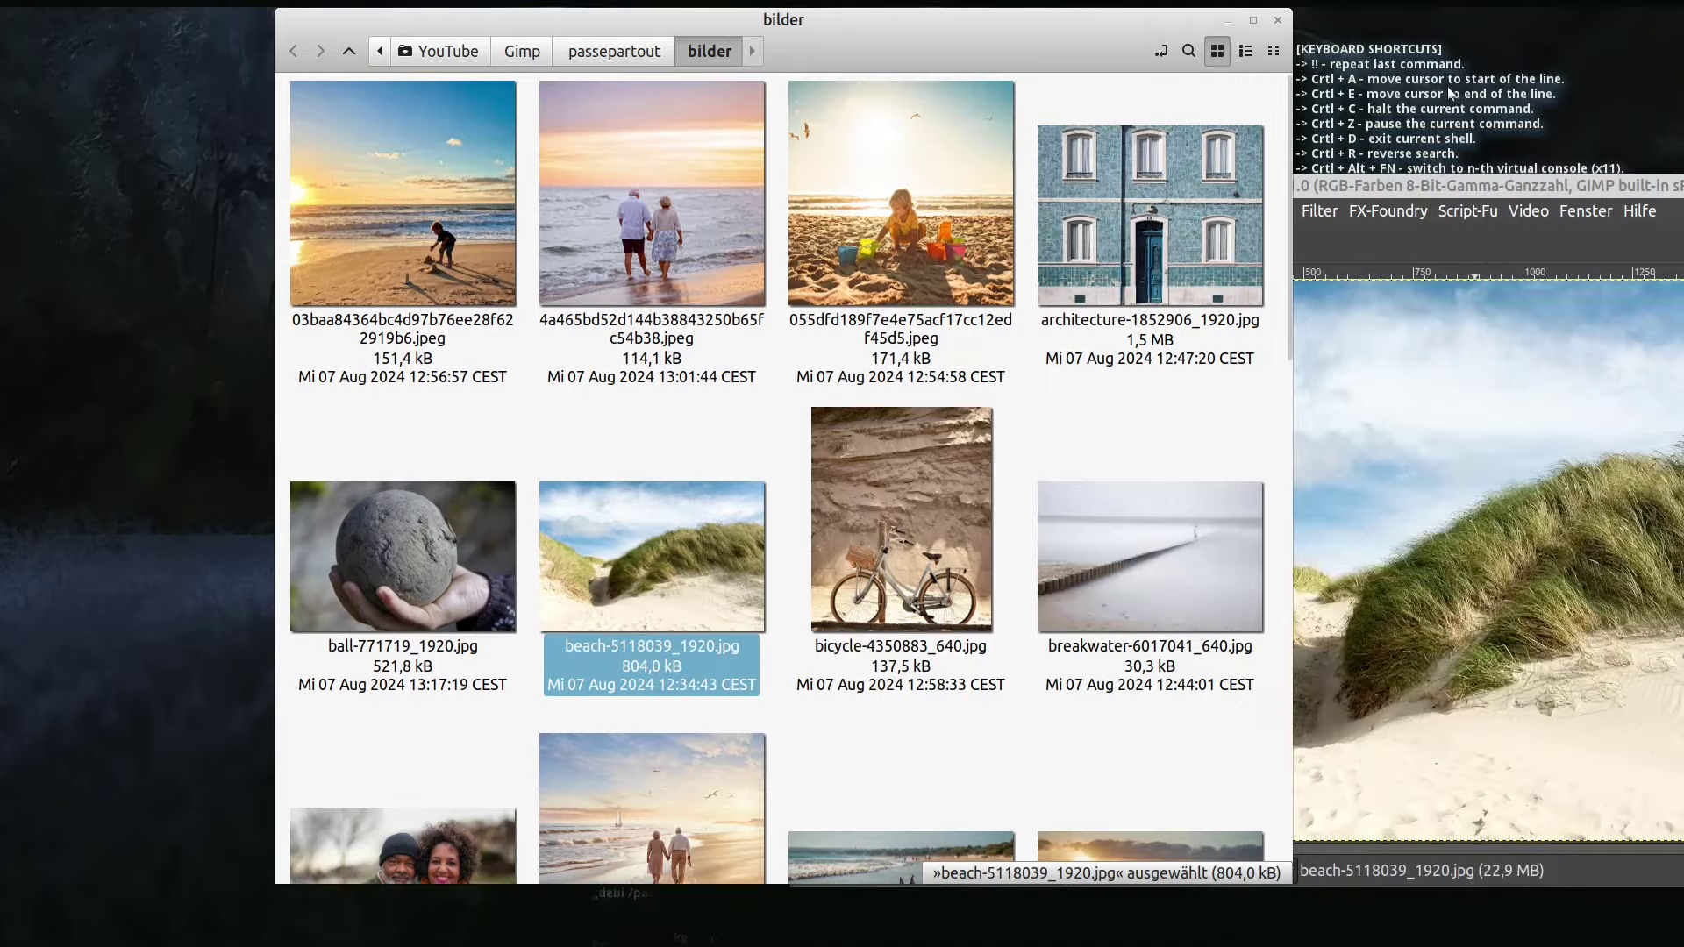
- Open bicycle-4350883_640.jpg in GIMP as well, then maximize the GIMP window
drag(1485, 178, 902, 67)
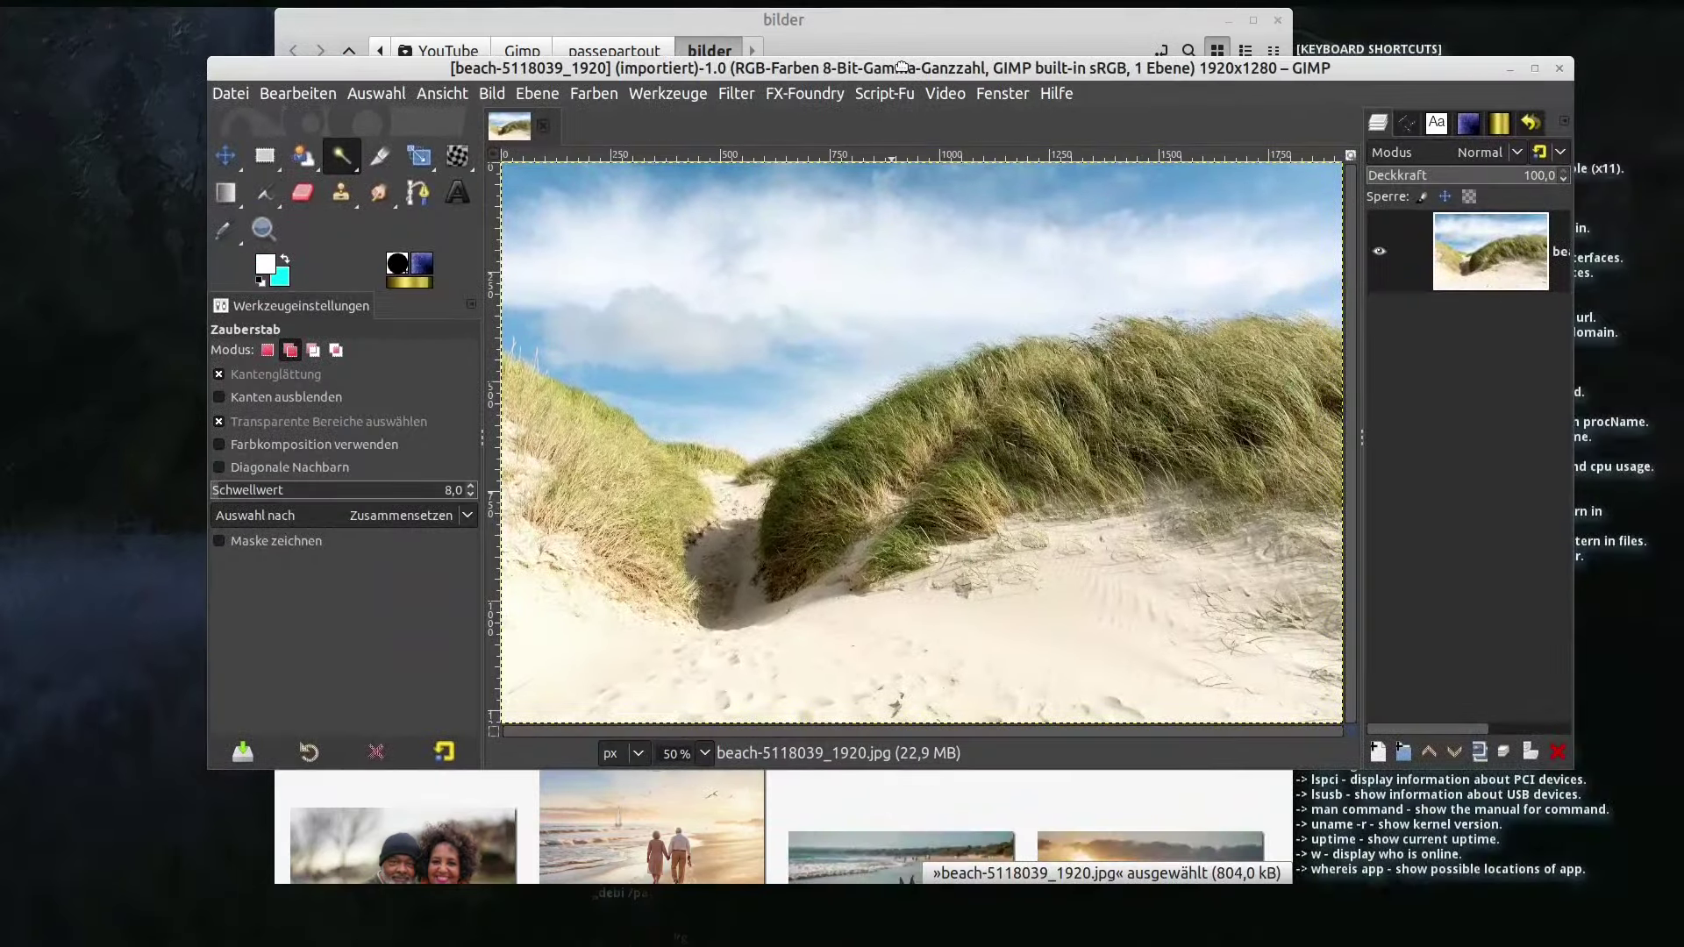
drag(902, 66, 1653, 183)
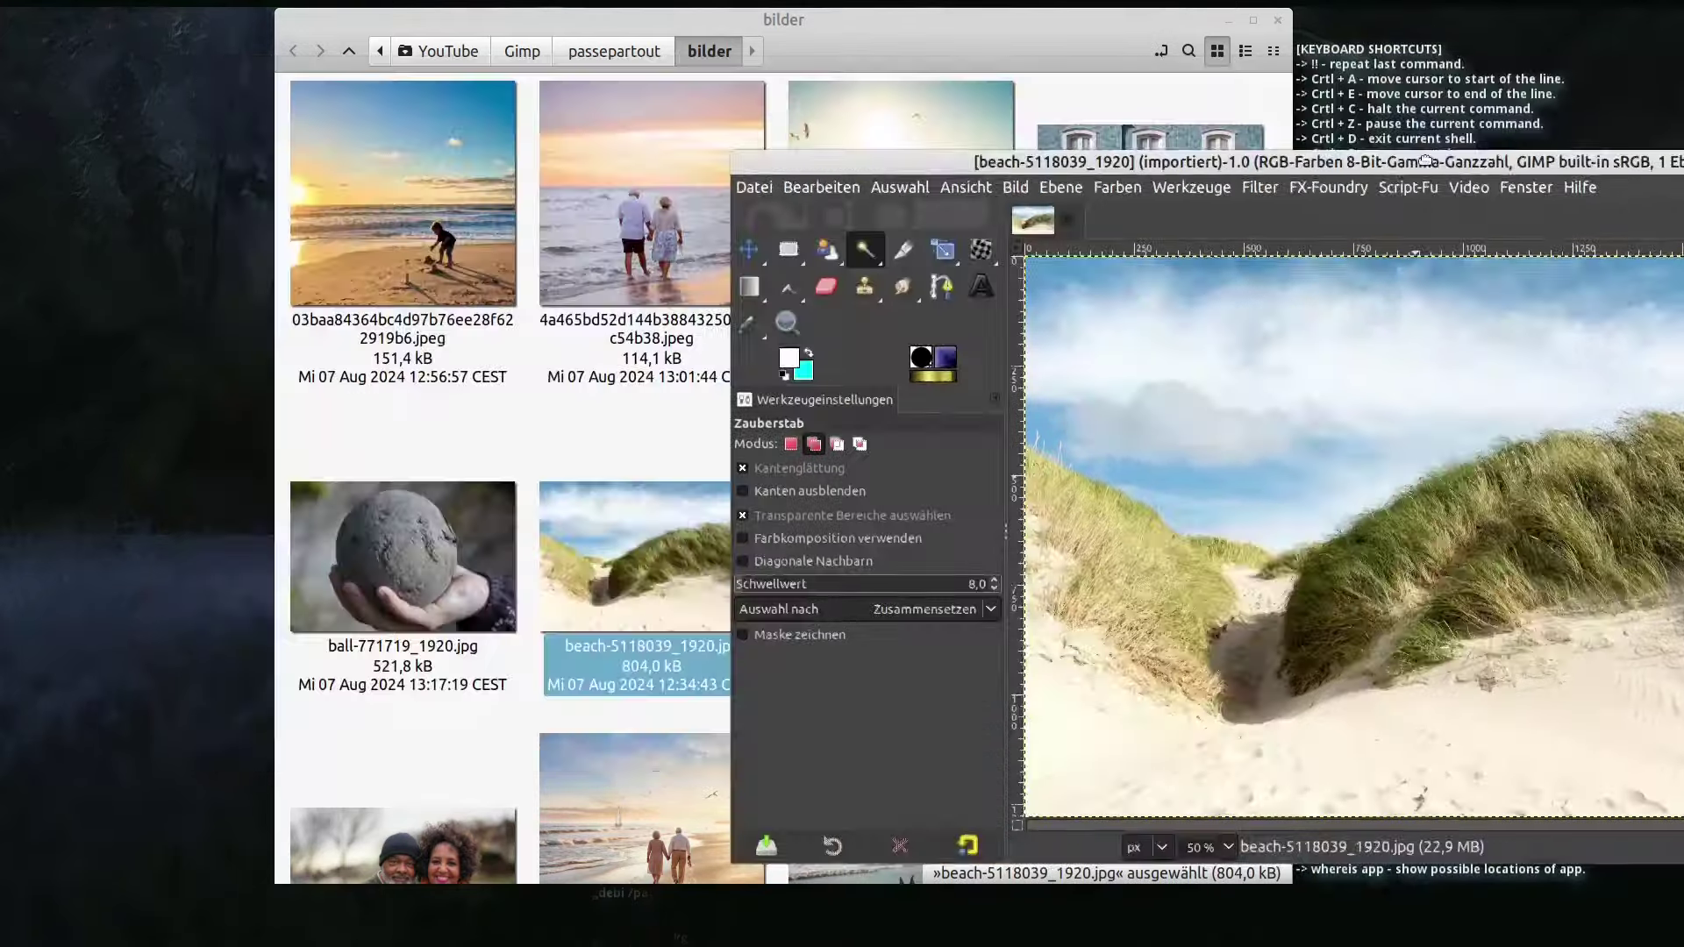
scroll(621, 624, down, 1)
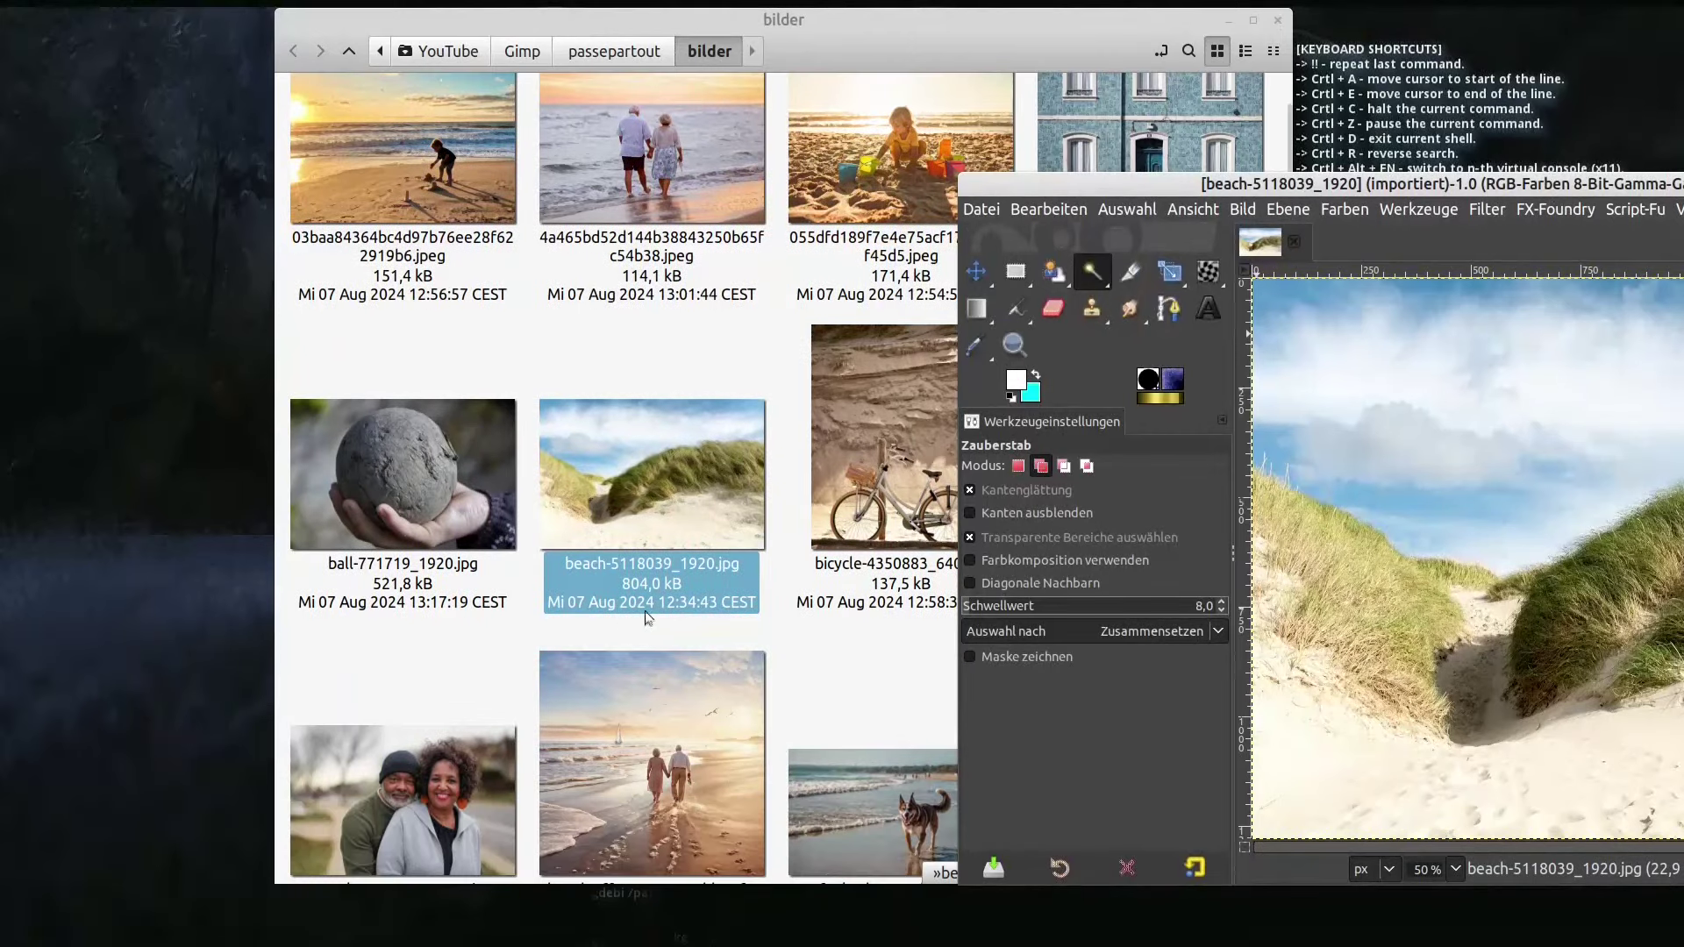
click(923, 425)
right_click(921, 365)
mouse_move(1039, 407)
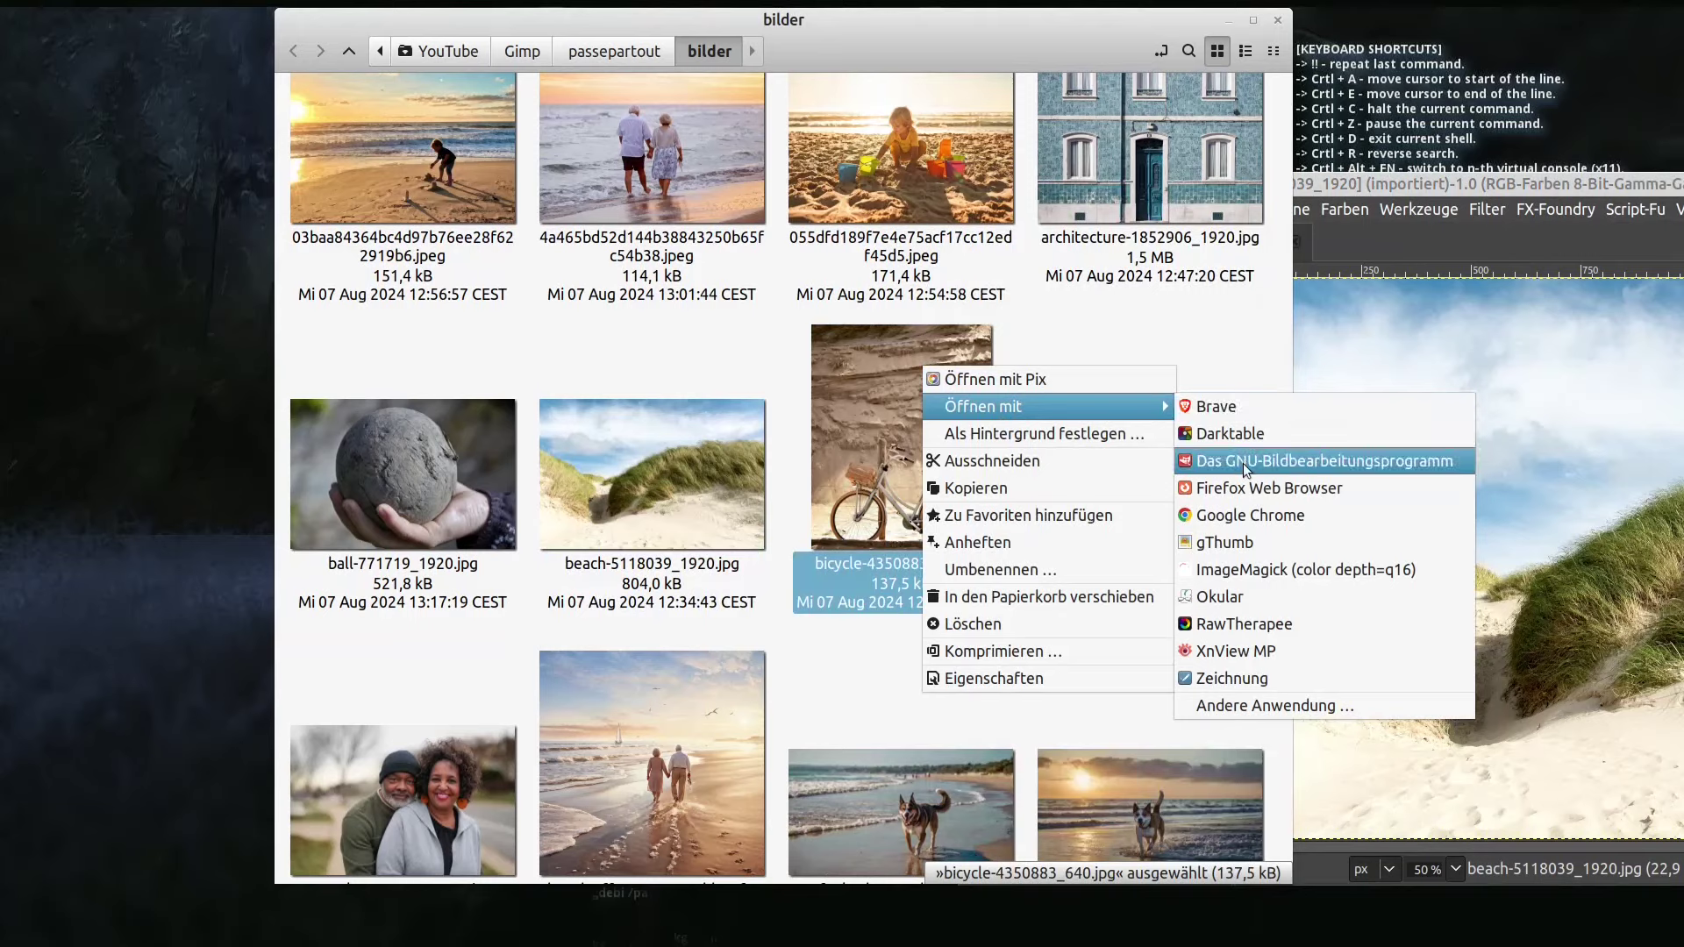
click(1242, 460)
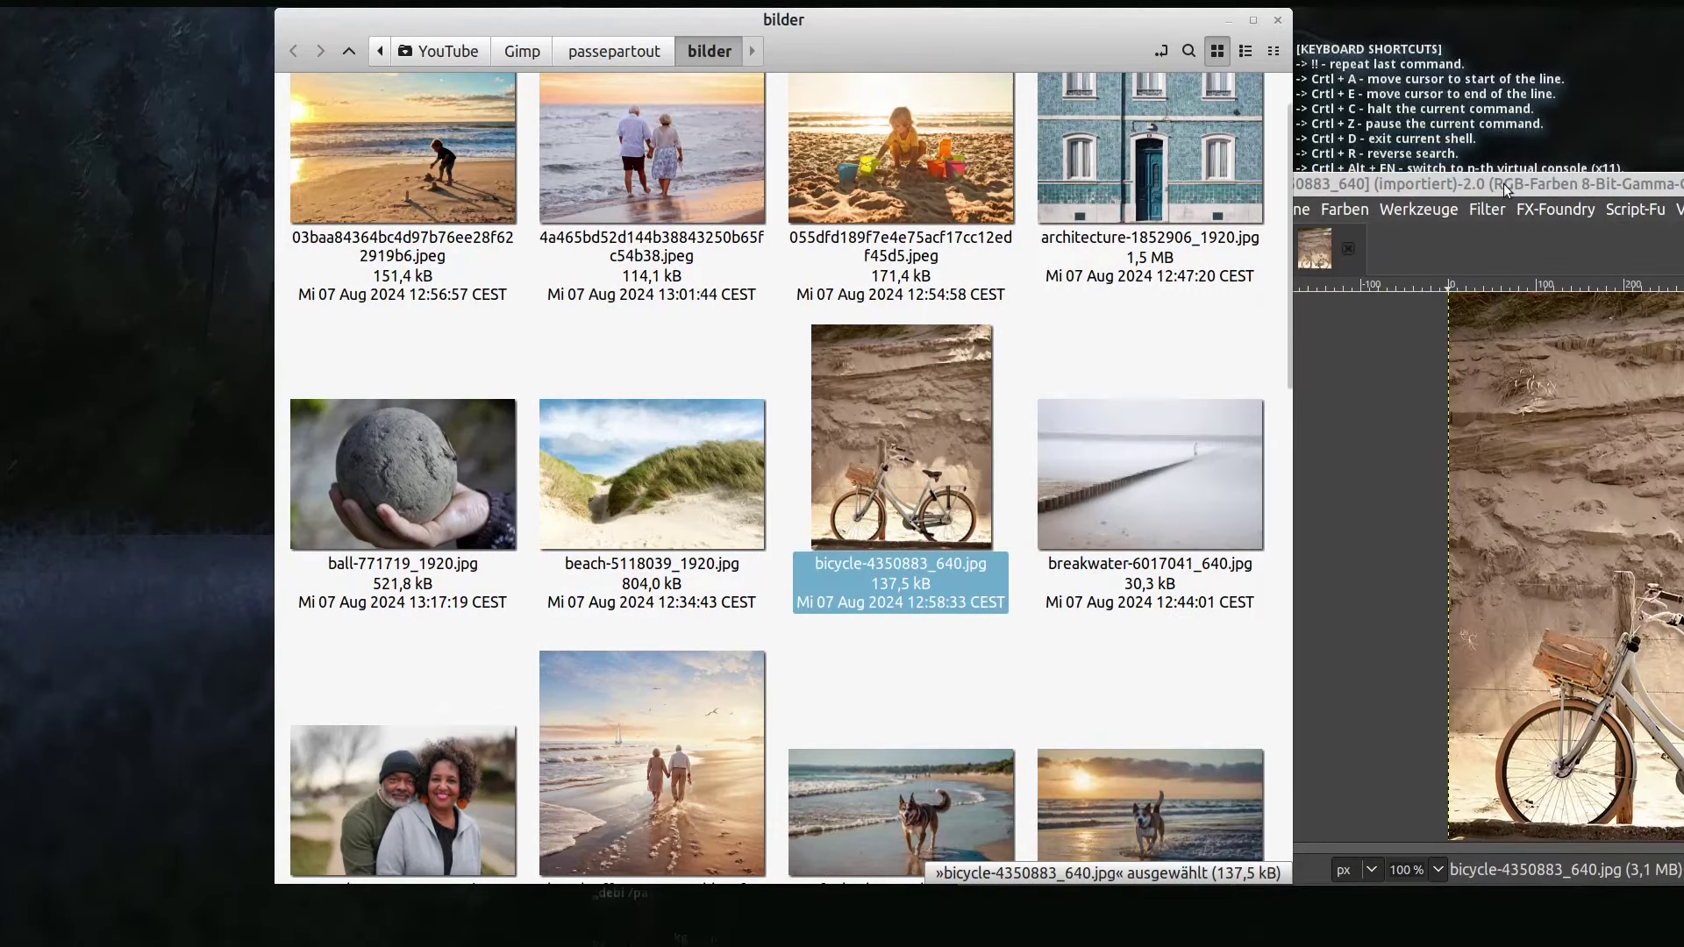
double_click(1504, 183)
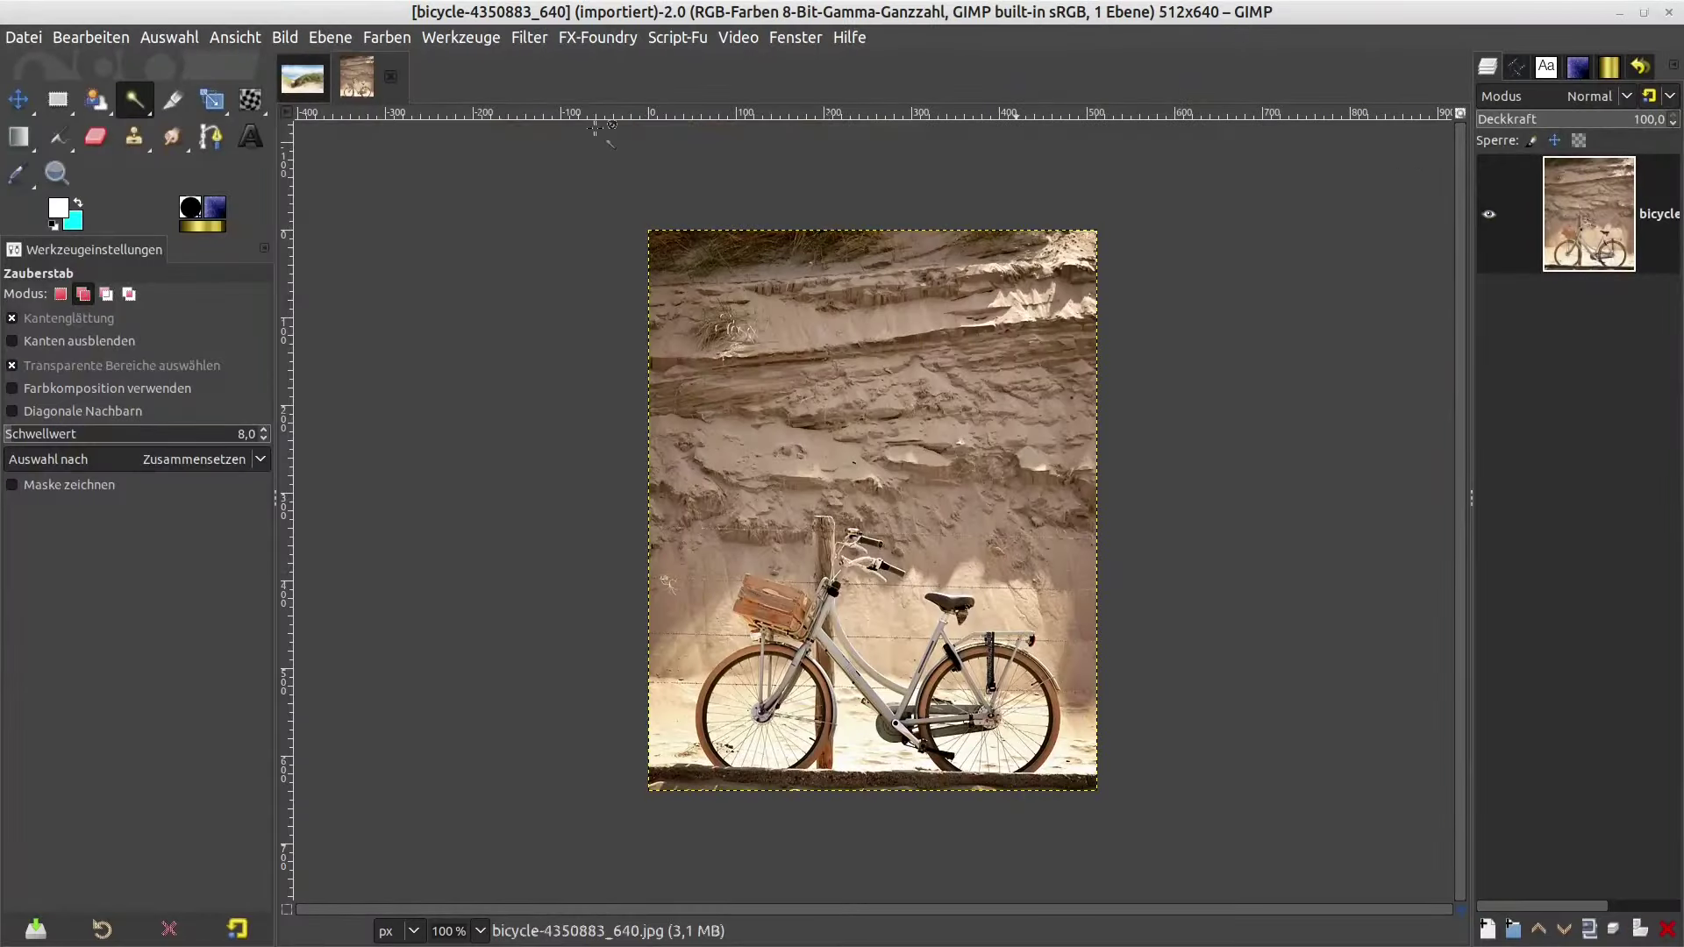
- Drag 055dfd189f7e4e75acf17cc12edf45d5.jpeg from Nemo onto the dune image as a new layer
click(298, 78)
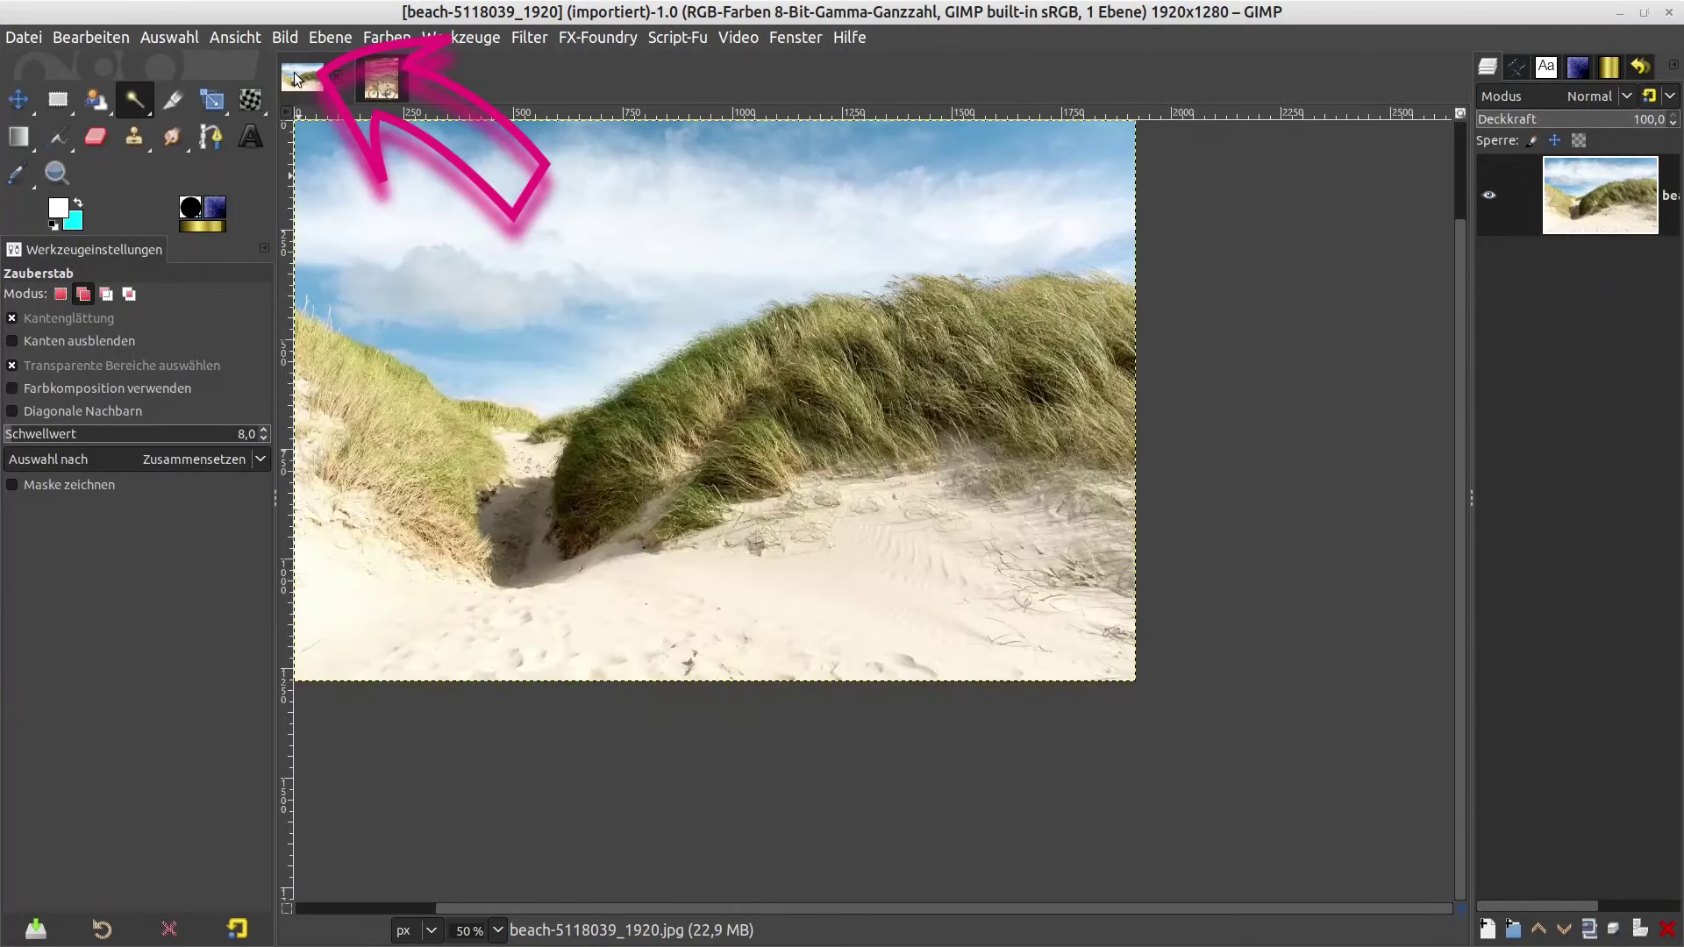
click(384, 81)
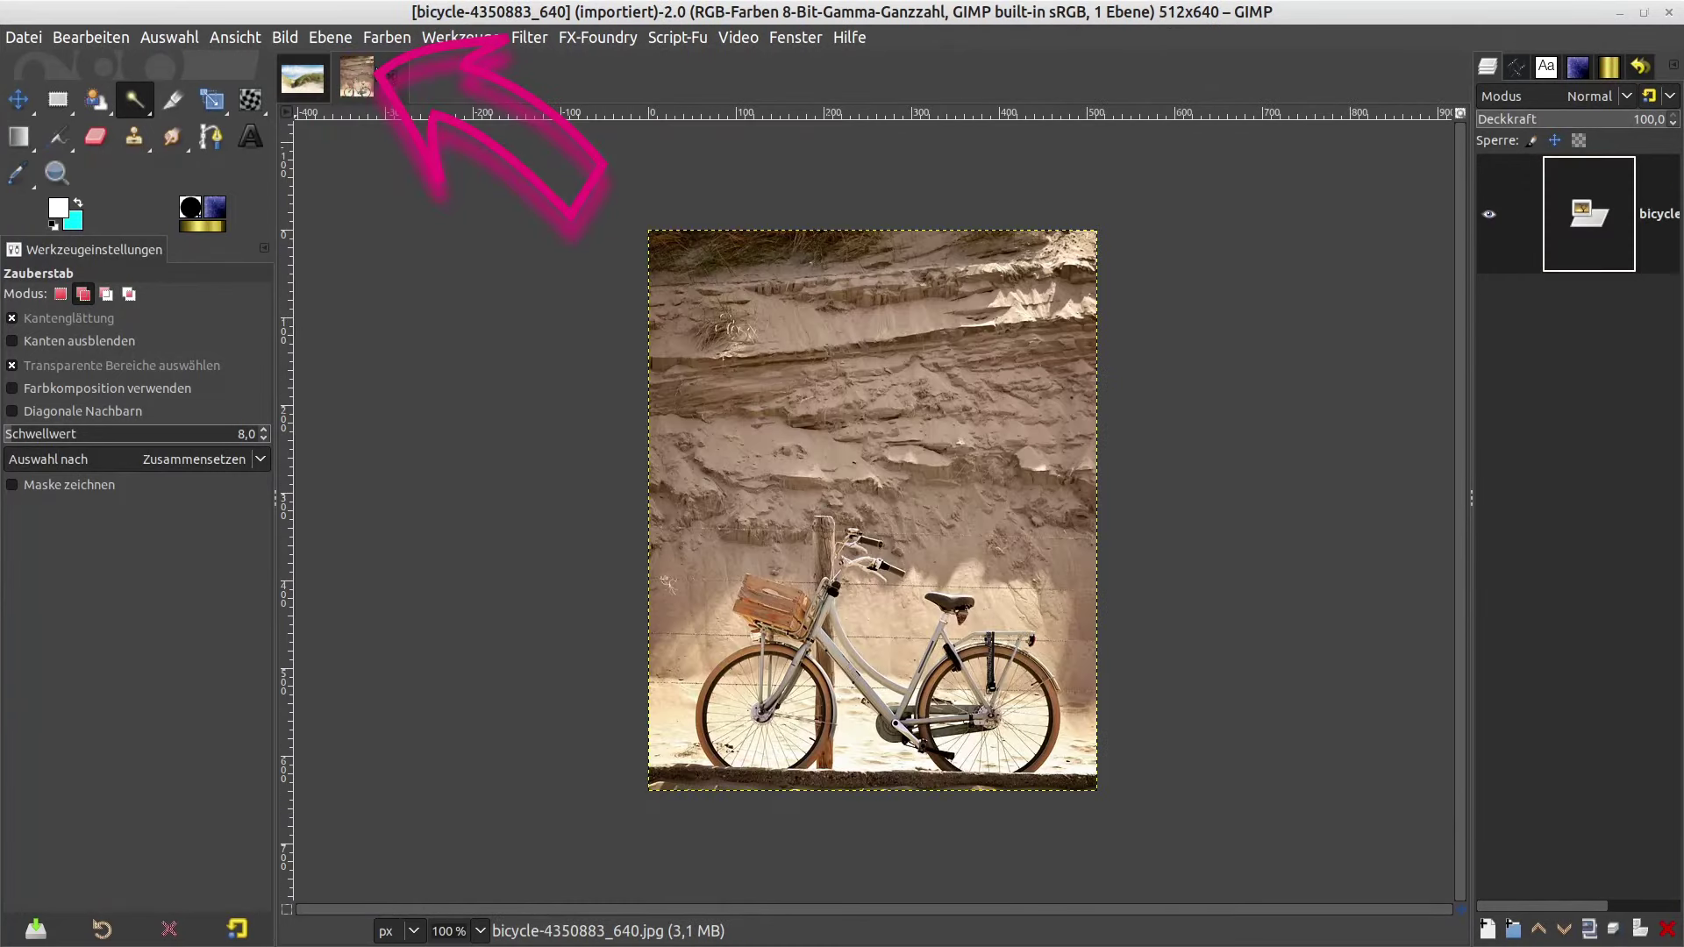
mouse_move(733, 10)
mouse_down()
mouse_move(1073, 178)
mouse_move(1544, 311)
mouse_move(1318, 184)
mouse_up()
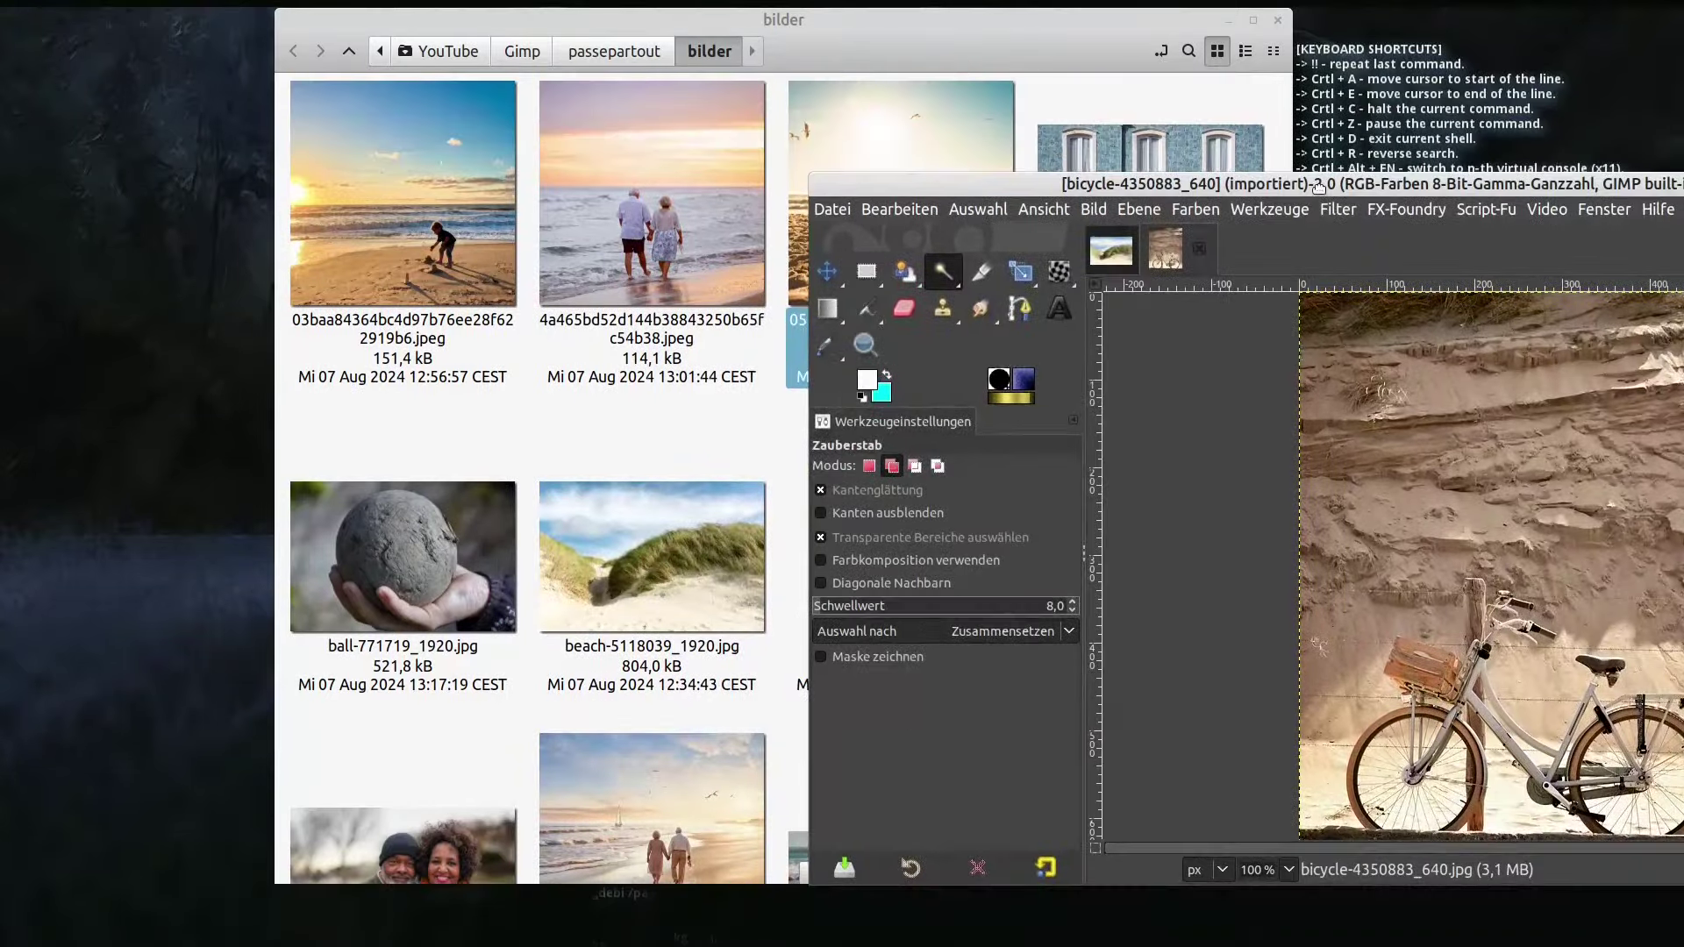
click(1112, 258)
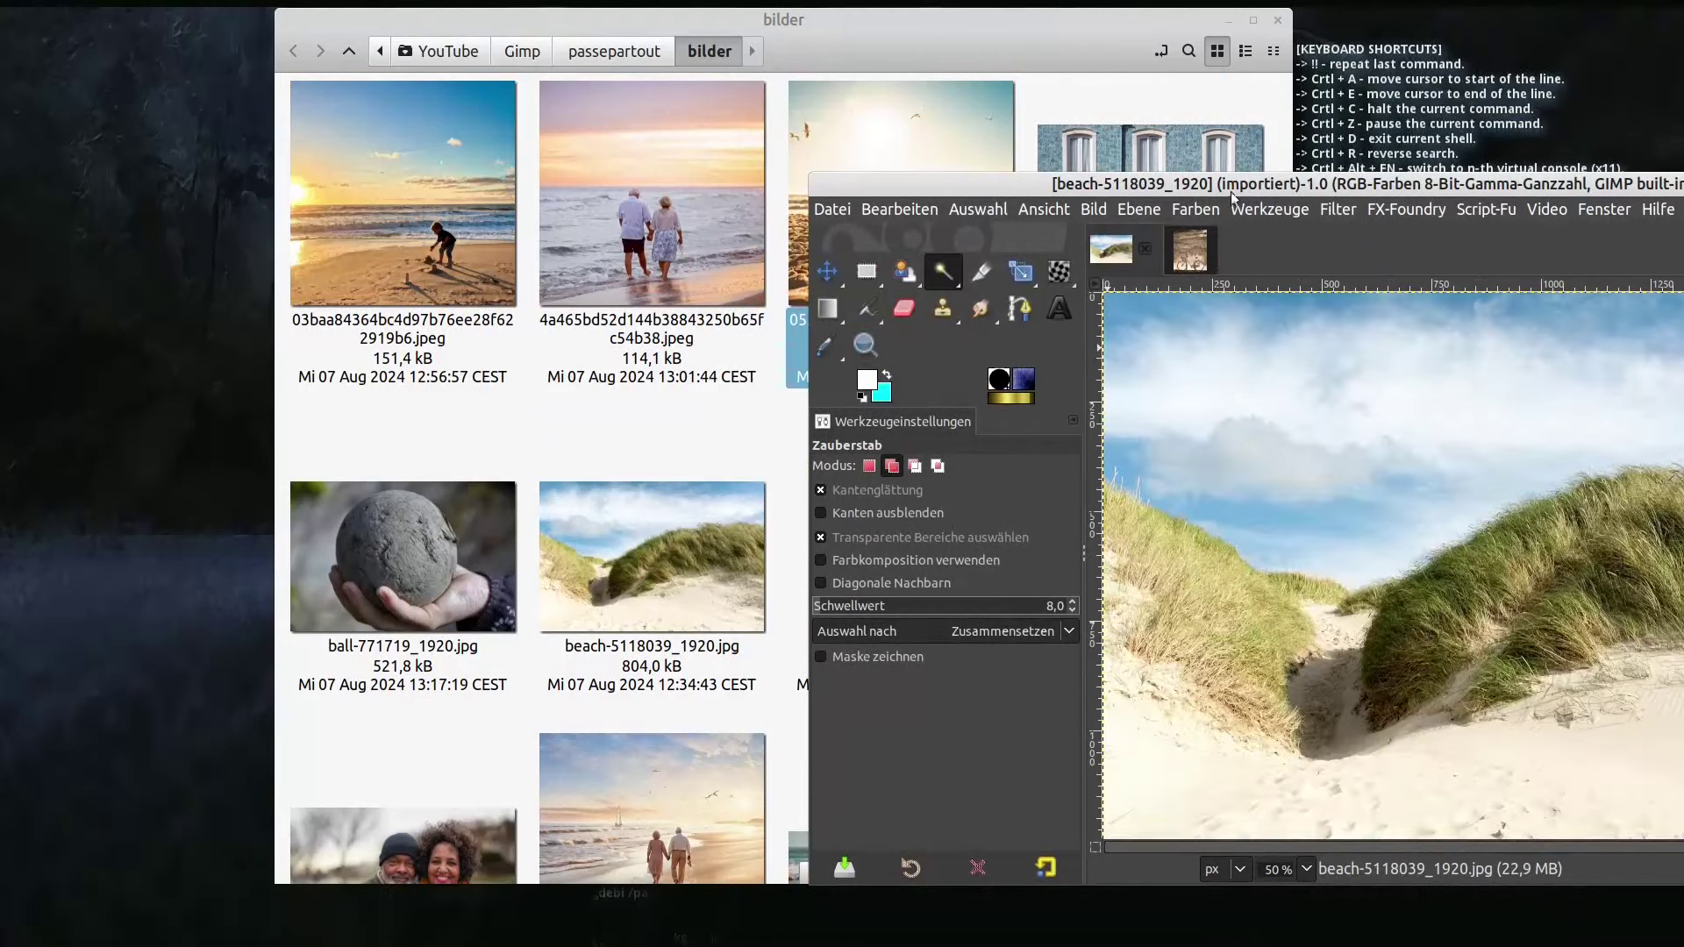
drag(1230, 191, 1345, 197)
mouse_move(849, 155)
mouse_down()
mouse_move(896, 169)
mouse_move(854, 216)
mouse_up()
drag(1408, 543, 1412, 533)
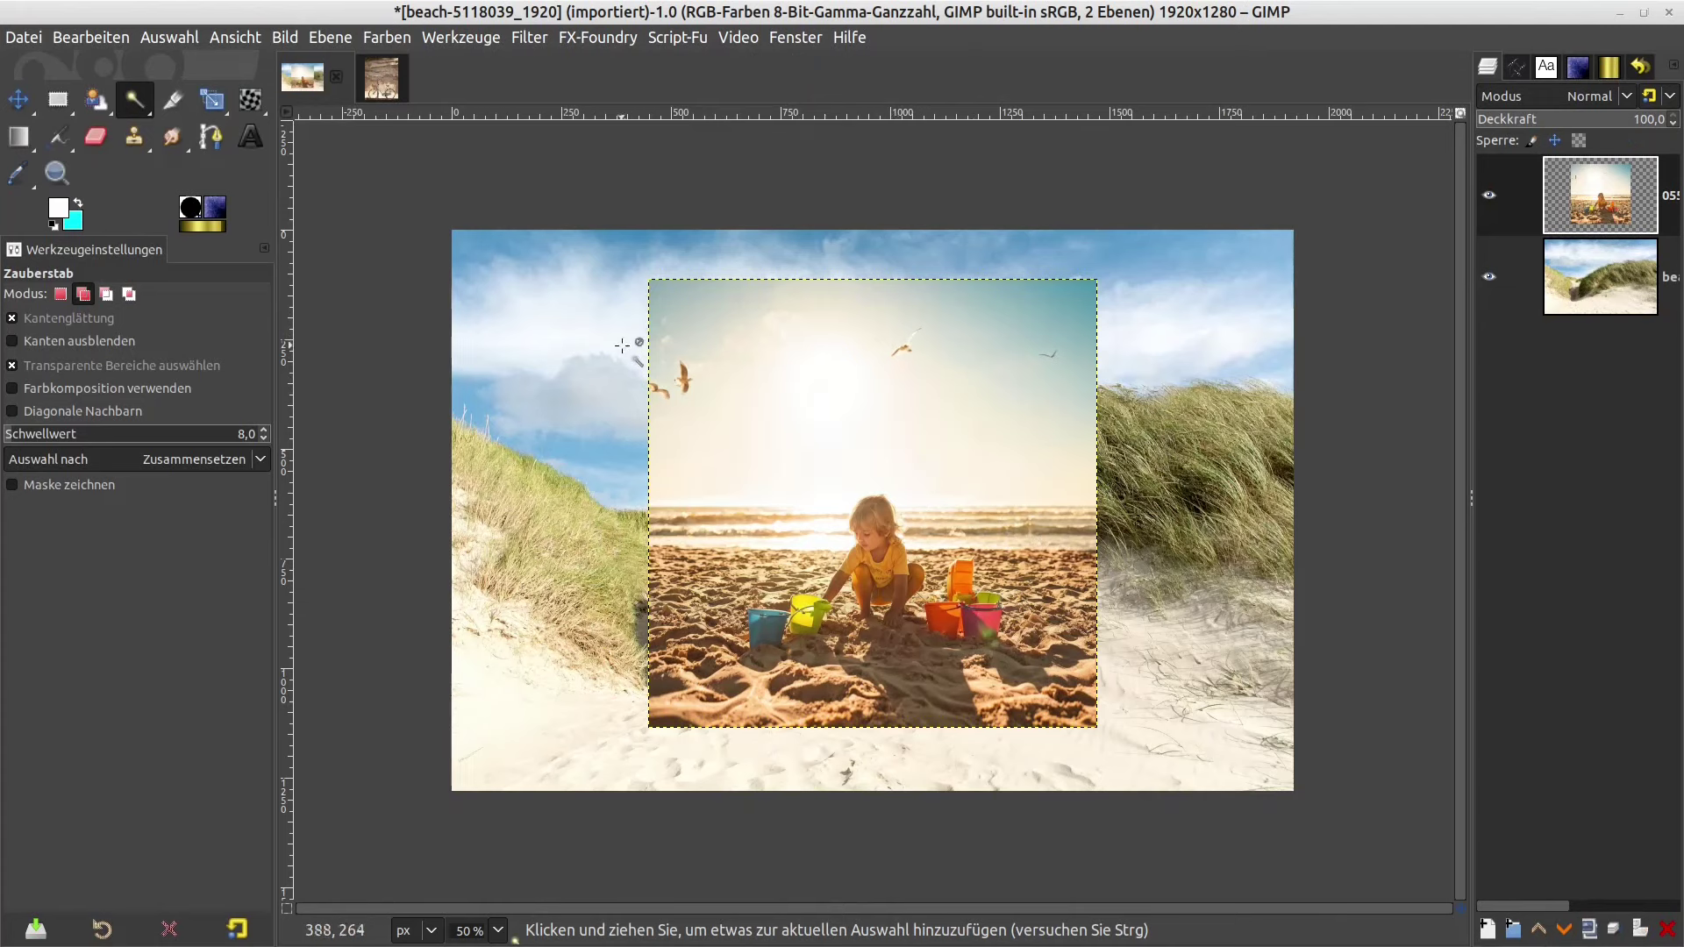
- Stack the dune layer below the child-on-beach layer, hide the child layer, and select the dune layer
drag(1579, 197, 1597, 369)
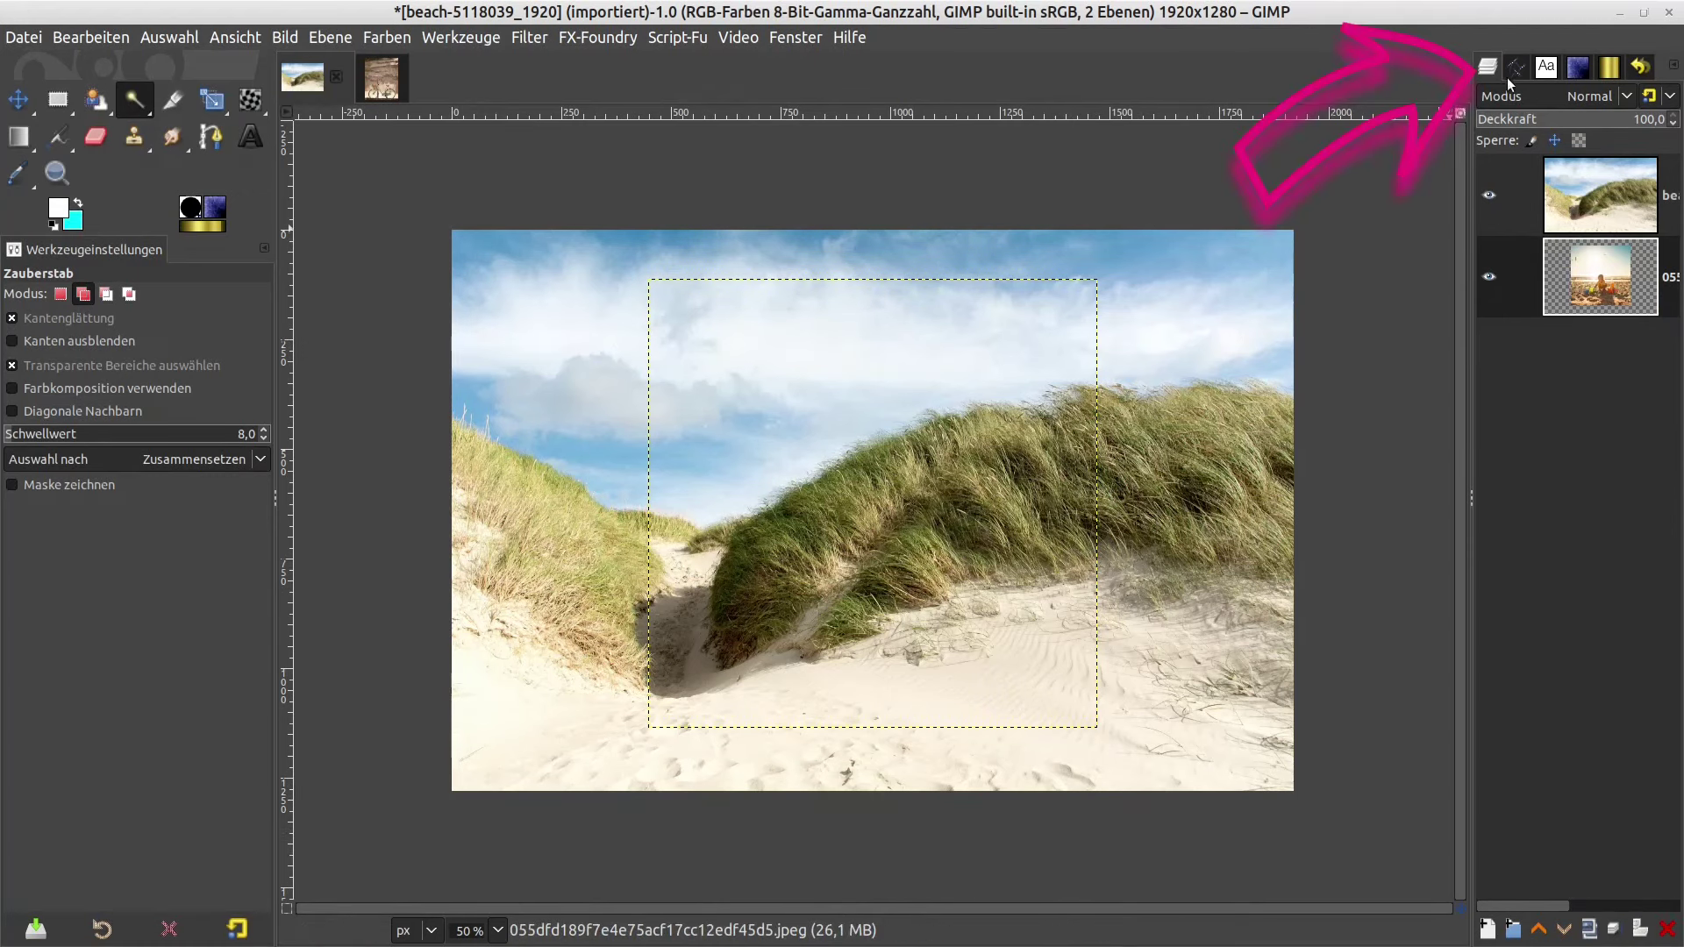
click(1564, 172)
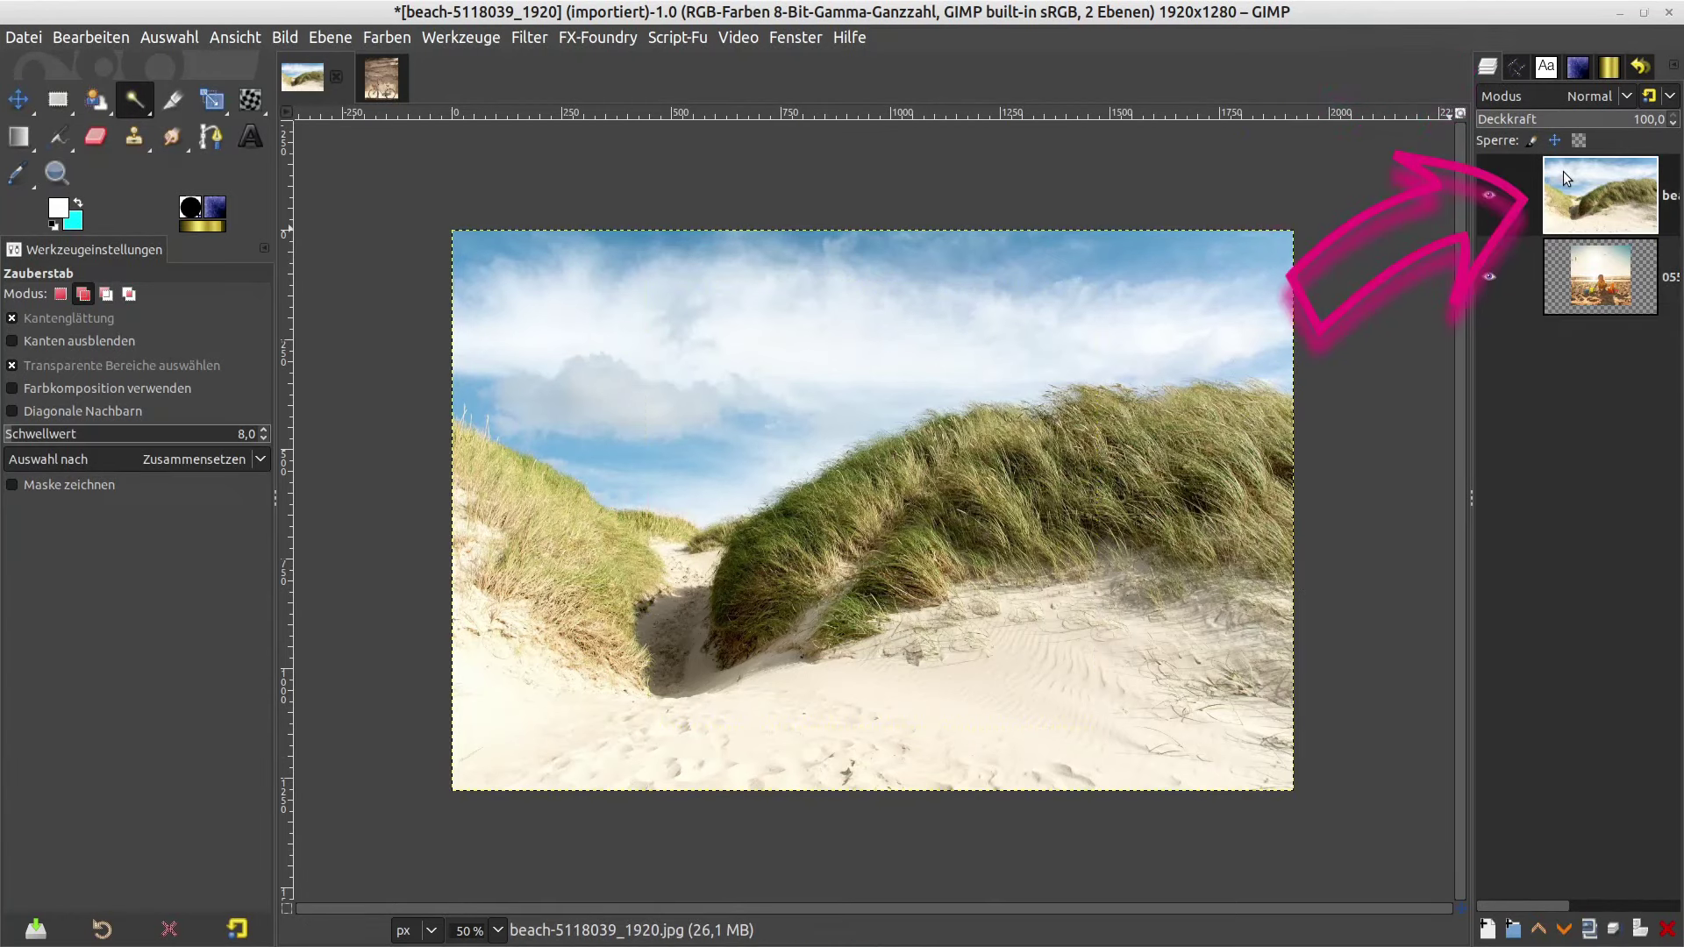
click(1593, 265)
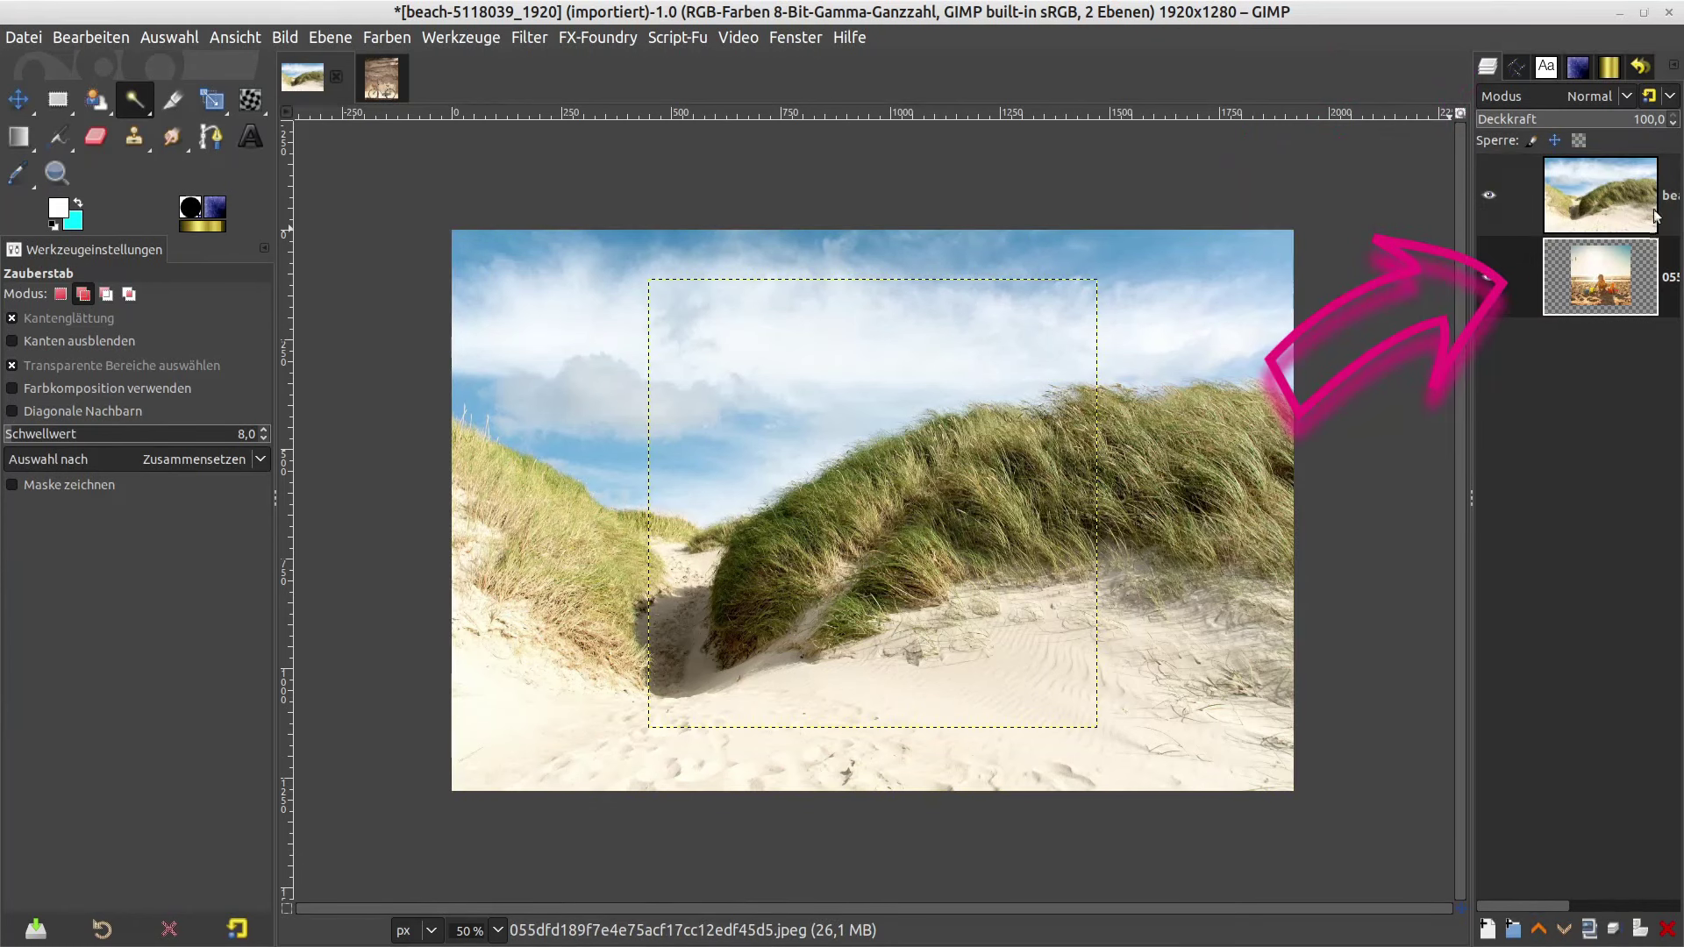
click(1490, 197)
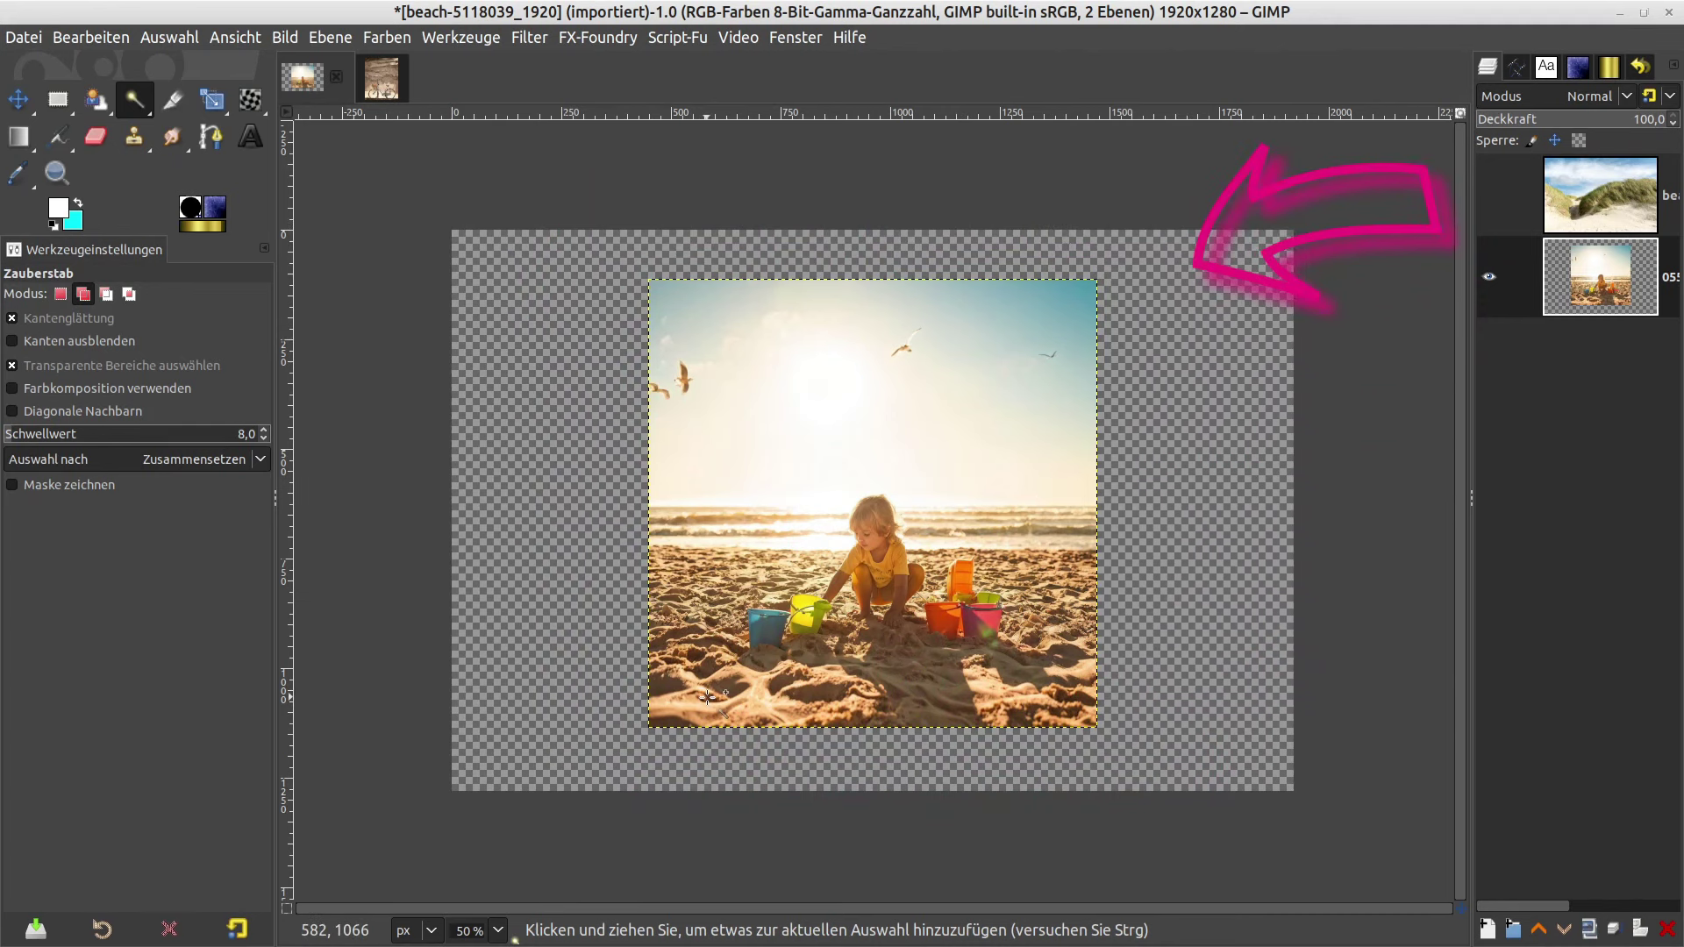
click(1589, 199)
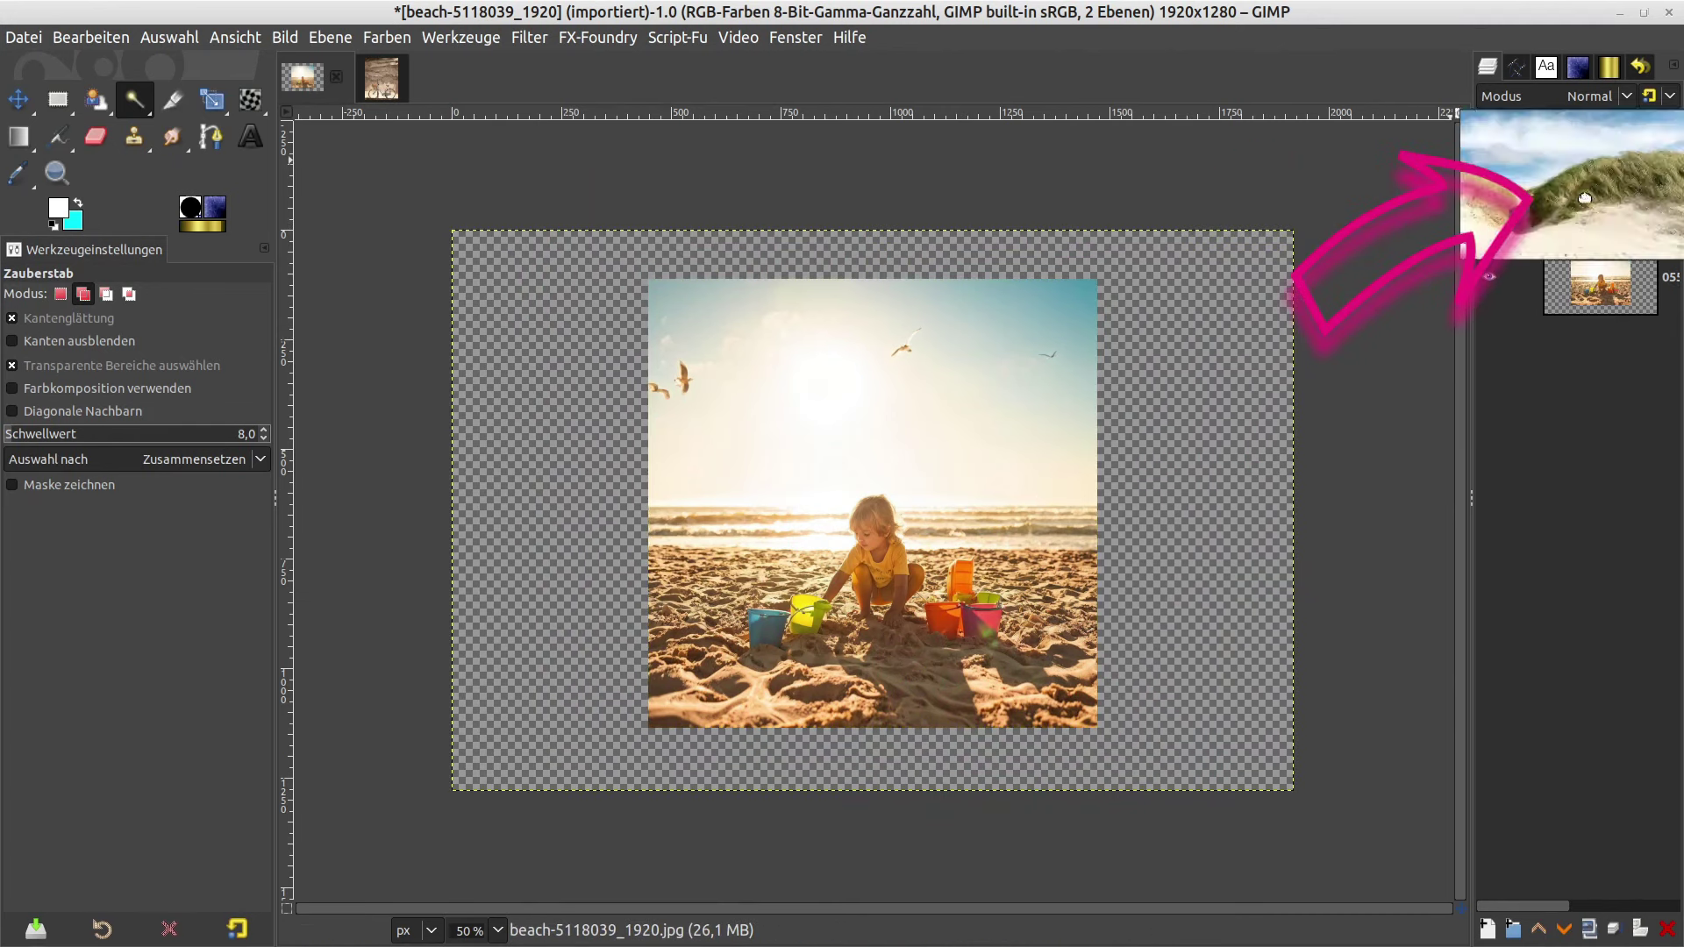
drag(1591, 189, 1623, 373)
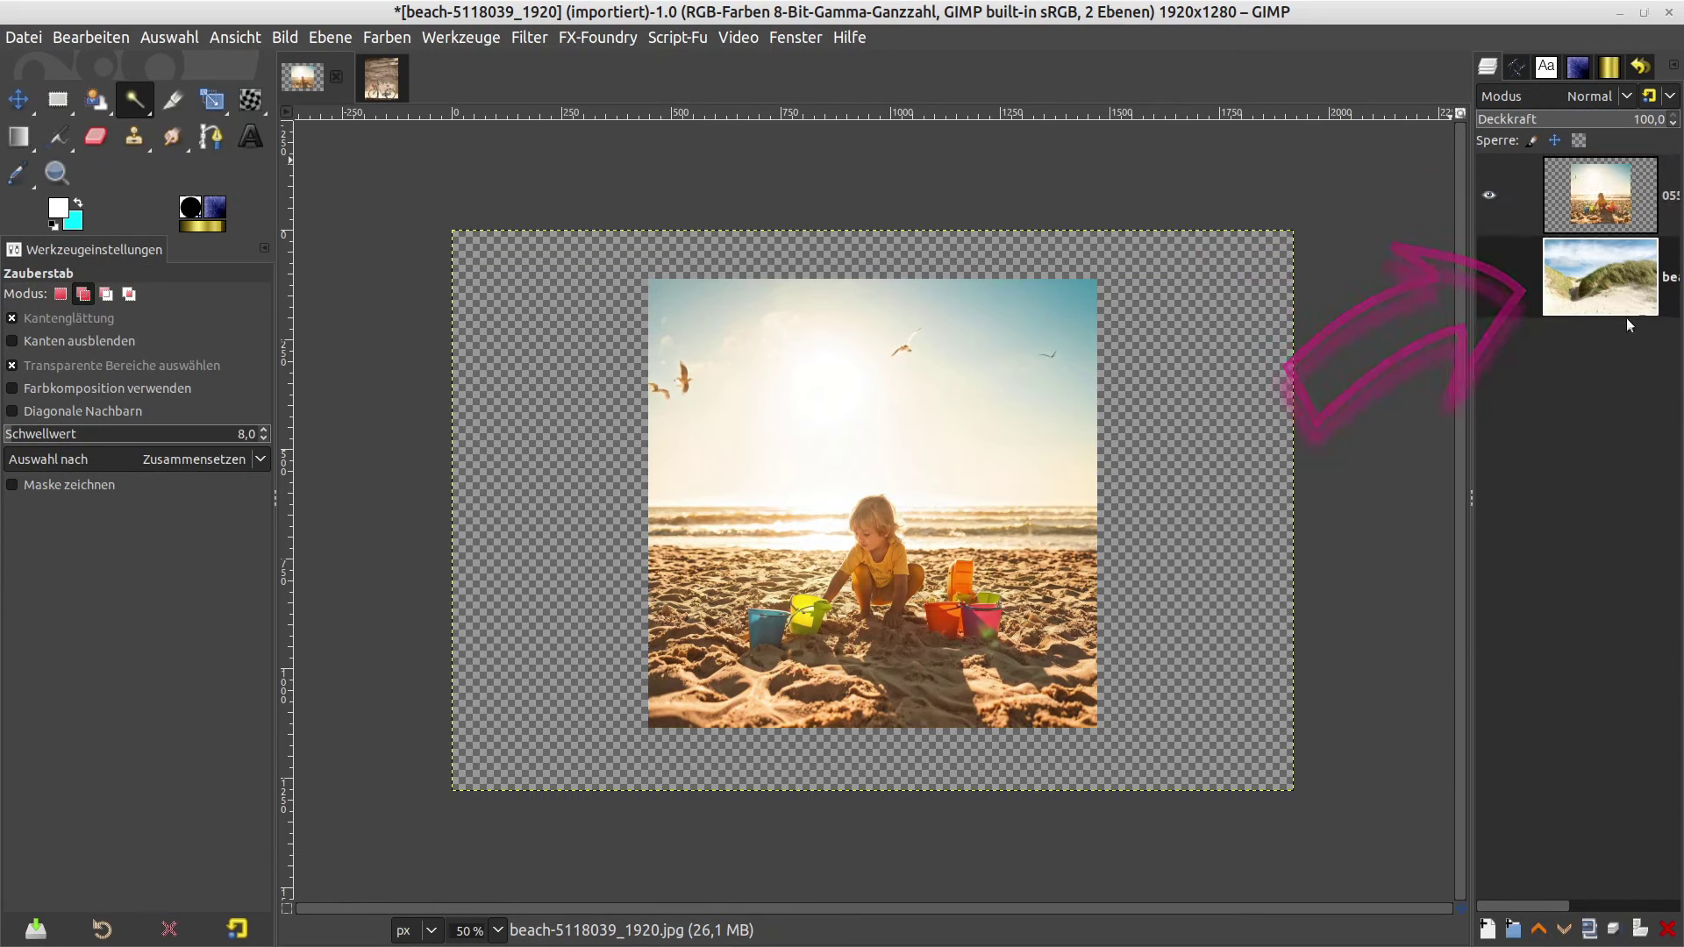
click(1490, 277)
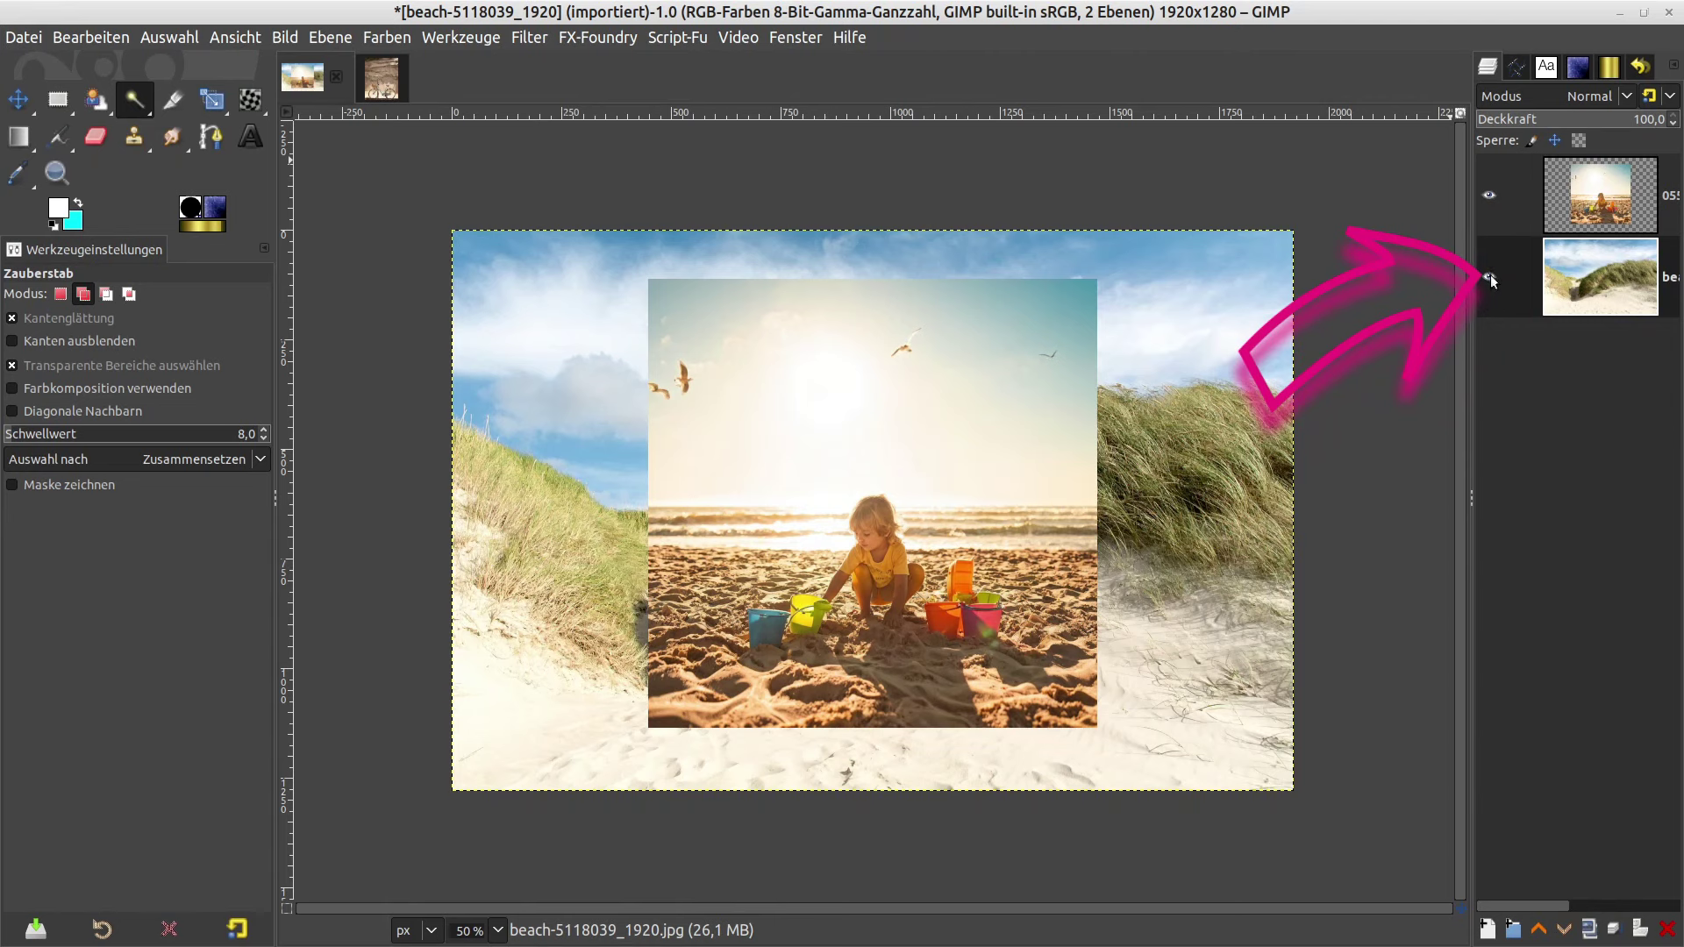
click(1491, 195)
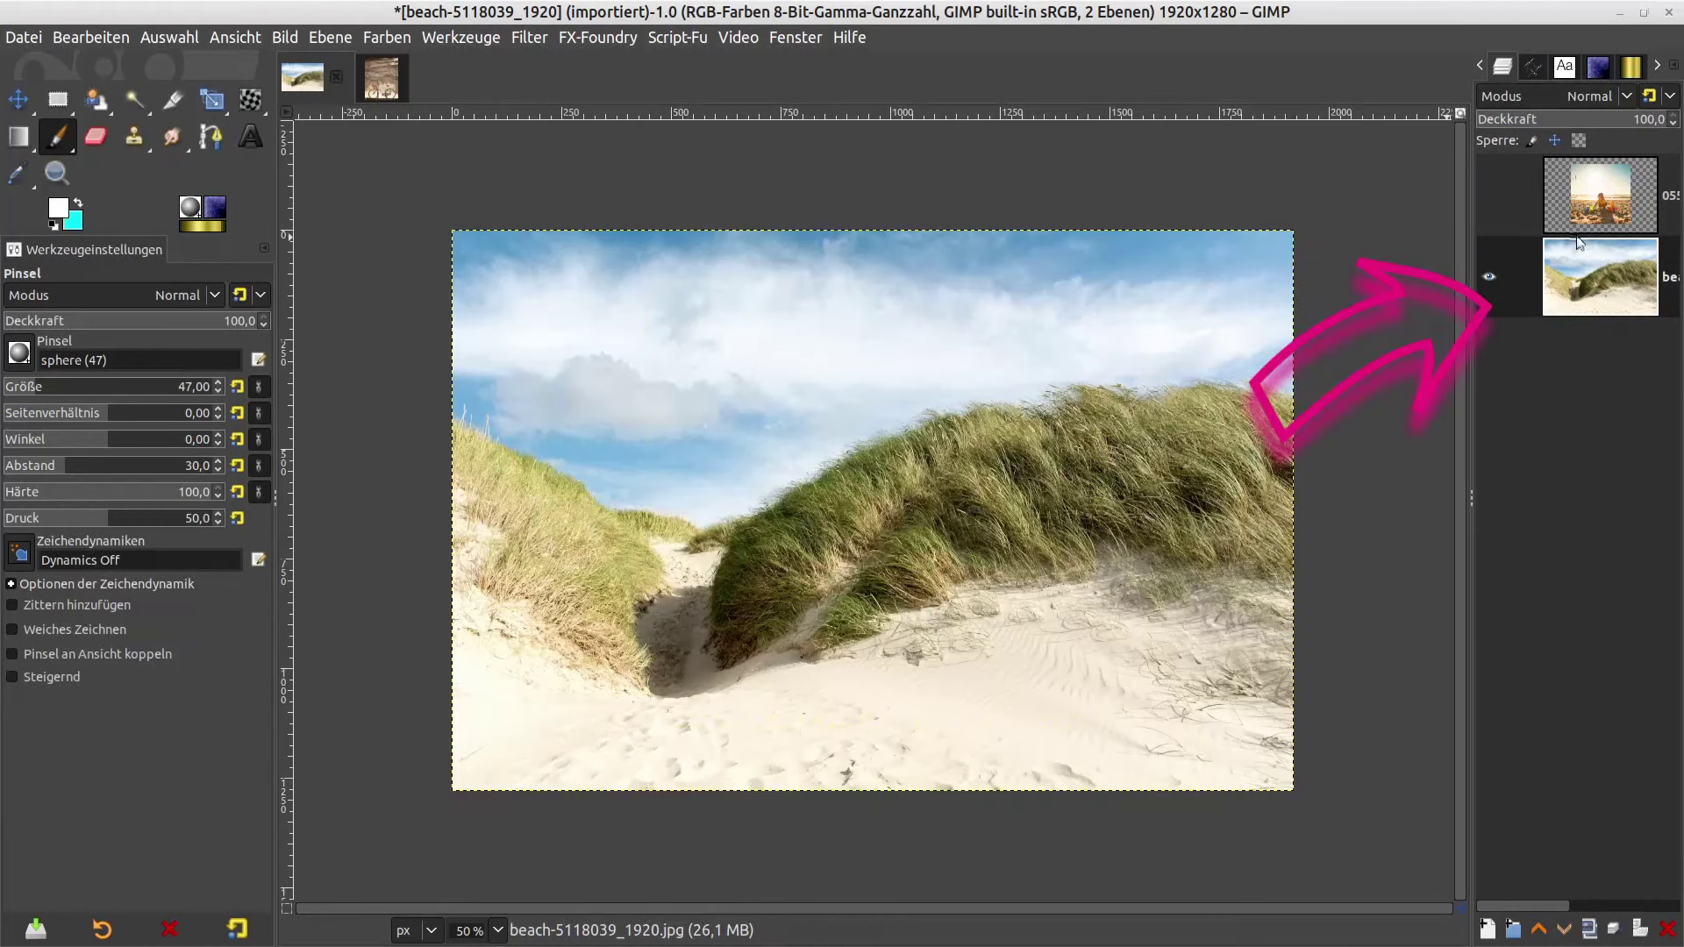
click(1610, 307)
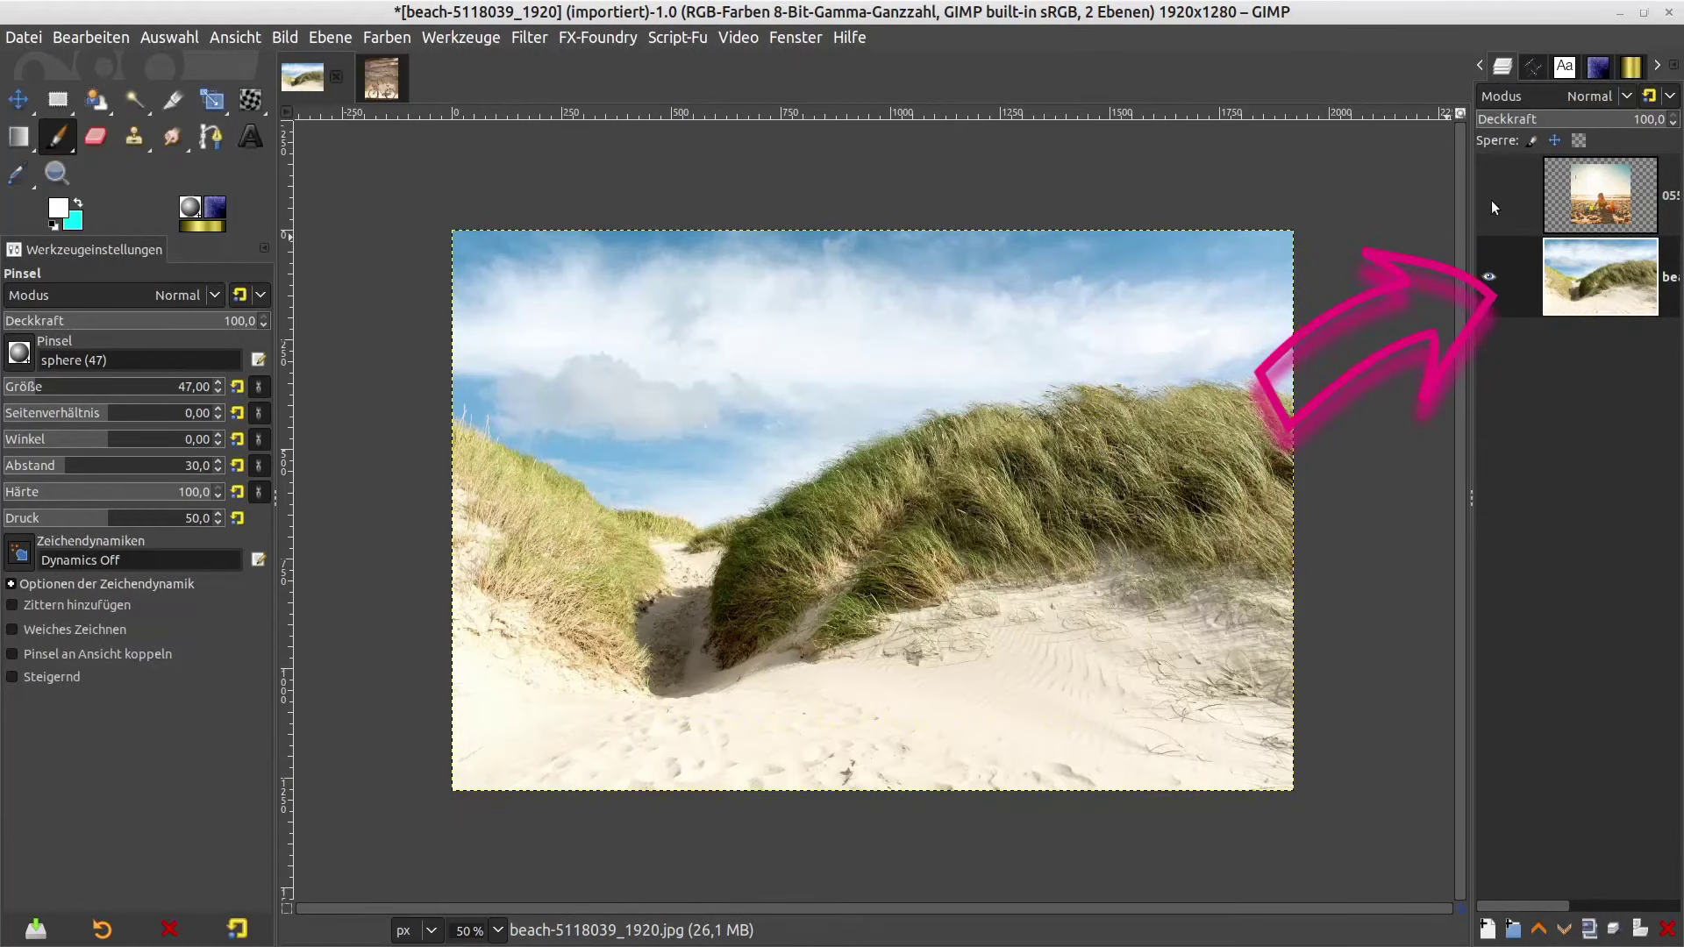
- Show the child-on-beach layer again and swap colours so cyan is the foreground
click(1491, 197)
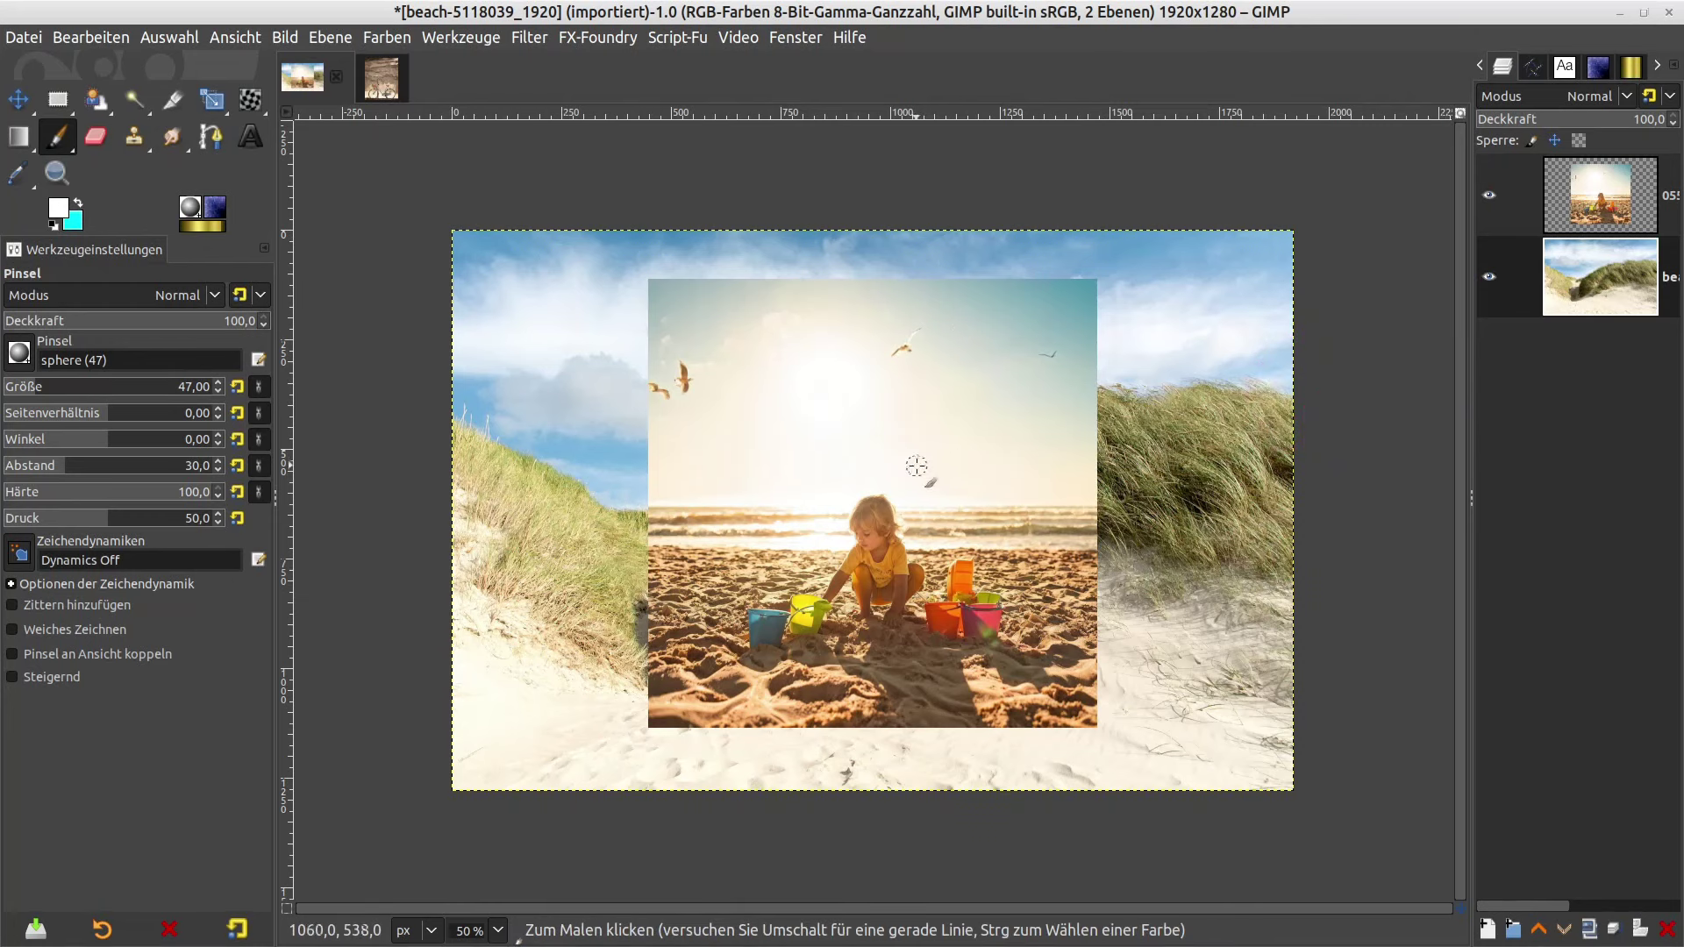
click(80, 227)
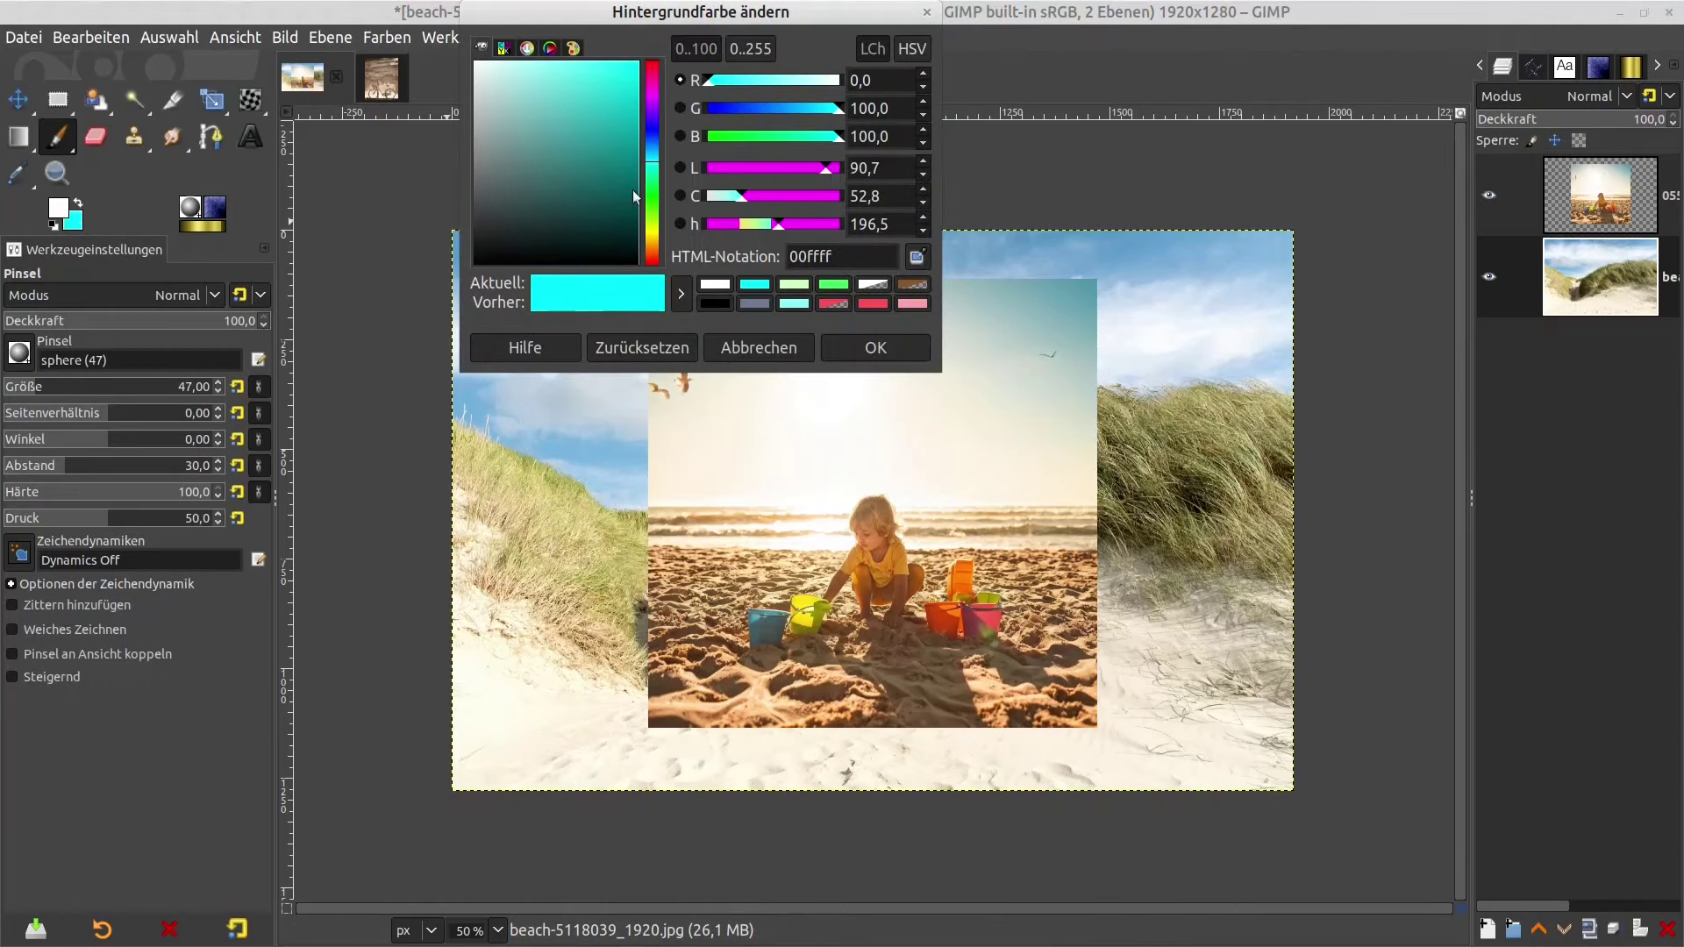
click(78, 204)
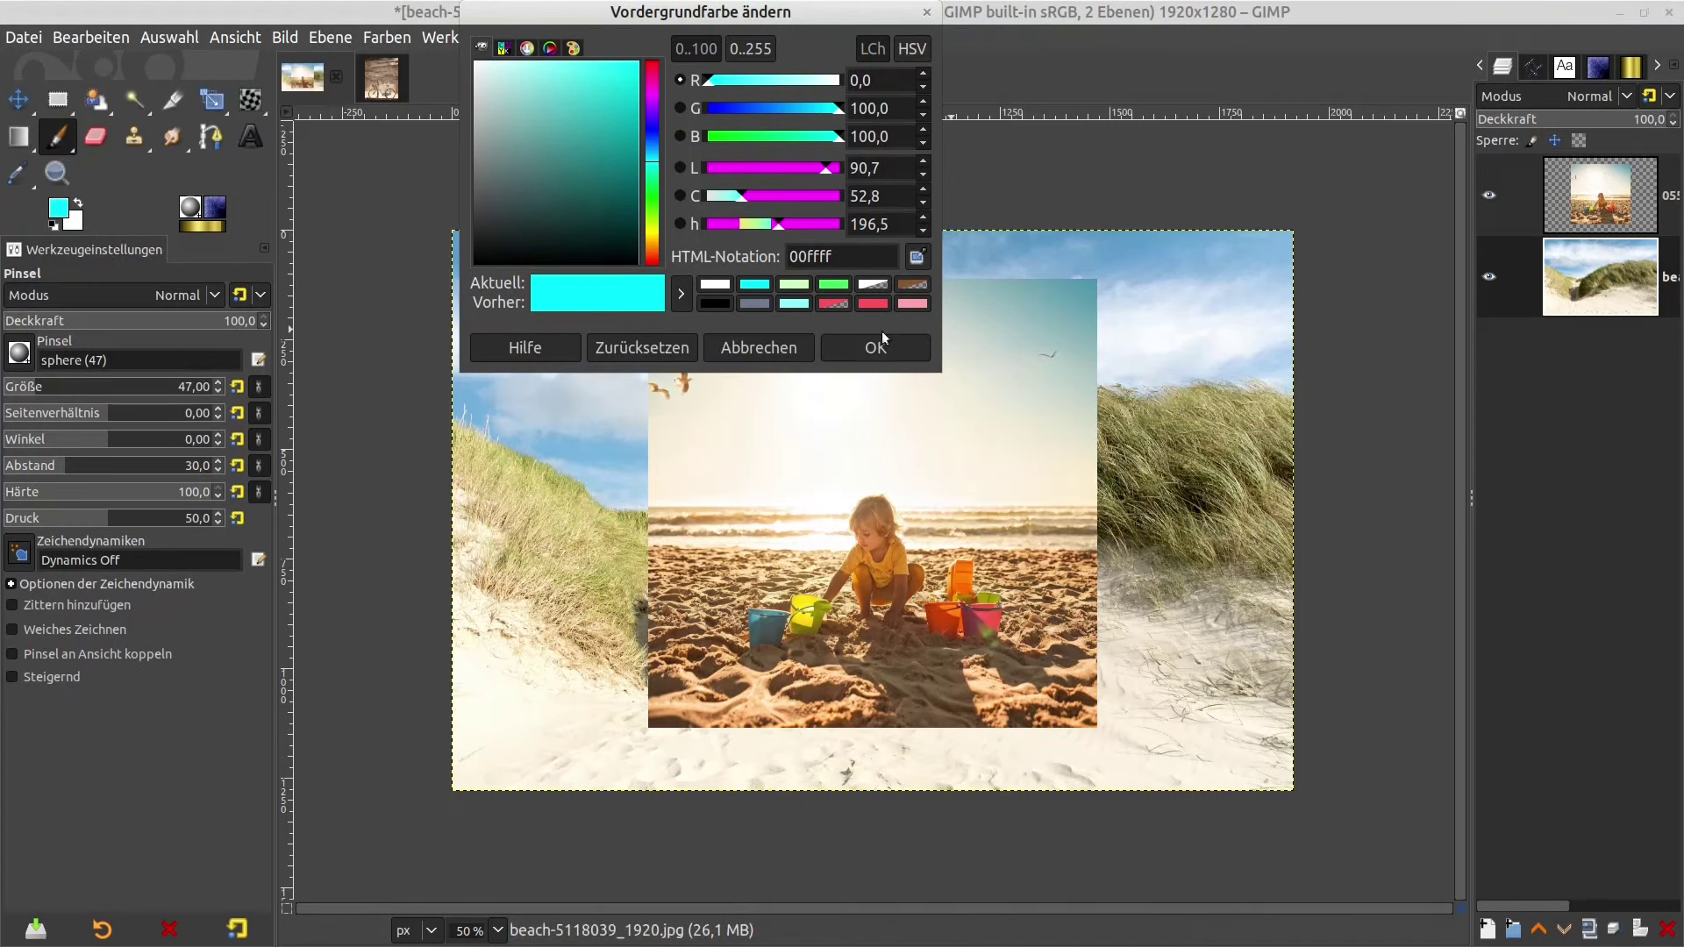
click(876, 348)
- Paint cyan test strokes across the dunes, then undo them all
drag(488, 402, 1307, 449)
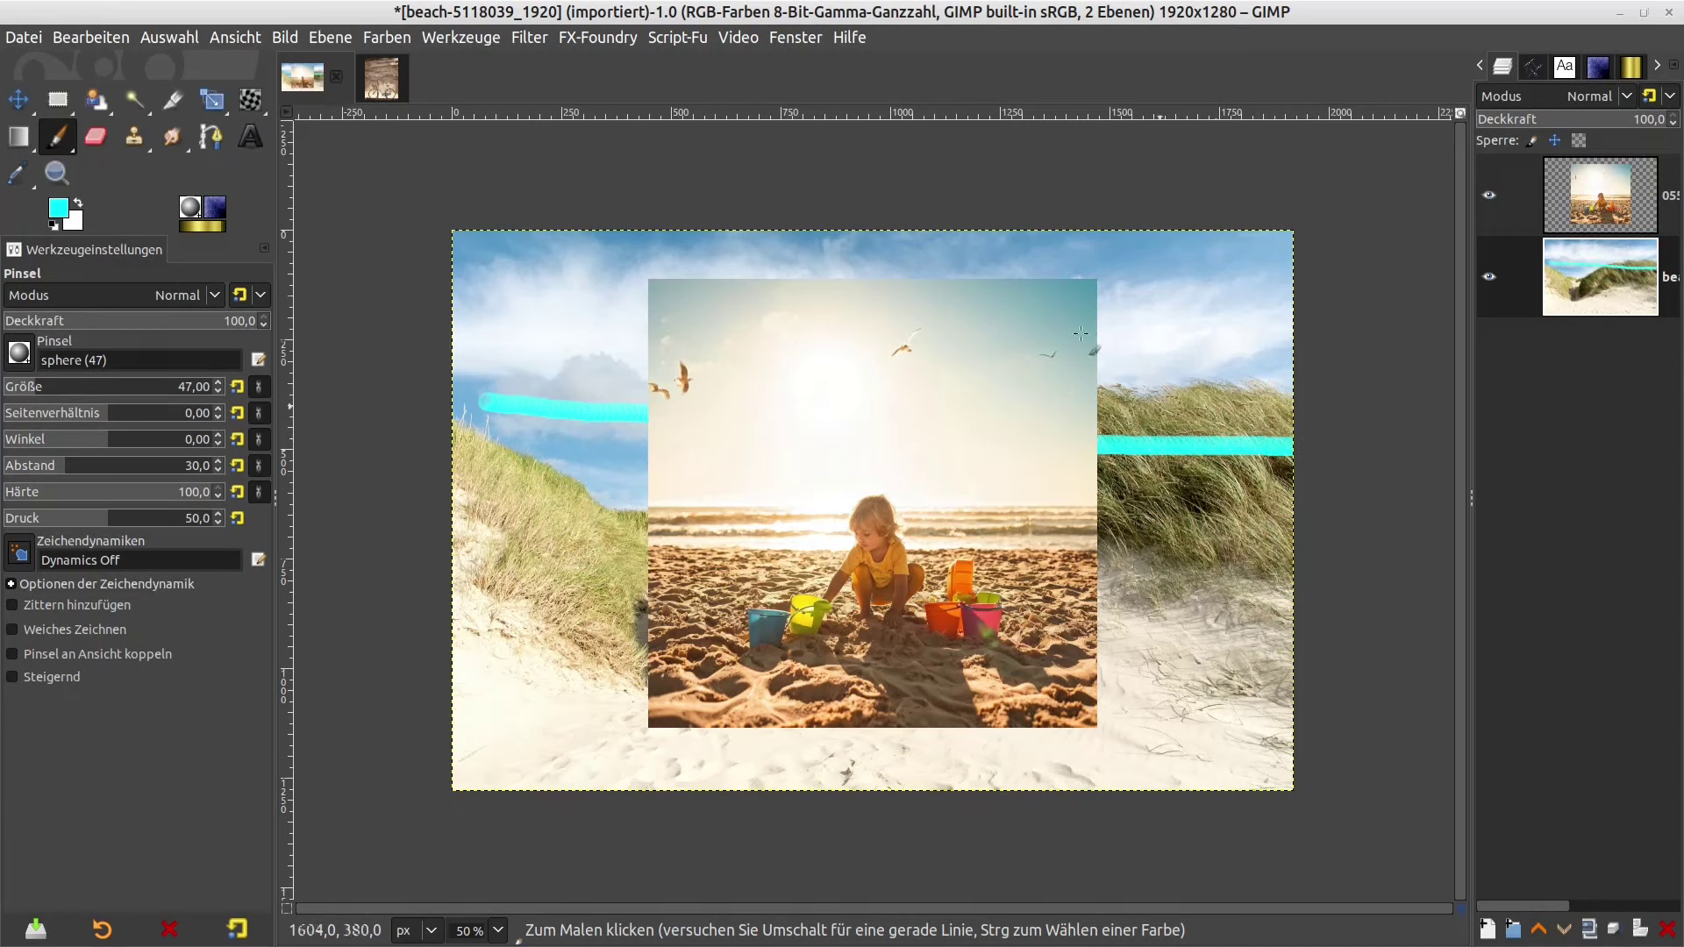
click(102, 38)
click(109, 65)
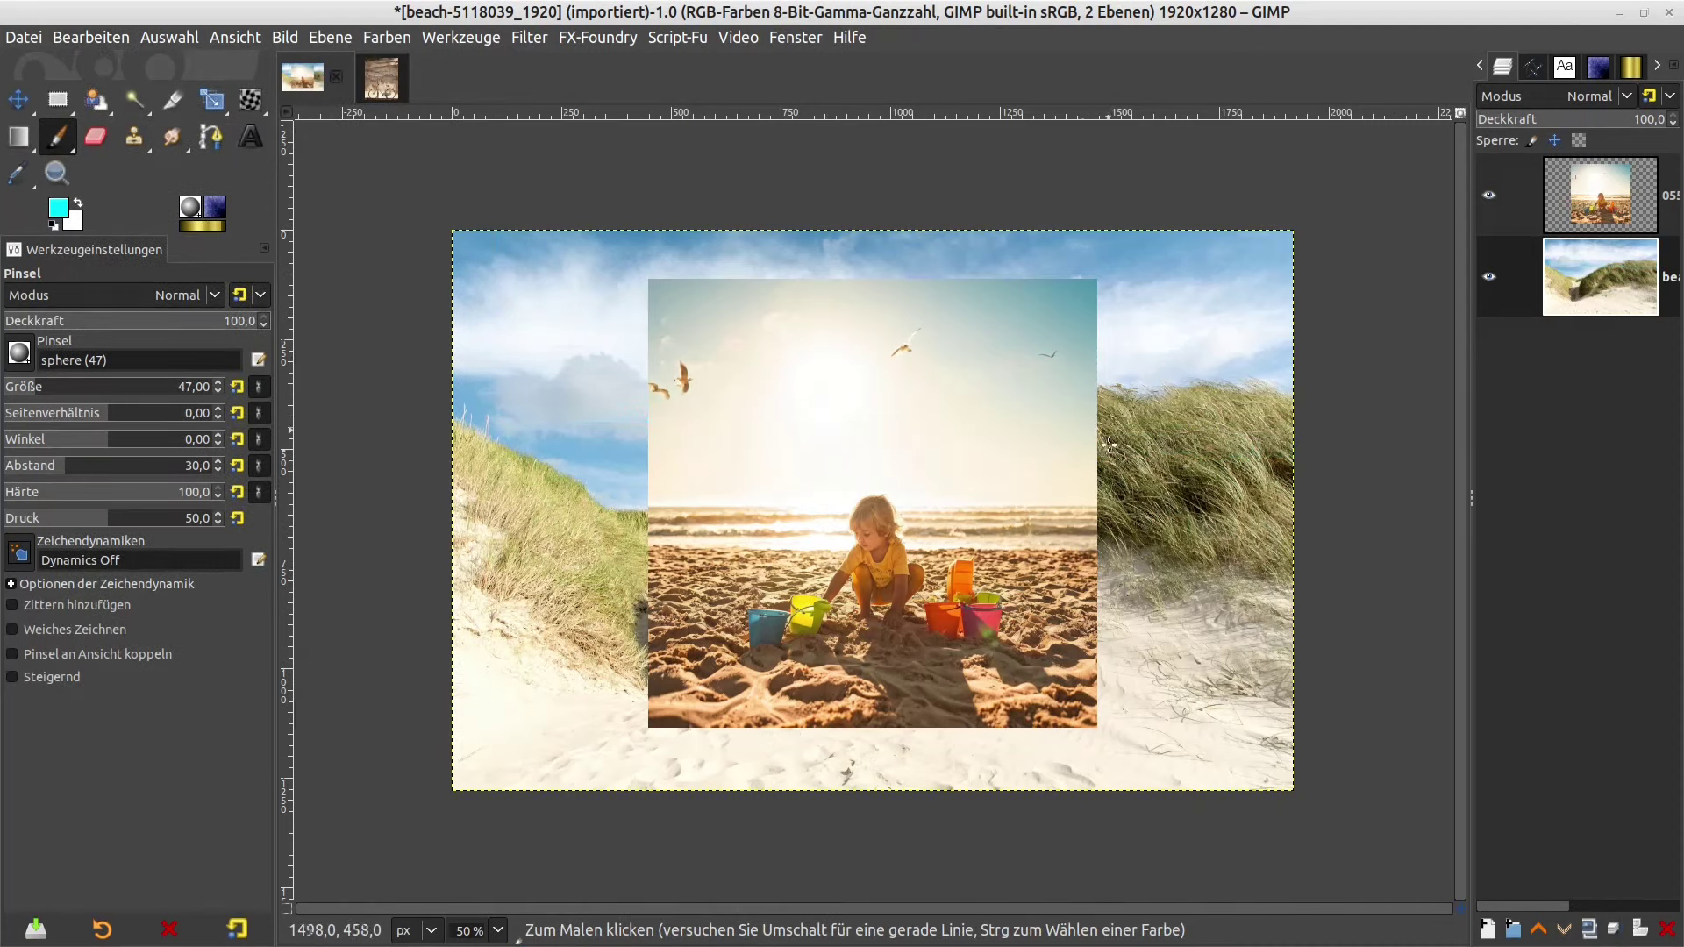
drag(492, 412, 1233, 468)
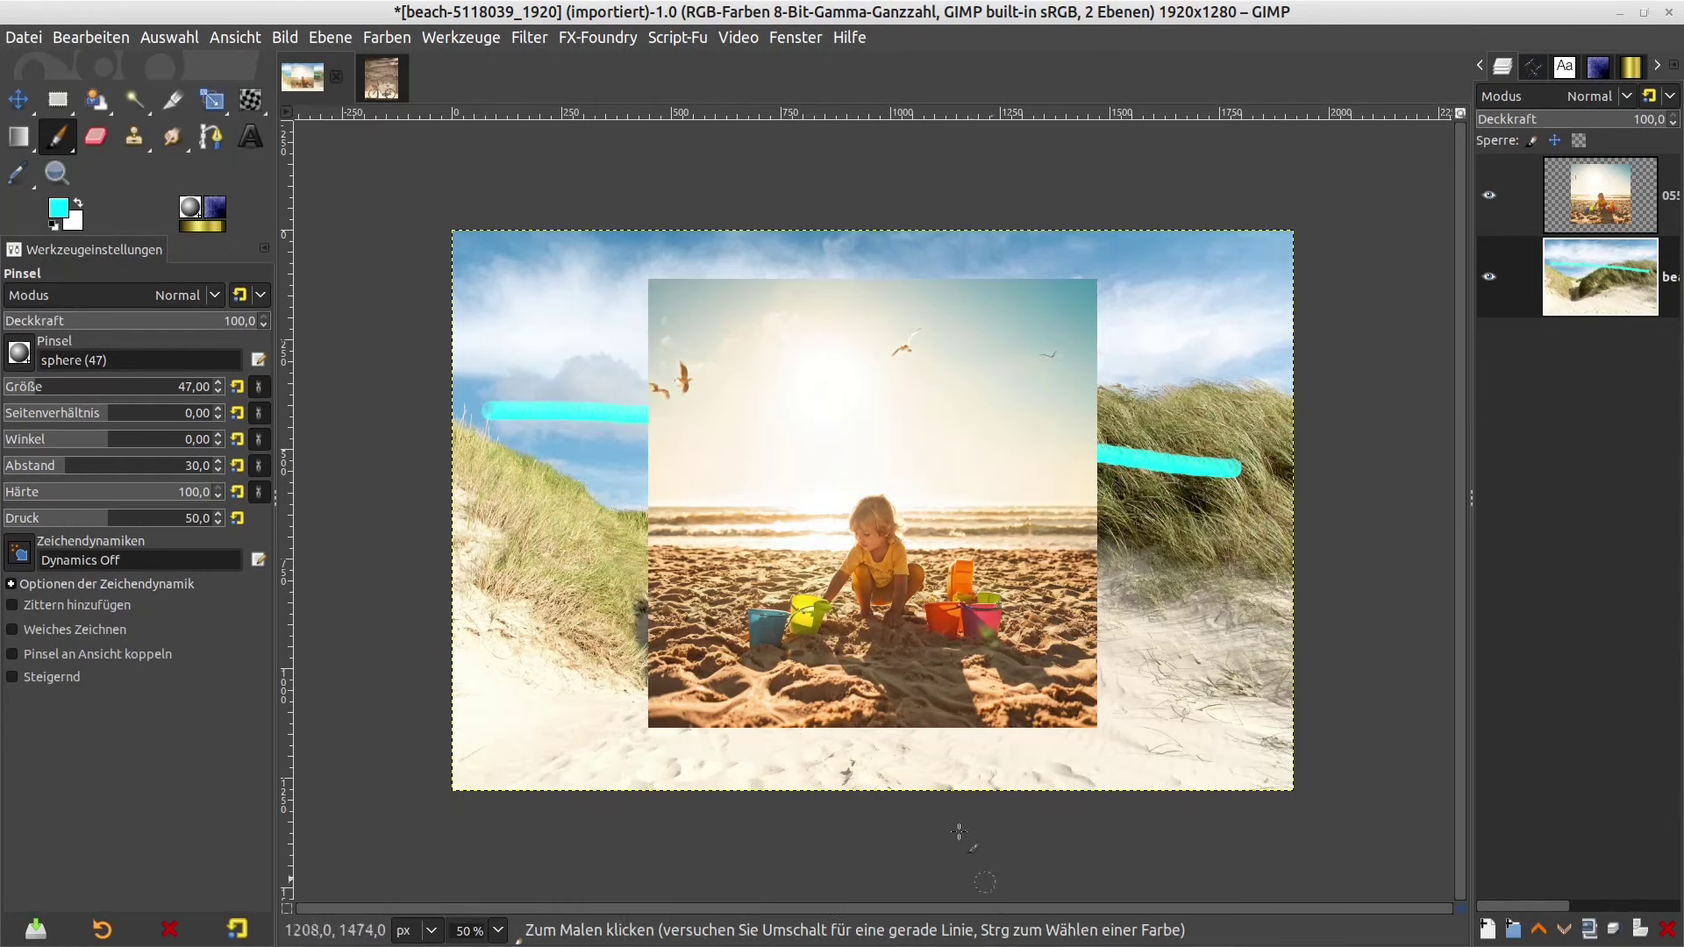
click(1492, 195)
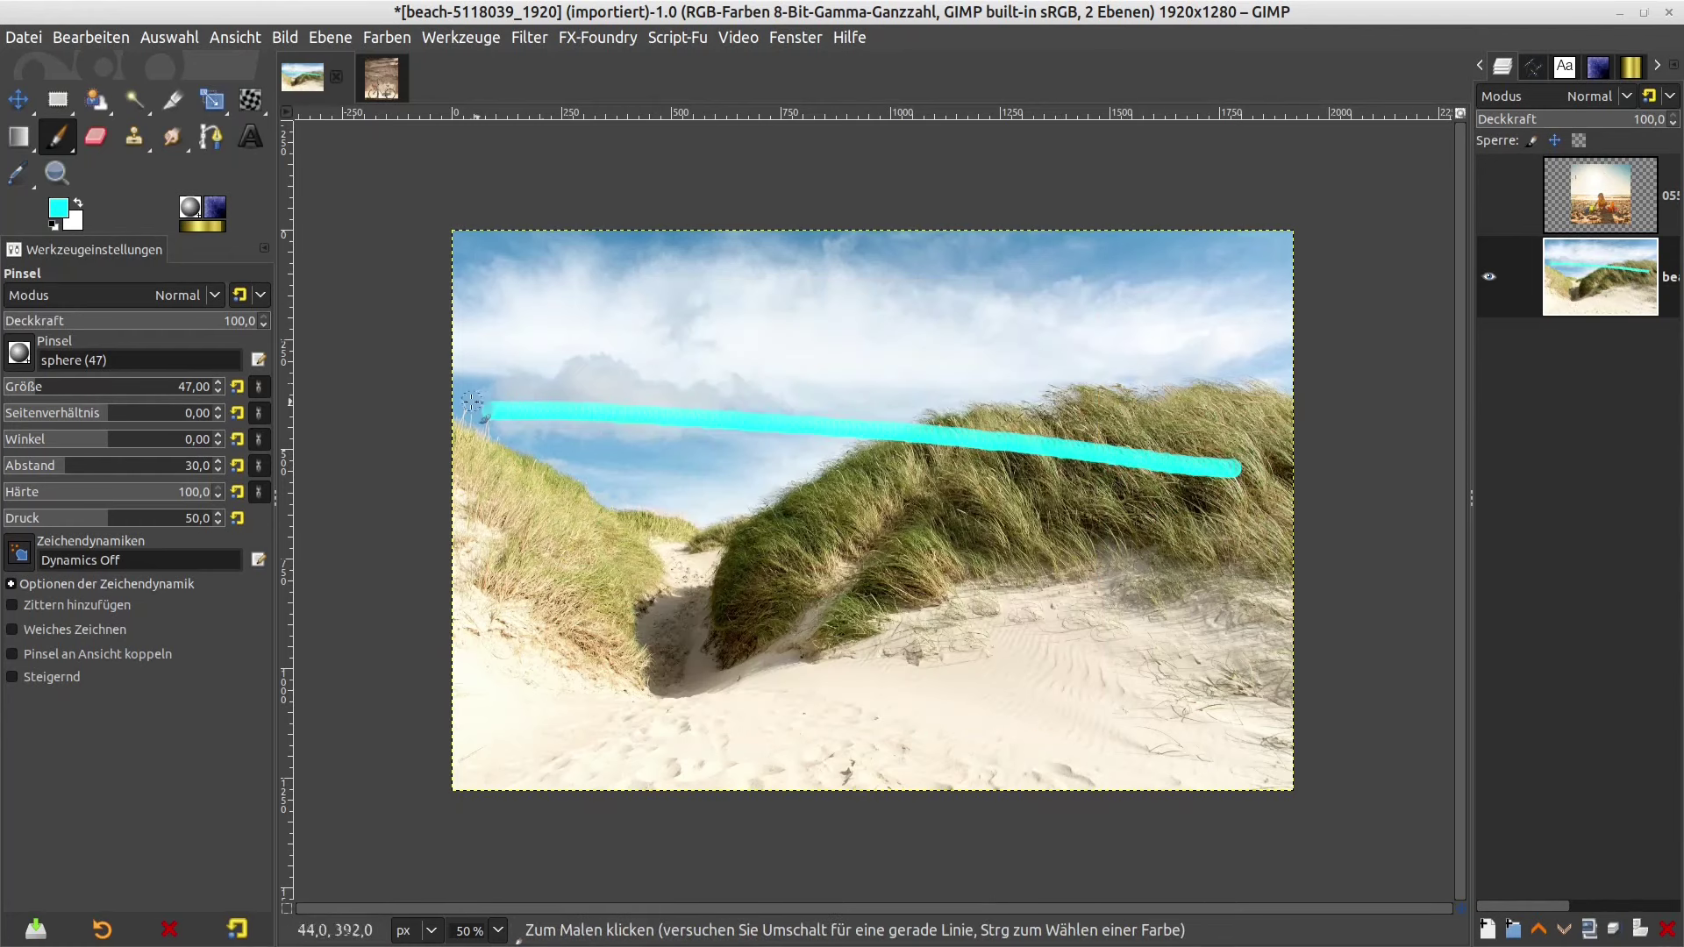
click(66, 39)
click(100, 69)
click(88, 38)
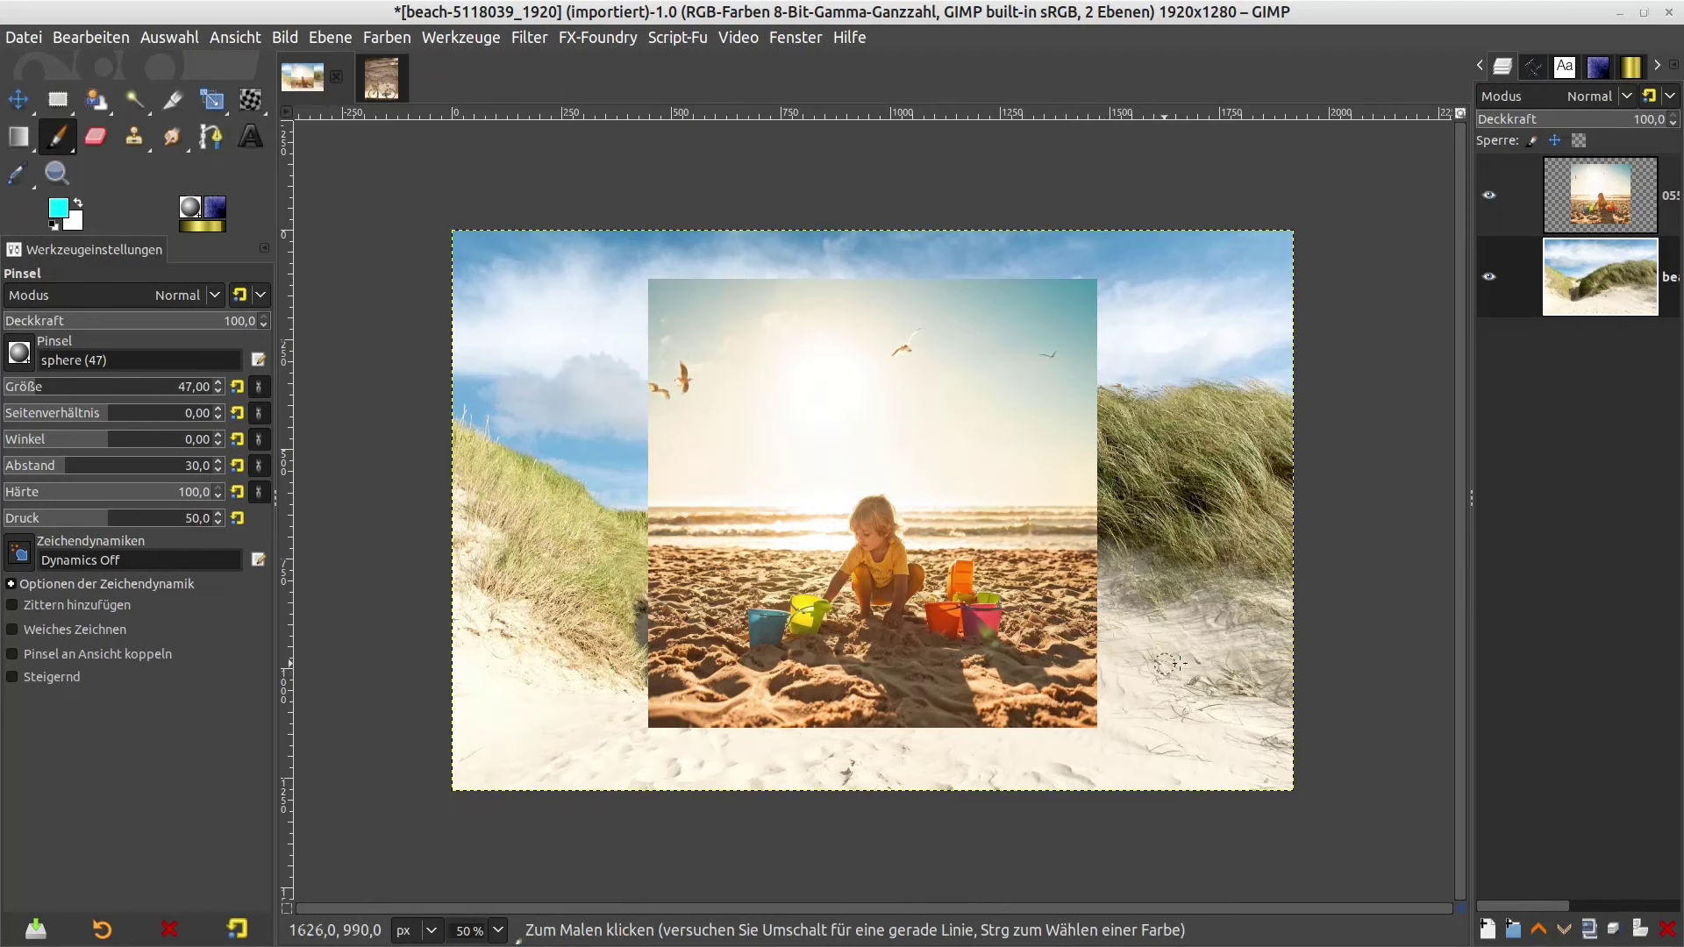
- Move the child-on-beach layer toward the lower right and lower its opacity to 72,4
click(18, 107)
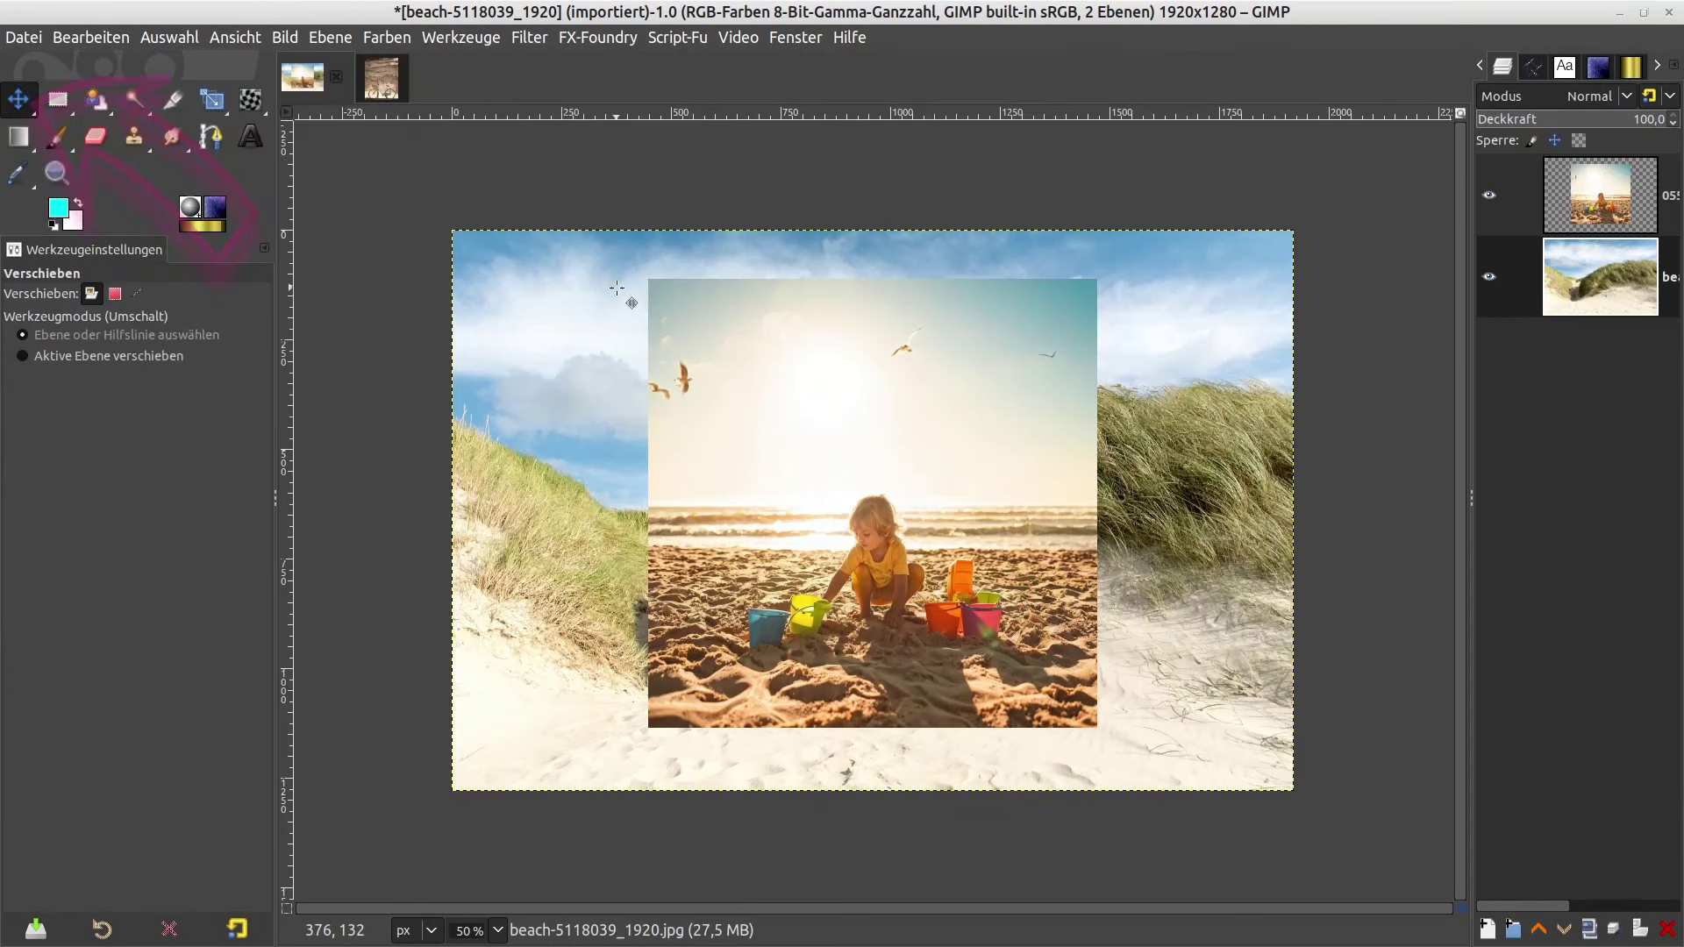
drag(771, 369, 959, 425)
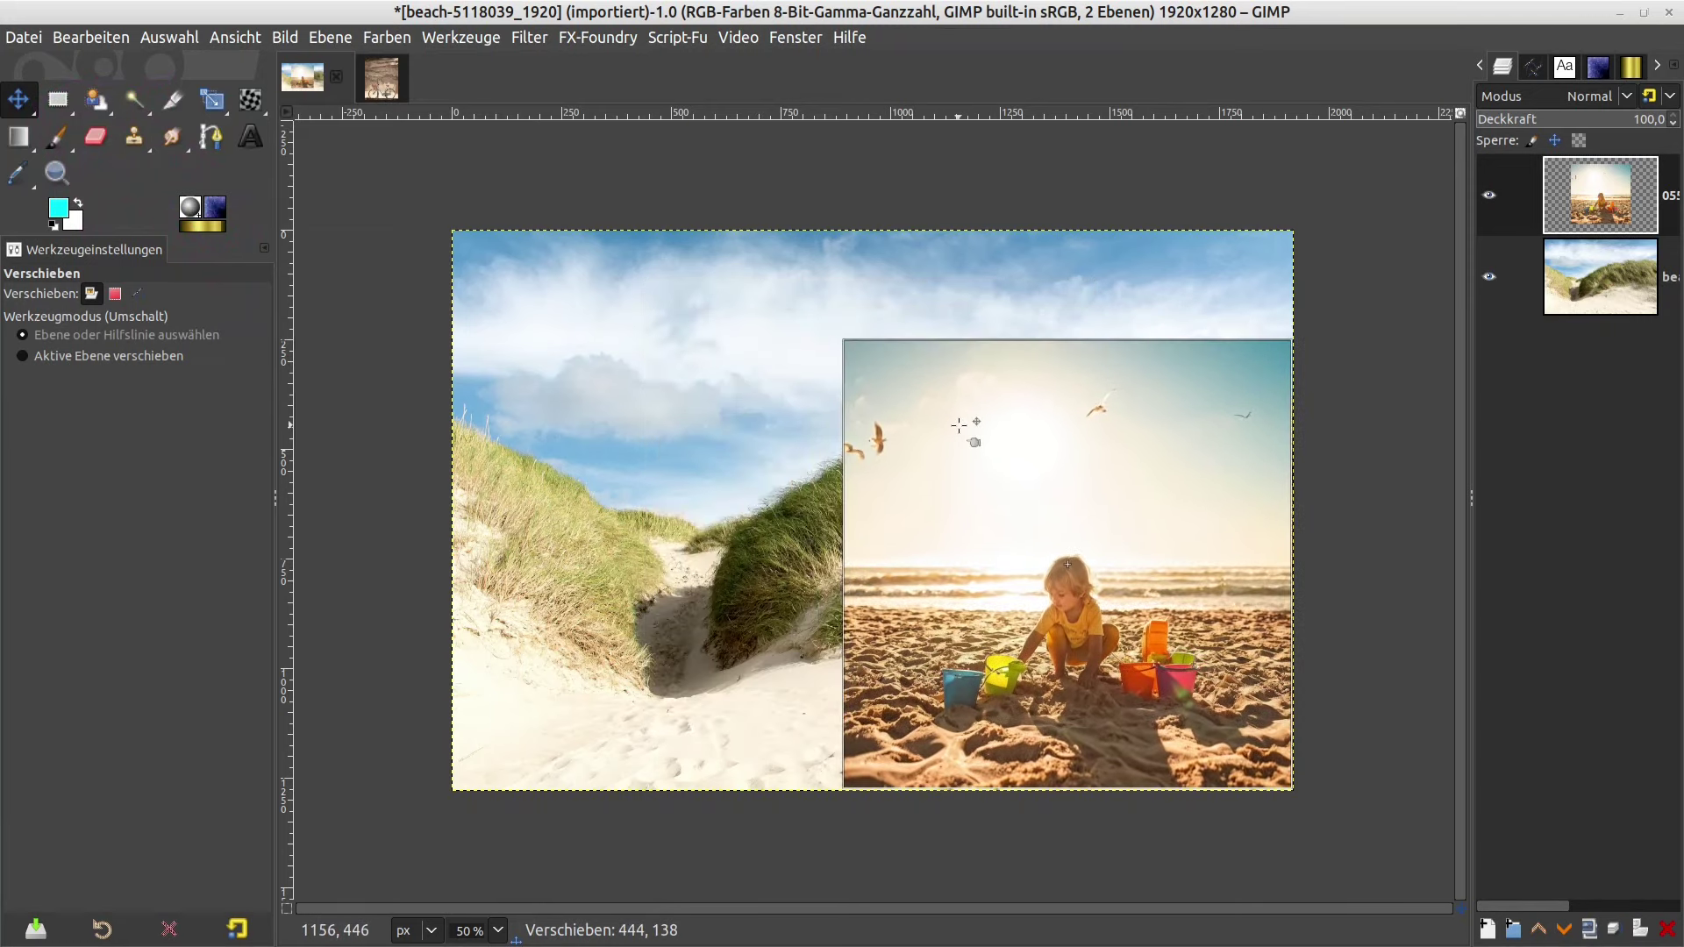
drag(959, 425, 1053, 545)
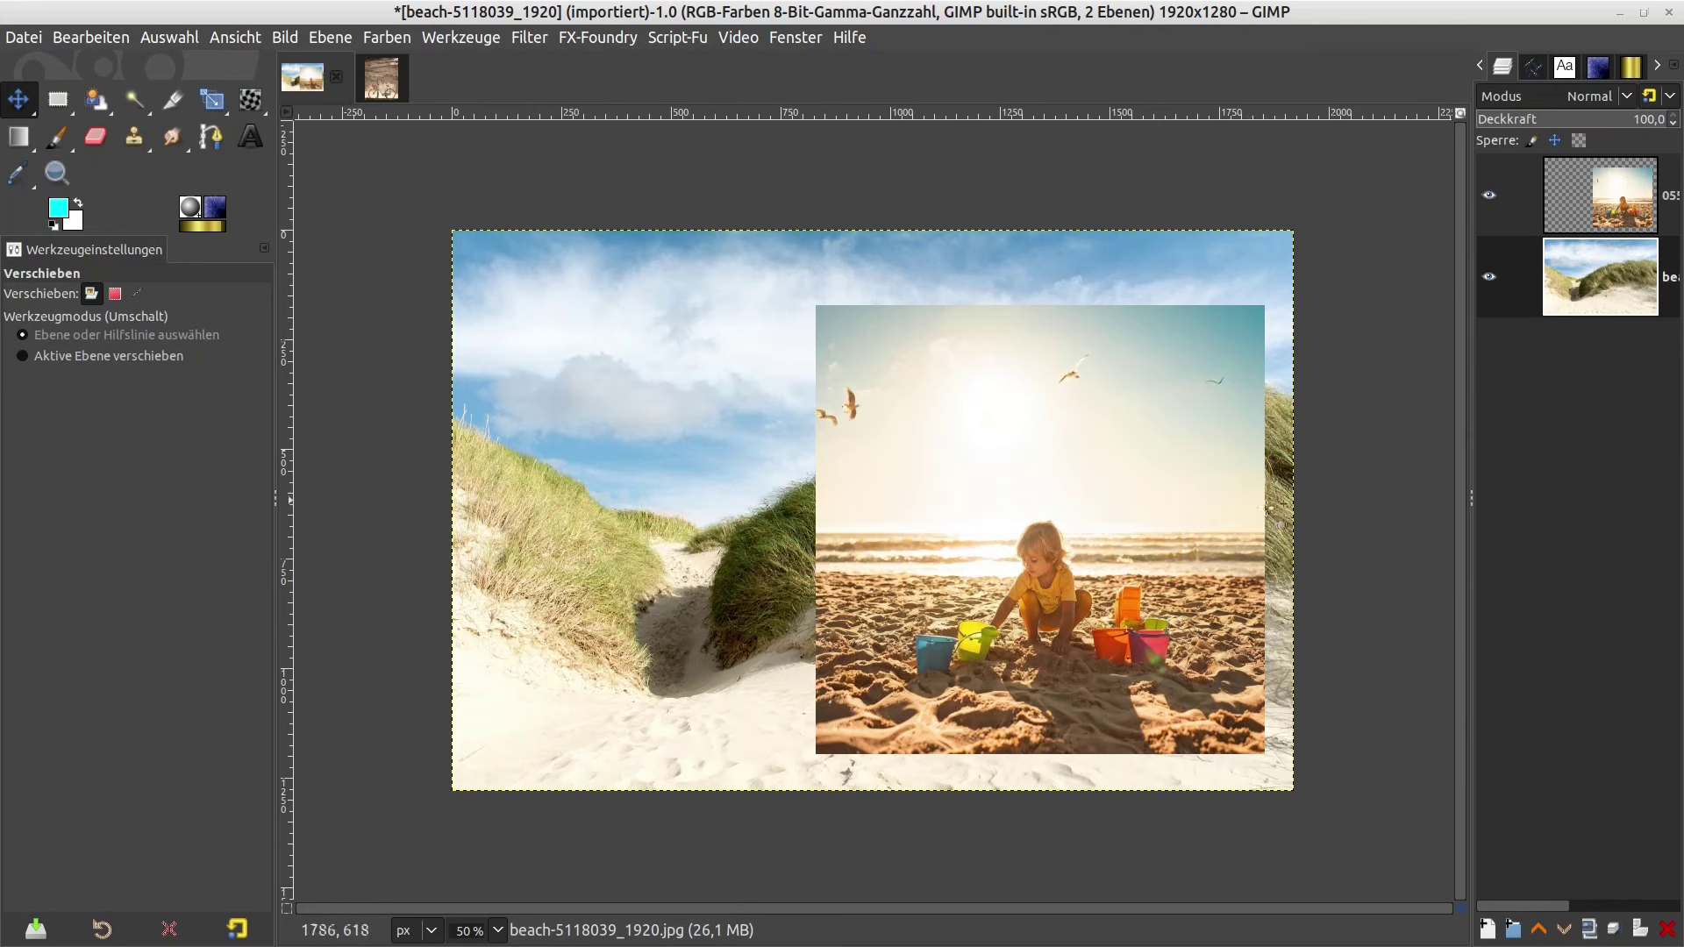
click(1597, 191)
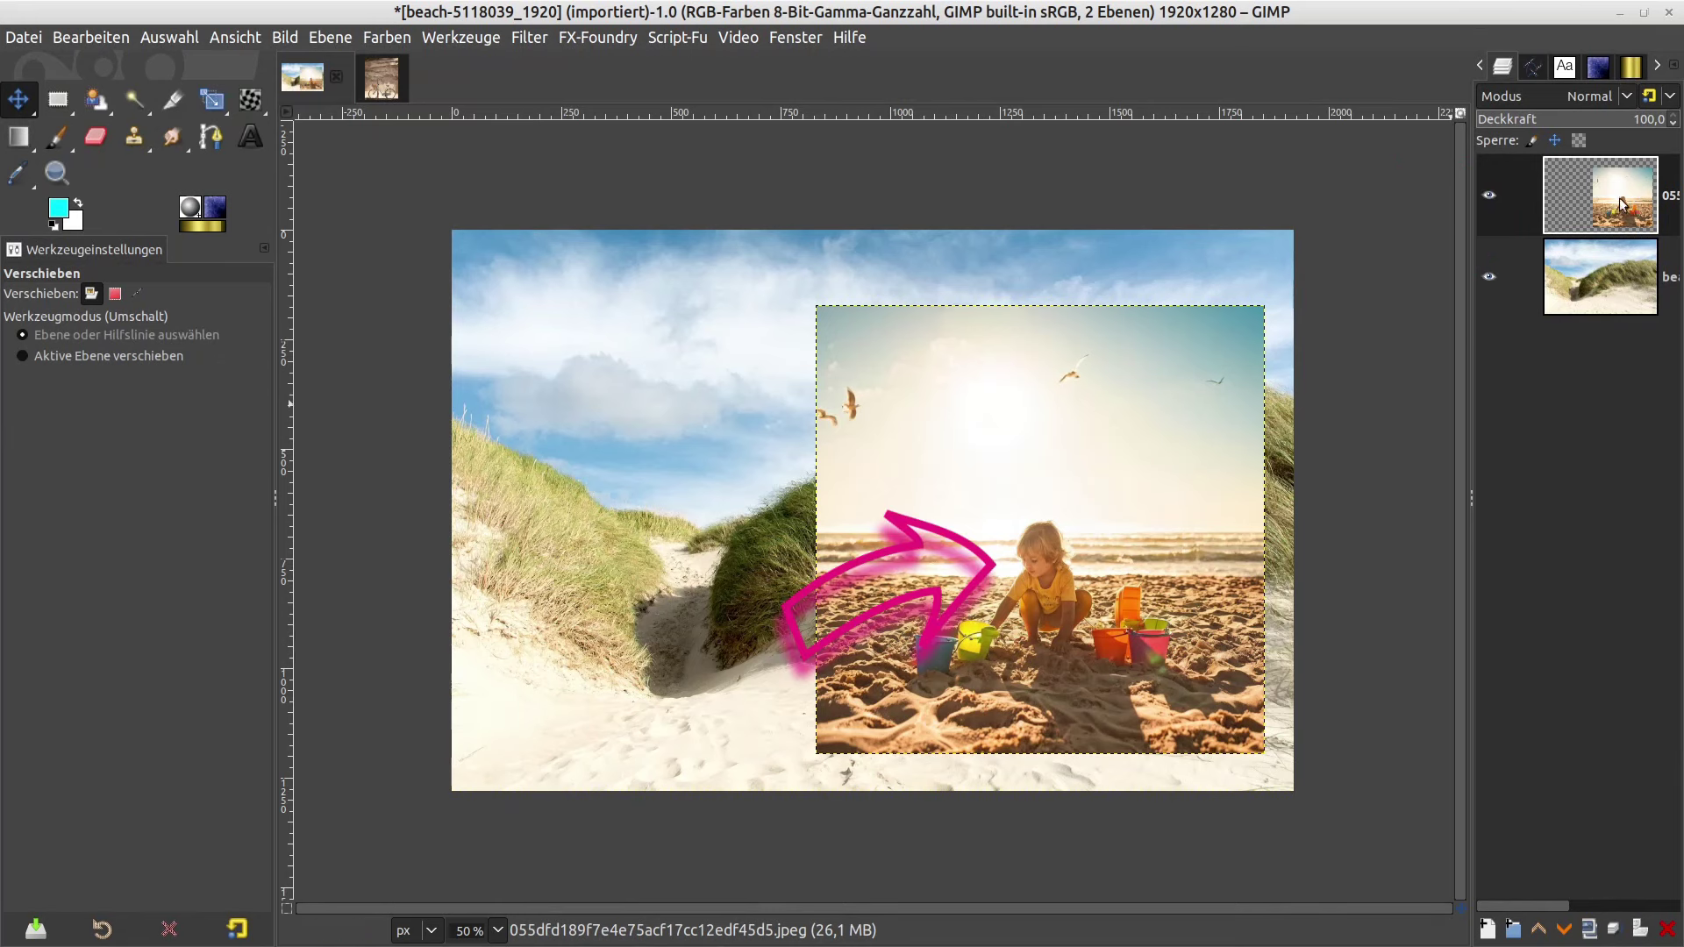
click(1619, 118)
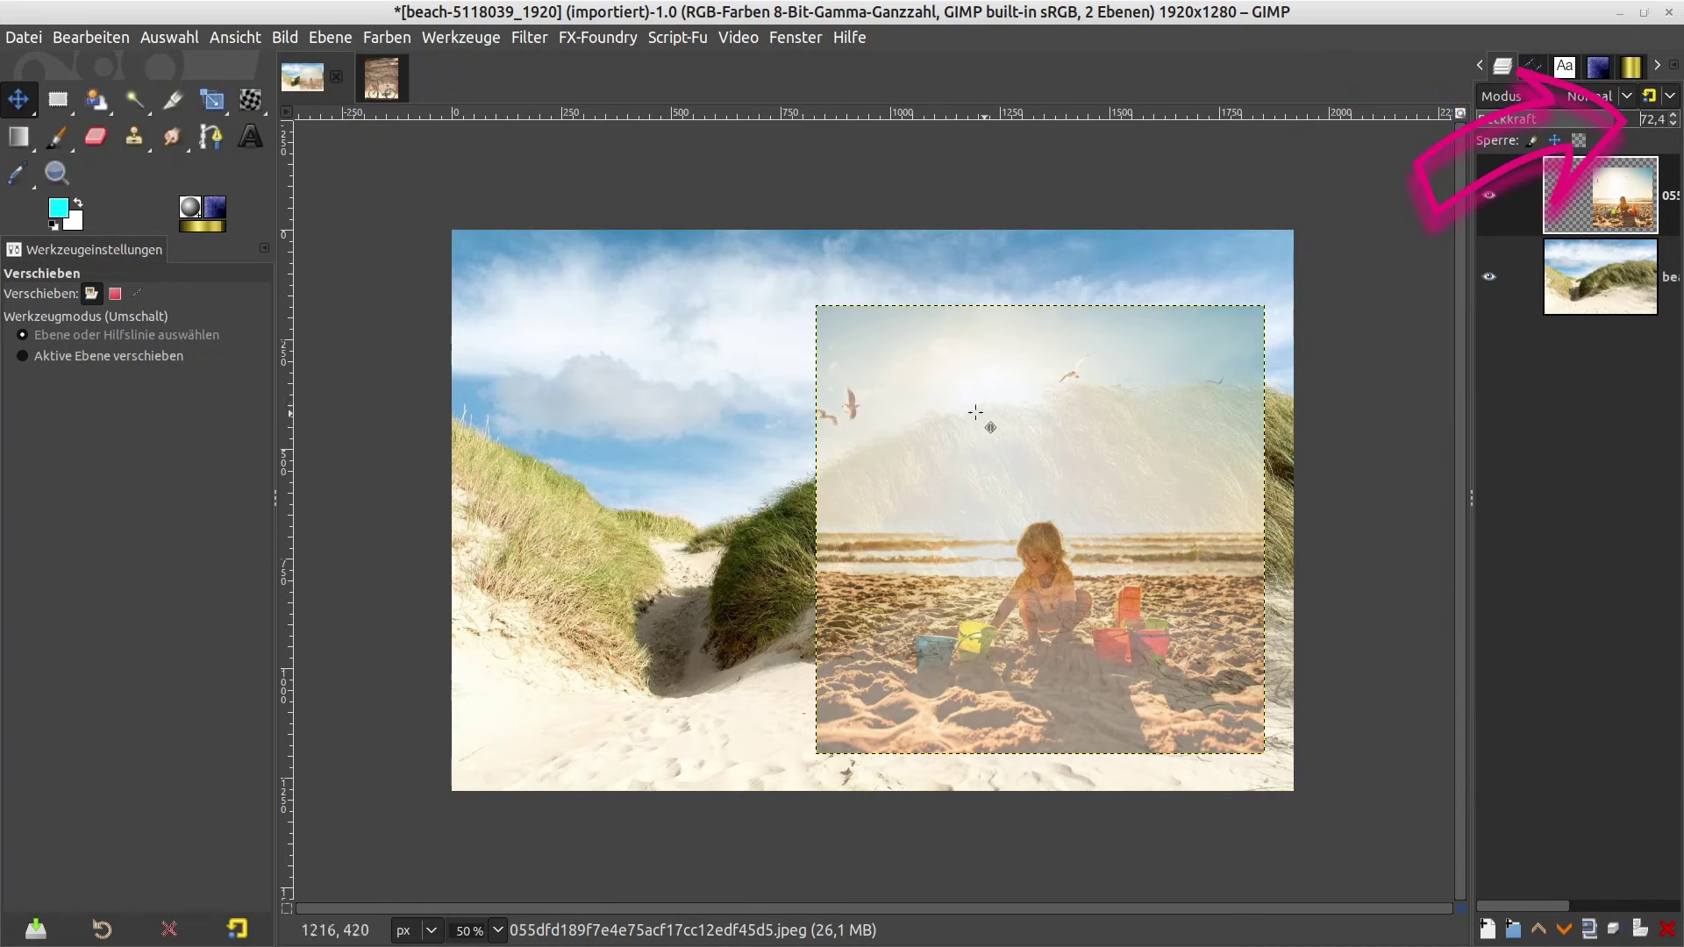
click(1067, 524)
drag(1067, 525, 1083, 558)
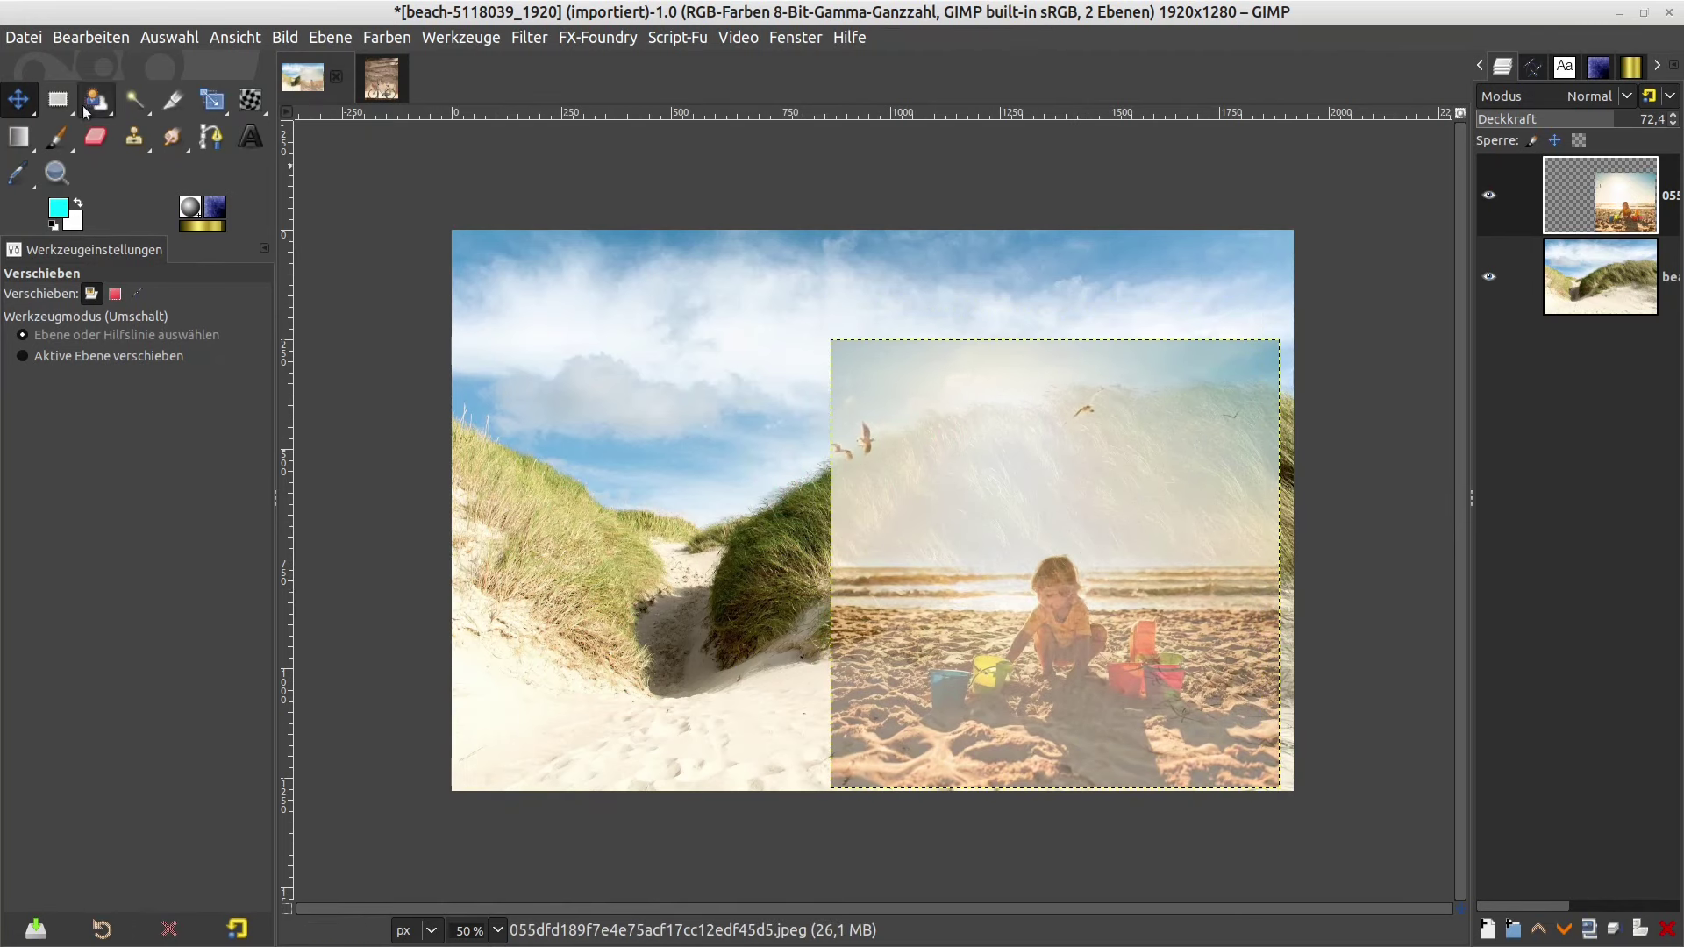
- Experiment with free Scale tool resizing of the child photo, then reset to 1024×1024 with proportions relinked
click(212, 103)
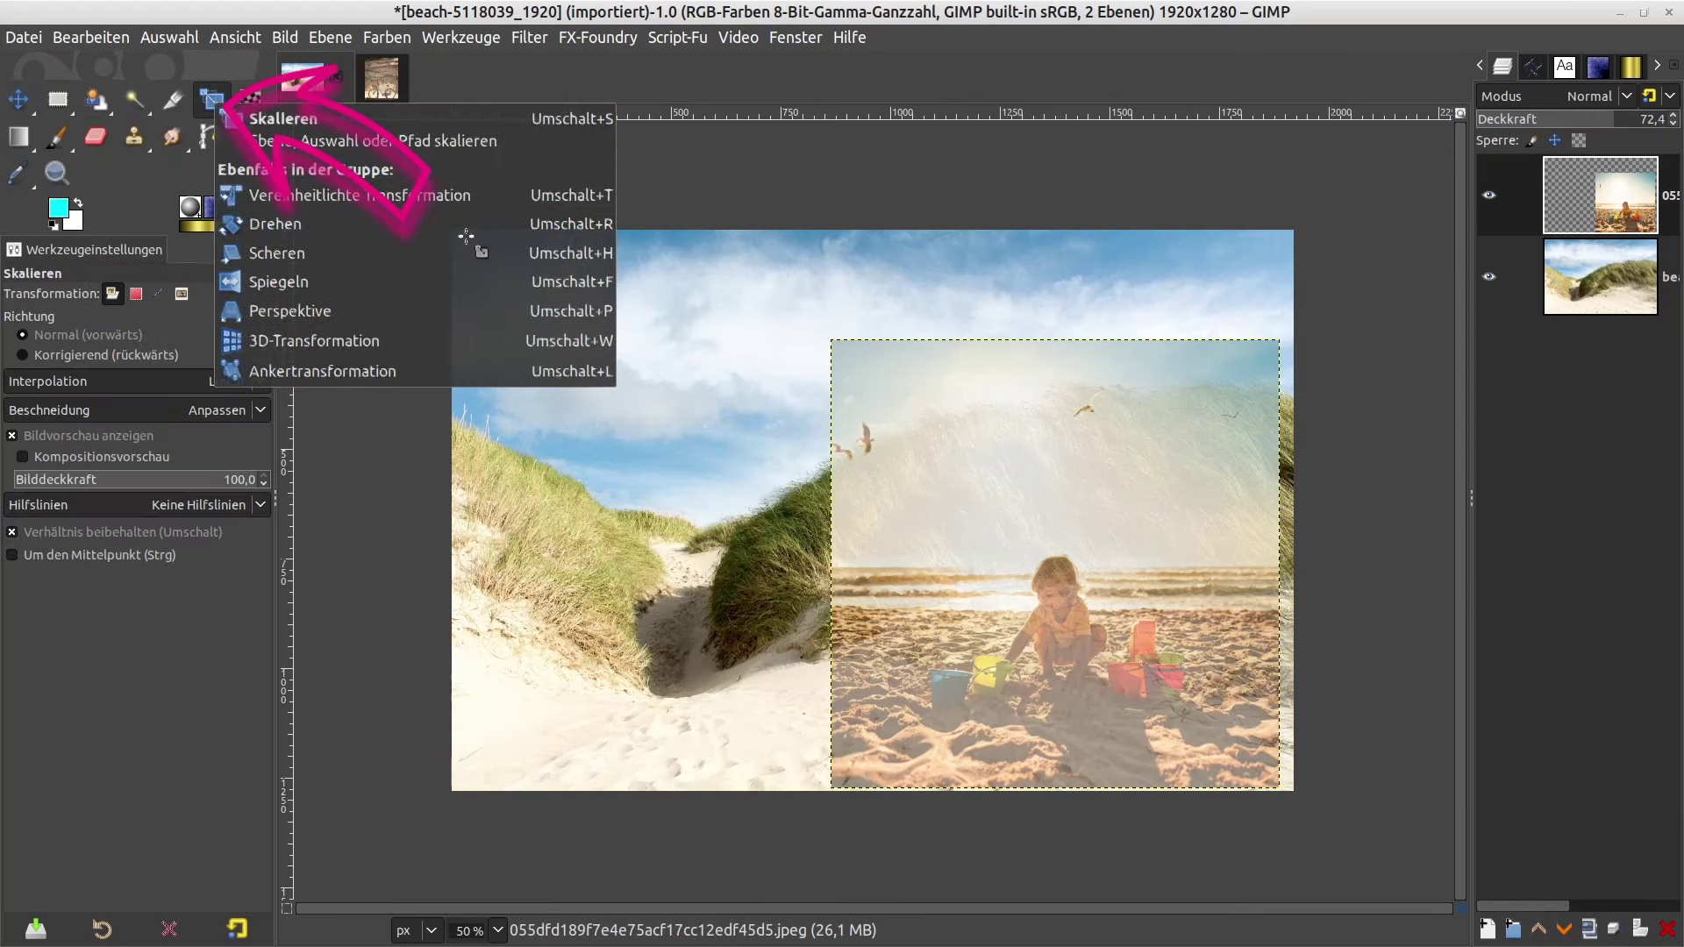
click(1038, 525)
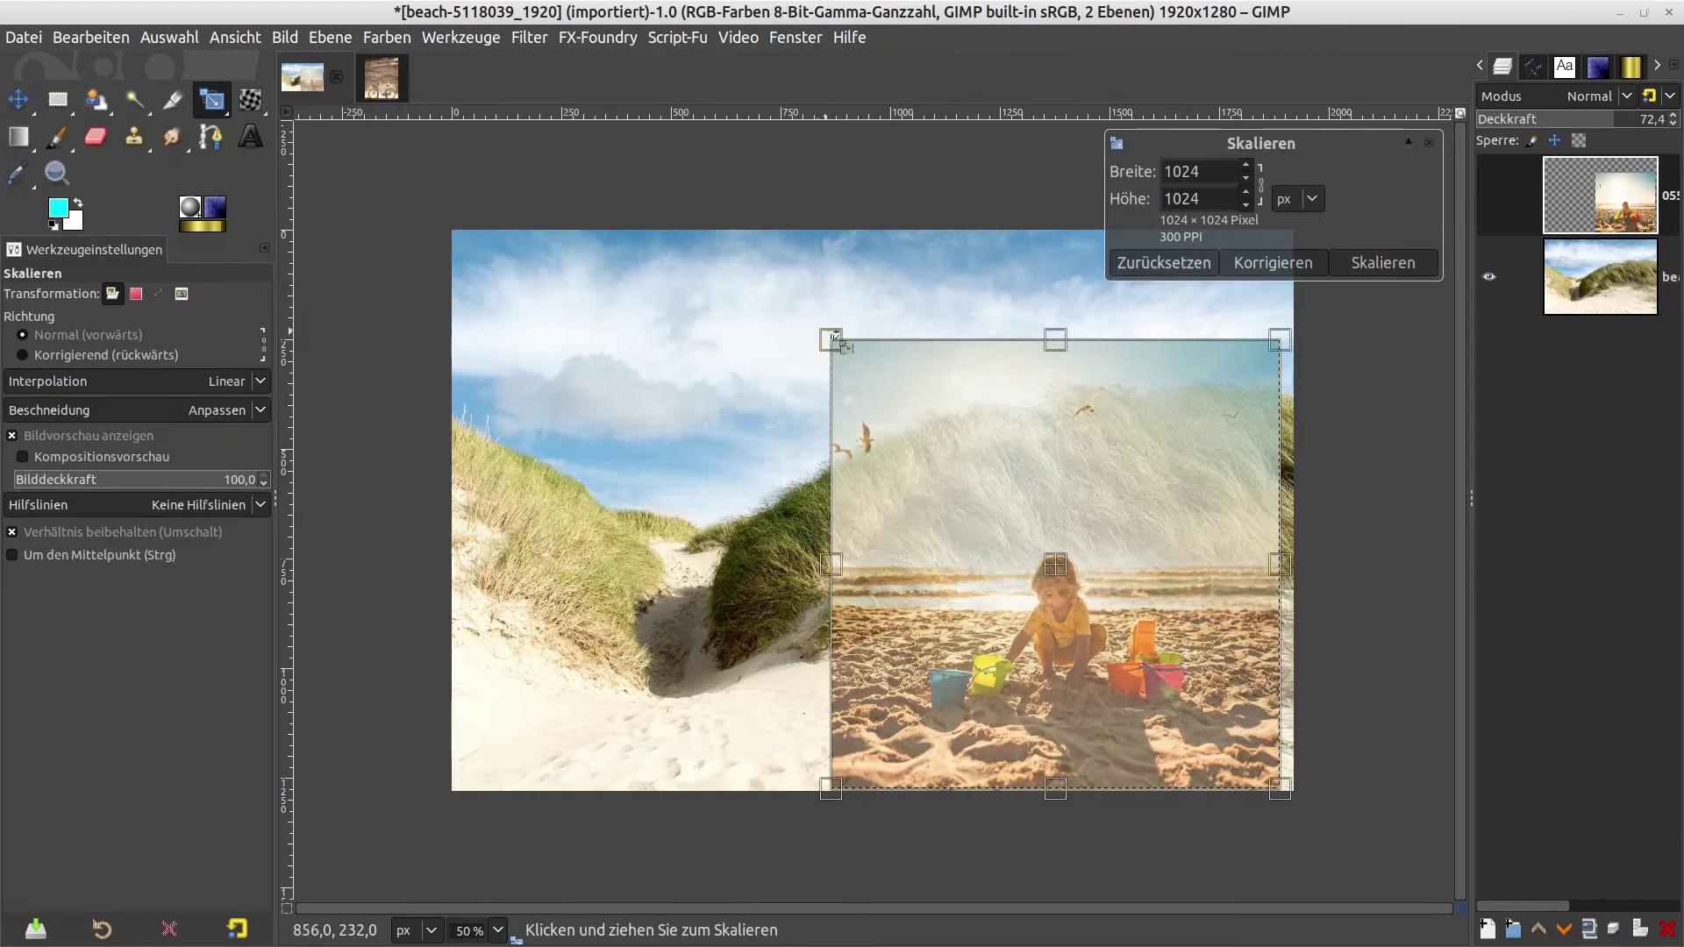
drag(832, 341, 931, 440)
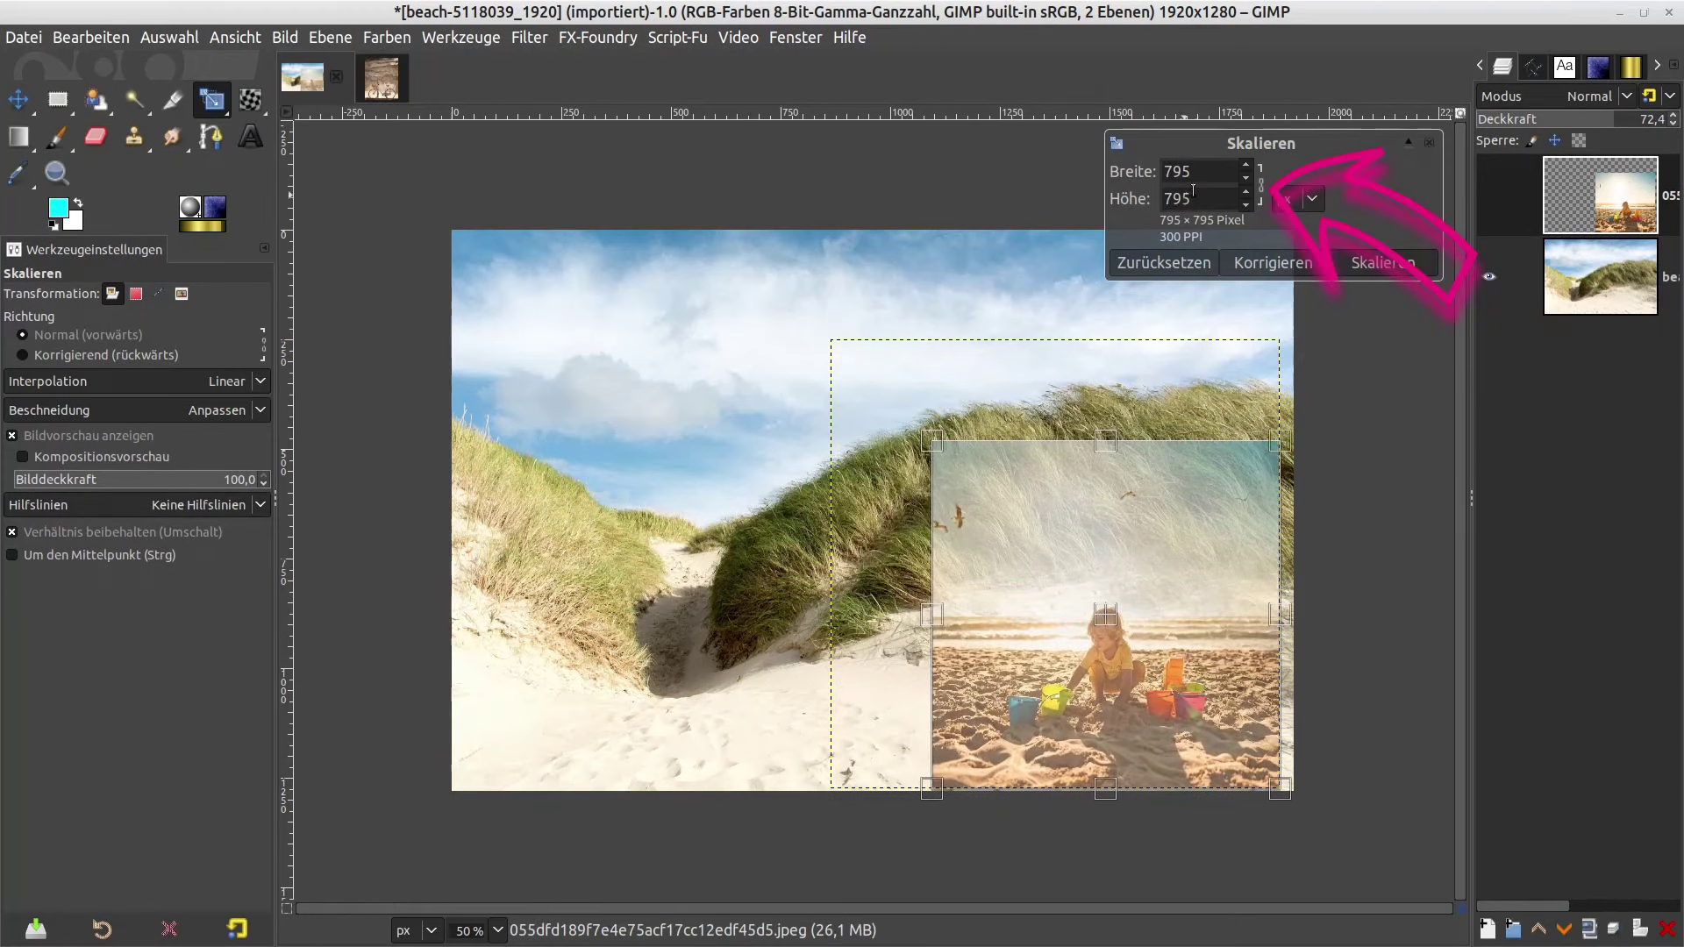
click(1264, 196)
mouse_move(928, 440)
mouse_down()
mouse_move(625, 357)
mouse_move(692, 372)
mouse_up()
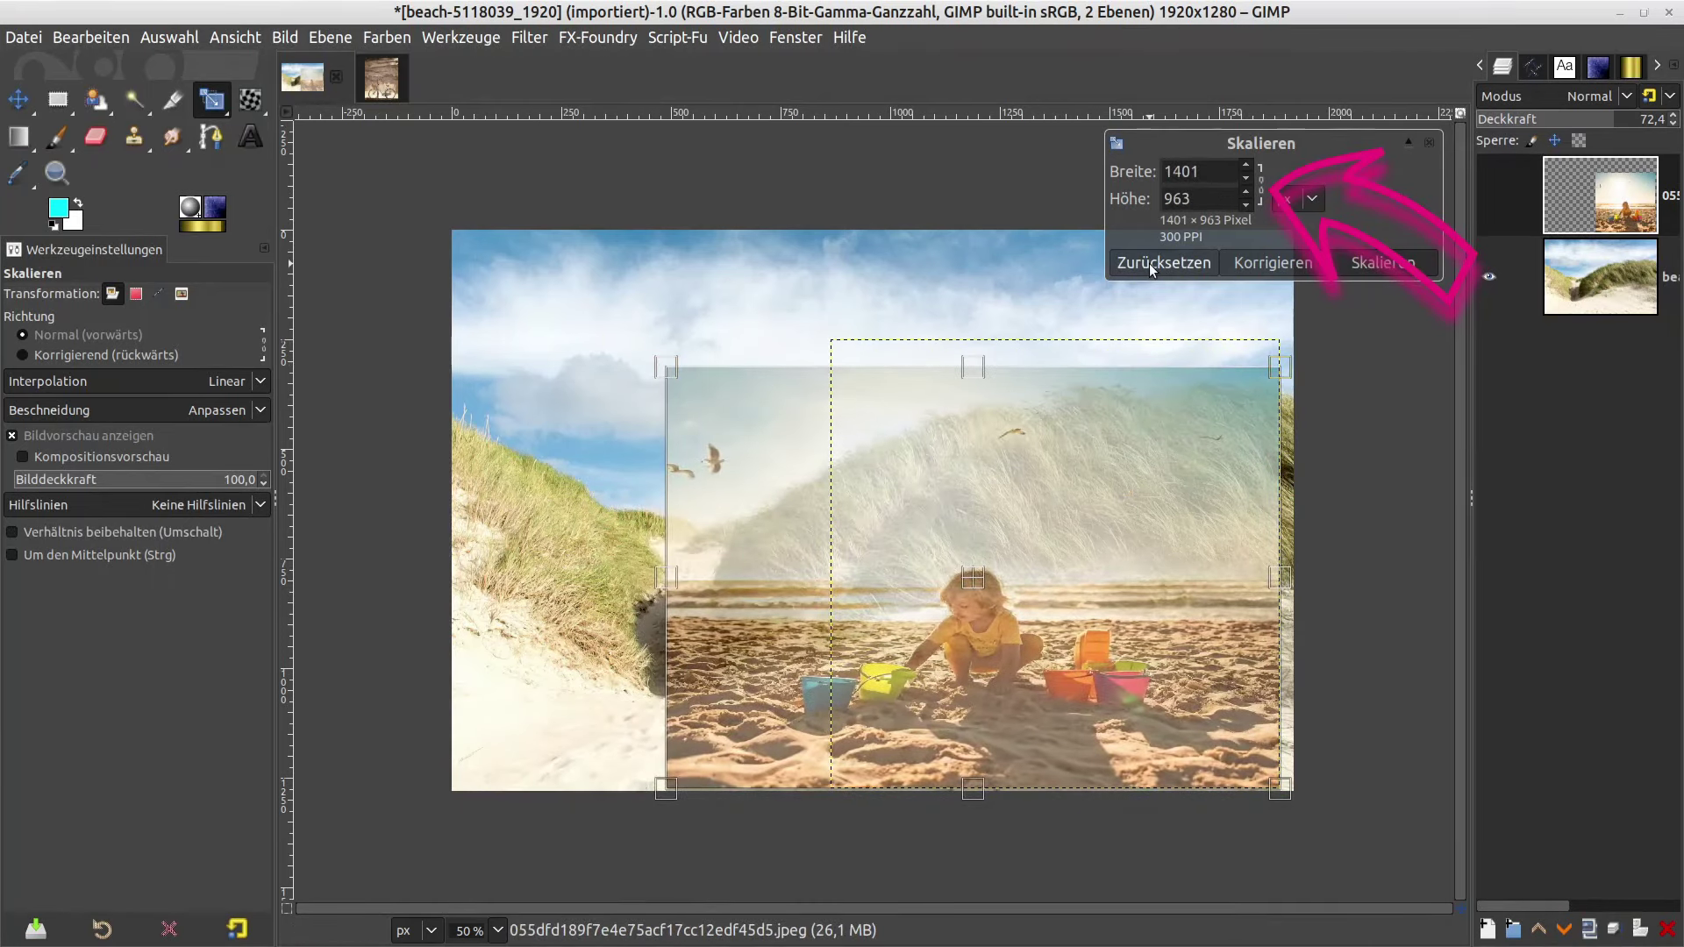
click(1153, 265)
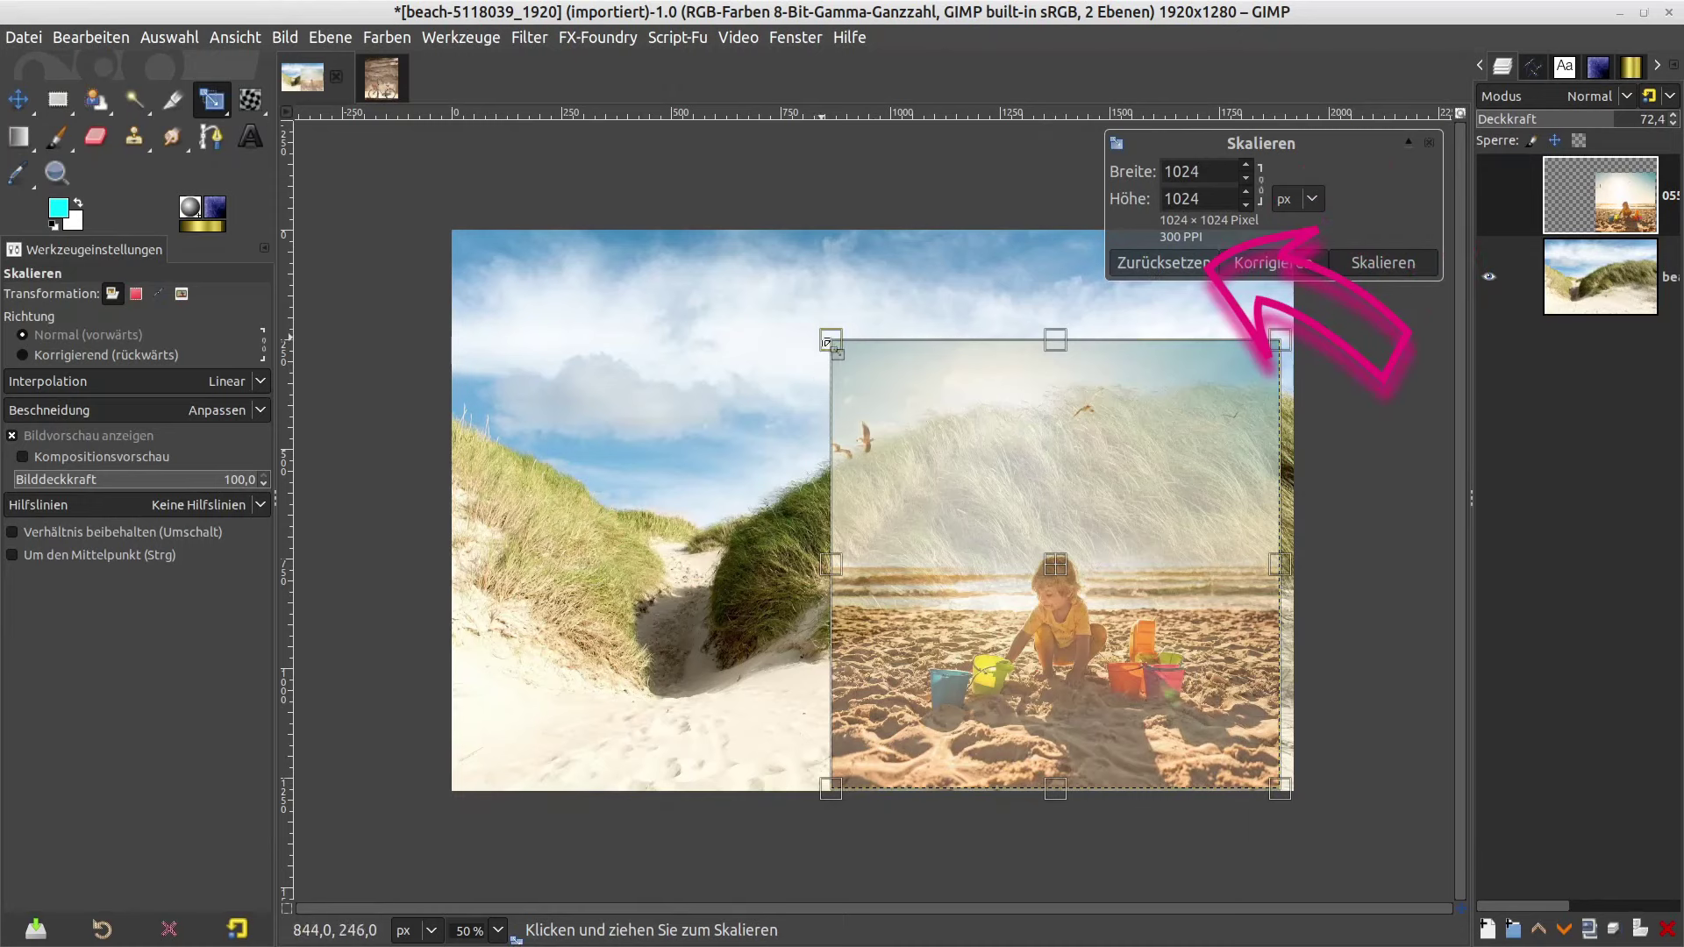
drag(827, 342, 1093, 256)
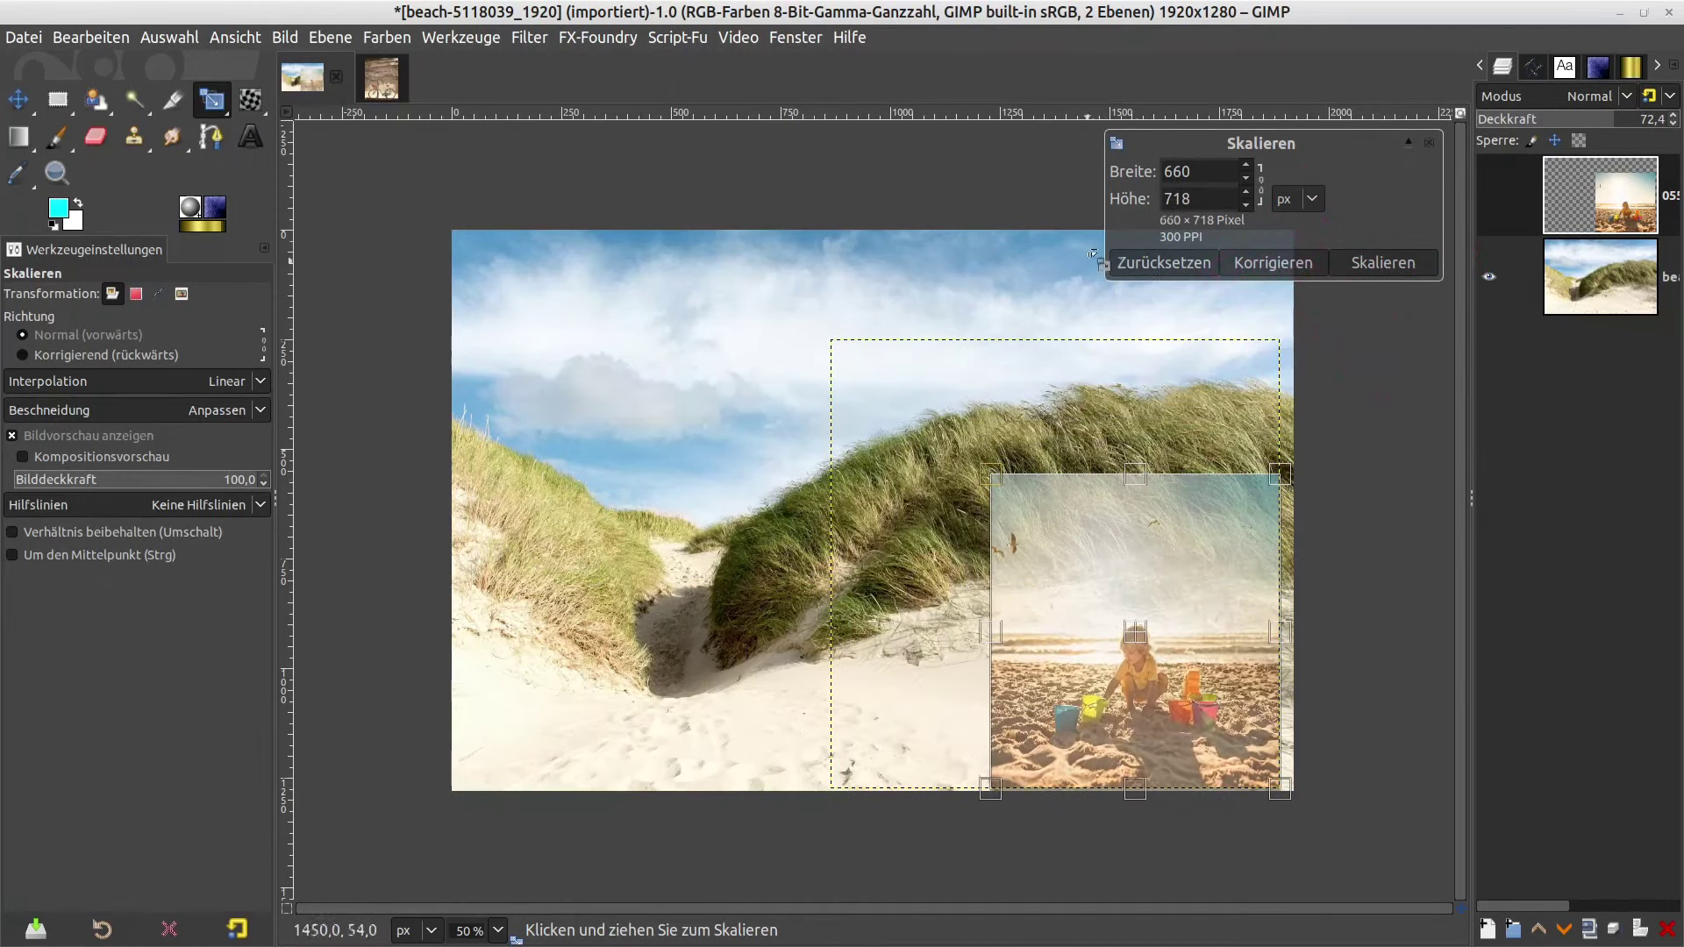
click(1156, 262)
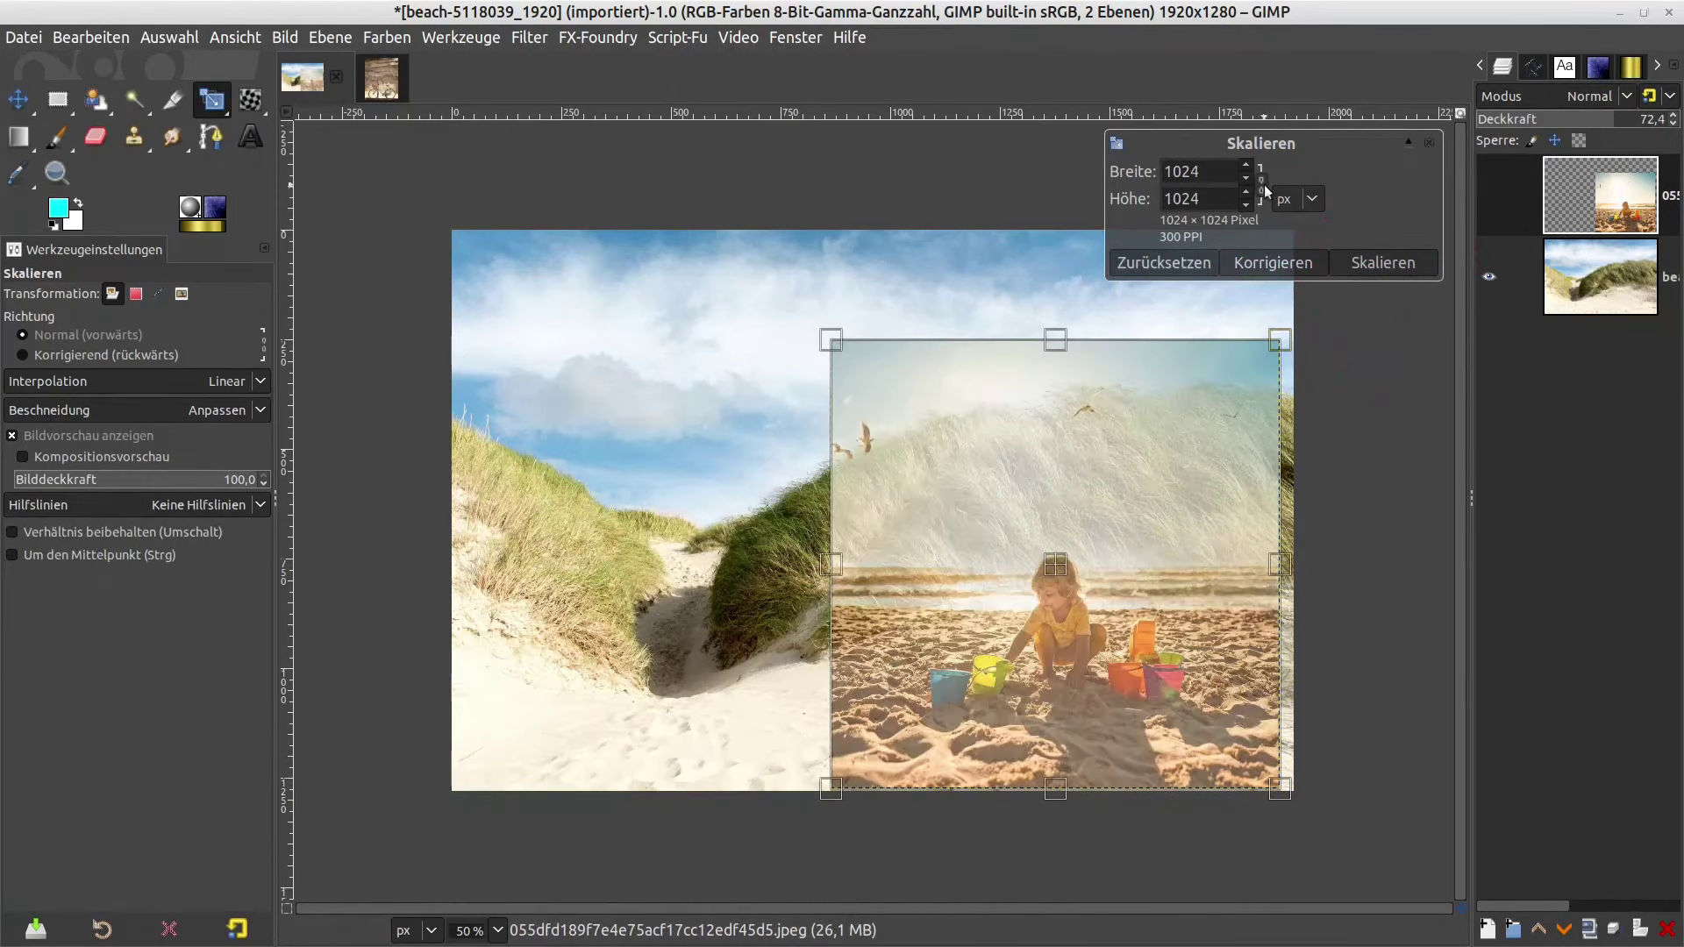
click(1262, 185)
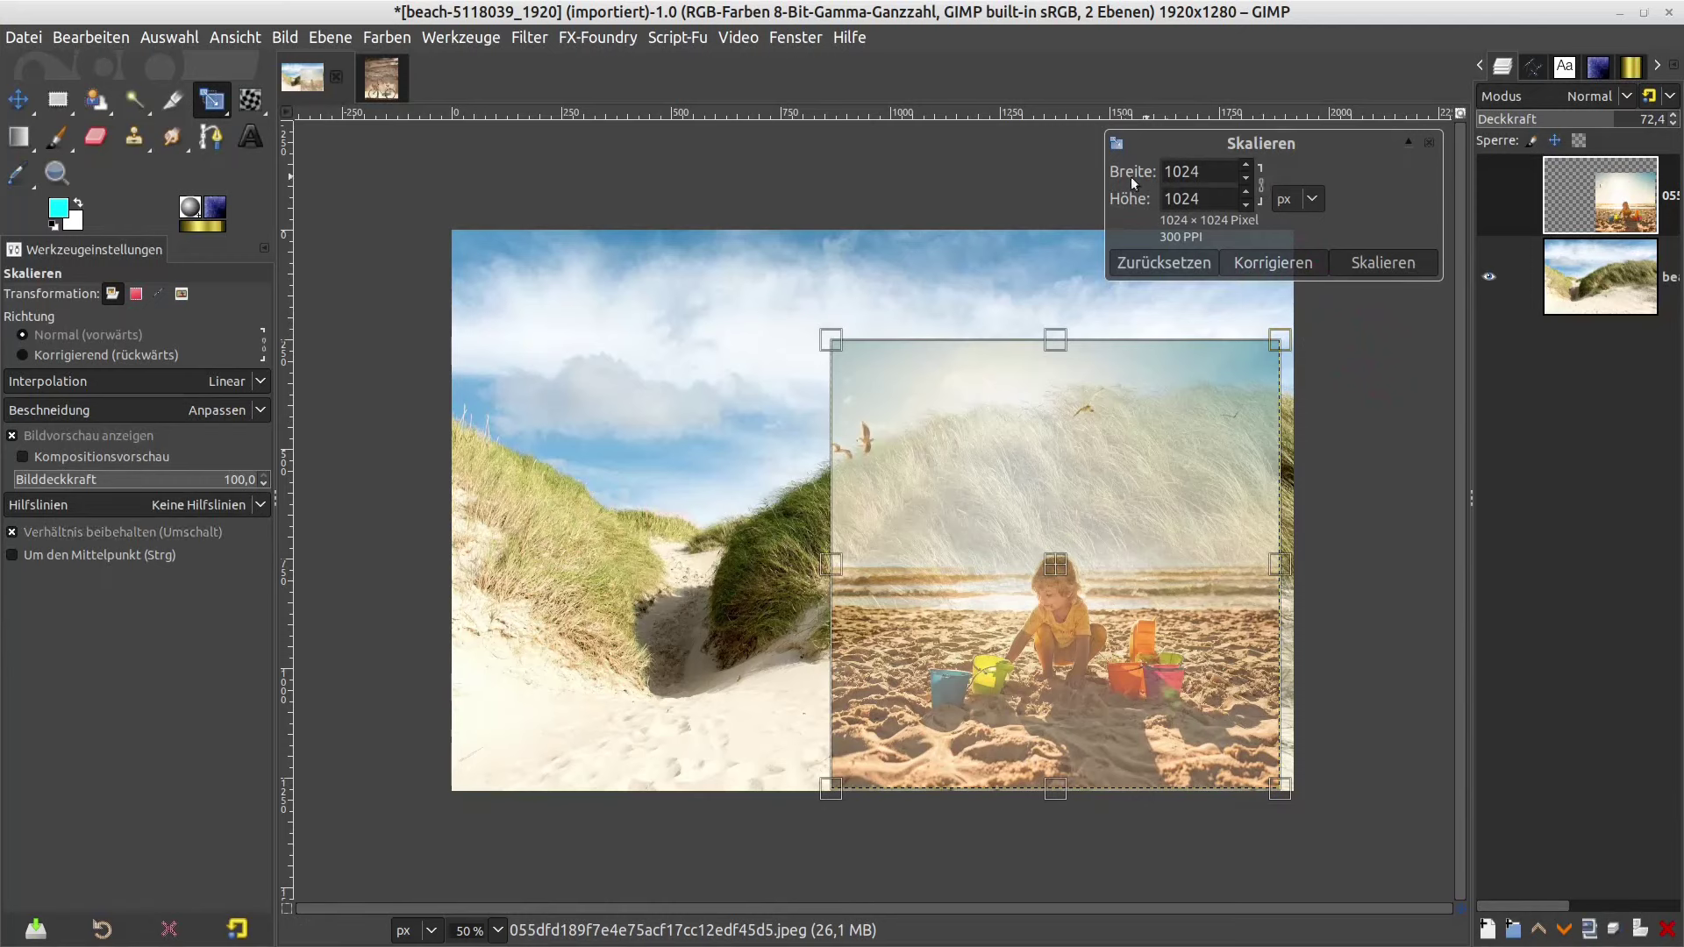
- Scale the child photo proportionally to 805×805 and nudge it down-left
drag(833, 343, 944, 428)
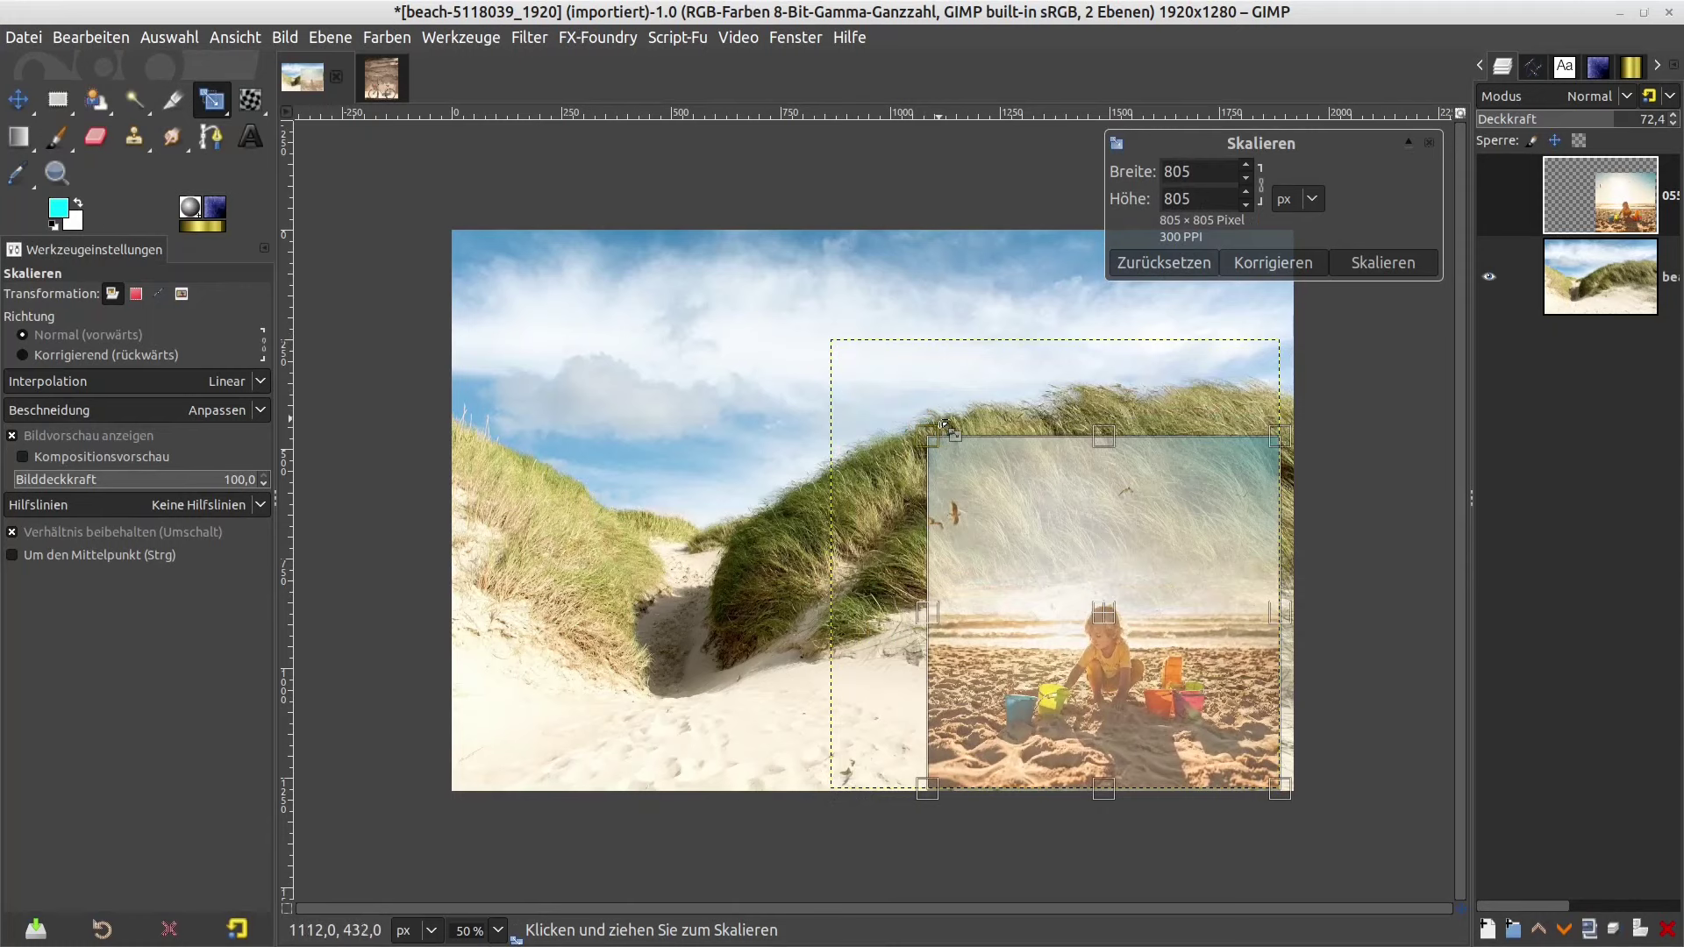
drag(1104, 614, 1097, 561)
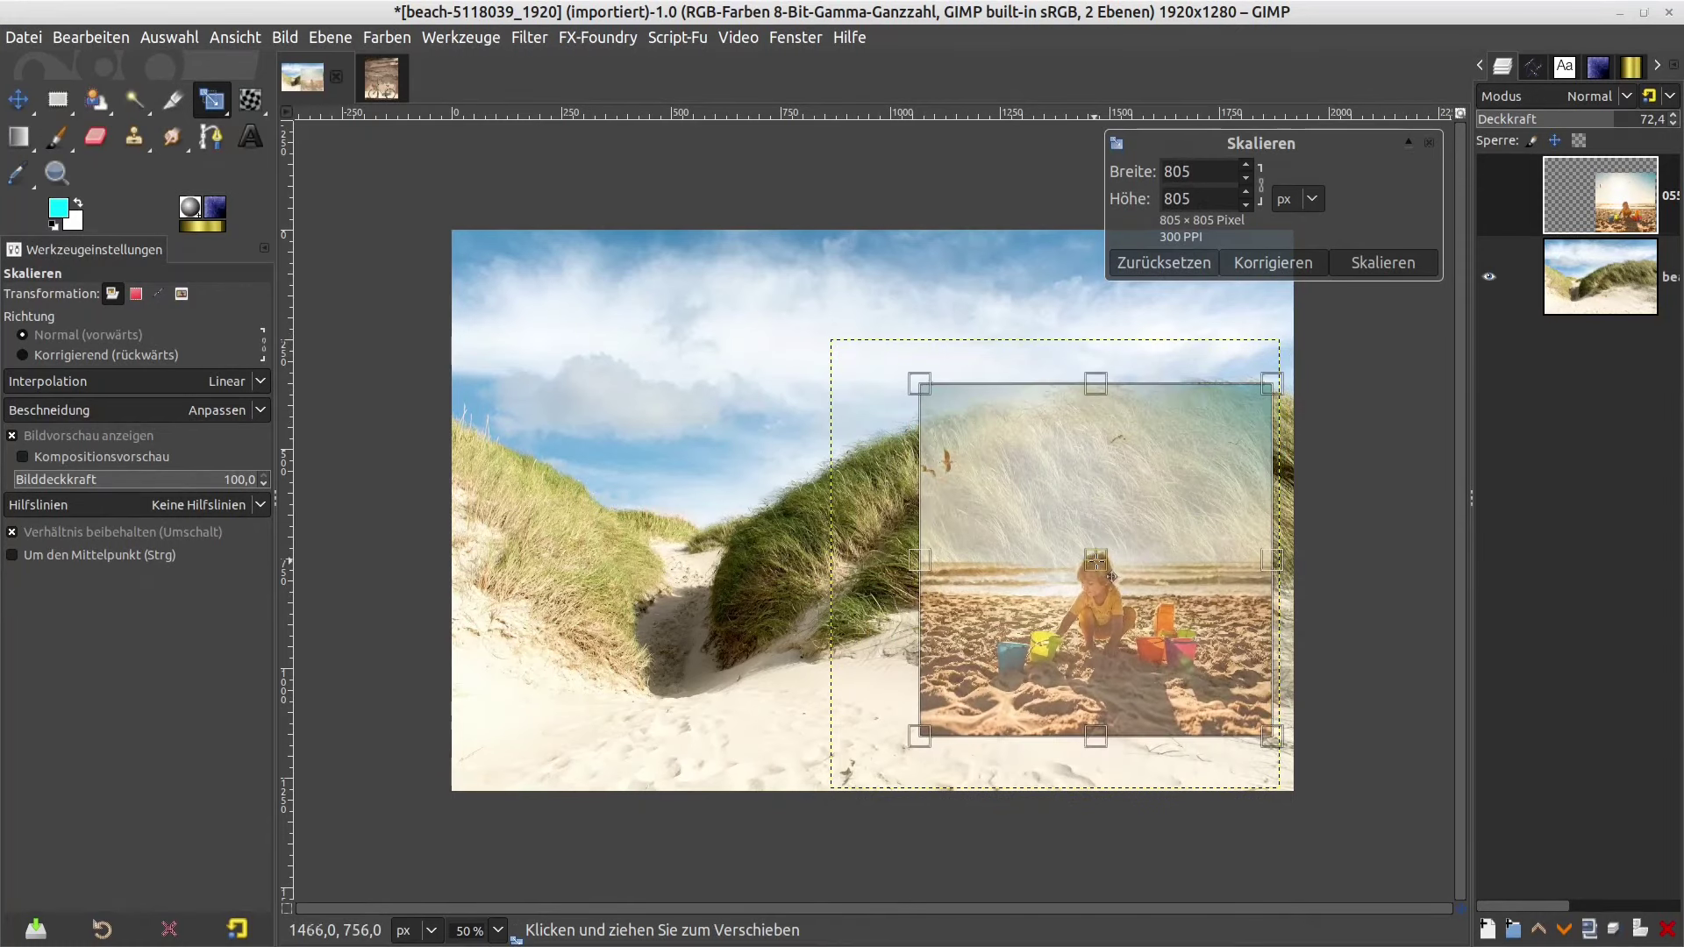
click(1374, 265)
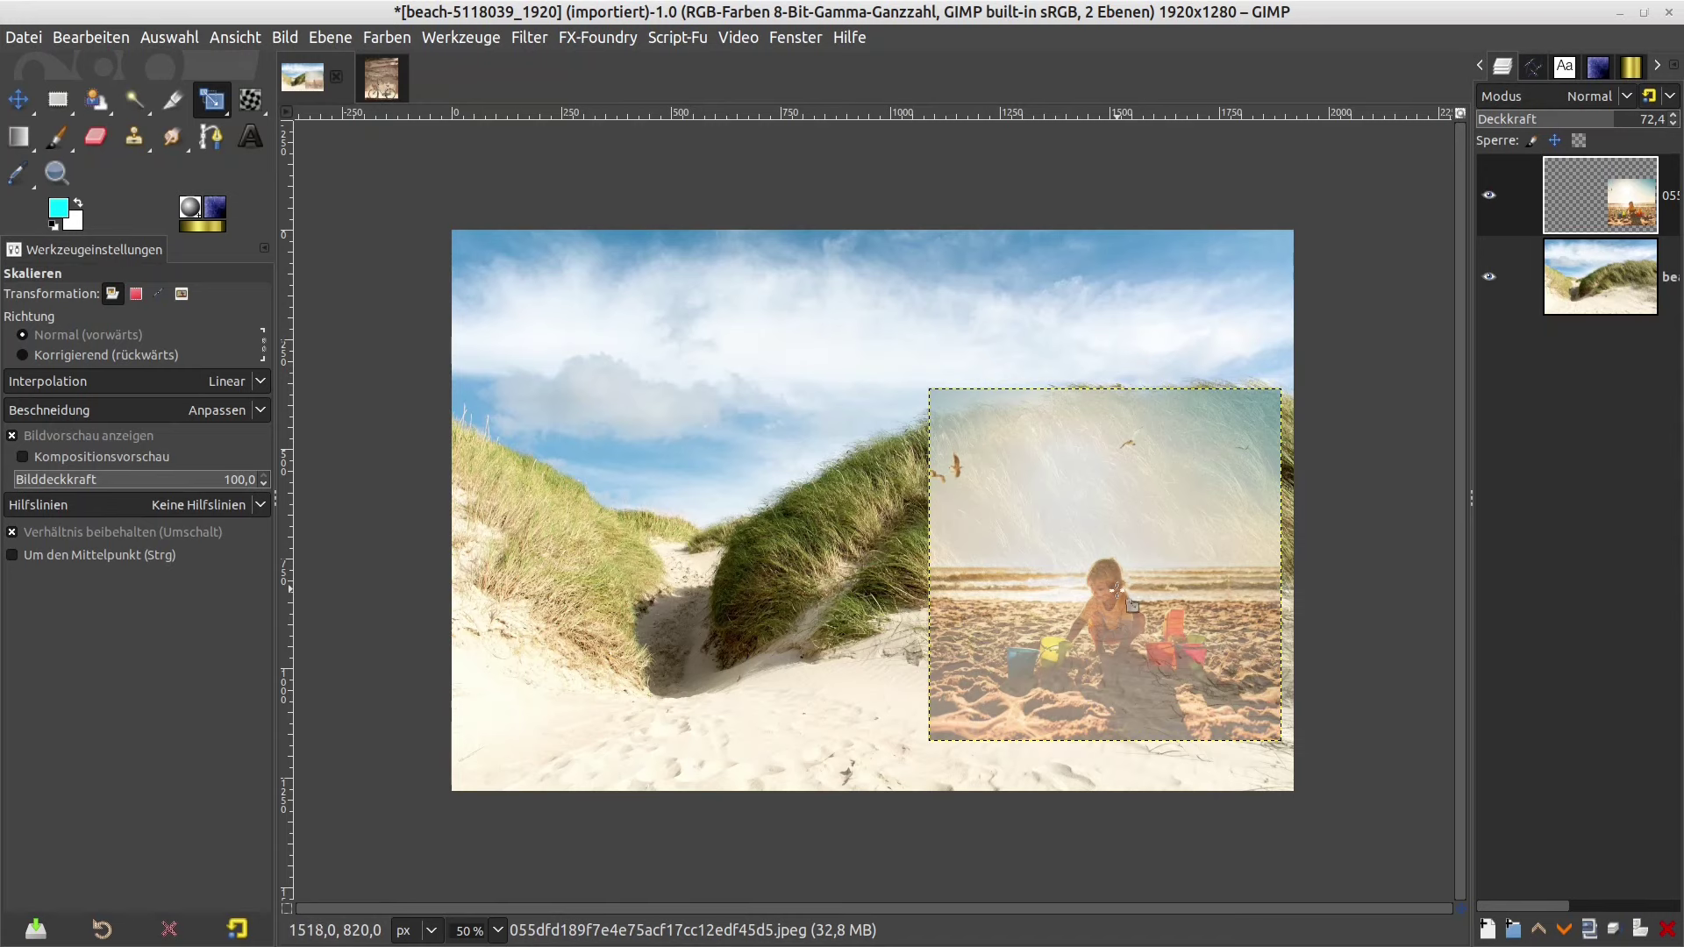
click(16, 103)
drag(1051, 550, 1027, 571)
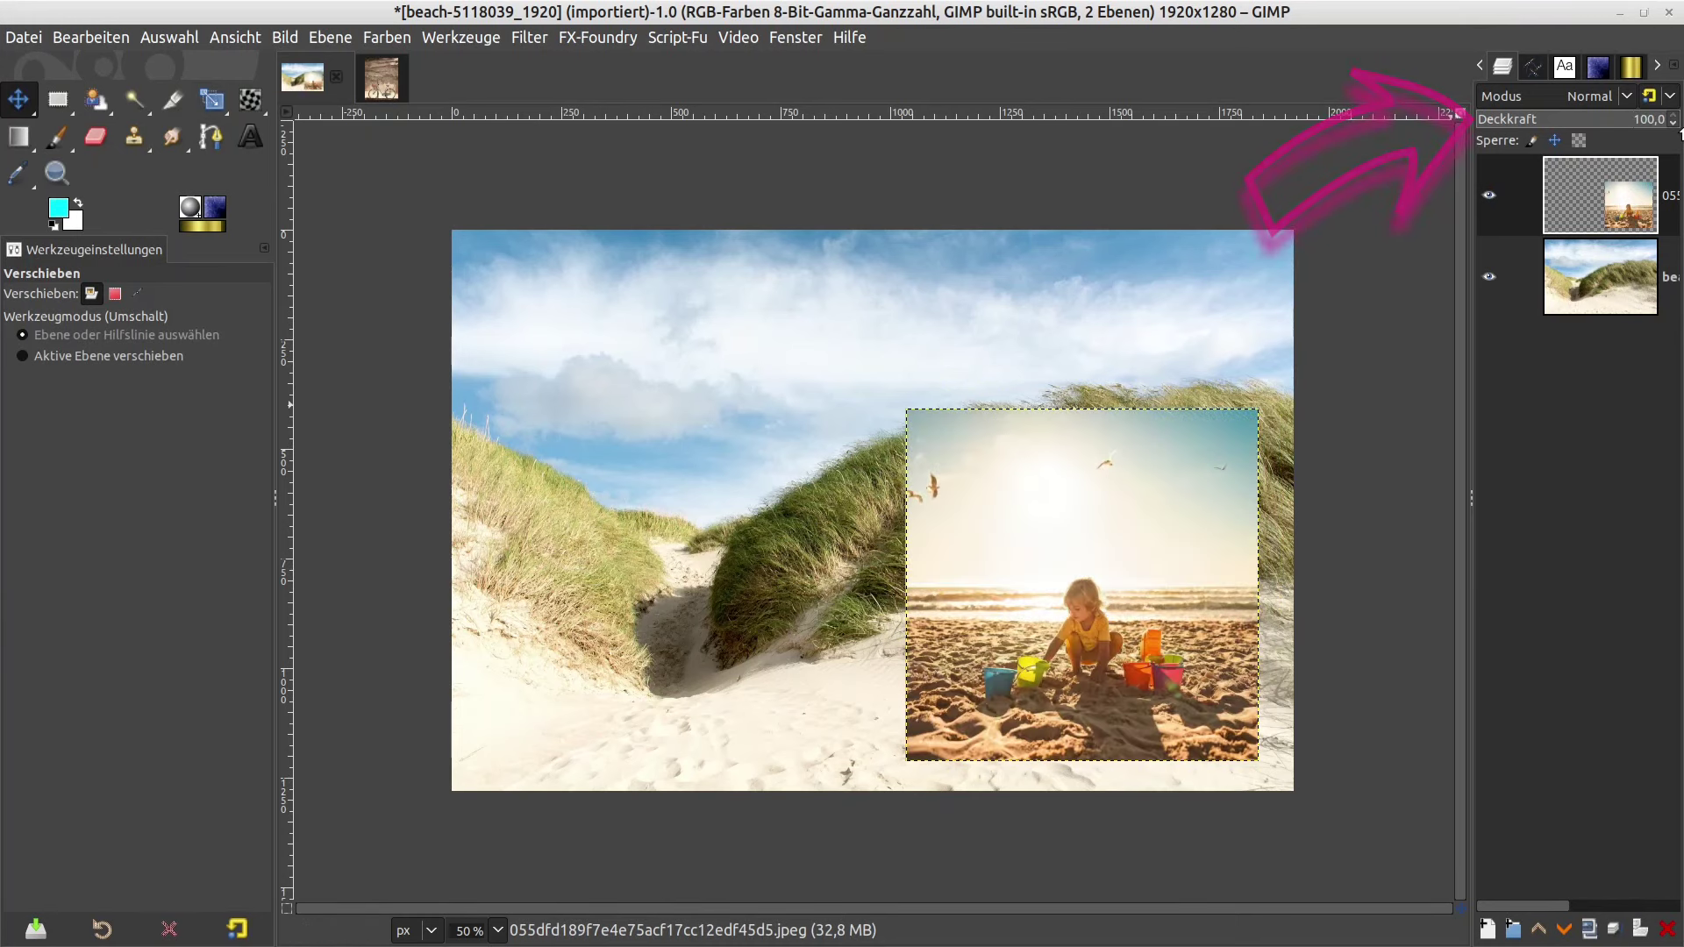
- Set the child layer to 100 opacity, put the dune layer above it at 68,2 opacity
click(1593, 260)
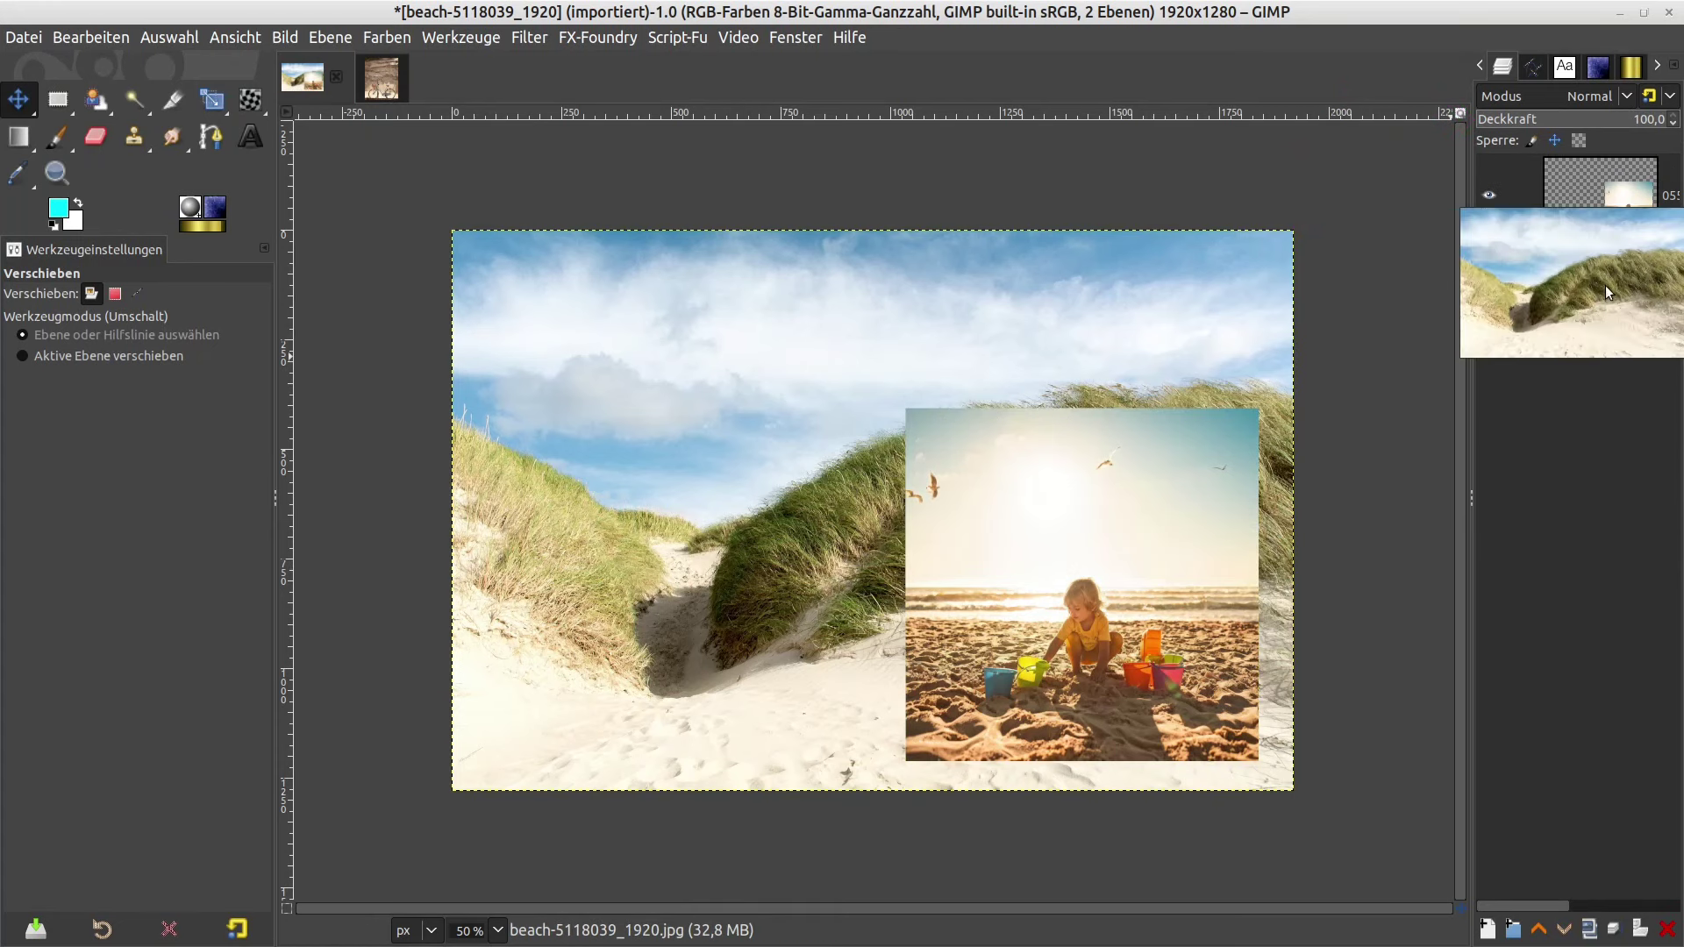
drag(1617, 278, 1566, 171)
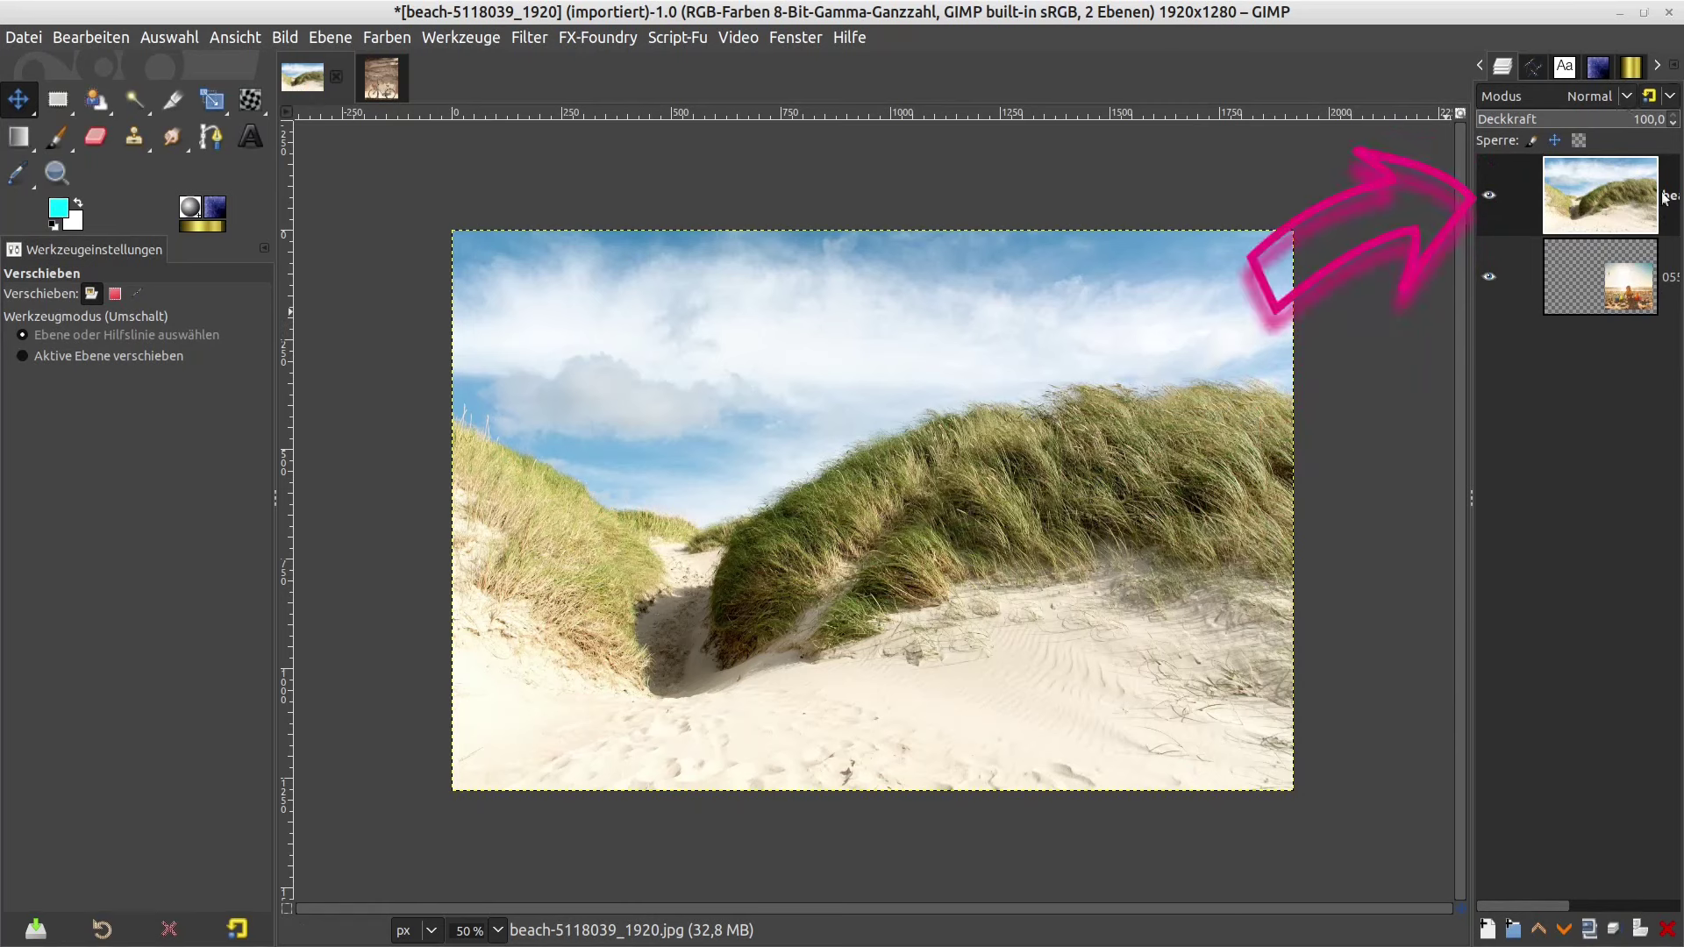
click(1633, 120)
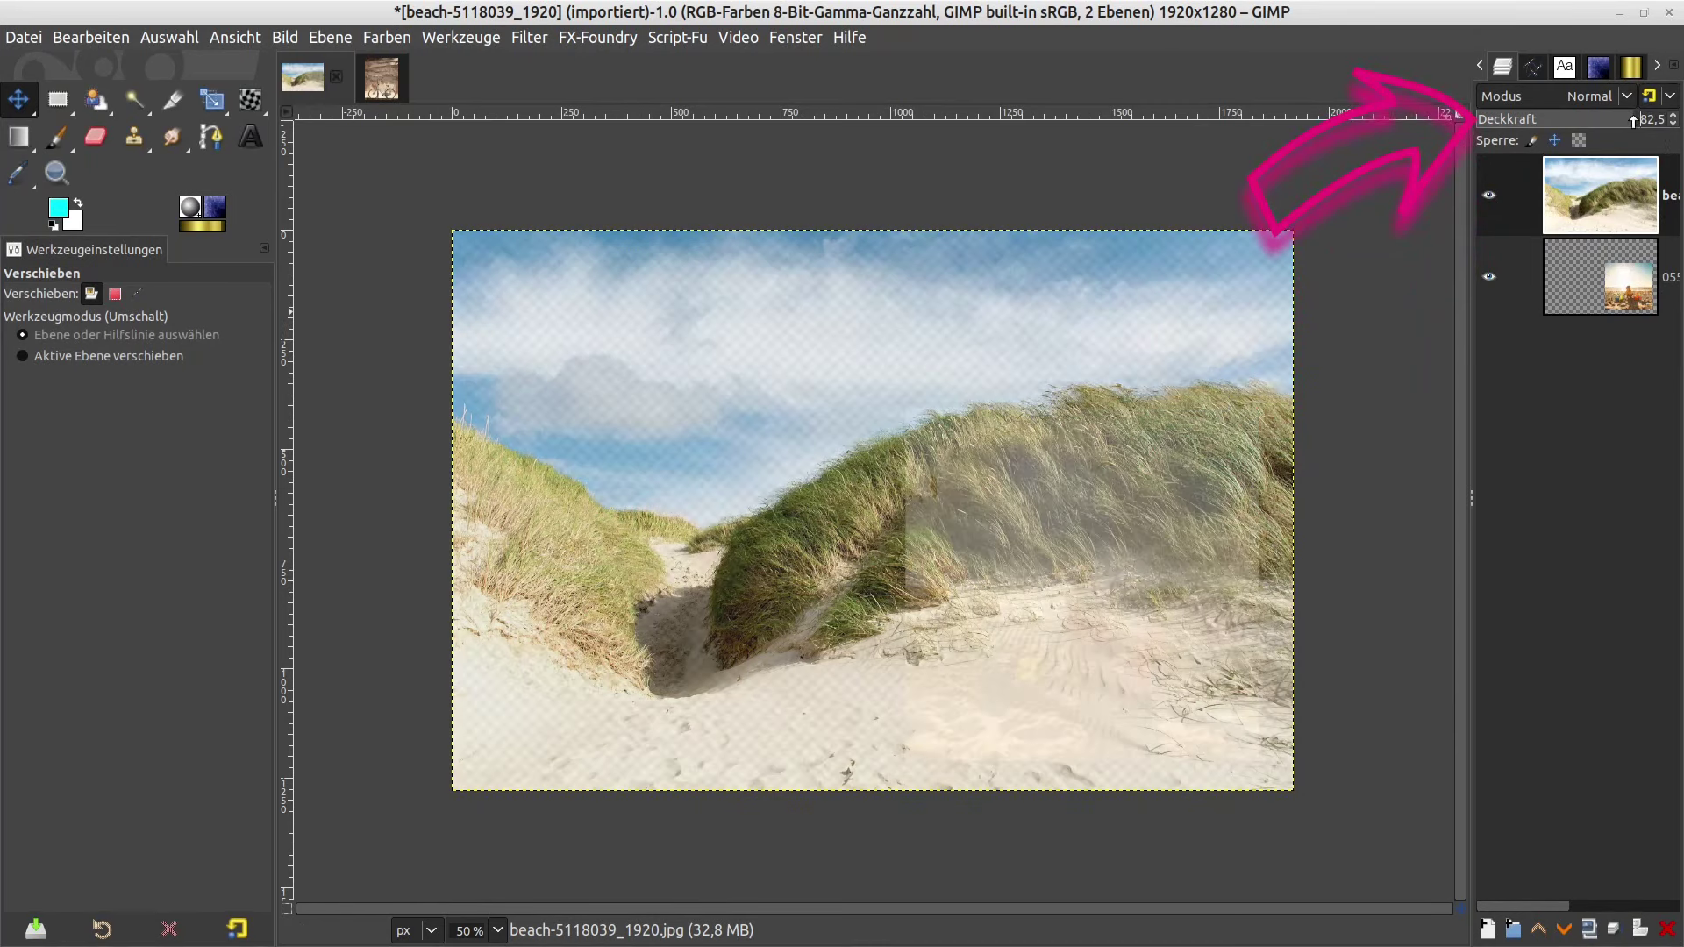
drag(1629, 120, 1606, 126)
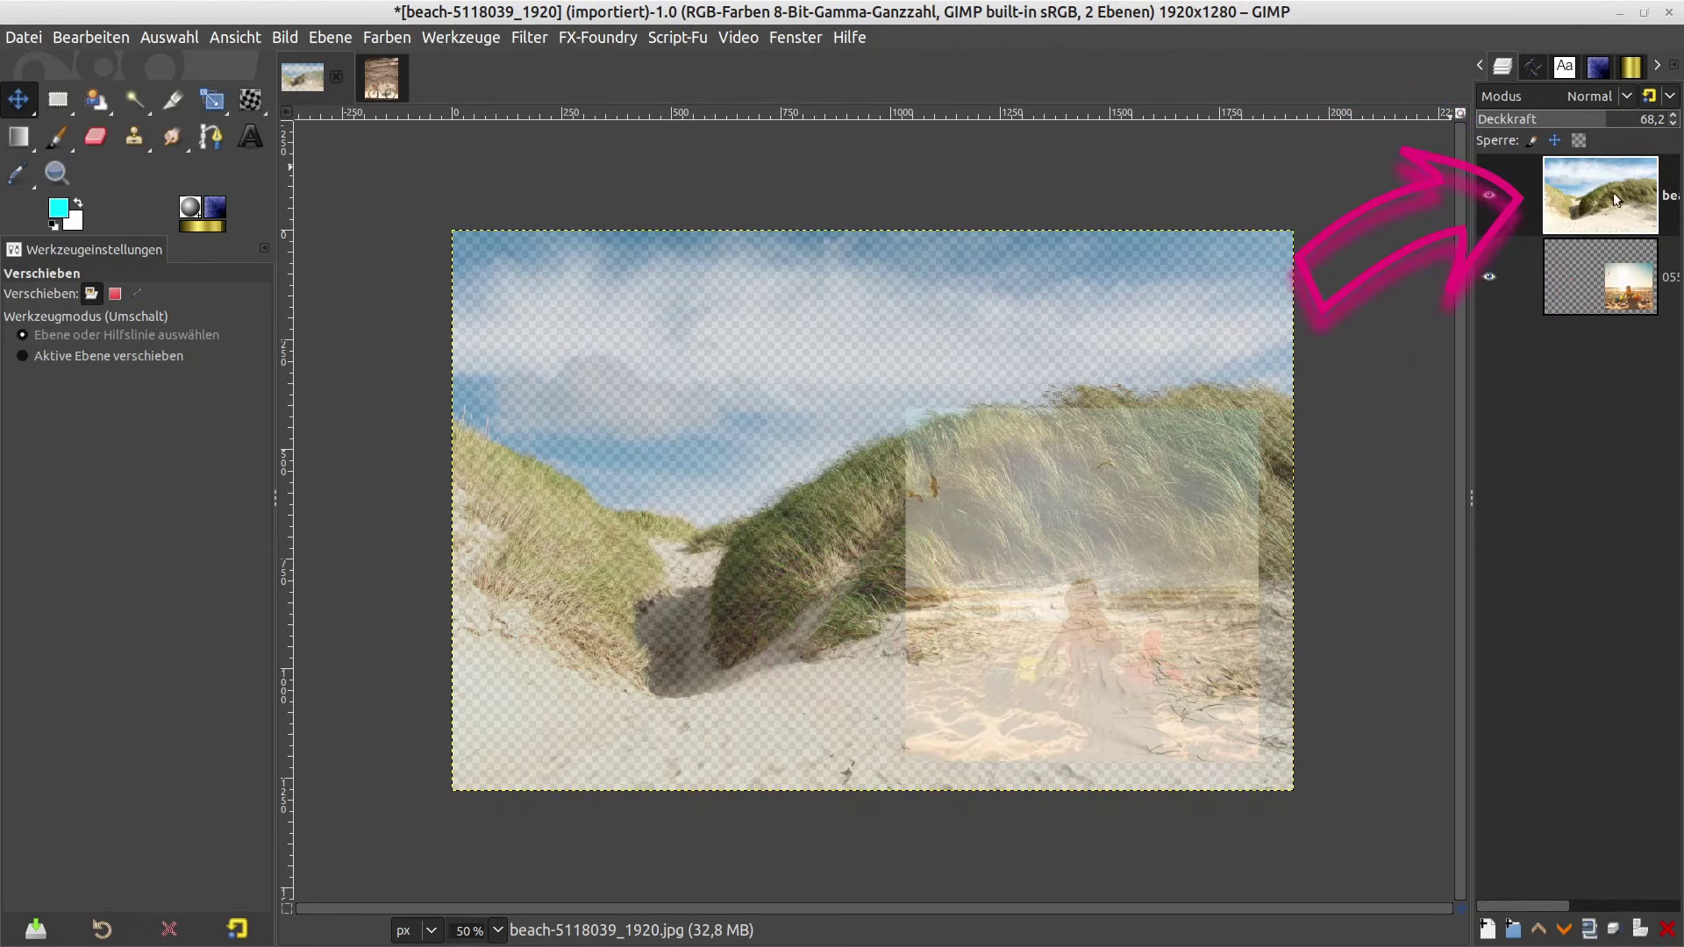
click(57, 101)
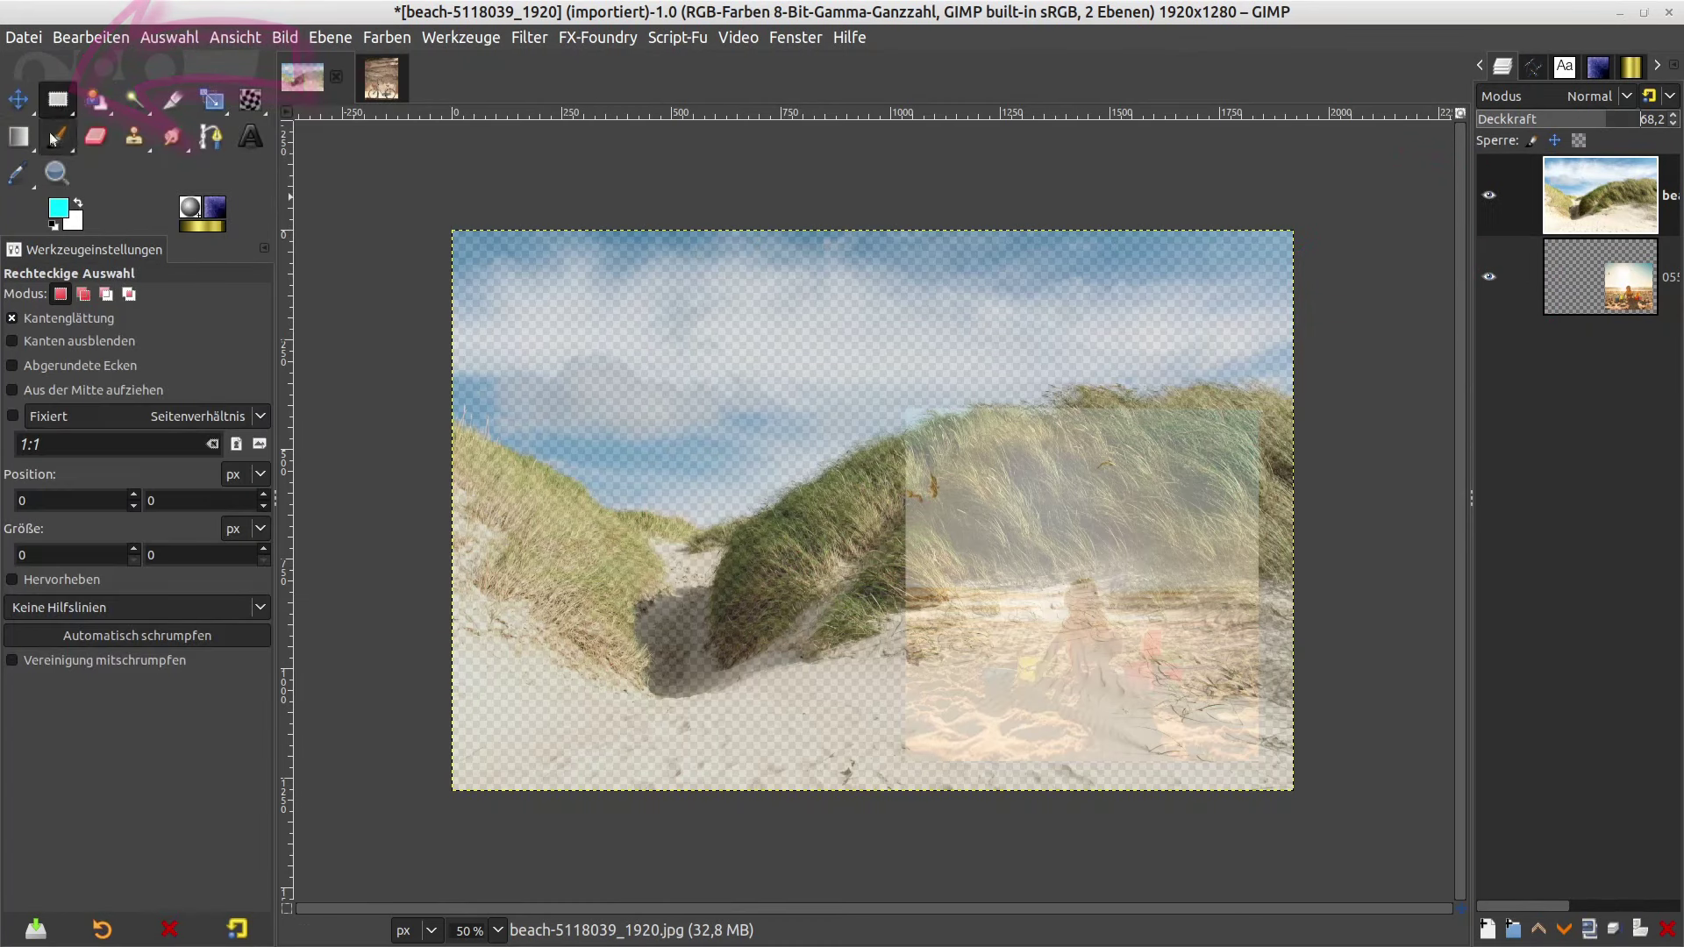
- Select a 740×468 px rectangle at the dune layer's lower right and clear it to white
click(60, 112)
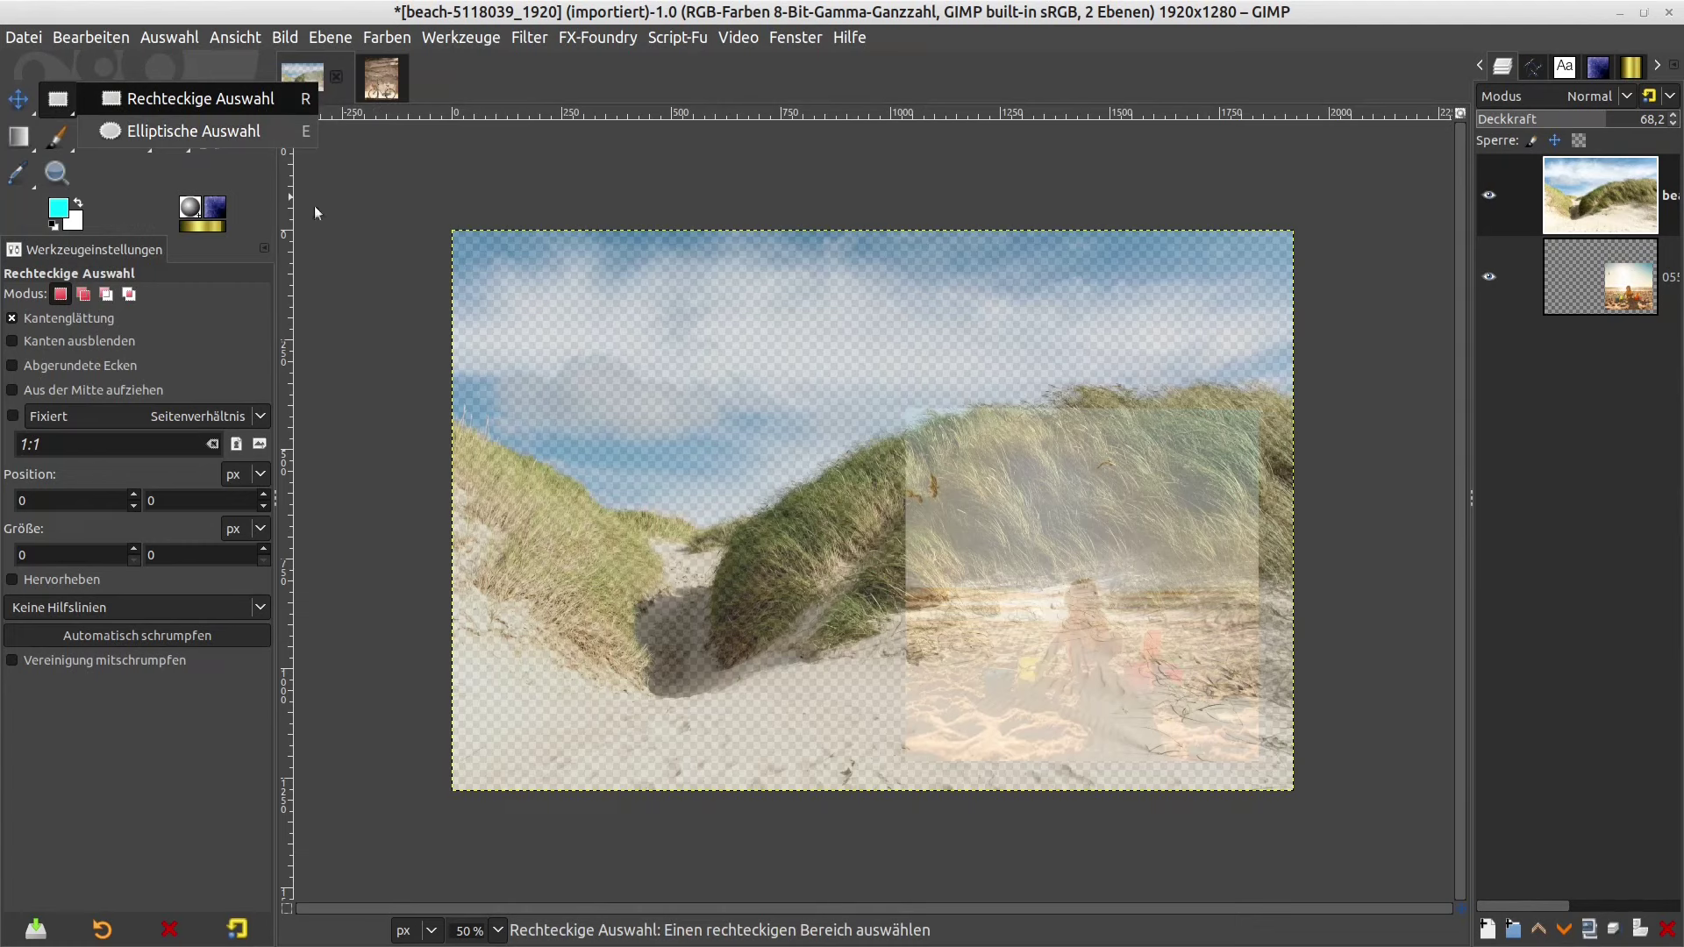
click(119, 102)
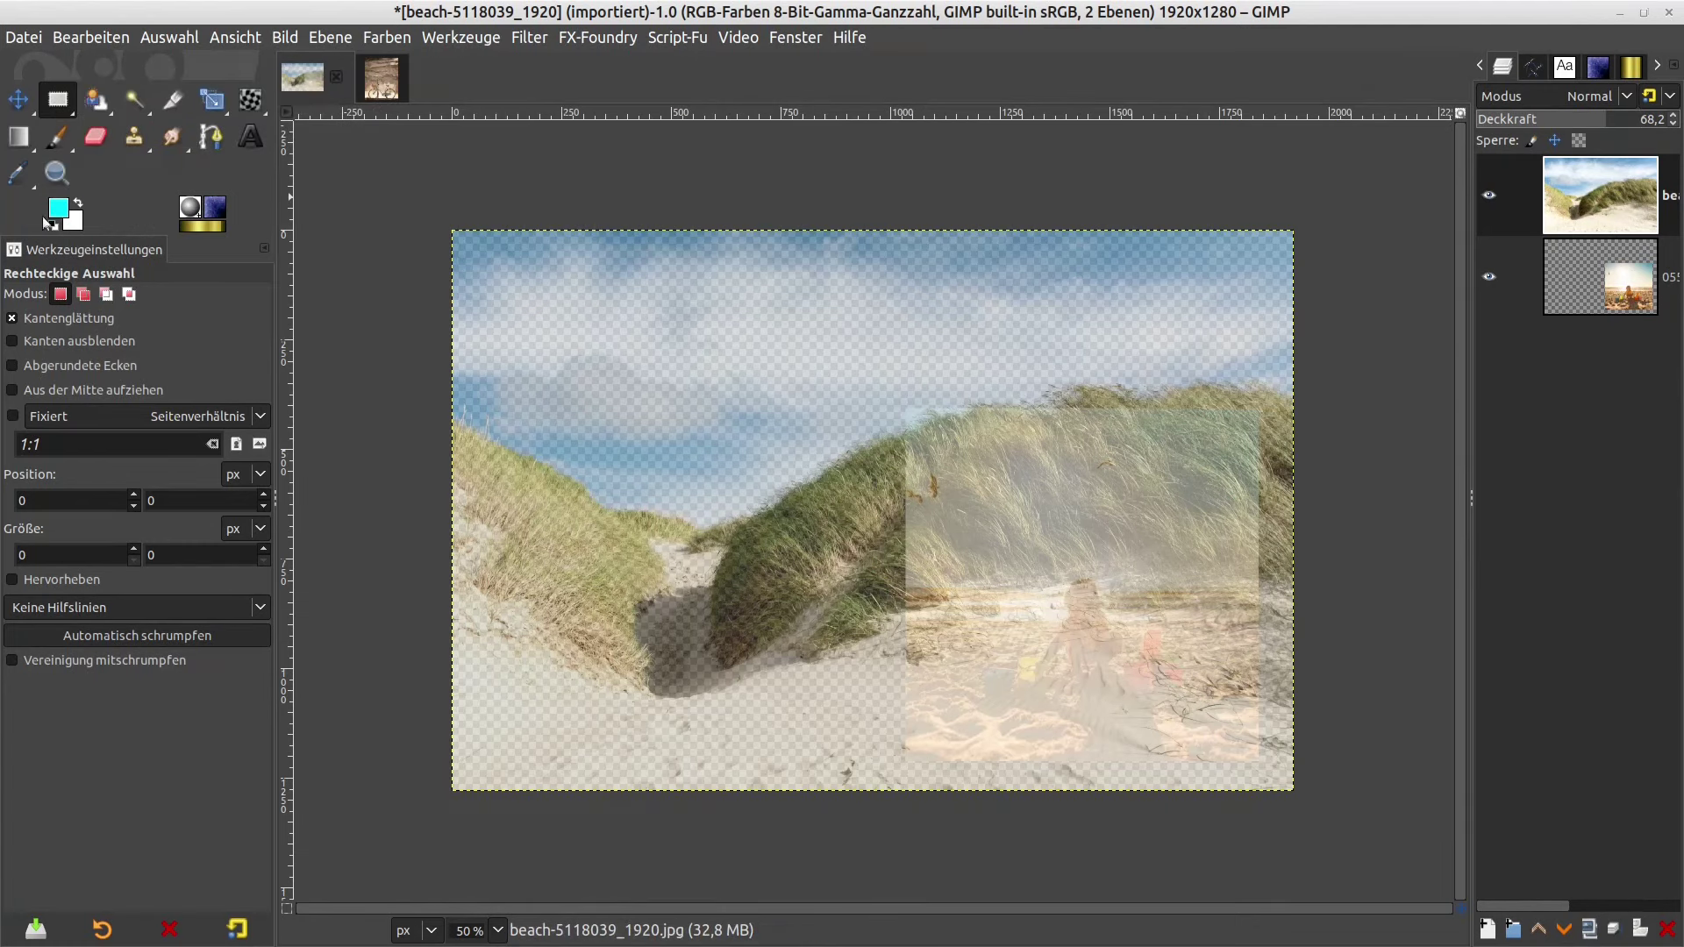
click(106, 294)
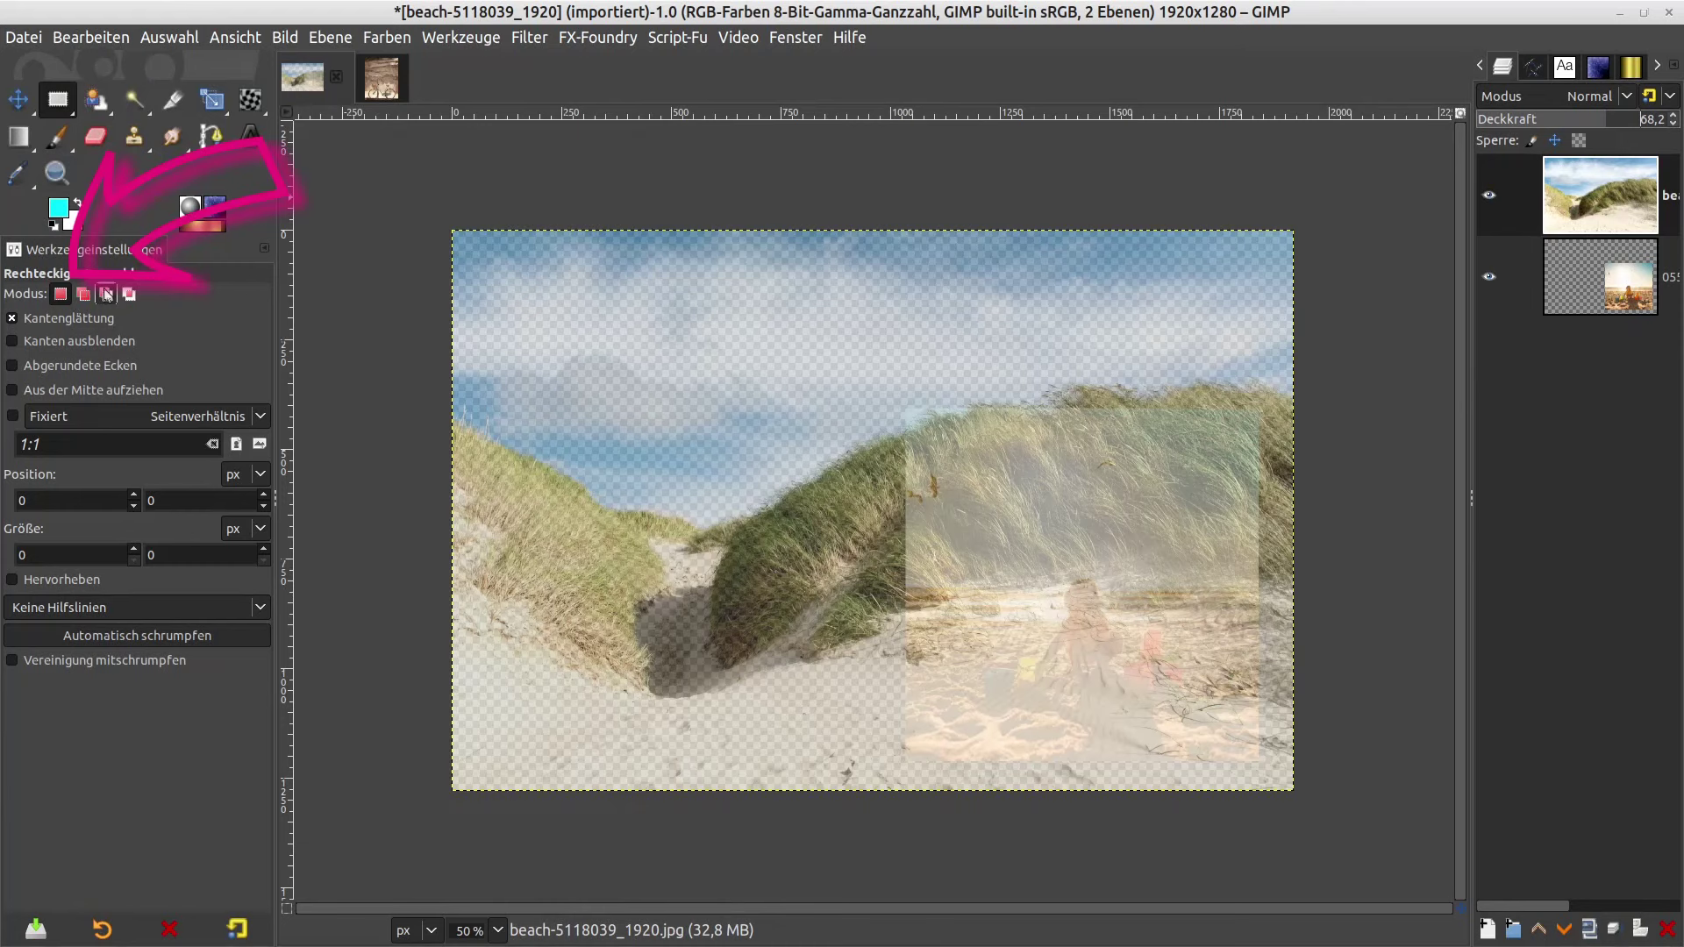
click(60, 294)
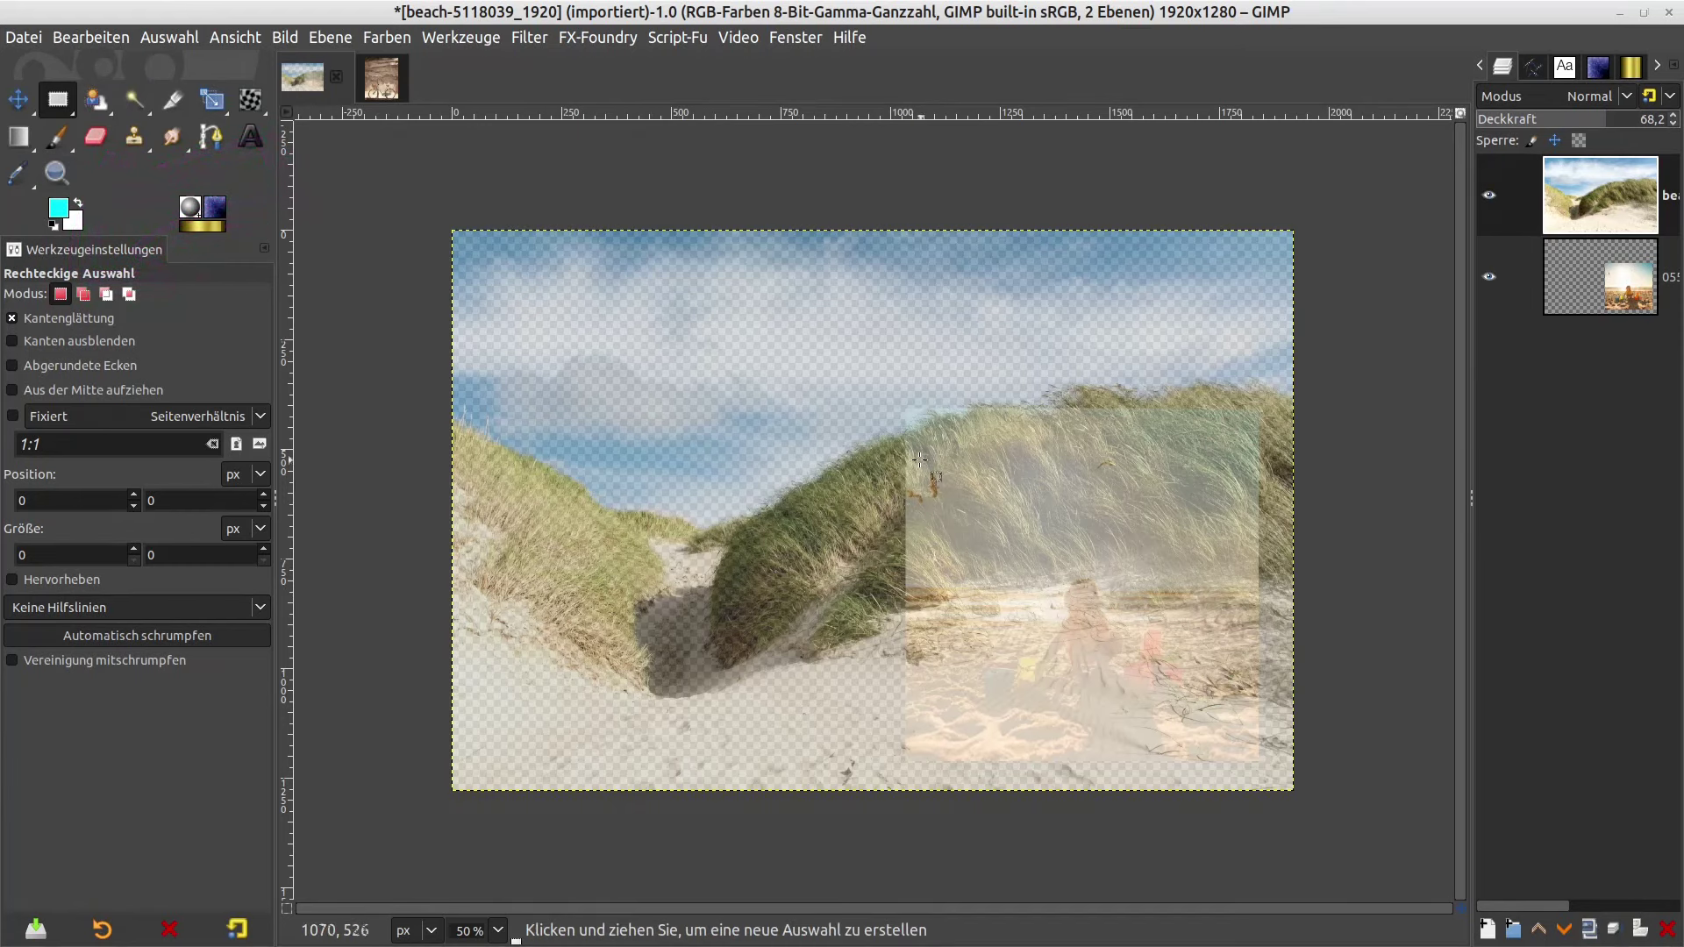
mouse_move(914, 464)
mouse_down()
mouse_move(1198, 707)
mouse_move(1254, 725)
mouse_up()
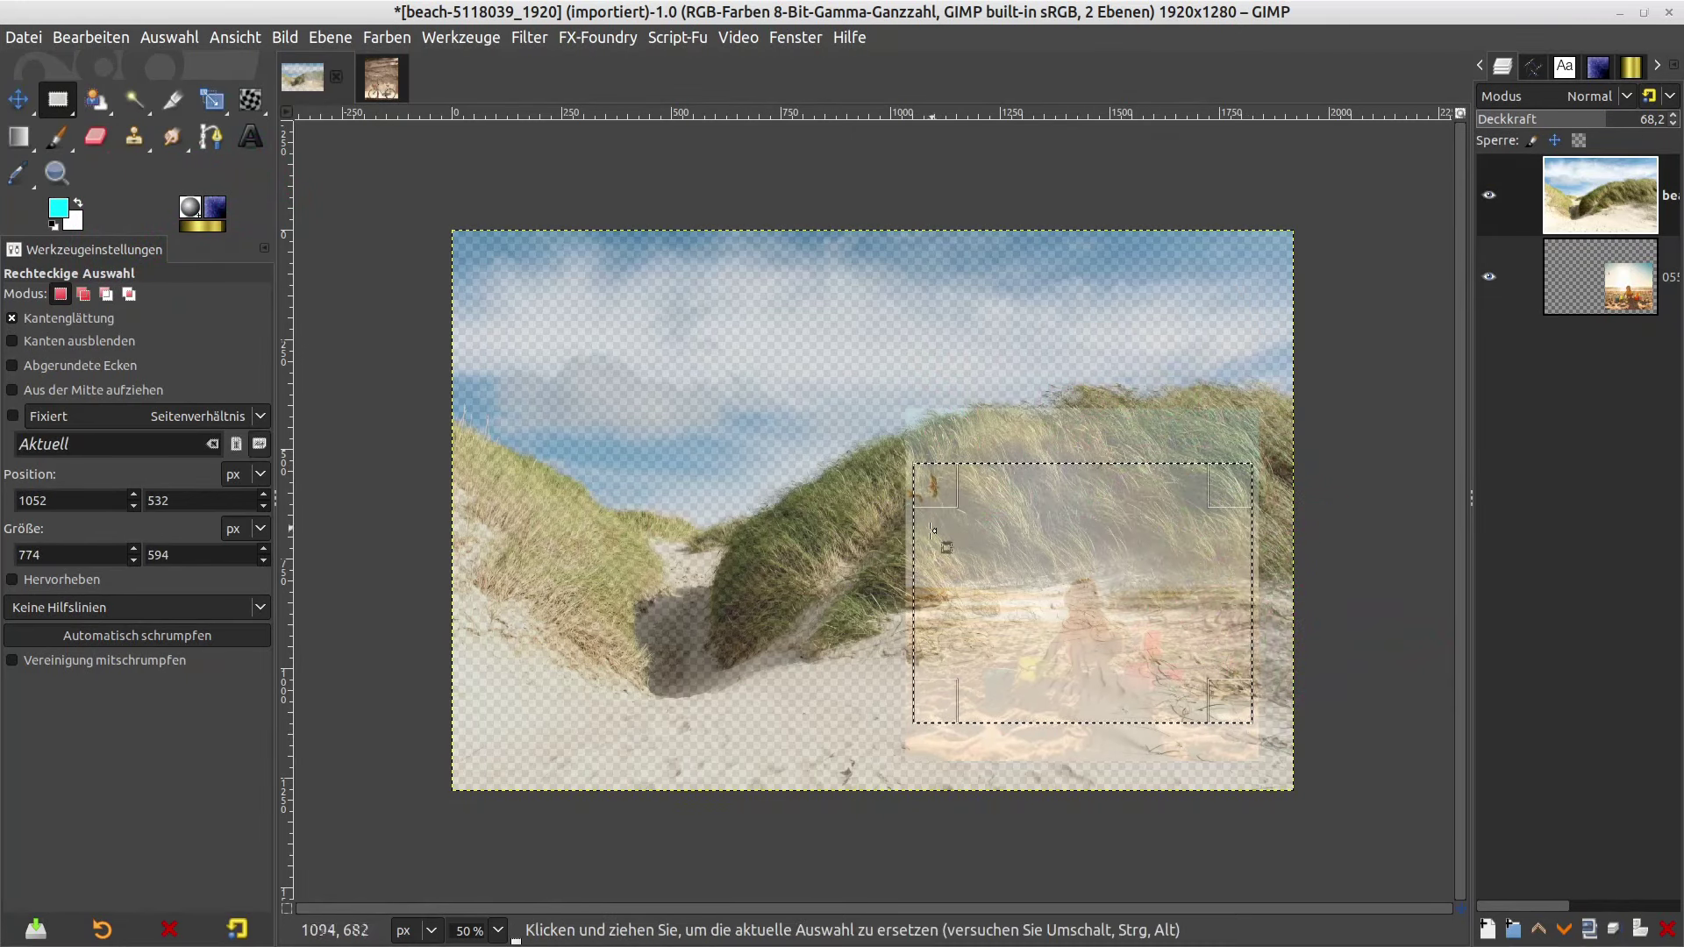
drag(934, 531, 949, 536)
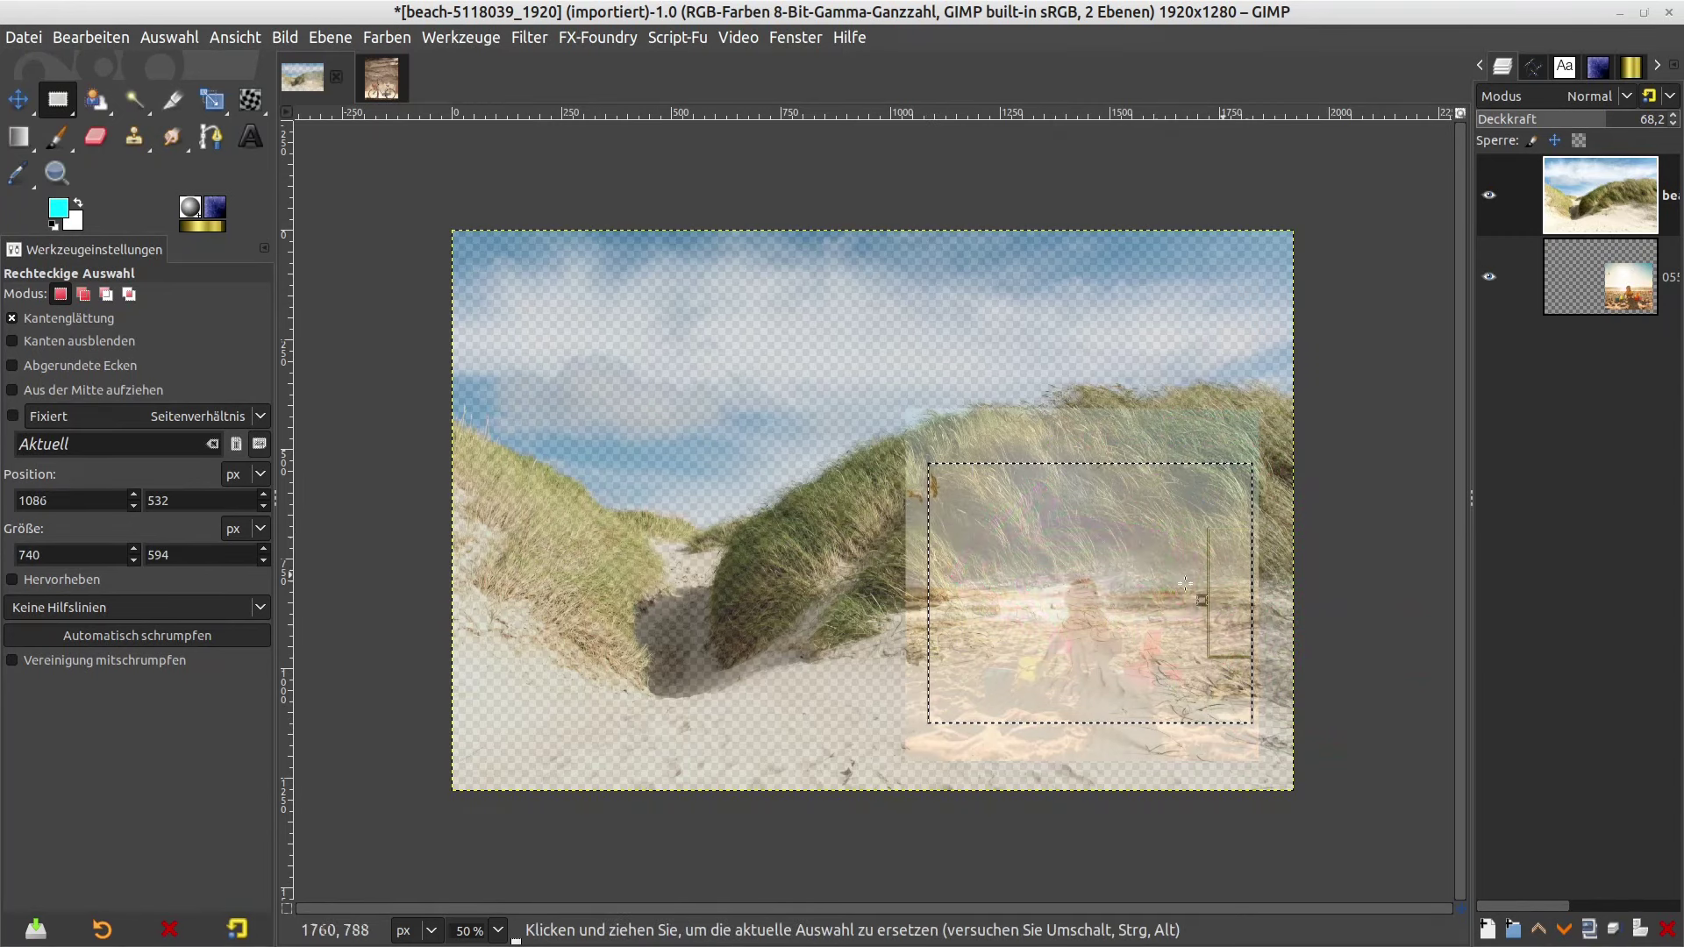
drag(1122, 490, 1121, 539)
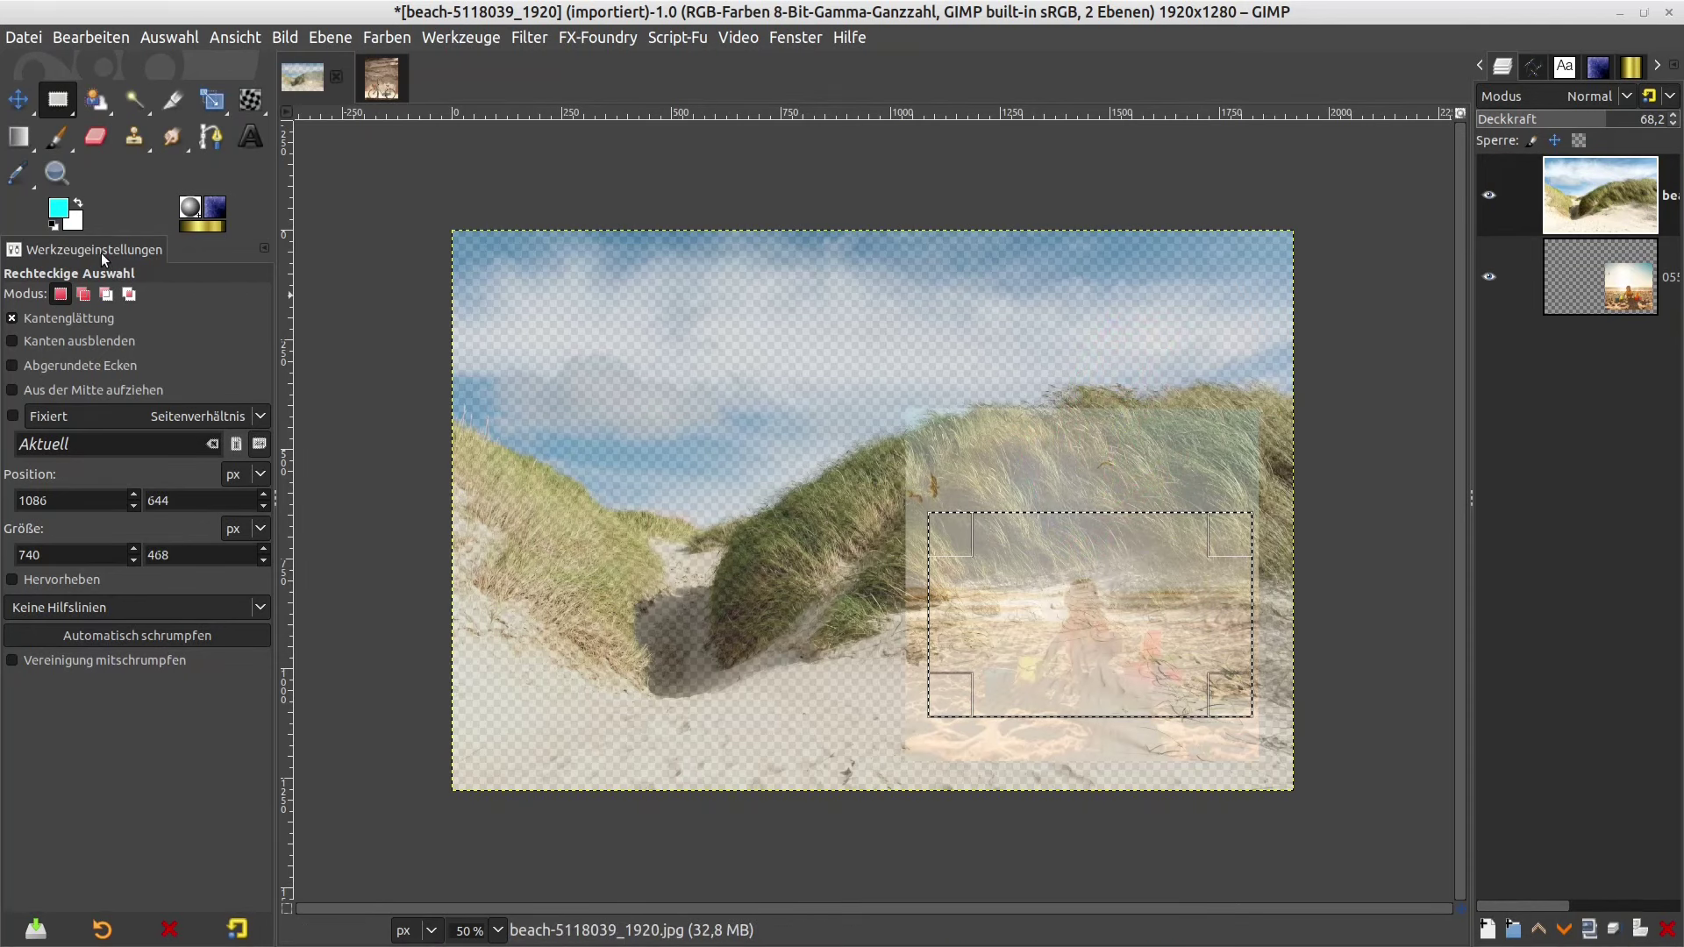
key(Delete)
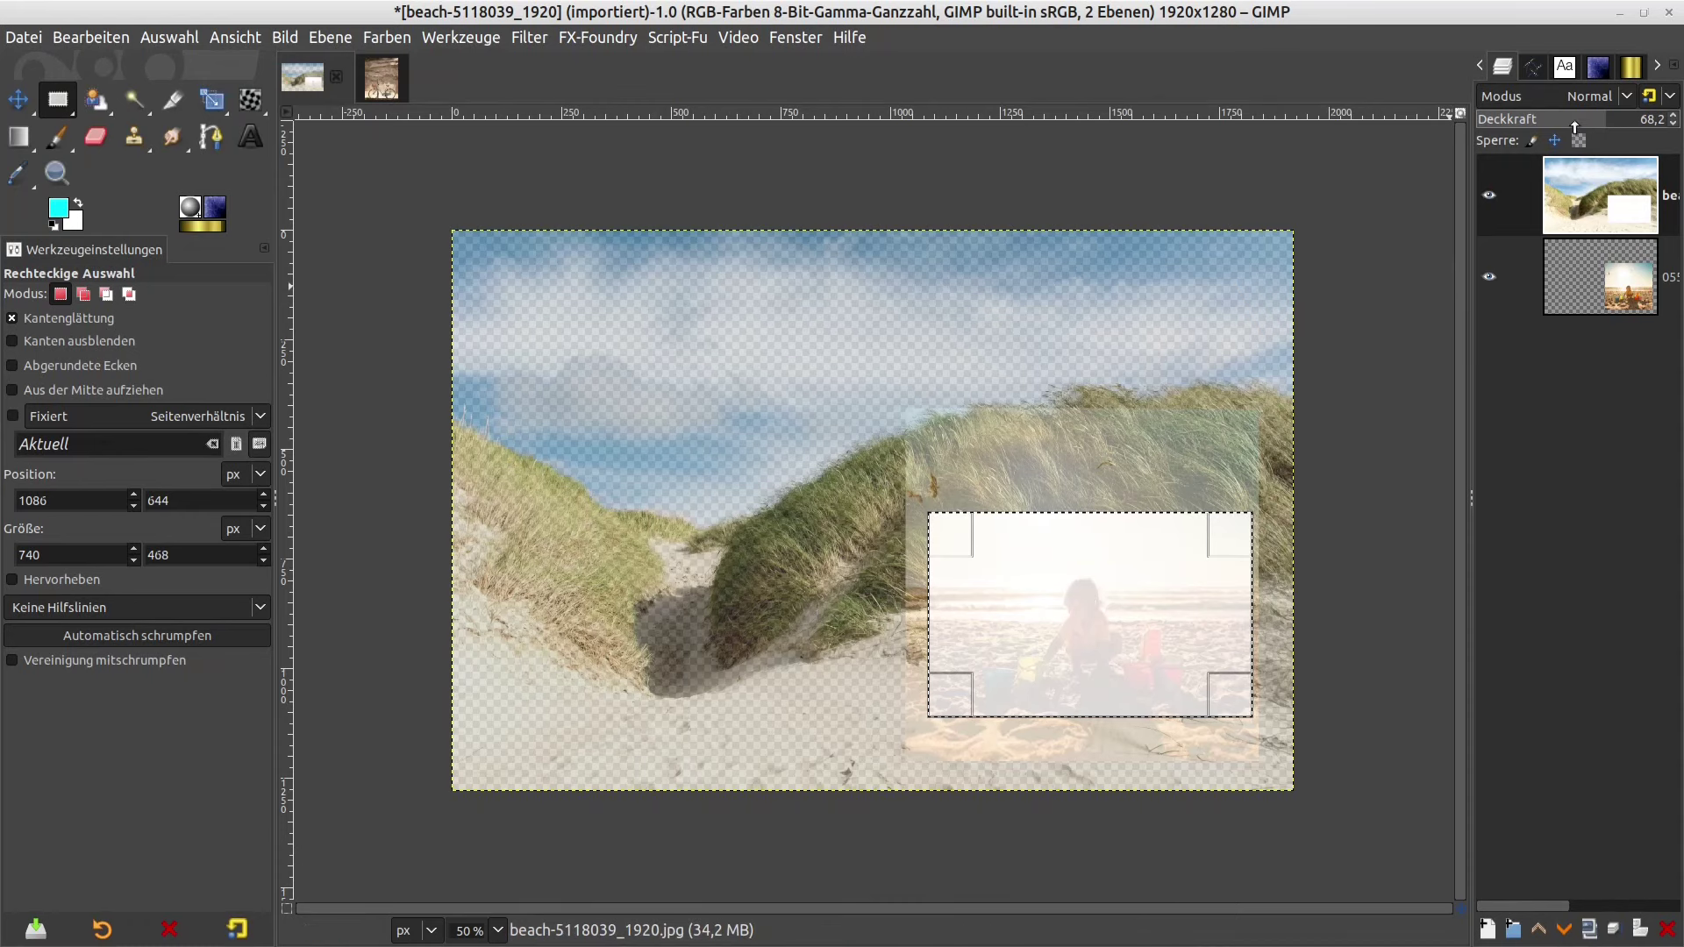
- Raise the dune layer's opacity to 100 and toggle its visibility to check the photo beneath
drag(1607, 126, 1681, 133)
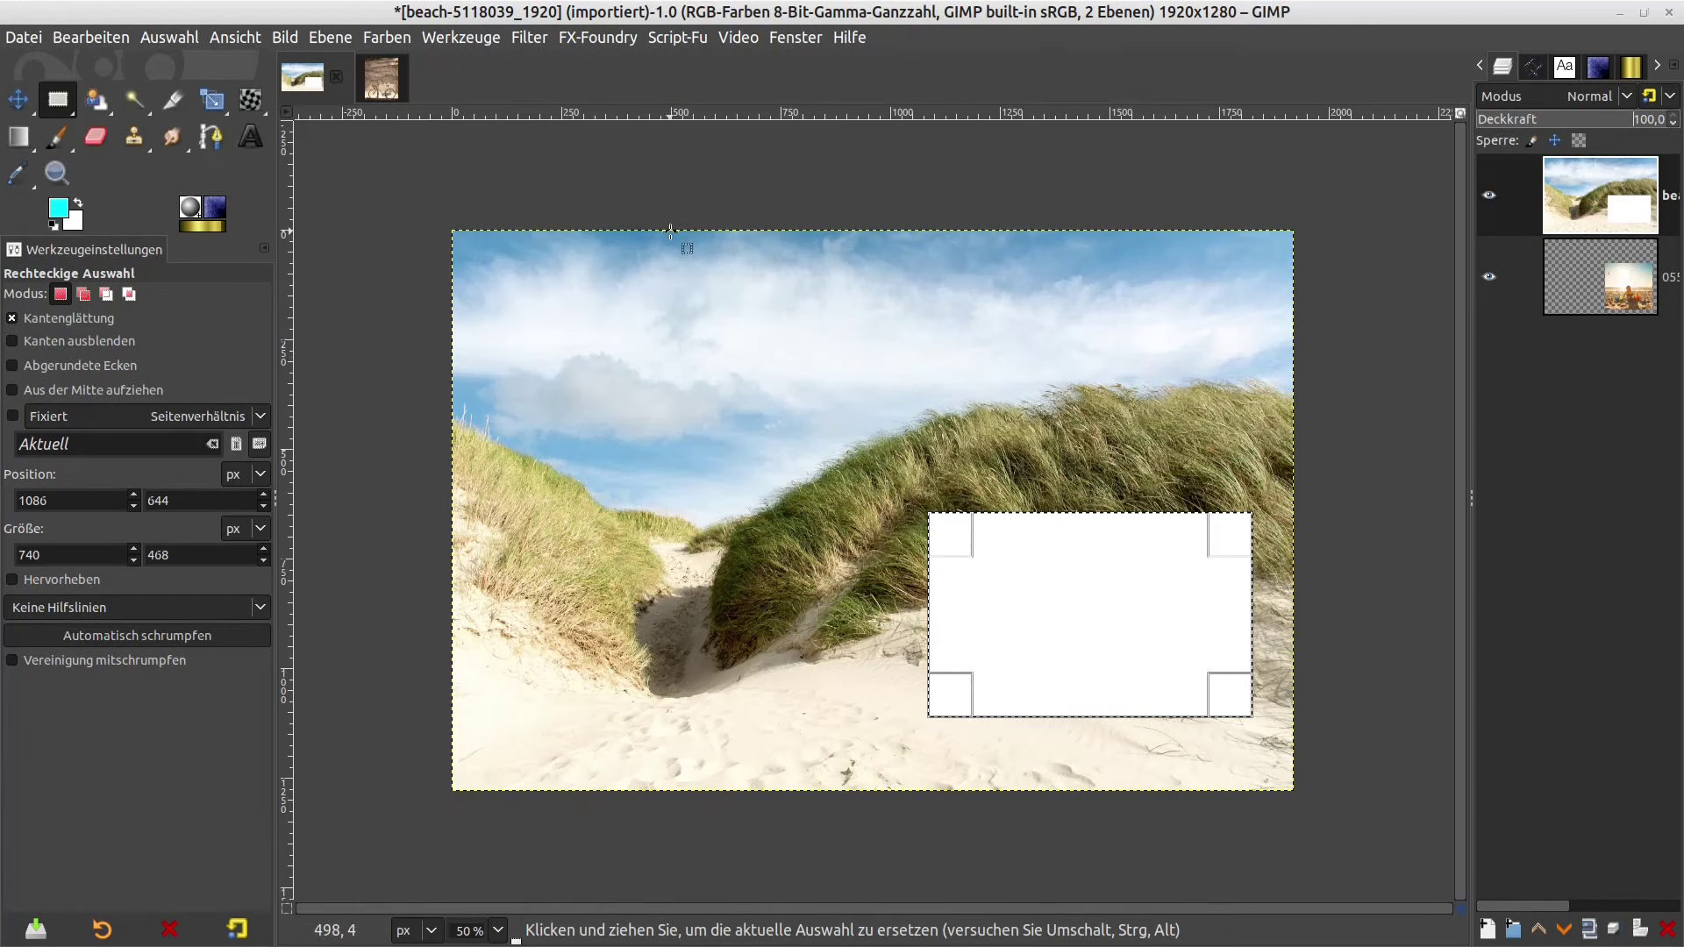
click(1488, 195)
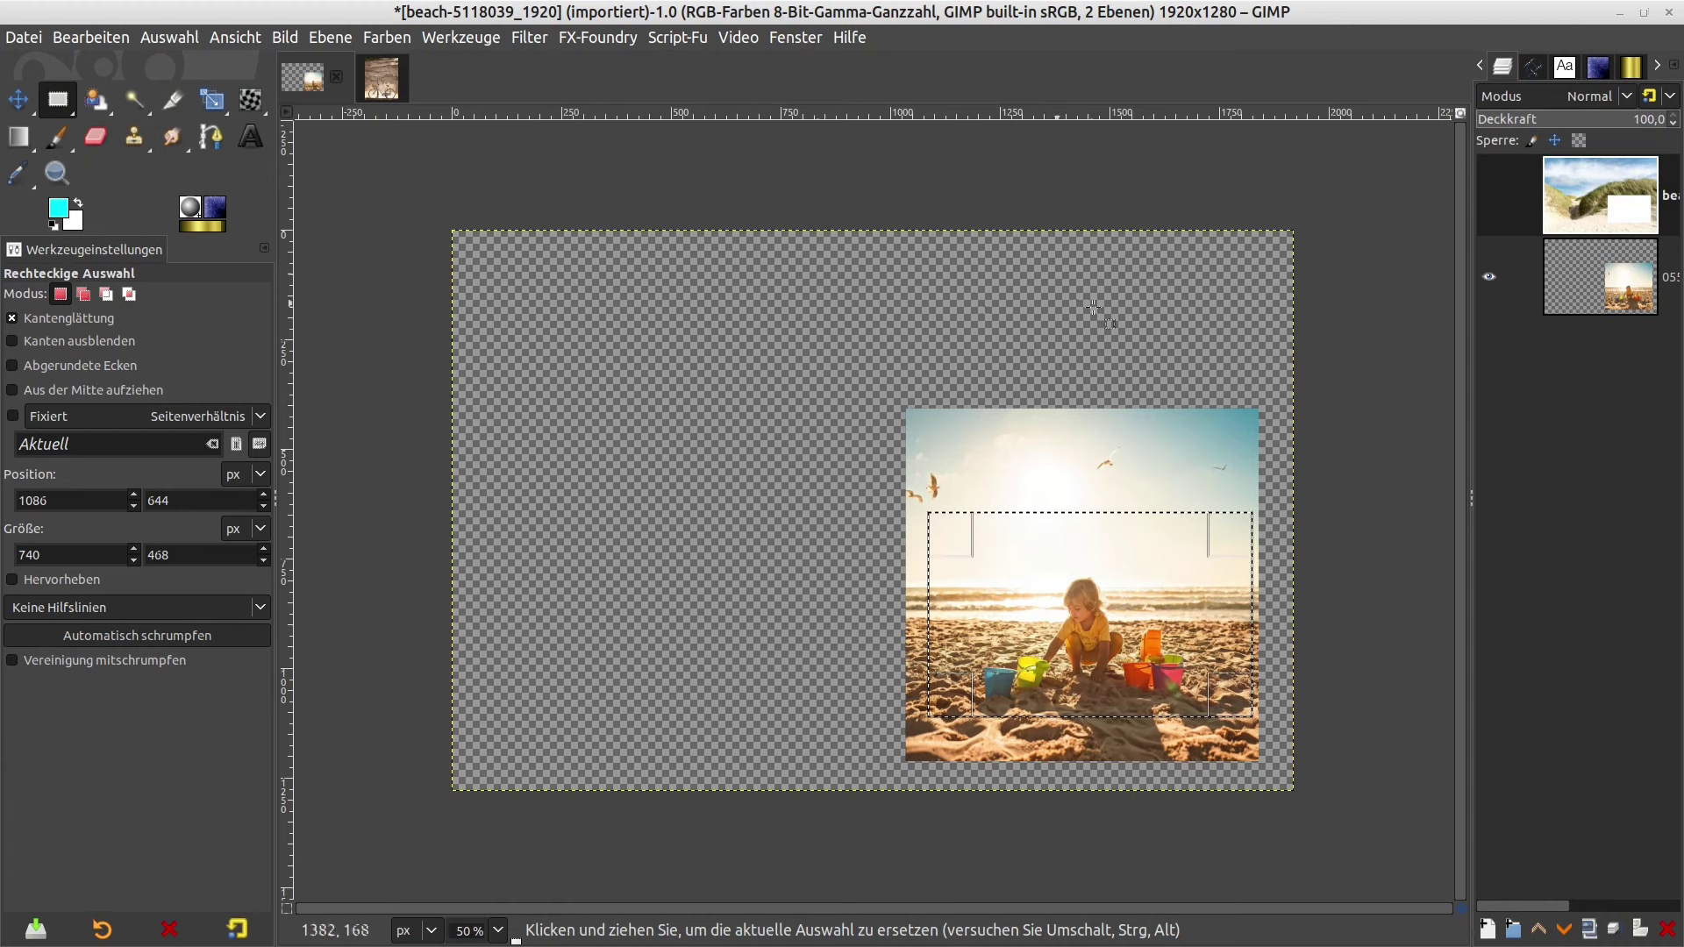
click(1489, 195)
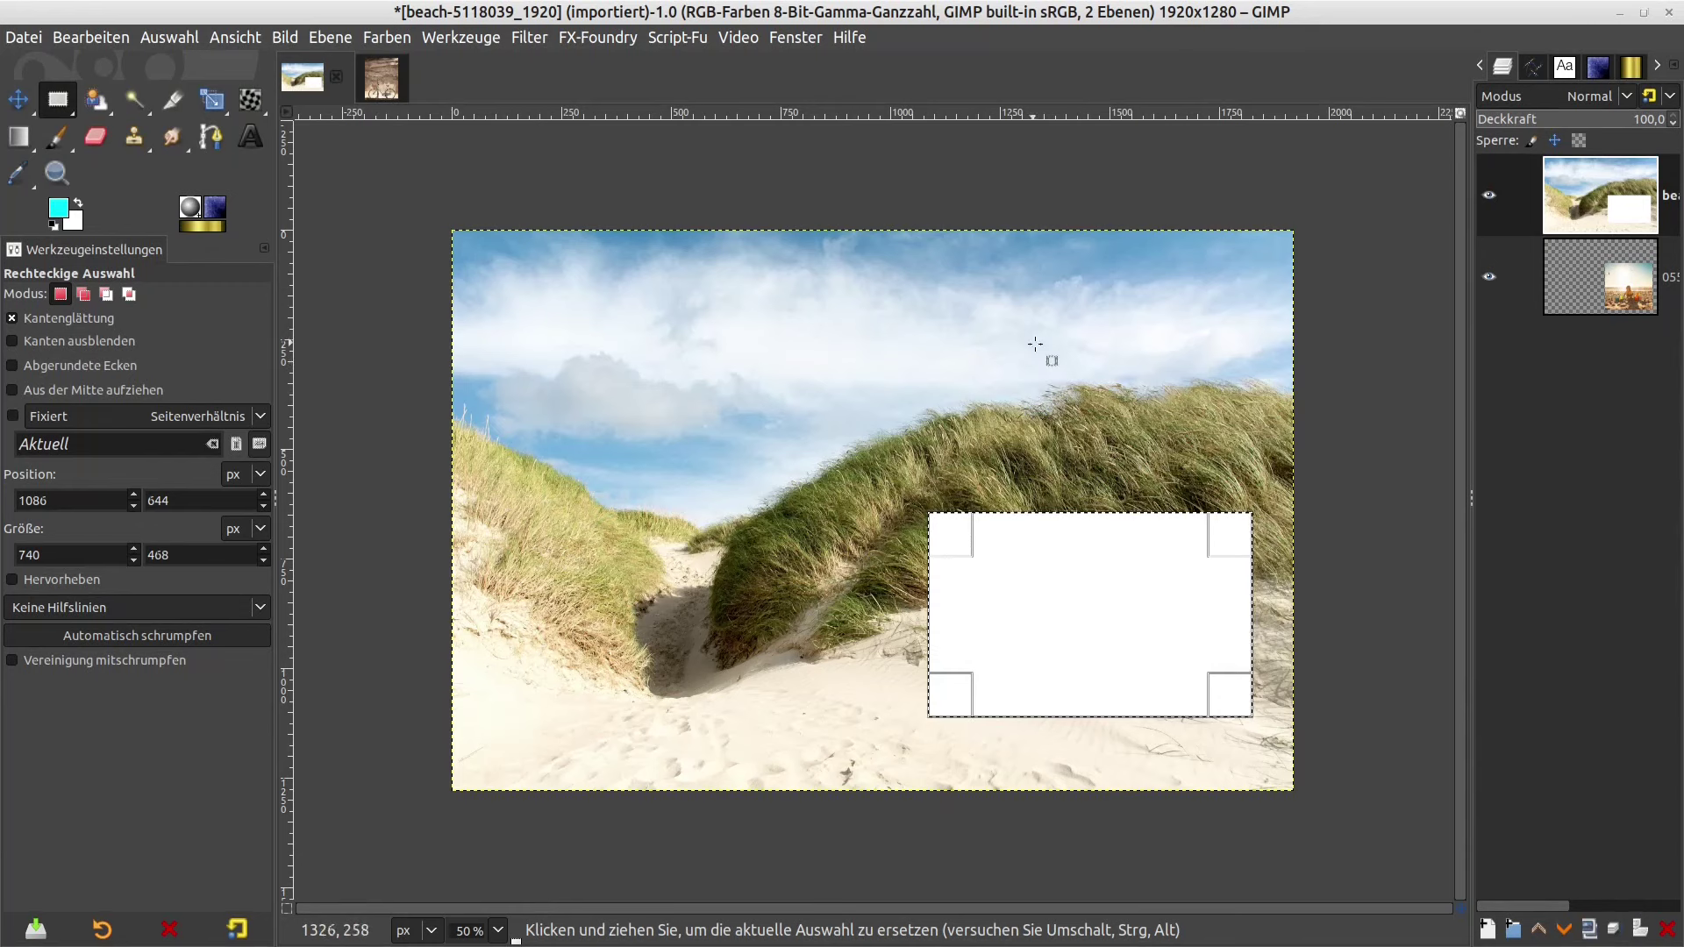
right_click(1585, 191)
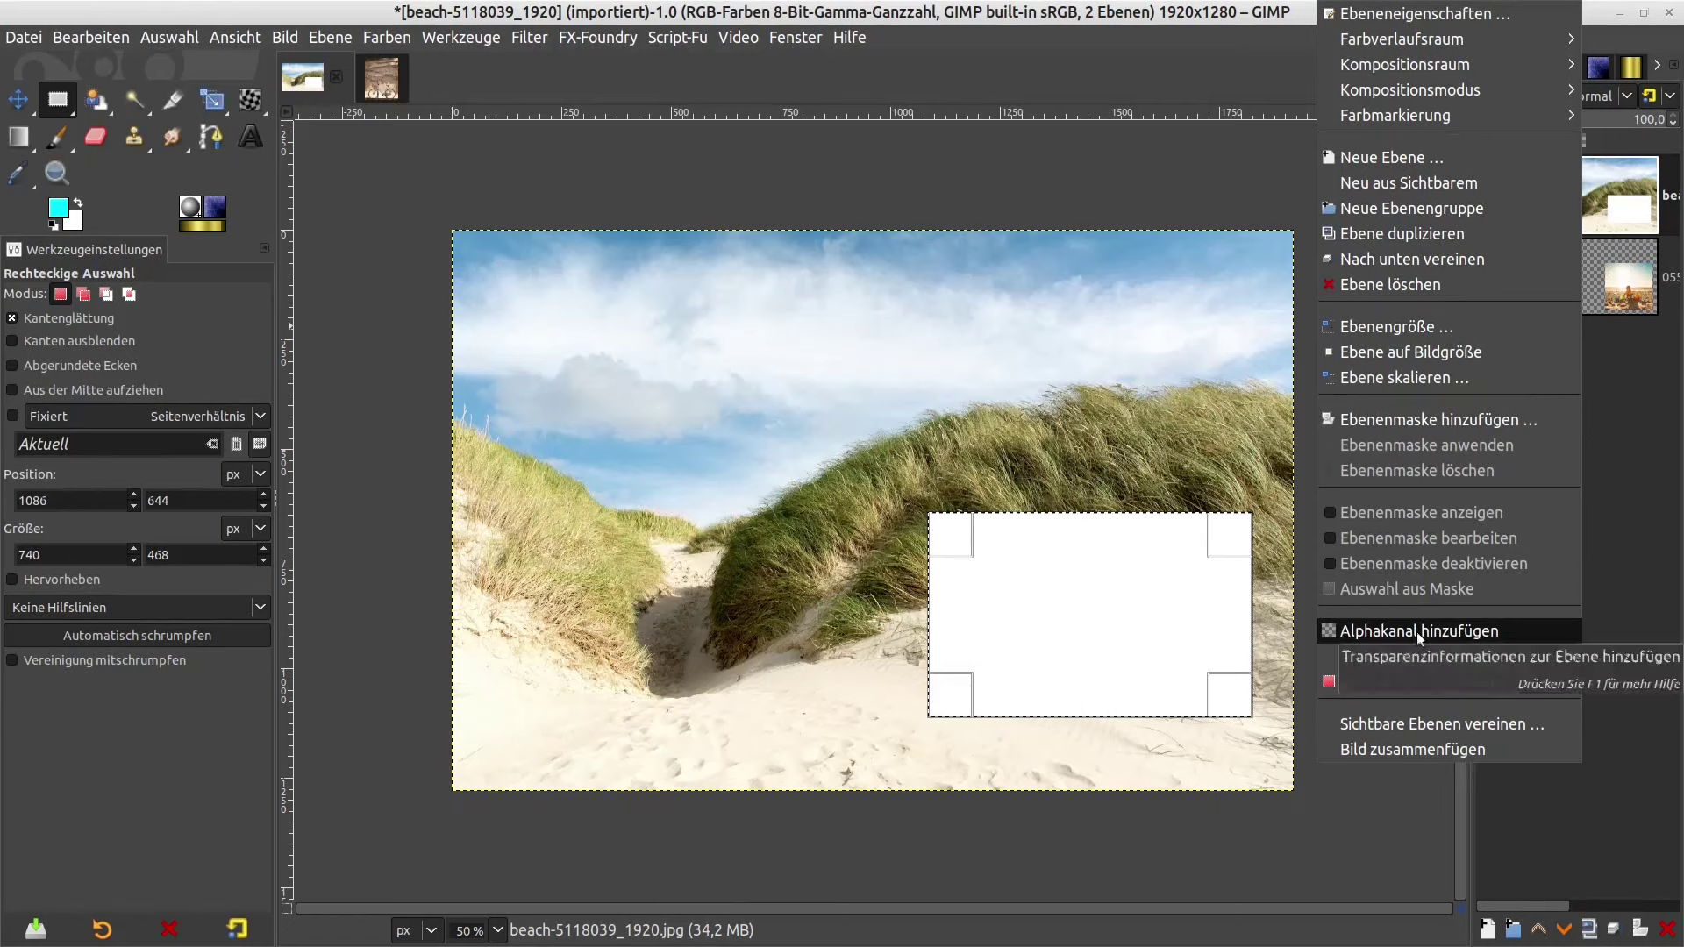
- Add an alpha channel to the dune layer, clear the rectangle to transparency, and hide the child layer
click(1334, 631)
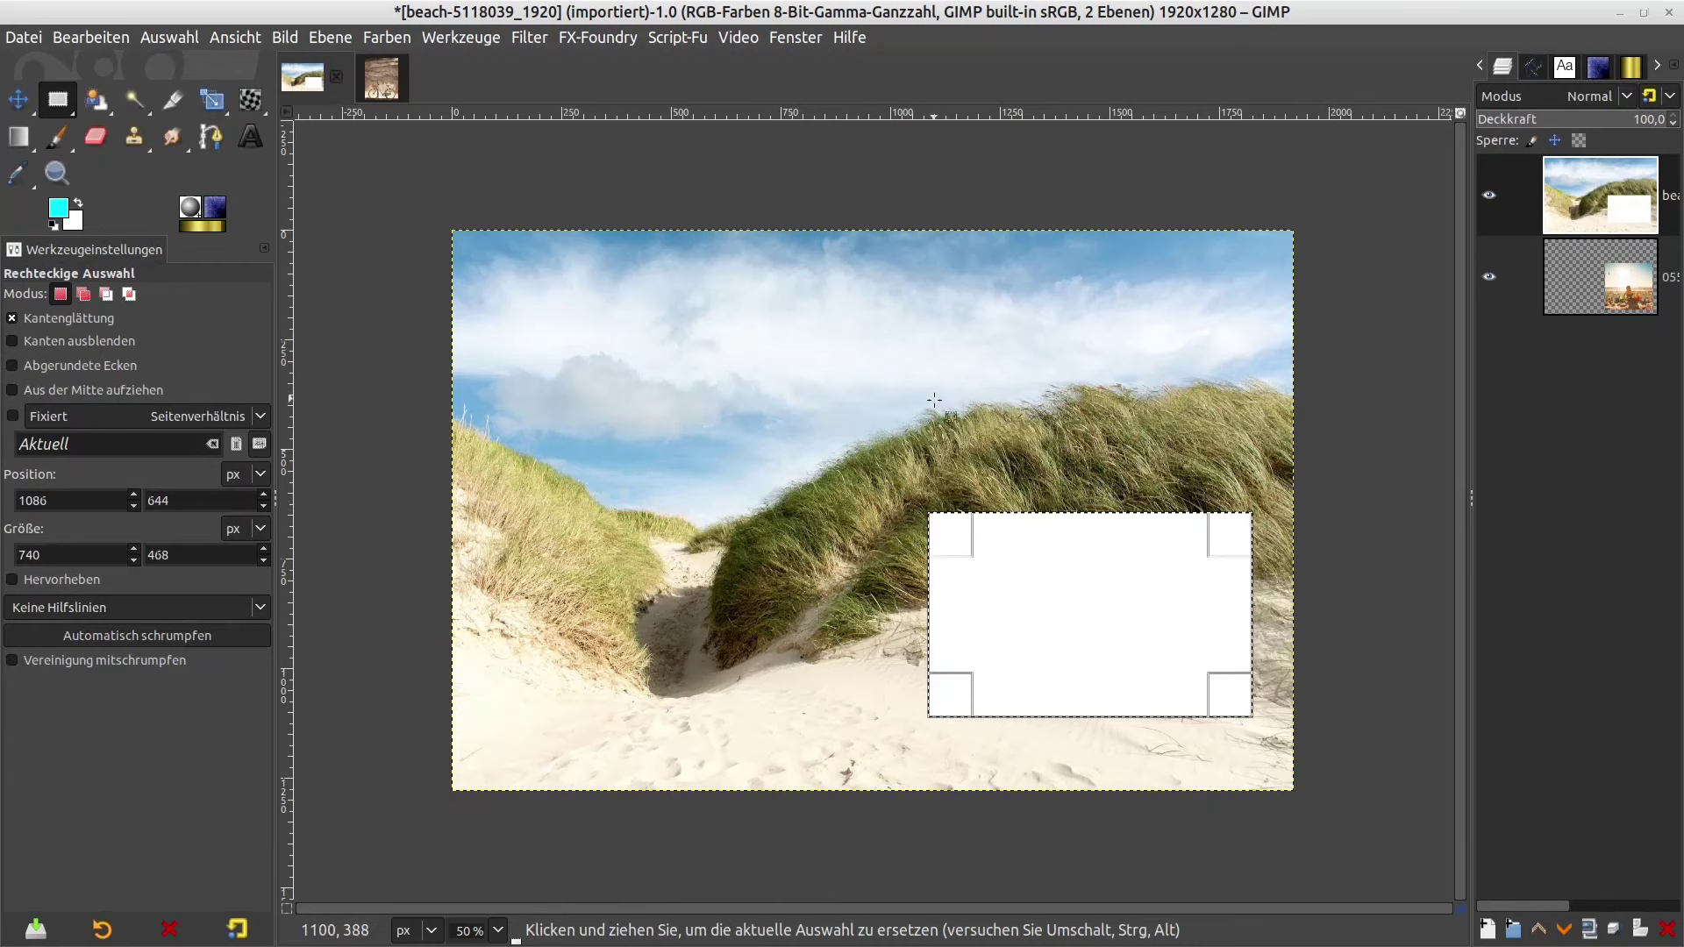
key(Delete)
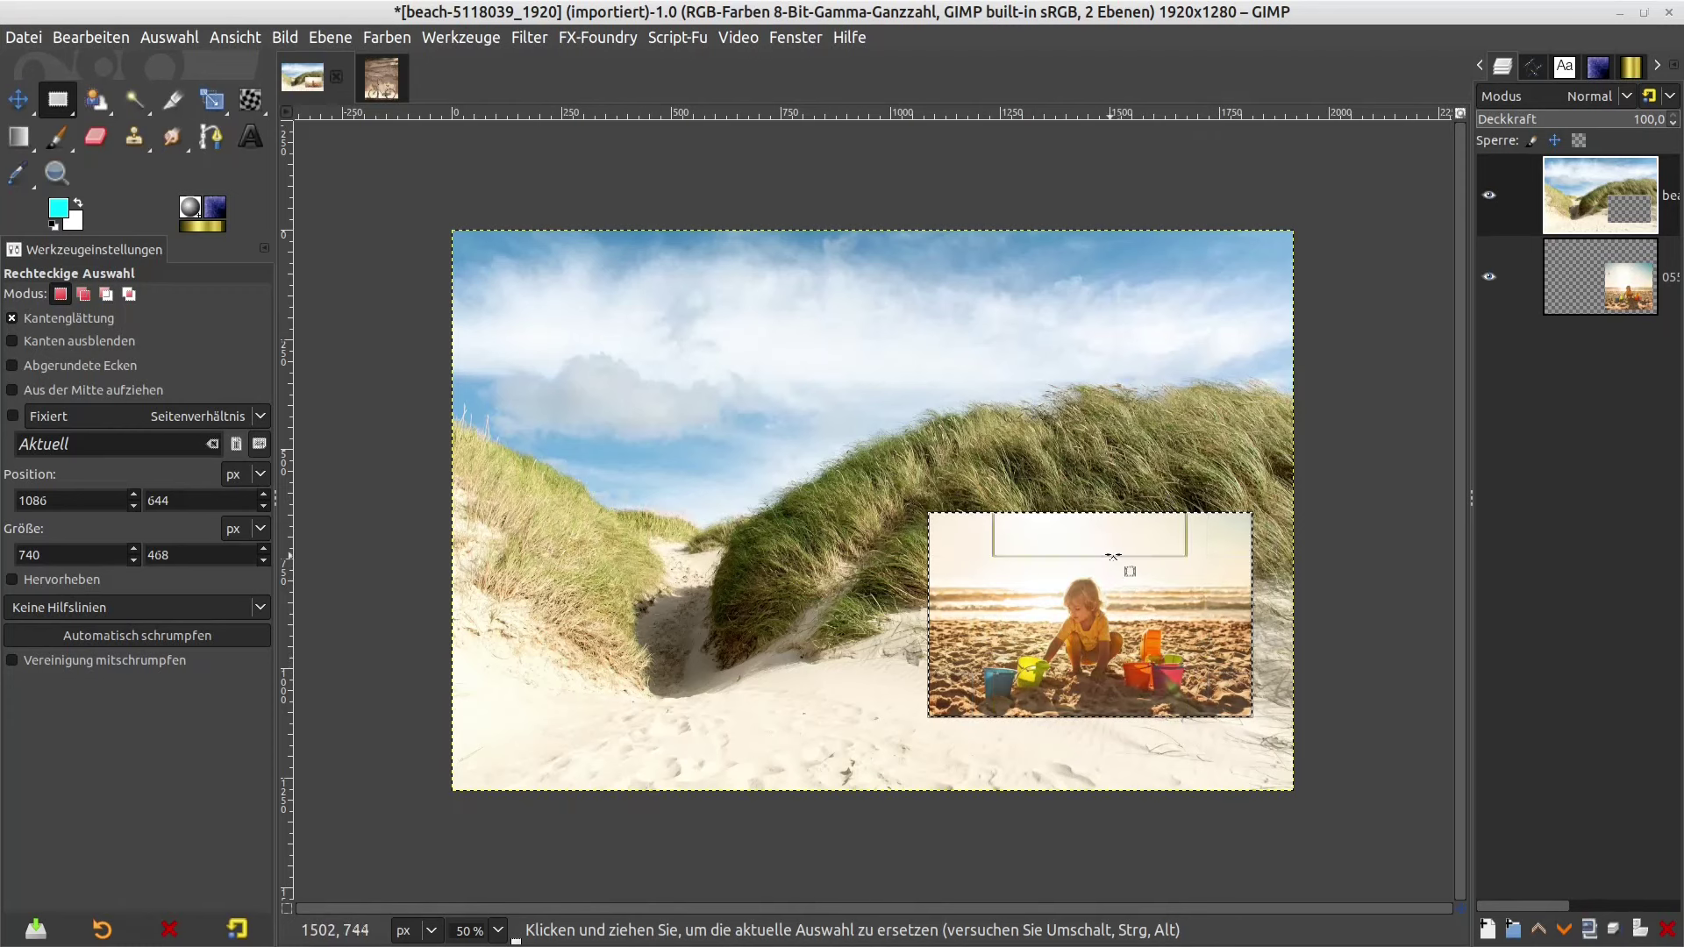
click(1489, 279)
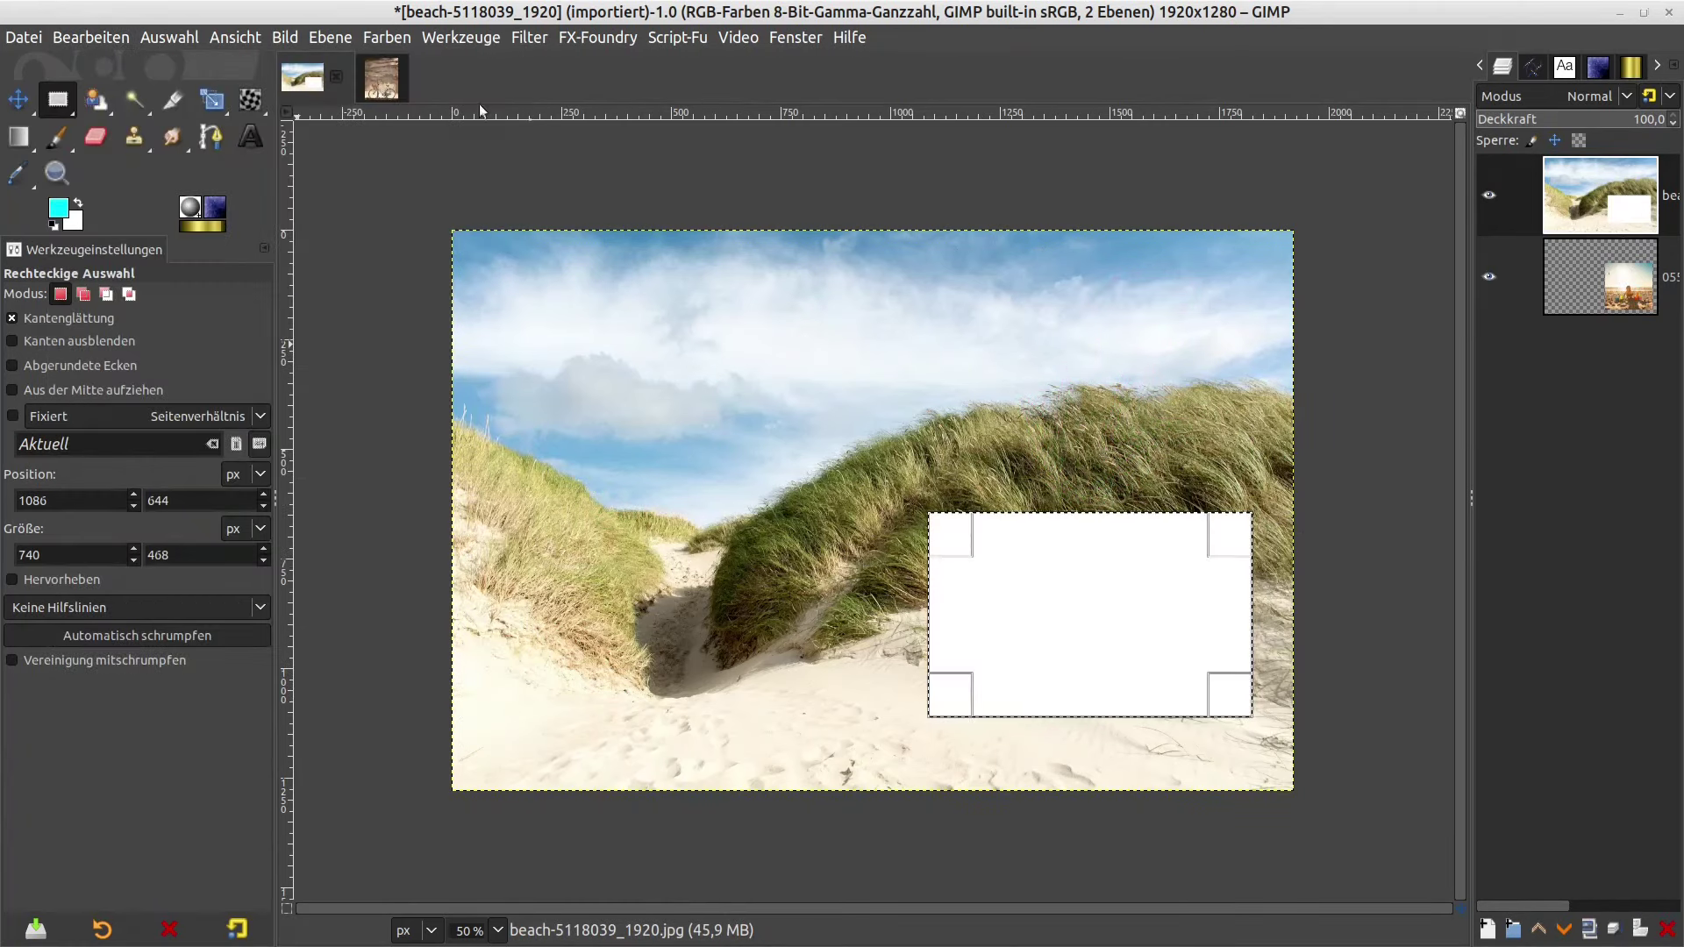
- Undo recent edits until the dune layer is back at 68.2 opacity
click(95, 38)
click(128, 65)
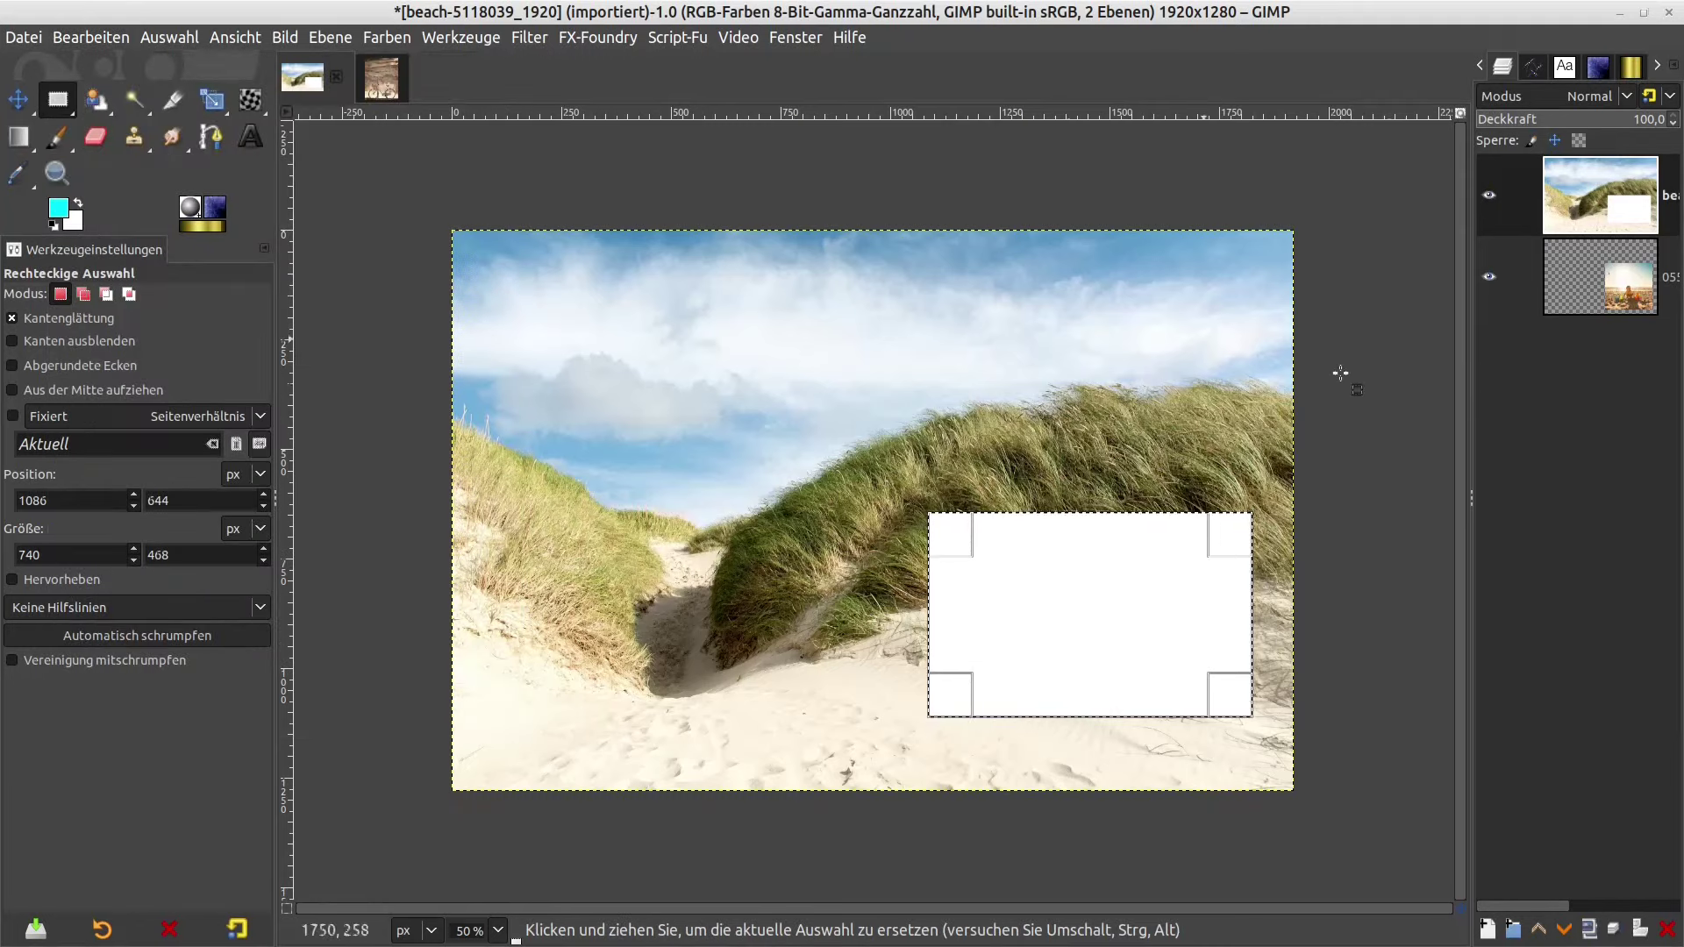
click(73, 38)
click(107, 65)
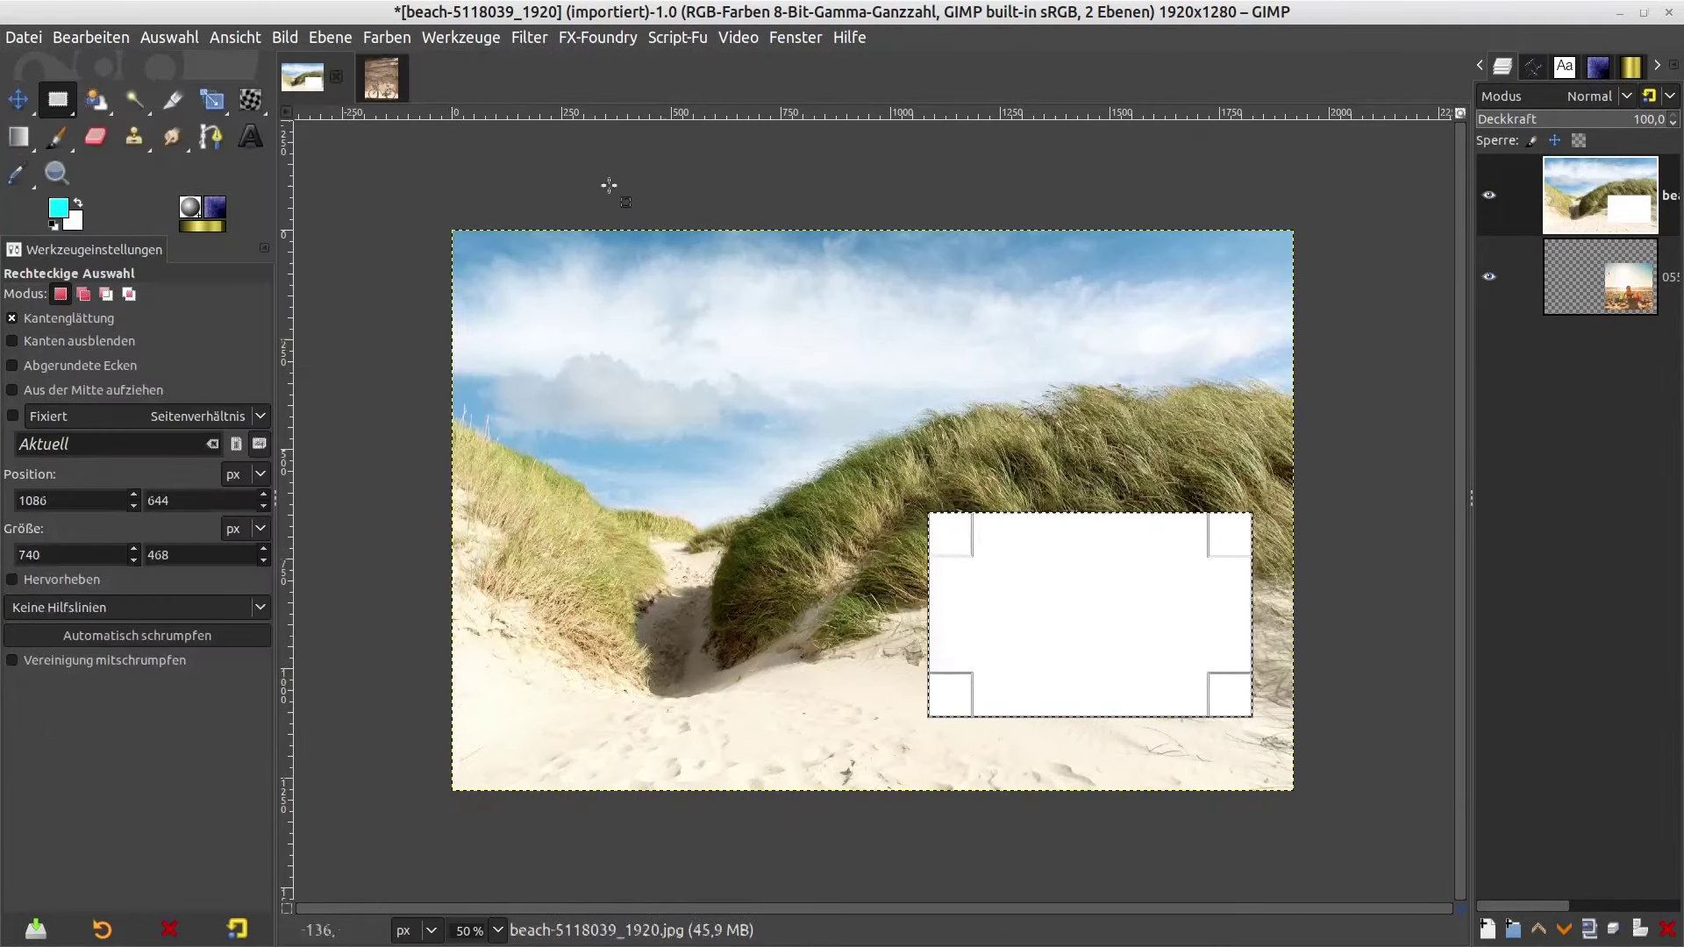
click(85, 38)
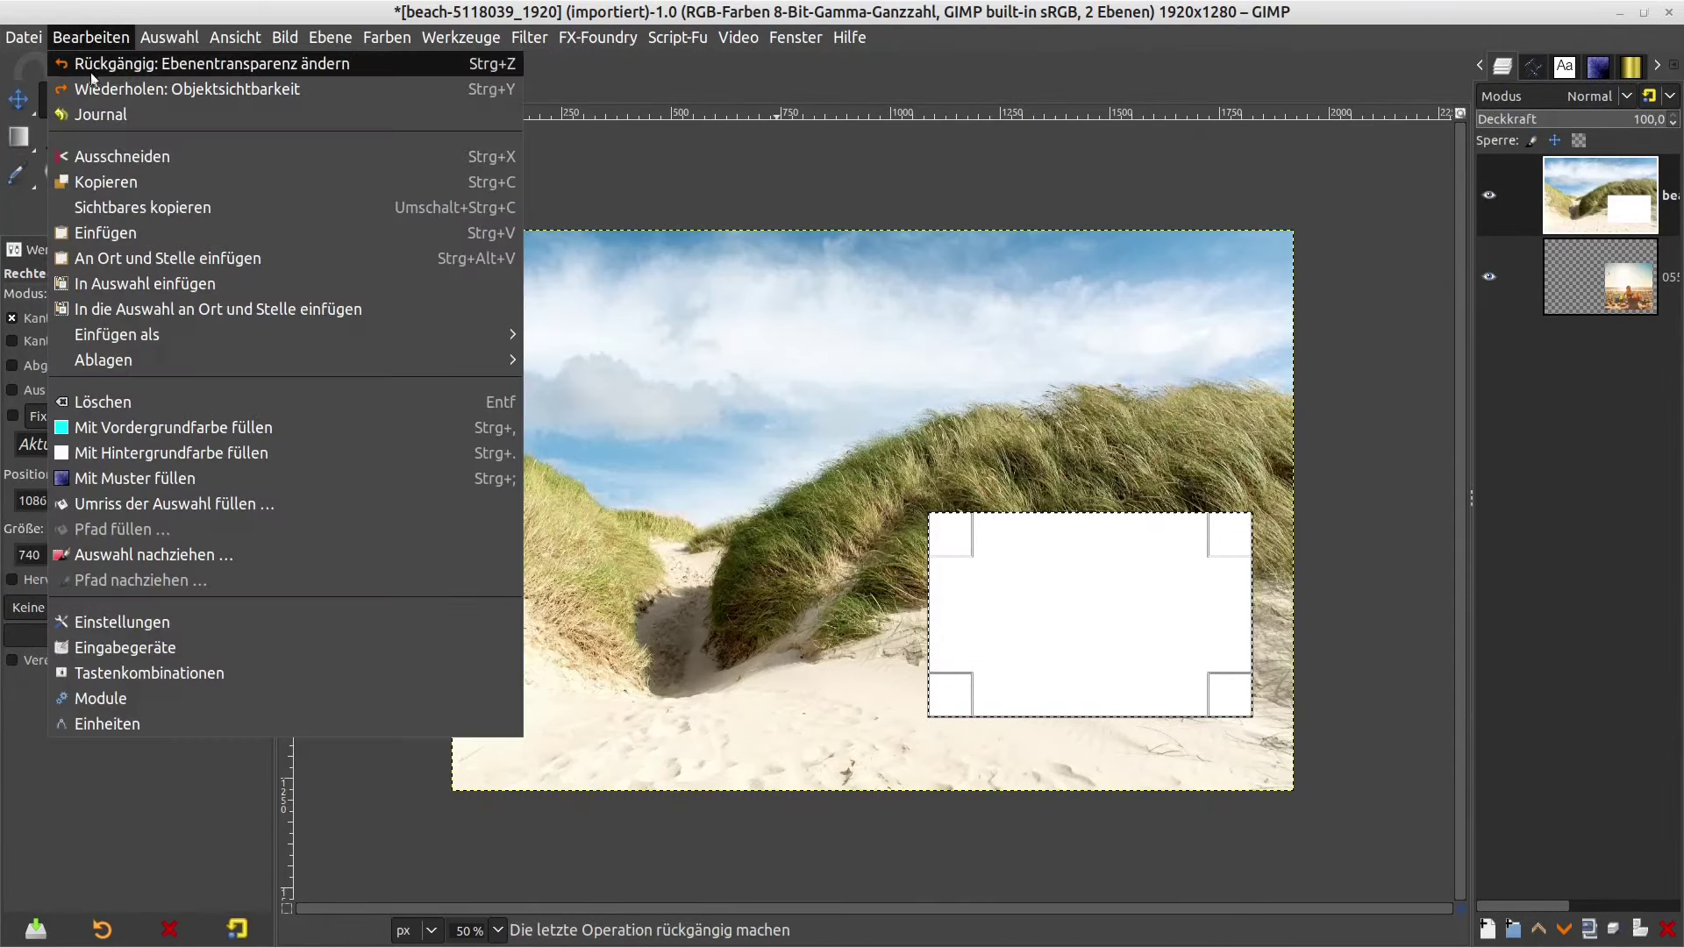
click(89, 66)
- Show the undo history and jump back to before the rectangle selection
click(98, 39)
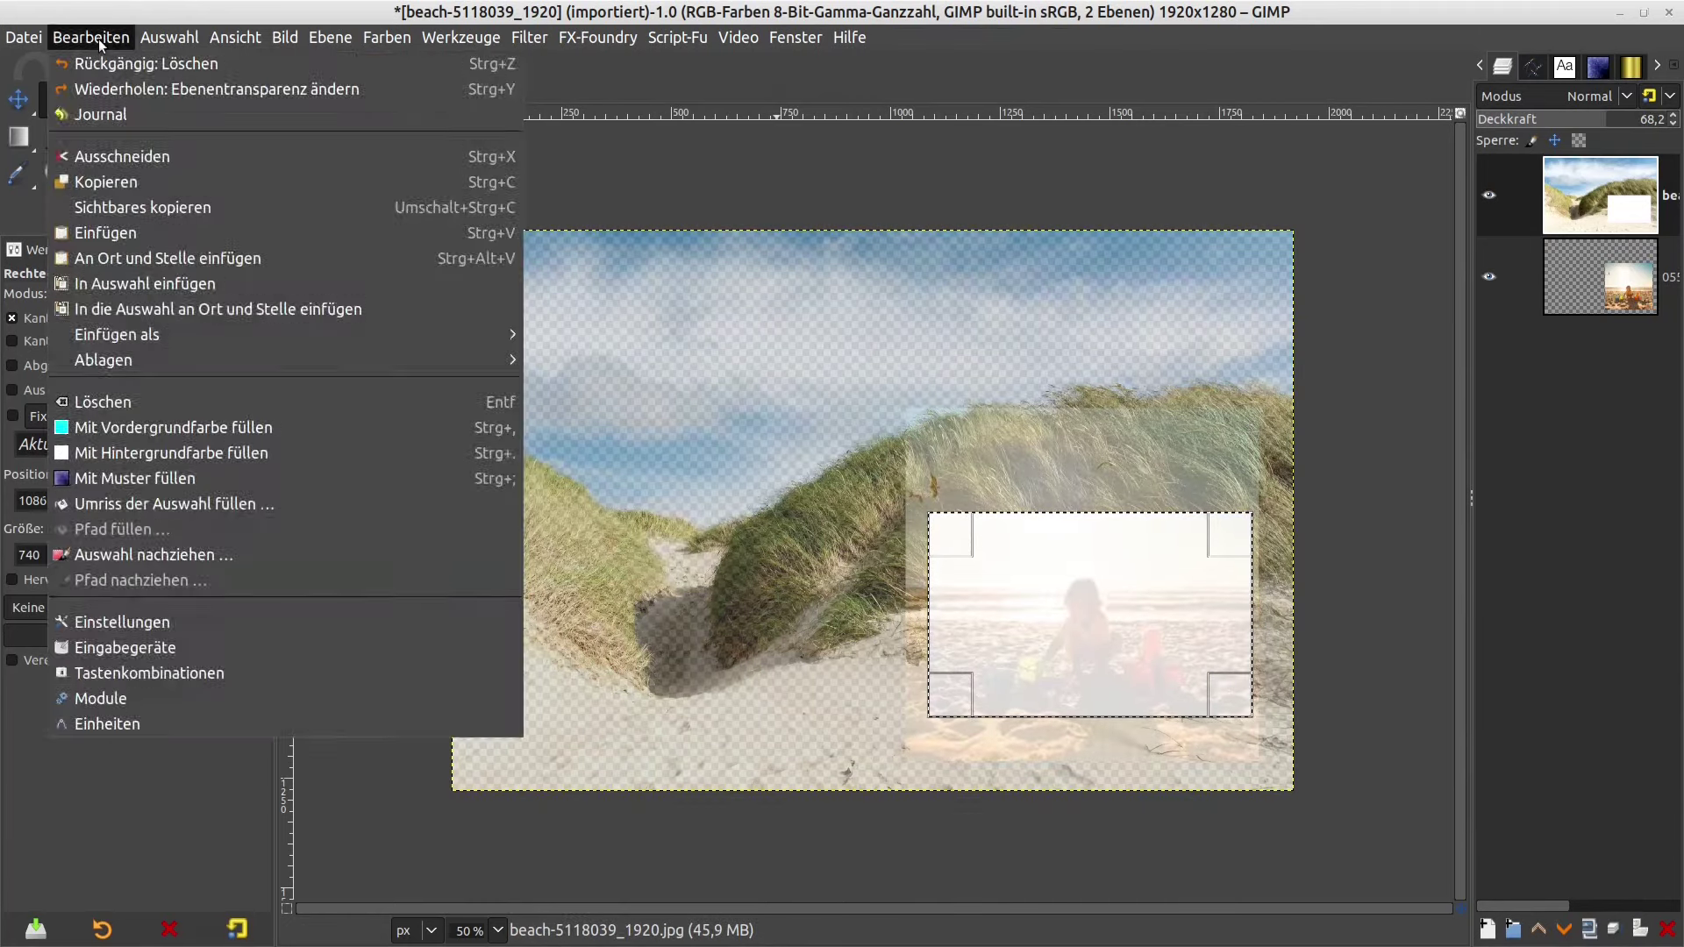
click(97, 39)
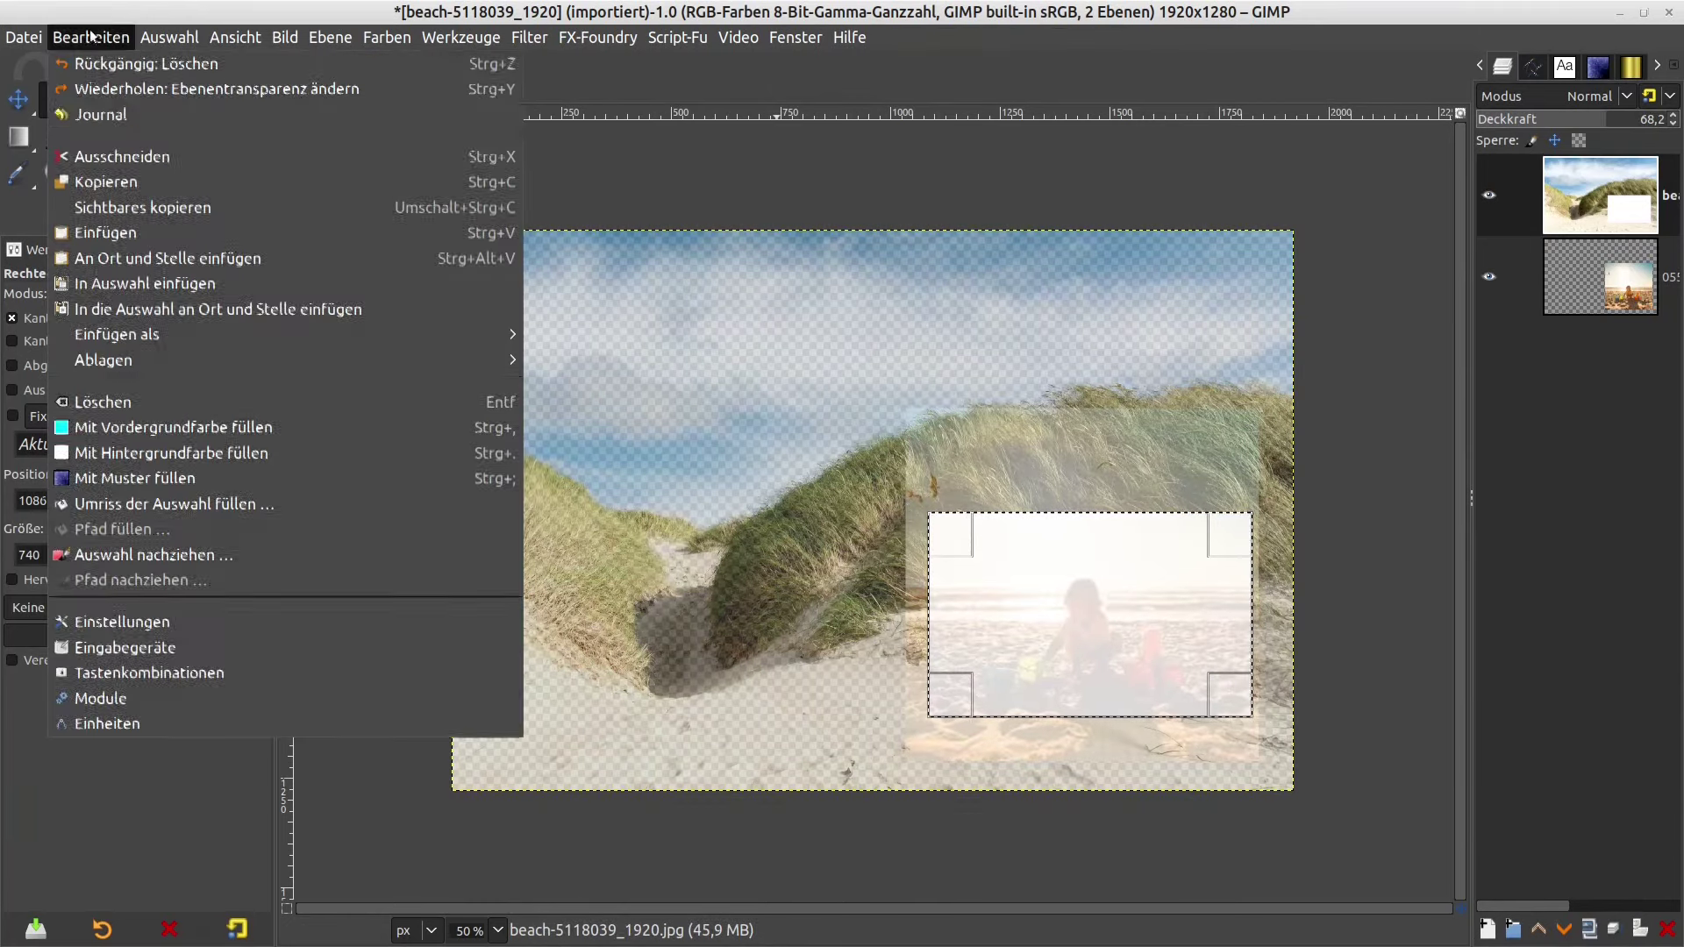
click(109, 121)
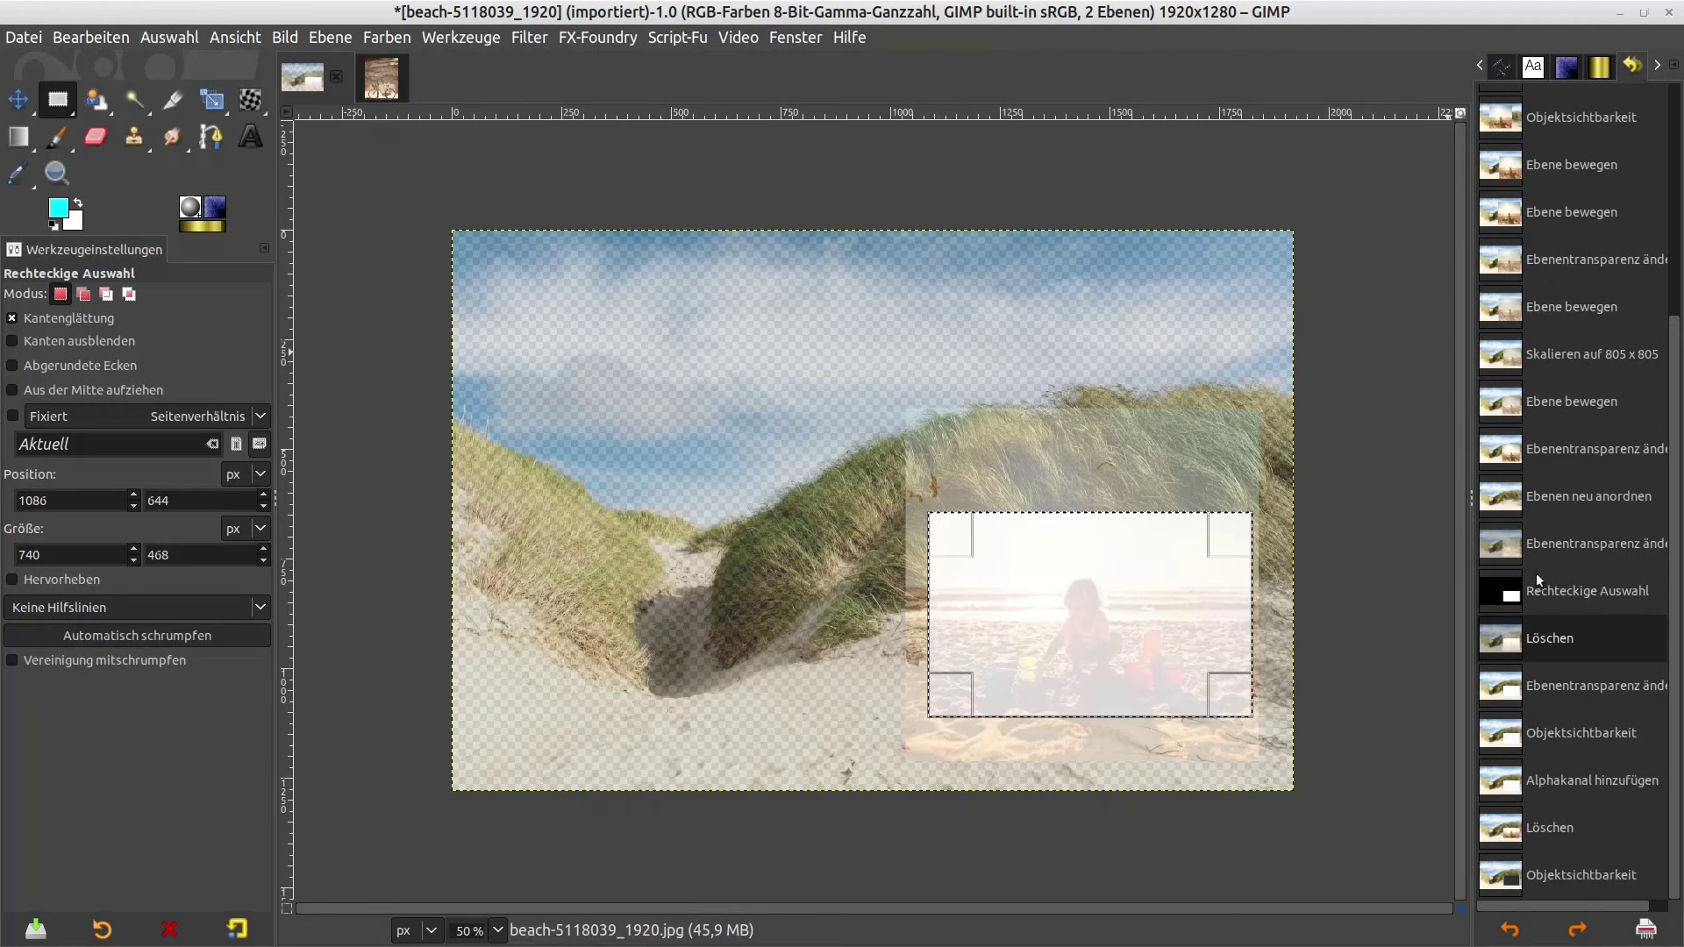
click(1546, 541)
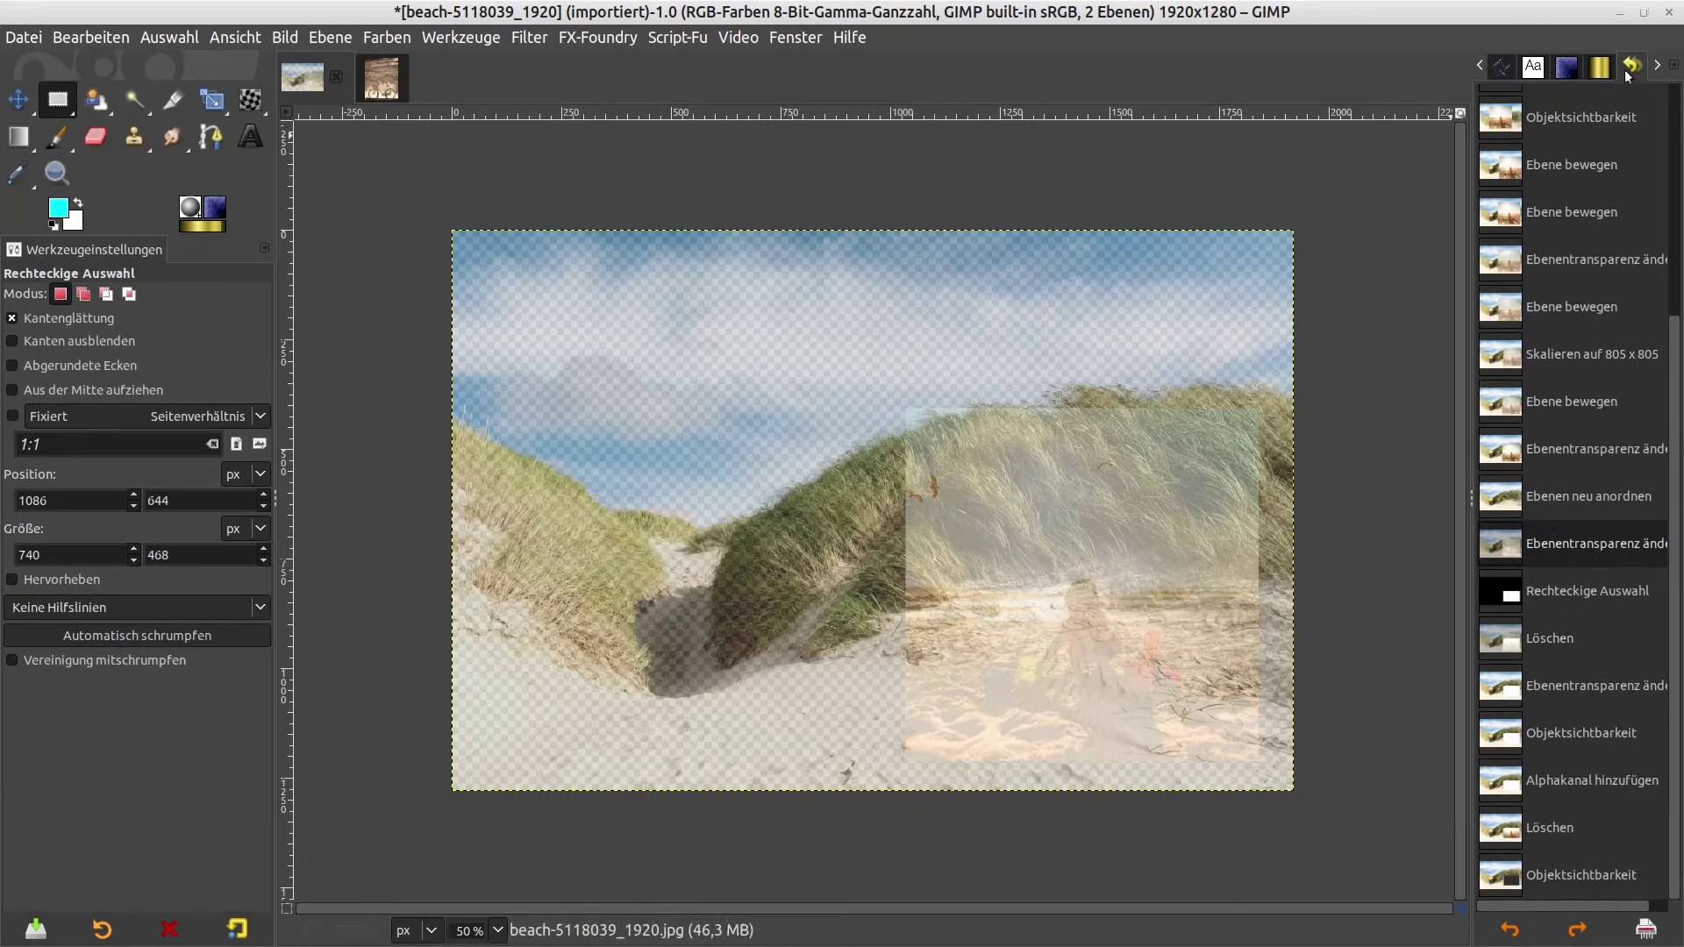
- Show the Layers panel, then float the Patterns panel and close it
click(1481, 63)
click(1481, 63)
click(1481, 63)
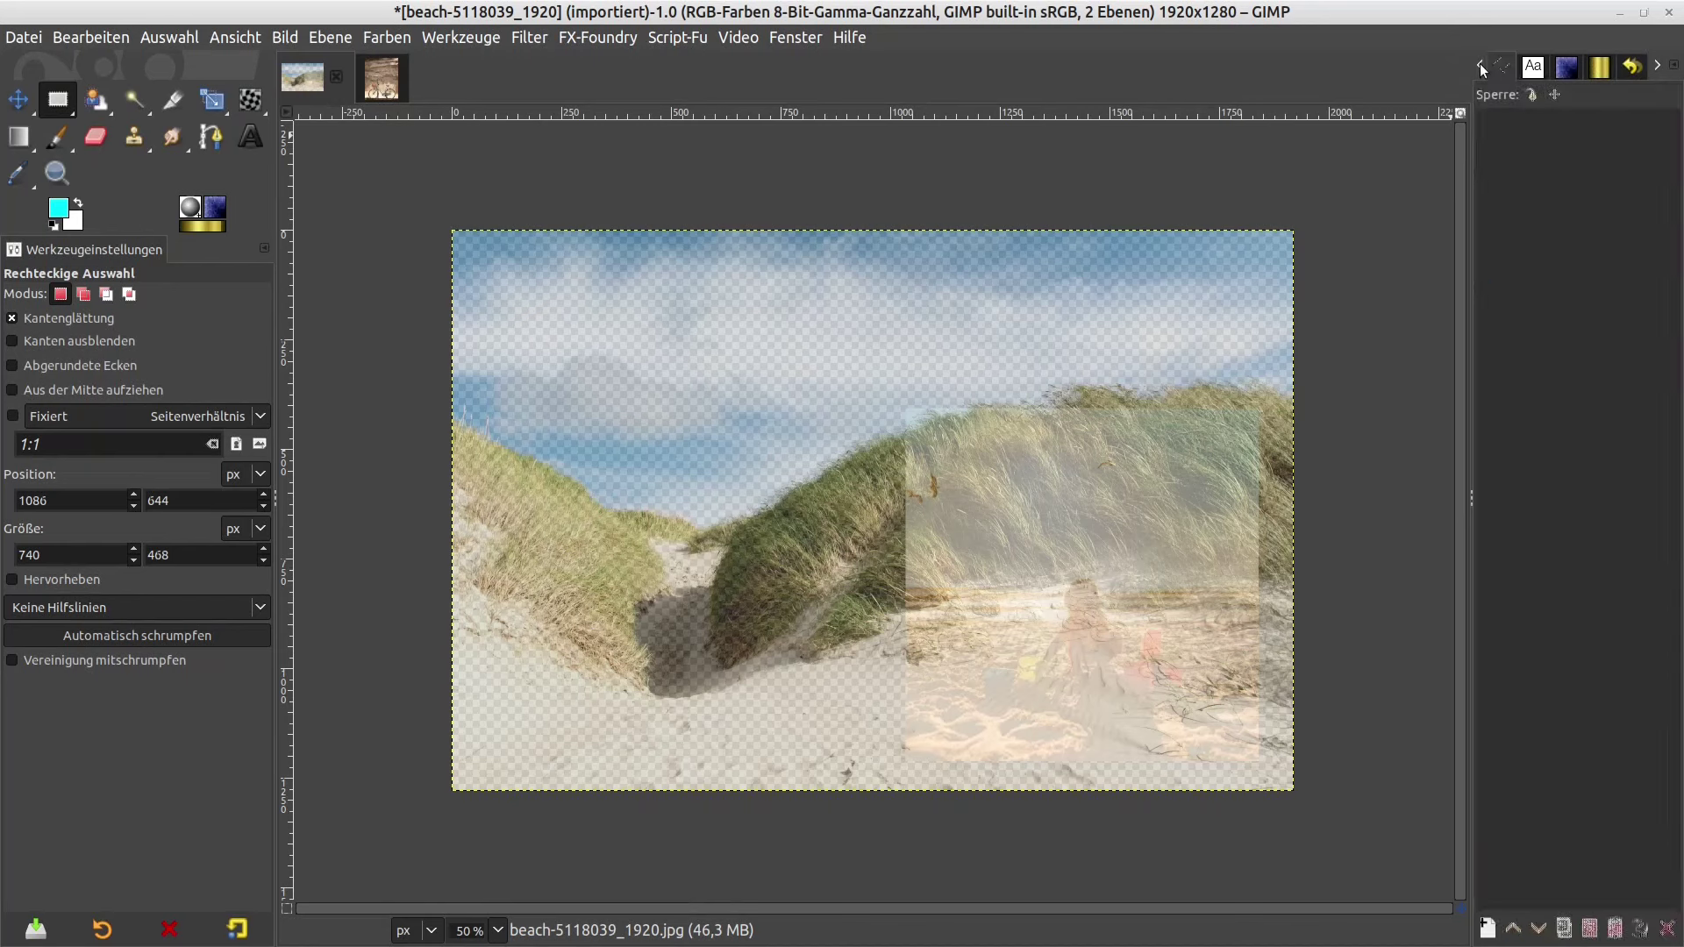
click(1602, 70)
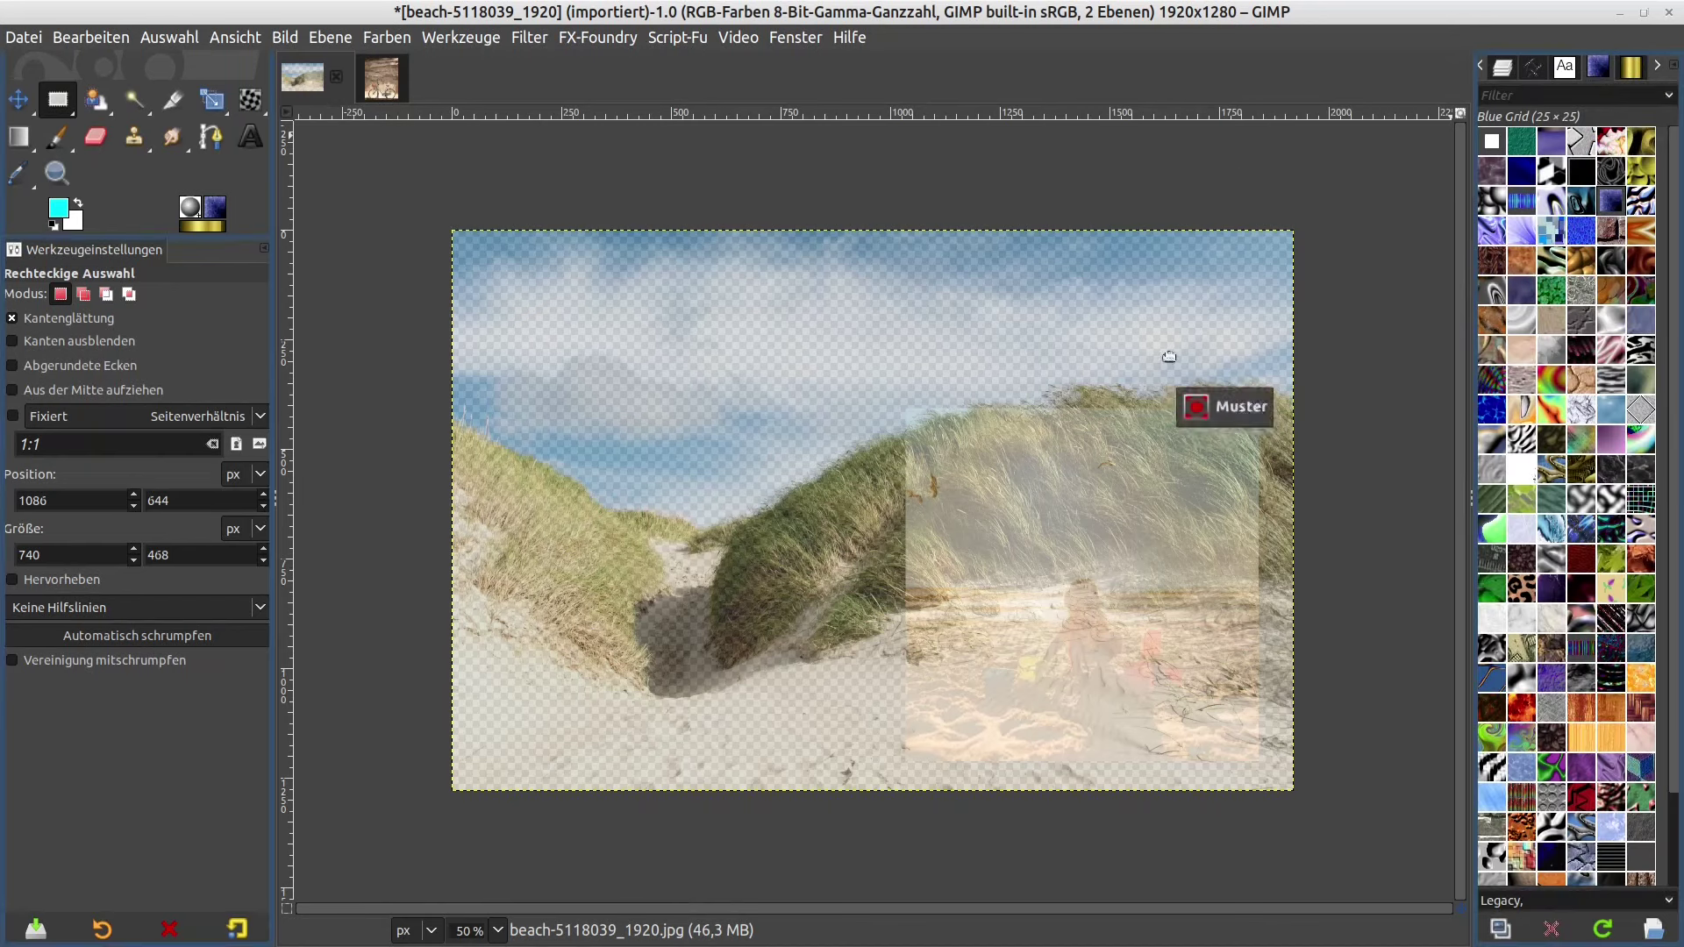
drag(1278, 226, 1278, 228)
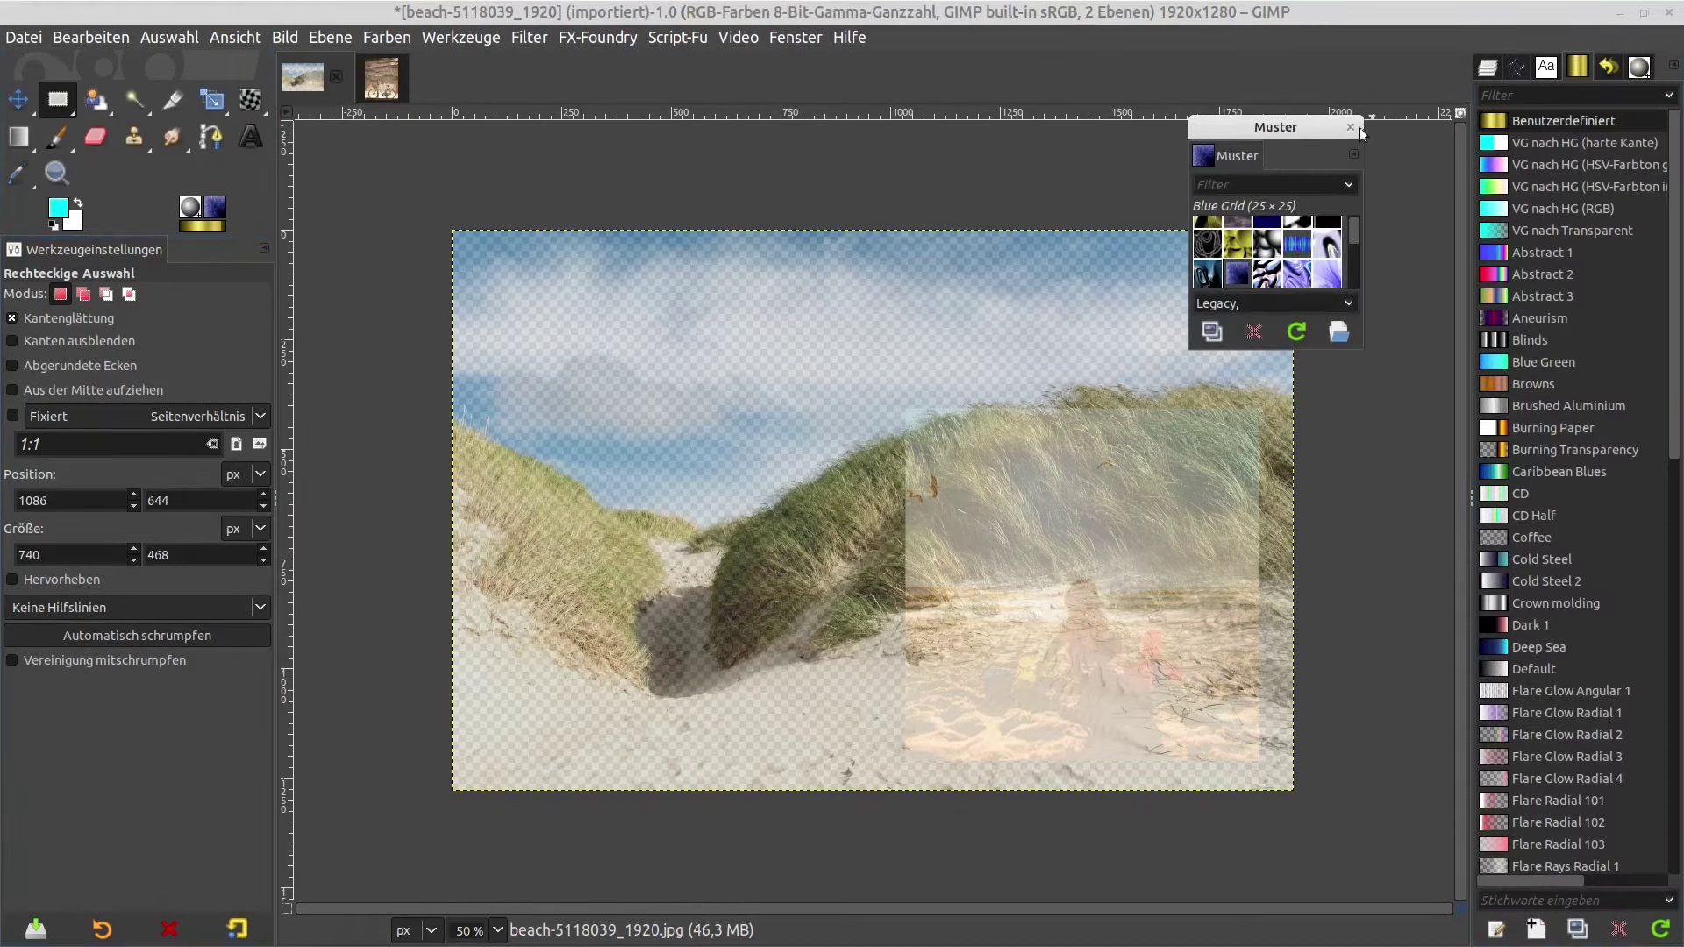
click(1352, 128)
- Detach the Gradients, Brushes and Fonts panels into floating windows and close each
drag(1579, 72, 1224, 182)
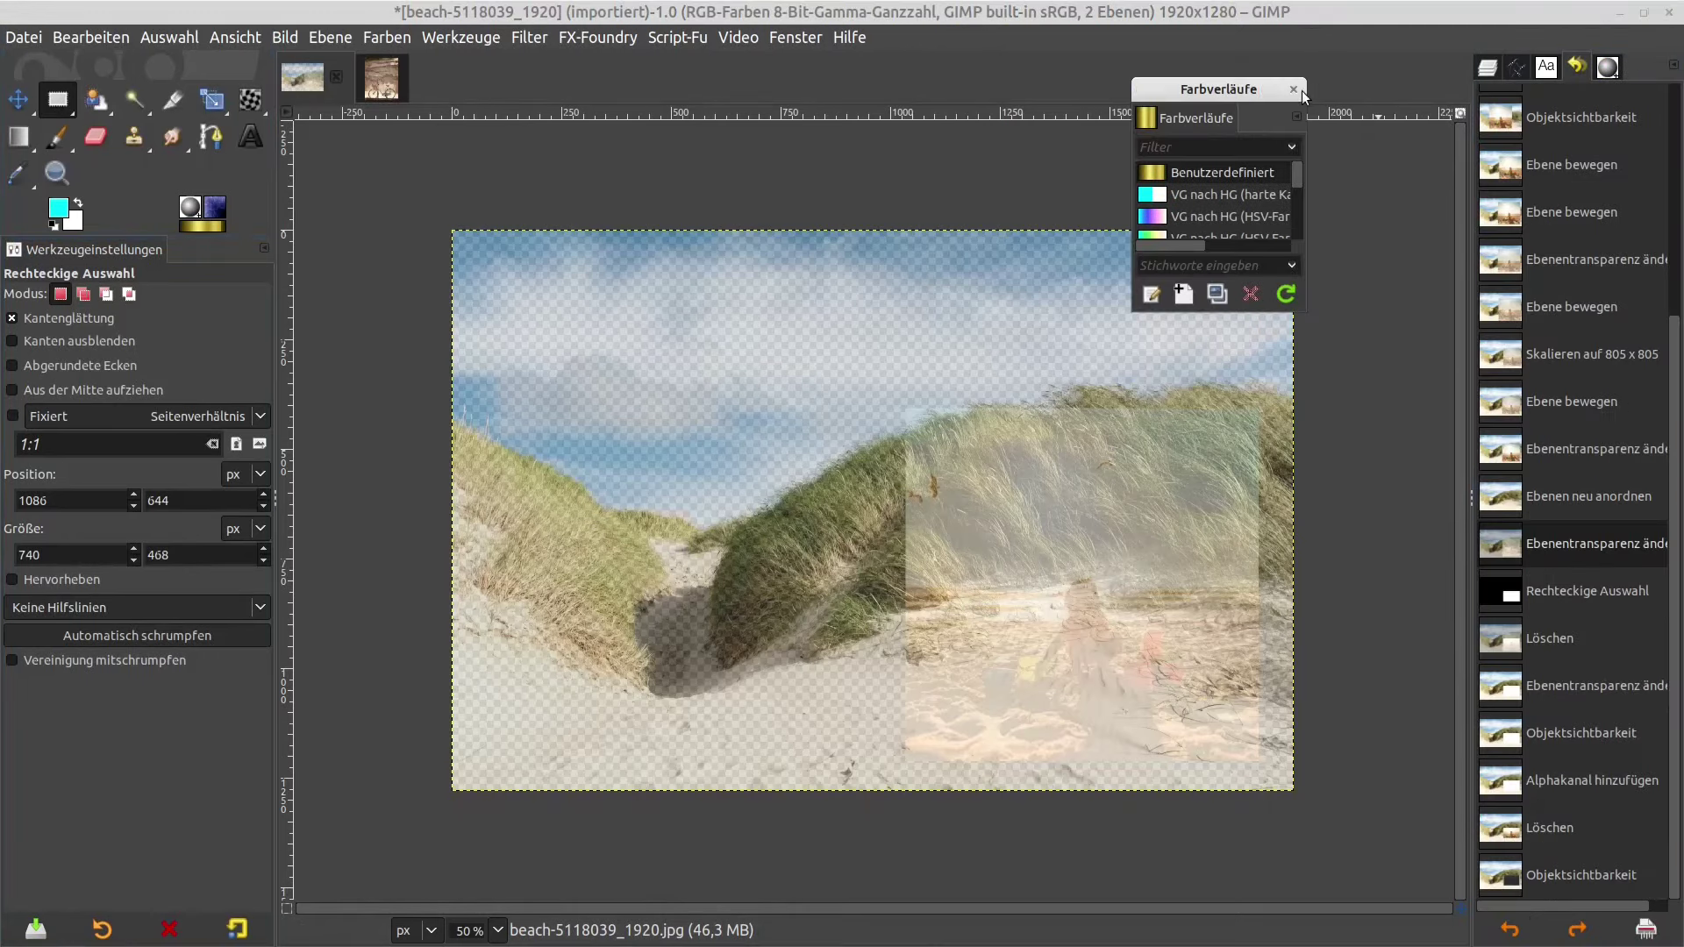
click(1298, 88)
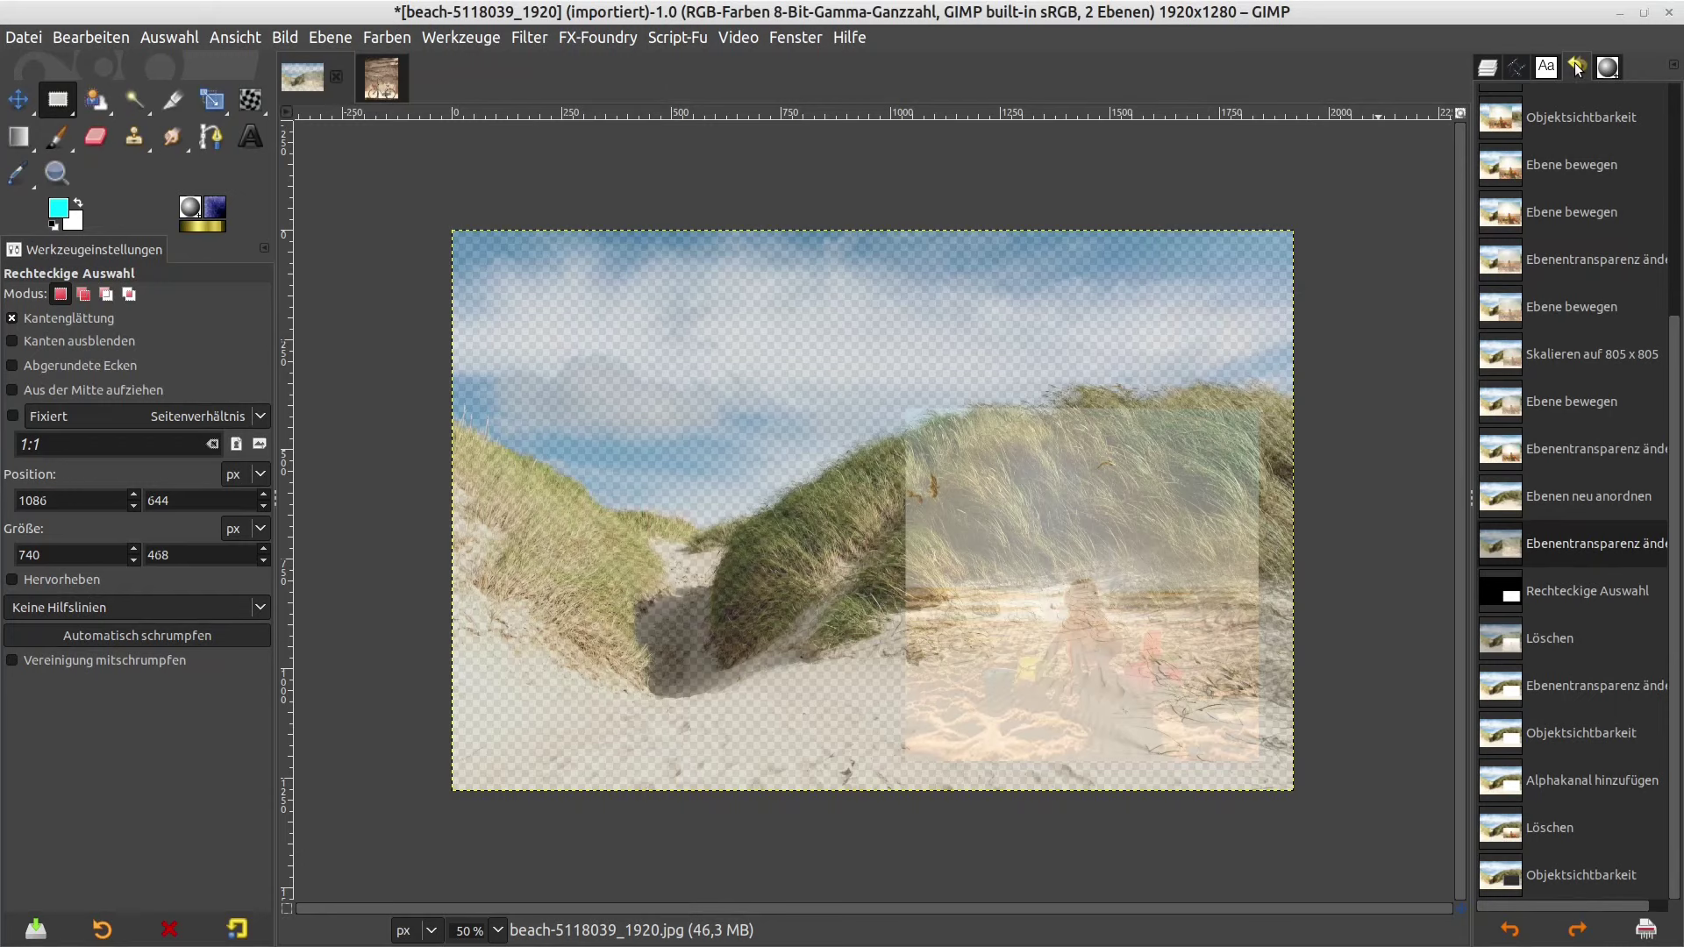
drag(1608, 70, 1240, 226)
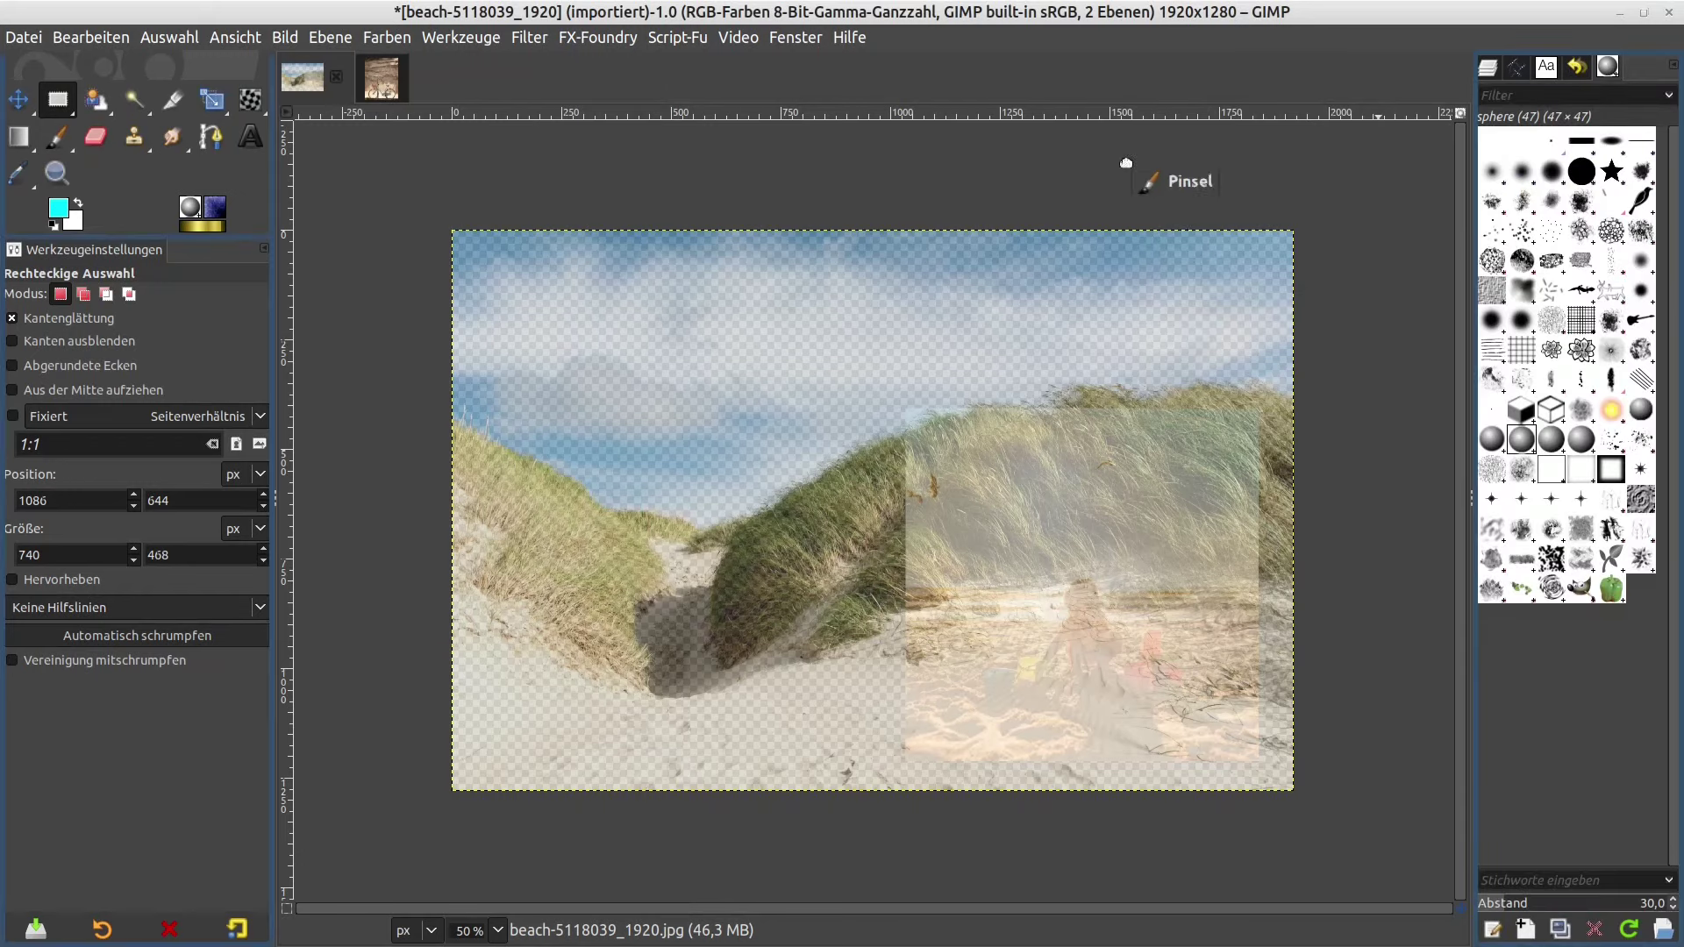
click(1284, 147)
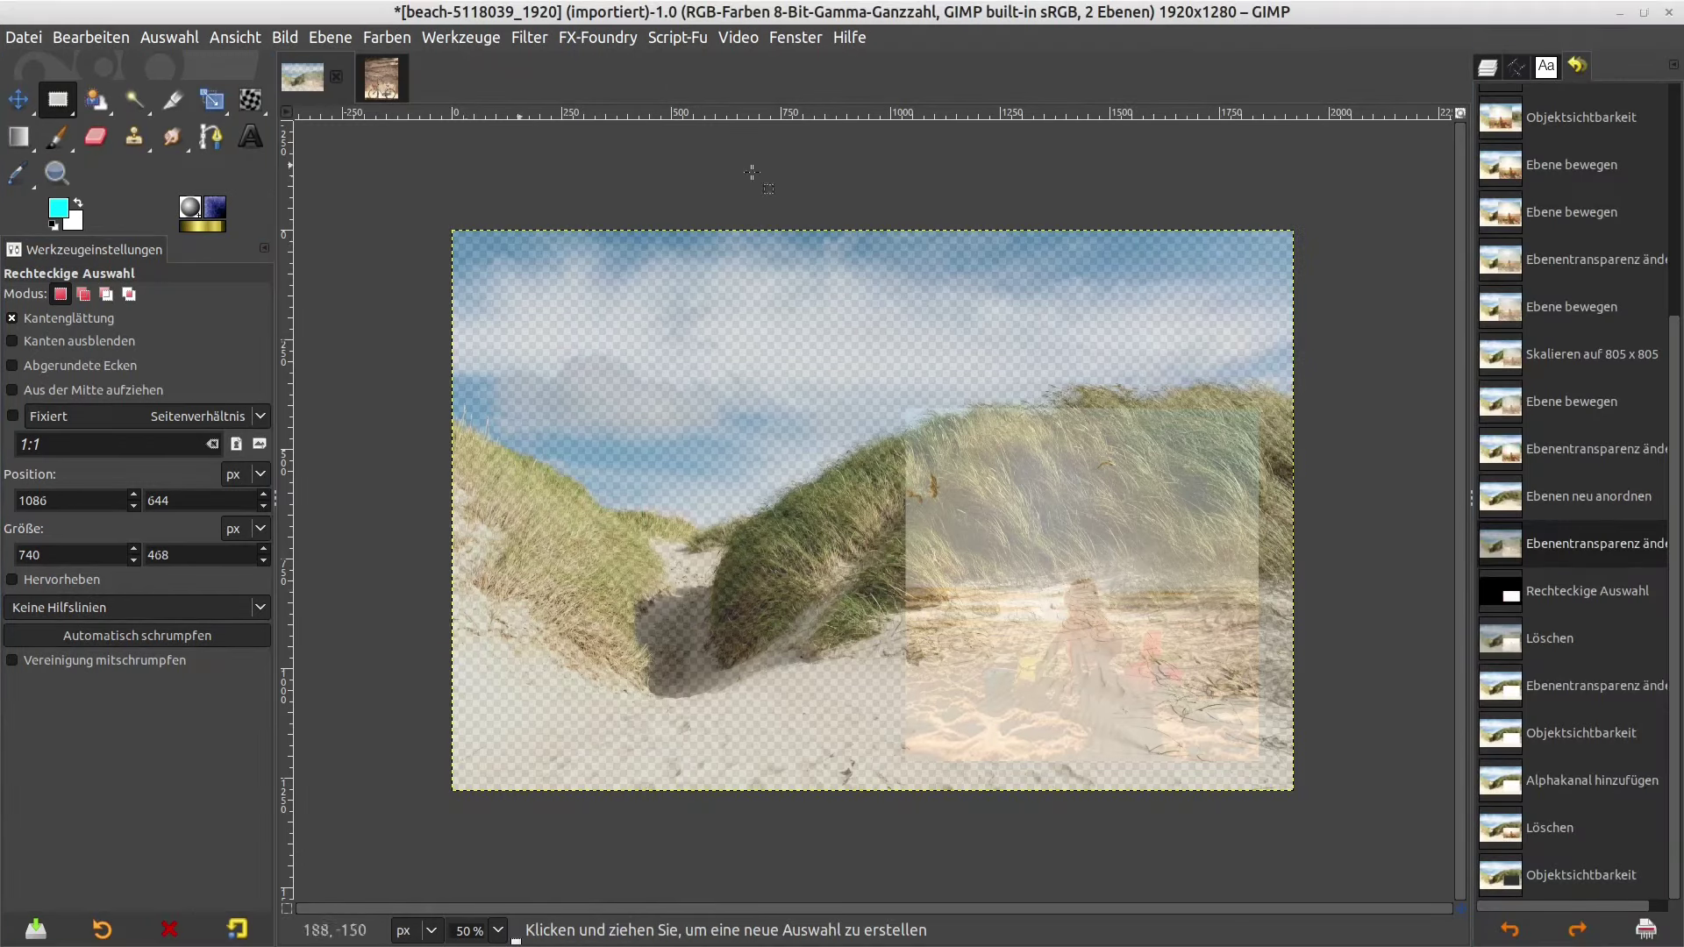
drag(1546, 67, 1169, 201)
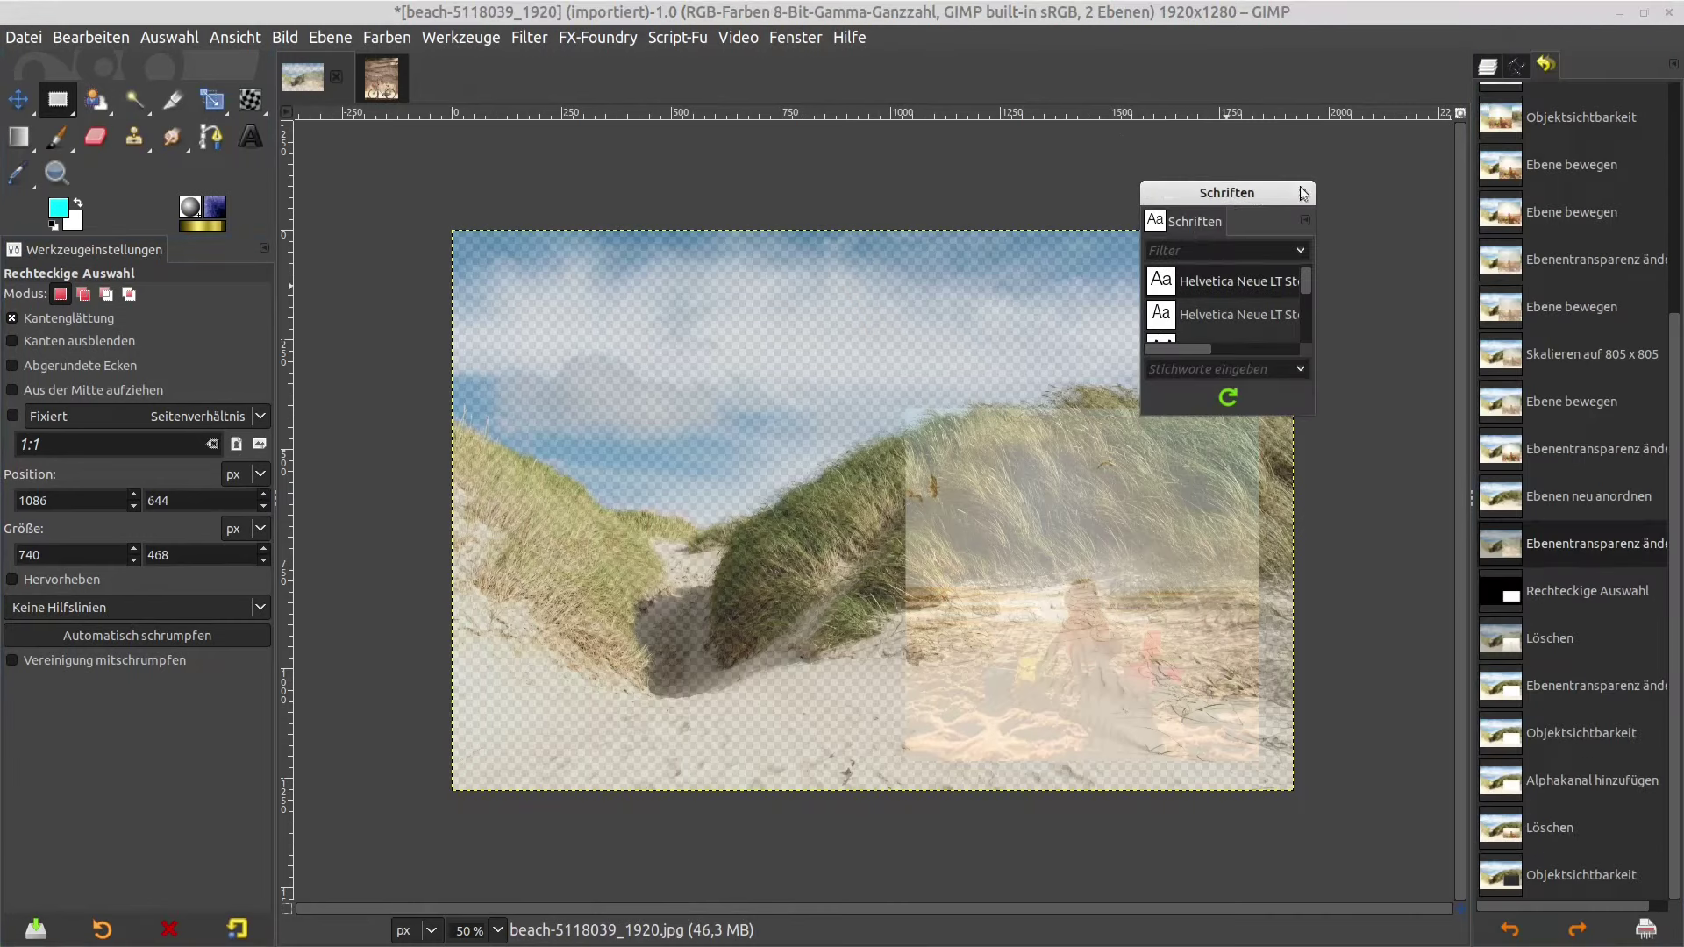
click(1305, 194)
- Show the Undo History panel in the right-hand dock
click(785, 39)
click(777, 46)
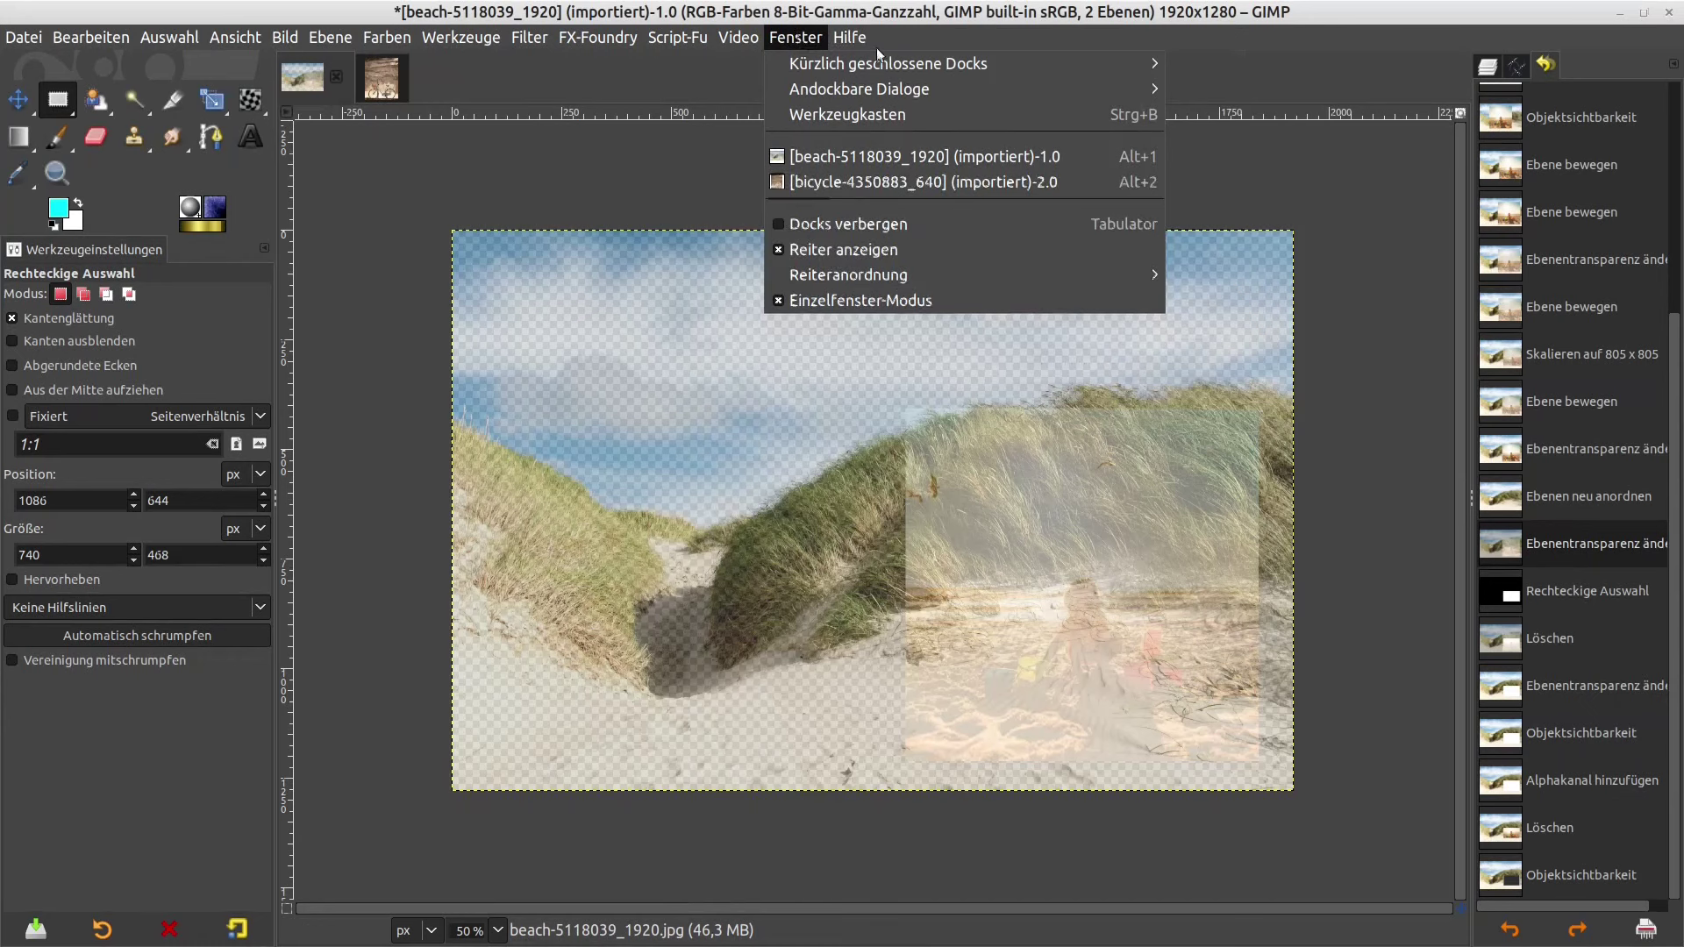
click(1483, 72)
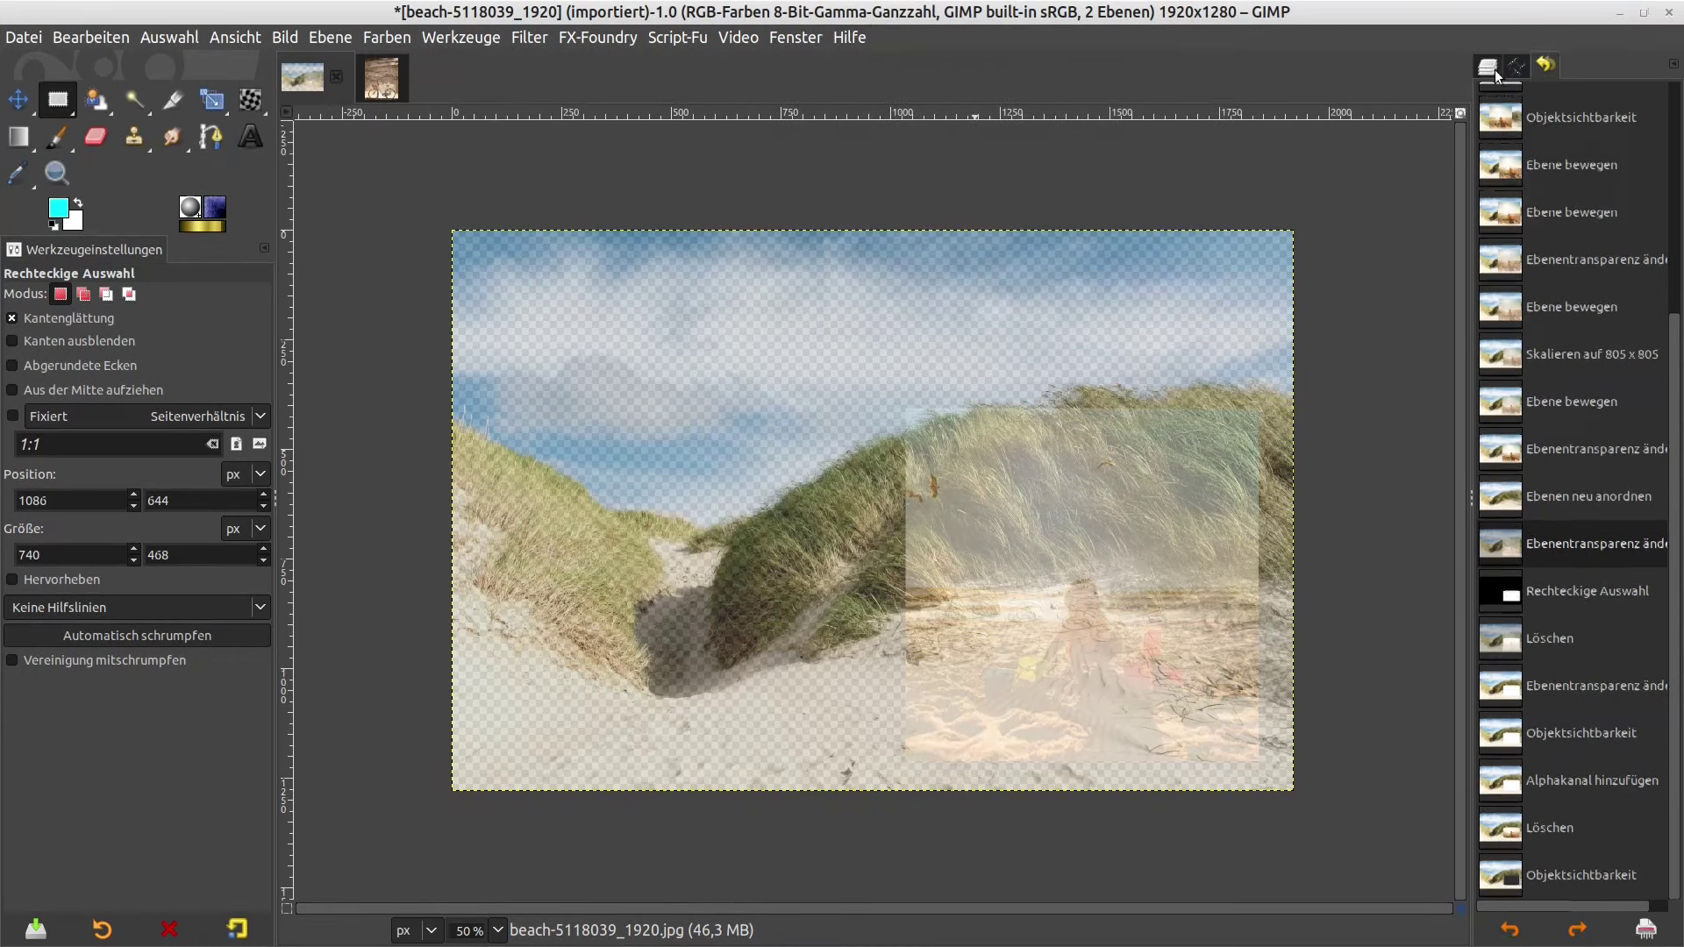
click(1546, 65)
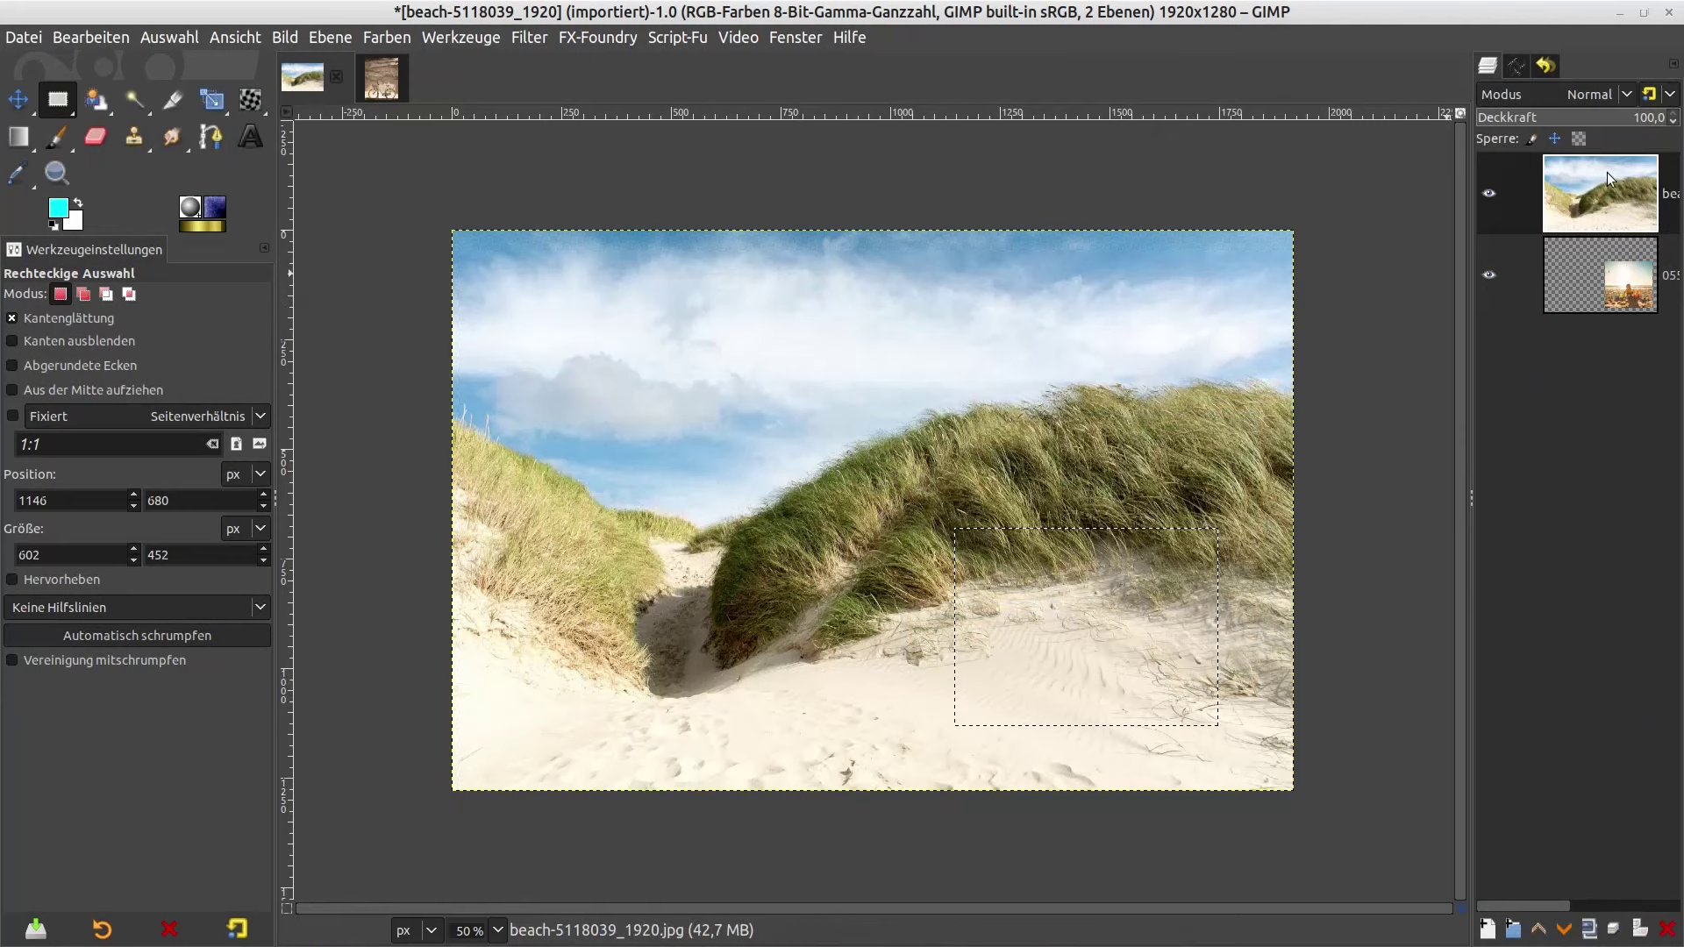
- Duplicate the beach layer and move the copy to the bottom of the stack
right_click(1607, 181)
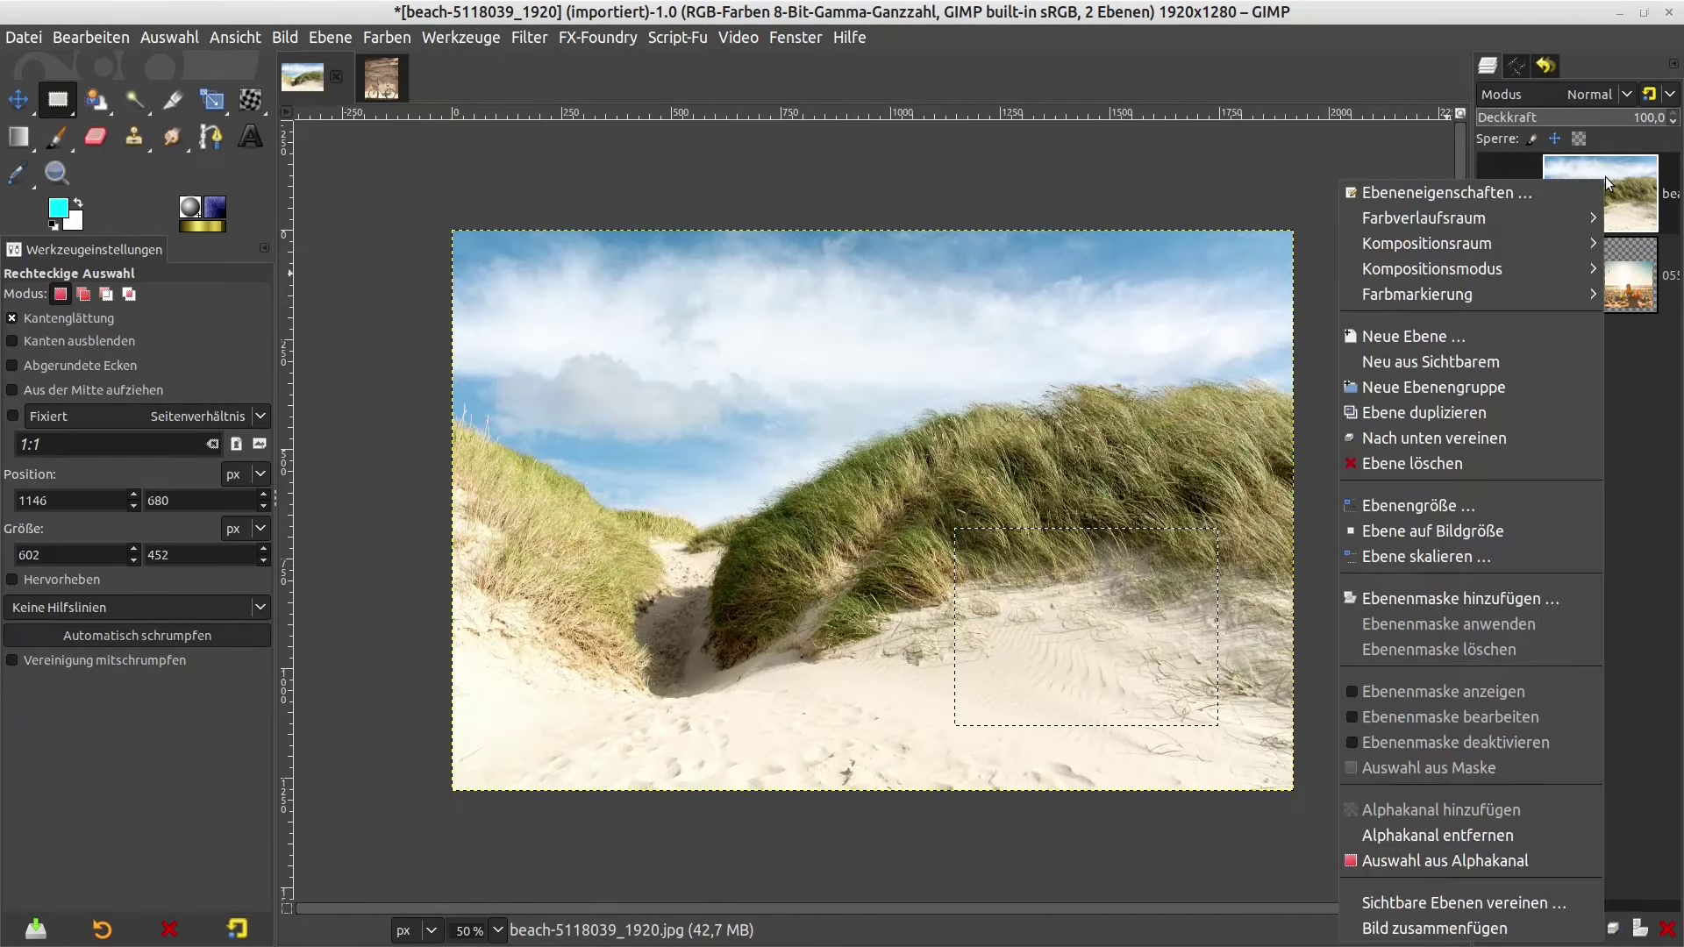
click(1437, 418)
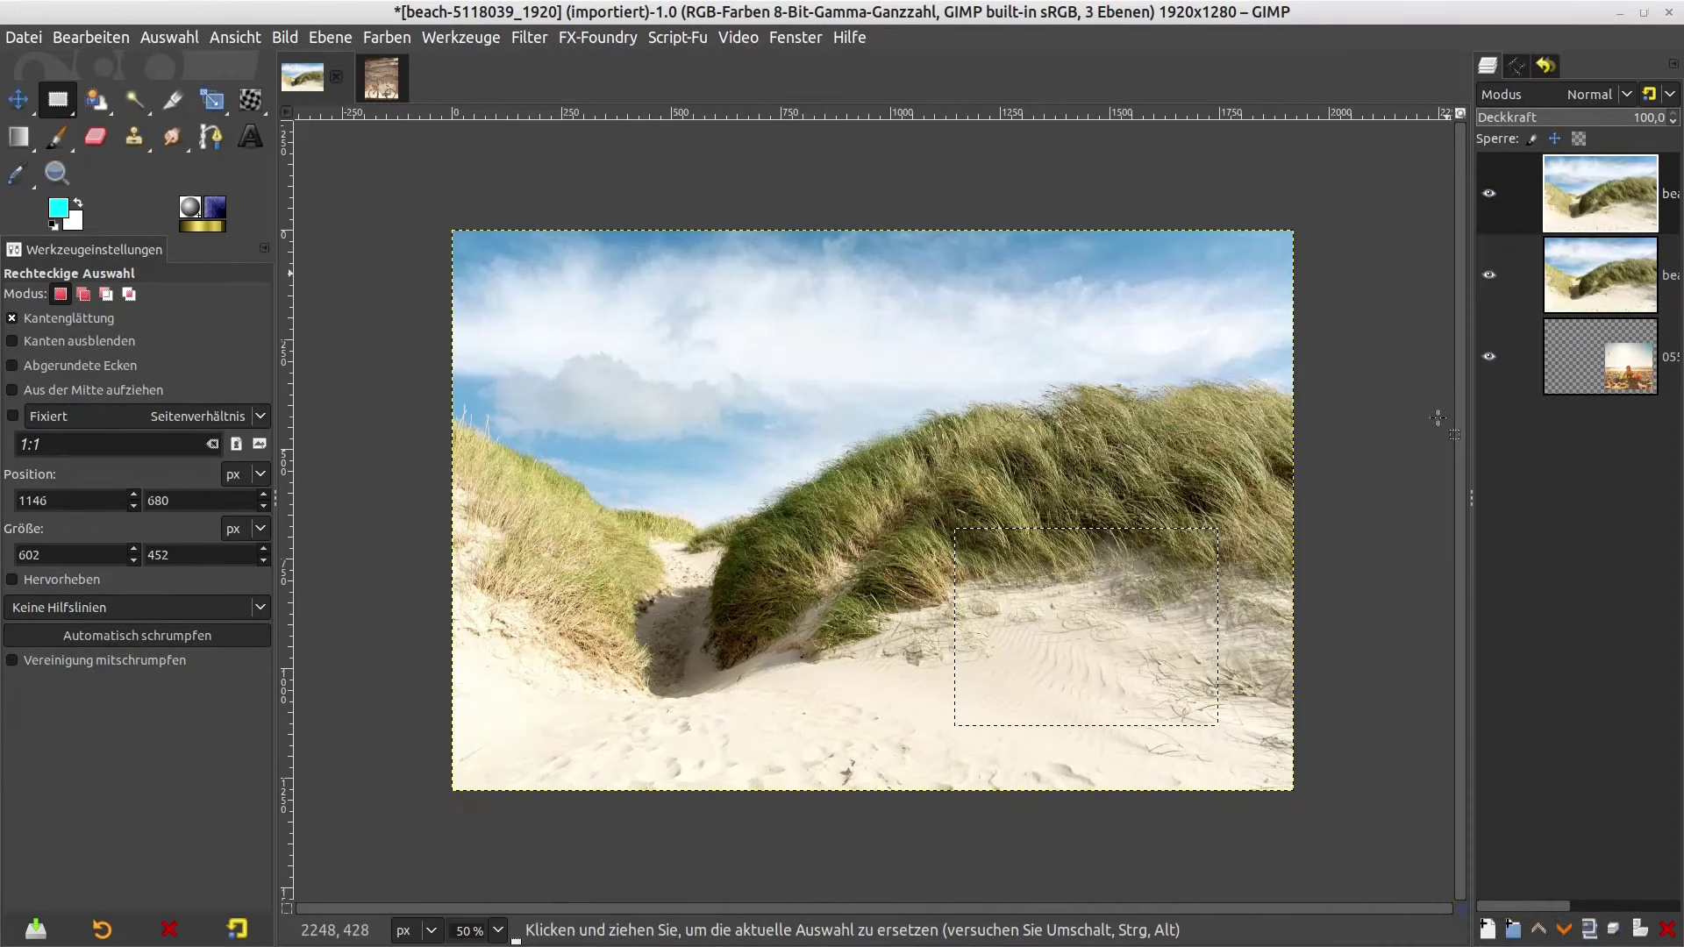
mouse_move(1587, 160)
mouse_down()
mouse_move(1558, 434)
mouse_move(1586, 481)
mouse_up()
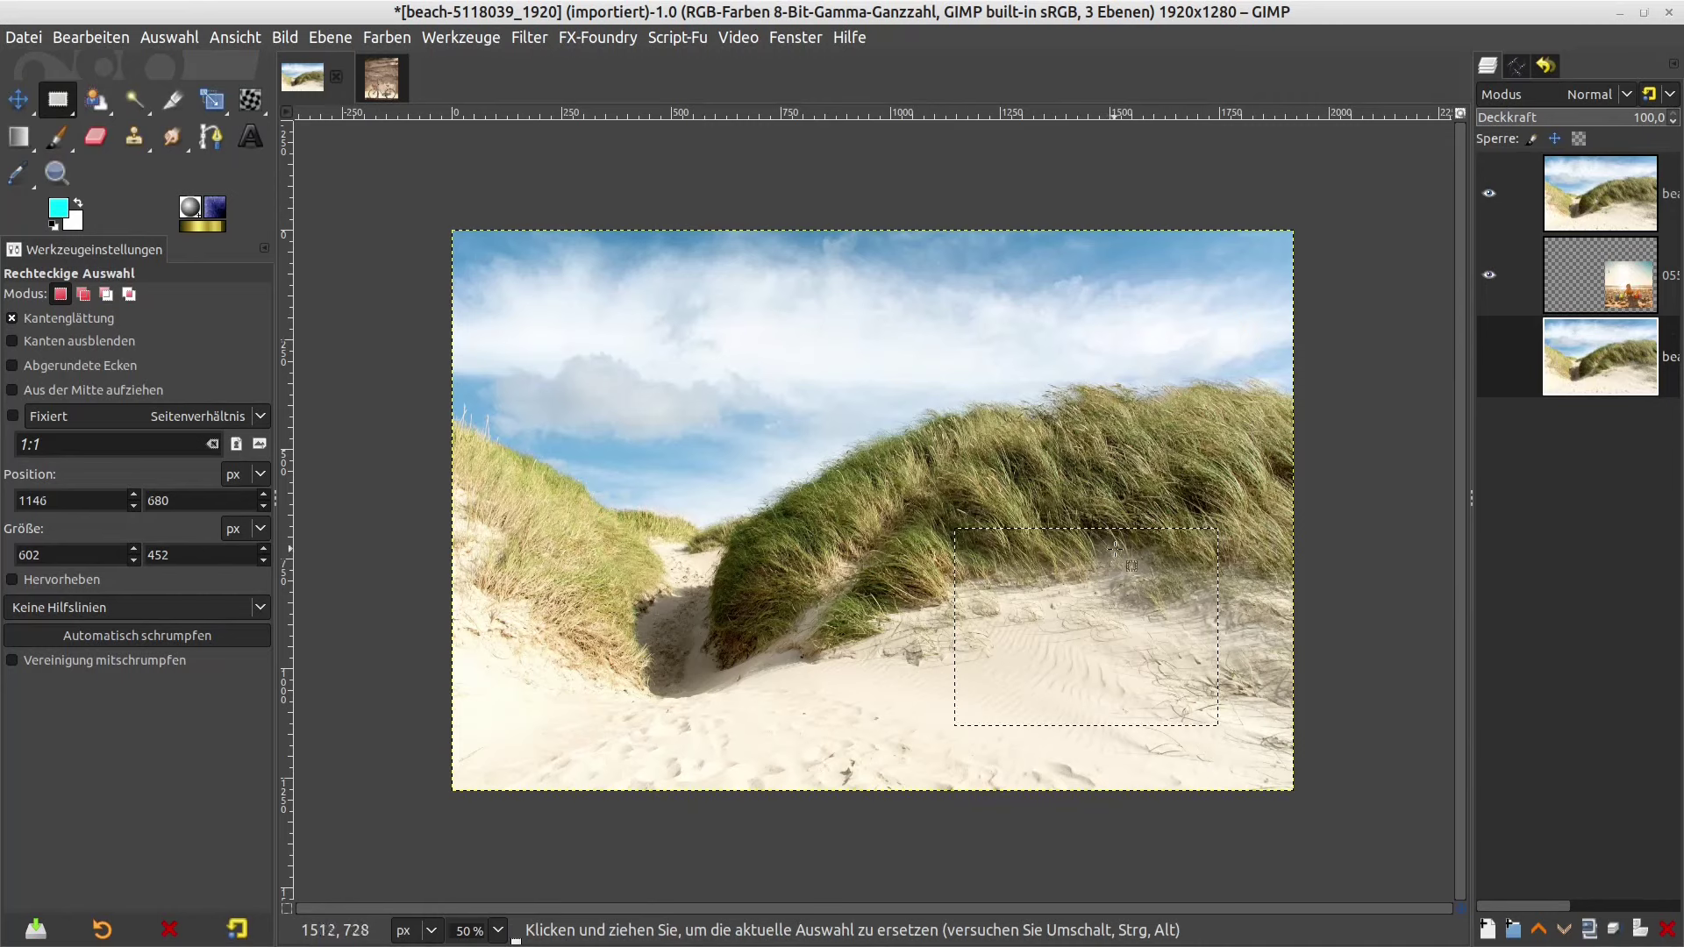
- Cut the 602×452 px rectangle from the top dune layer so the child photo shows through
key(Home)
key(Delete)
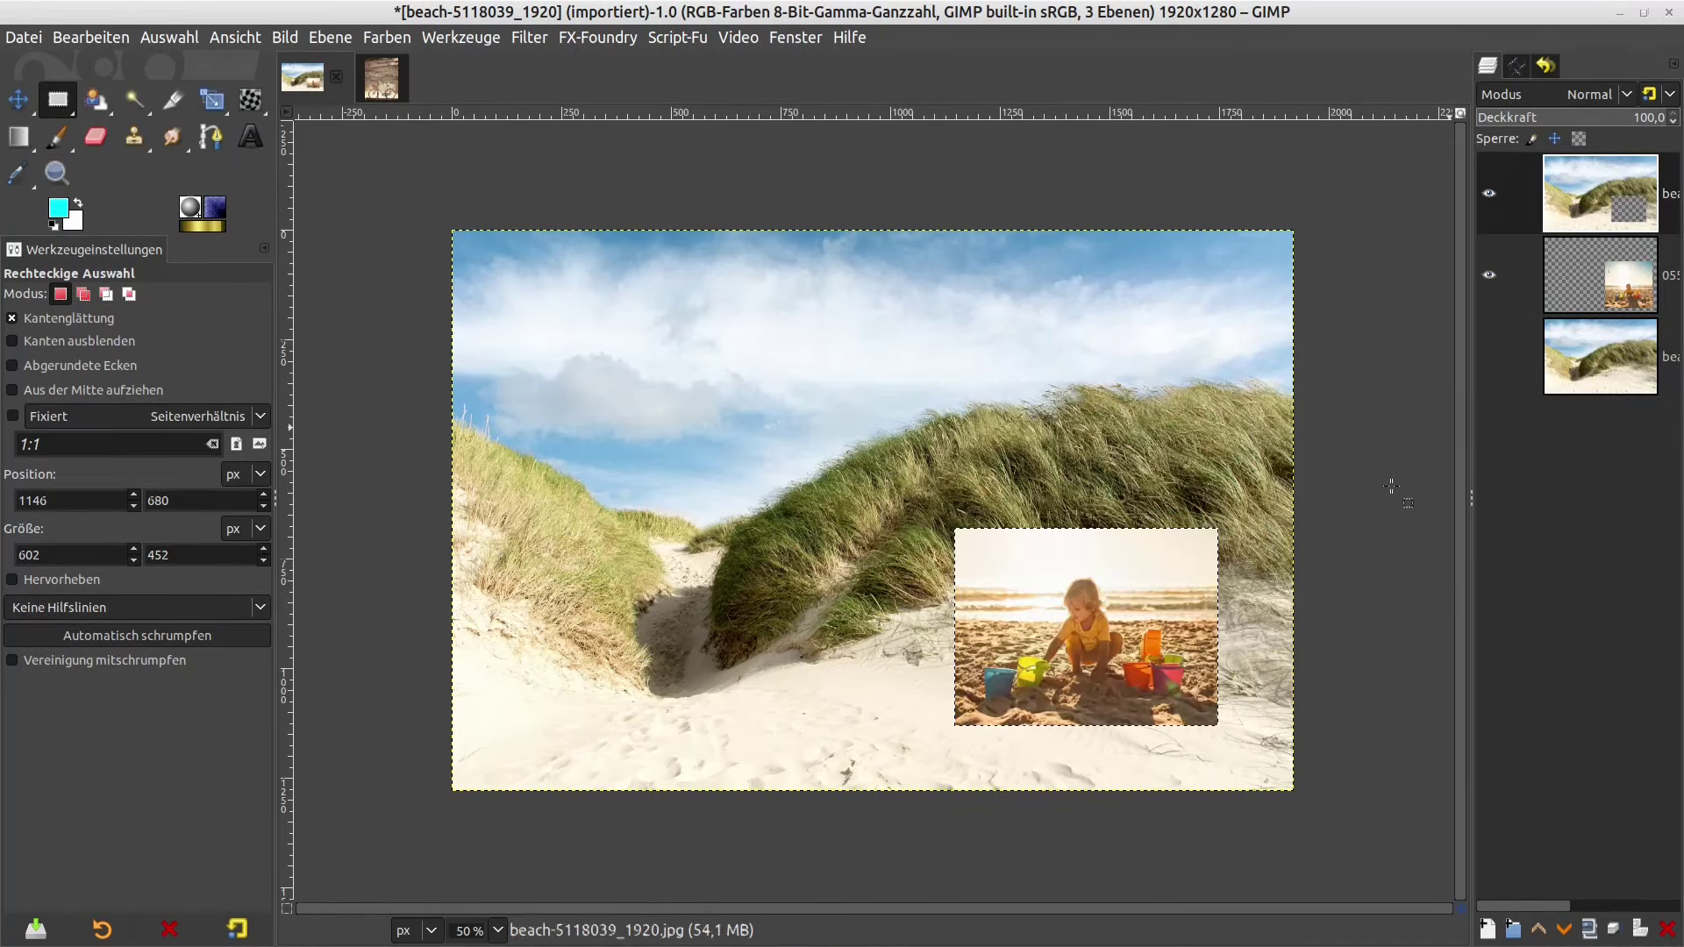
shift+click(1489, 275)
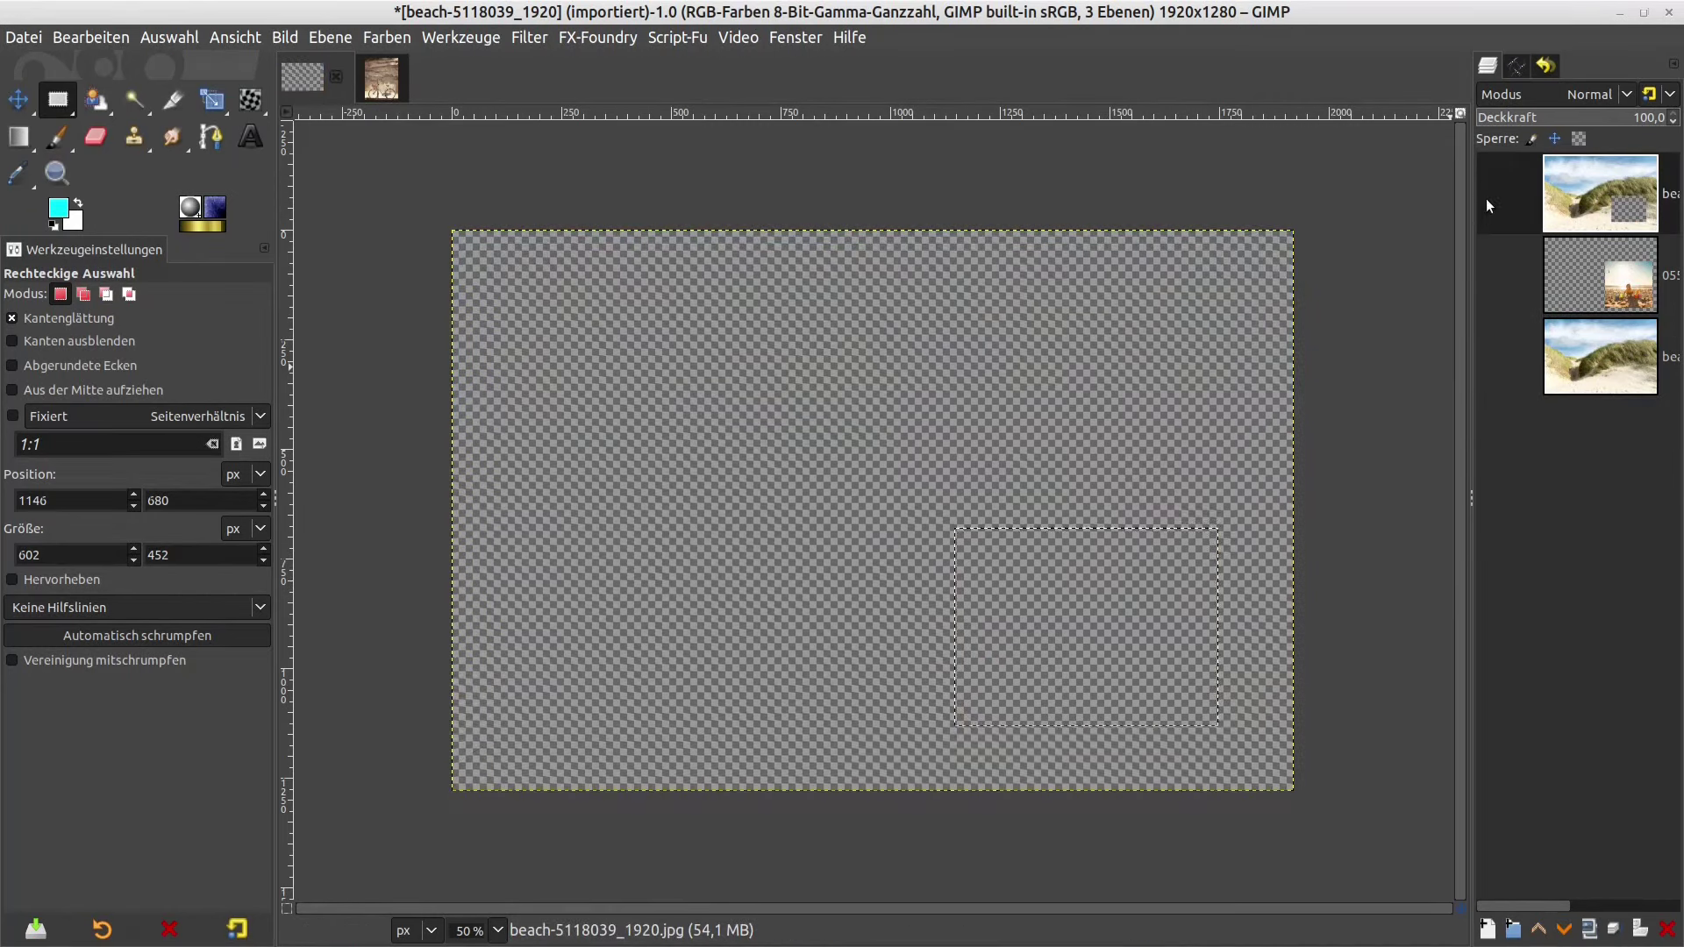
click(1488, 193)
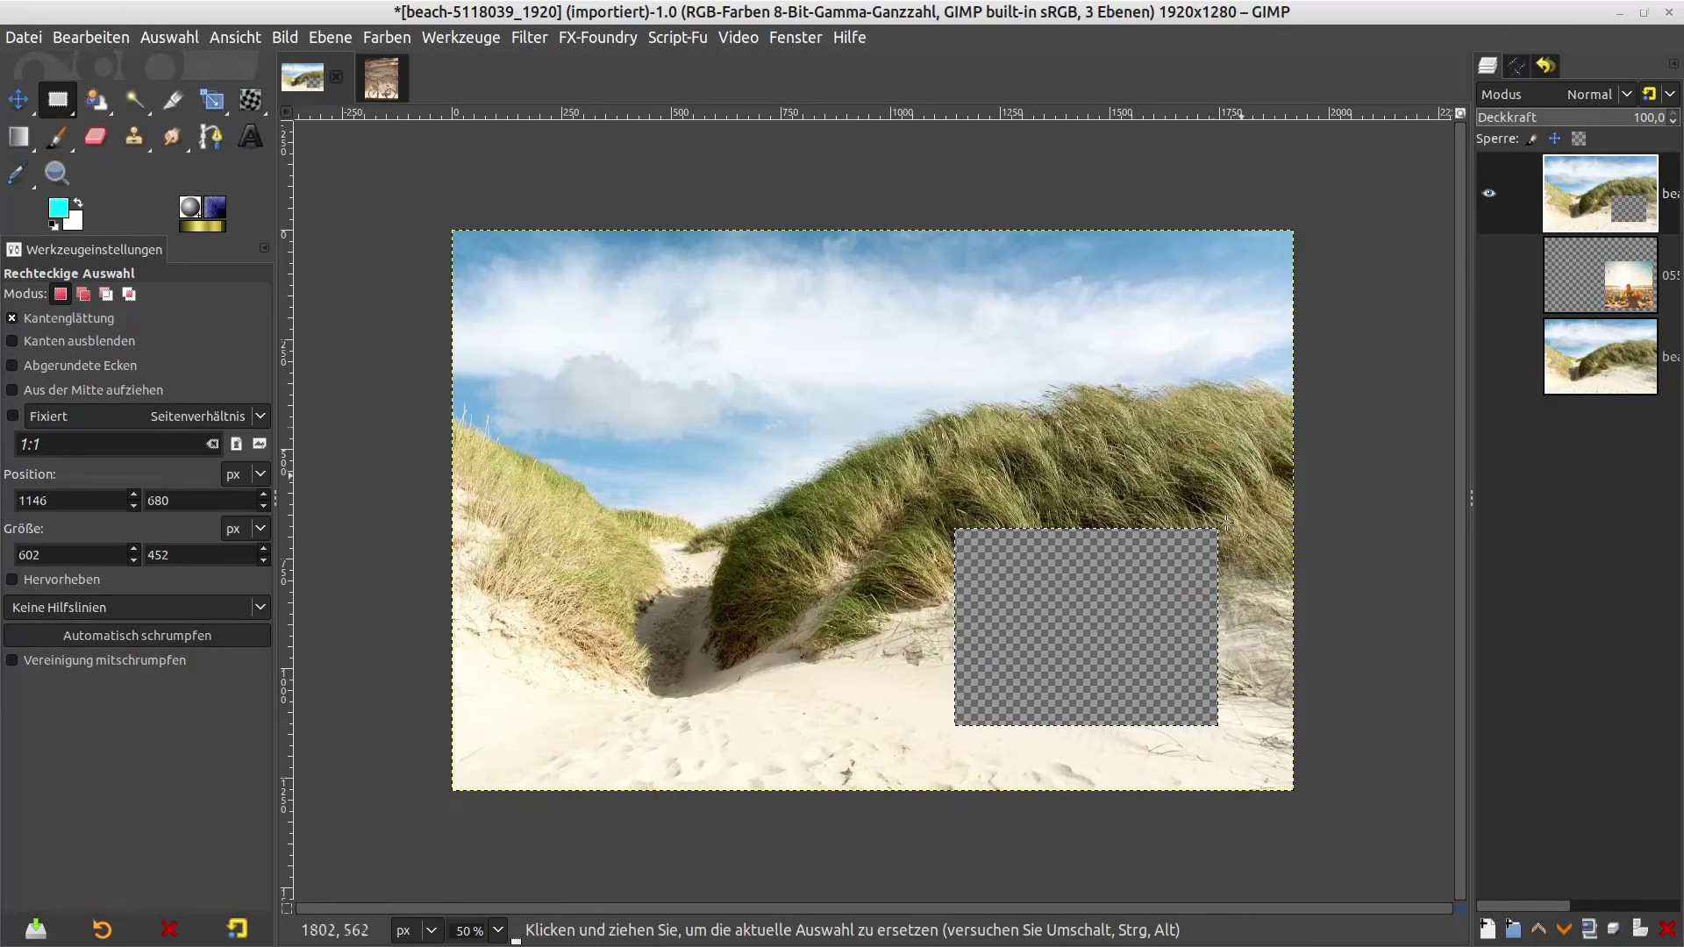
click(1500, 292)
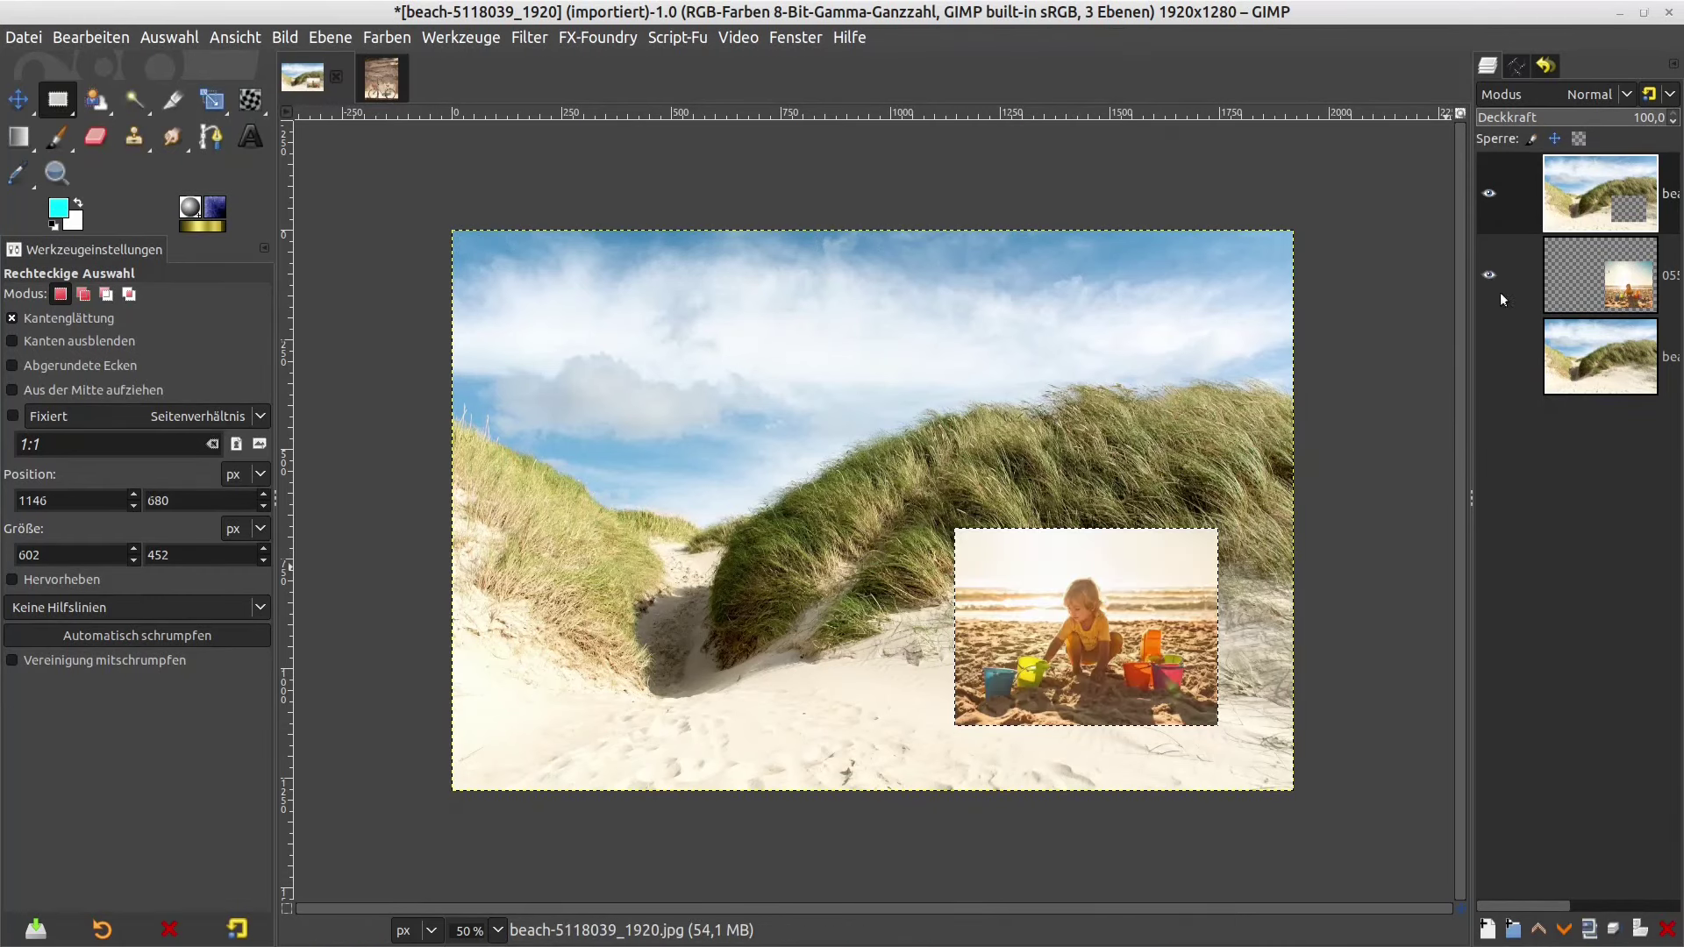
click(1597, 281)
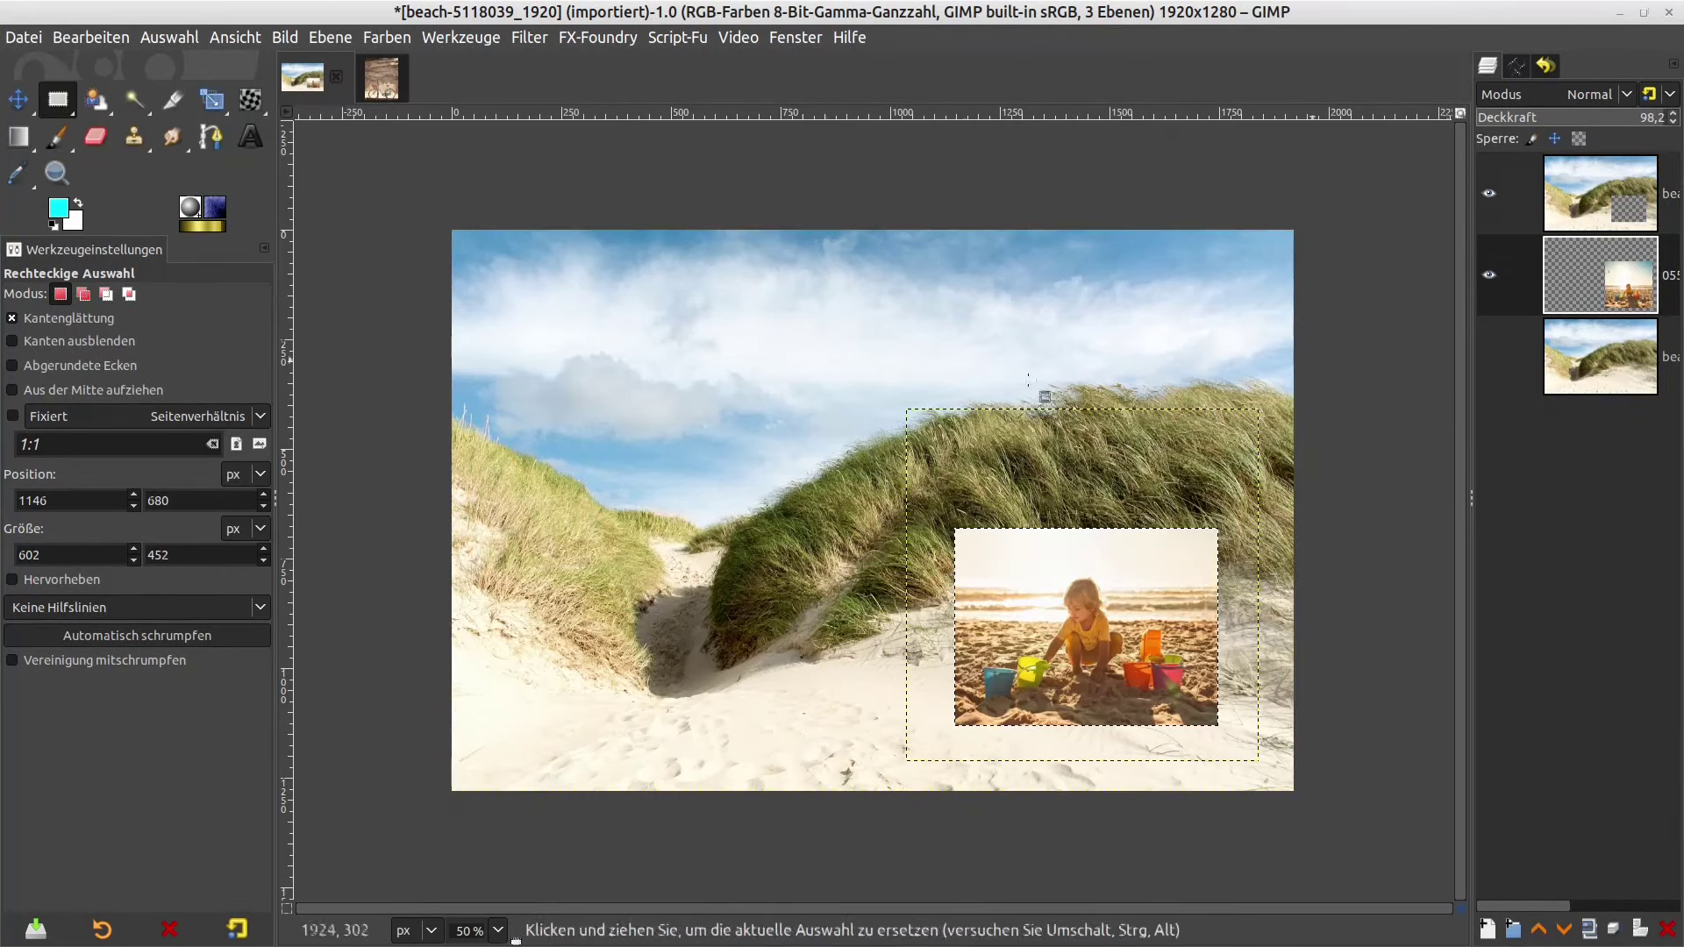
- Nudge the child photo layer up and right, then hide it to show the transparent hole
click(19, 101)
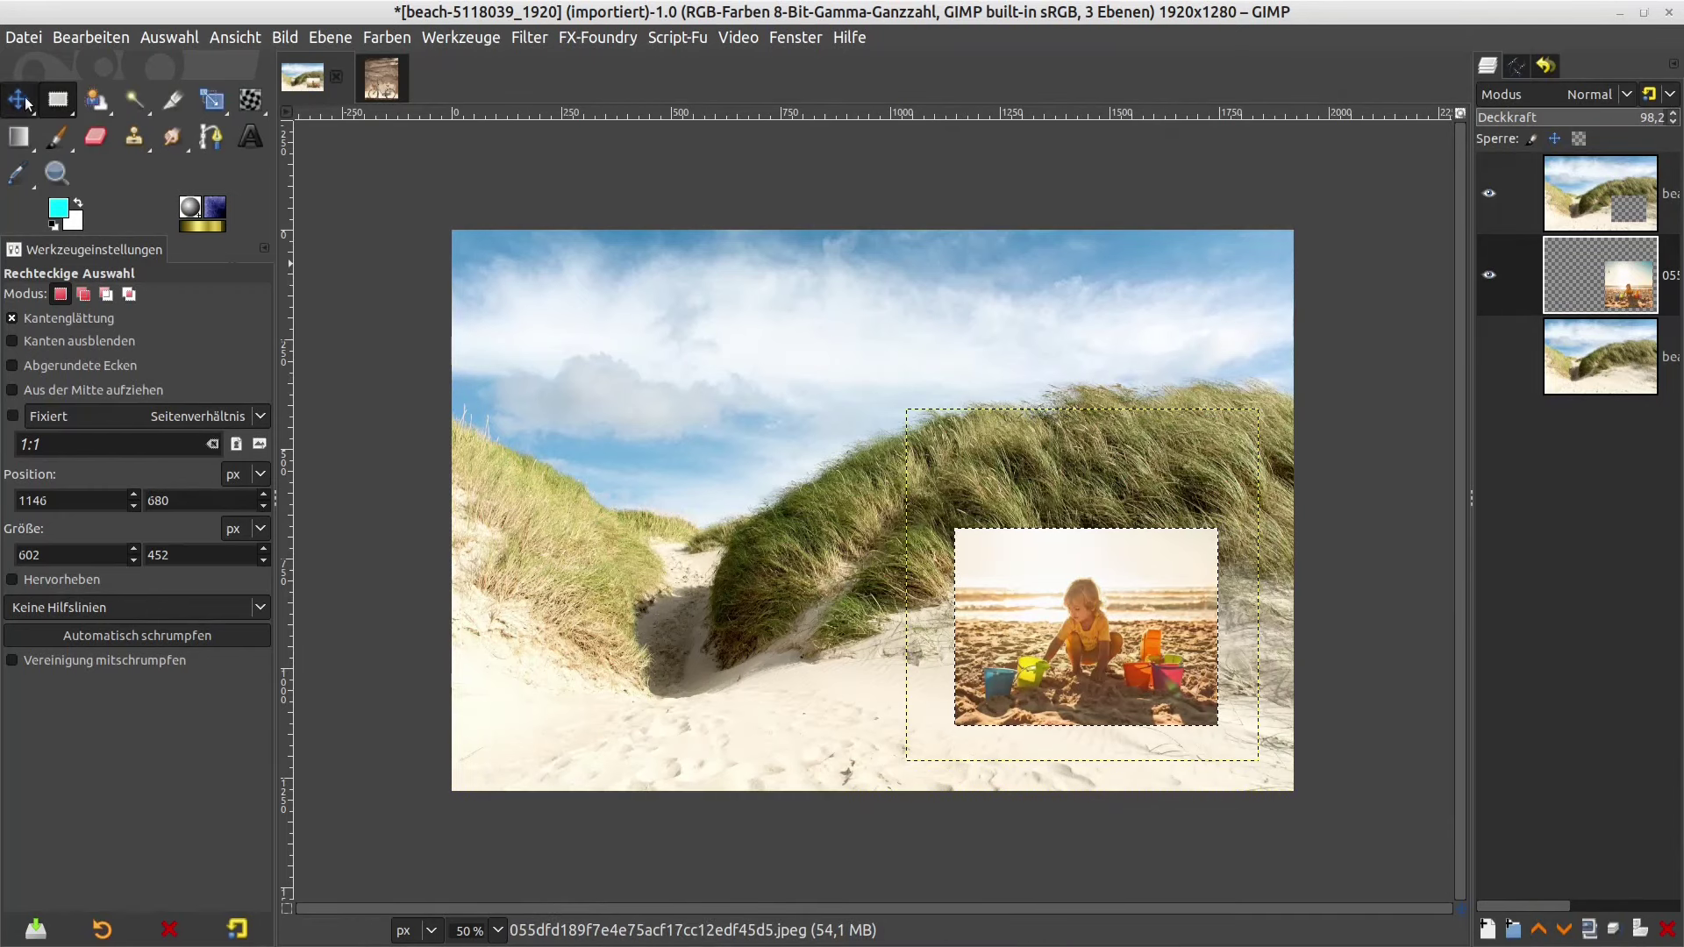
drag(1058, 586, 1094, 573)
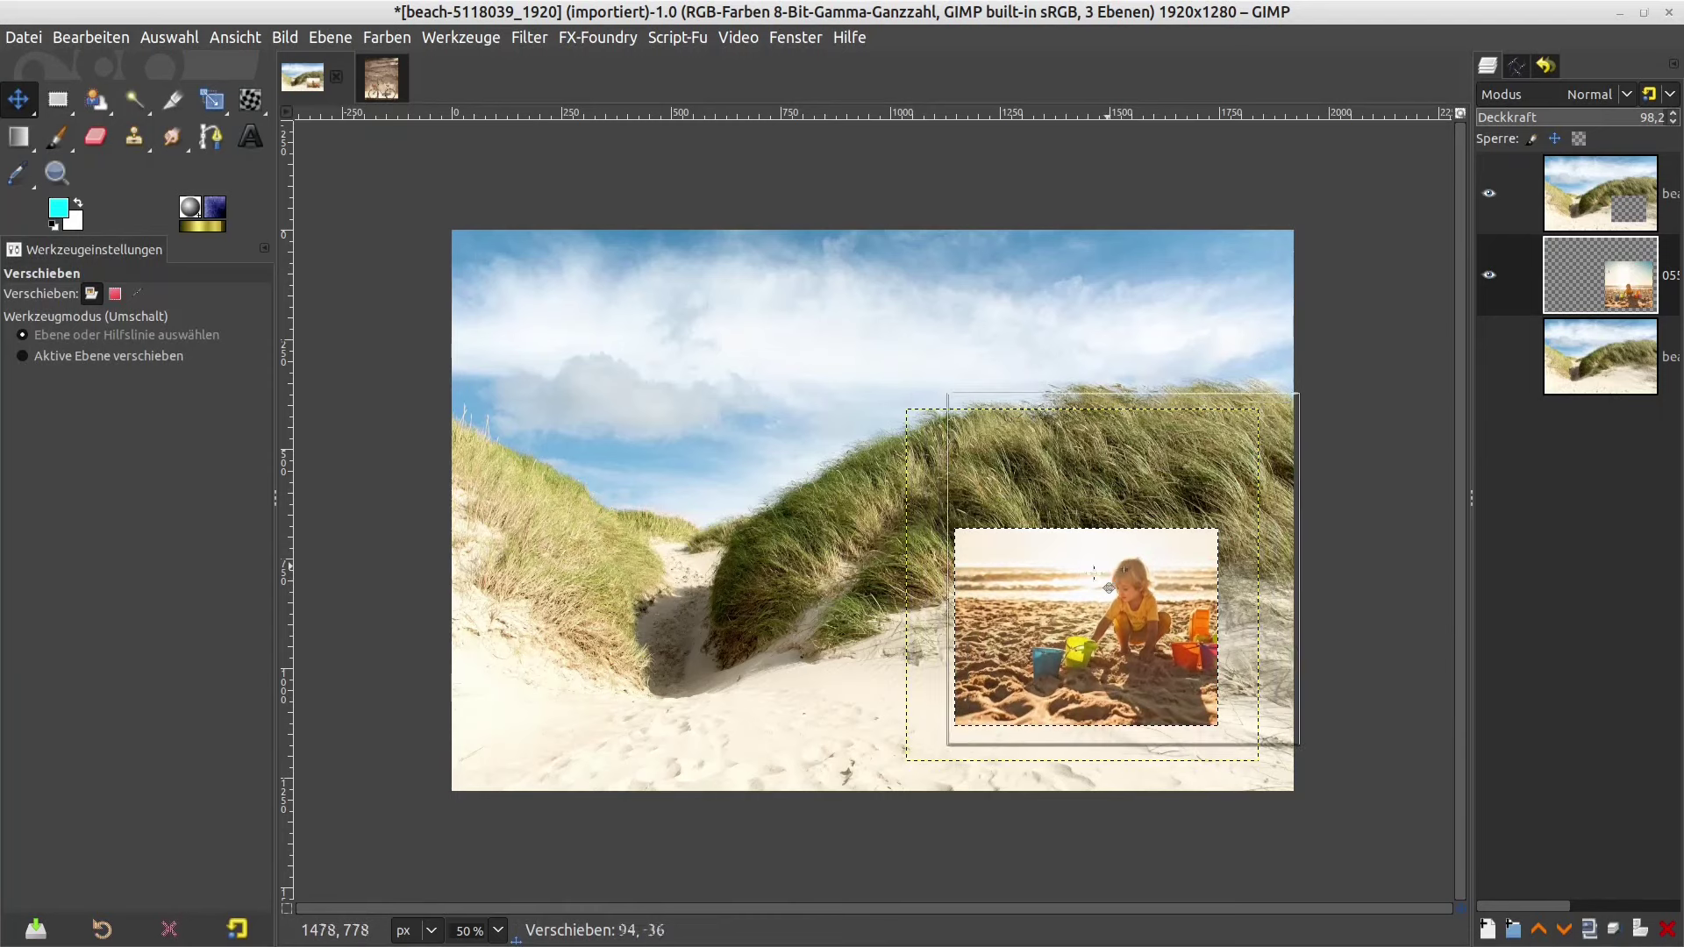
drag(1094, 580, 1091, 565)
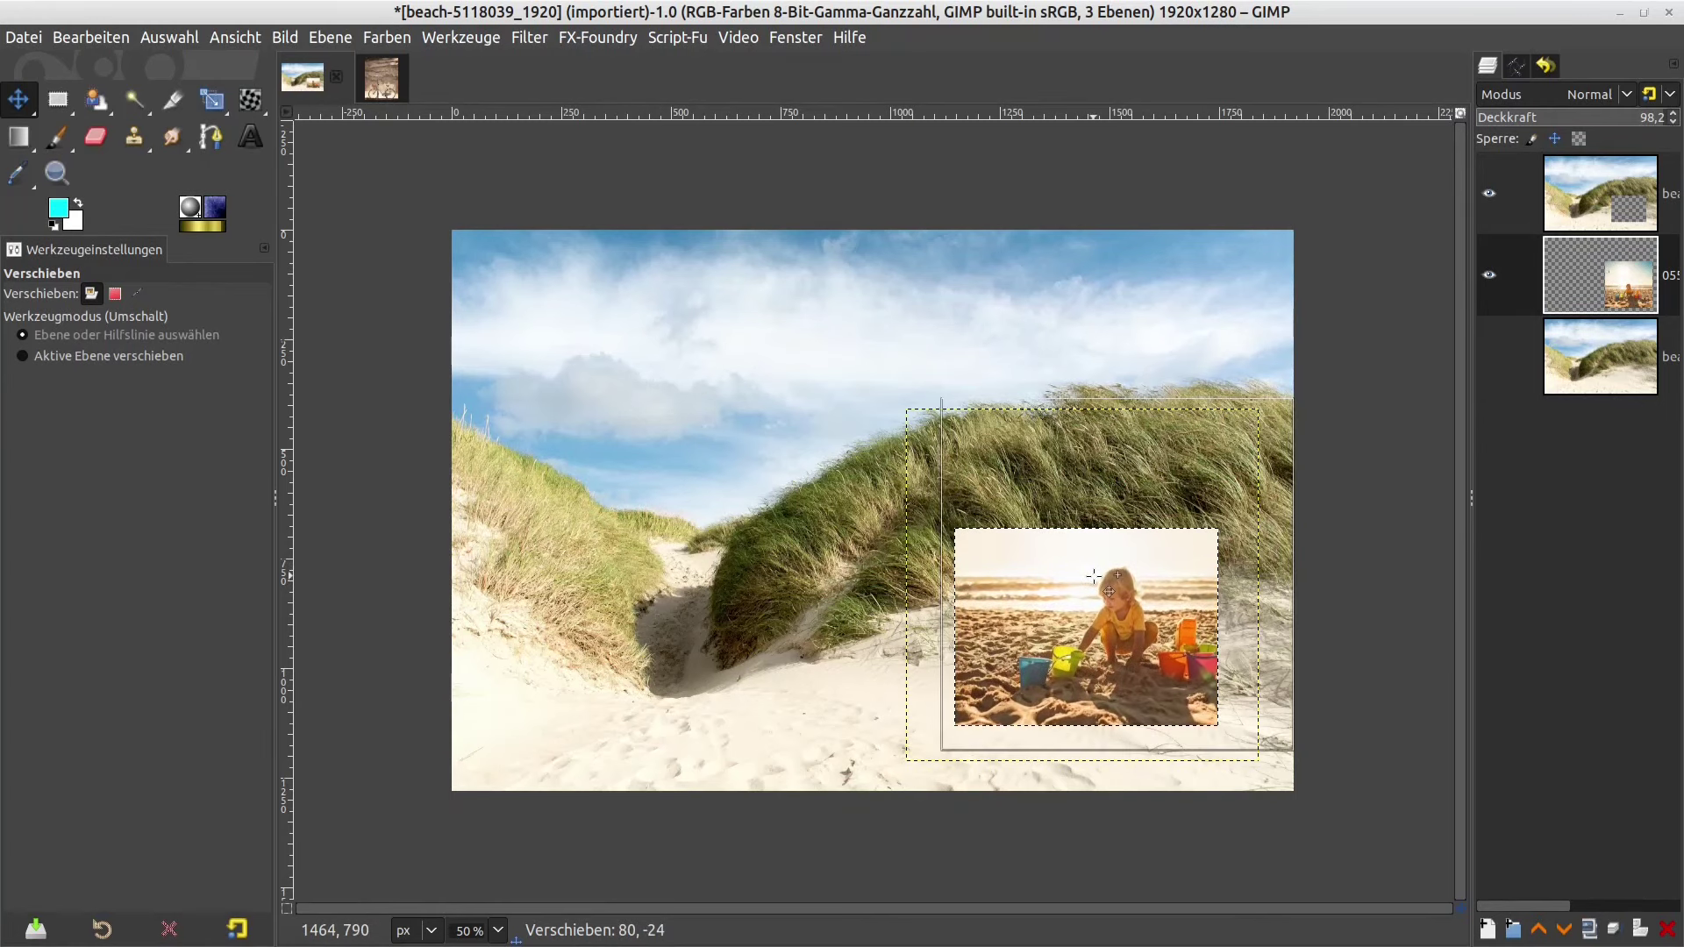
drag(1092, 565, 1126, 555)
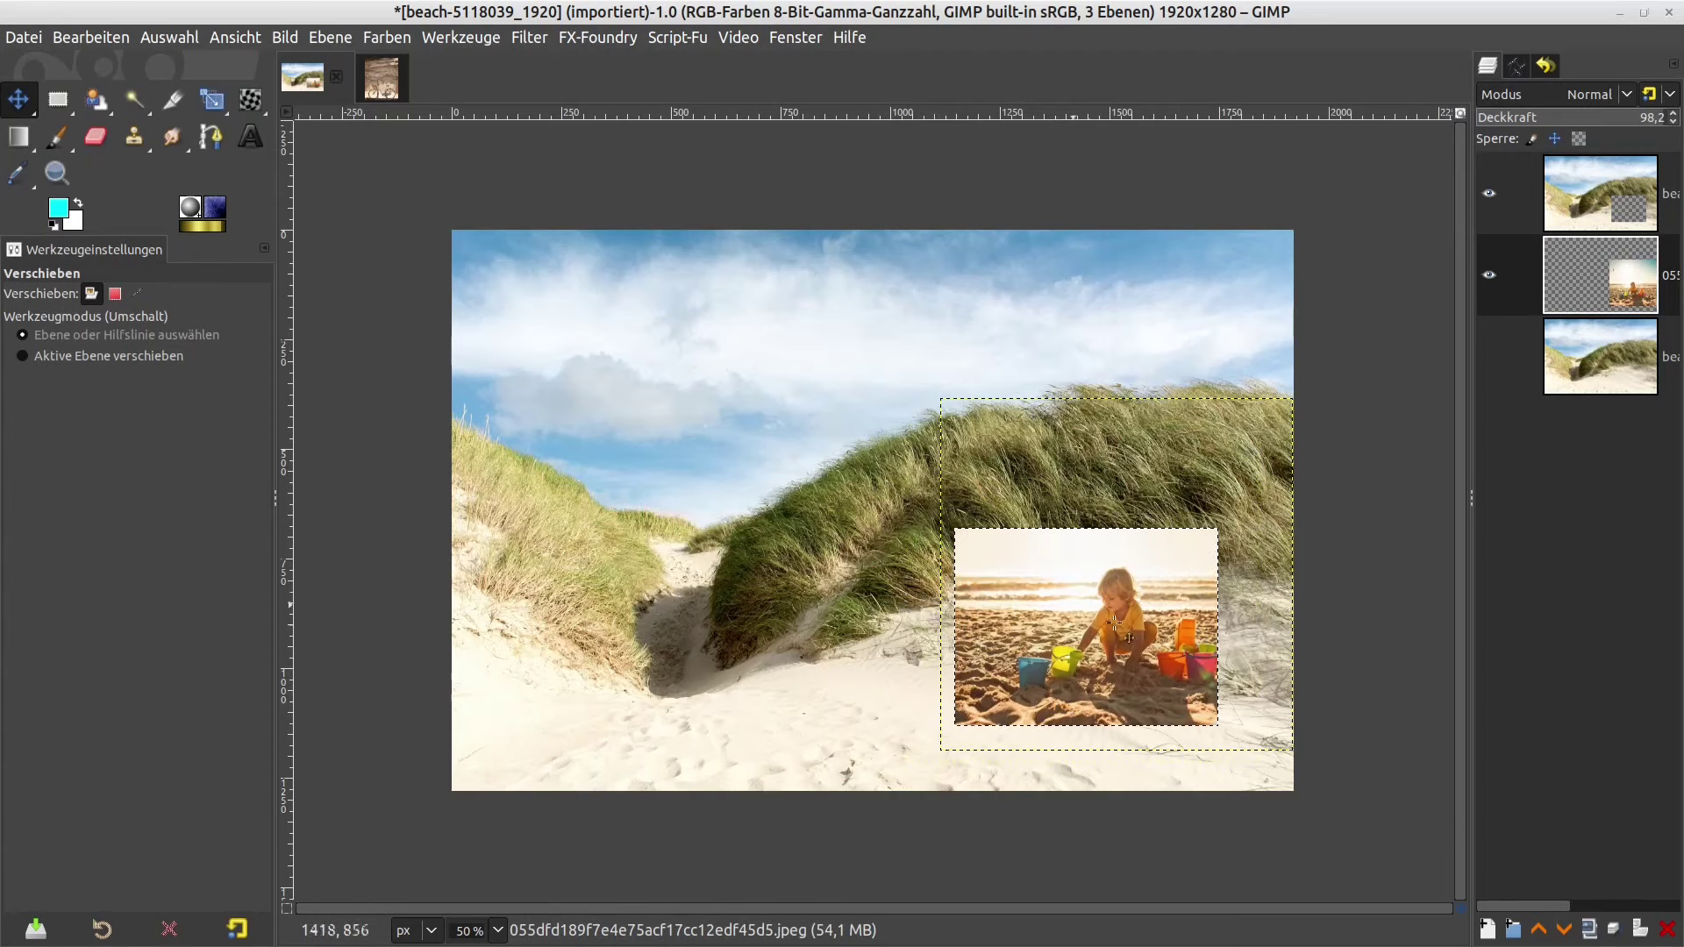
click(1488, 286)
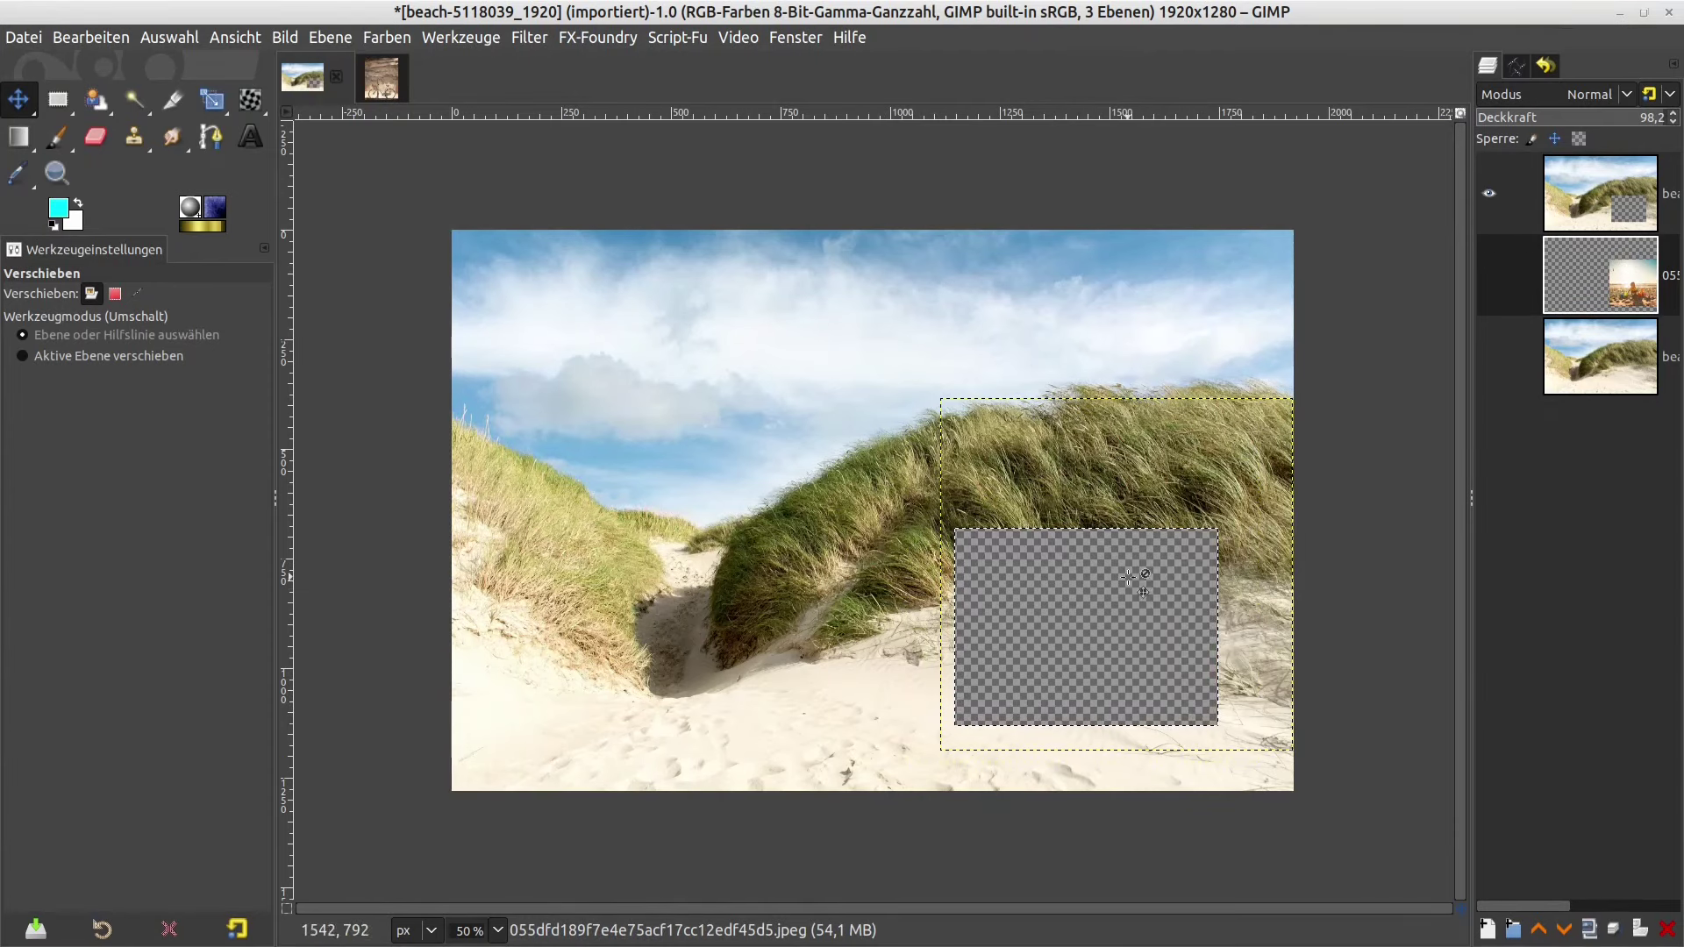
scroll(1133, 572, up, 1)
scroll(1133, 572, up, 2)
scroll(1133, 572, down, 1)
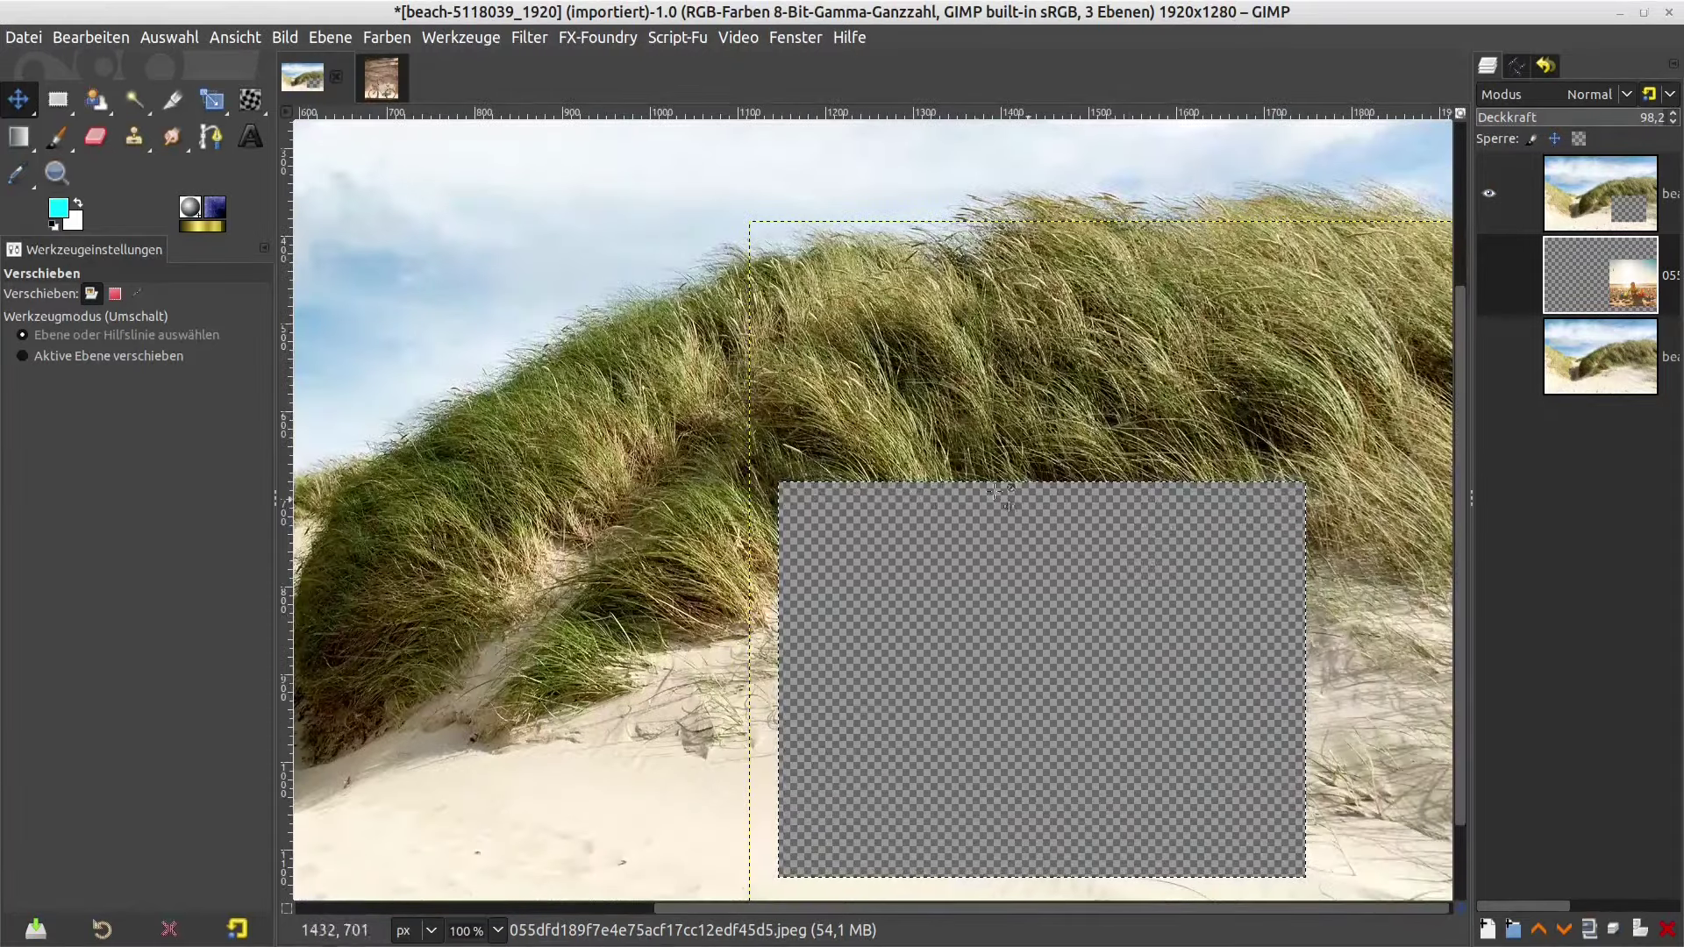
scroll(987, 553, down, 2)
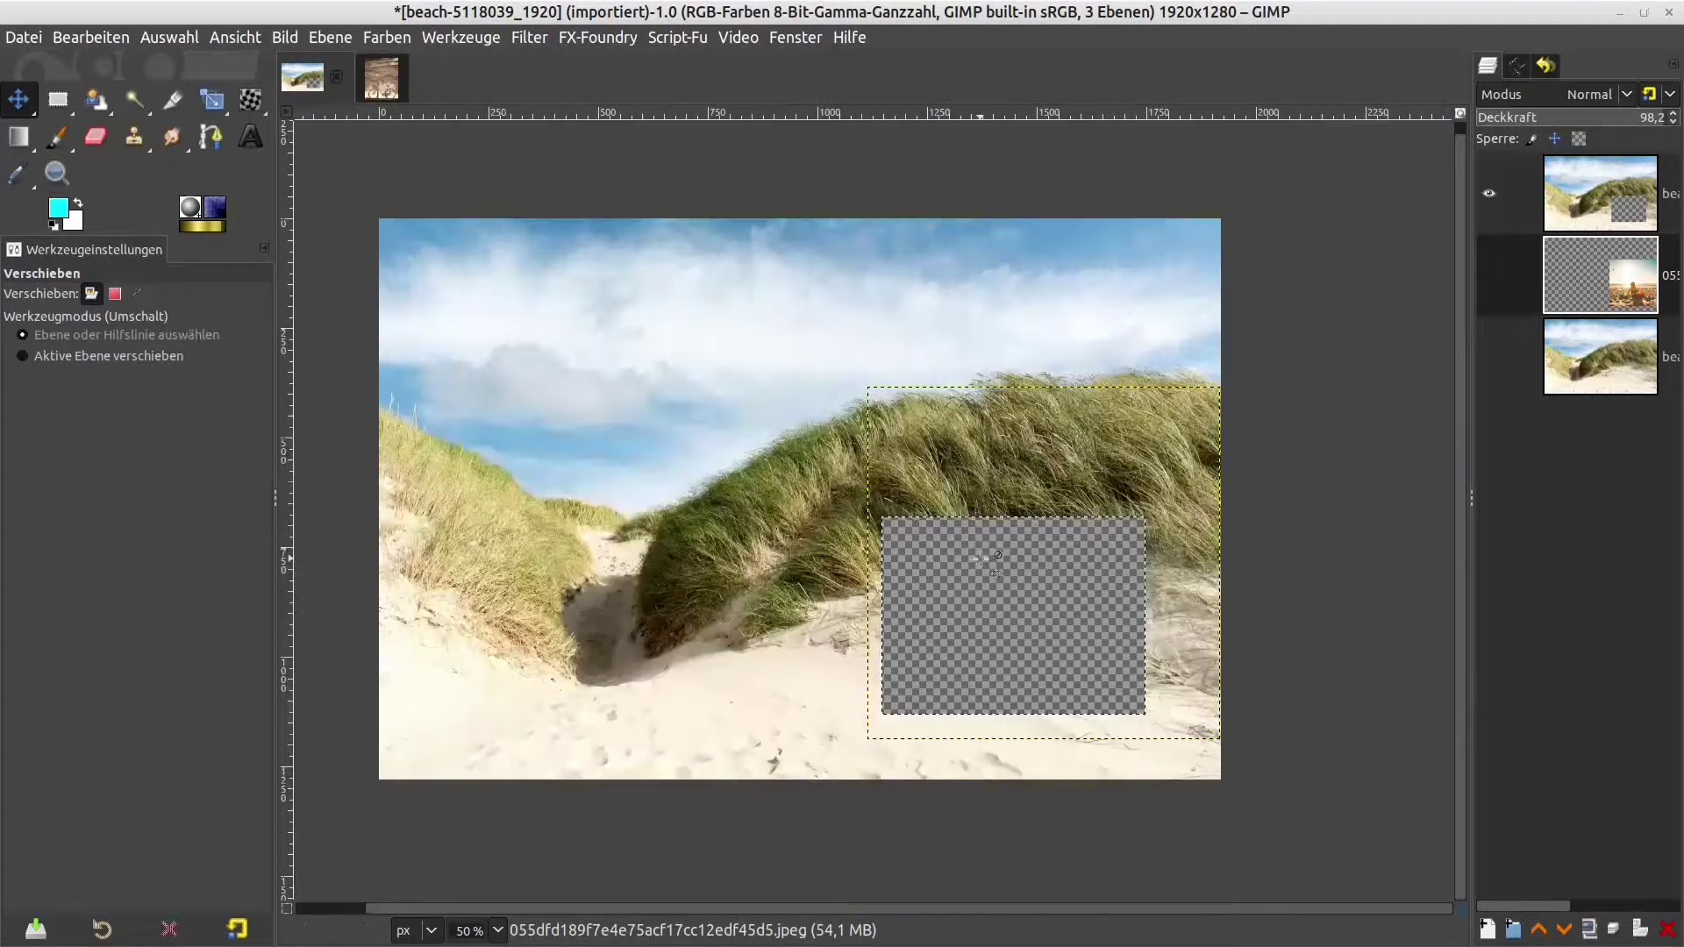
- Remove the selection and make the top beach layer active with the child layer hidden
click(146, 42)
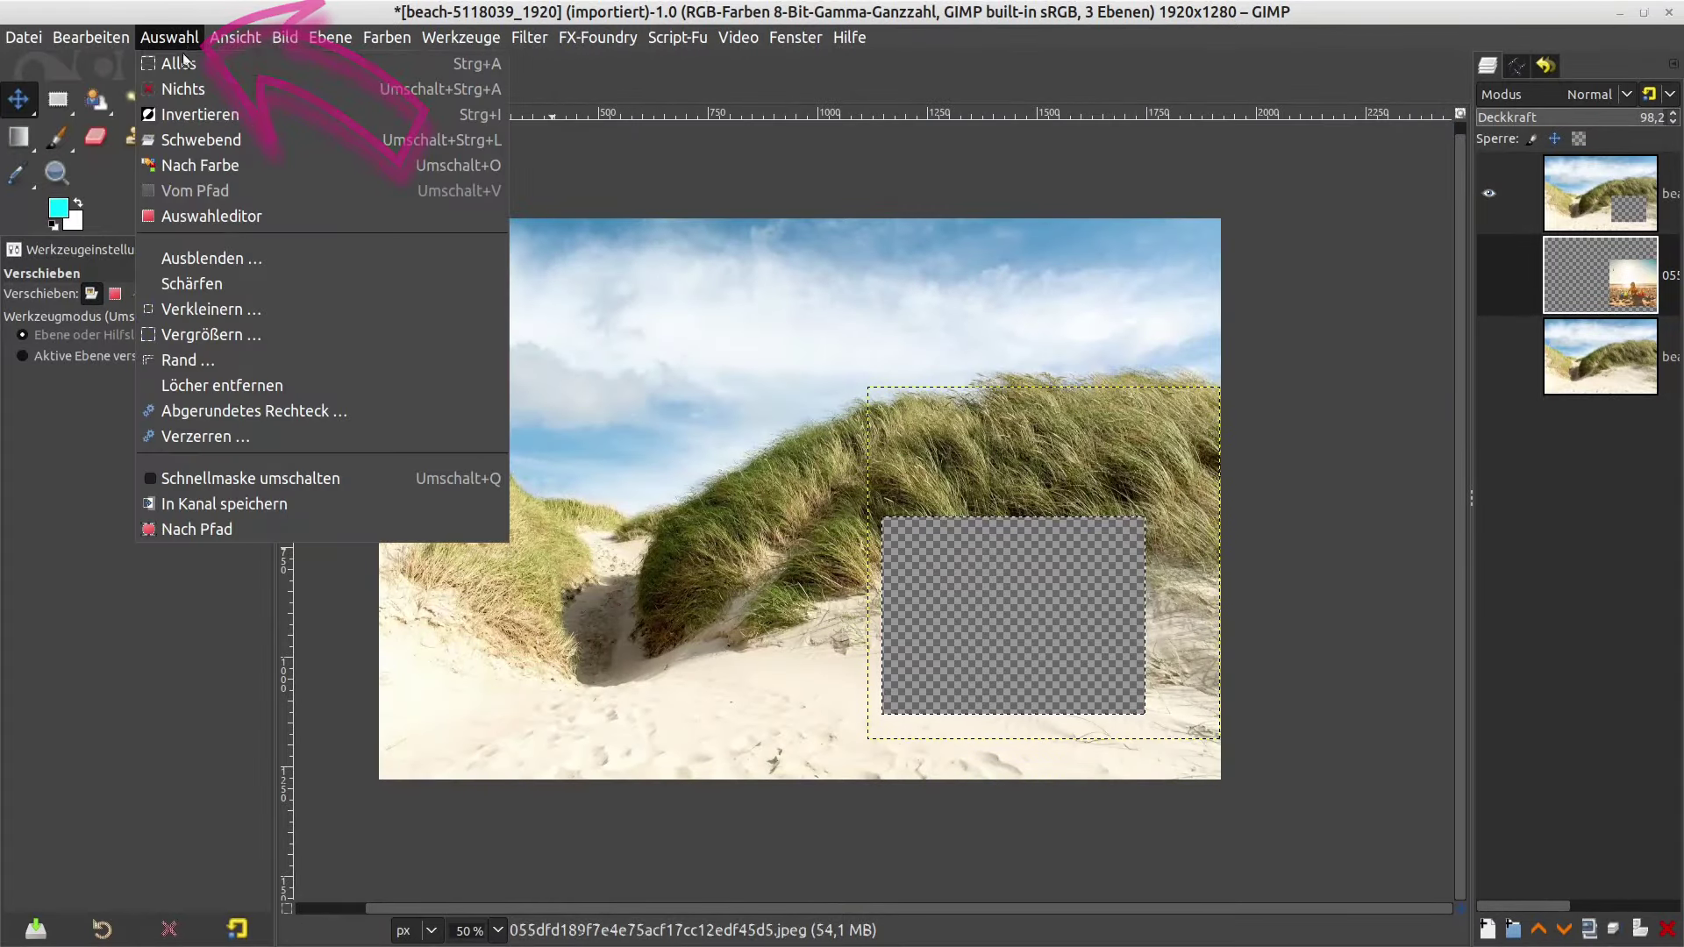
click(182, 89)
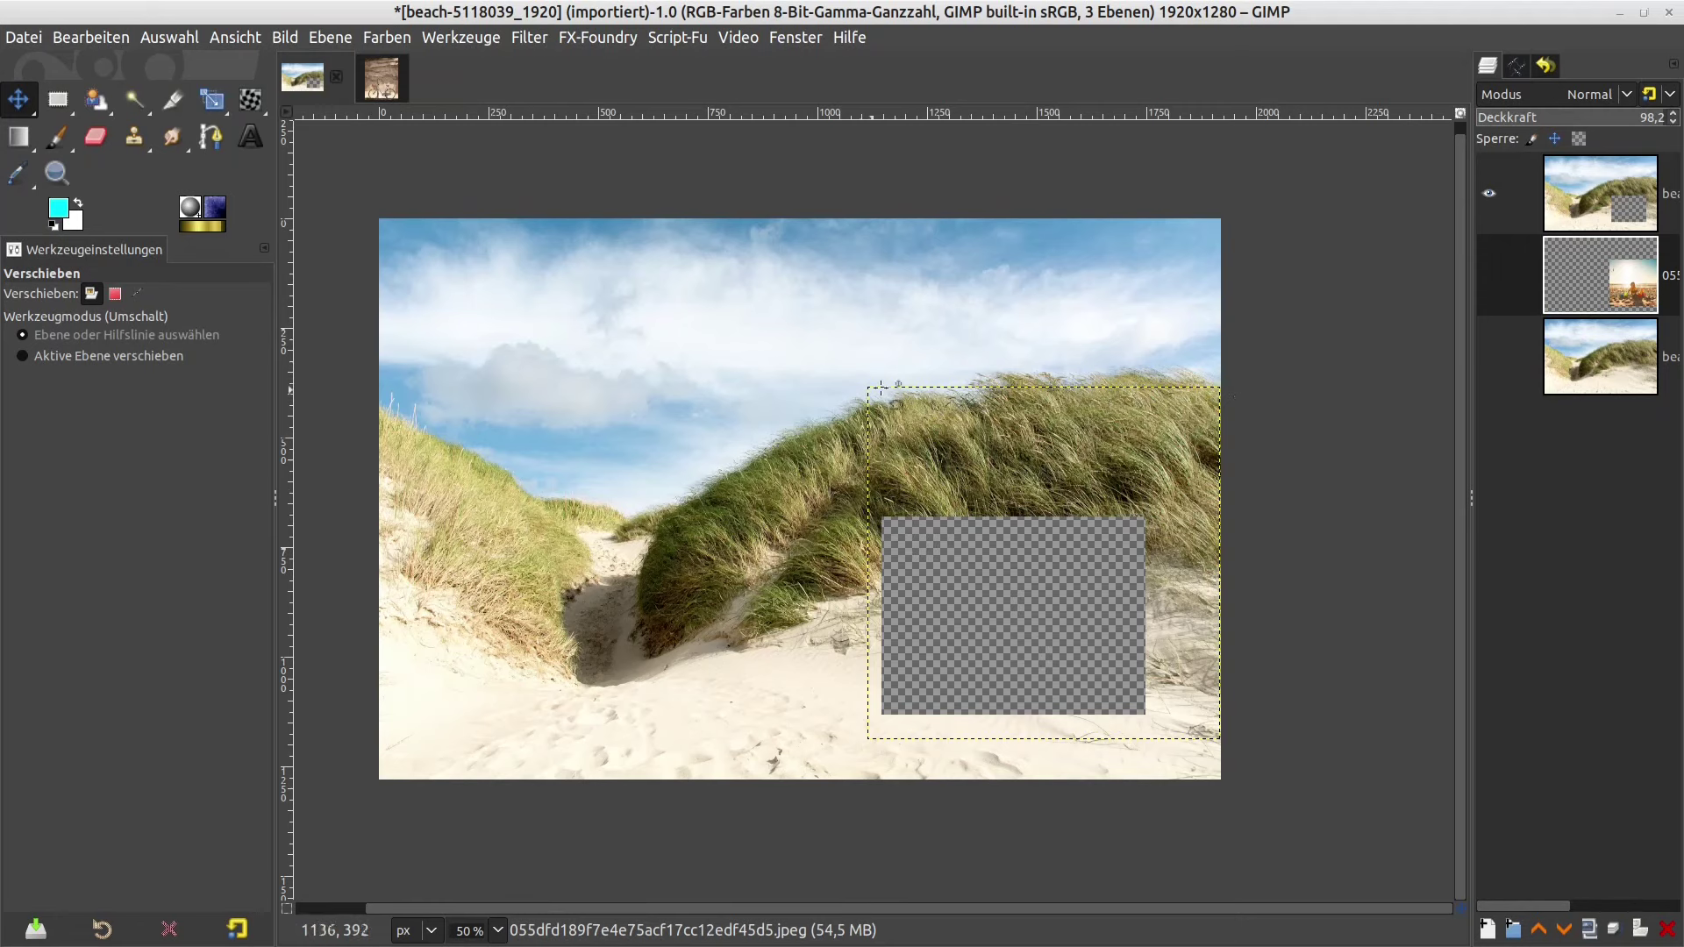
click(1490, 275)
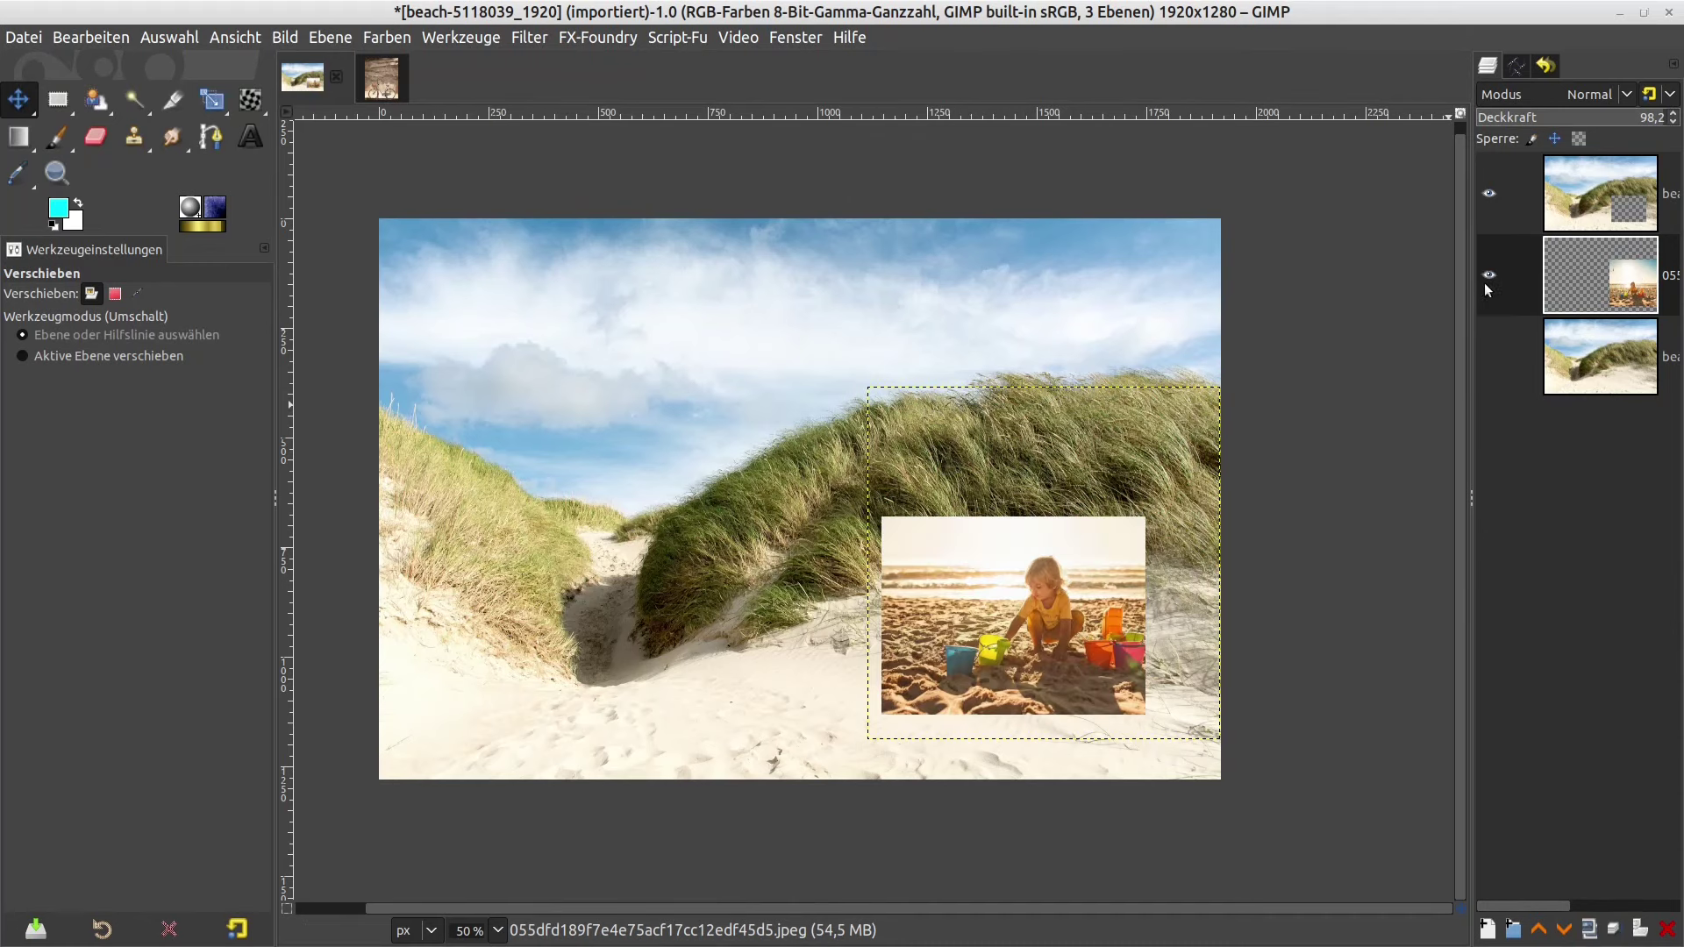
click(1577, 225)
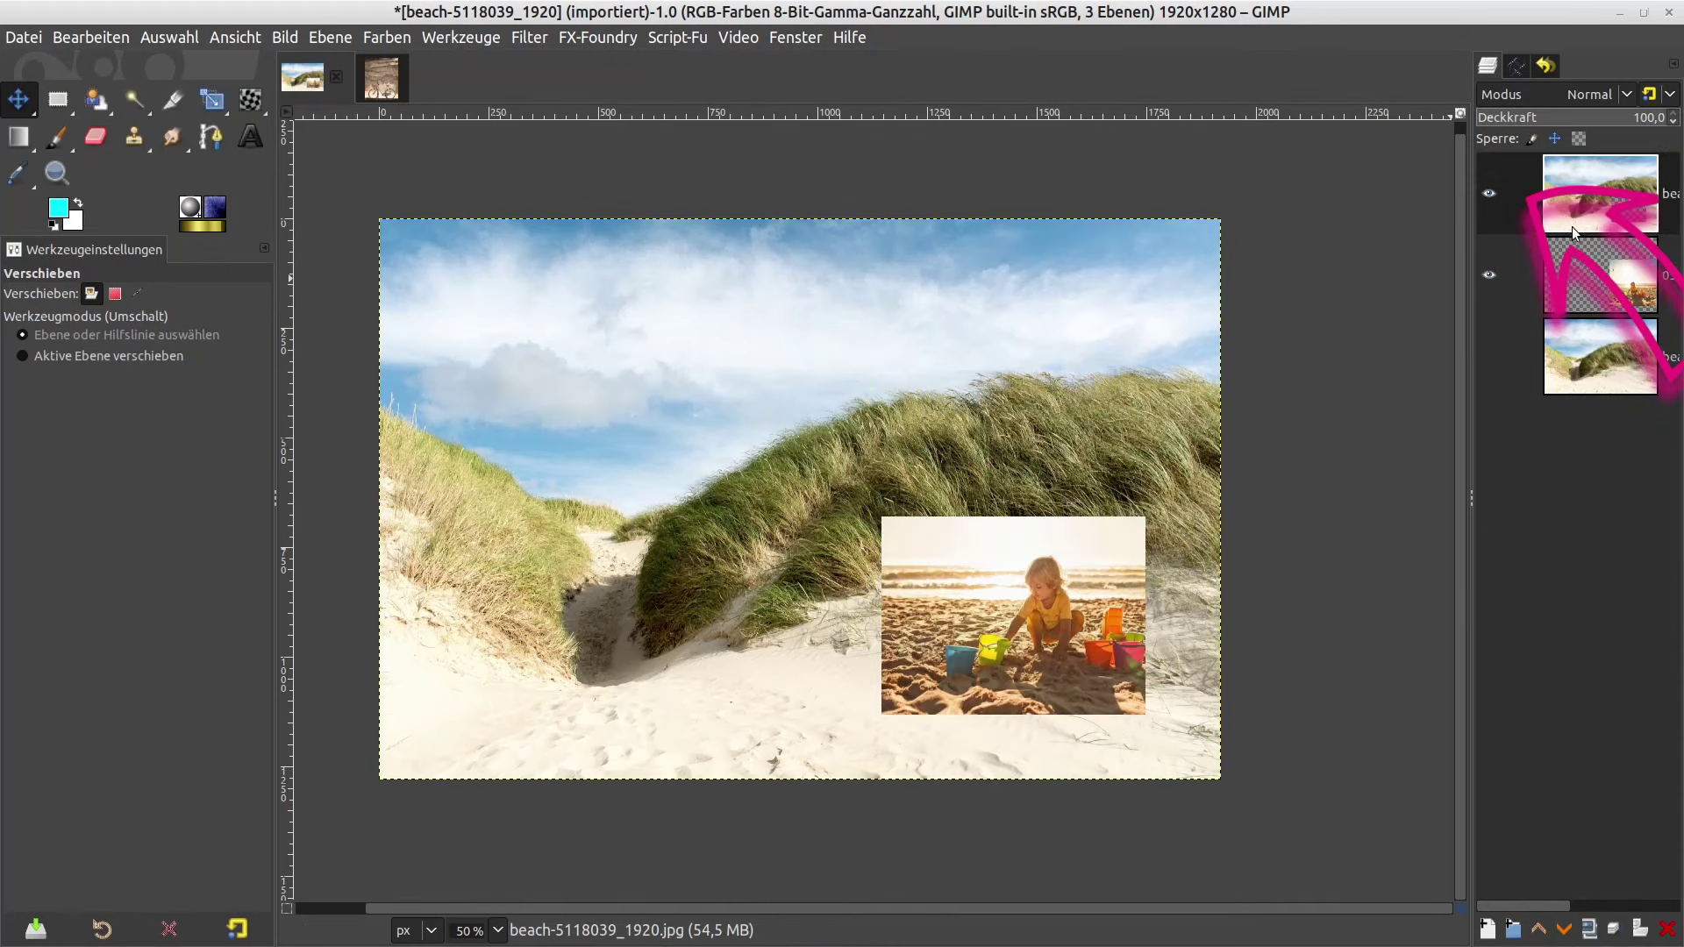
click(1490, 275)
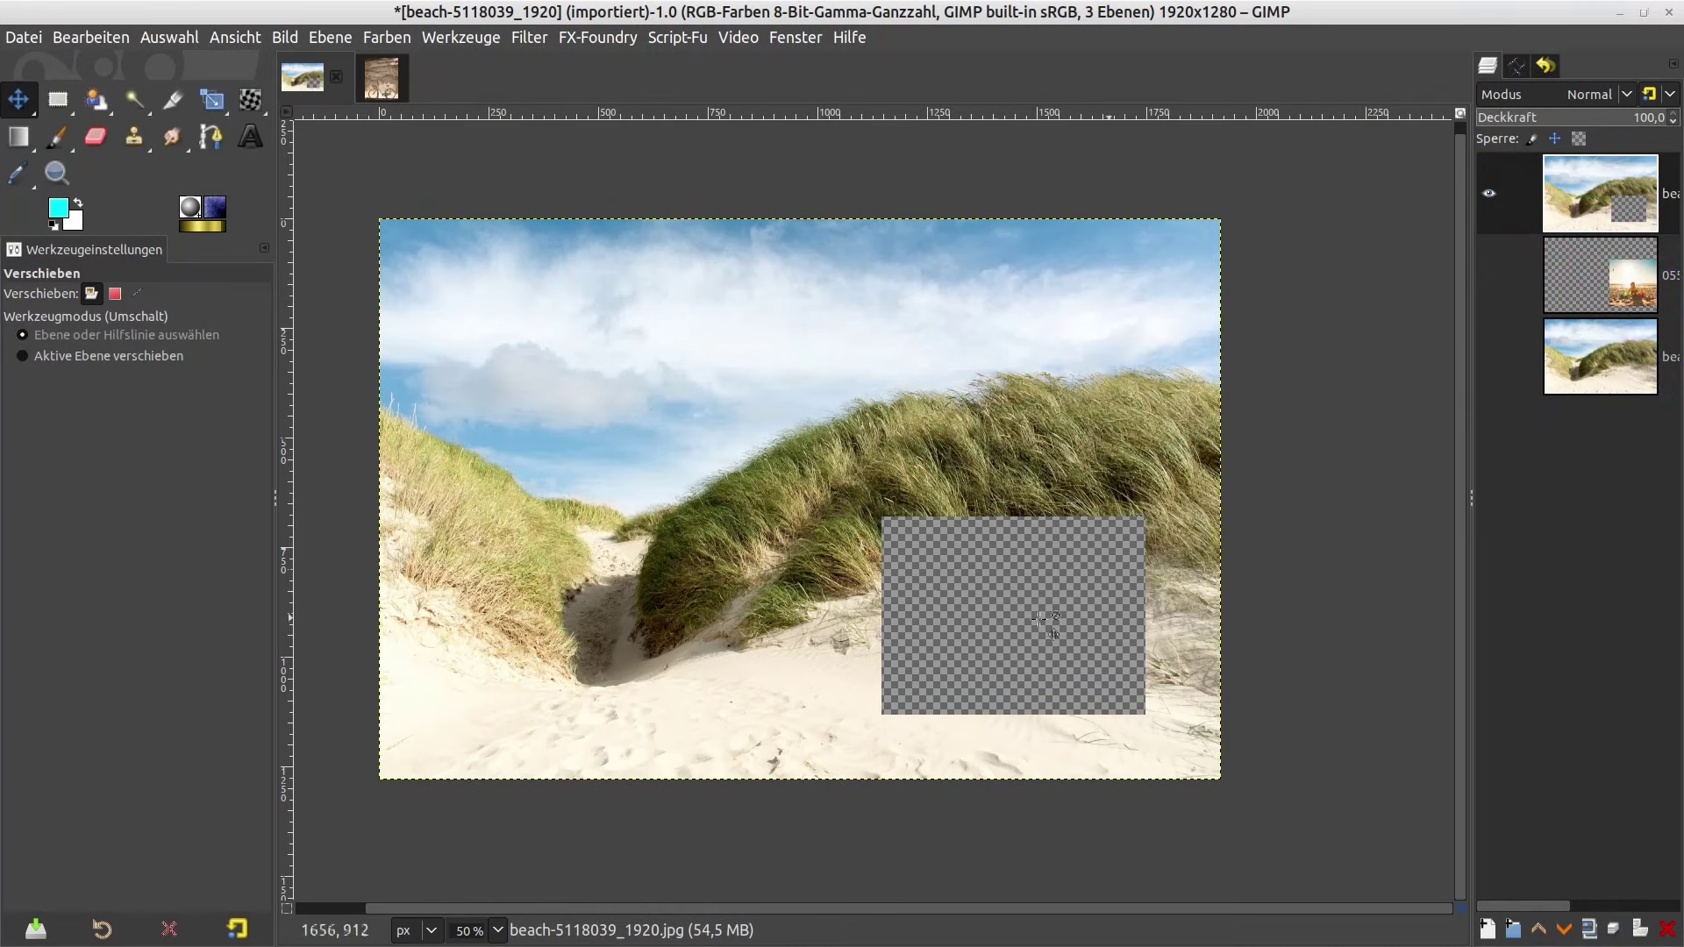
- Start a new layer named #01-Einführung and bring up its fill choices
right_click(1580, 197)
click(1408, 155)
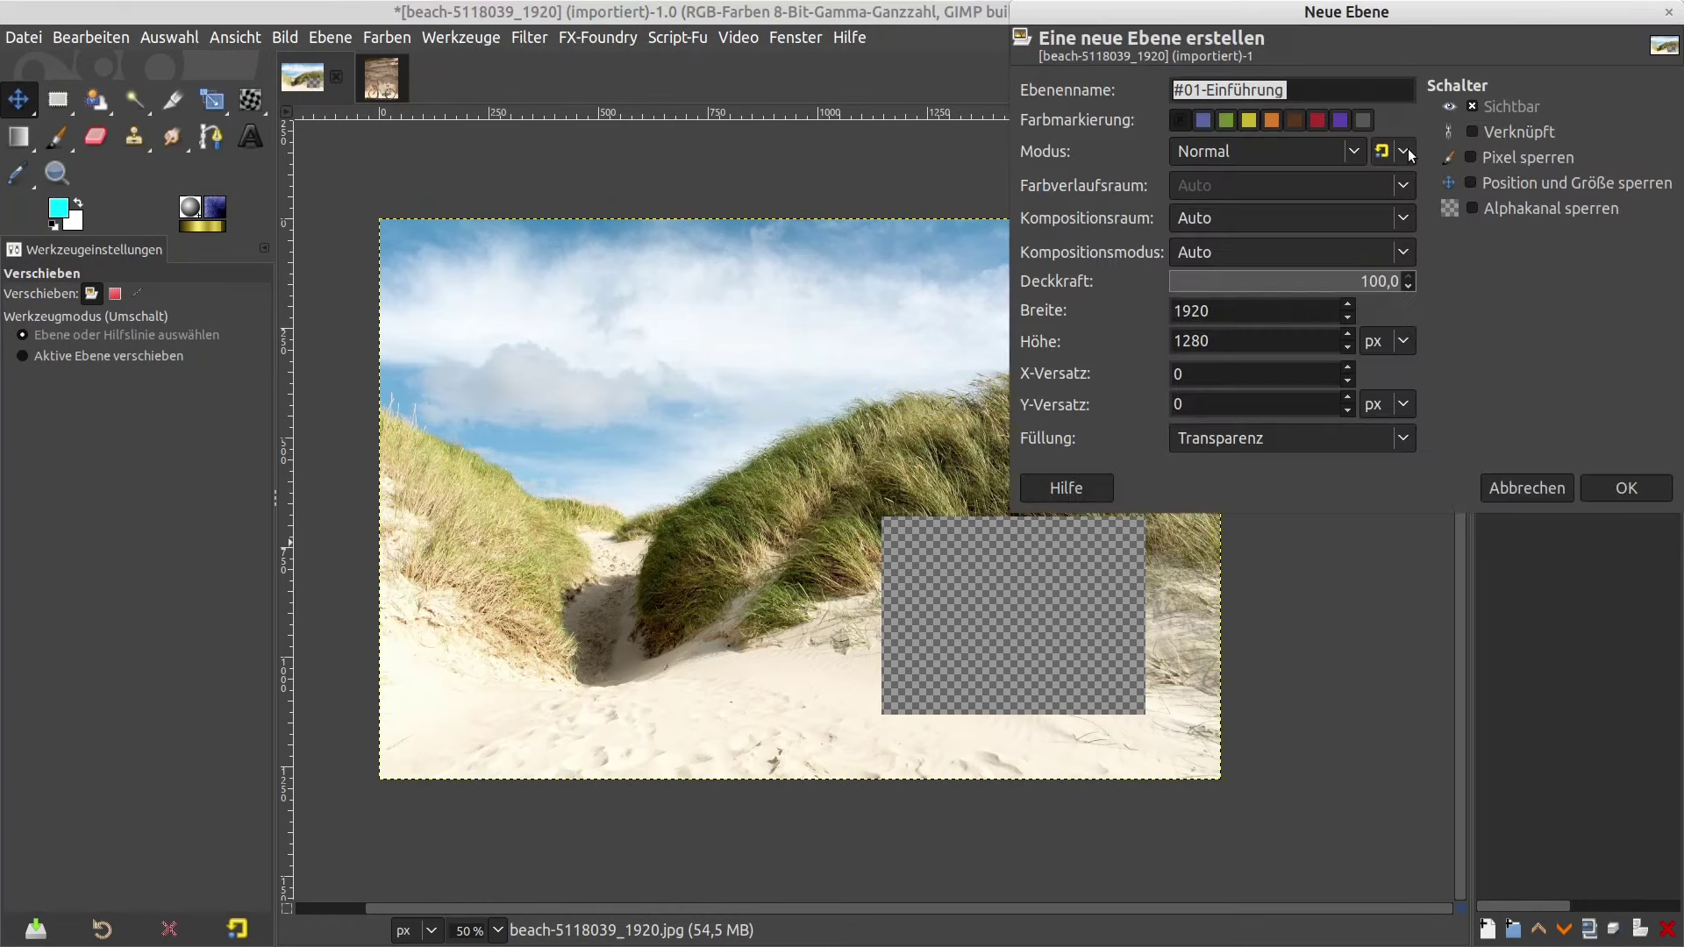
click(1291, 439)
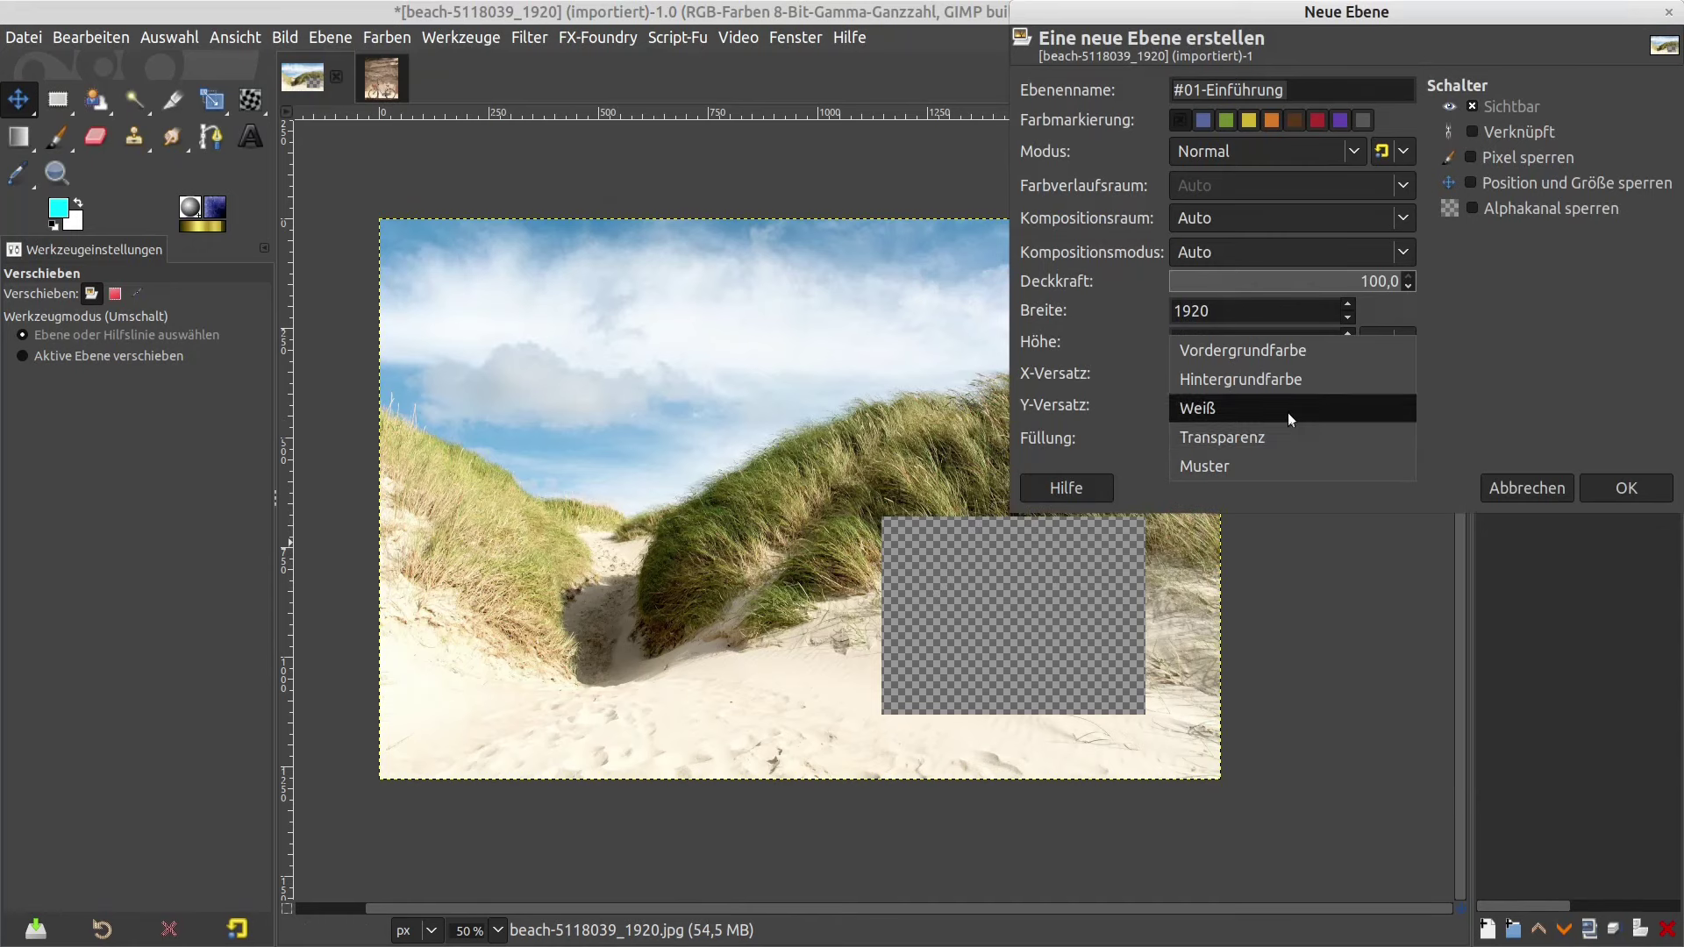
- Create the #01-Einführung layer filled white and place it just below the top beach layer
click(1288, 410)
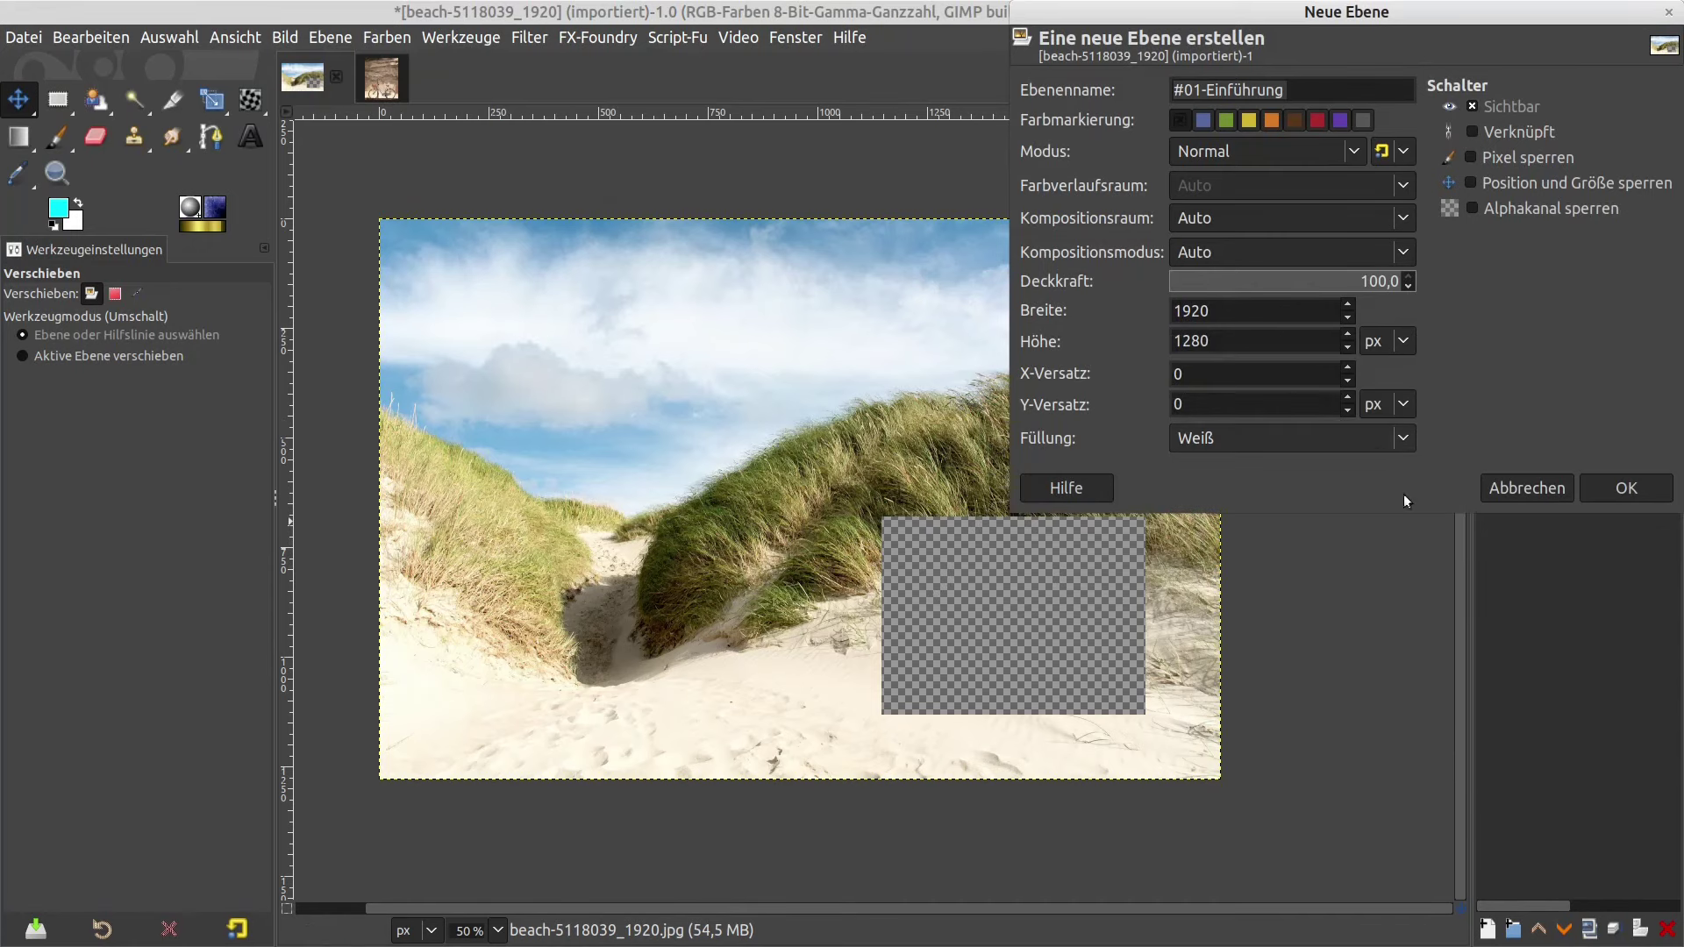
click(1645, 495)
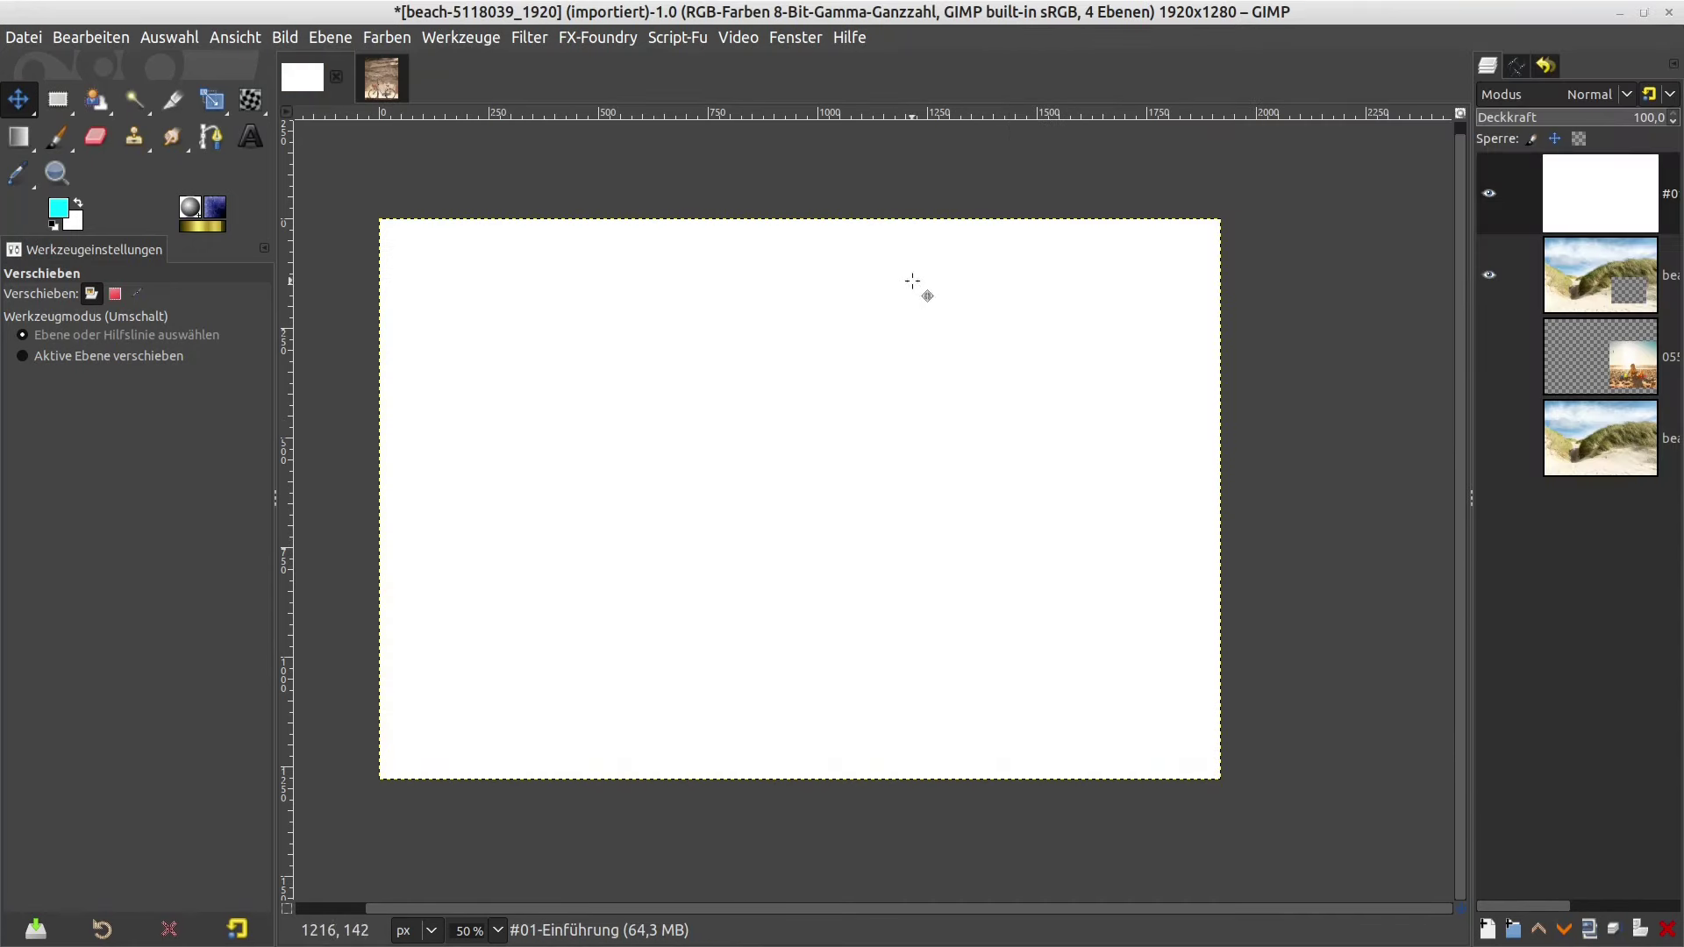
drag(1629, 203, 1619, 342)
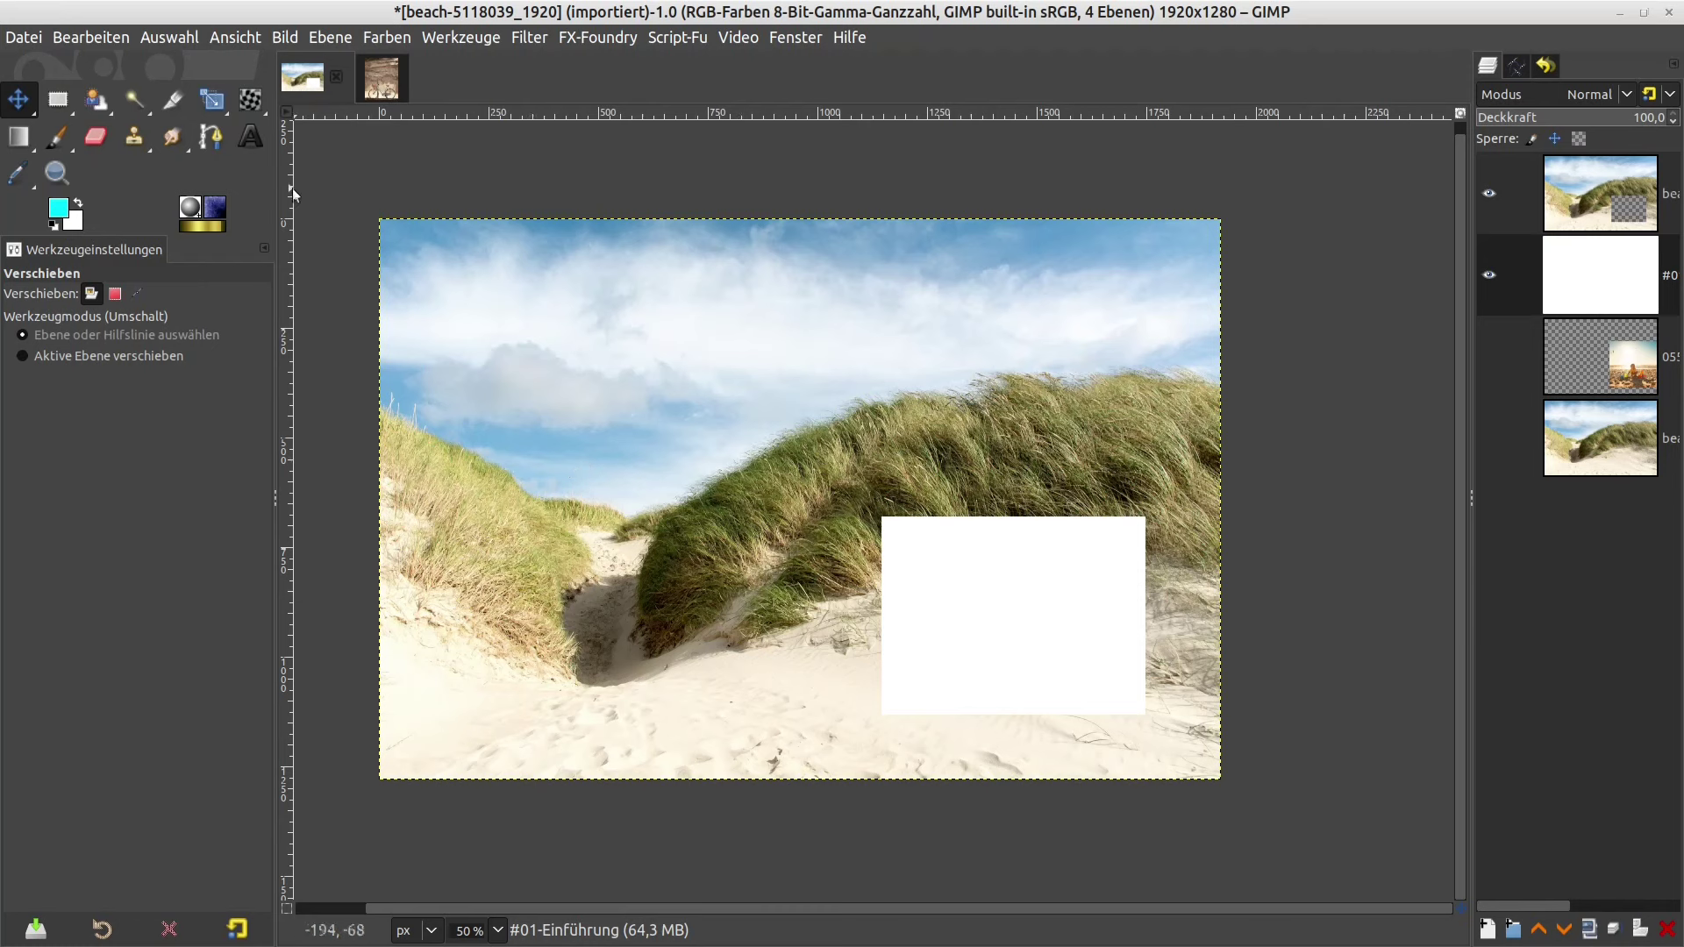
click(17, 138)
- Fill #01-Einführung with the foreground-to-background hue gradient, its endpoints placed inside the hole
click(16, 360)
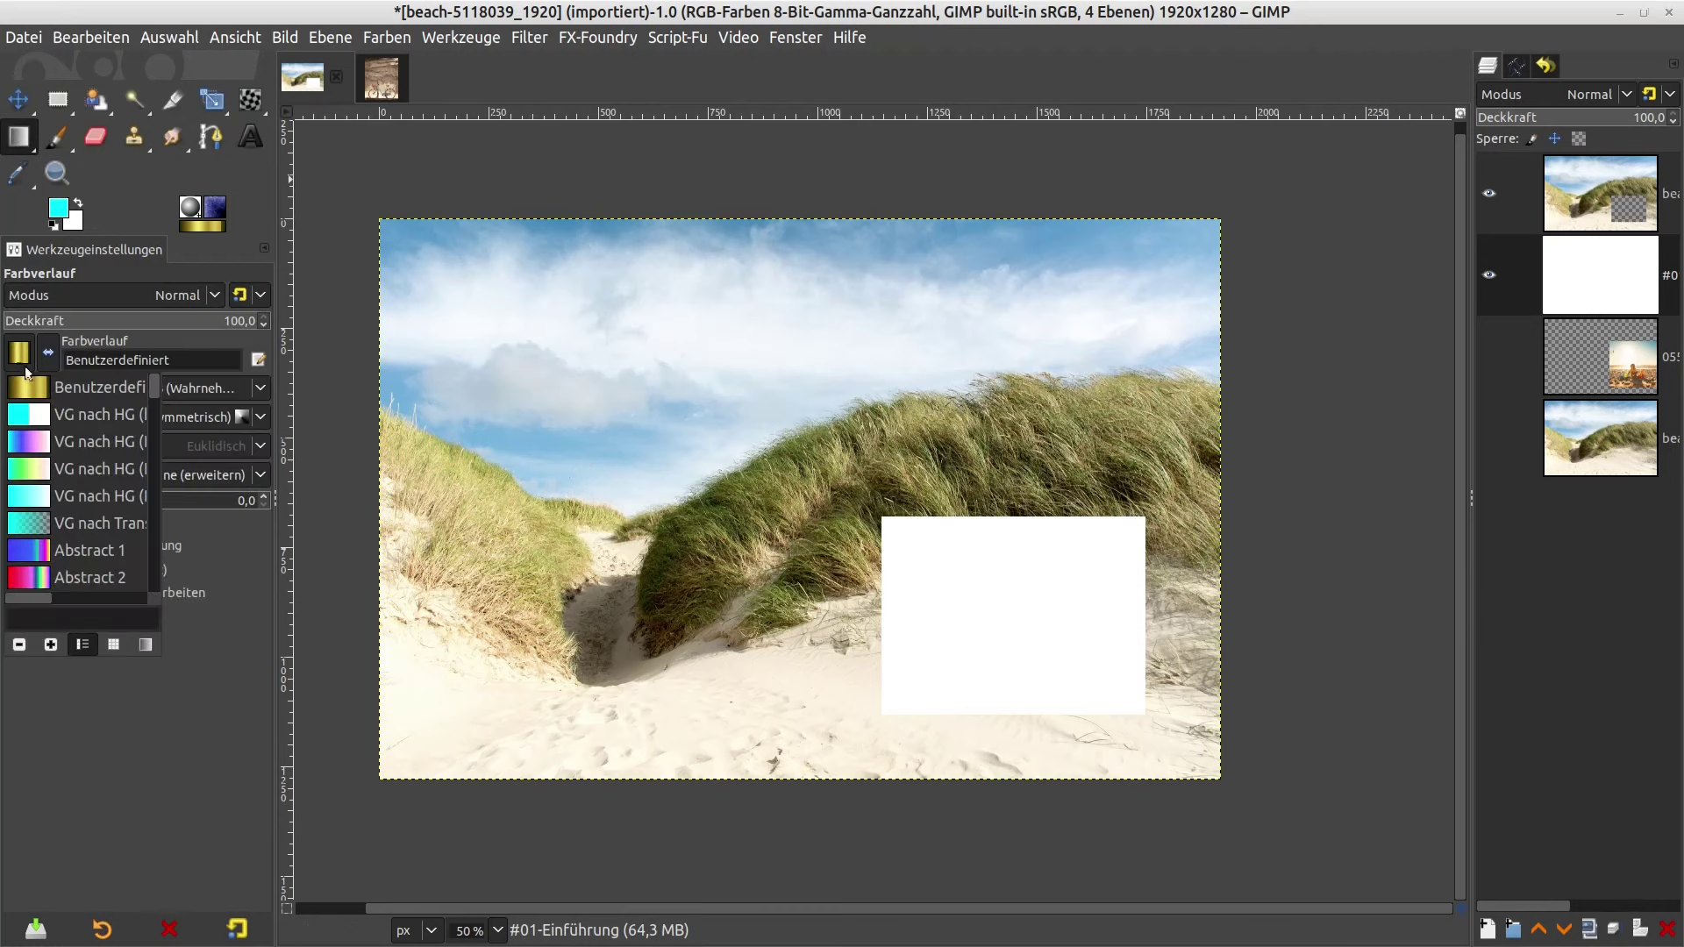
click(22, 448)
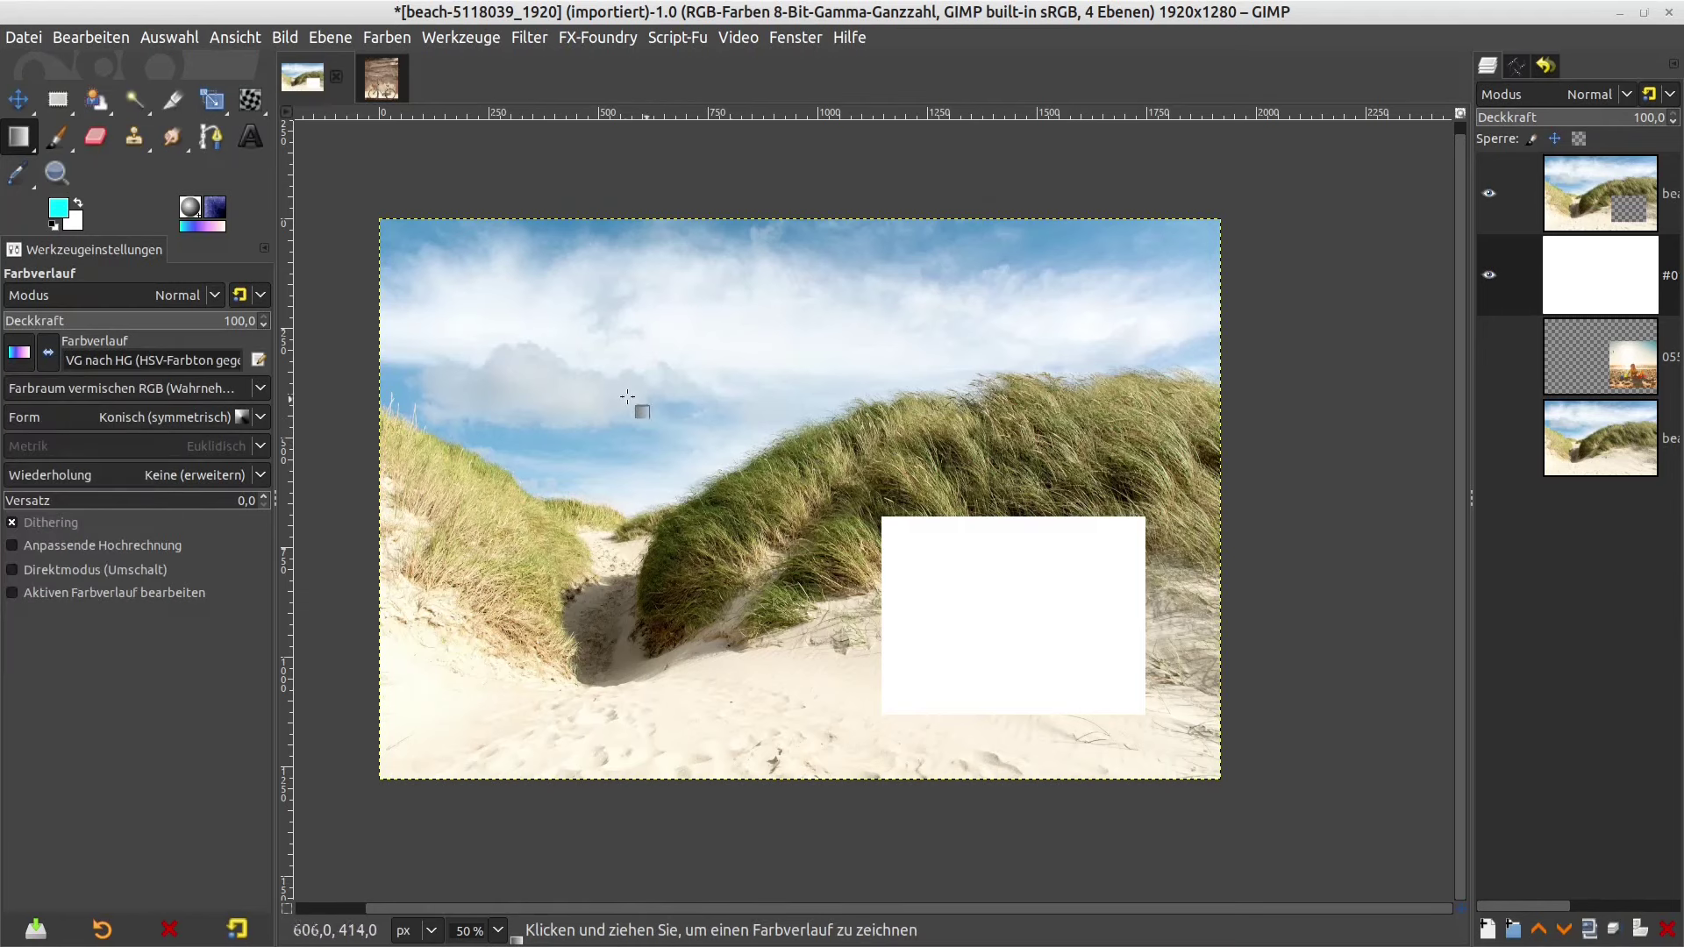
drag(367, 381, 1356, 475)
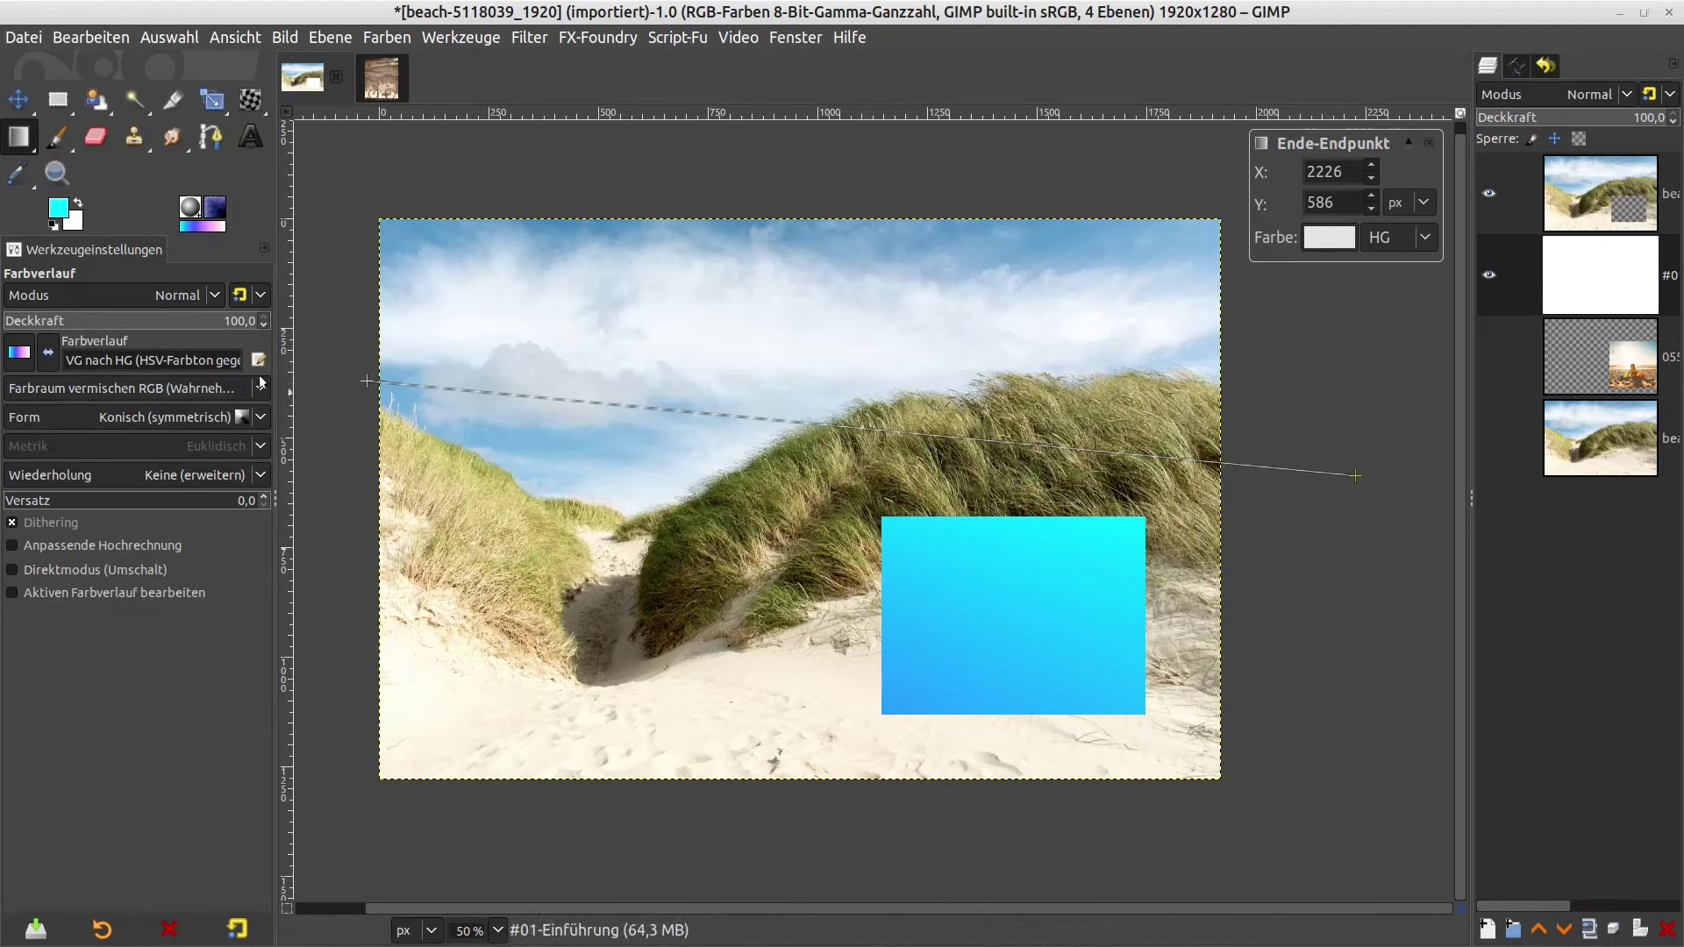
drag(367, 380, 903, 619)
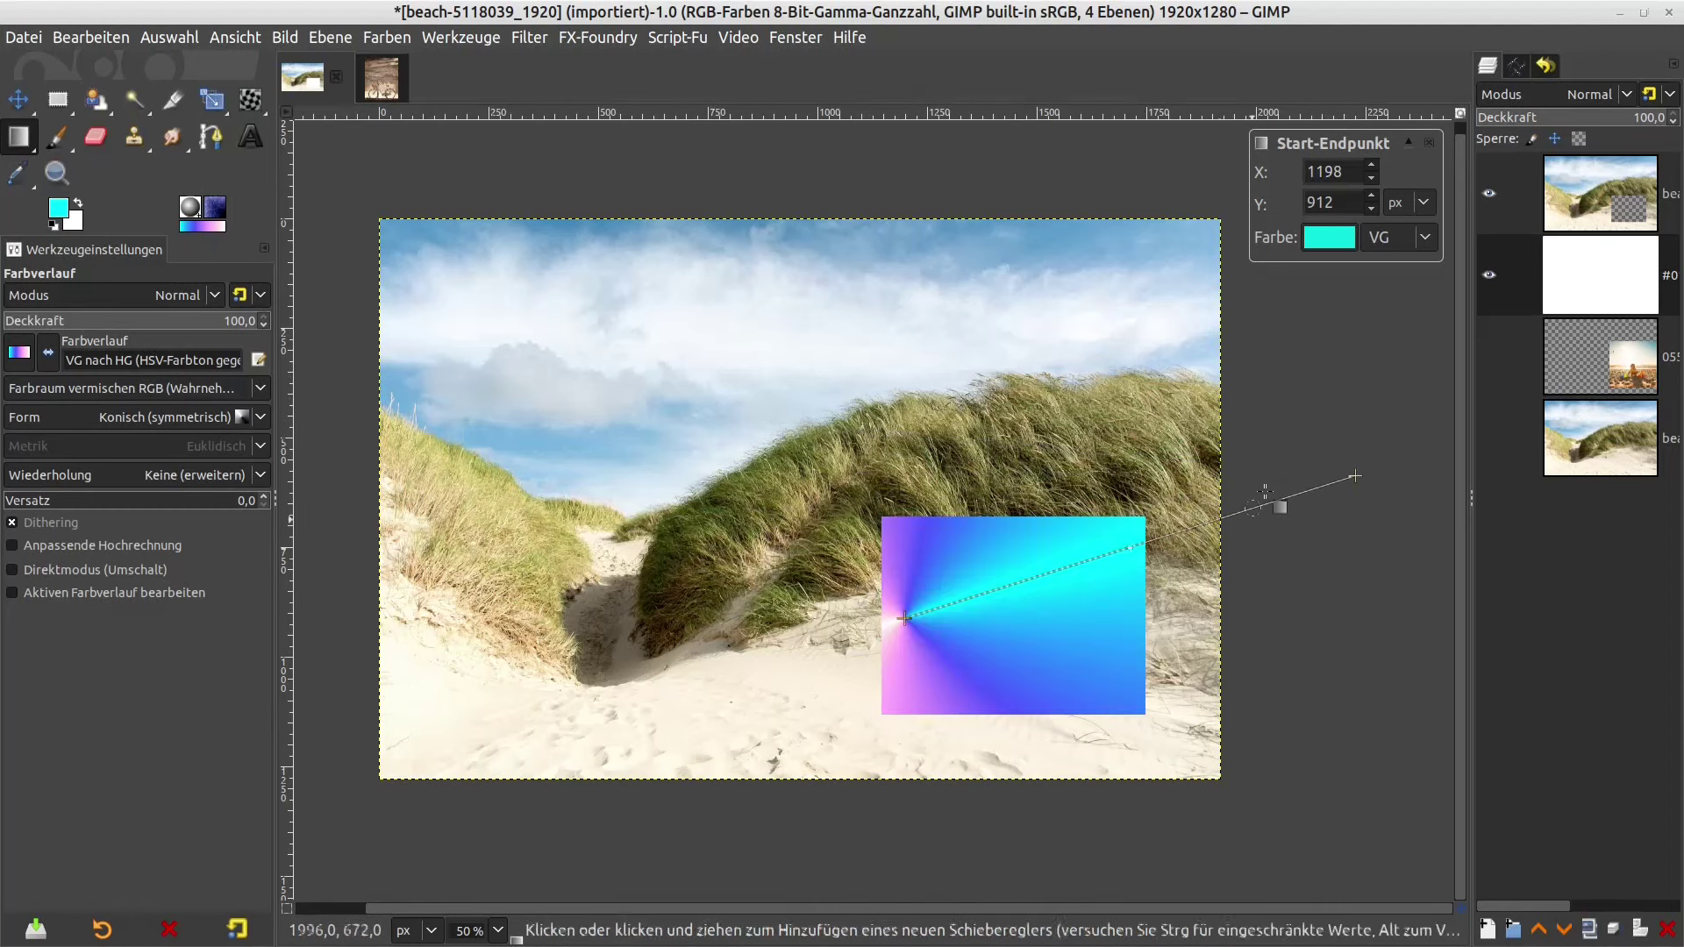
drag(1355, 476, 1173, 568)
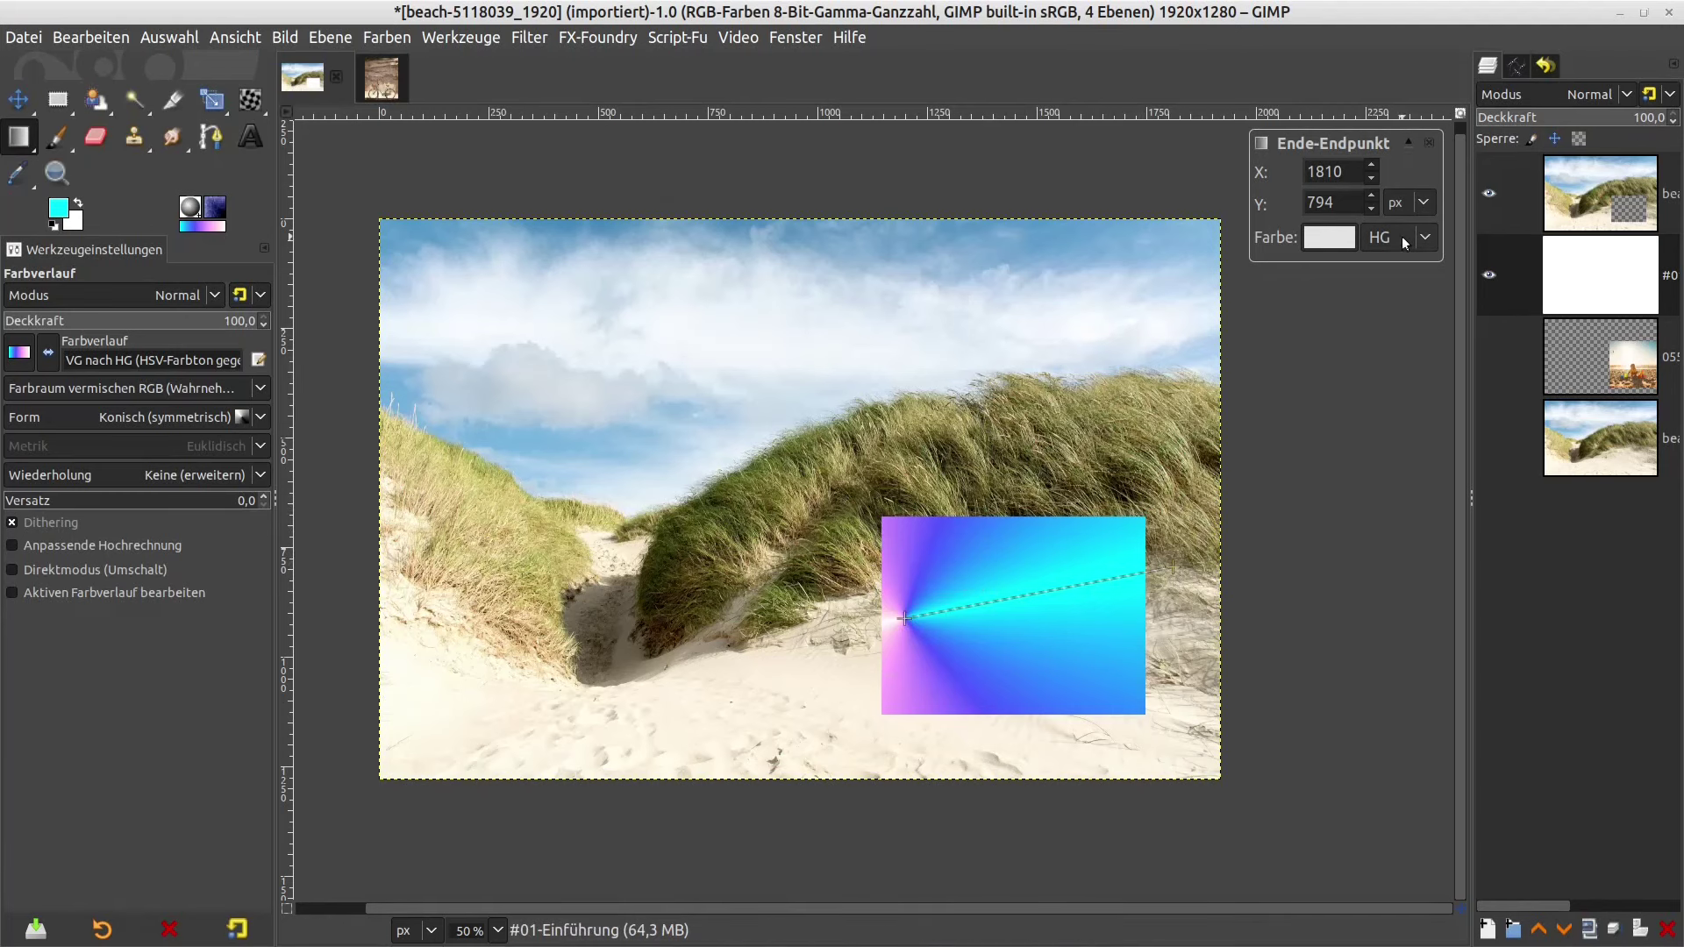
key(Return)
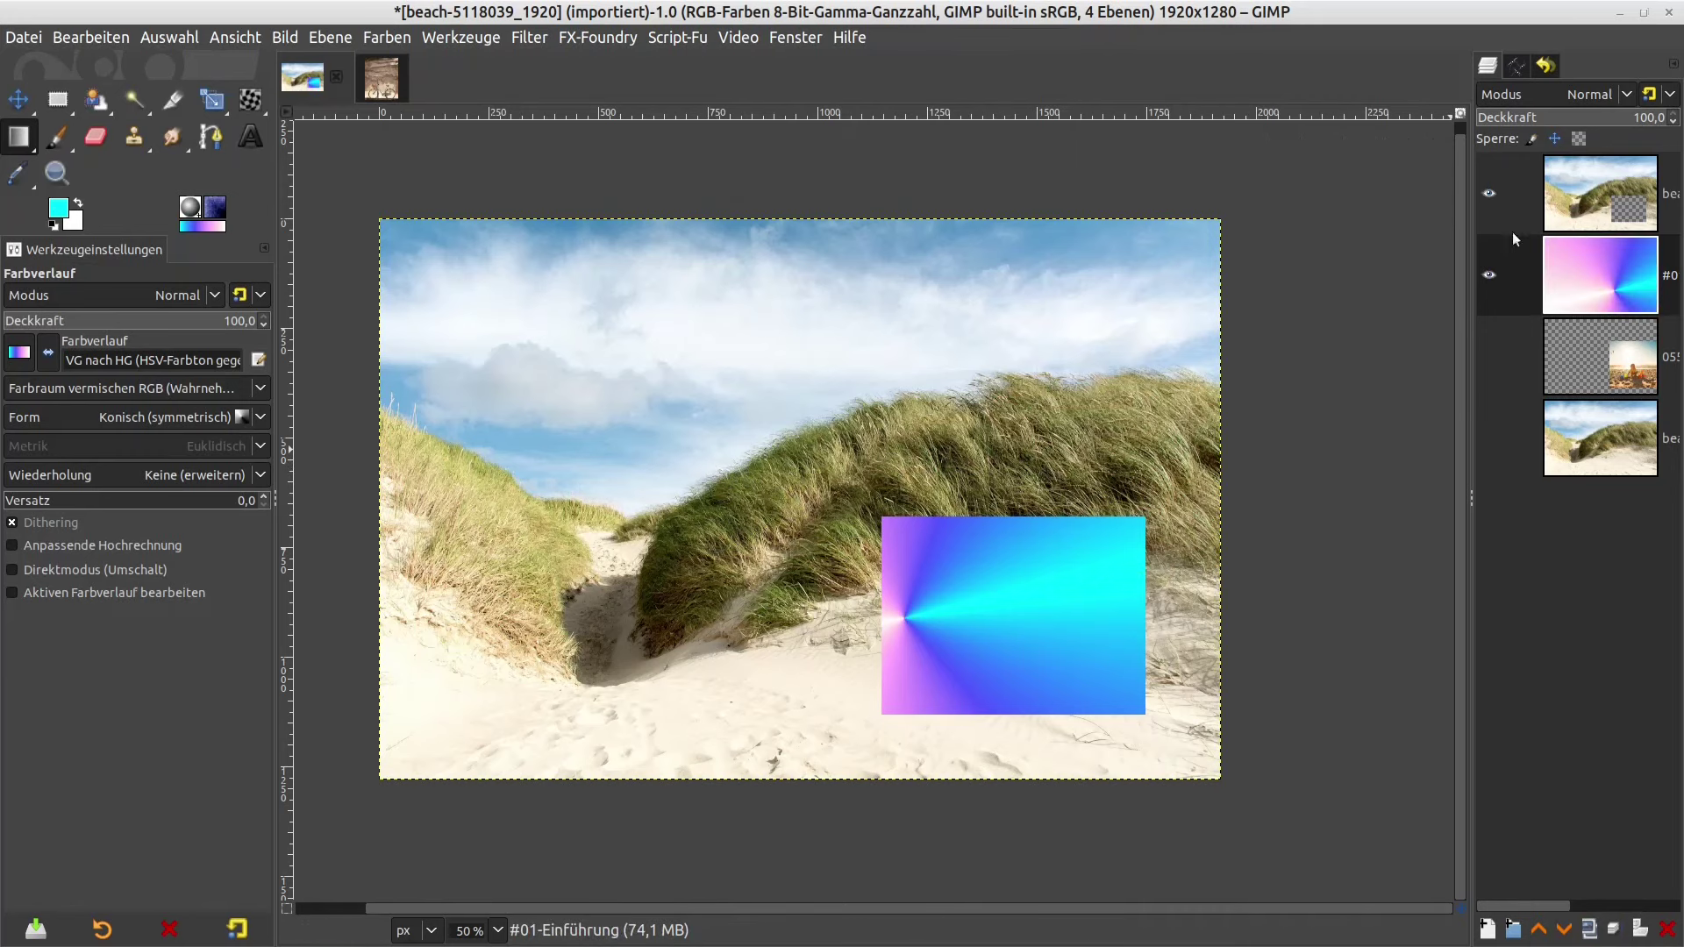
- Check the gradient by toggling the top dune layer, then move the bottom dune layer up
click(1489, 193)
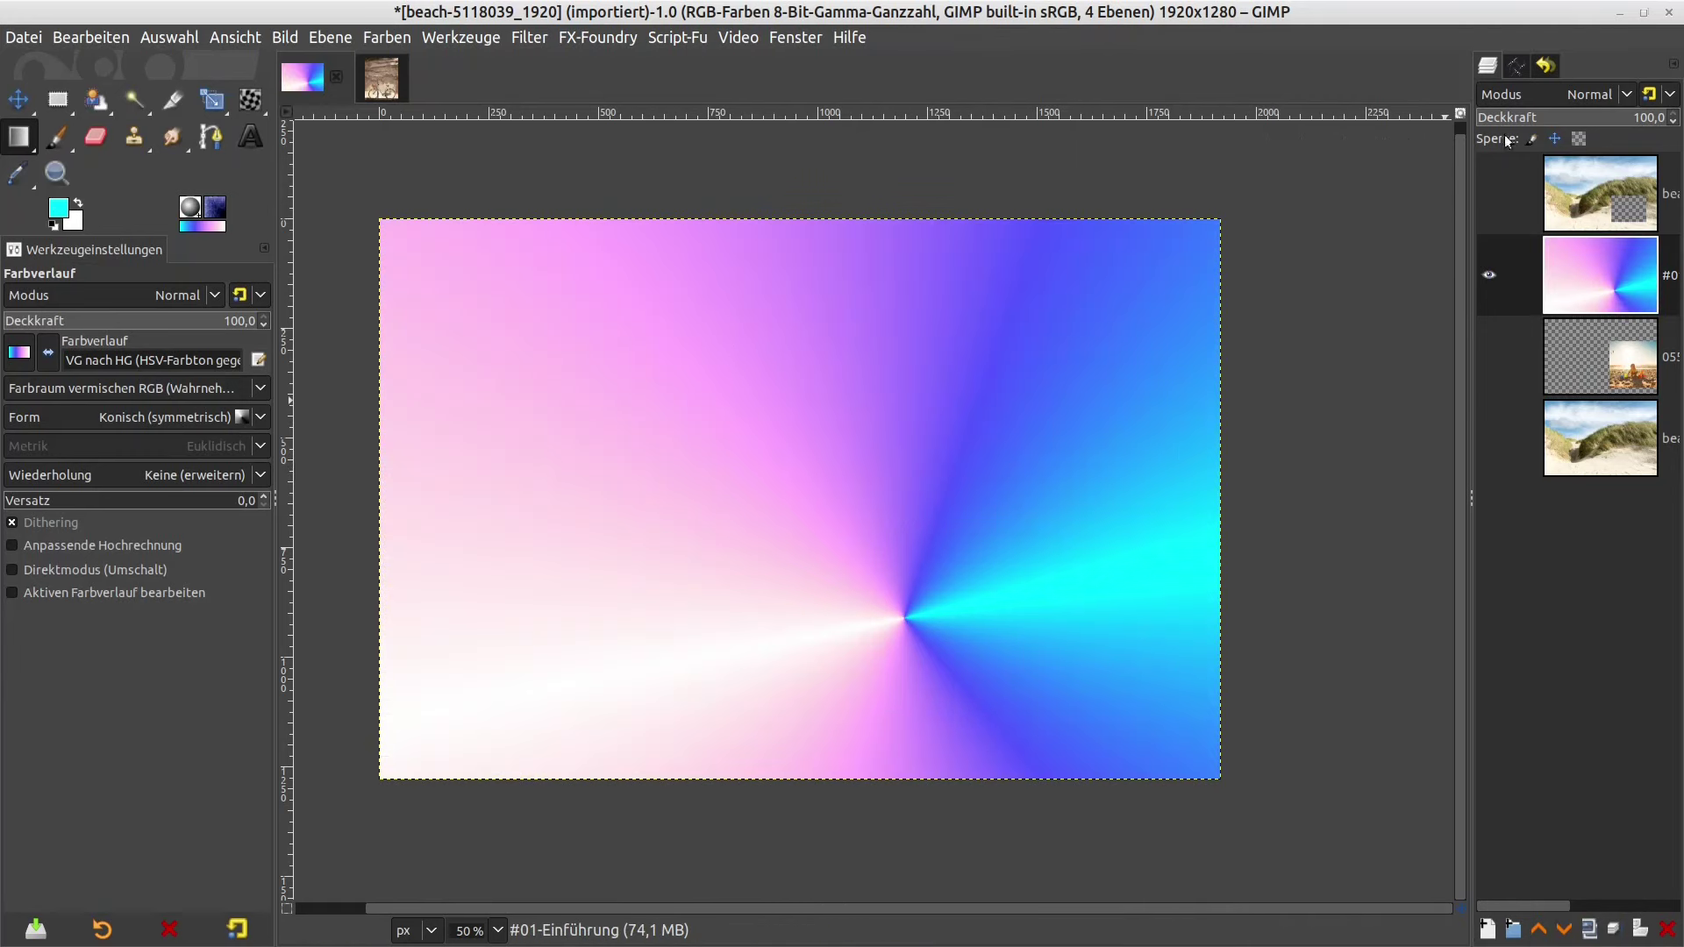
click(1488, 193)
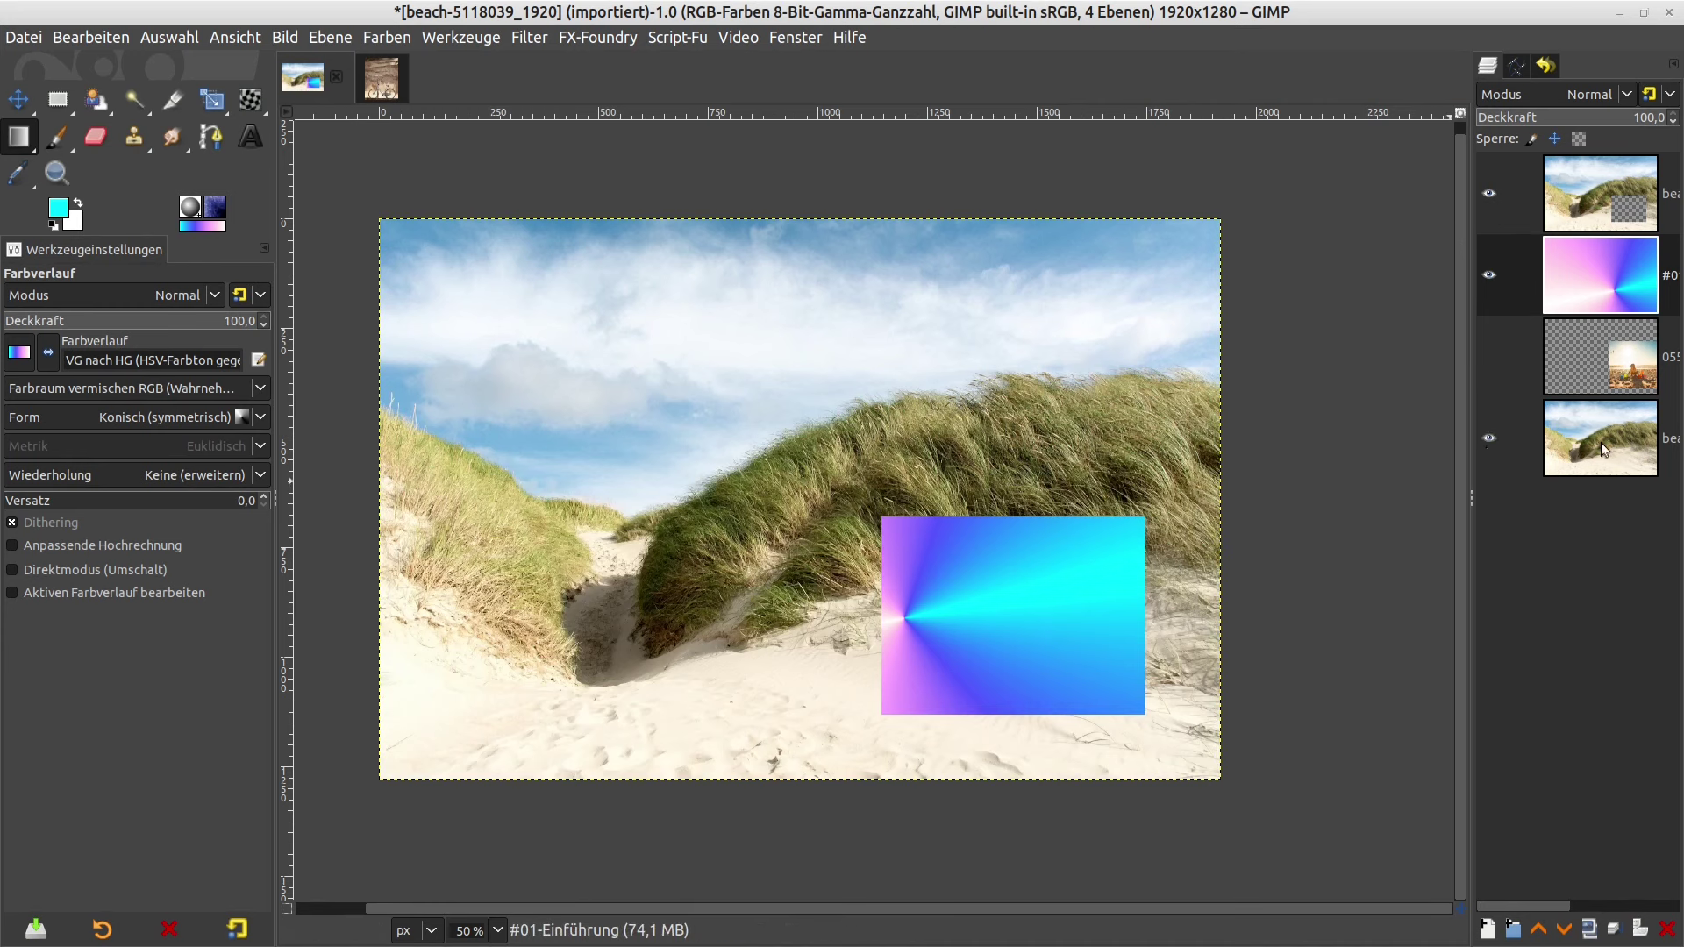
drag(1602, 440, 1602, 176)
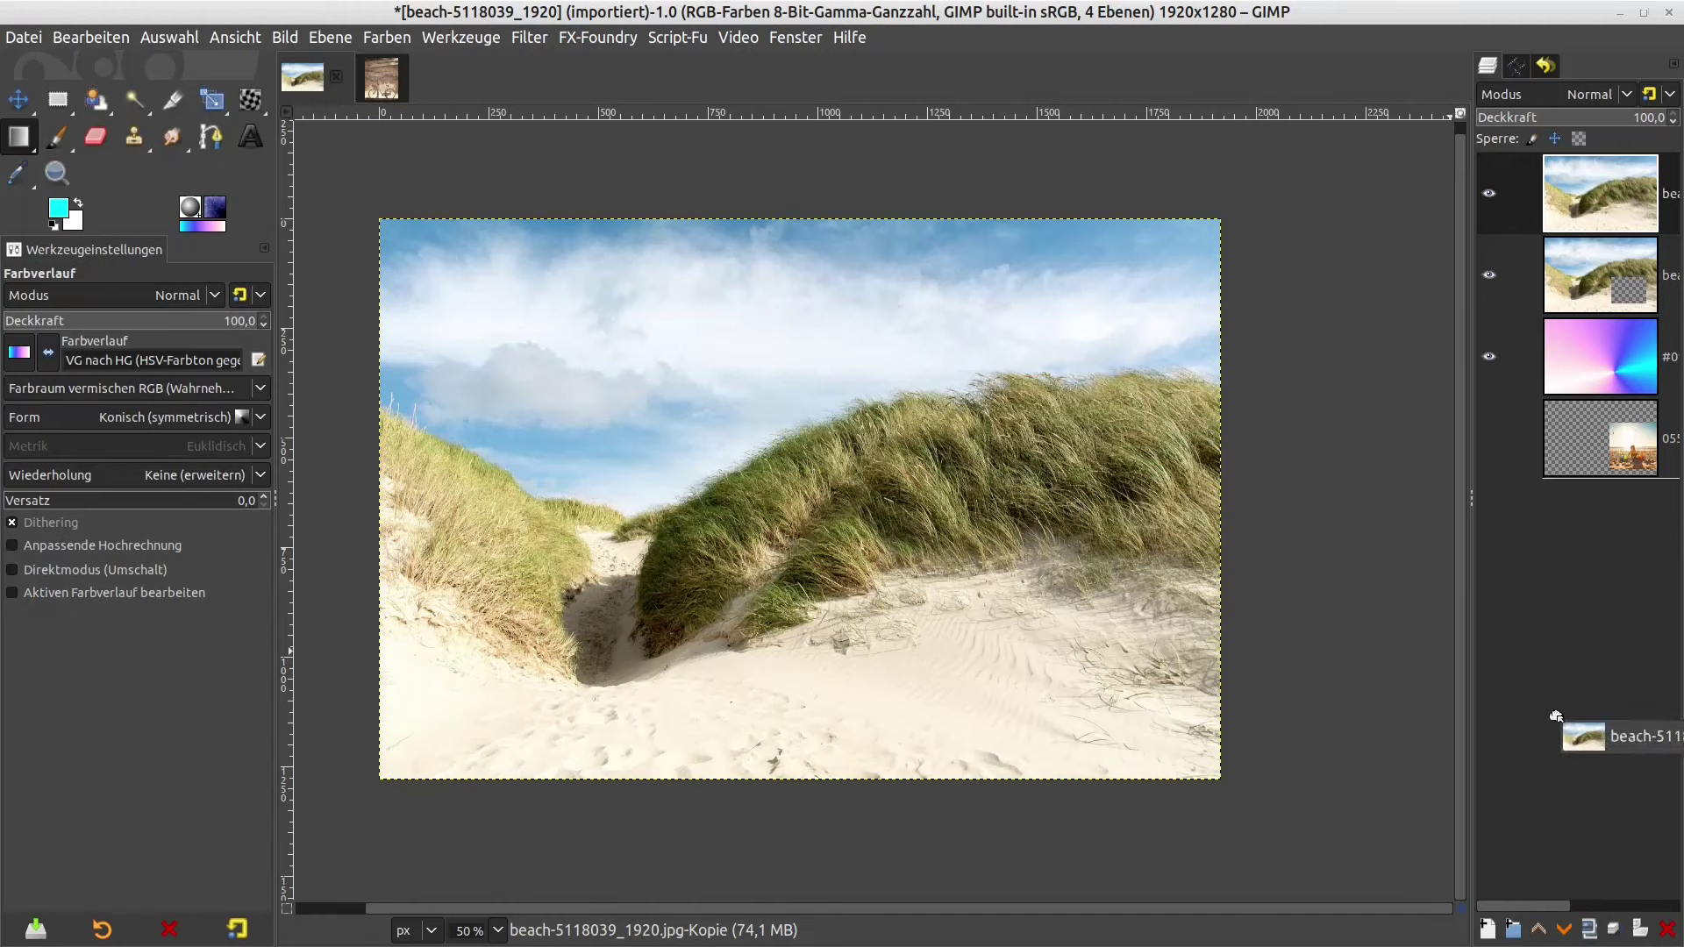
- Move the dune copy back to the bottom and delete the #01-Einführung gradient layer
drag(1611, 276, 1591, 733)
click(1583, 268)
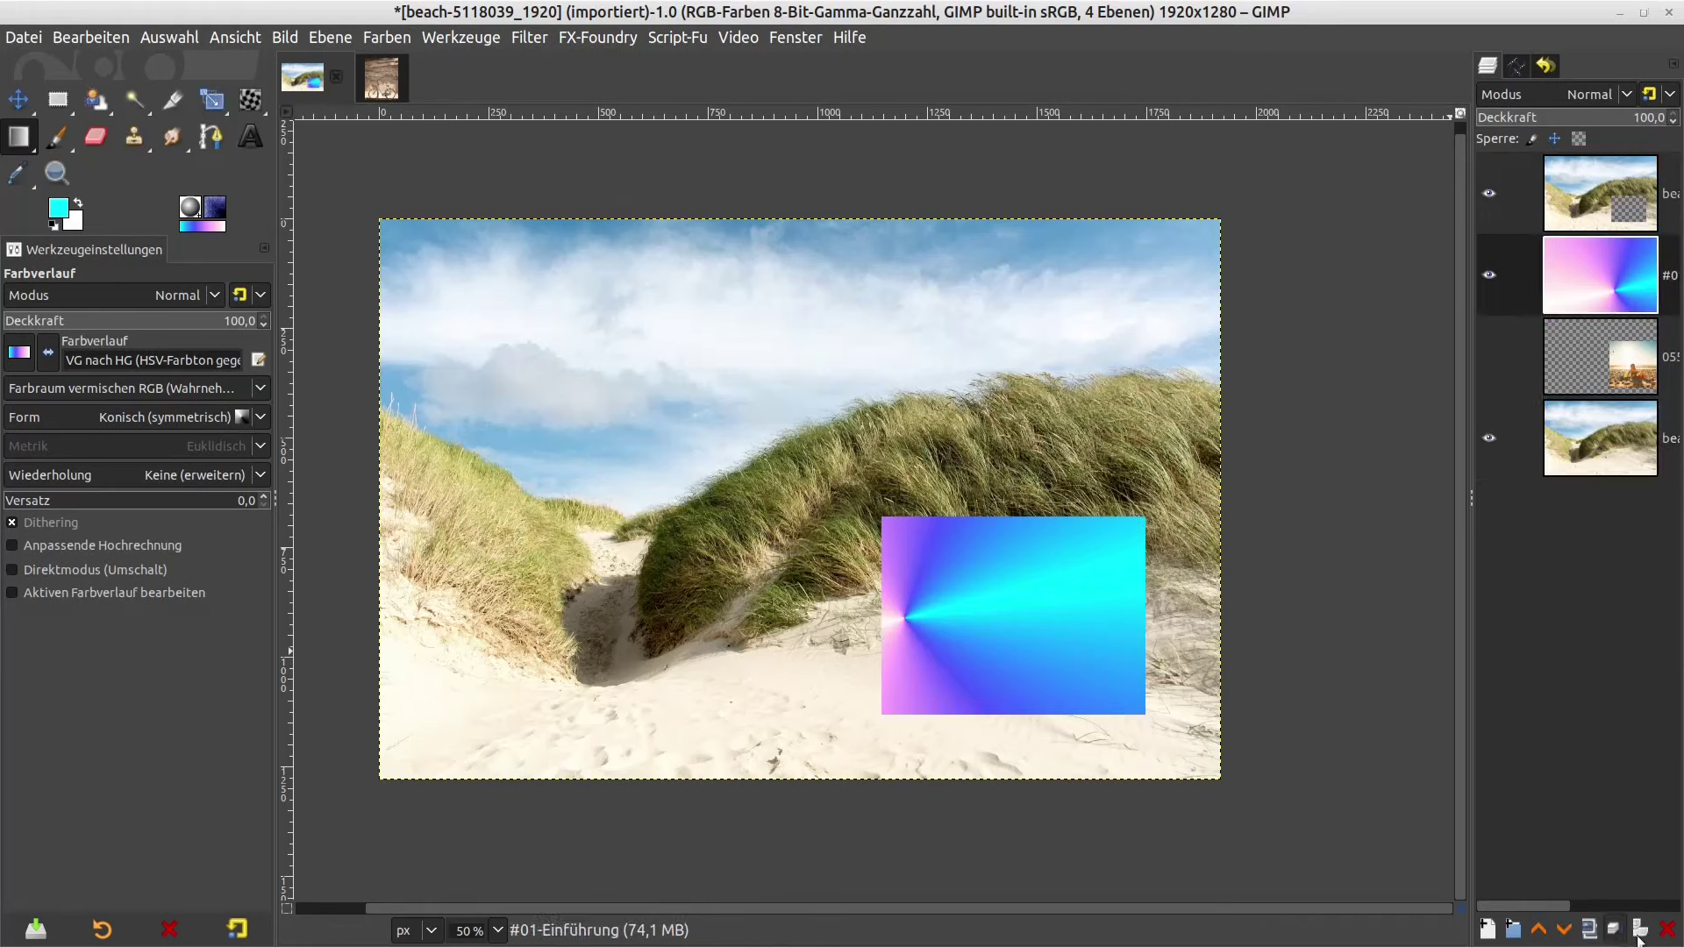
click(1668, 929)
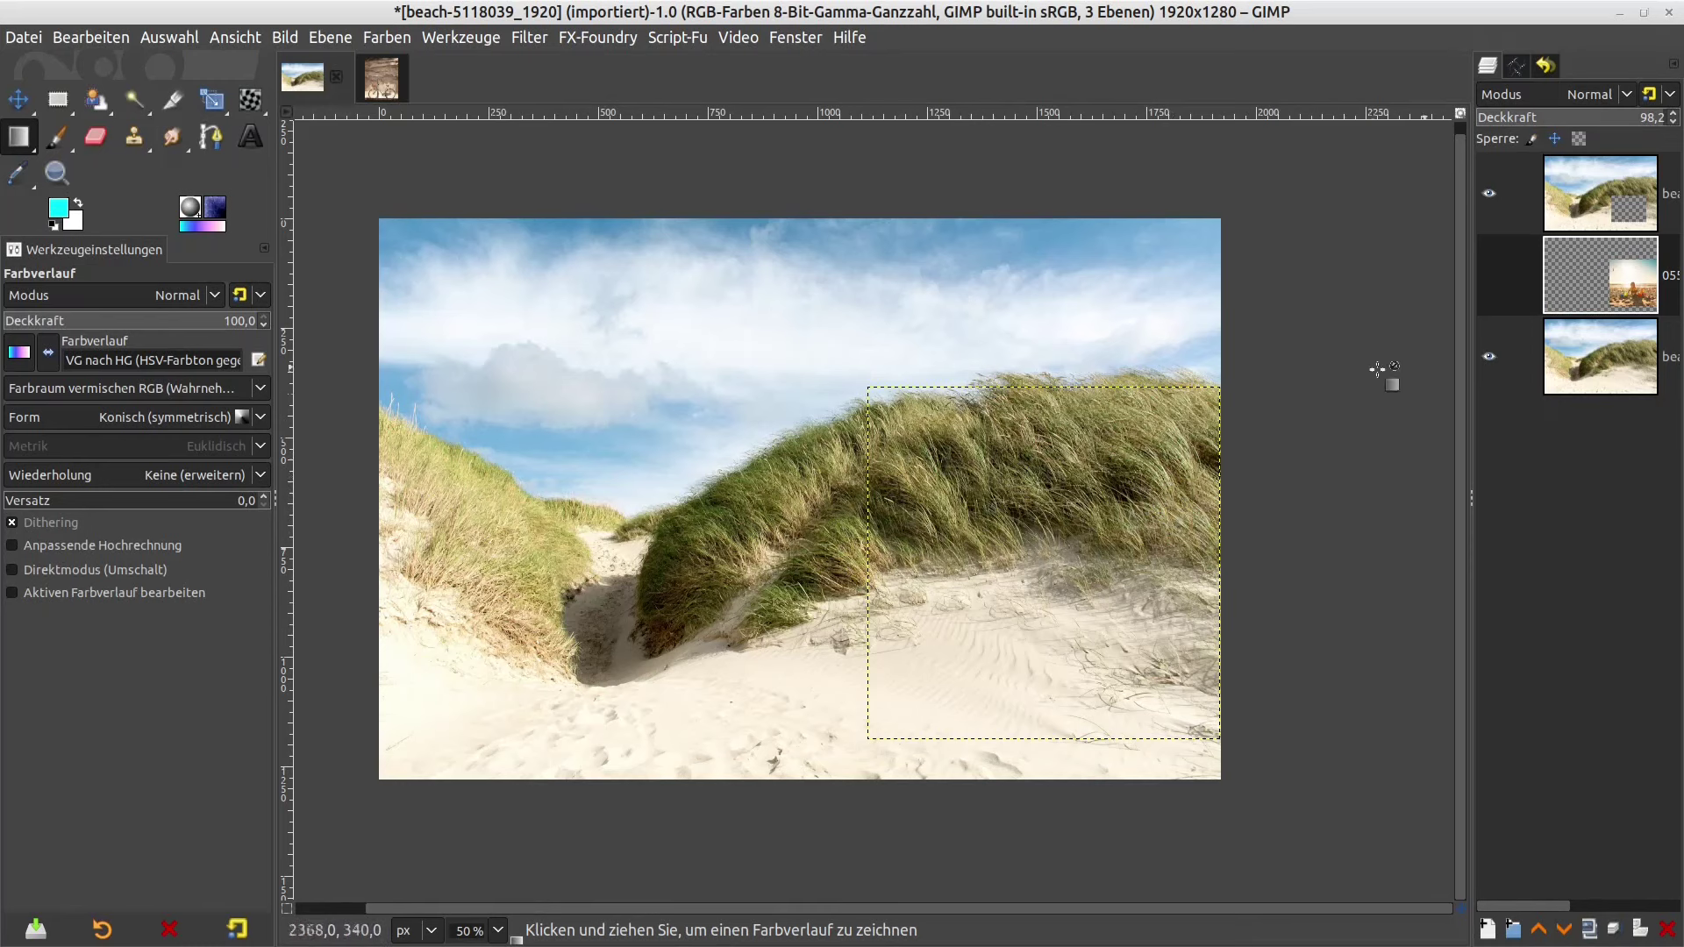
- Set layer visibility so only the holed top dune layer shows, and make it active
click(1488, 274)
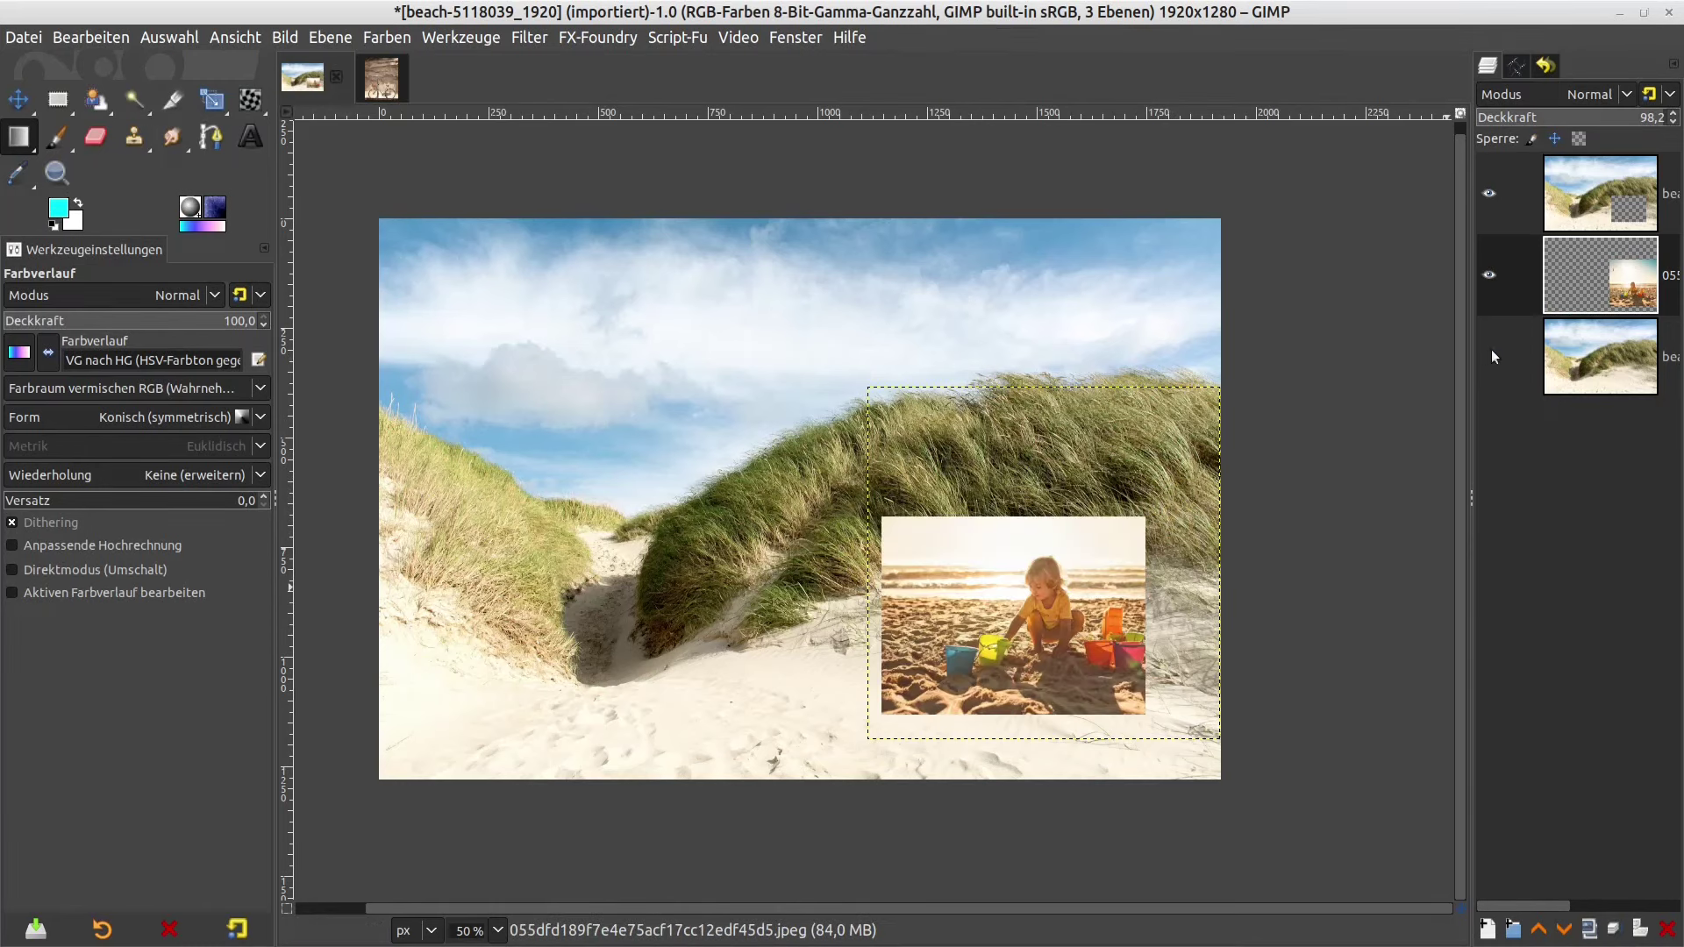
click(1488, 277)
click(1487, 355)
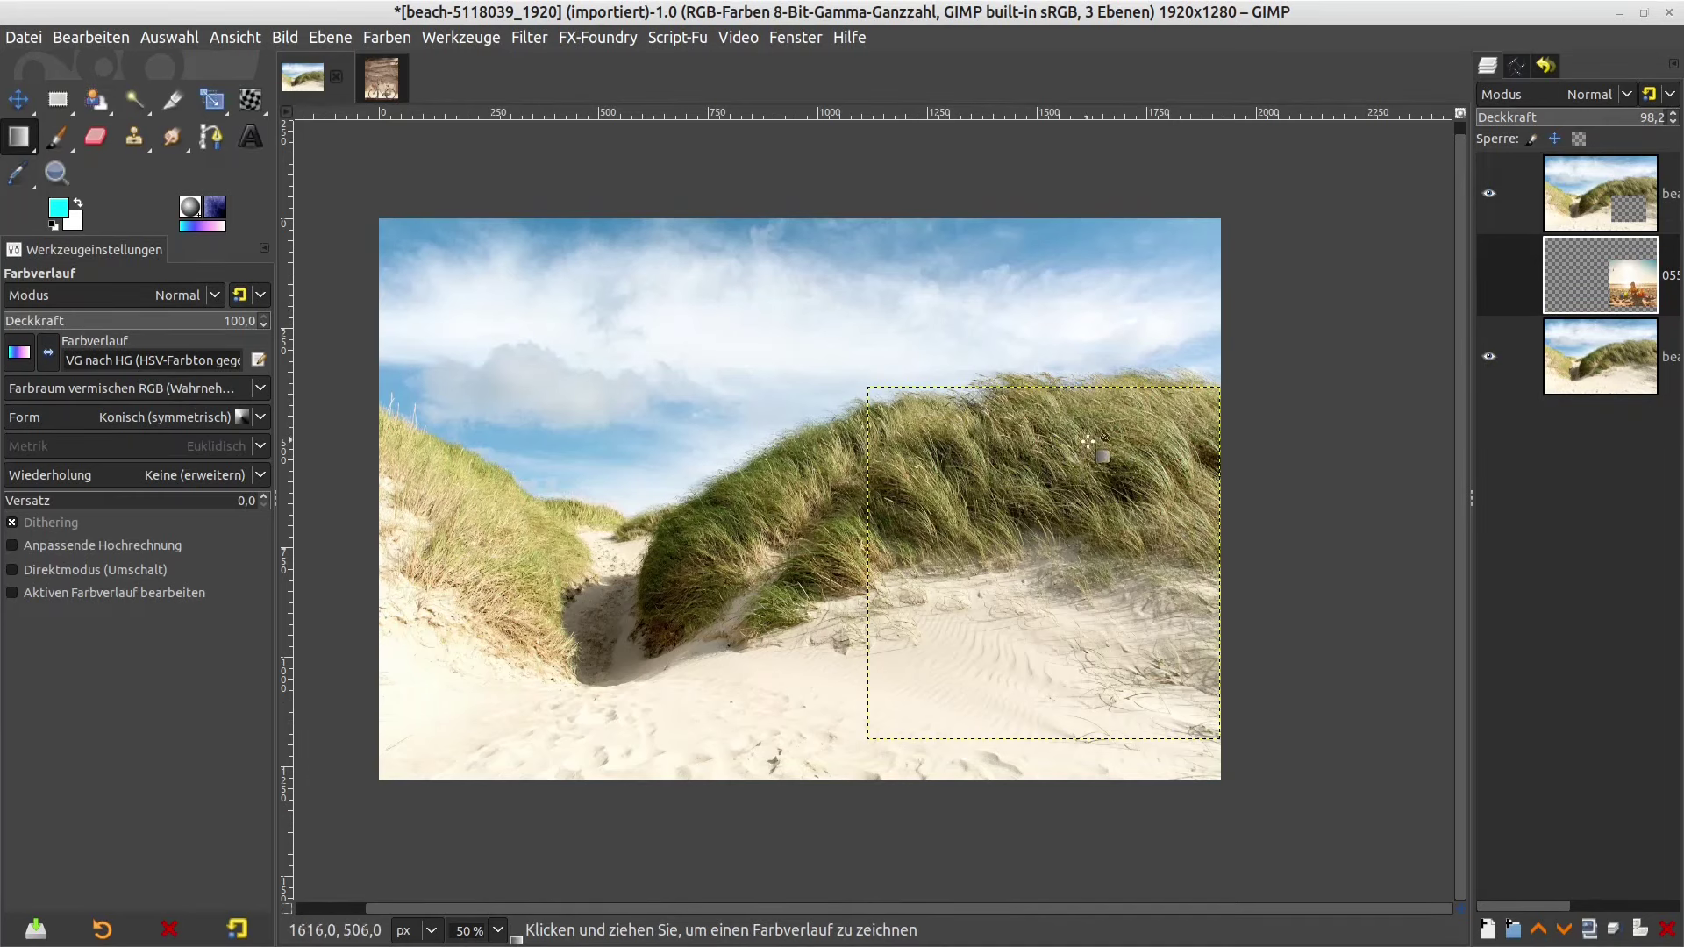
click(1490, 275)
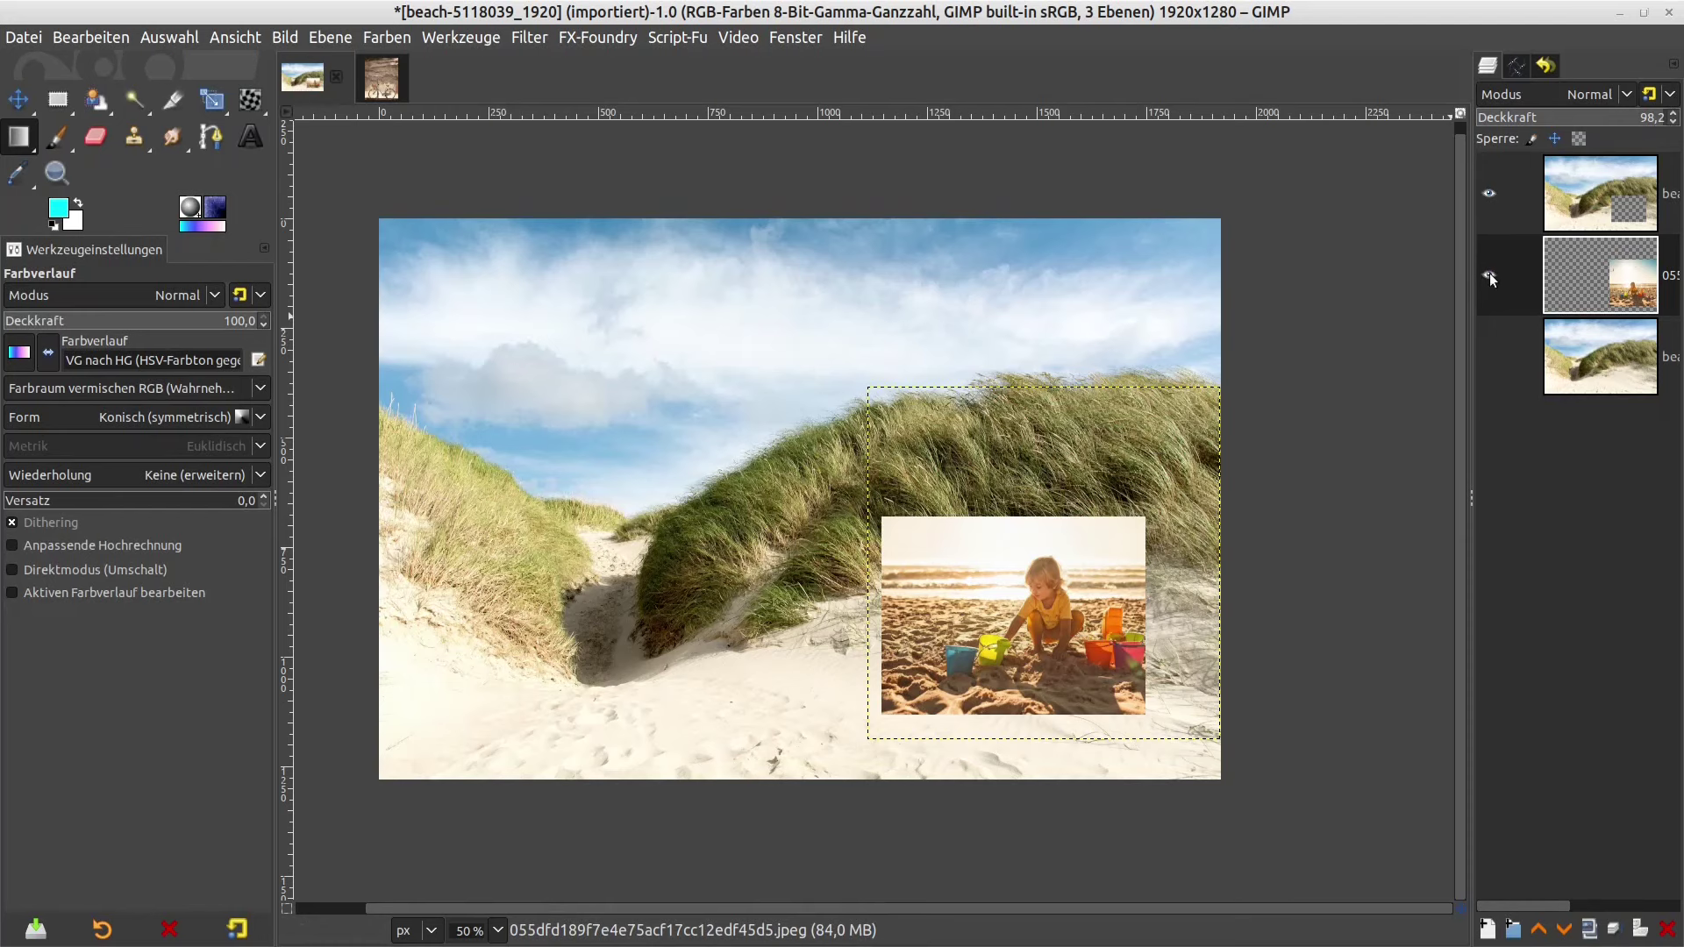
click(1490, 275)
click(1567, 187)
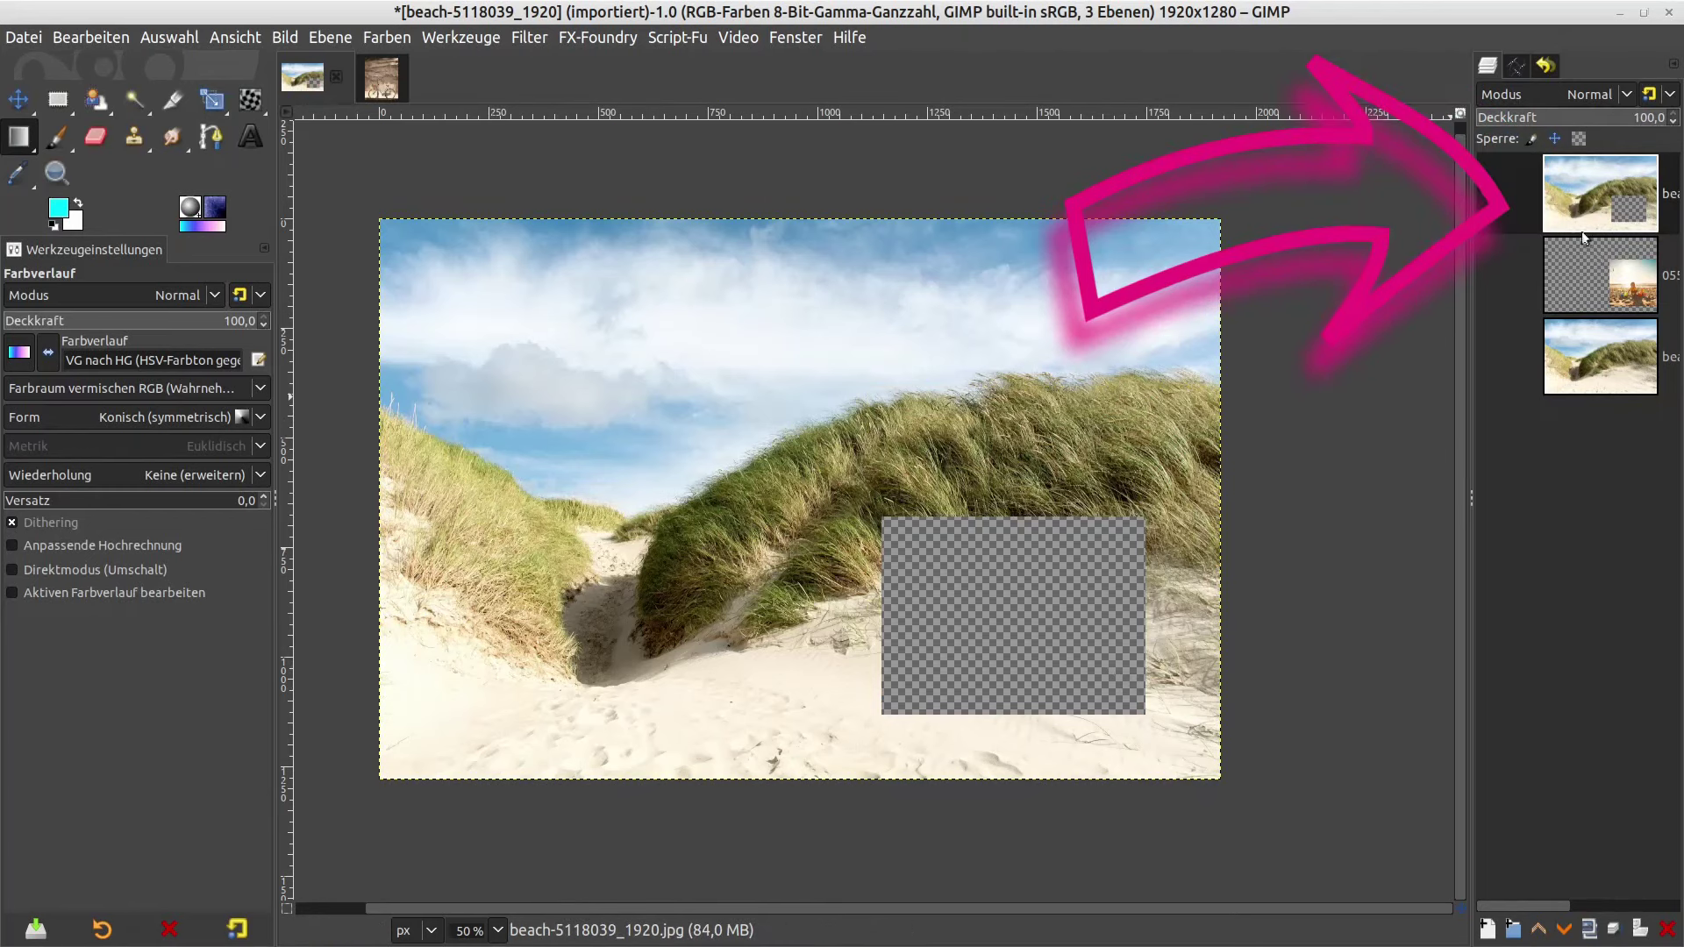
- Switch to the Fuzzy Select tool (U)
click(140, 102)
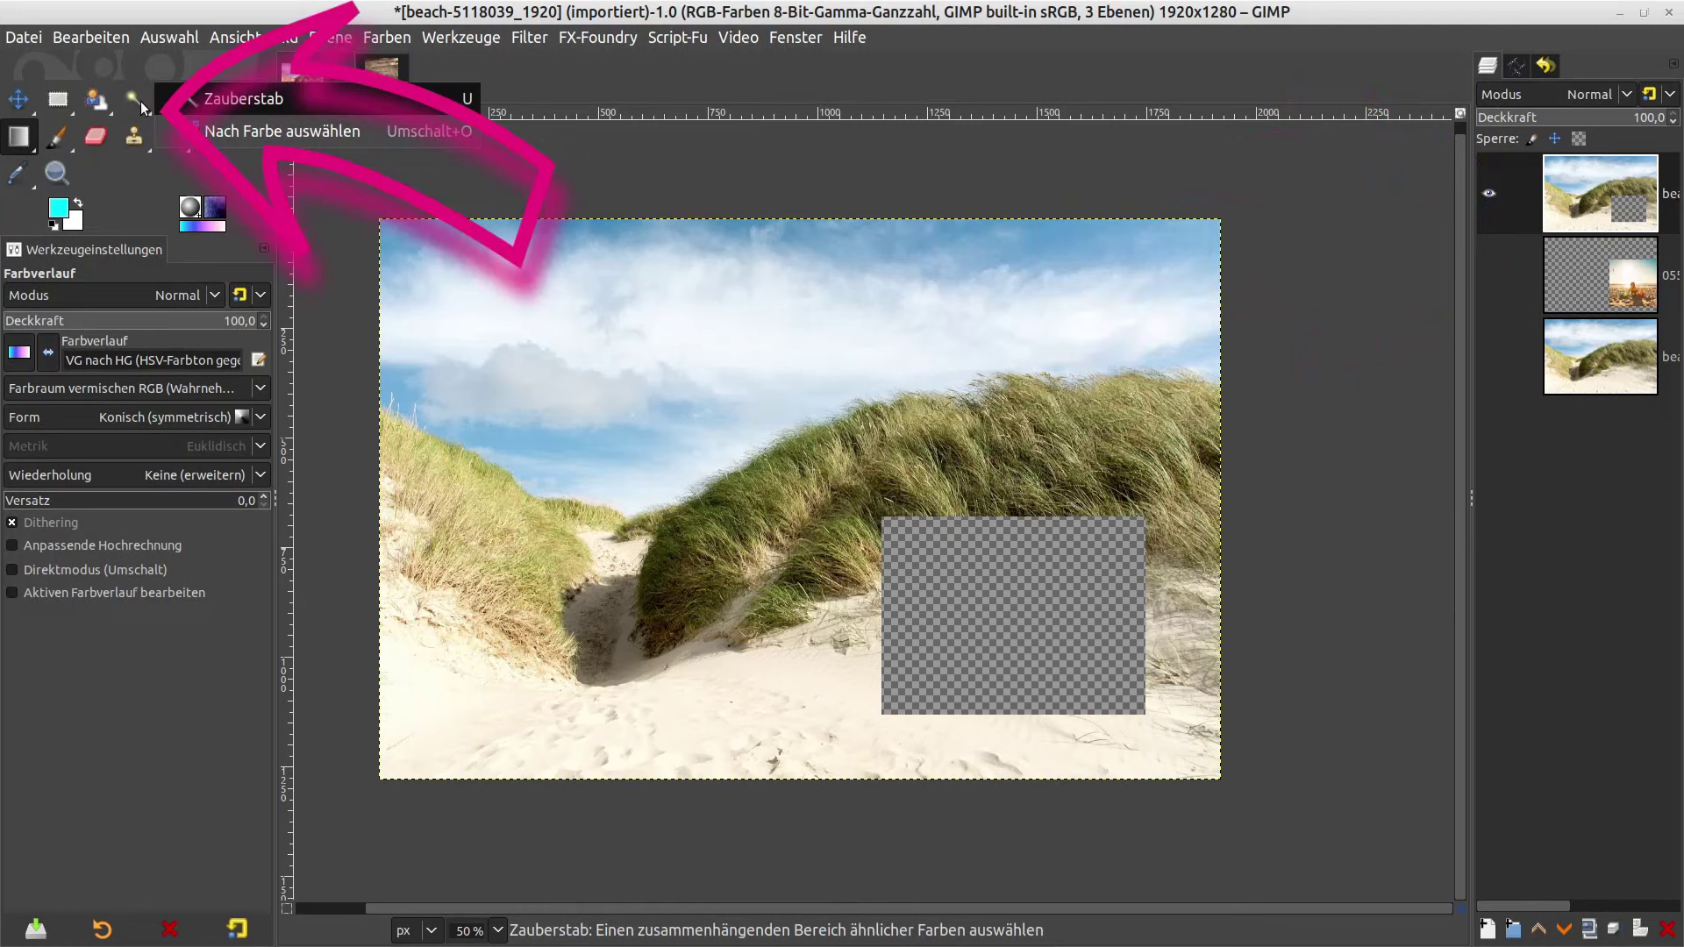
key(Escape)
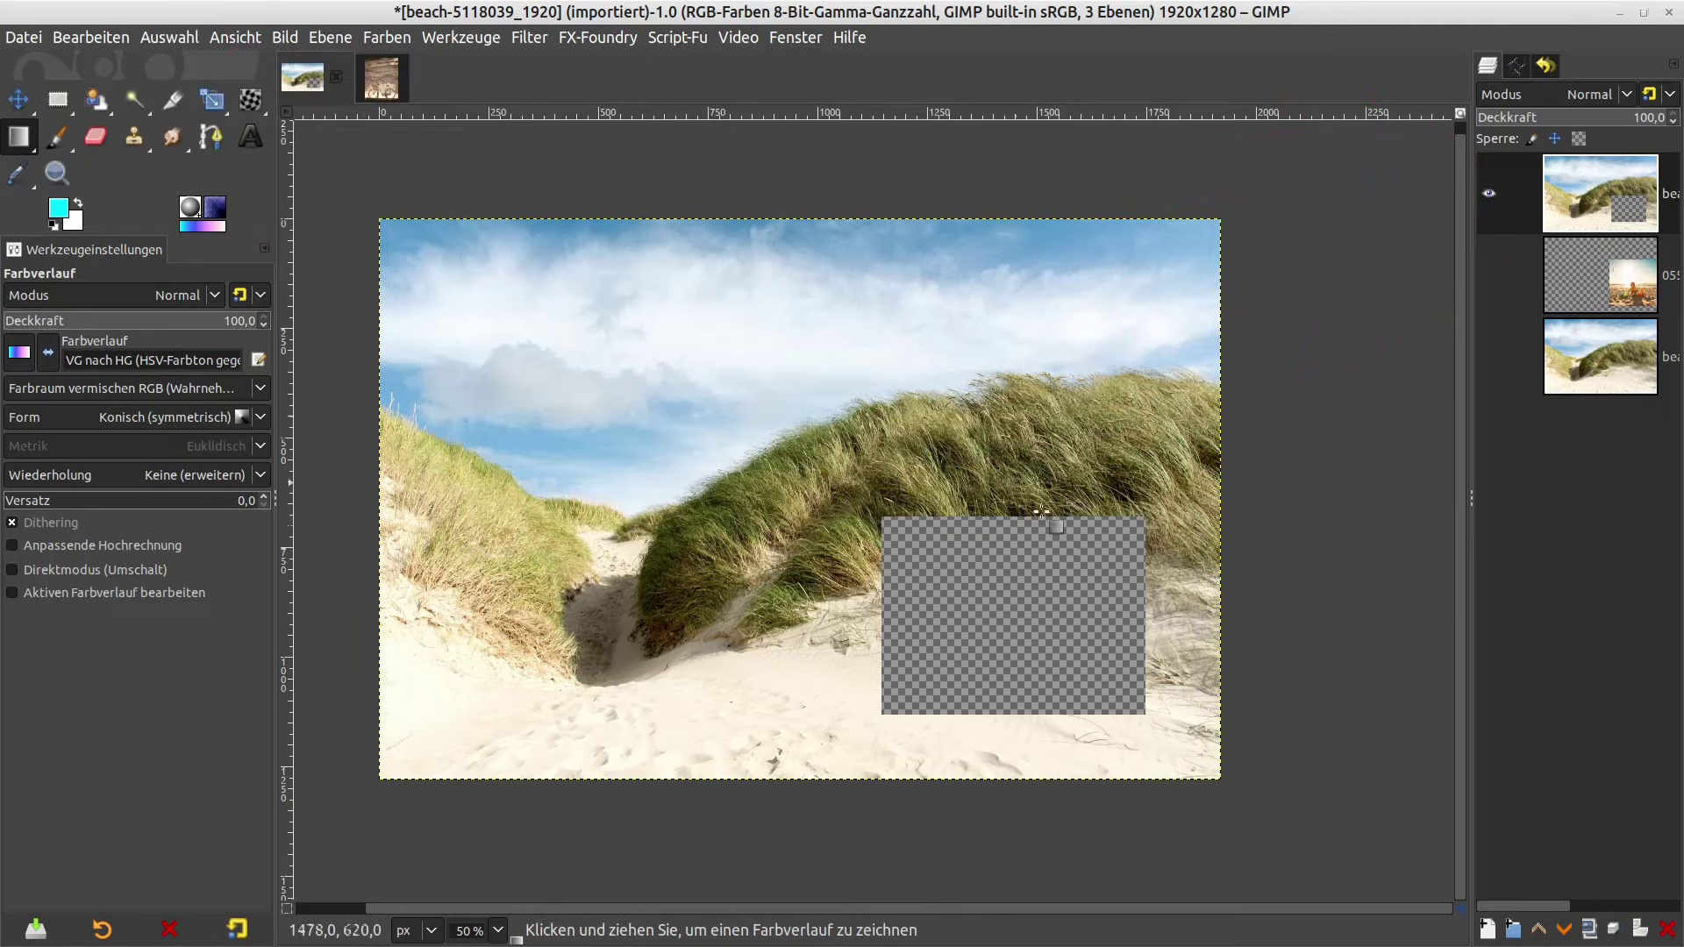
click(987, 609)
key(u)
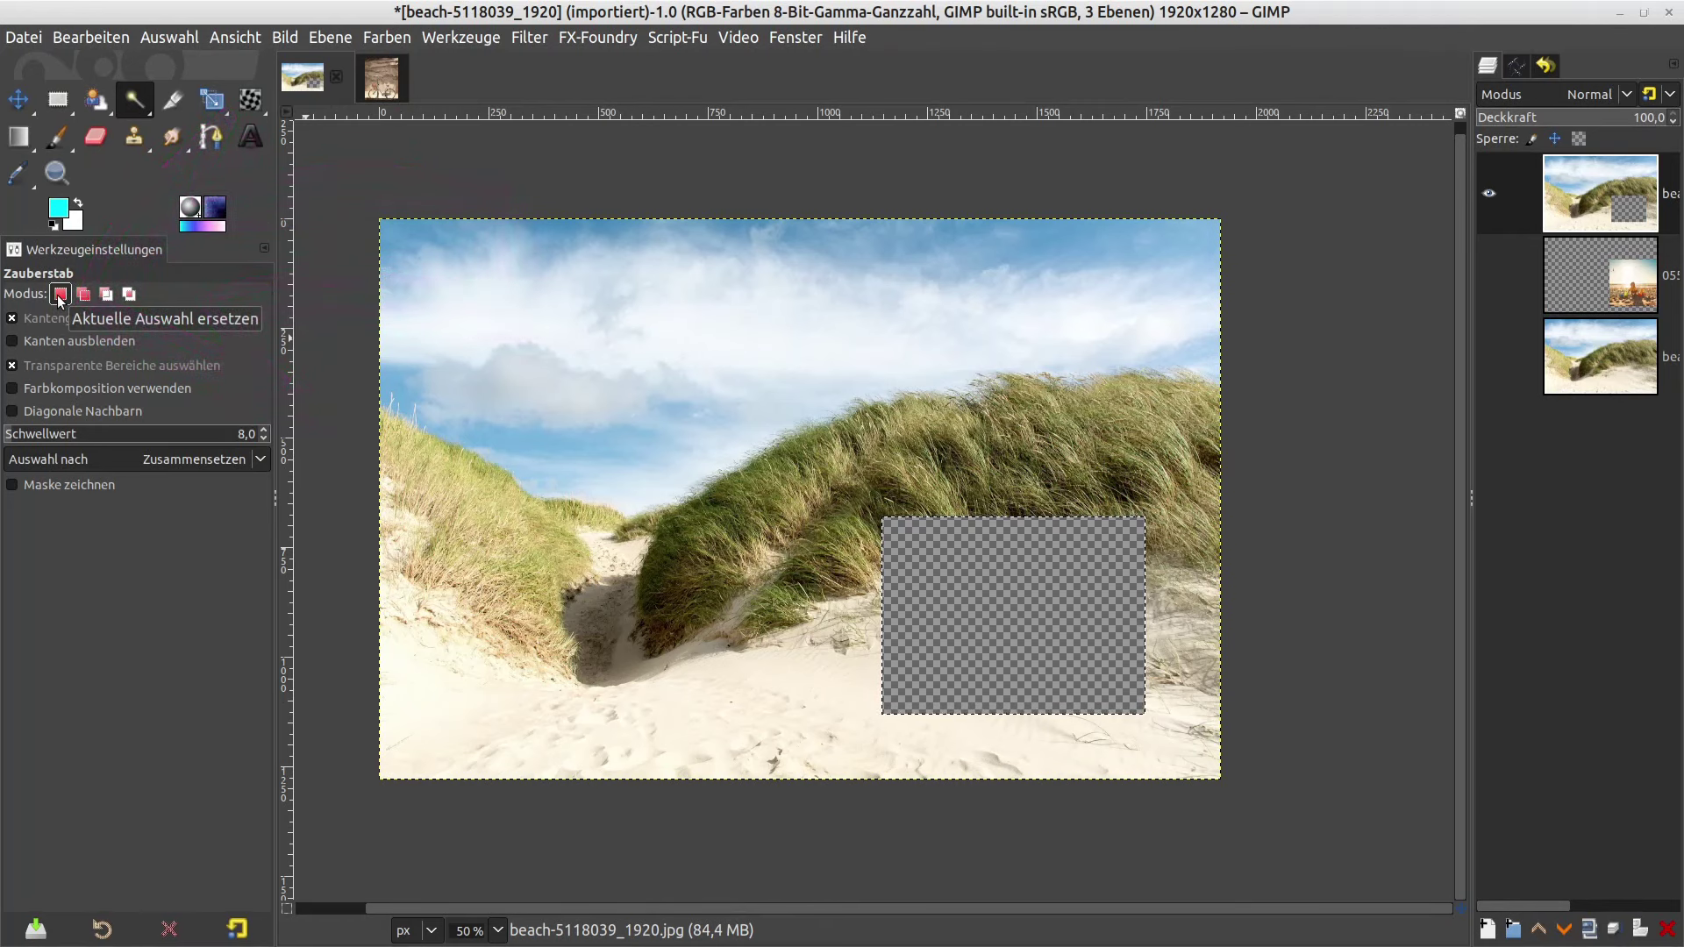
- Set the selection mode to Replace, briefly hiding and reshowing the top dune layer
click(104, 296)
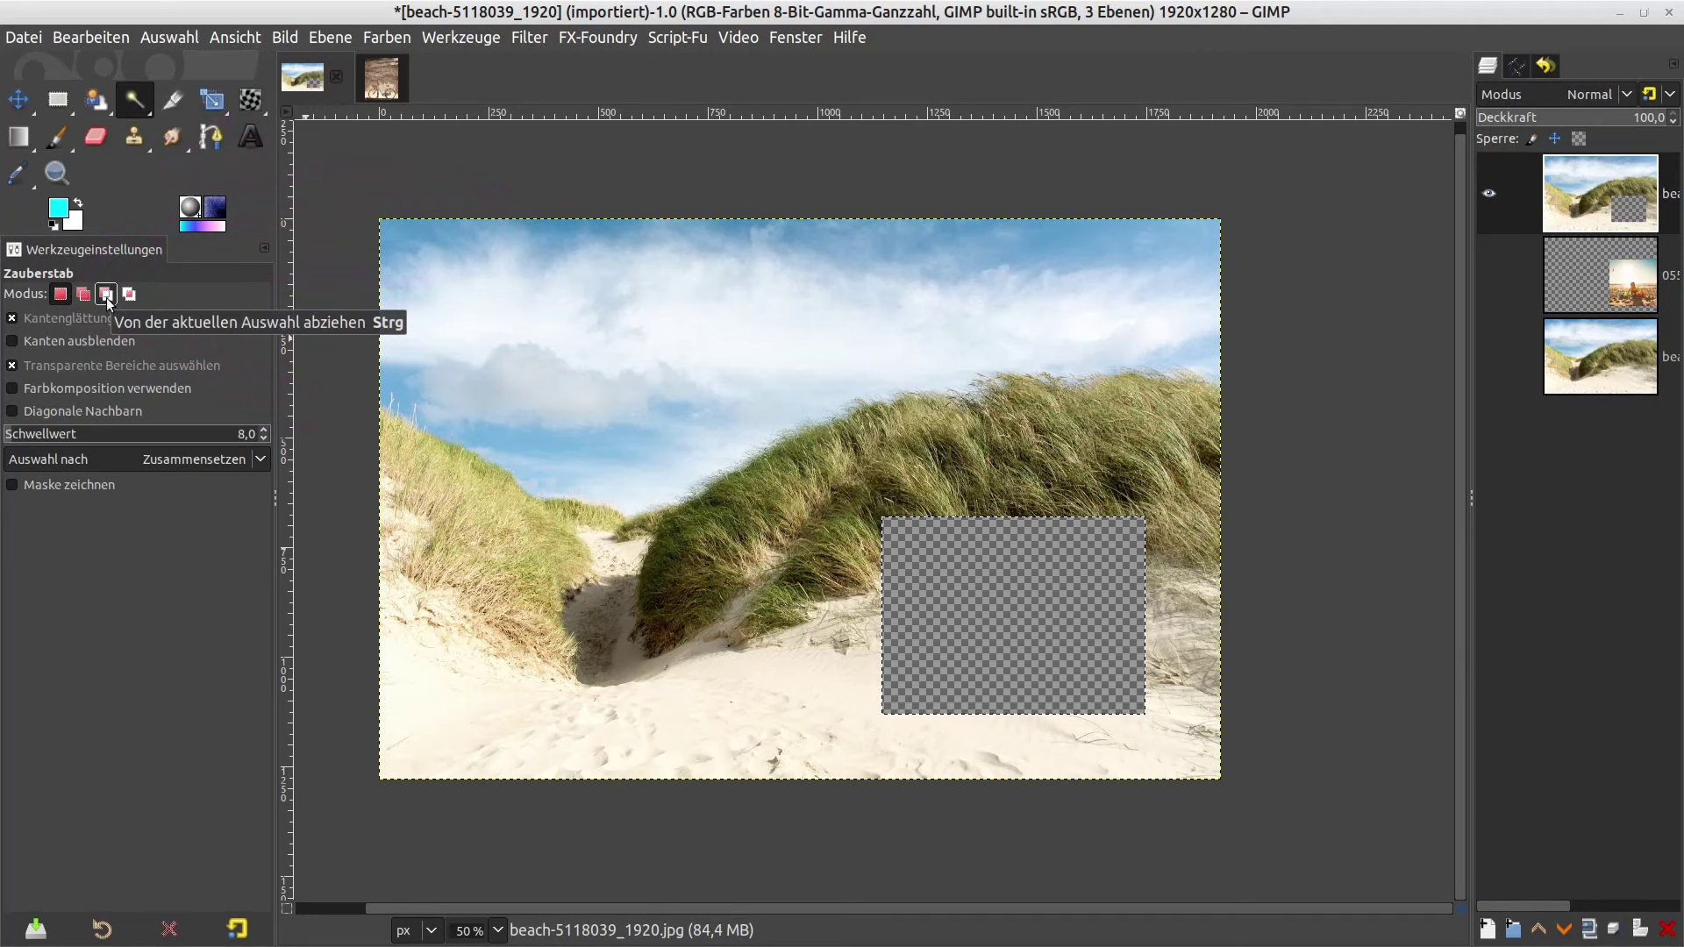
click(129, 296)
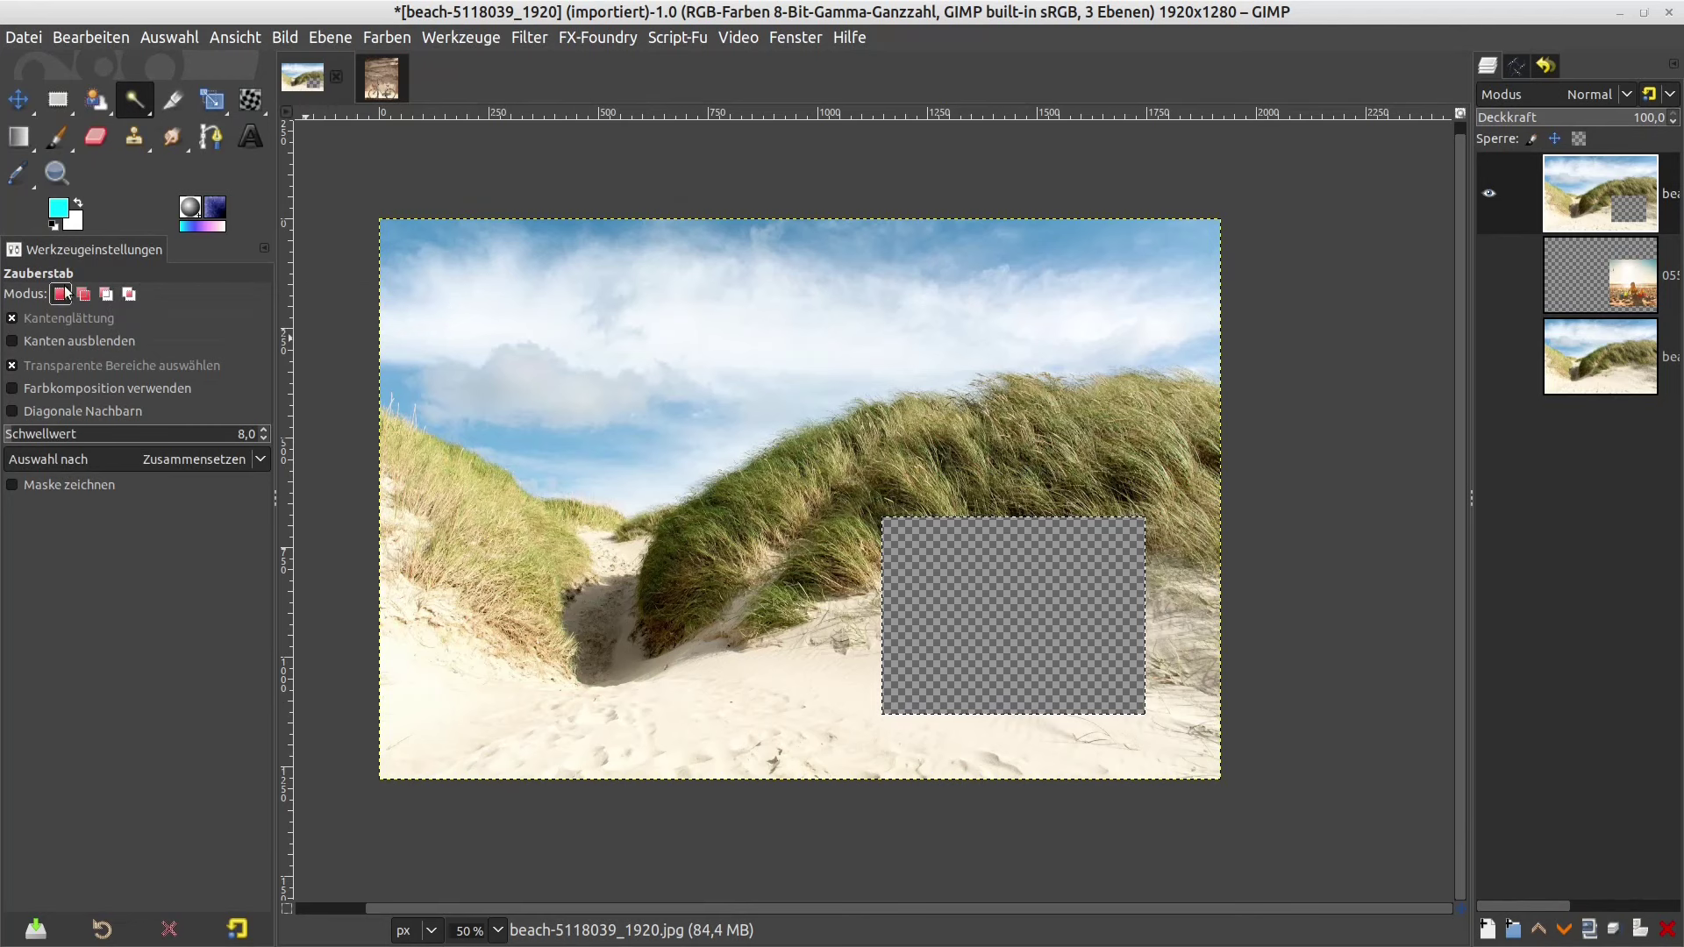
click(61, 296)
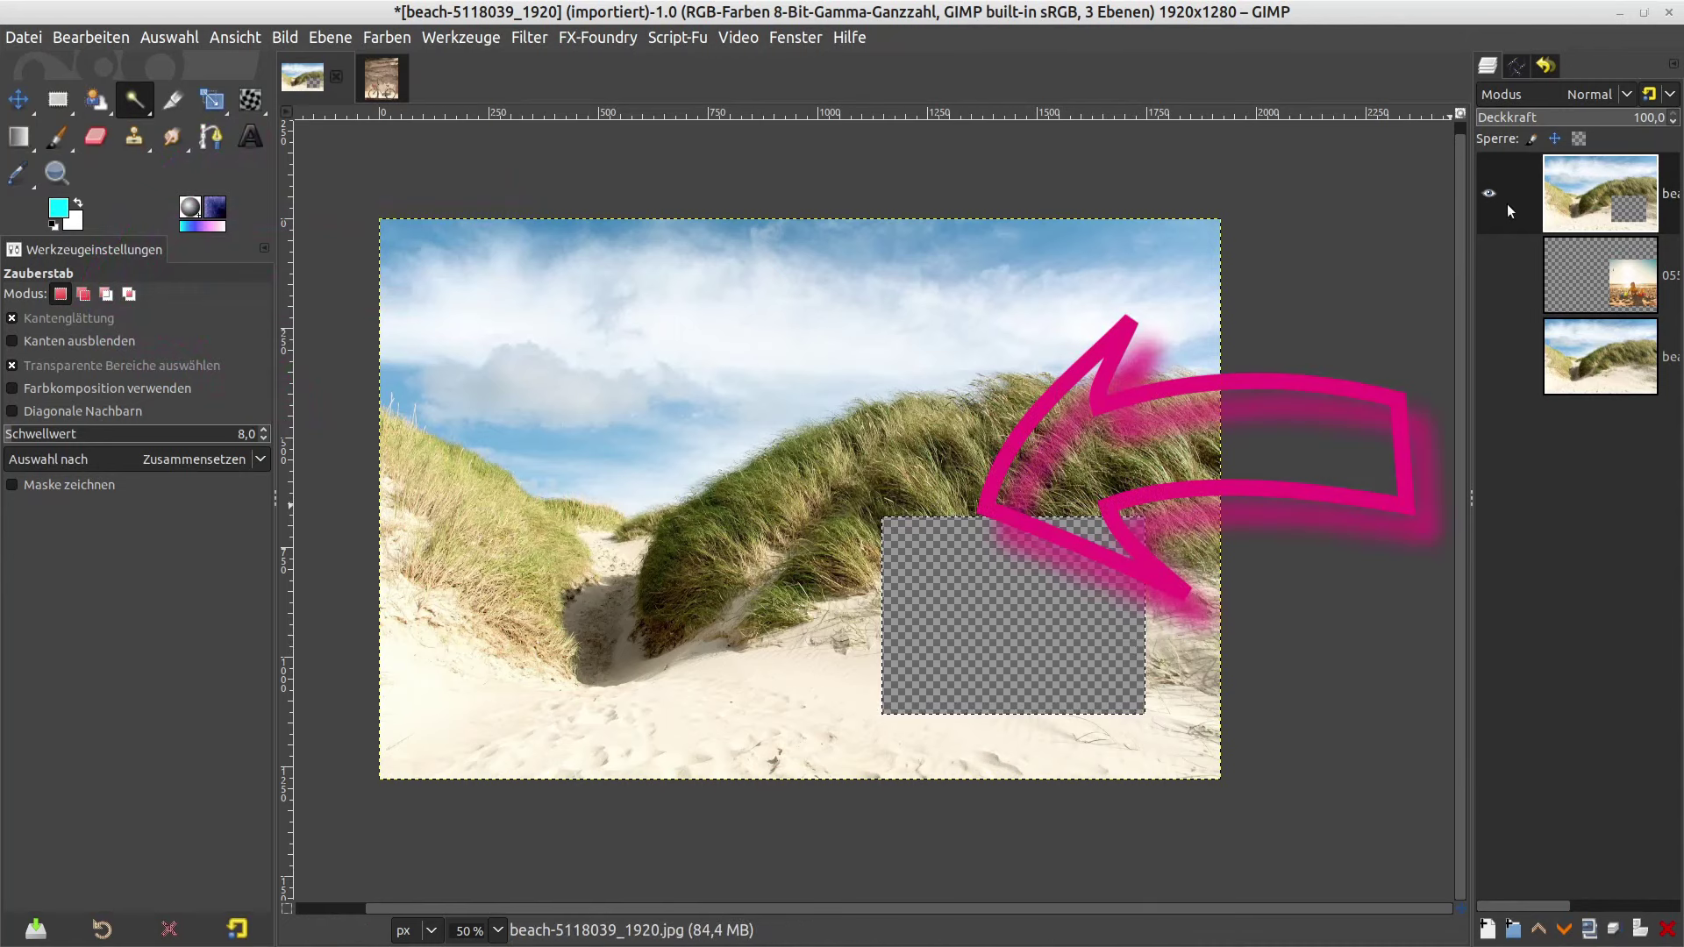
click(1489, 194)
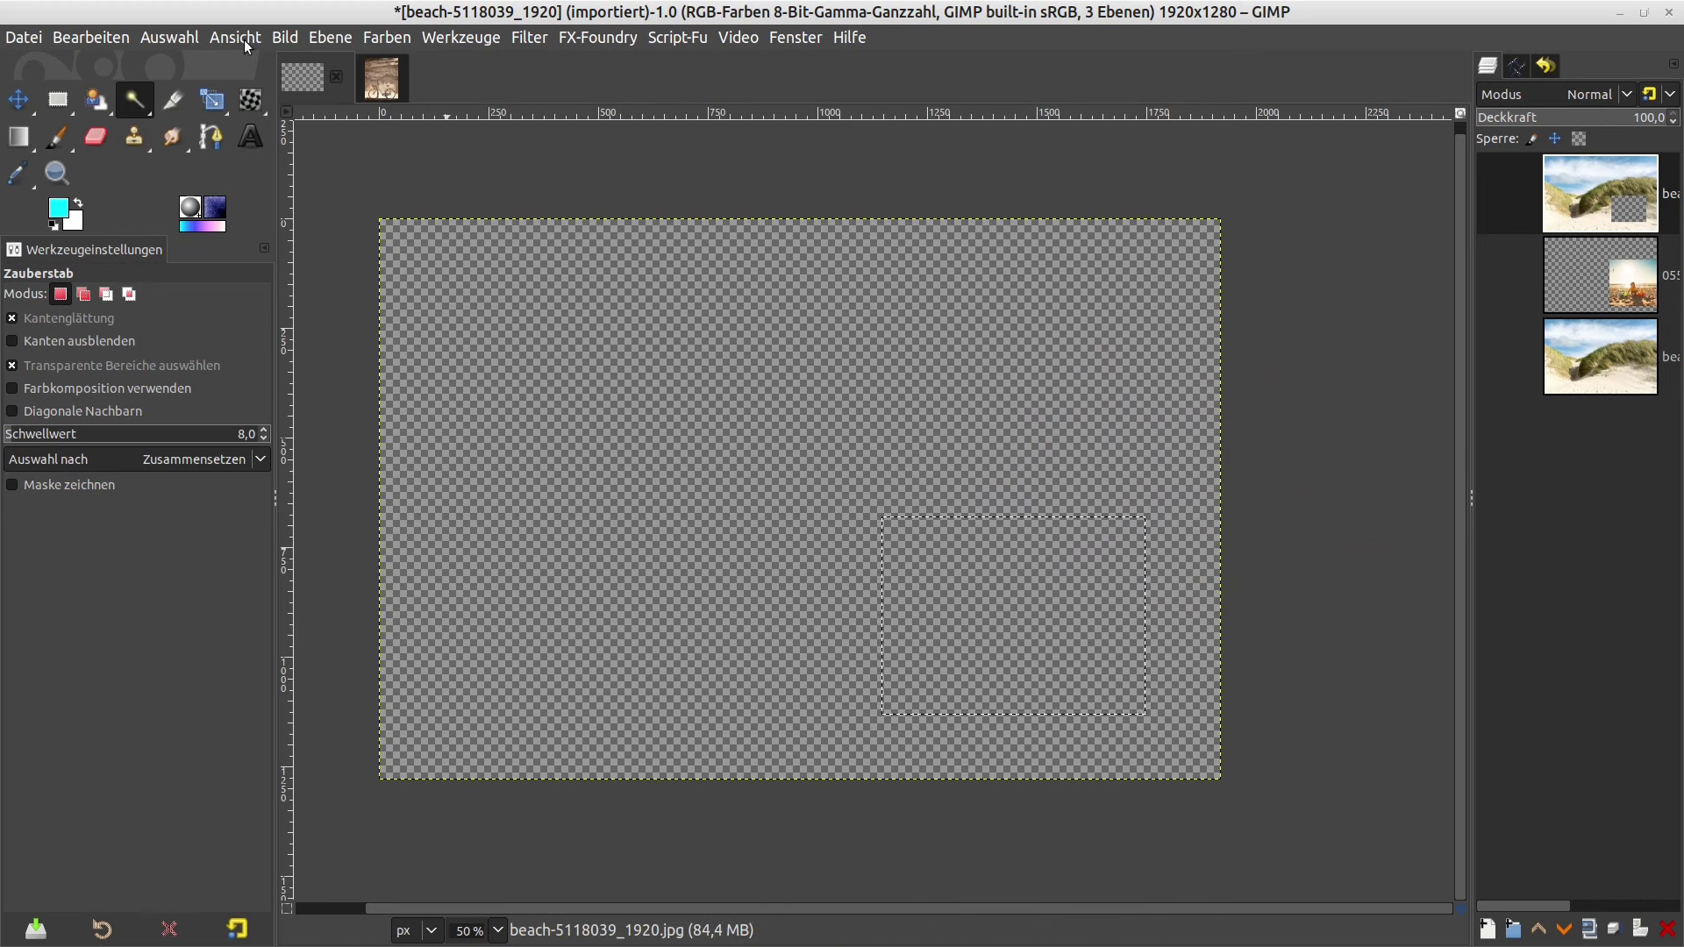
click(1492, 196)
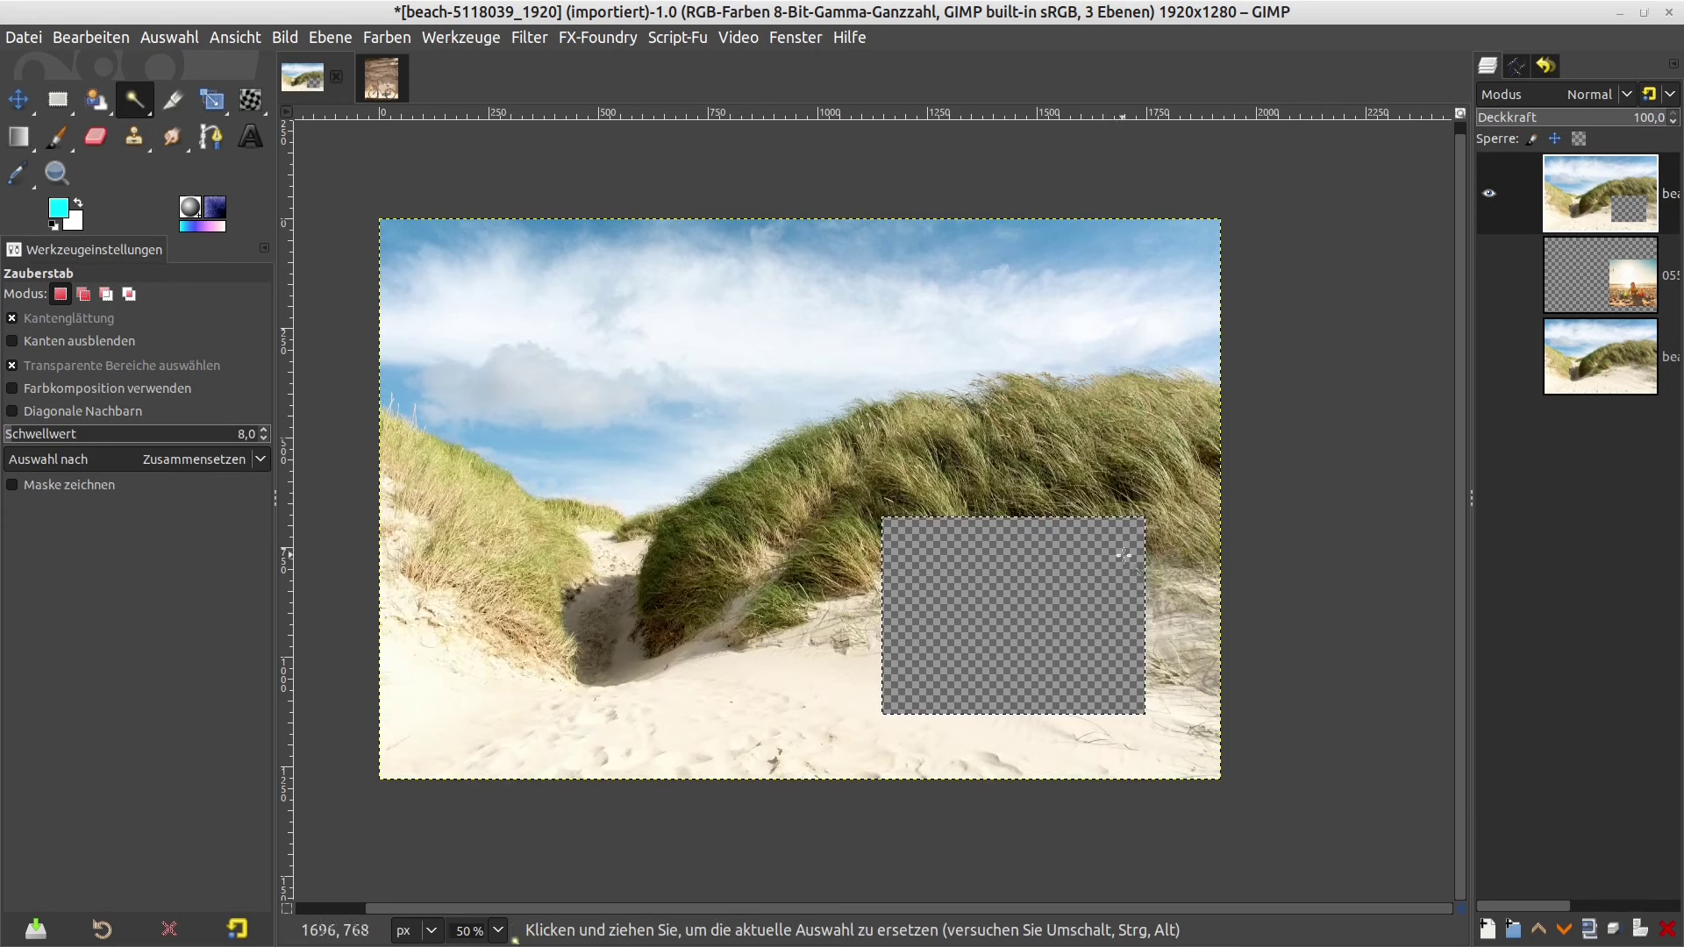
- Clear the selection and load the child-on-beach layer's alpha as a selection
click(169, 36)
click(180, 94)
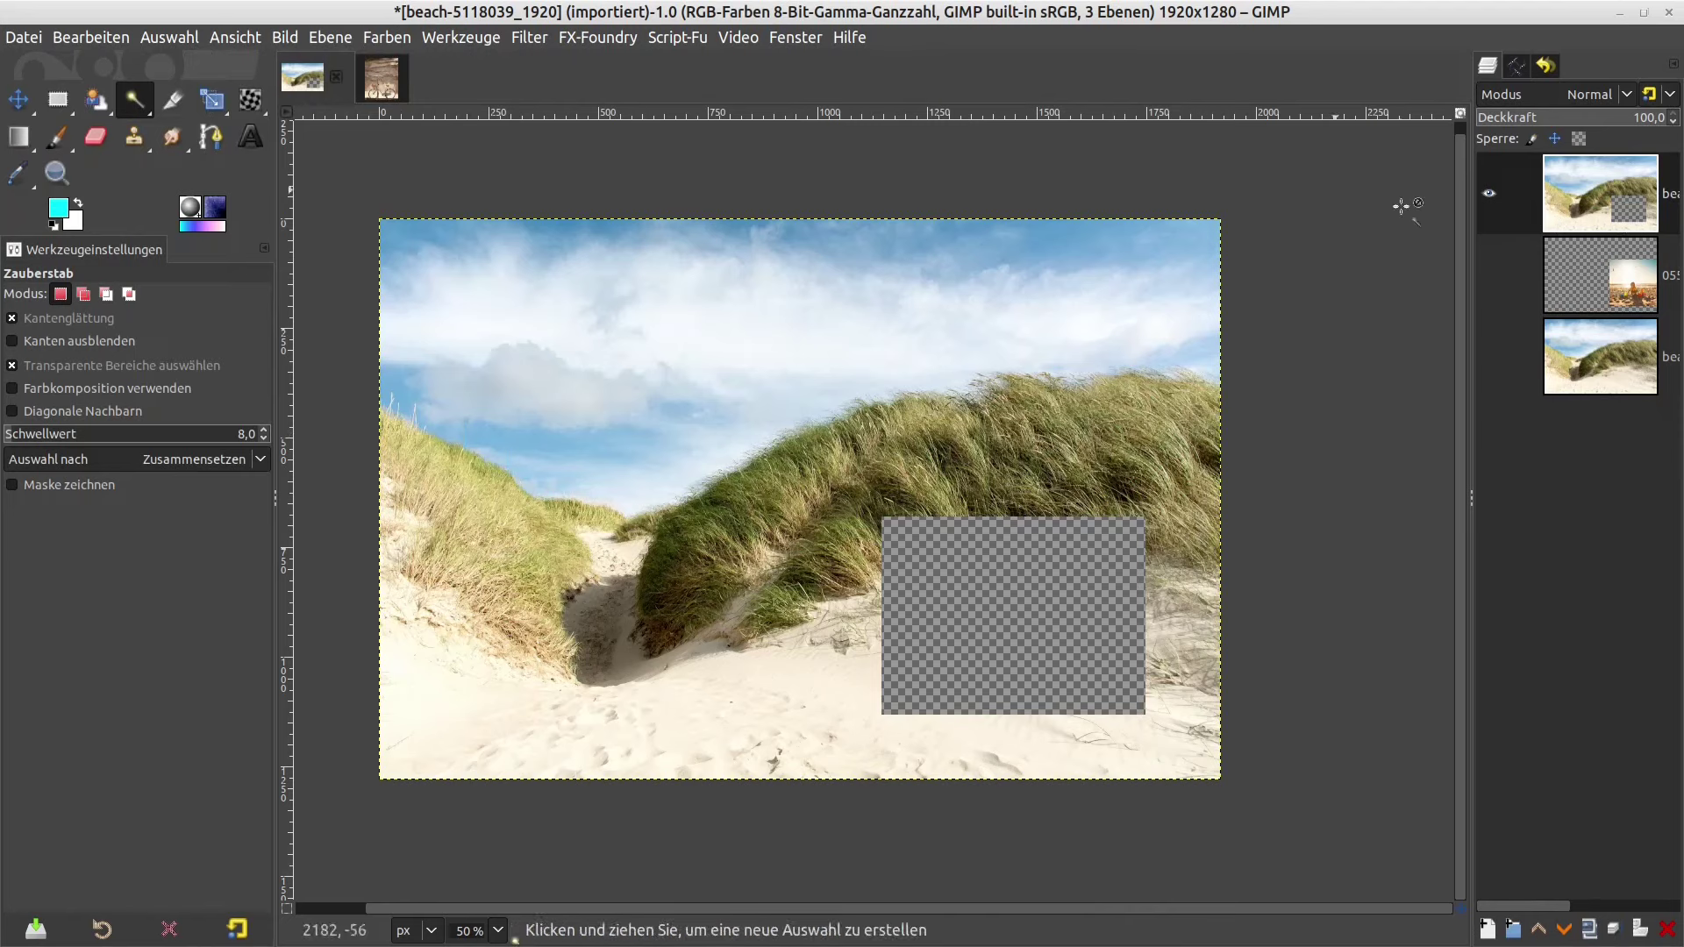
click(1489, 195)
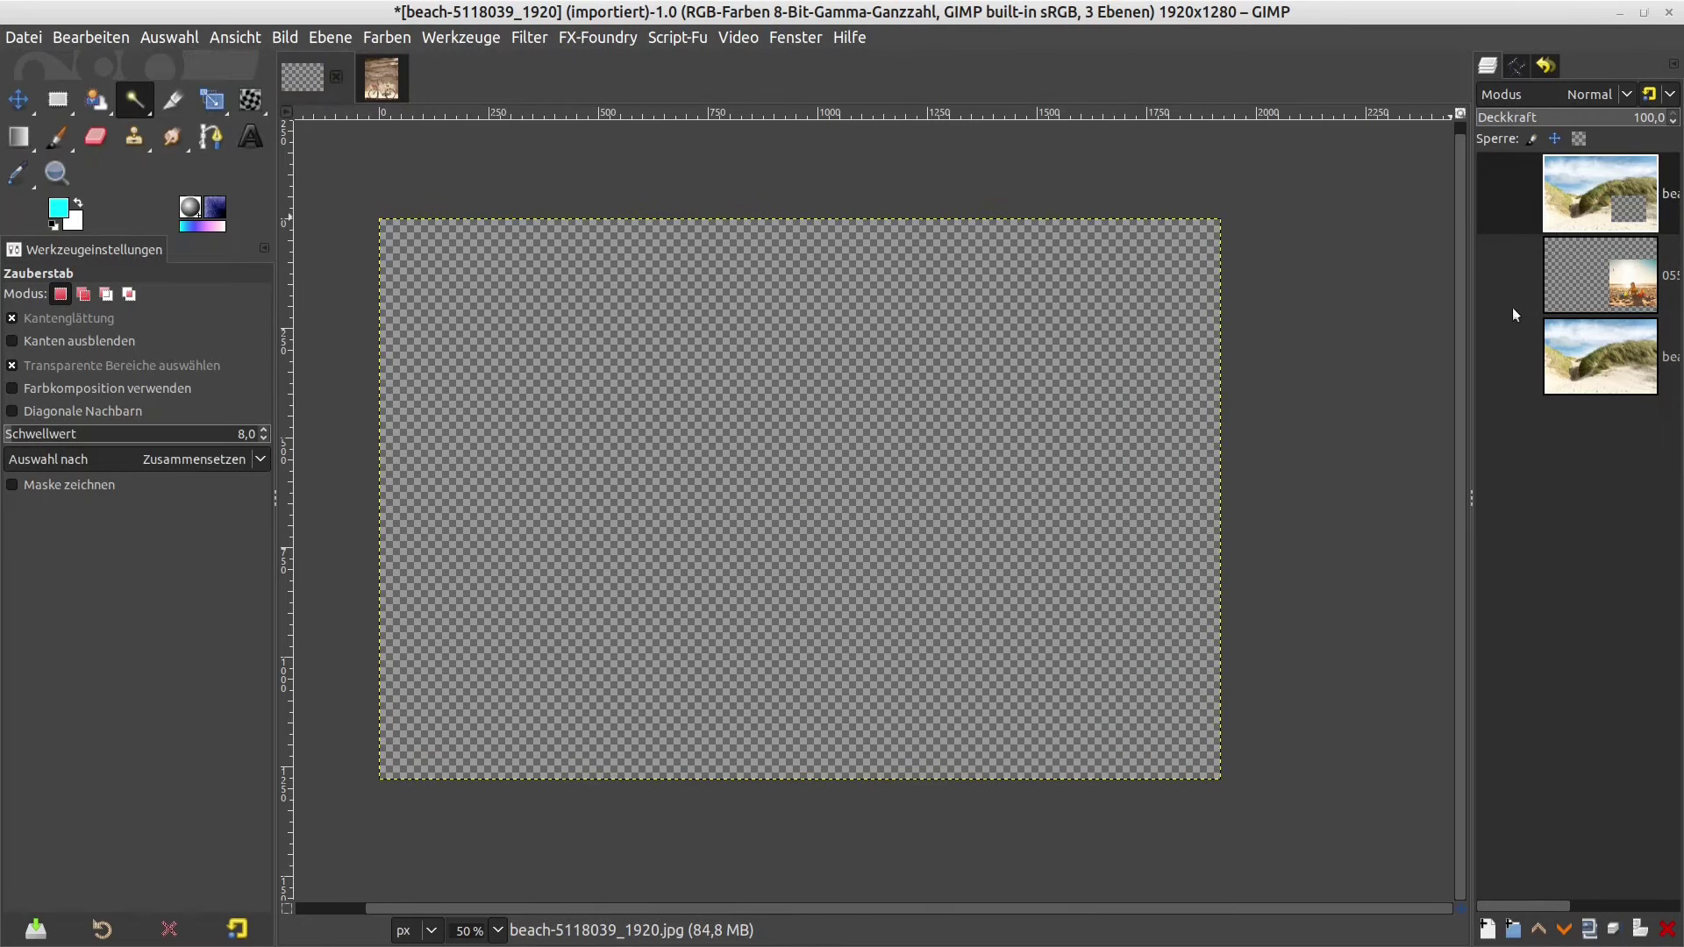
click(1489, 276)
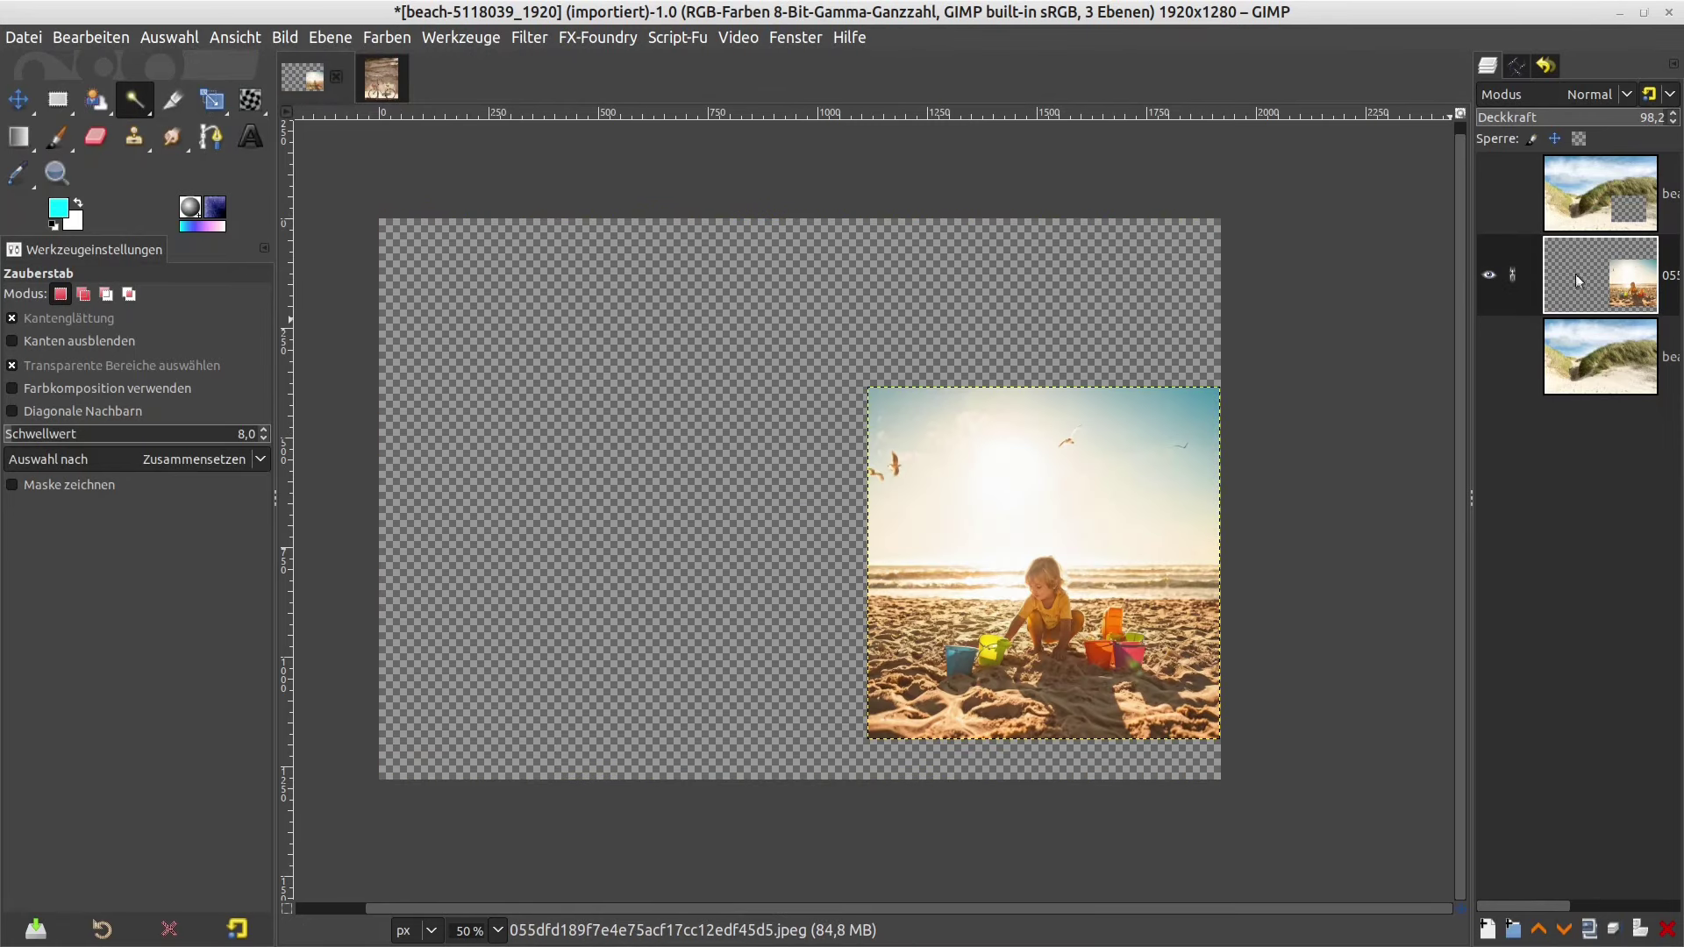
click(1479, 195)
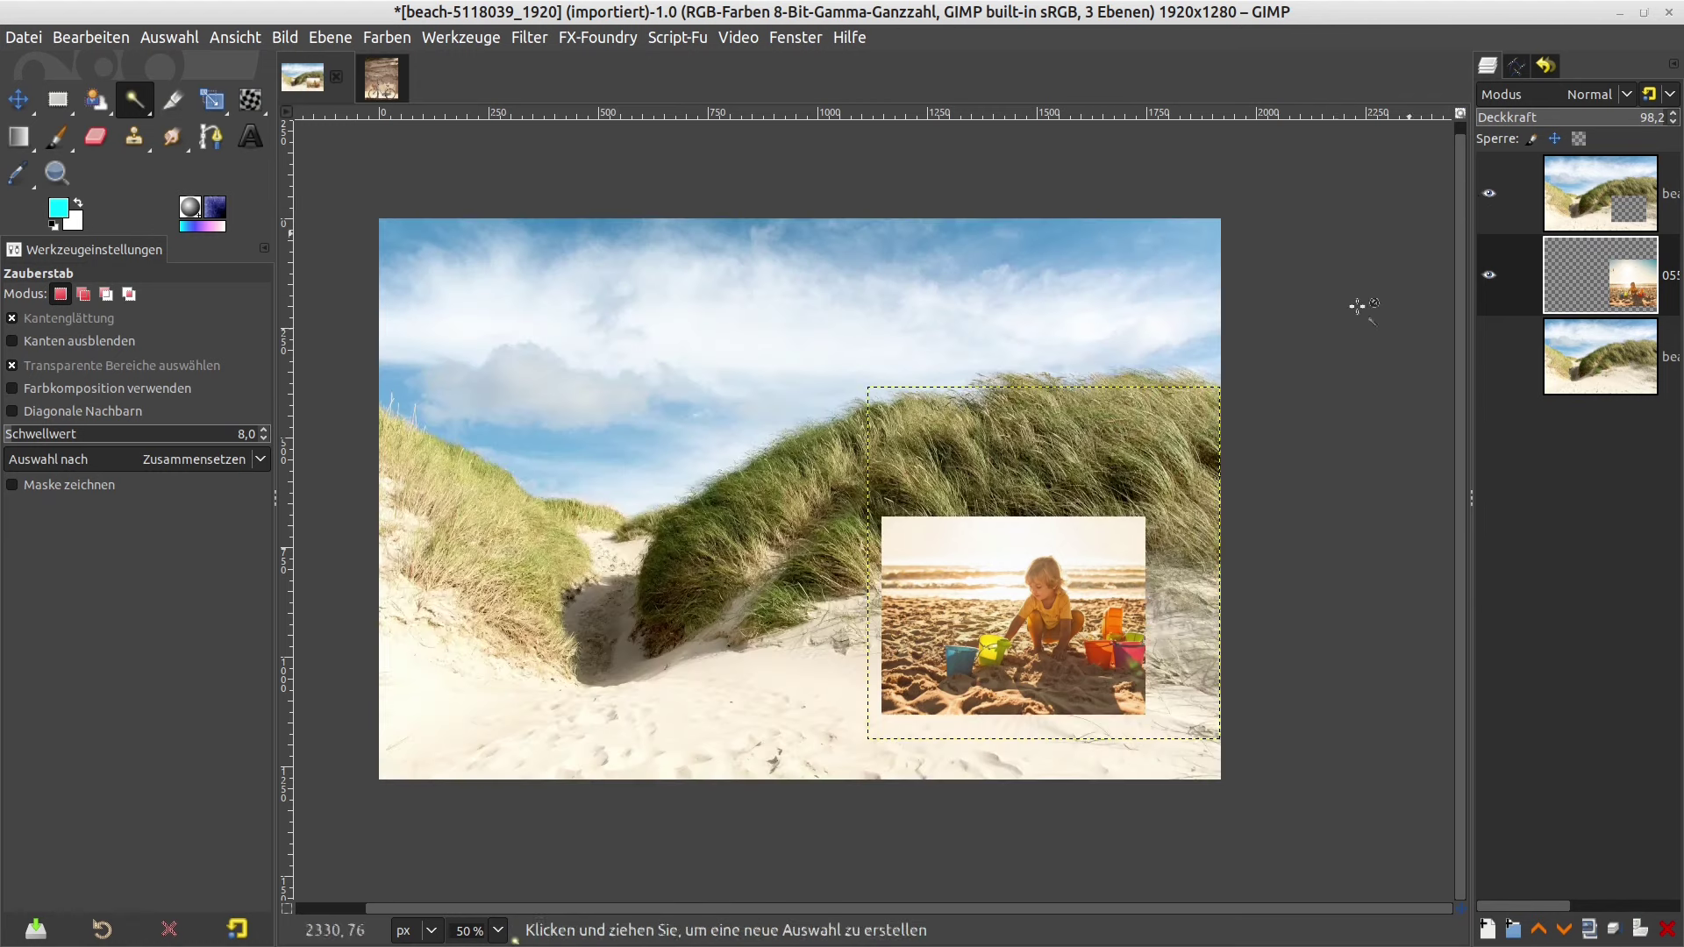
right_click(1601, 273)
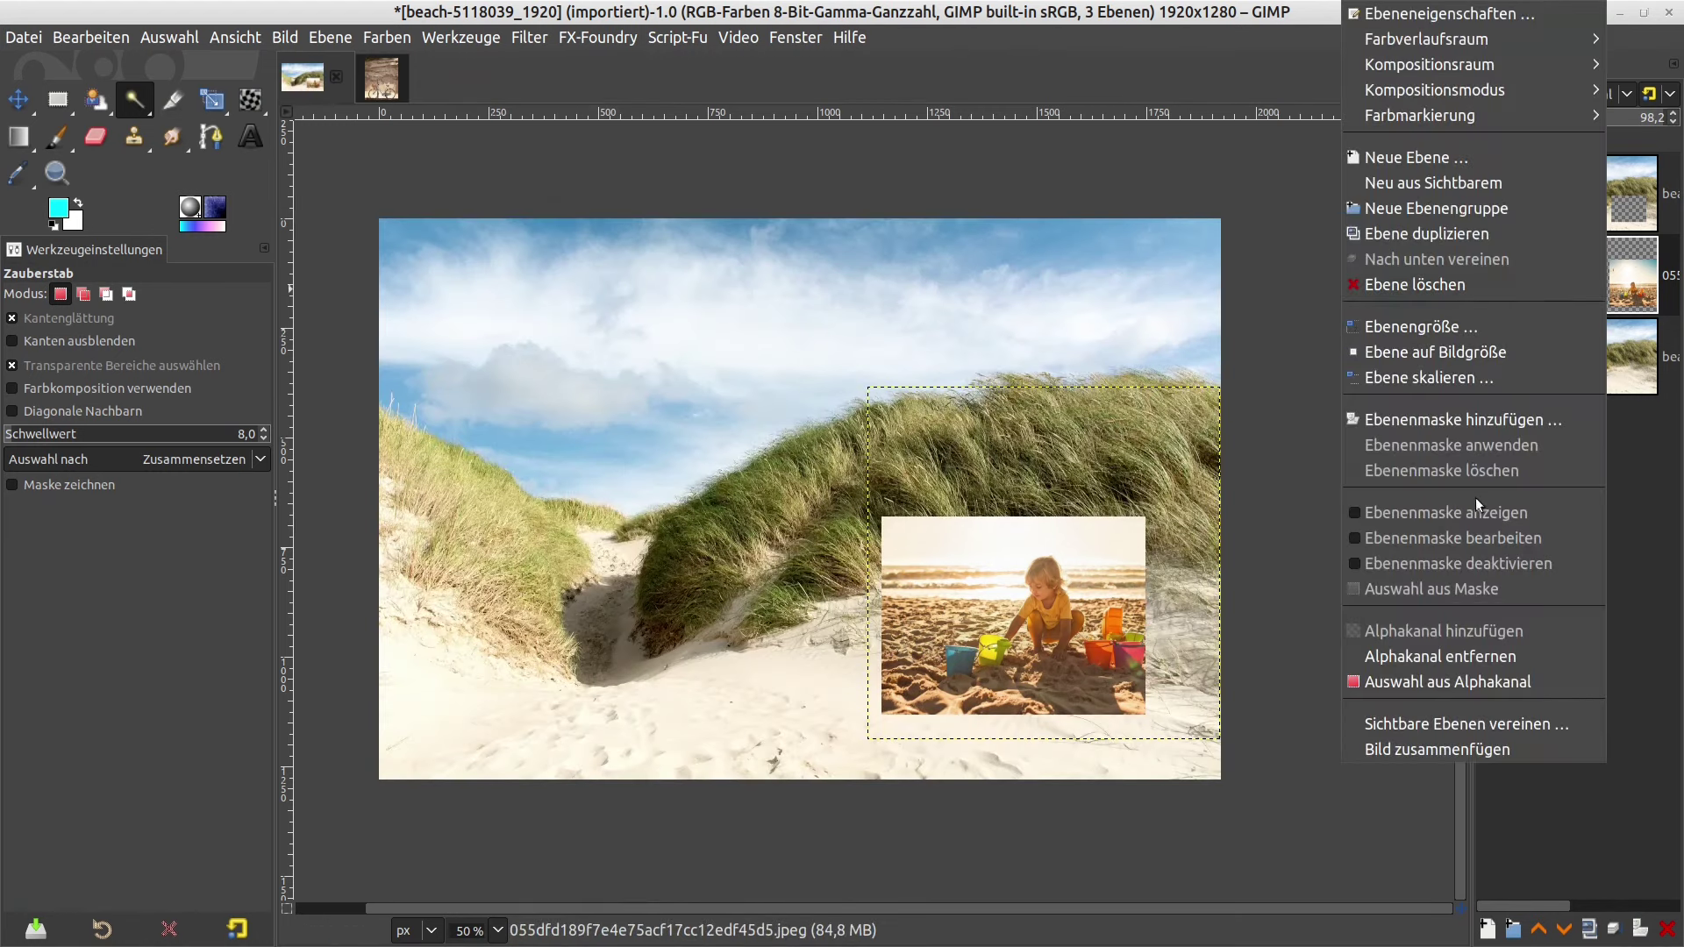
click(1466, 681)
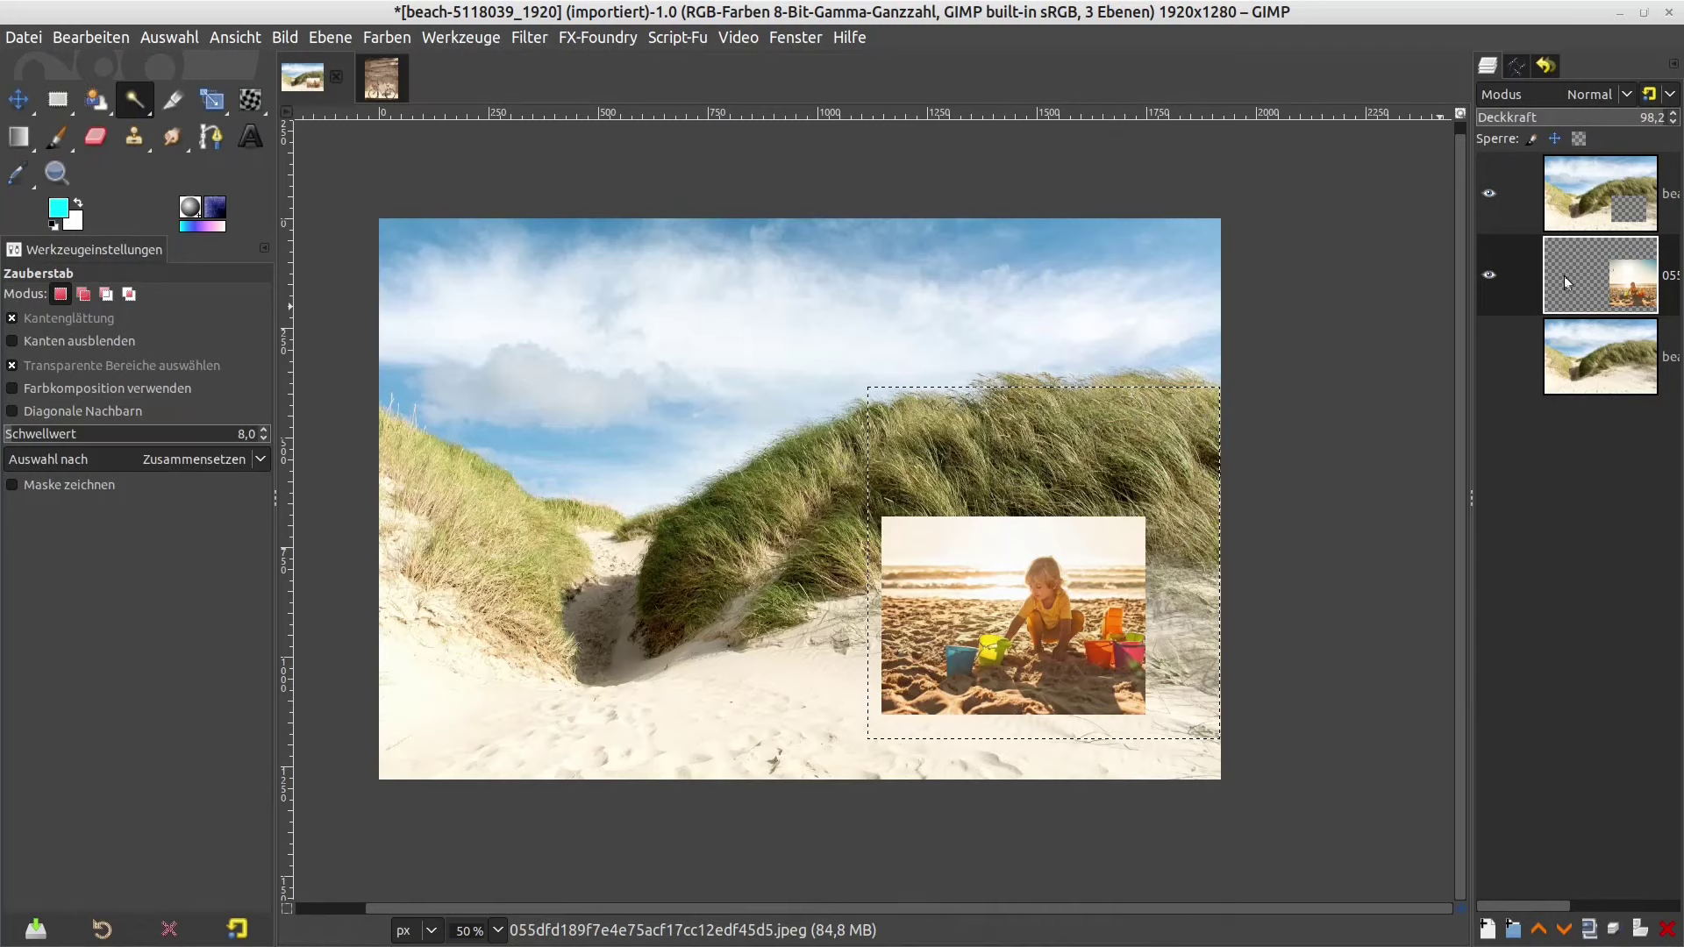
- Hide the child layer, activate the top dune layer and fuzzy-select the transparent hole
click(1488, 194)
click(1488, 194)
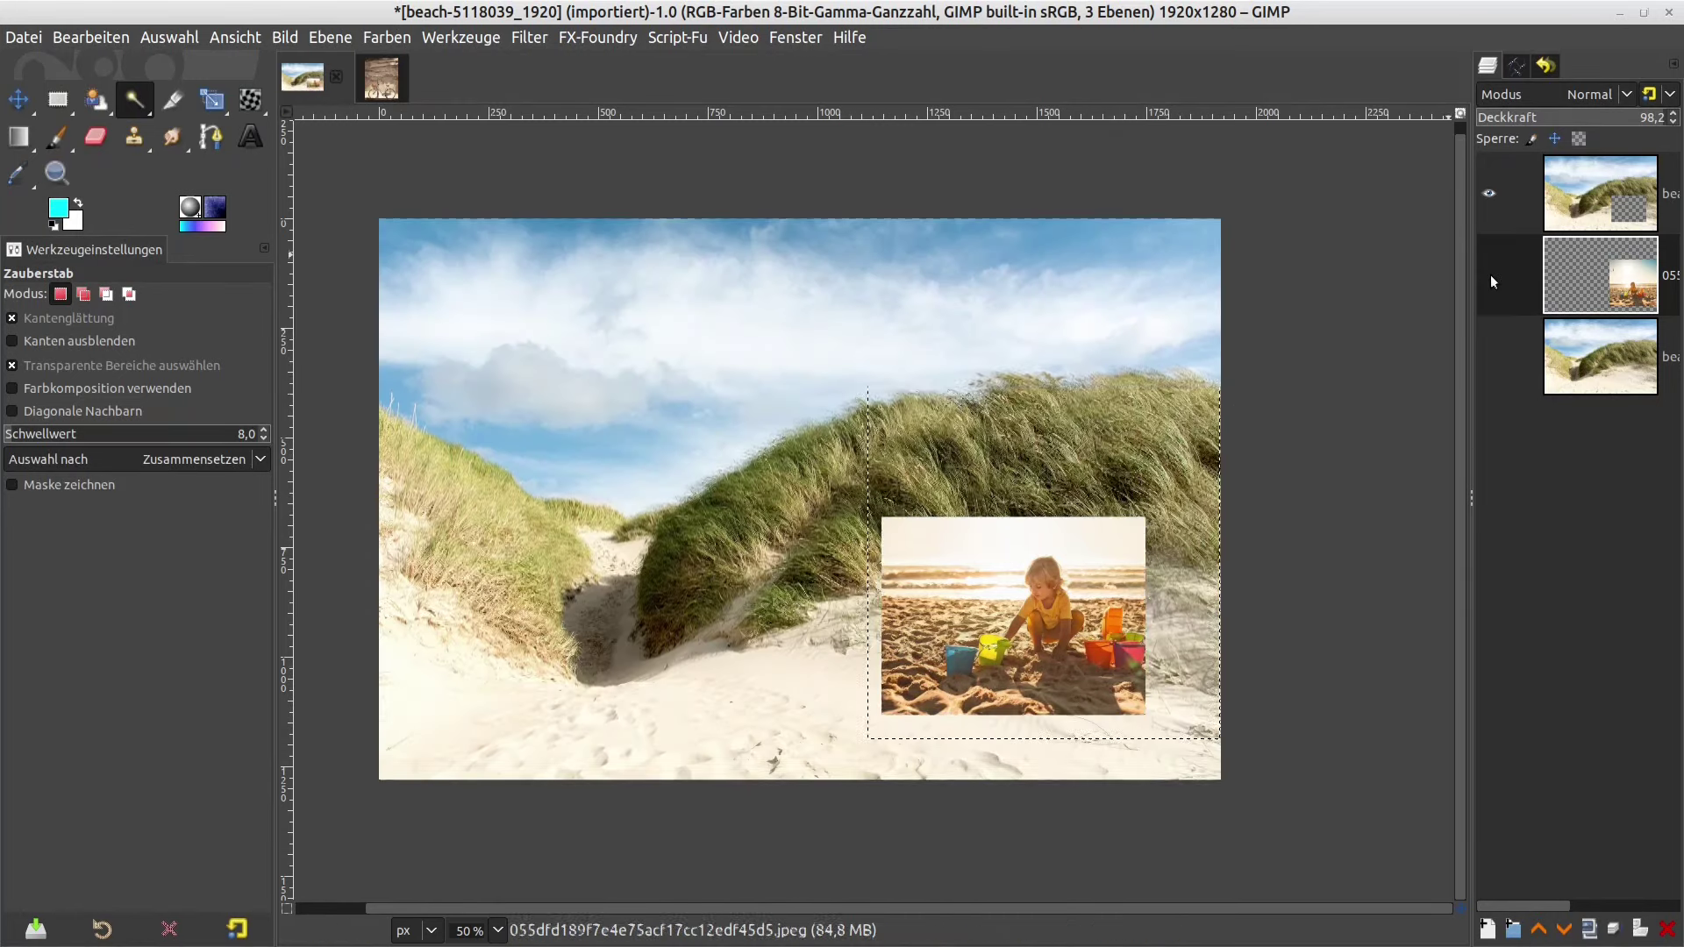
click(1490, 275)
key(Page_Up)
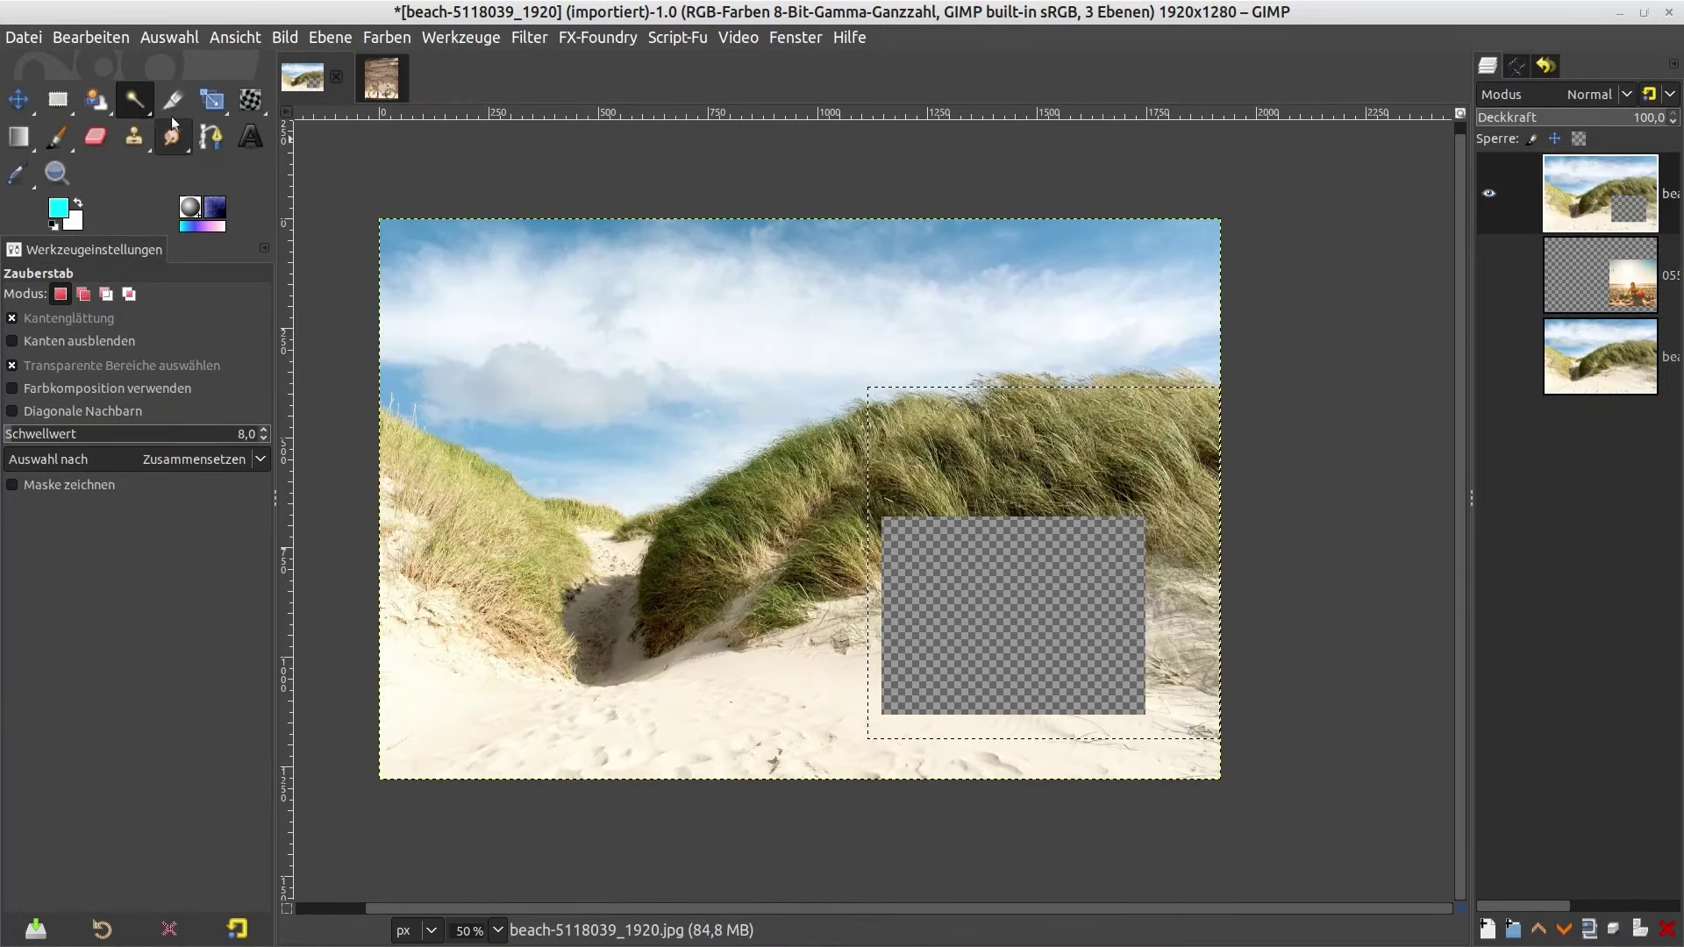
click(1051, 559)
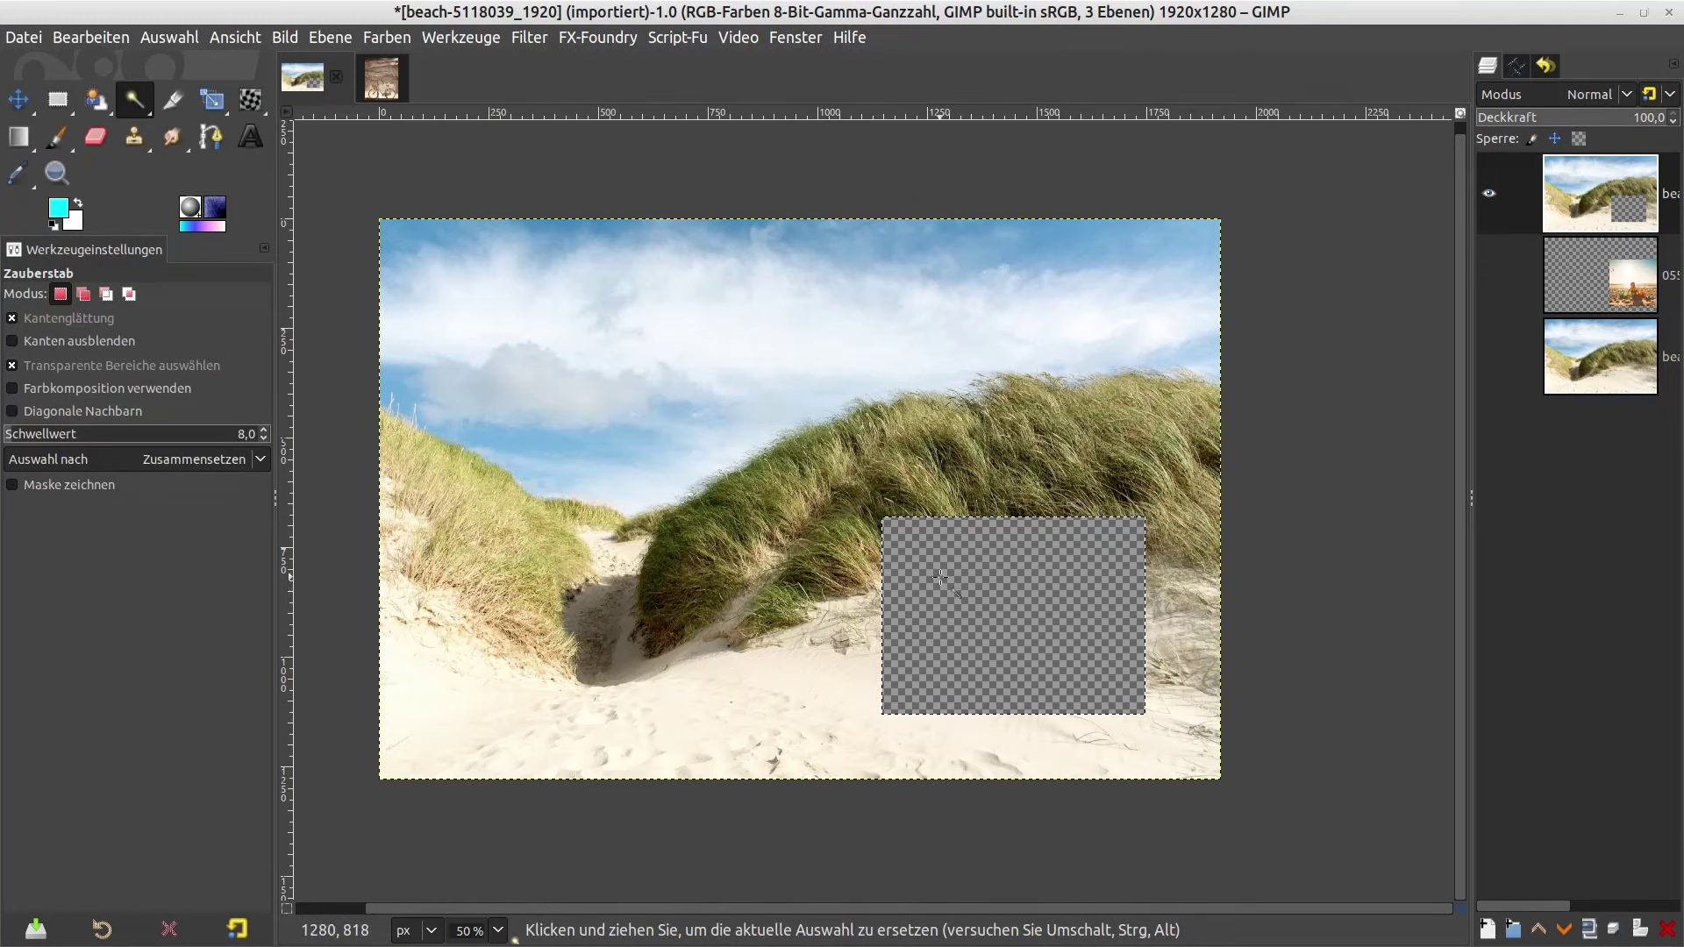
- Convert the hole selection into the path 'Auswahl', then clear the selection
click(1518, 66)
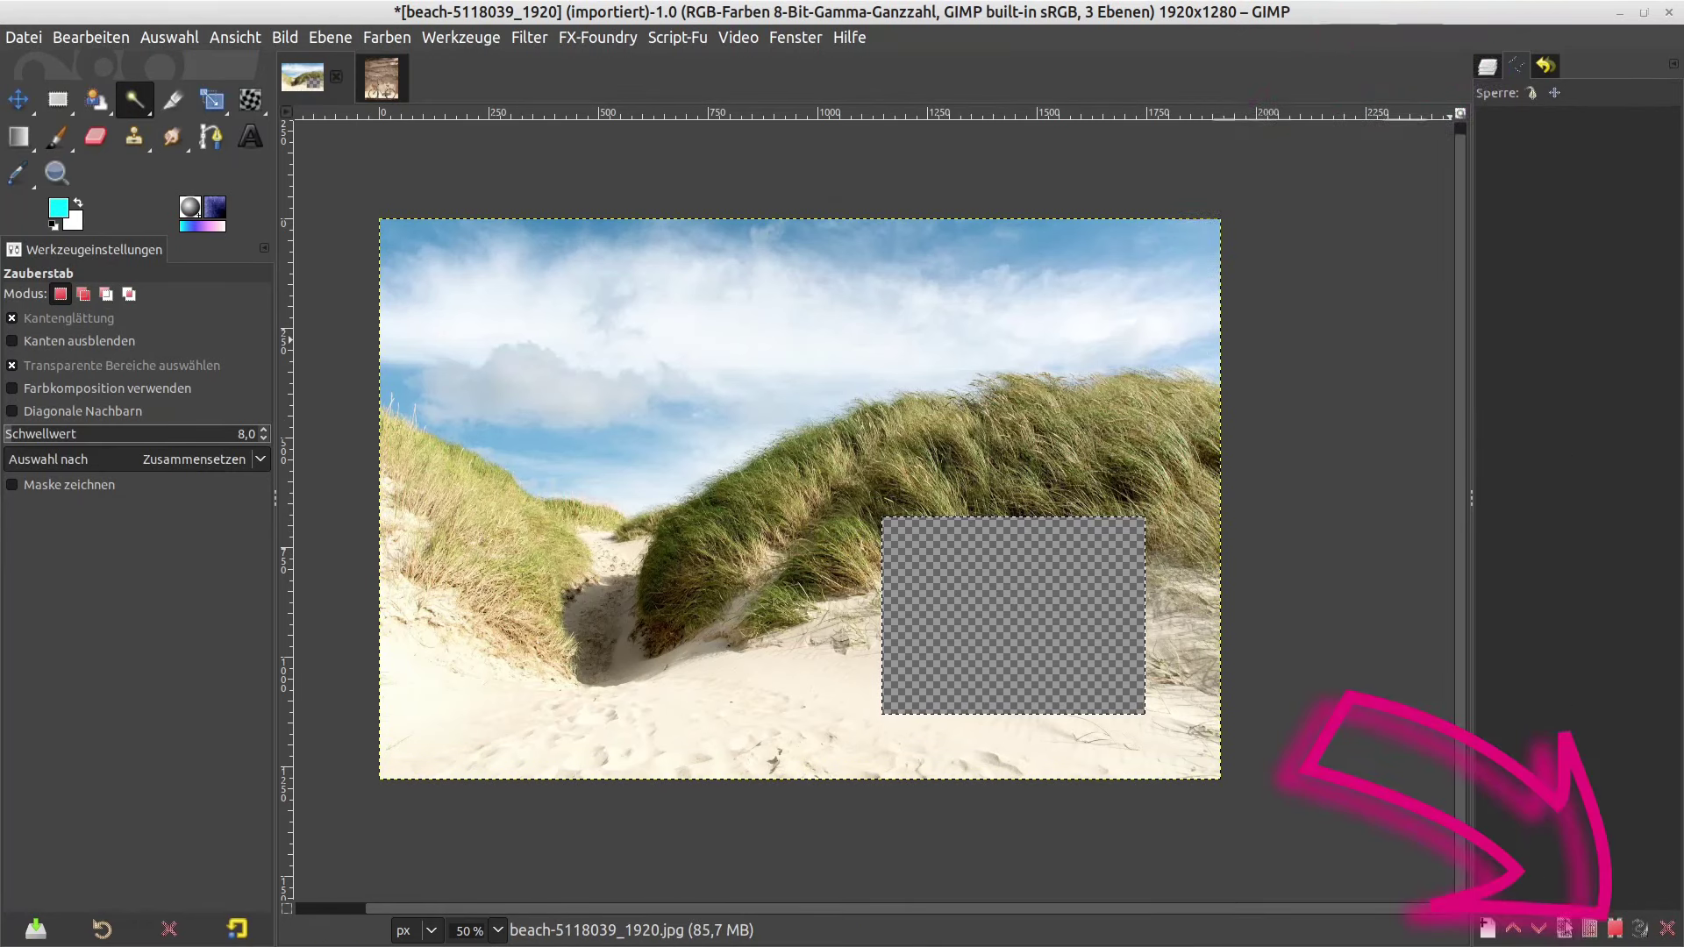
click(1615, 930)
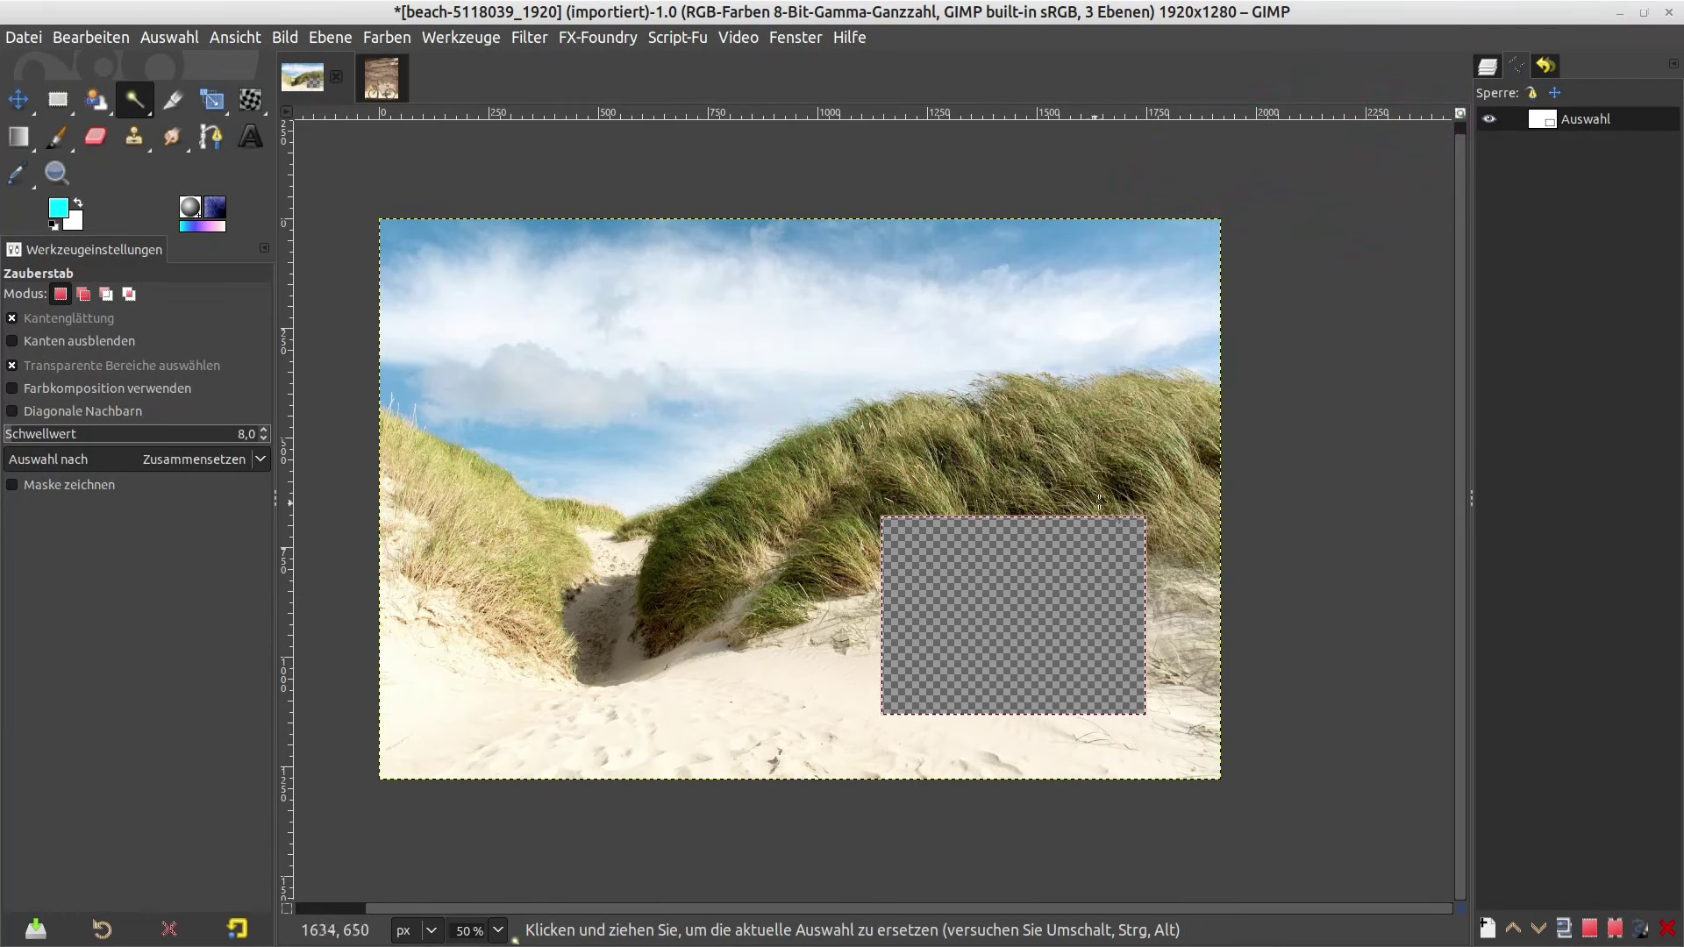
click(235, 37)
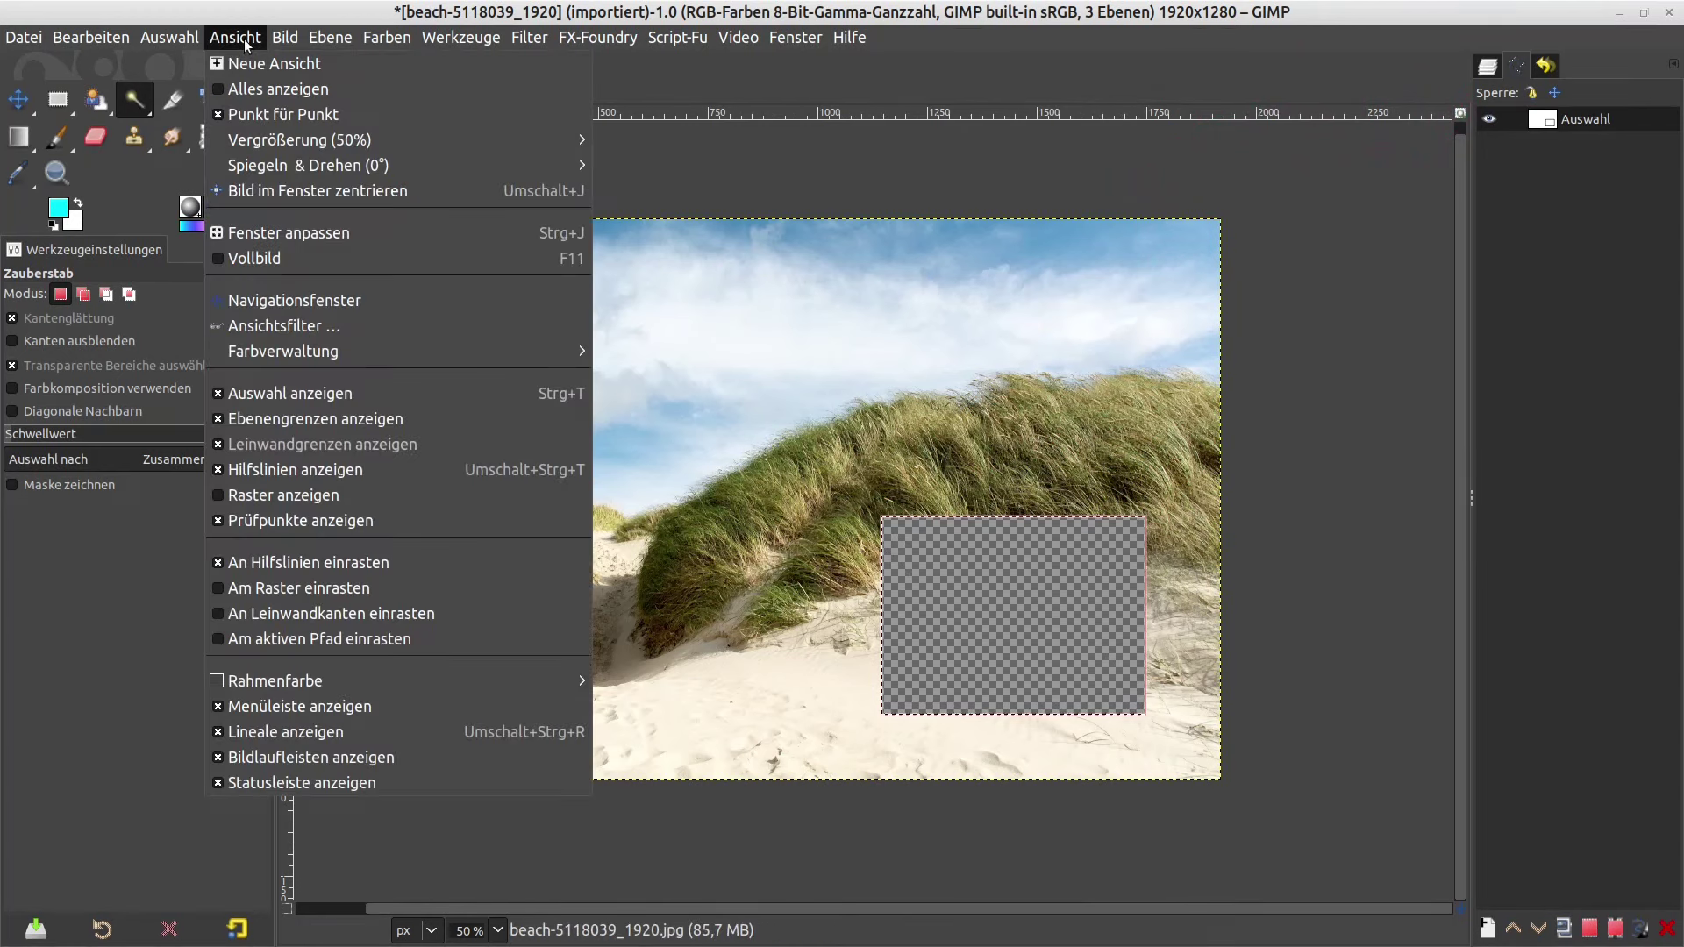
mouse_move(168, 37)
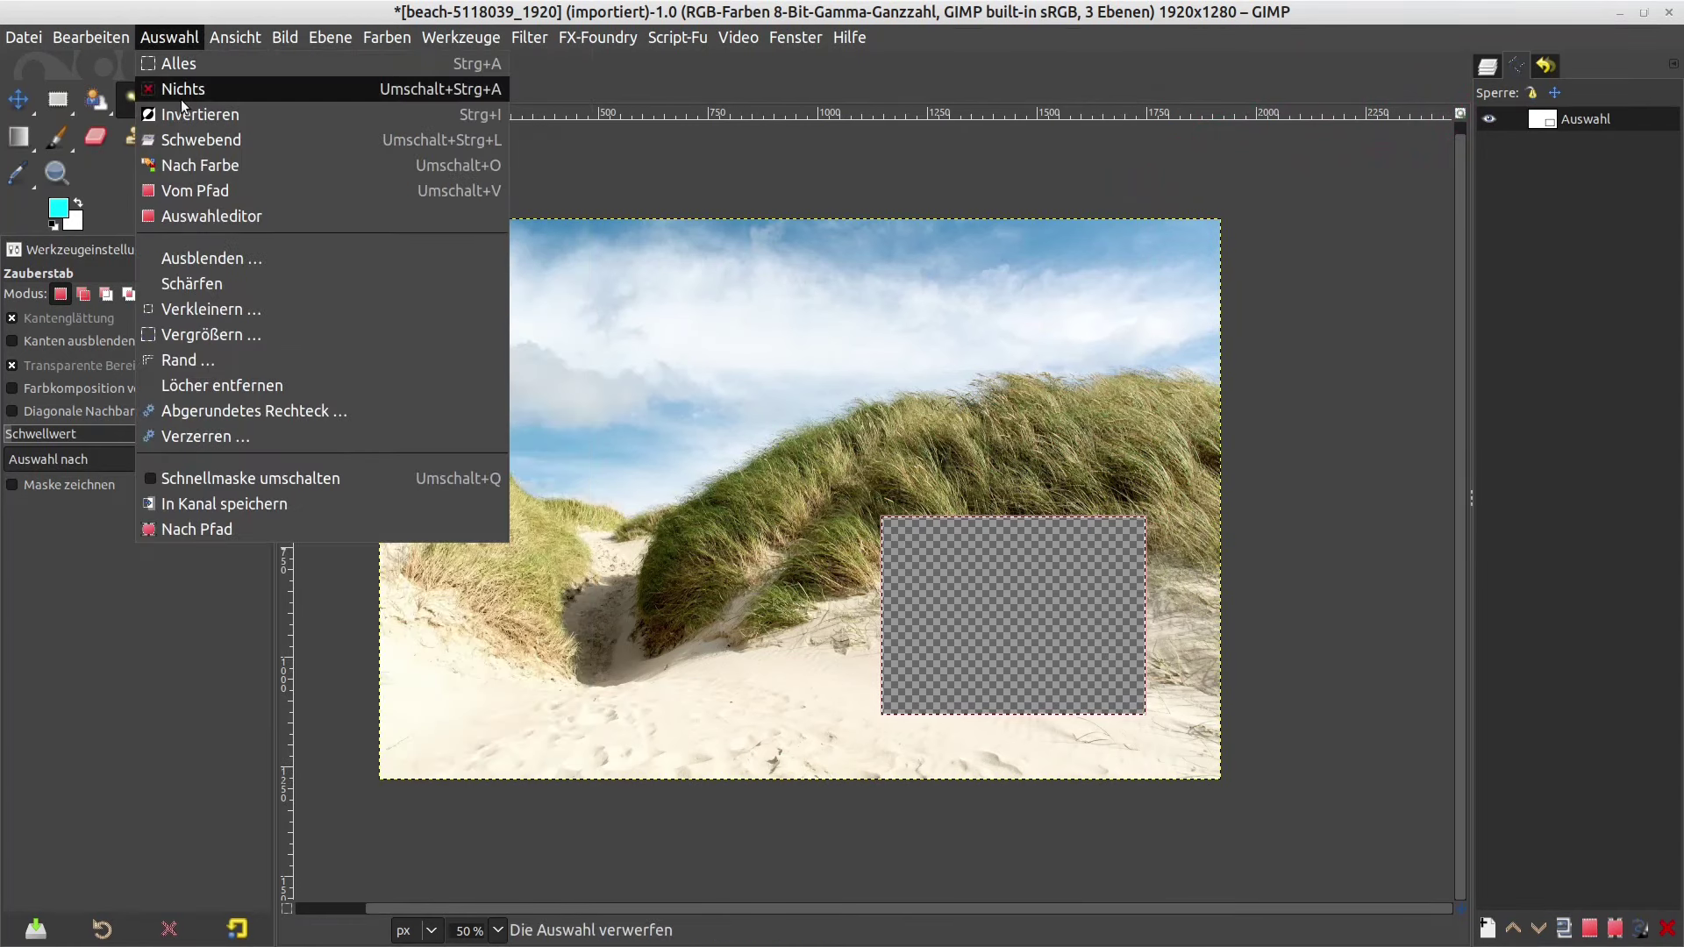
click(181, 95)
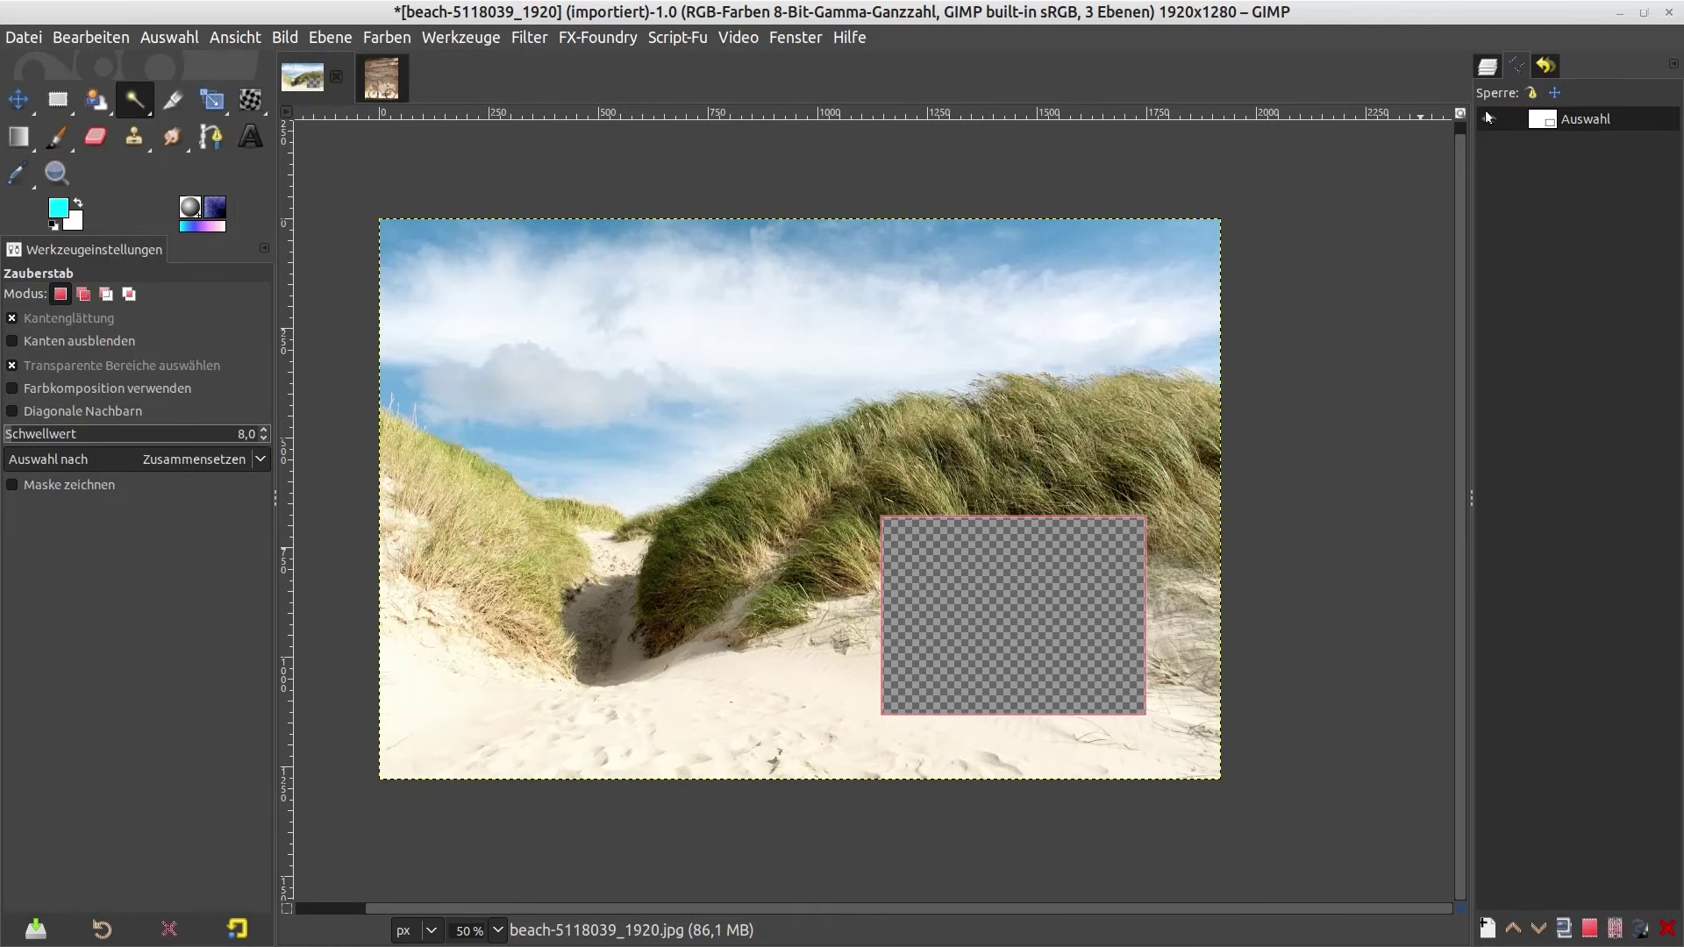
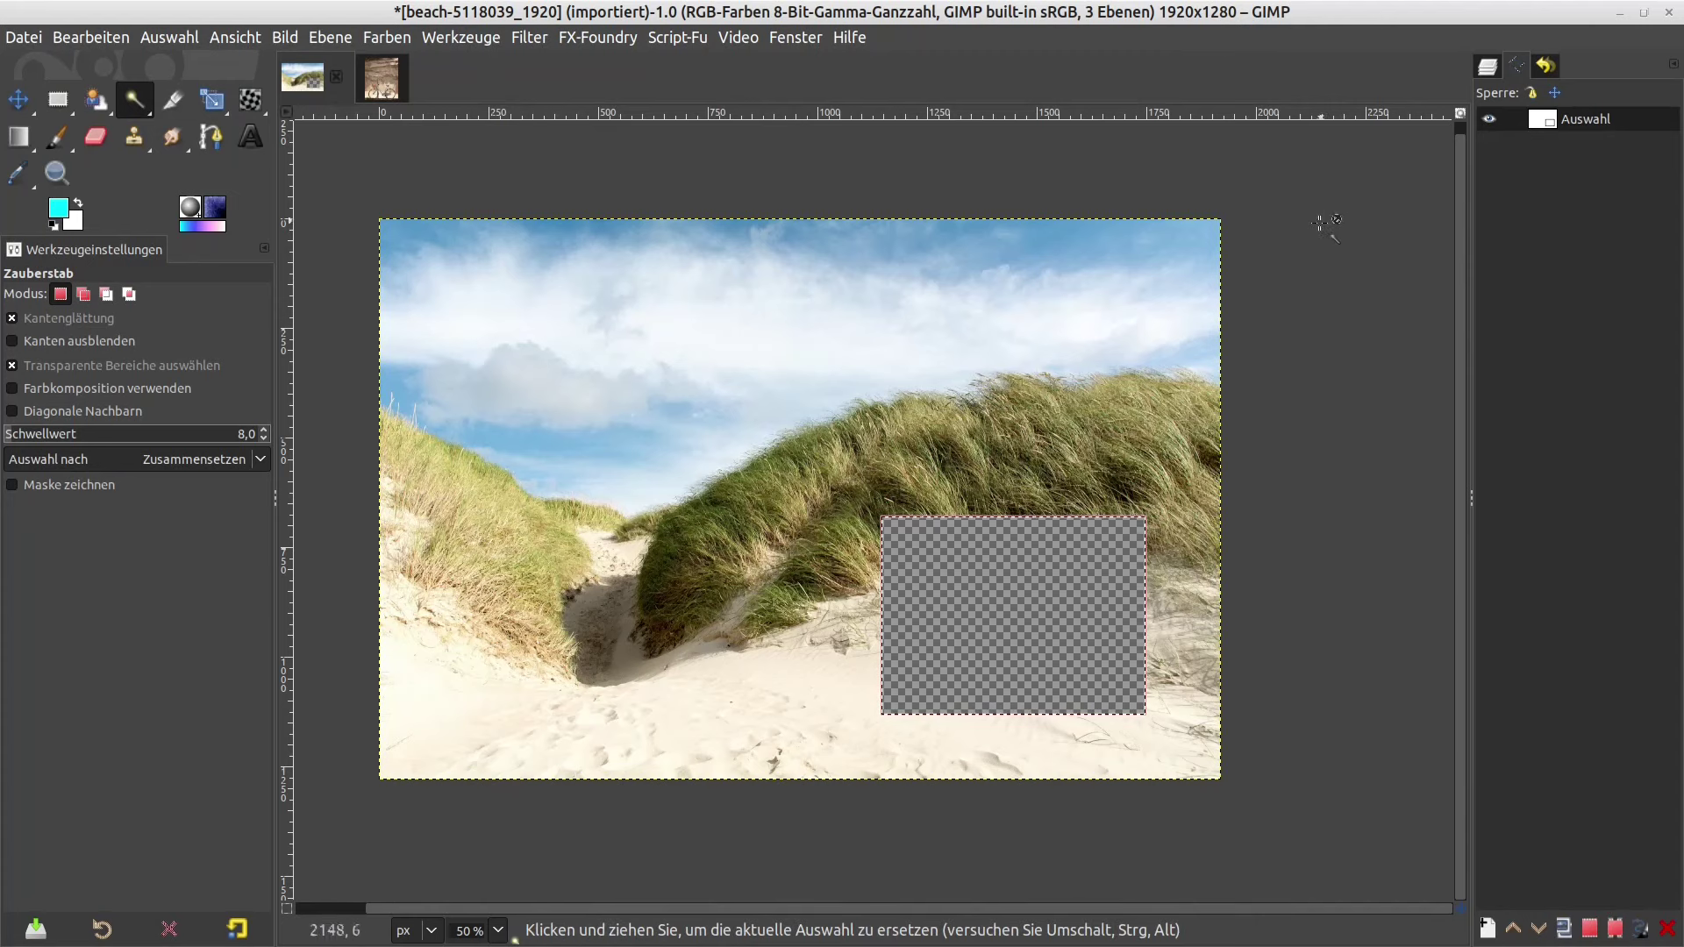
- Start exporting the selection path as an SVG file, then cancel the export
right_click(1589, 121)
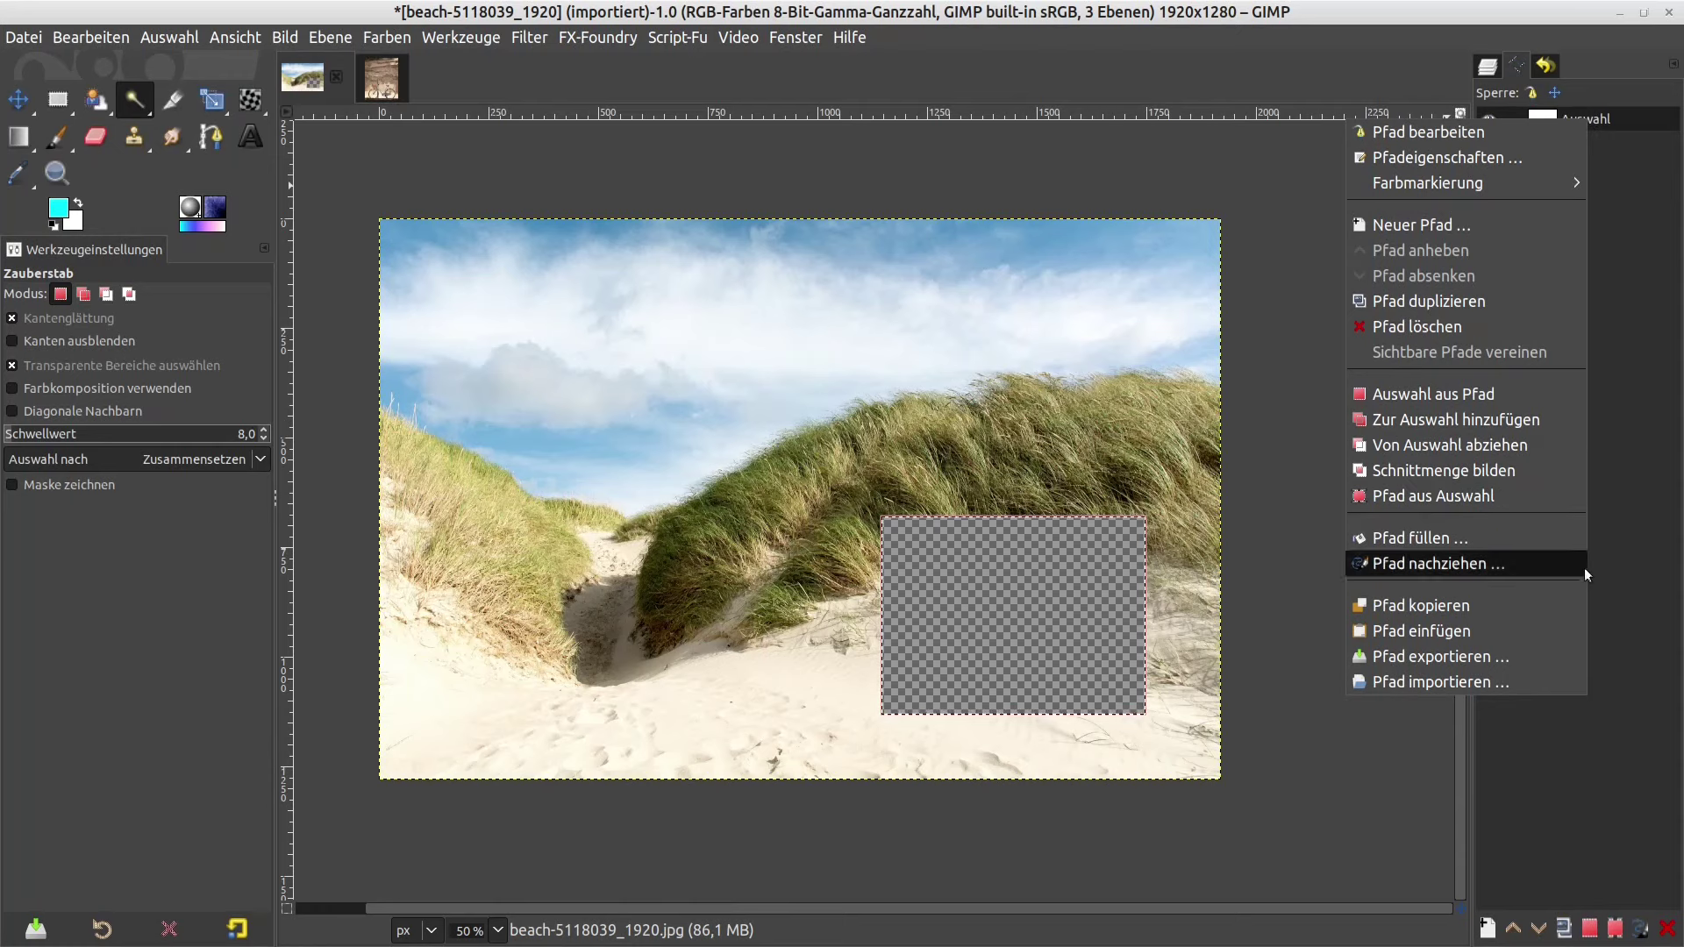
click(1502, 665)
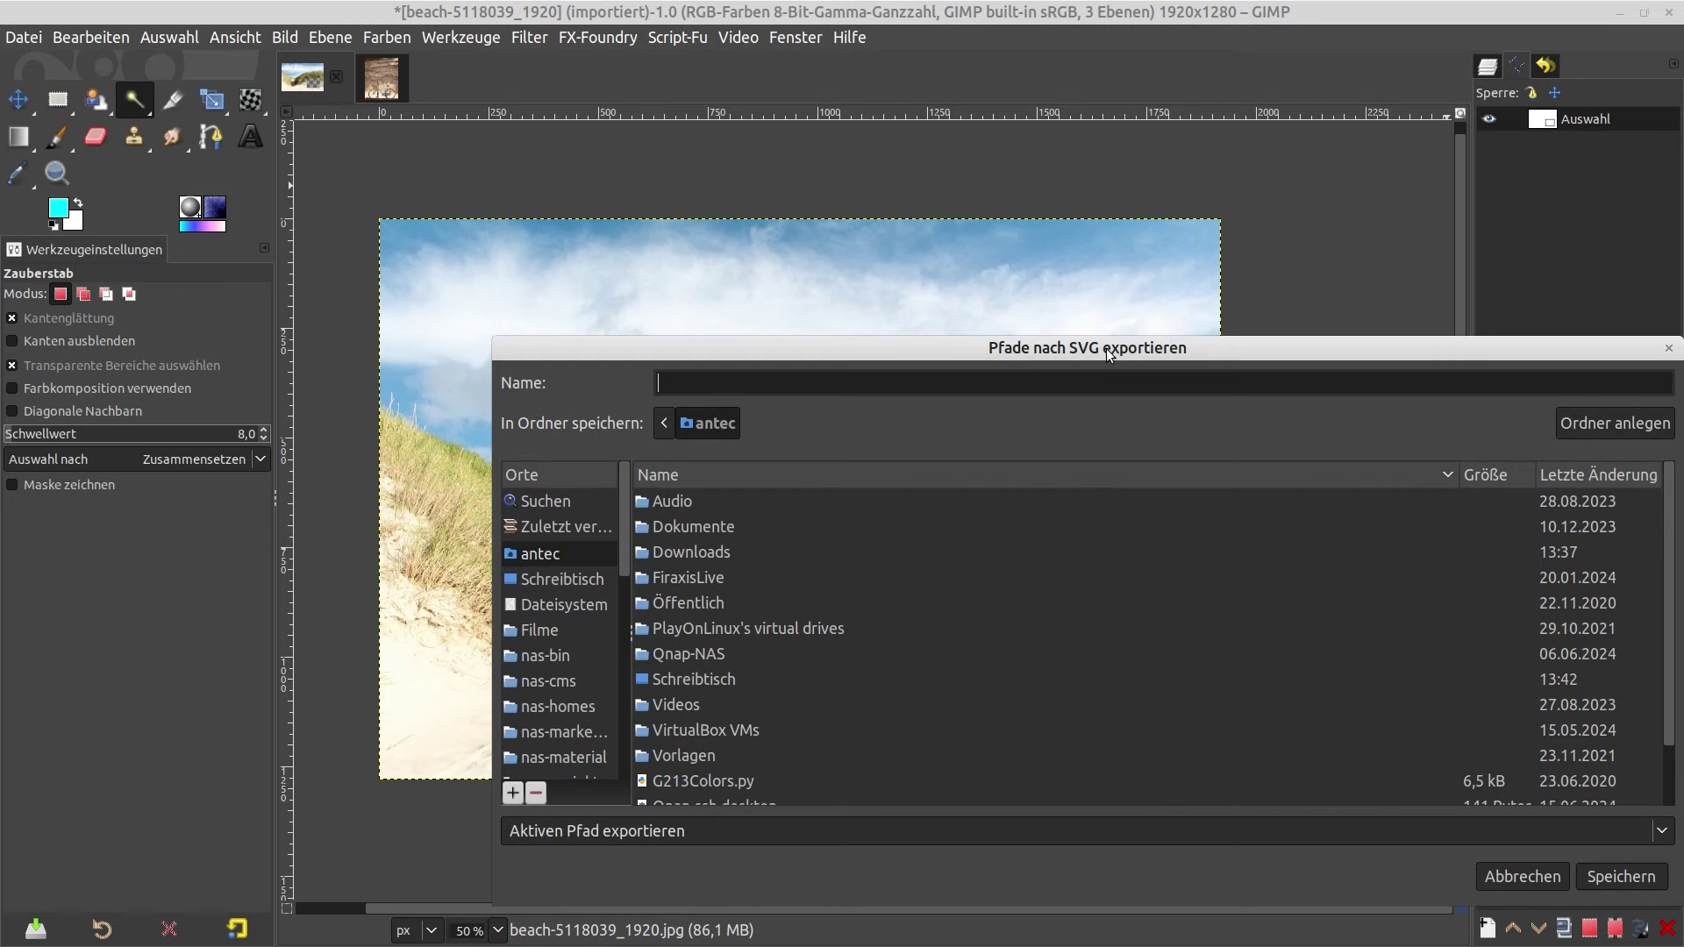
drag(1096, 349, 1289, 729)
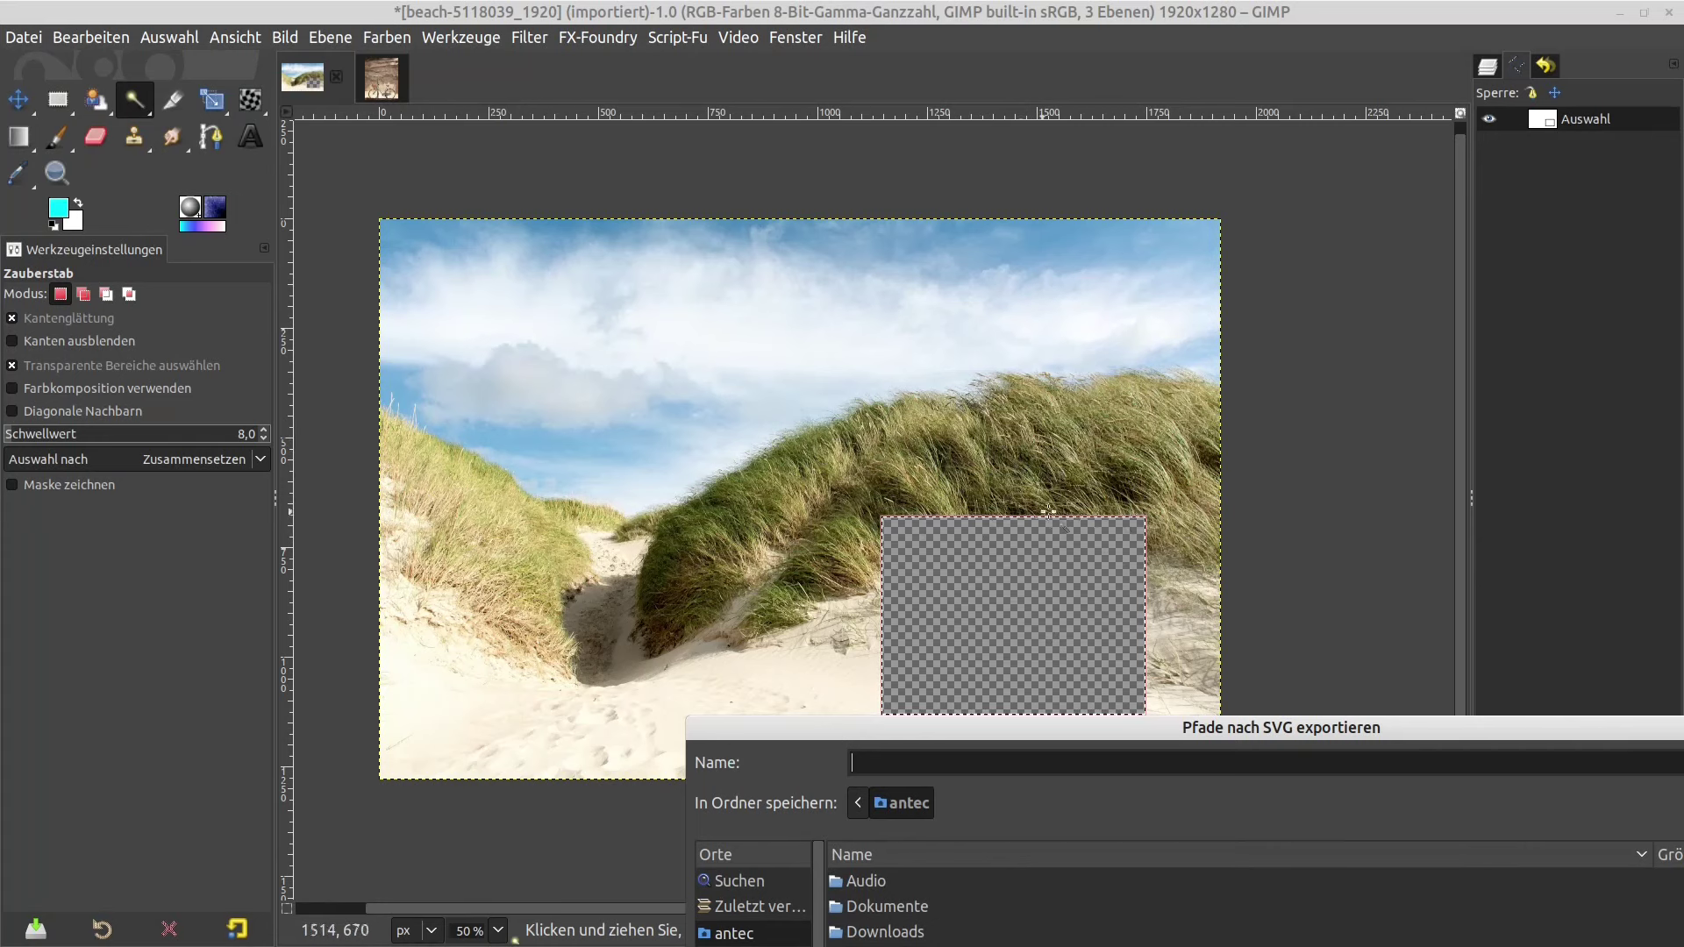
mouse_move(1203, 727)
mouse_down()
mouse_move(907, 230)
mouse_move(932, 206)
mouse_up()
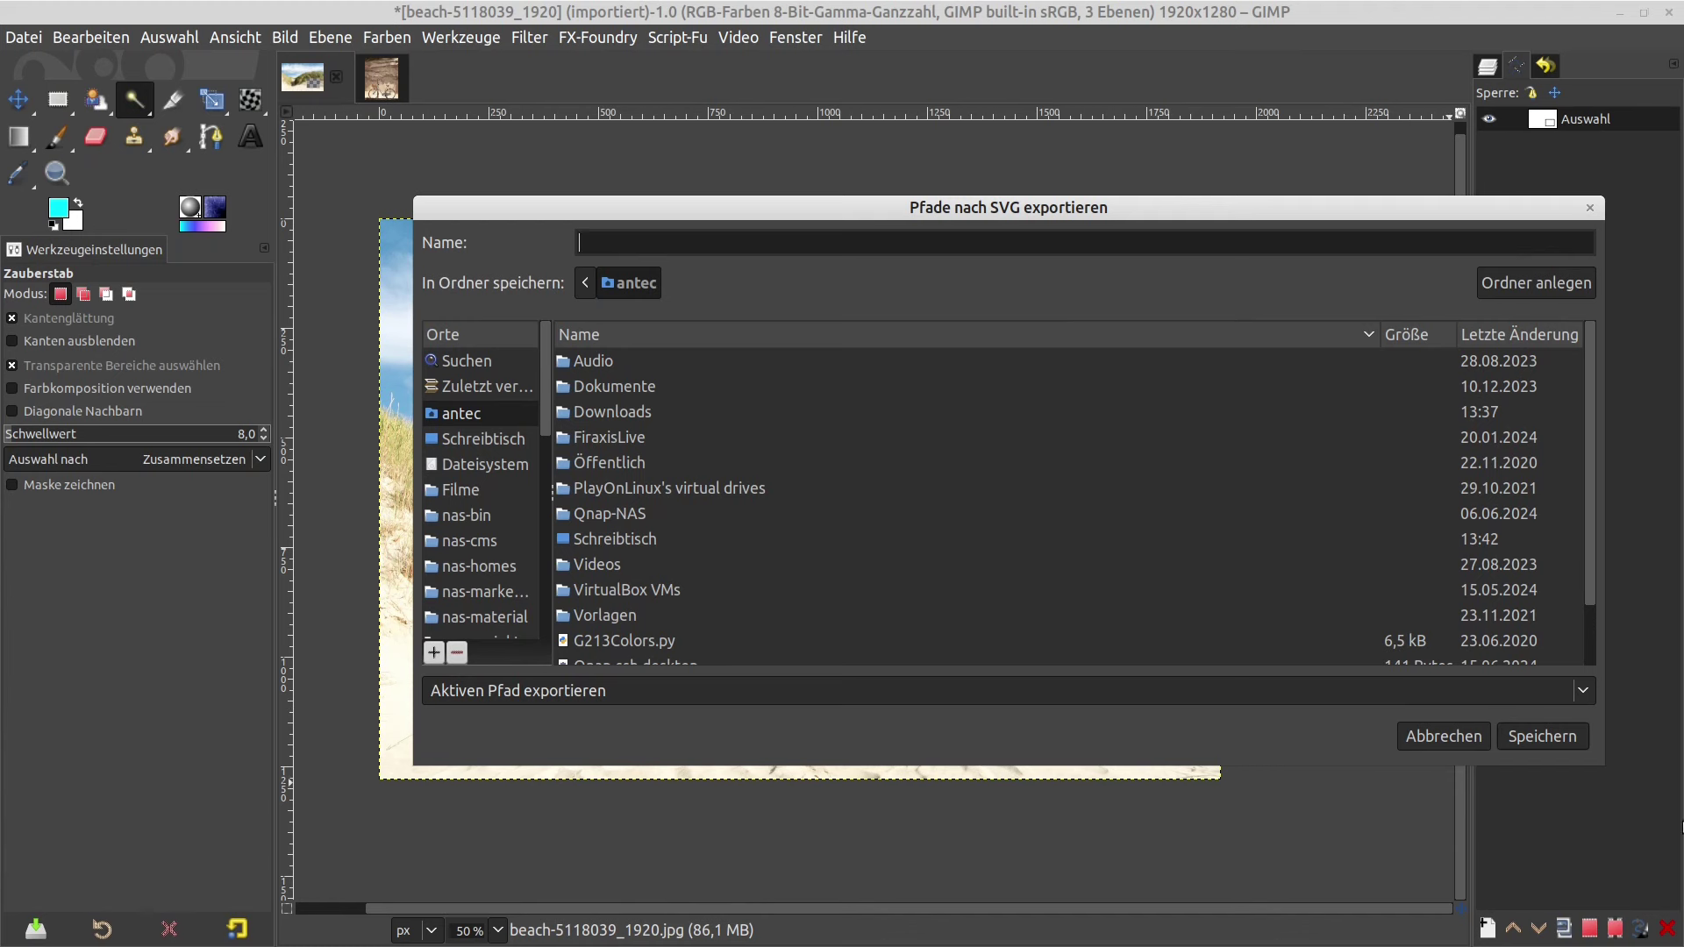
click(1439, 737)
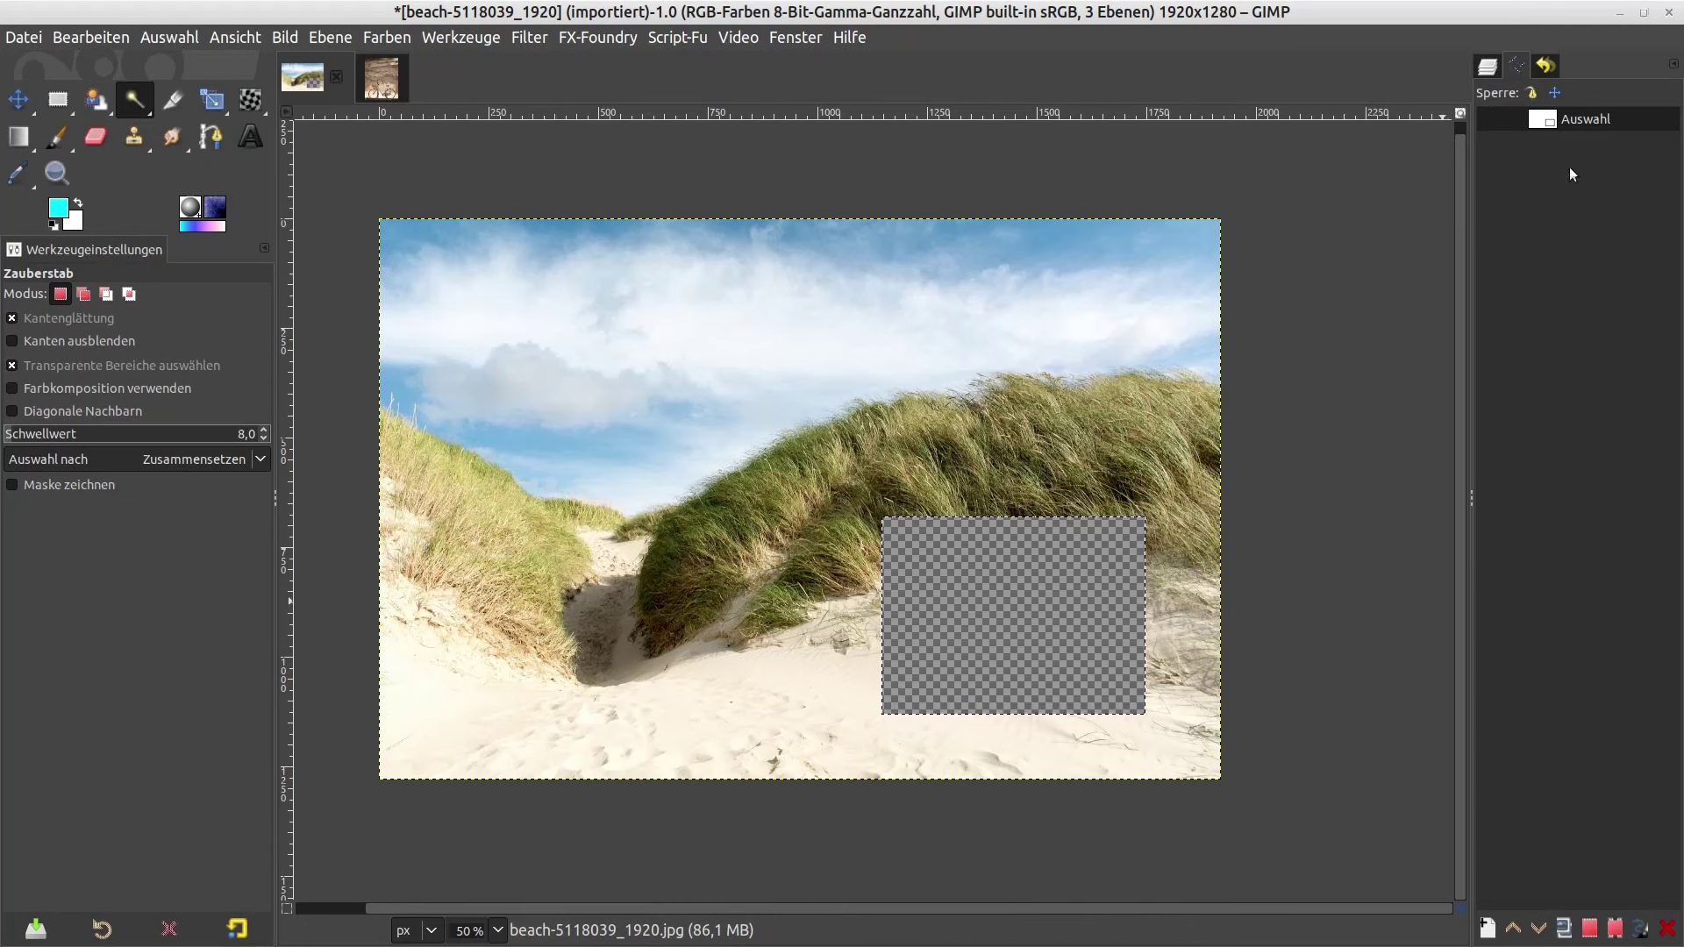
- Choose the Paintbrush, set both colours to white (ffffff), and select the child photo layer
click(1489, 66)
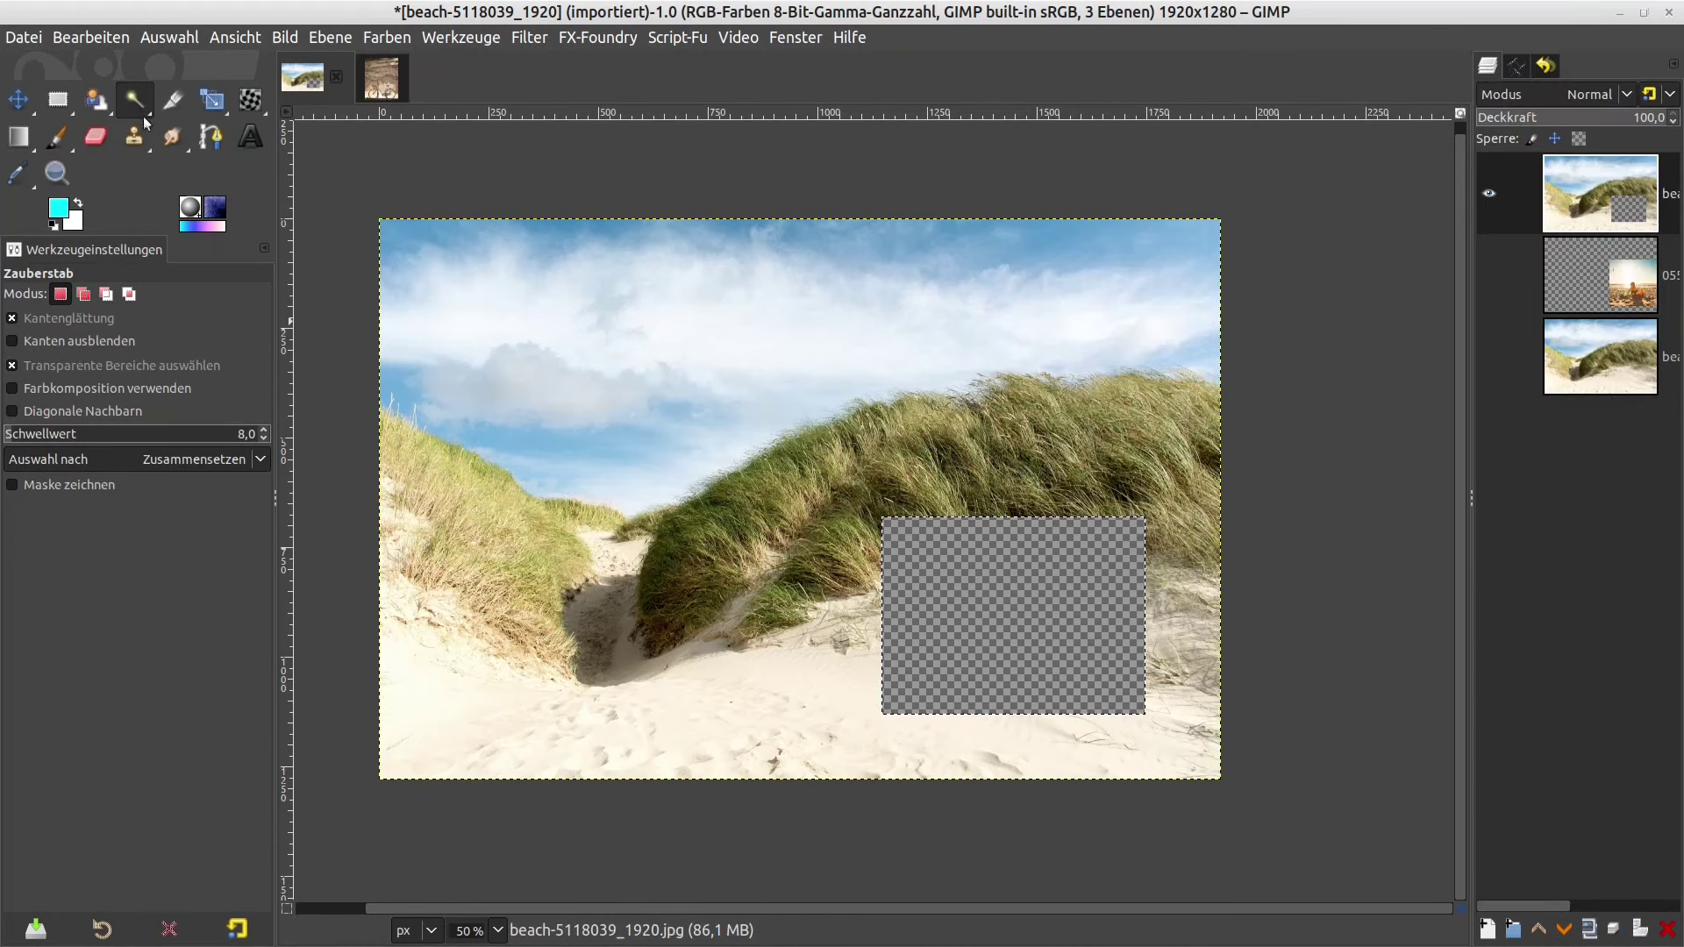
click(54, 147)
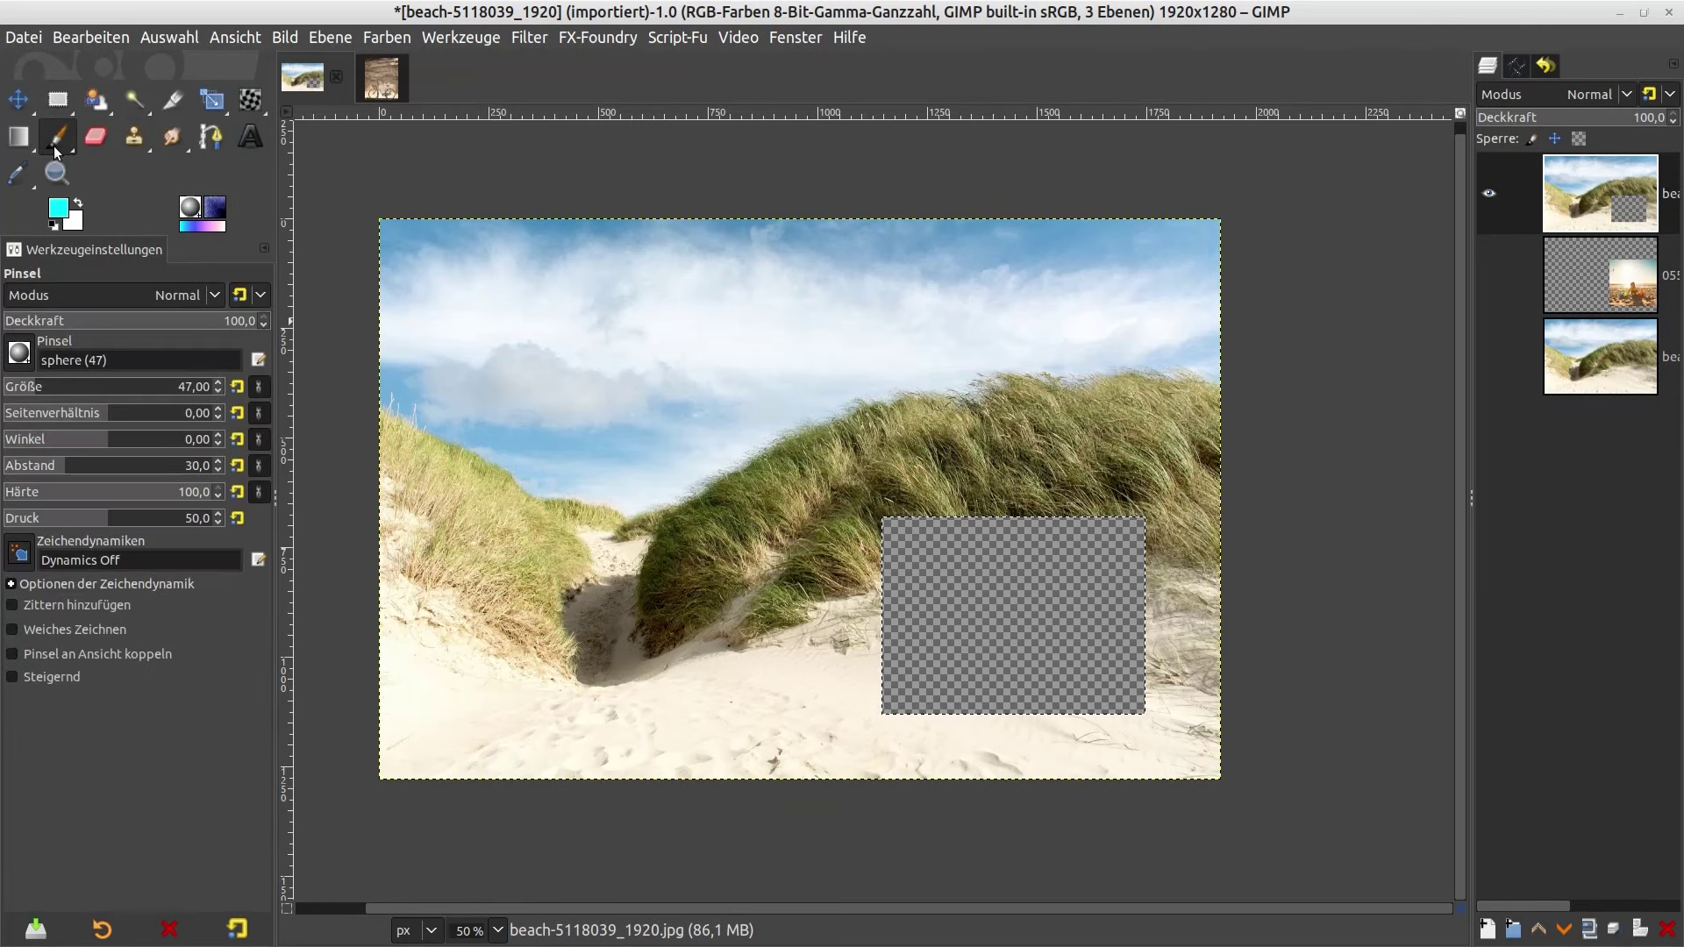
click(78, 203)
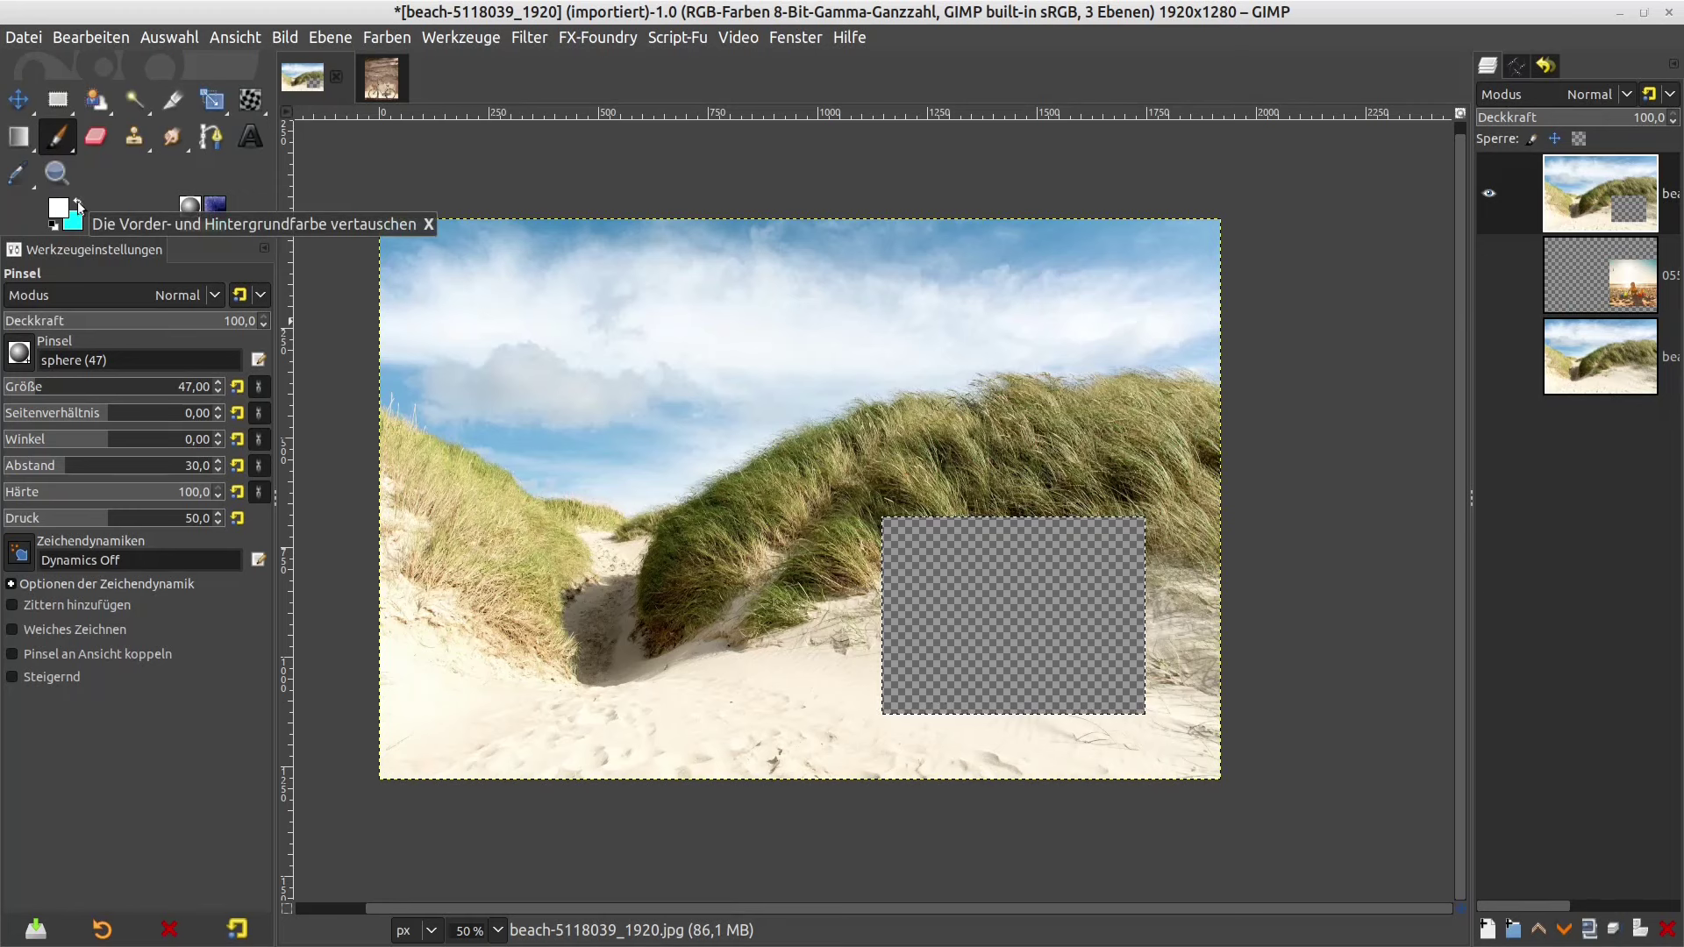
click(73, 221)
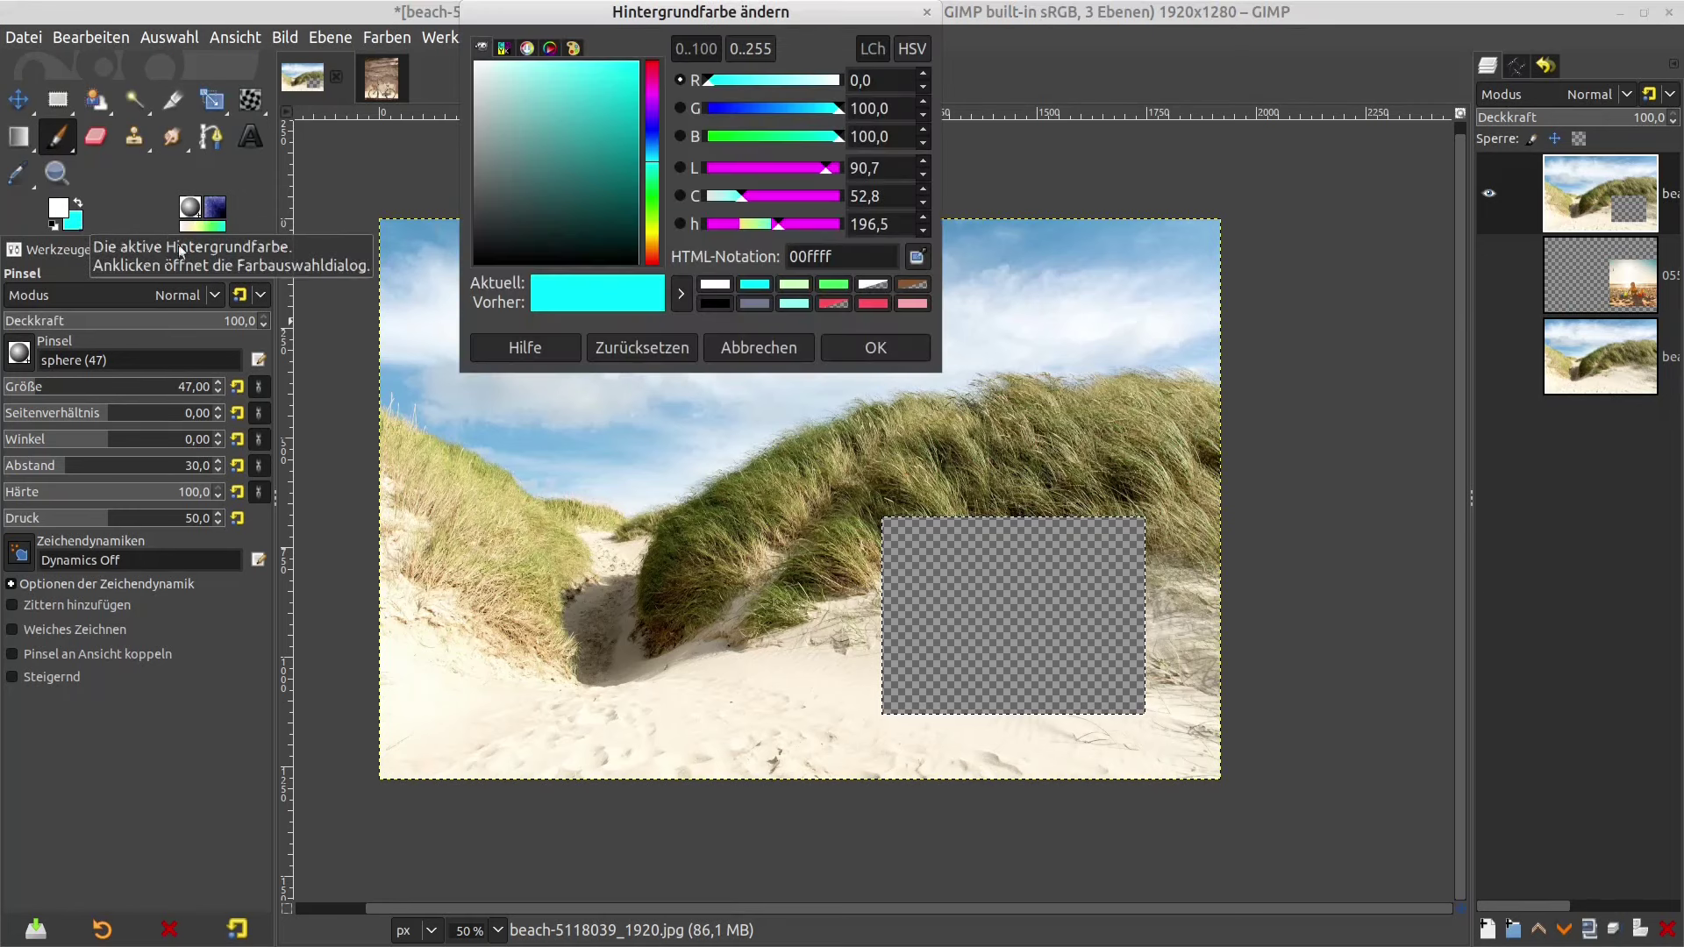
click(715, 287)
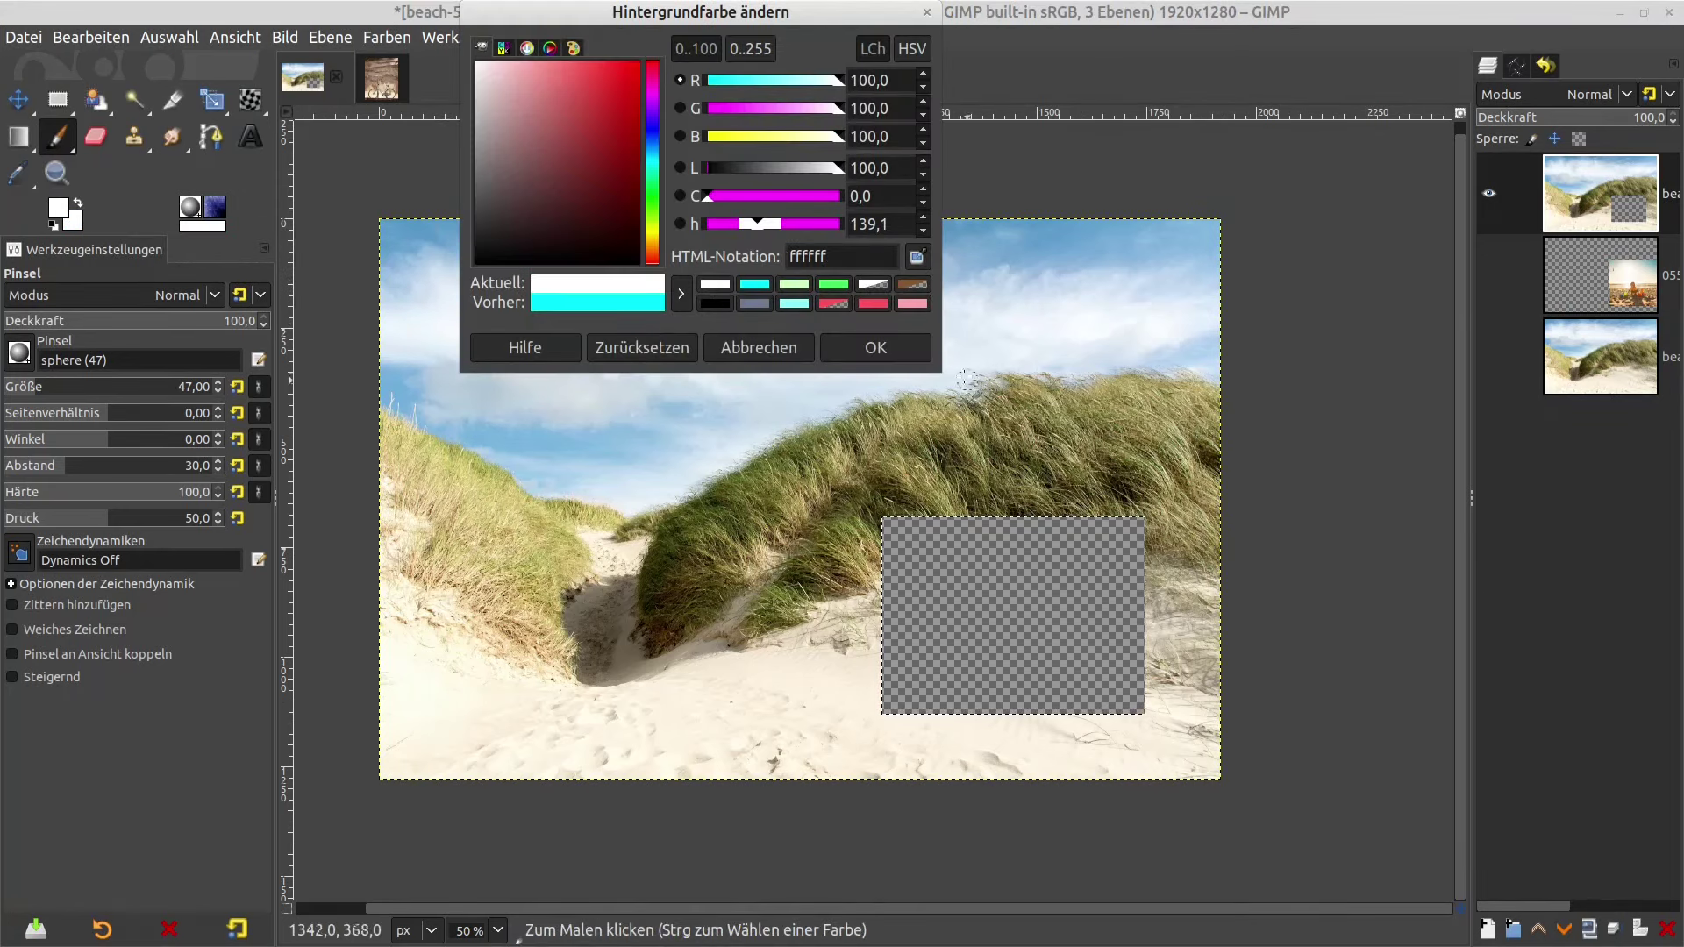
click(913, 346)
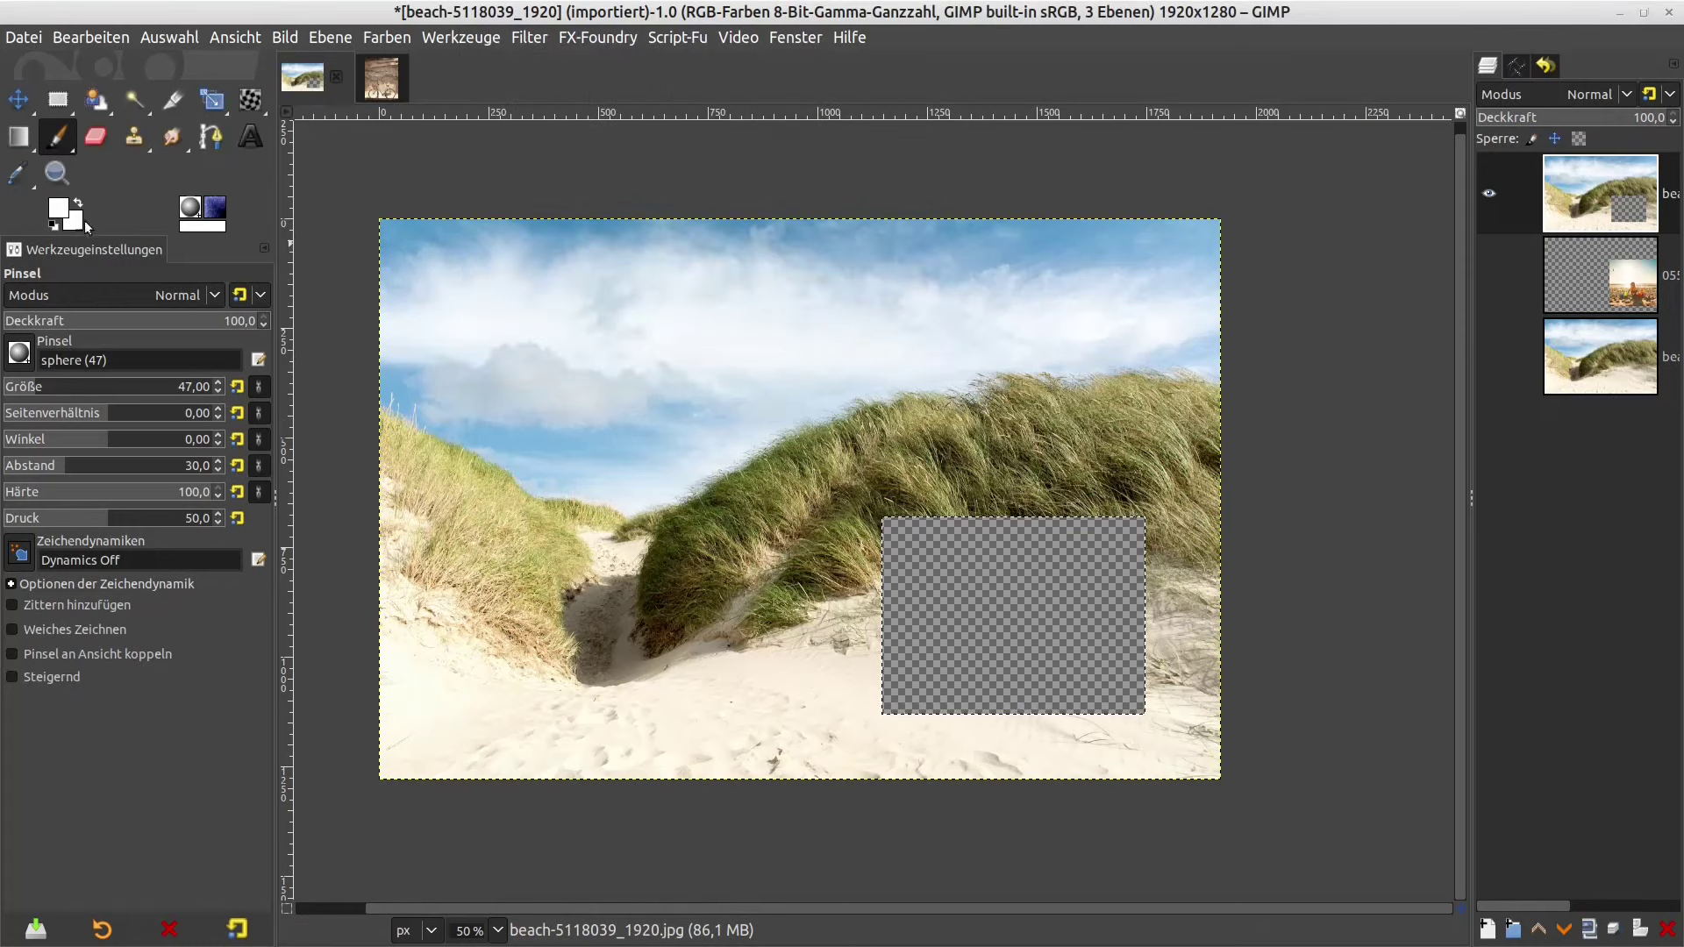
click(1626, 296)
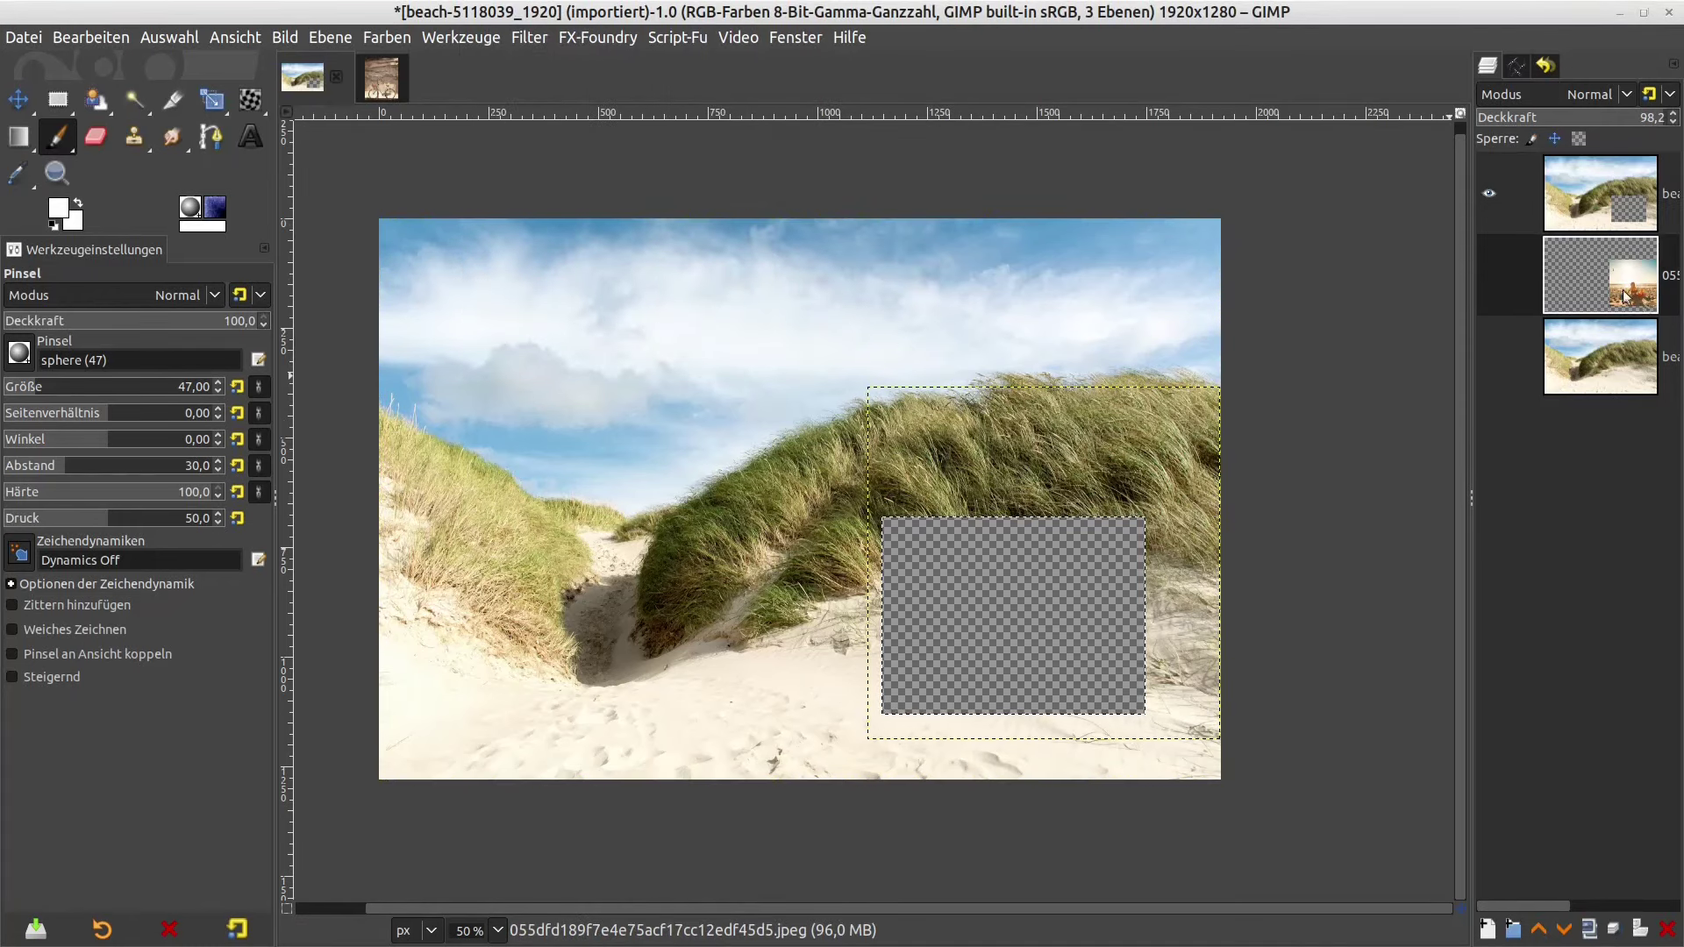
- Make the child photo layer visible and choose the 2. Hardness 100 brush
click(1489, 274)
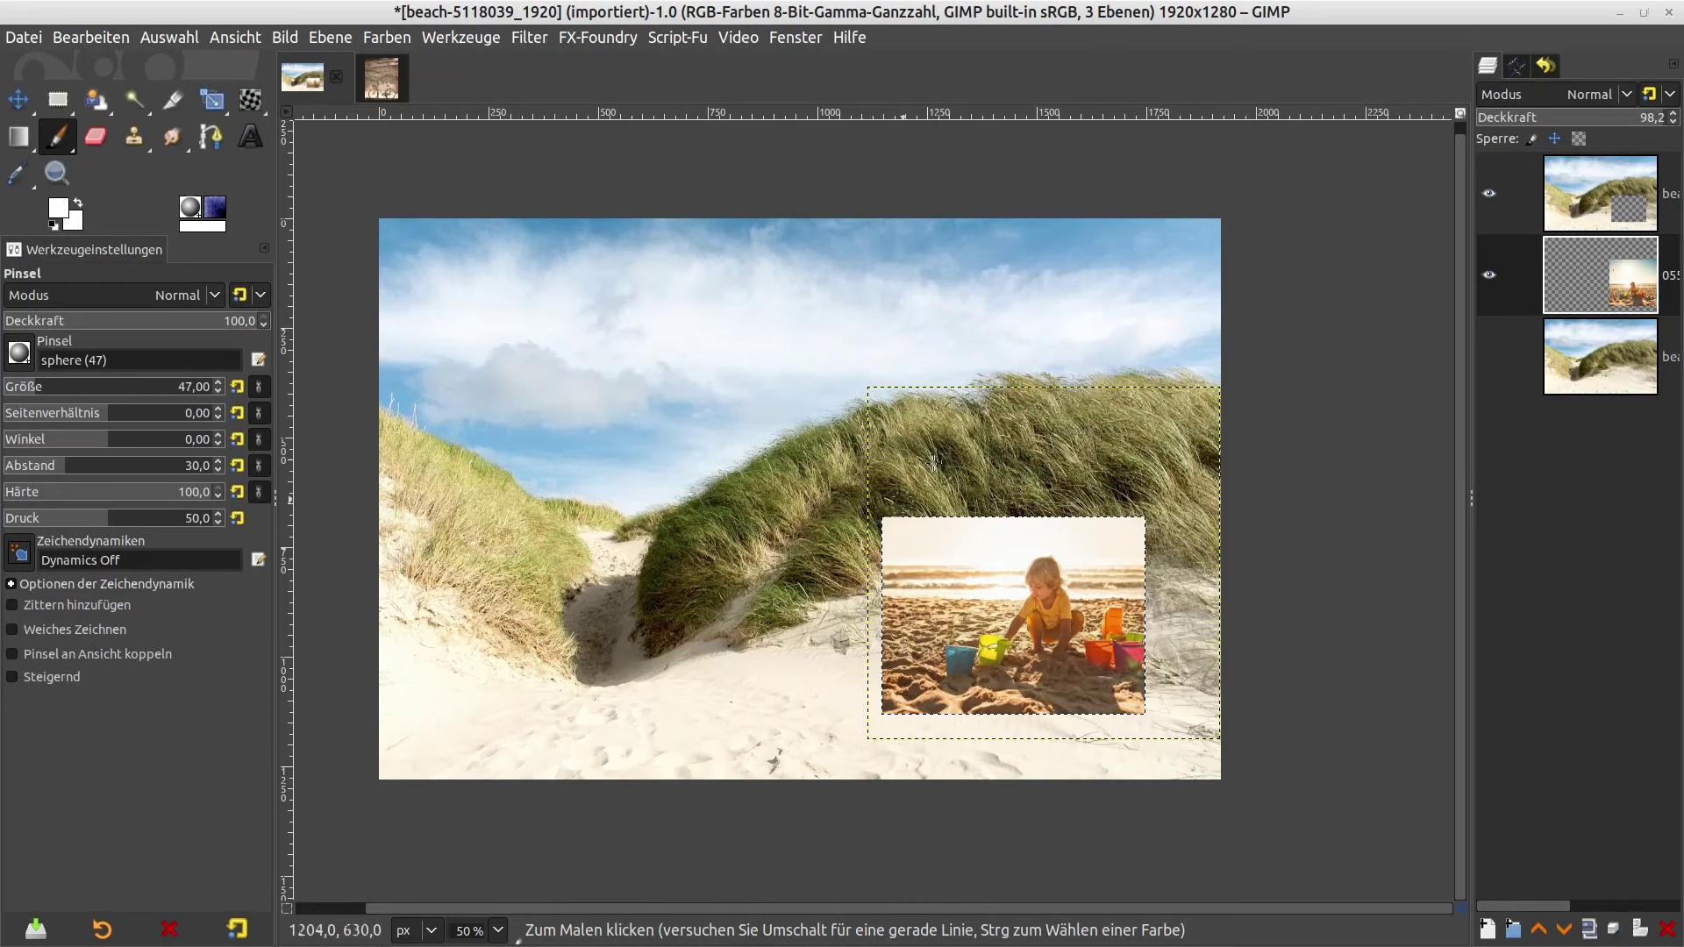
click(17, 355)
click(82, 390)
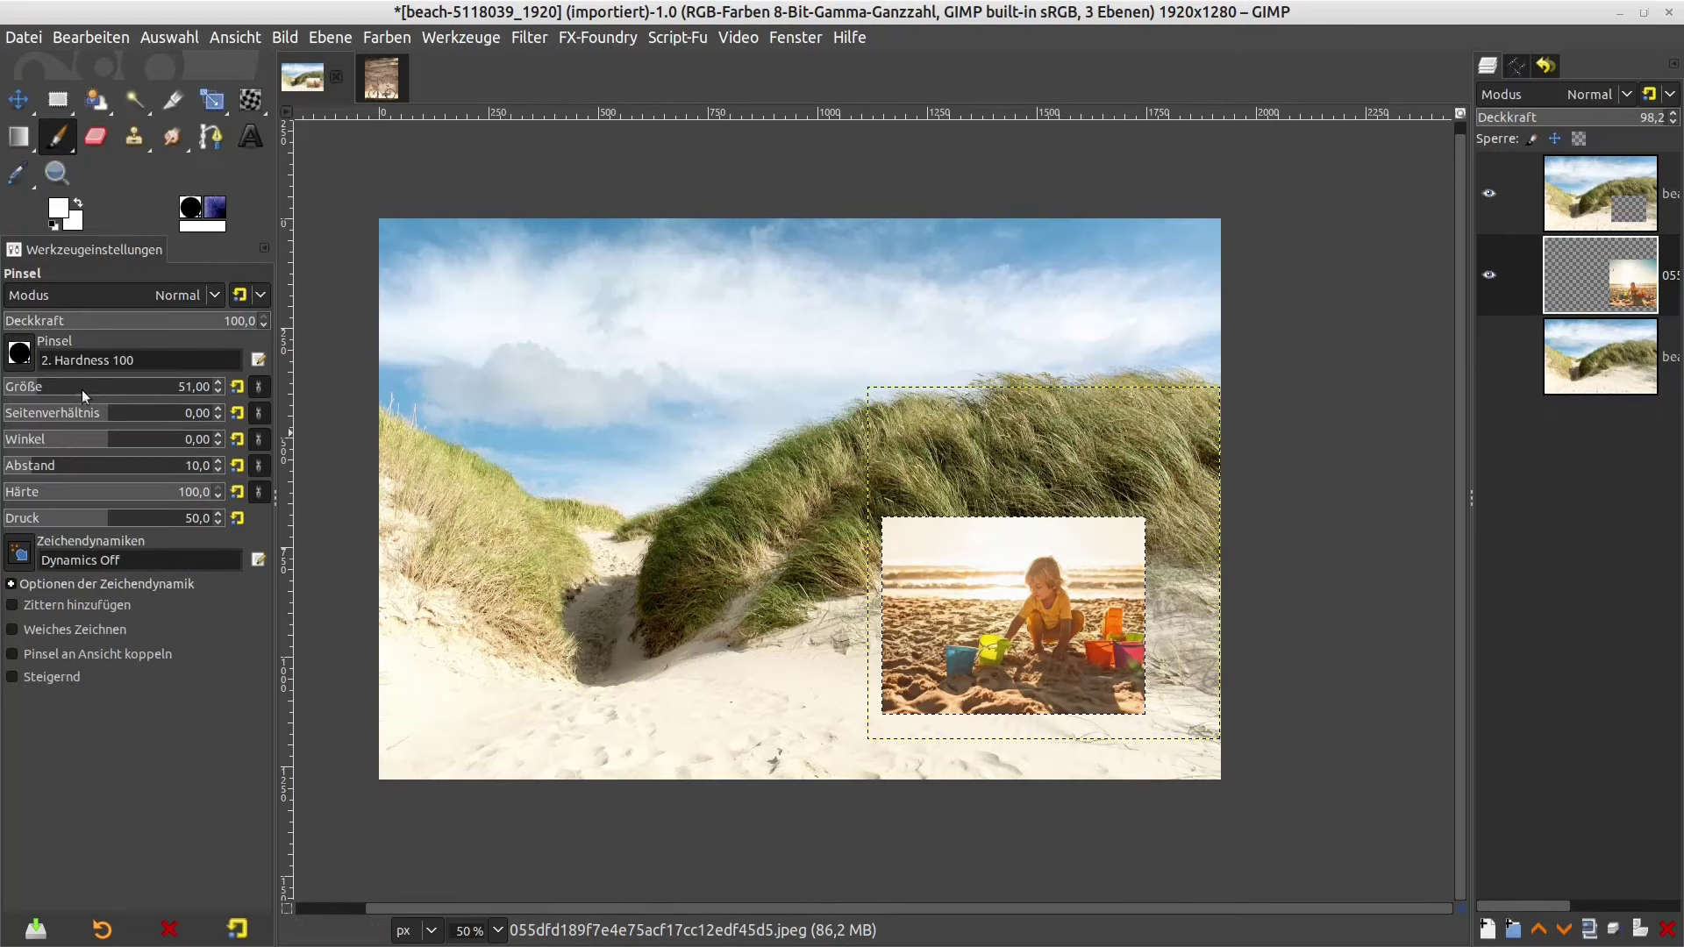
click(19, 354)
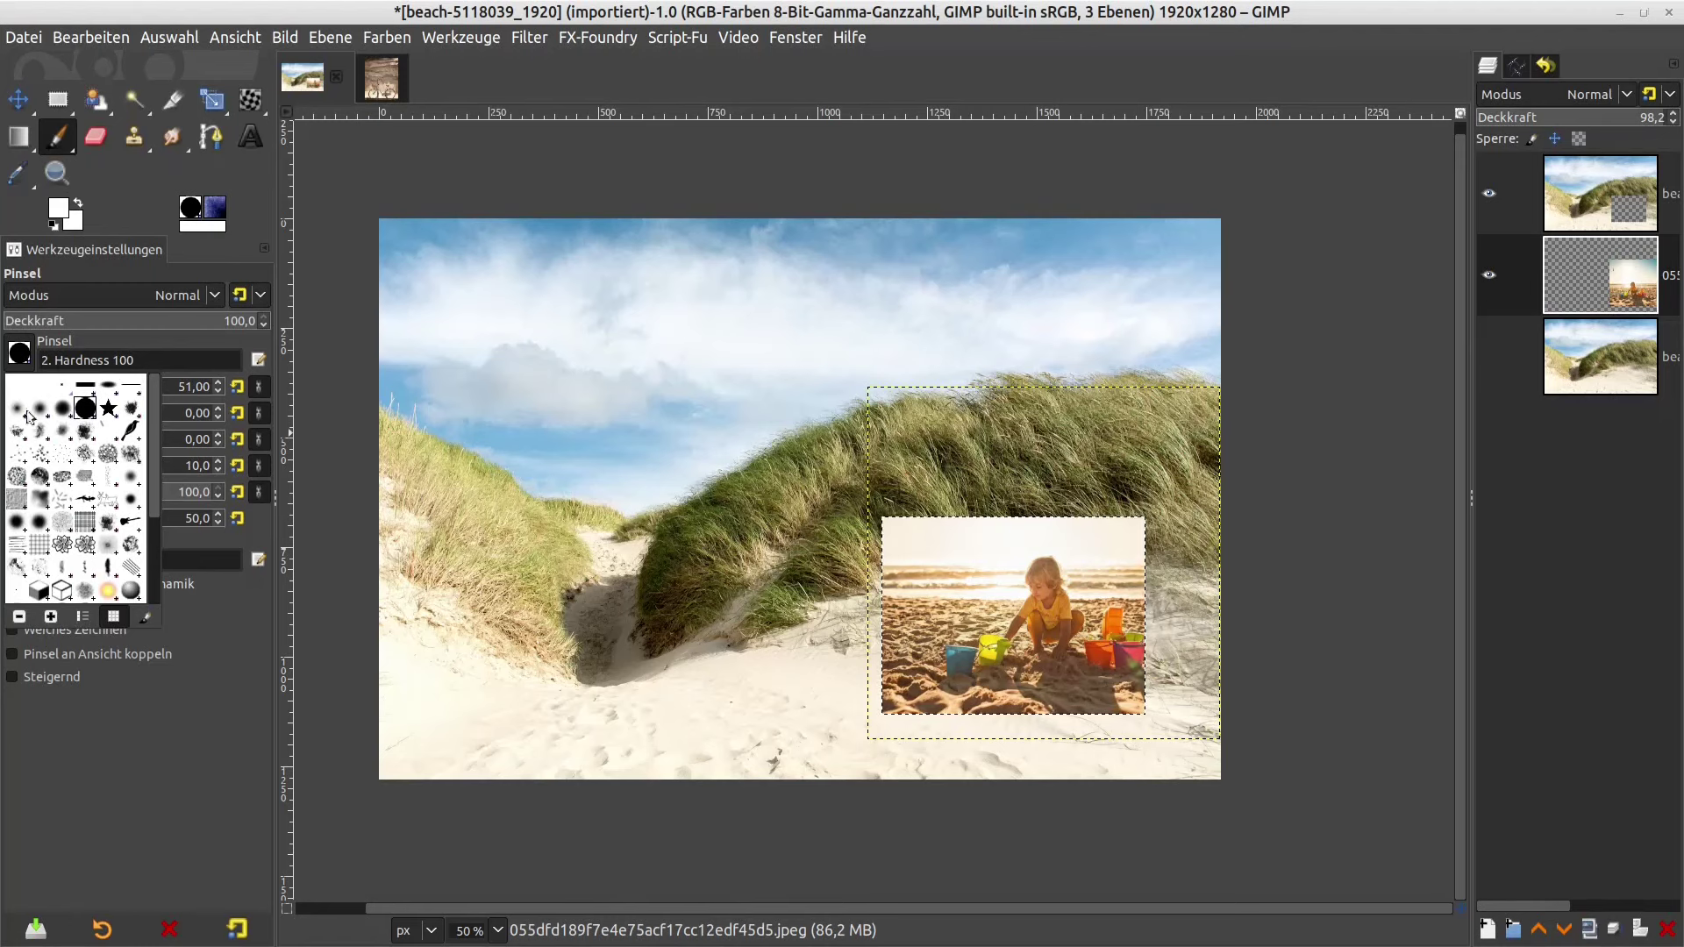
click(89, 410)
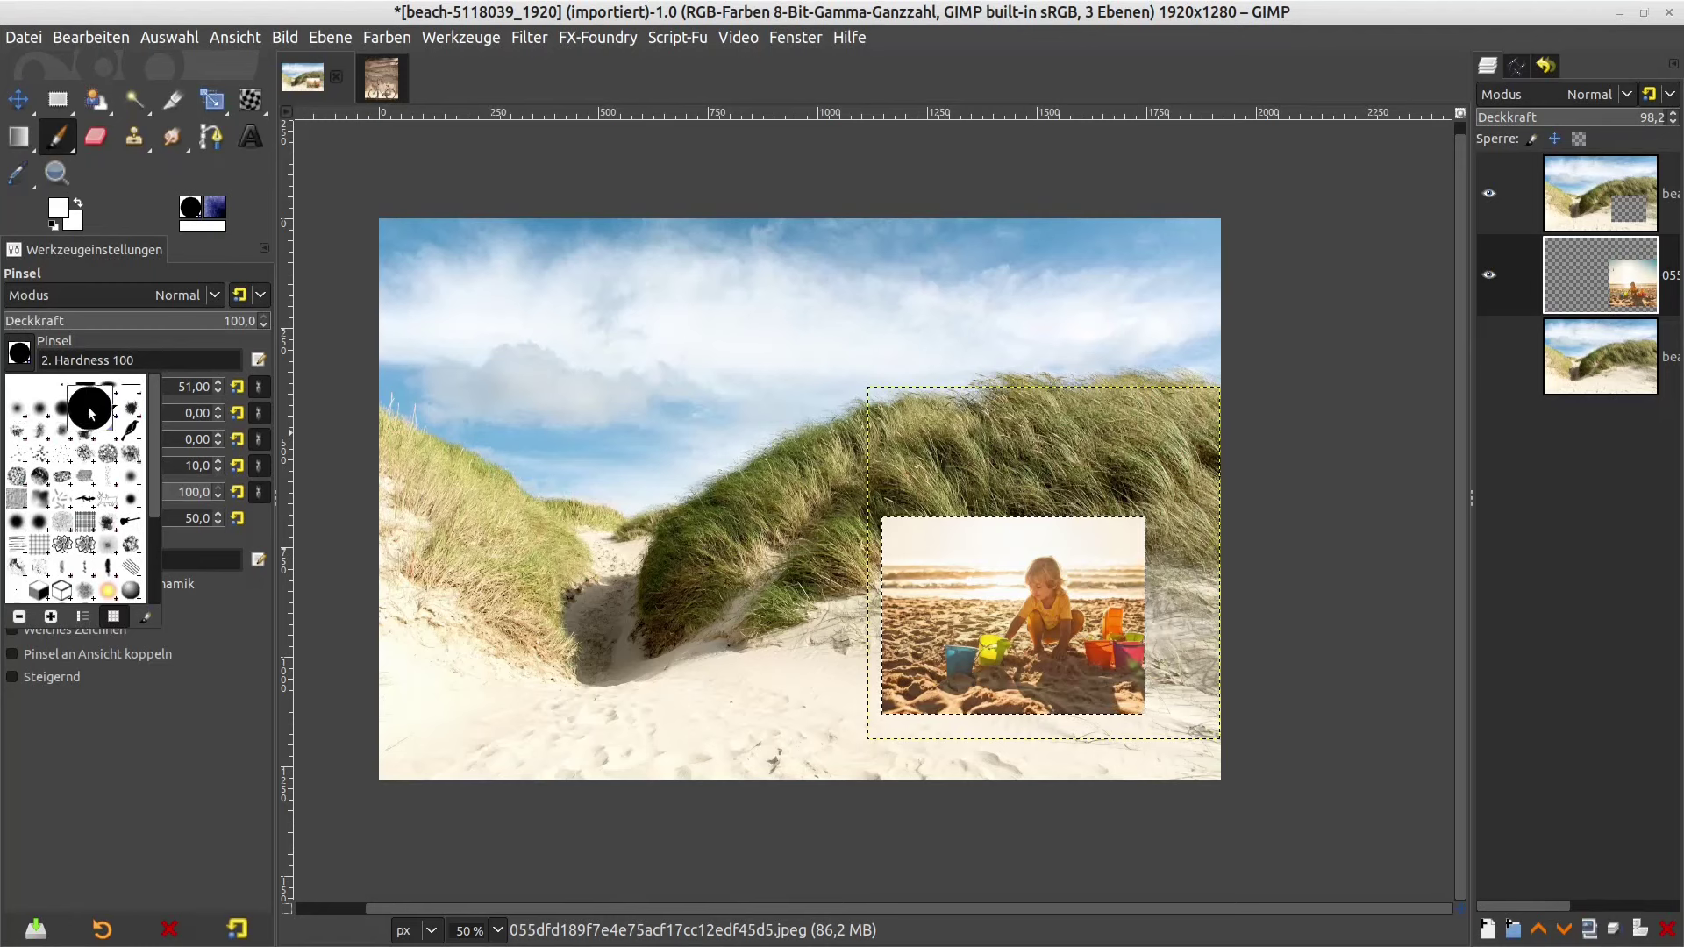
click(58, 220)
- Set the paintbrush size (Größe) to 15
click(154, 390)
key(Delete)
text(036)
key(Return)
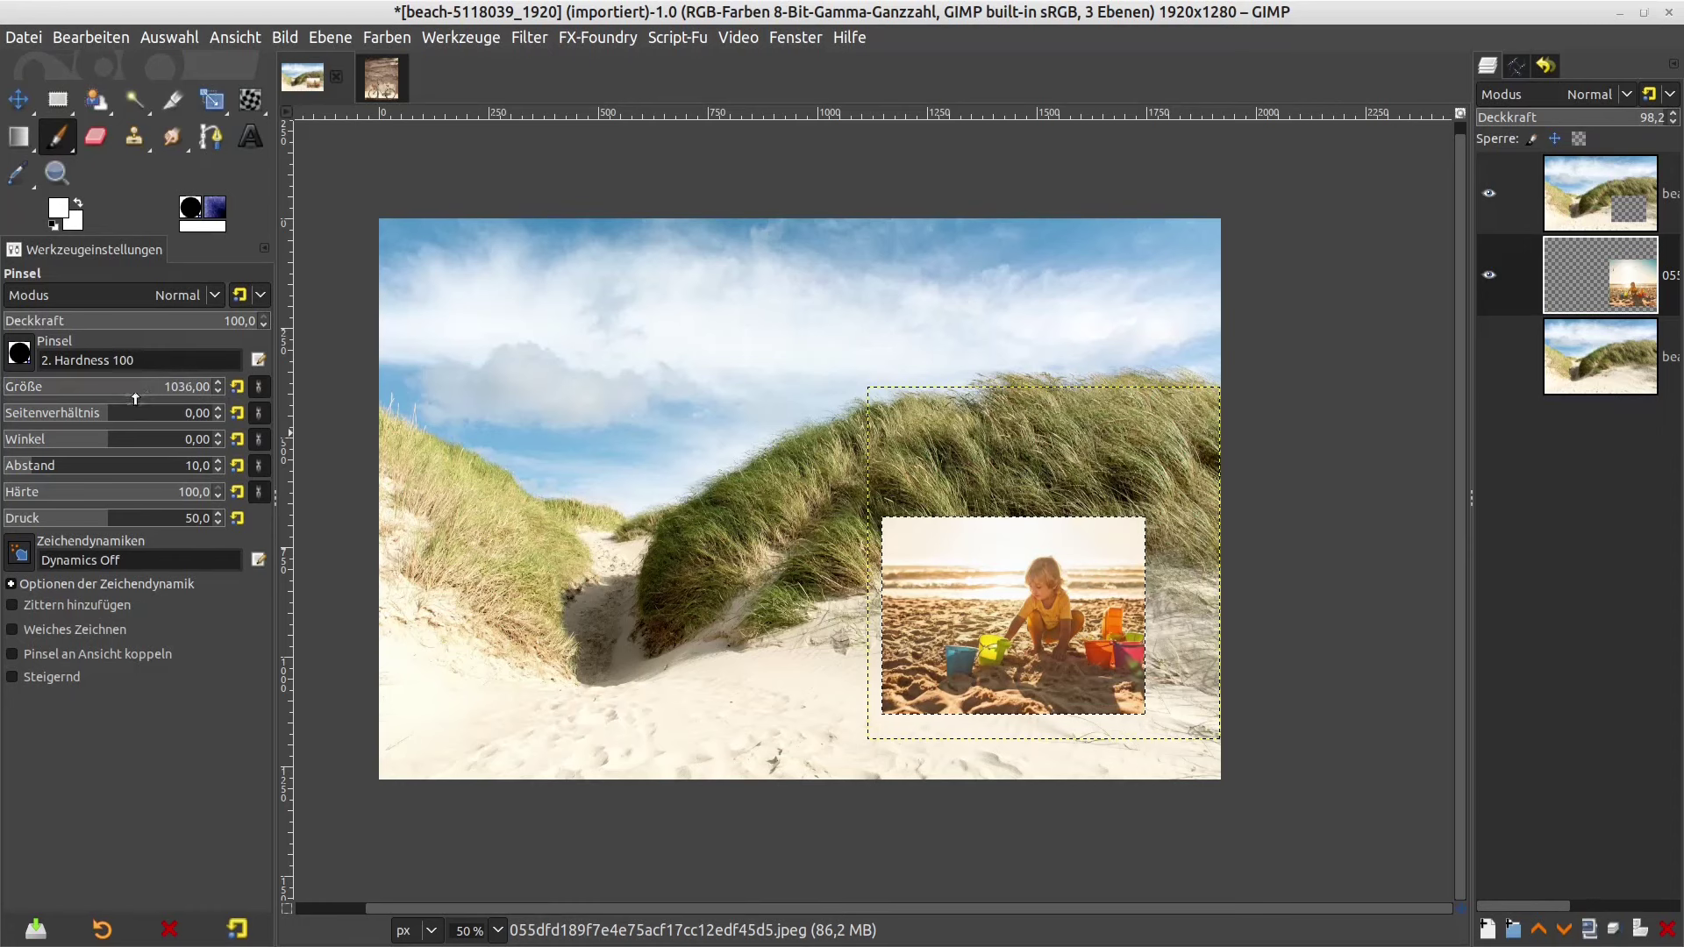
drag(135, 399, 61, 390)
click(179, 395)
text(15)
key(Return)
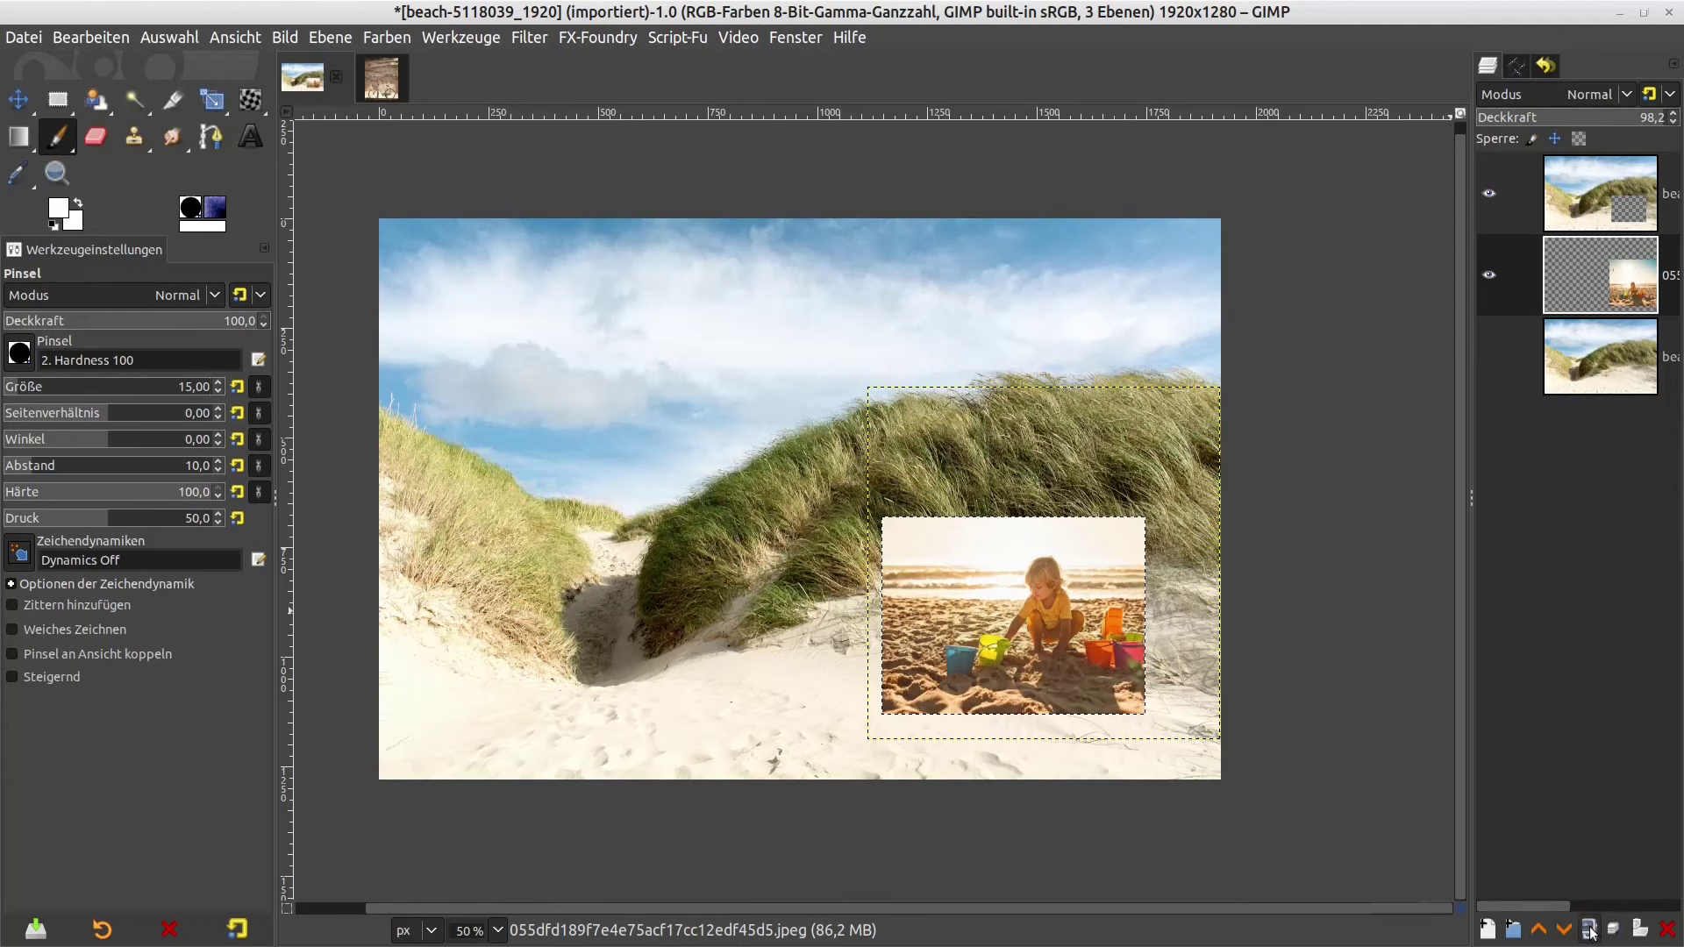
click(1515, 65)
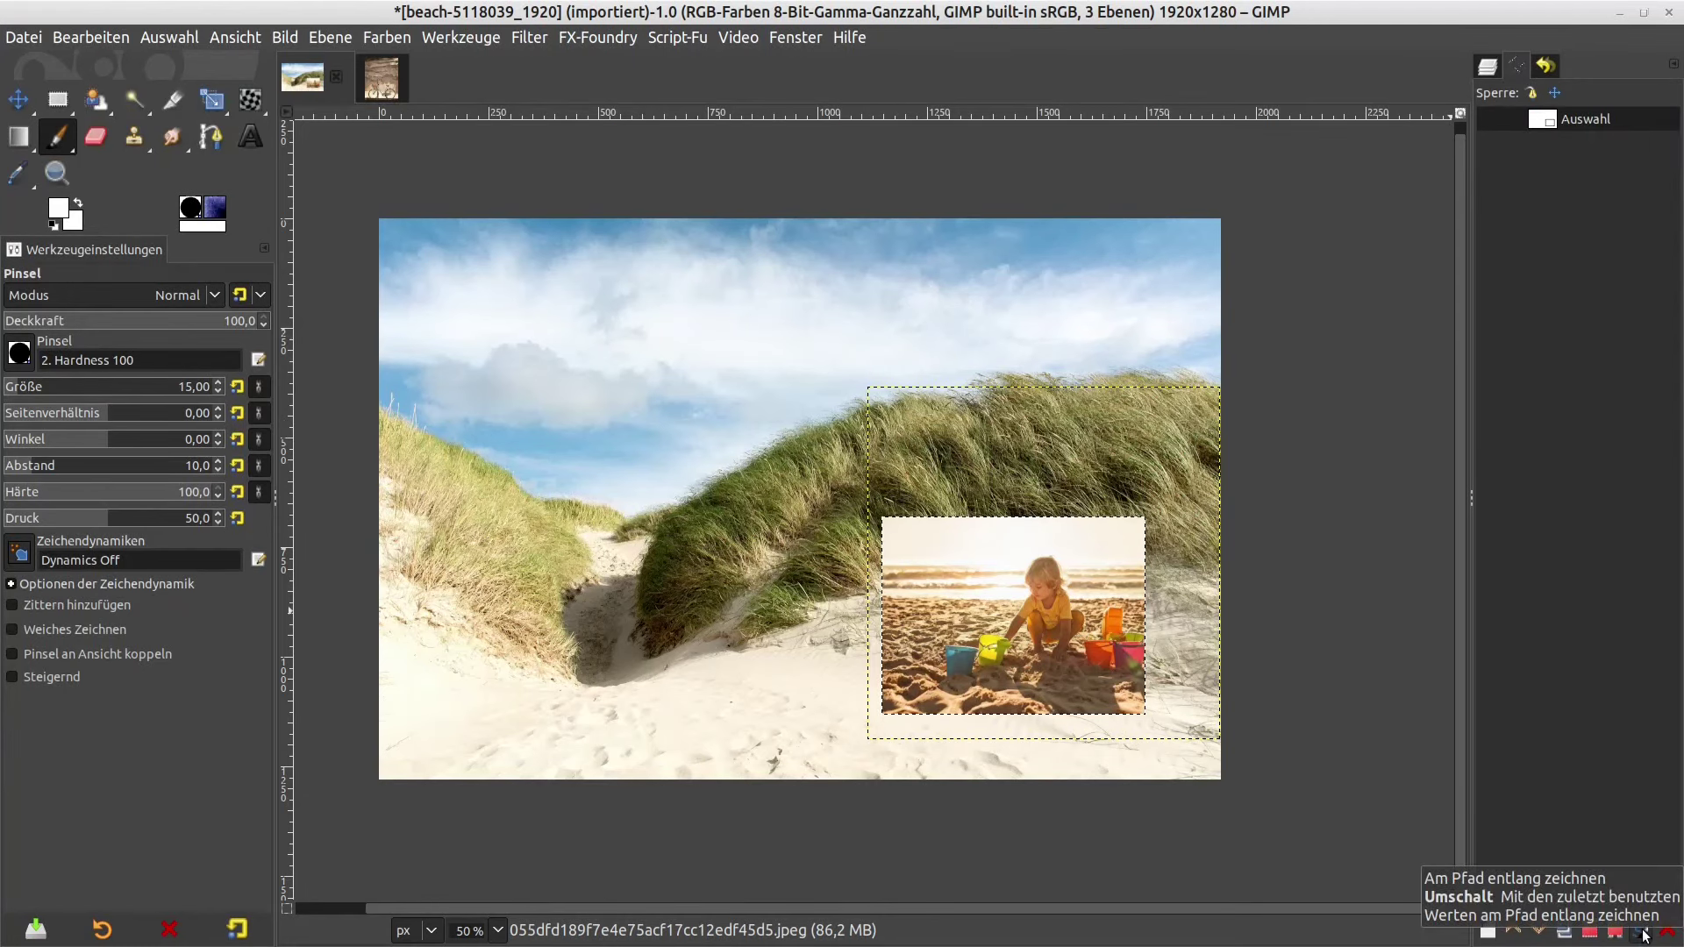
- Stroke the 'Auswahl' path with the white size-15 paintbrush to frame the child photo
click(1638, 933)
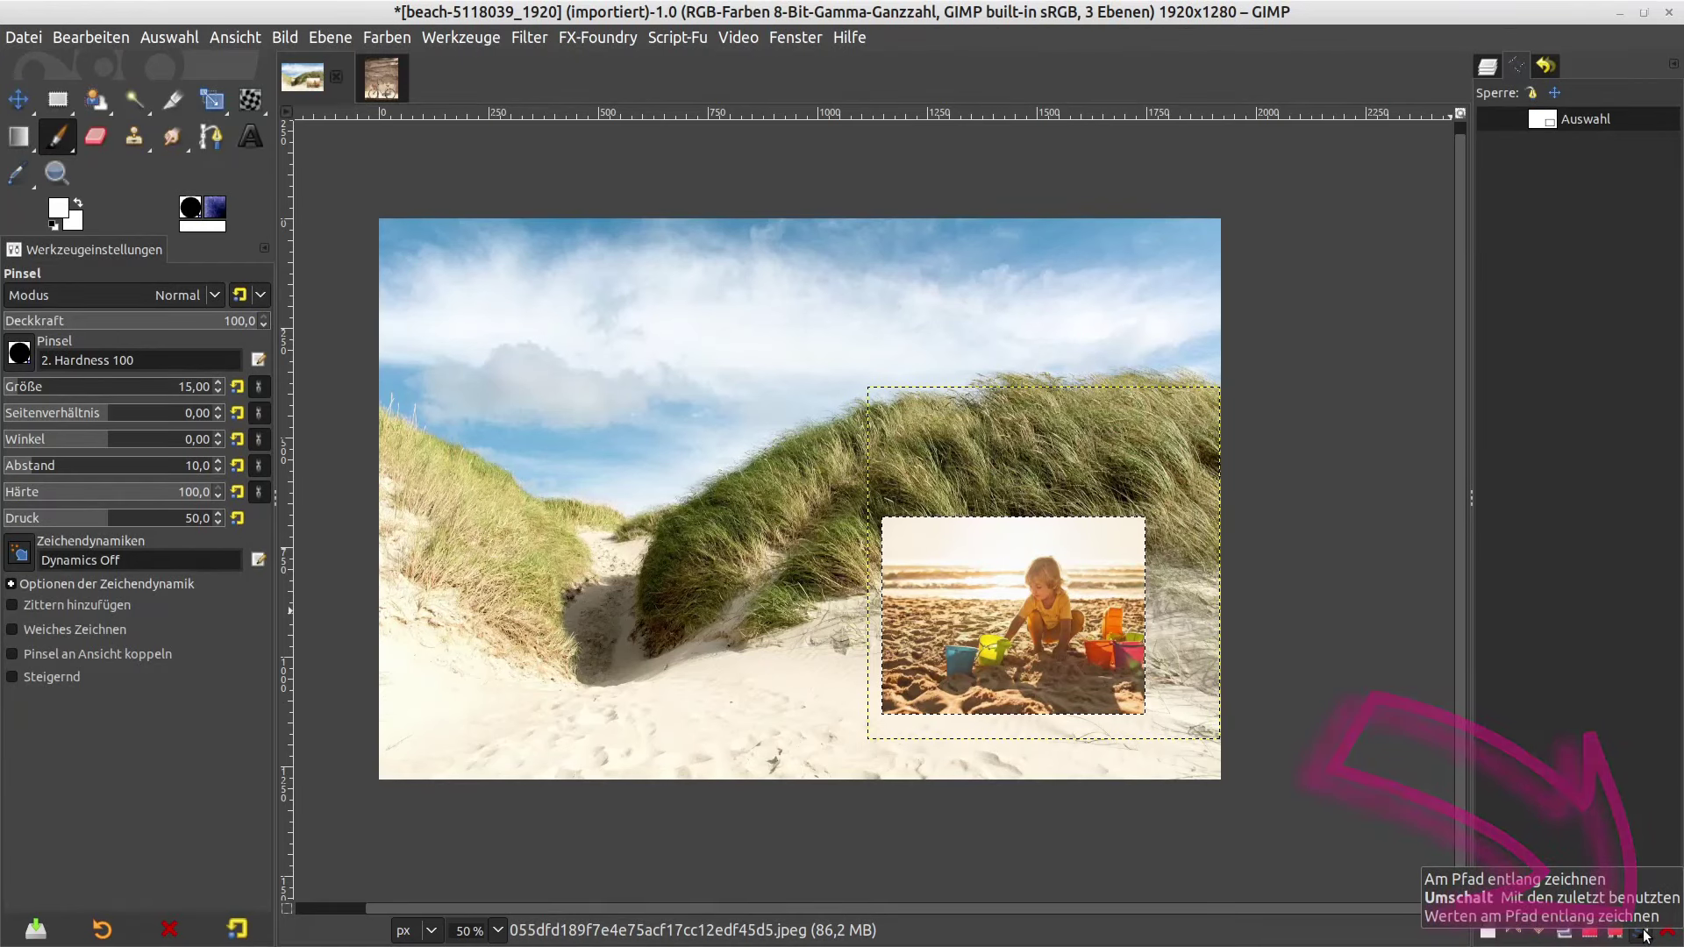
click(1644, 934)
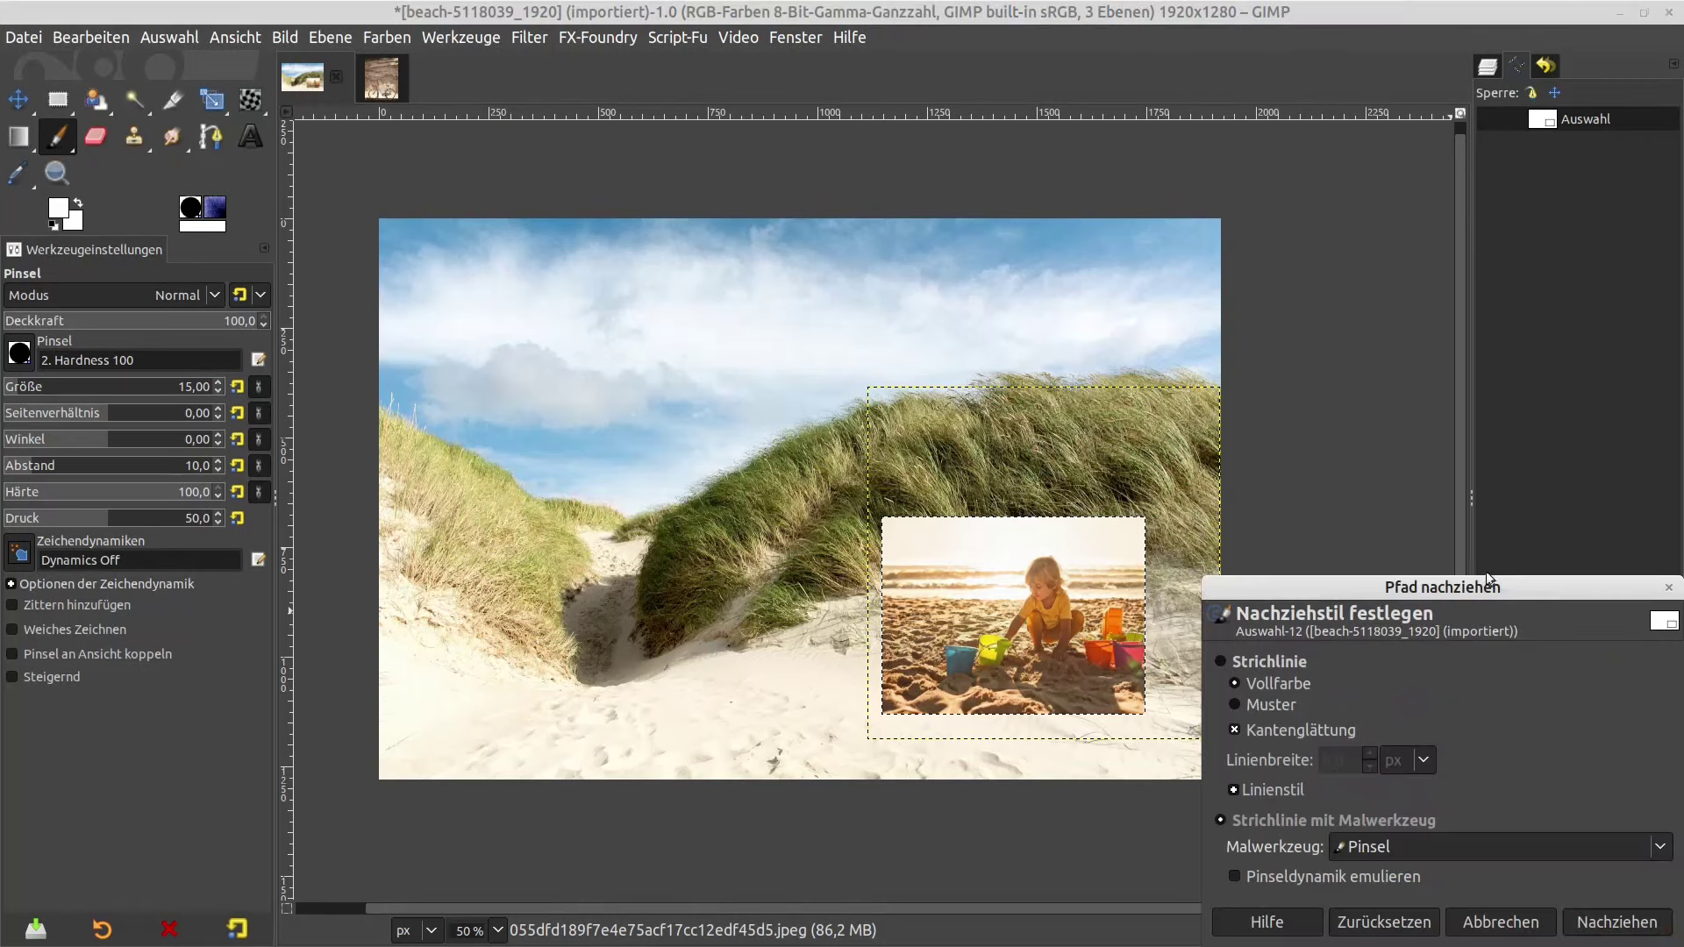
drag(1503, 587, 1130, 227)
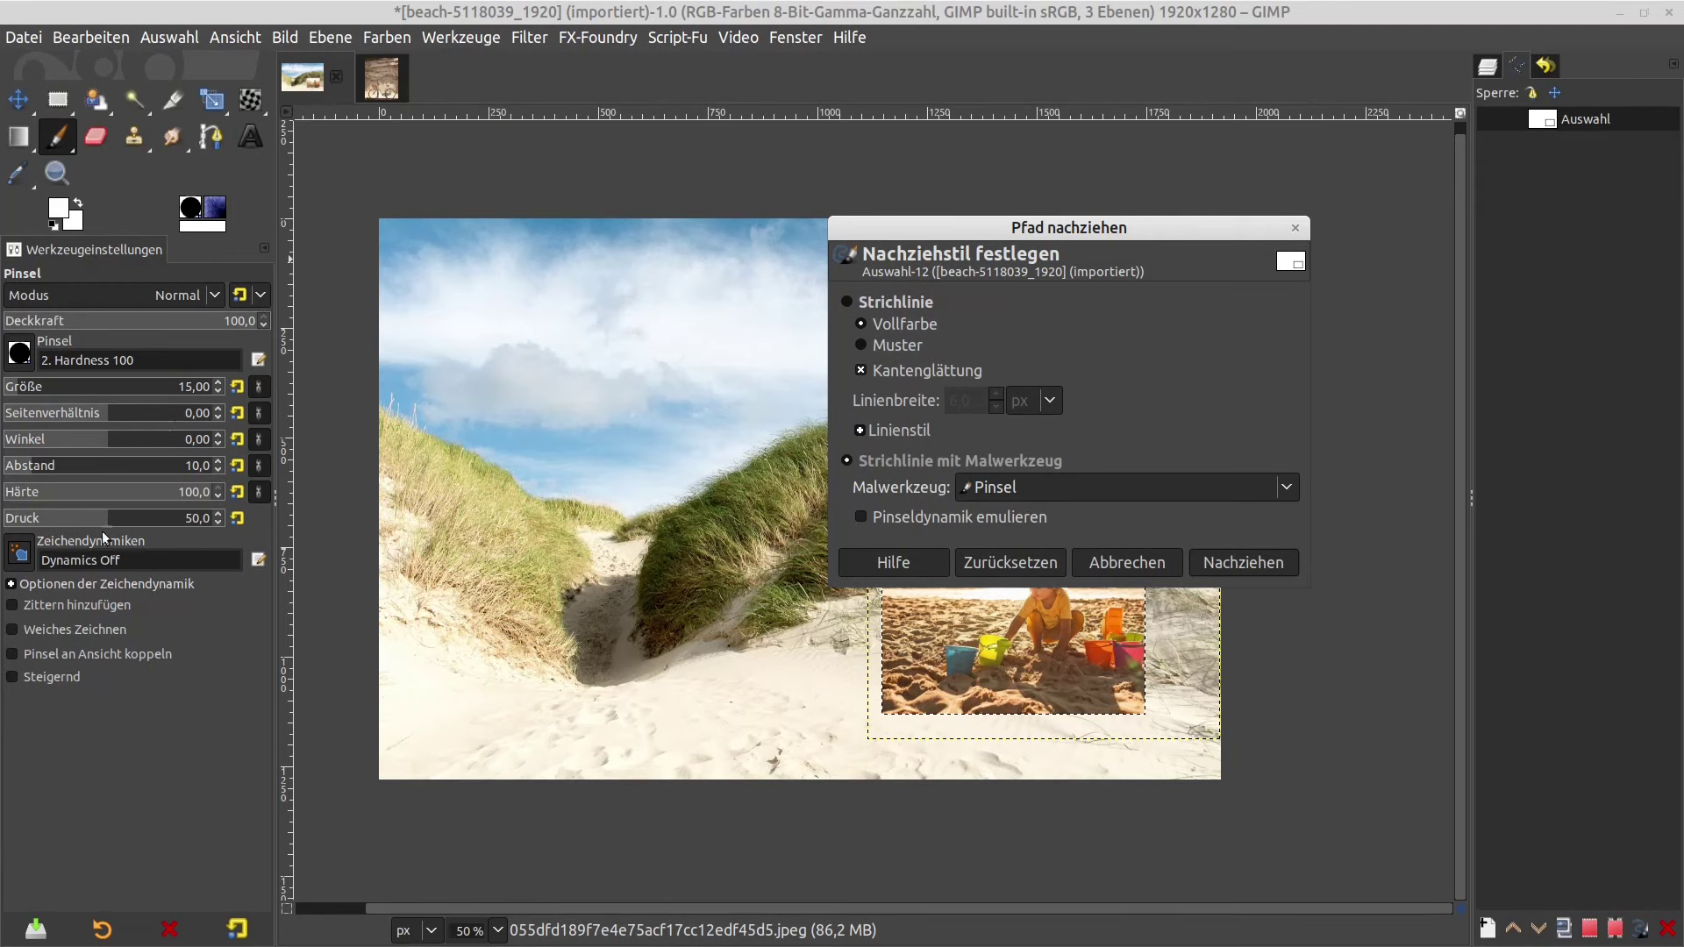
click(1228, 565)
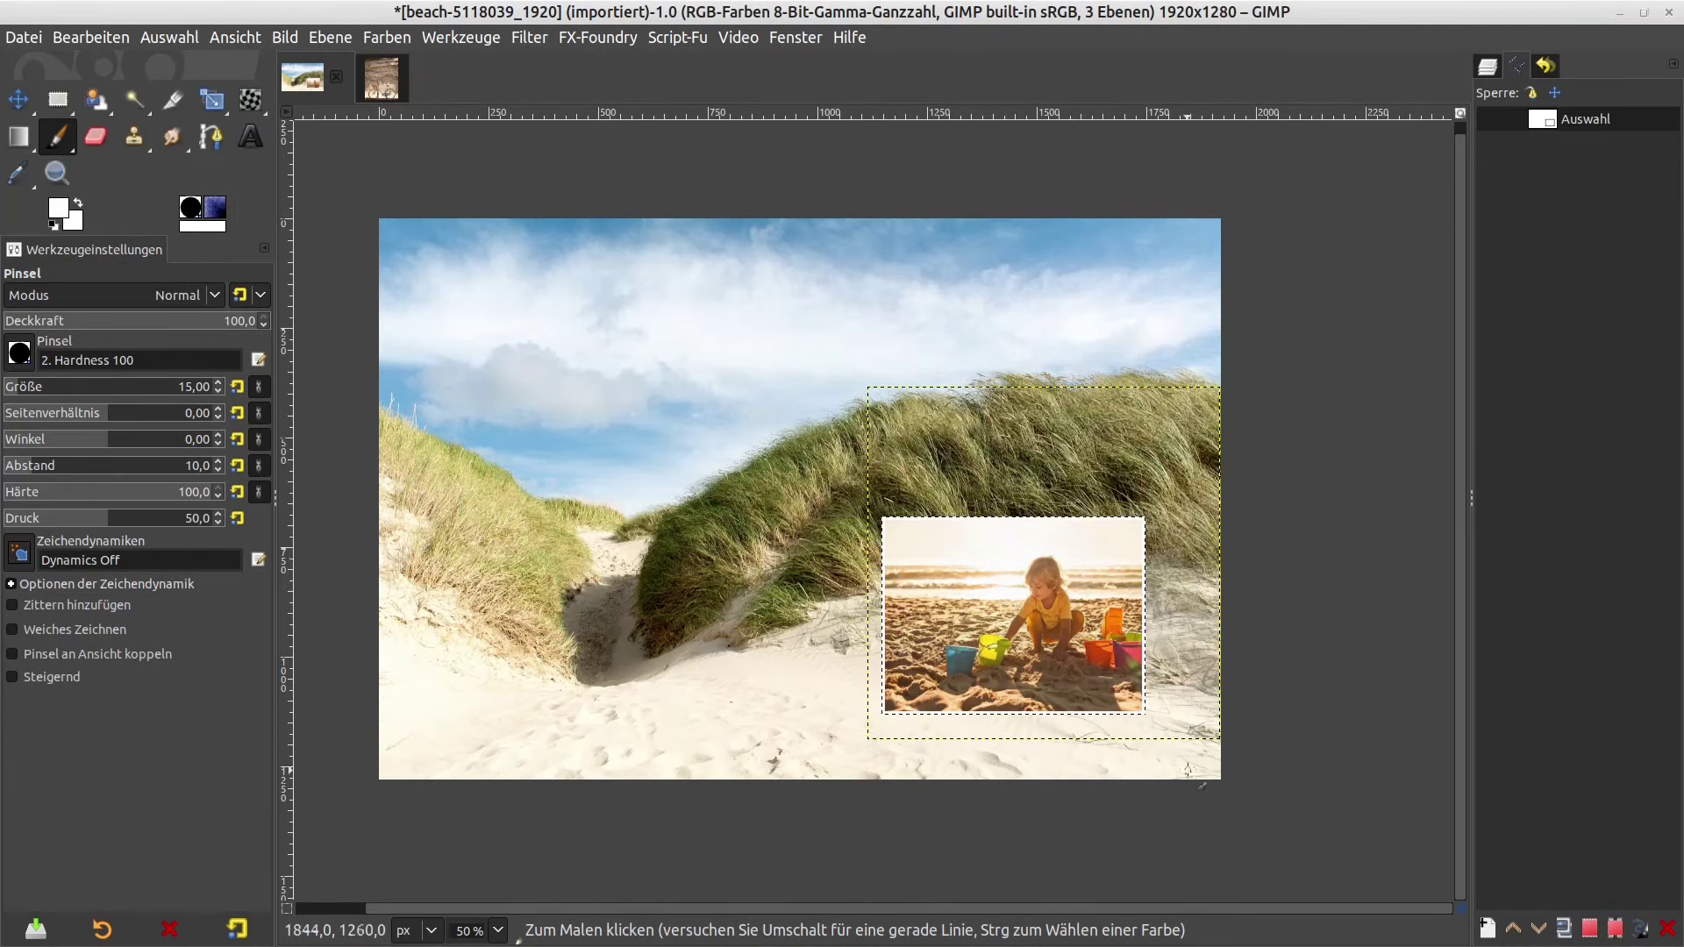
- Set the foreground colour to black and stroke a black border around the child photo
click(61, 208)
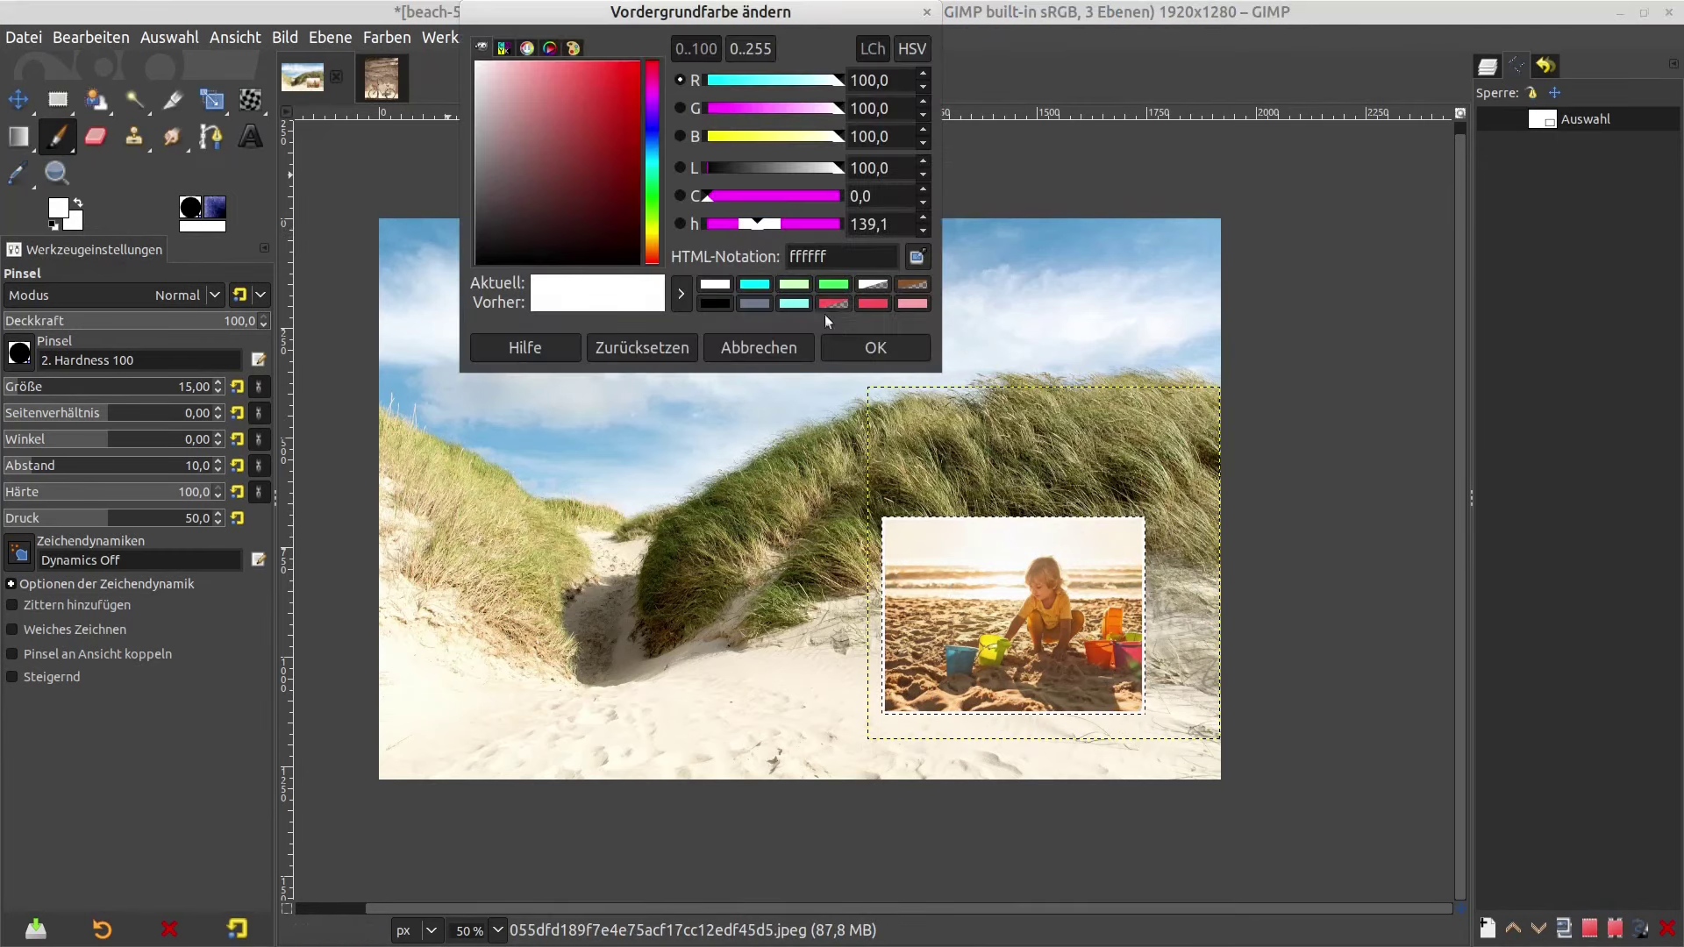
click(712, 303)
click(874, 352)
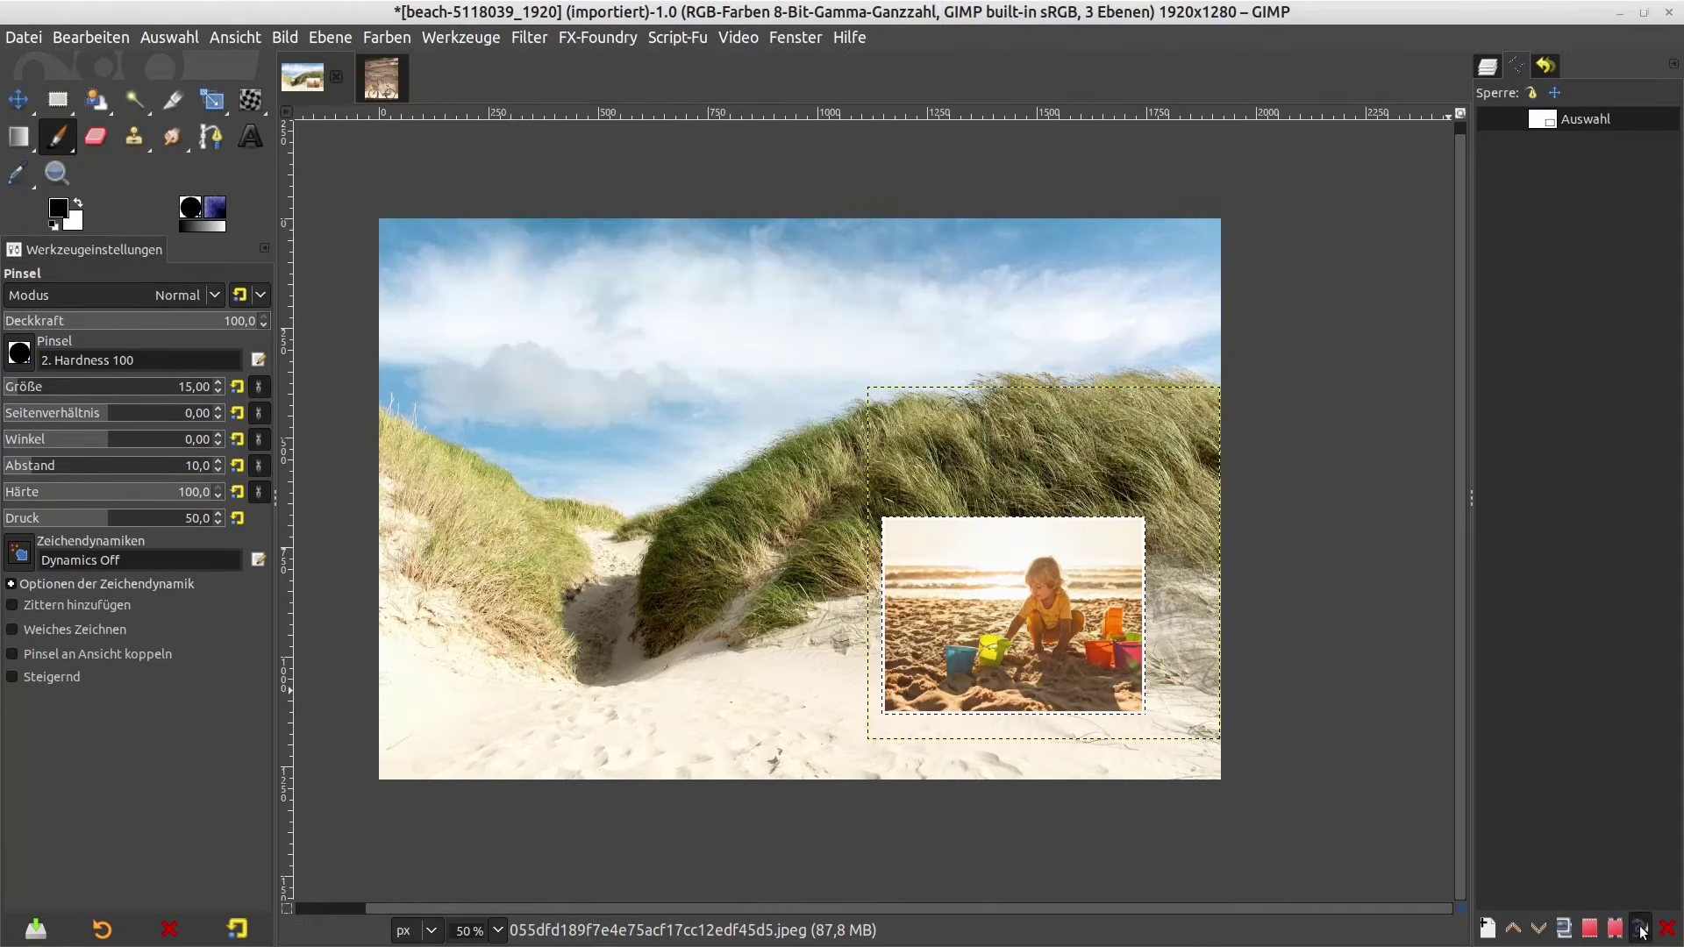
click(1643, 931)
click(1619, 919)
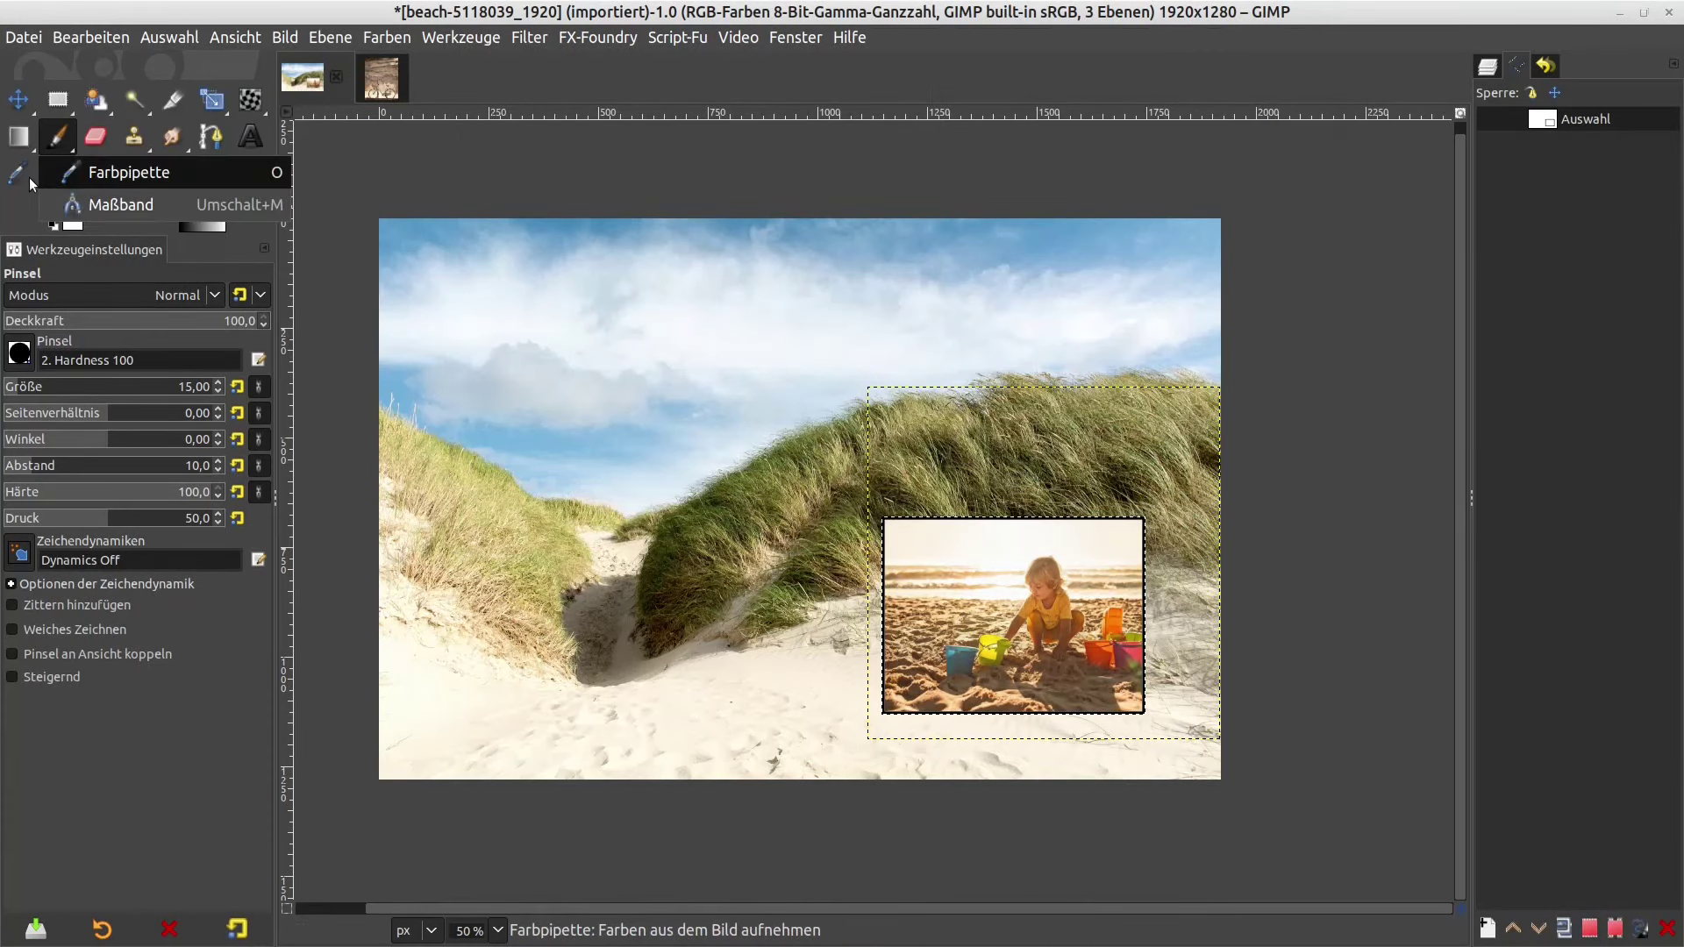
- With the top dune layer active, sample the light sky blue from the sky as foreground
click(27, 184)
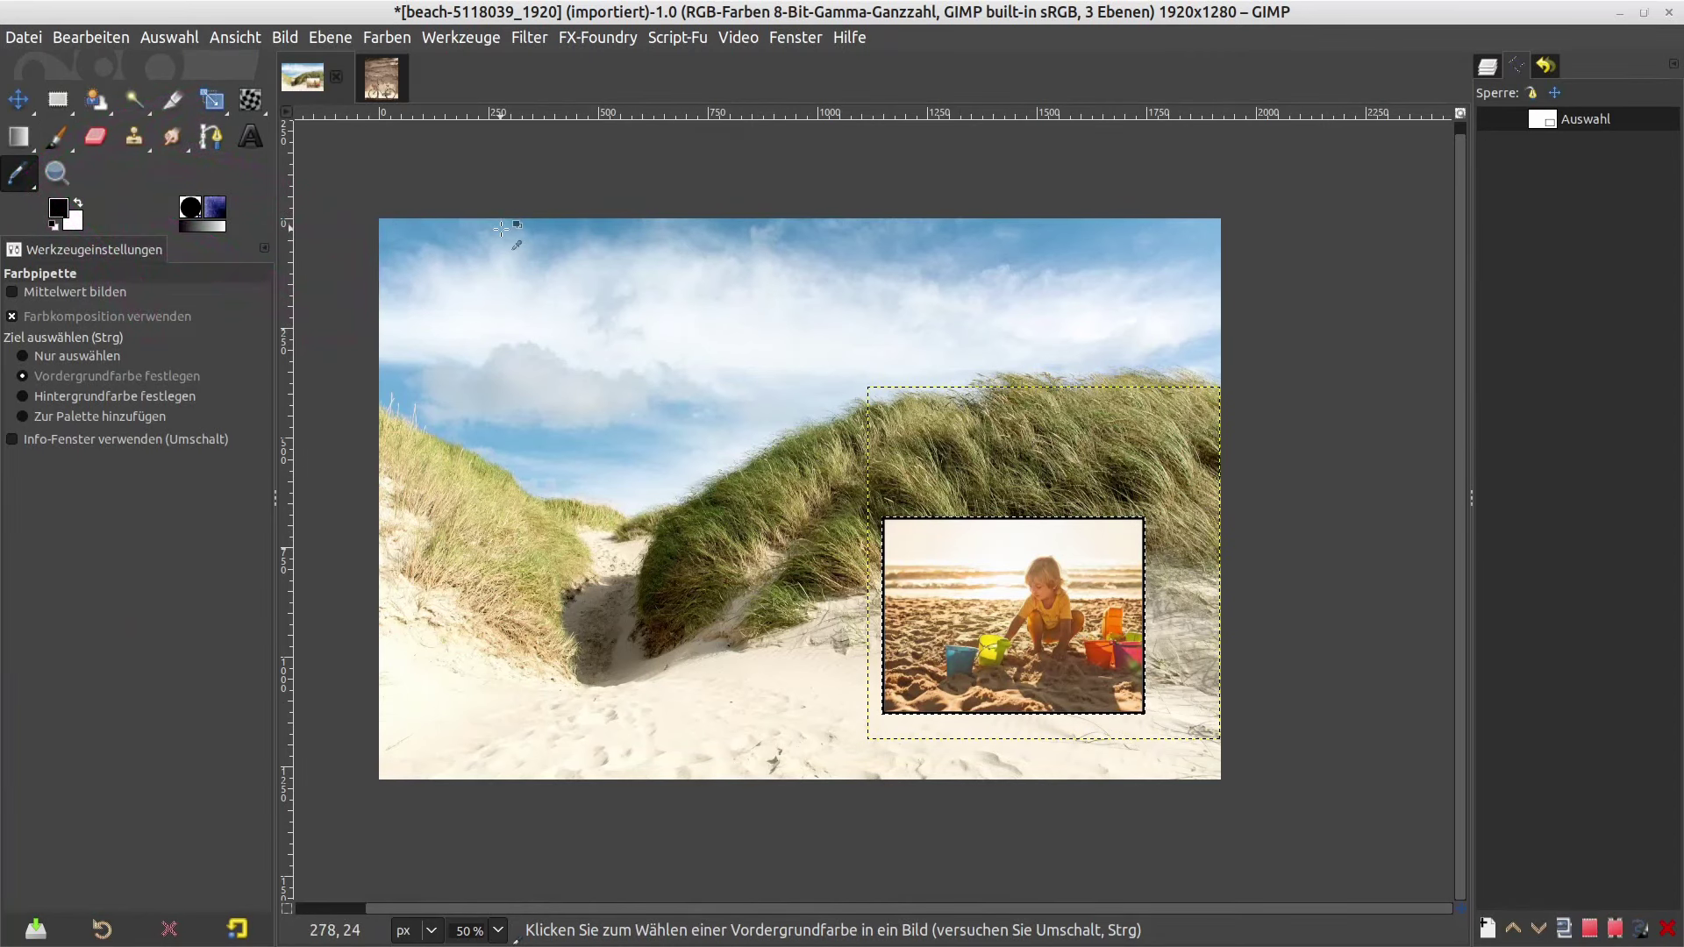
click(1487, 67)
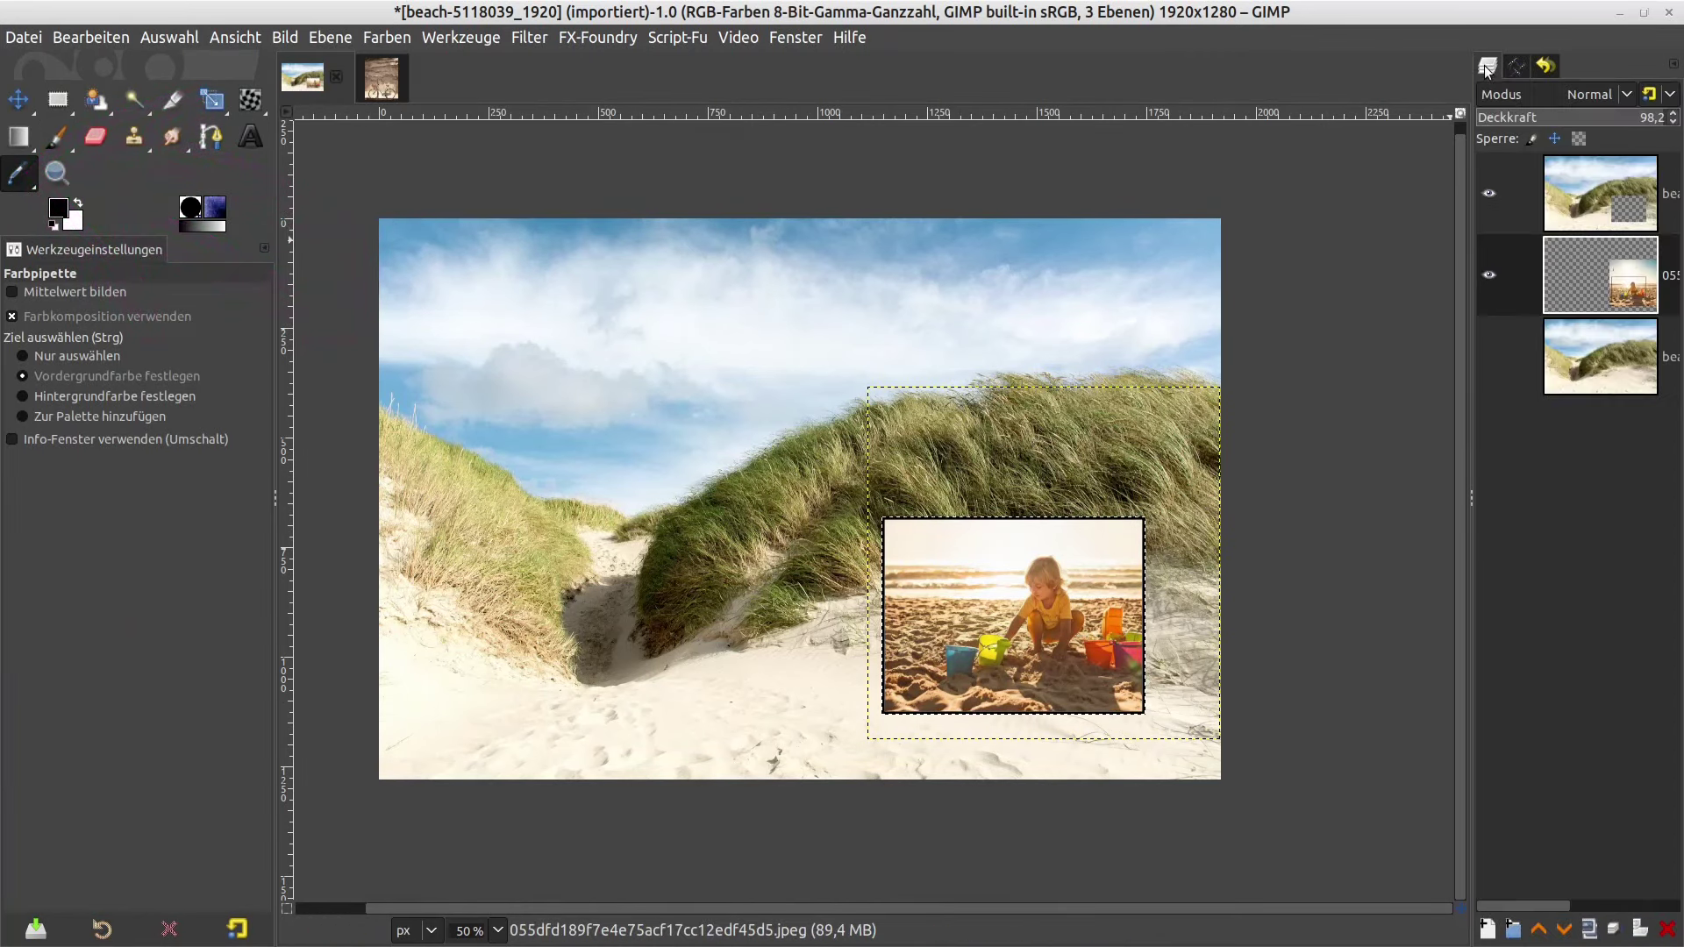
click(1611, 165)
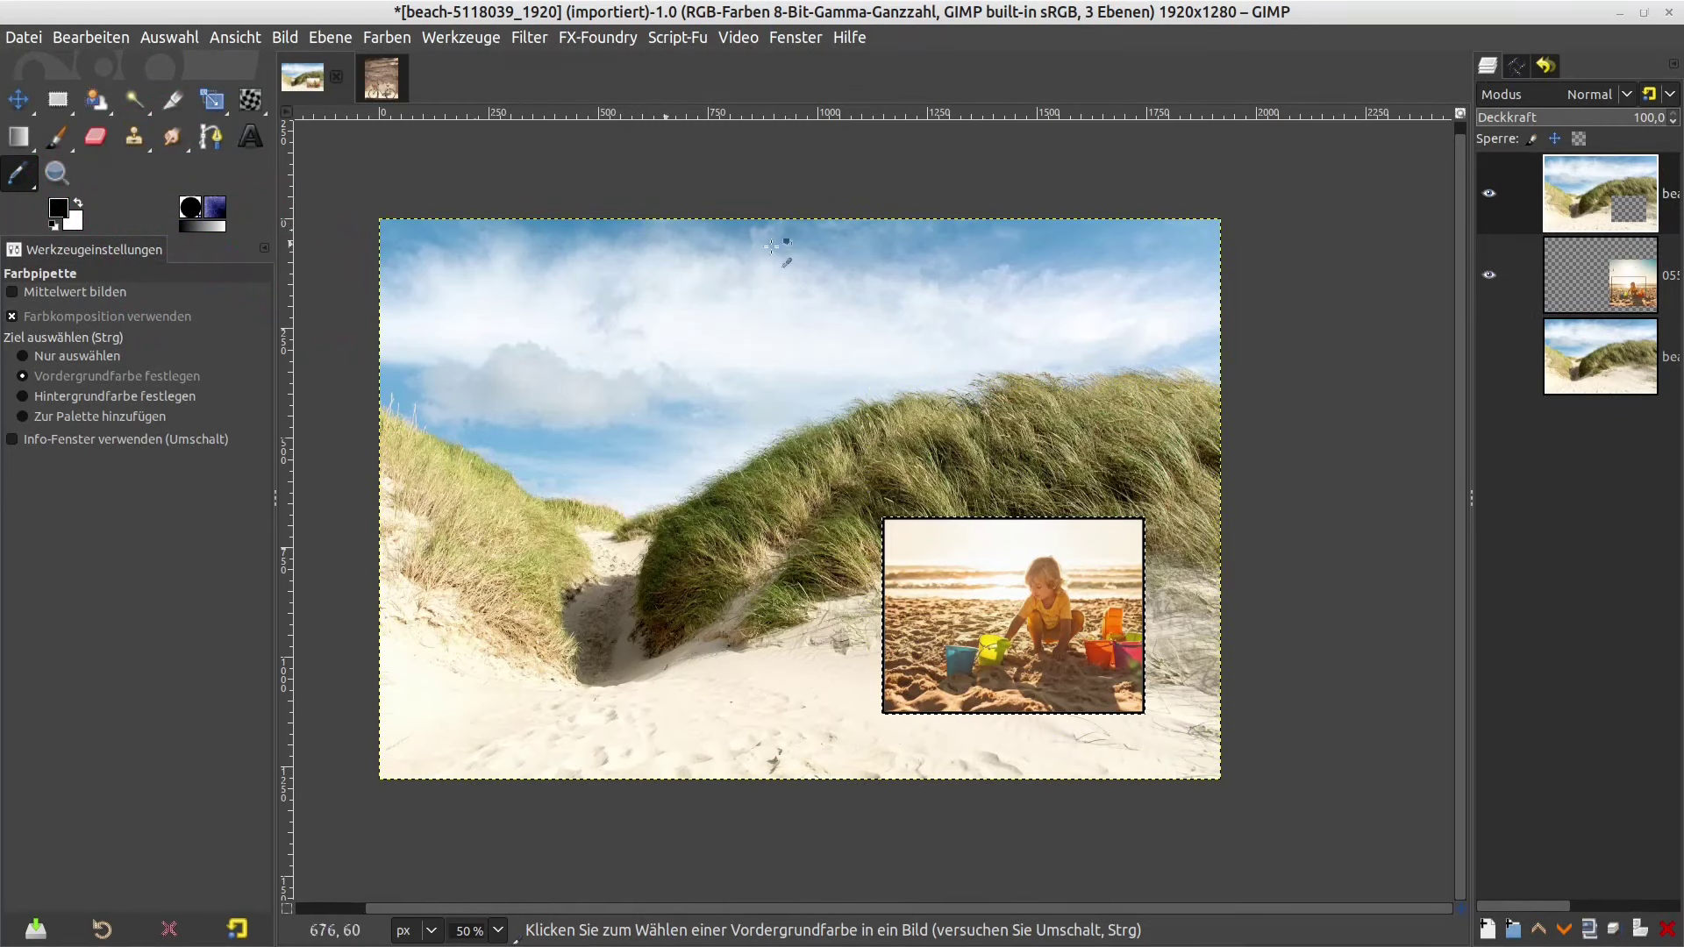
click(522, 442)
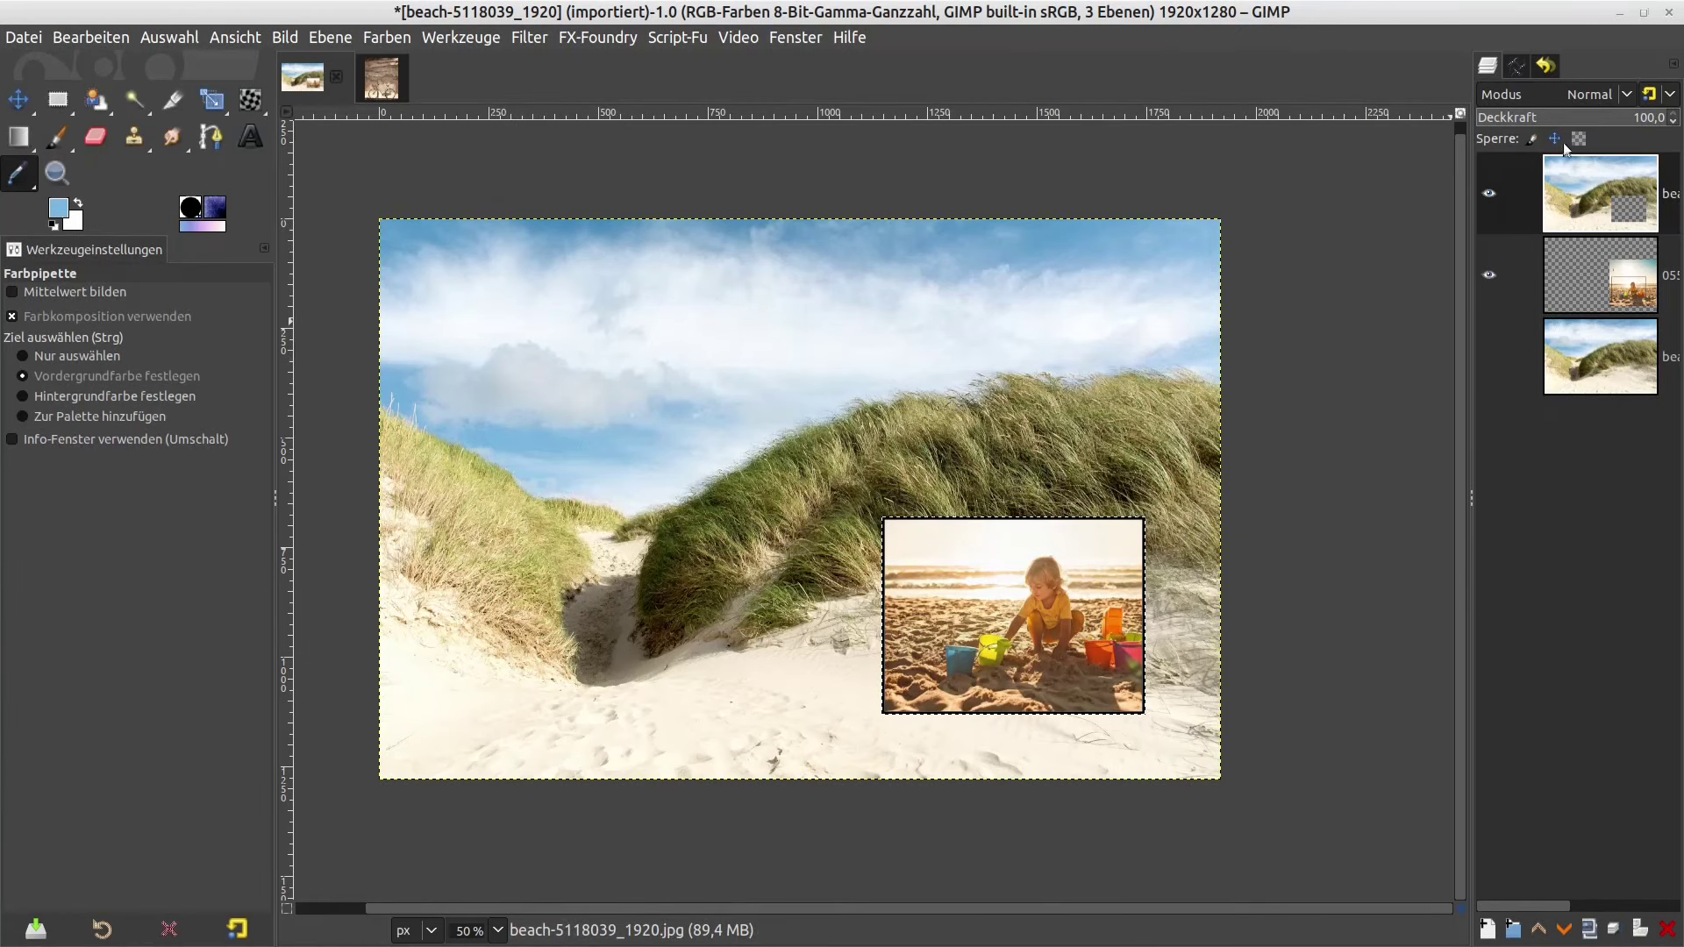
- Stroke the selection in light sky blue around the child photo, then select none
click(1519, 67)
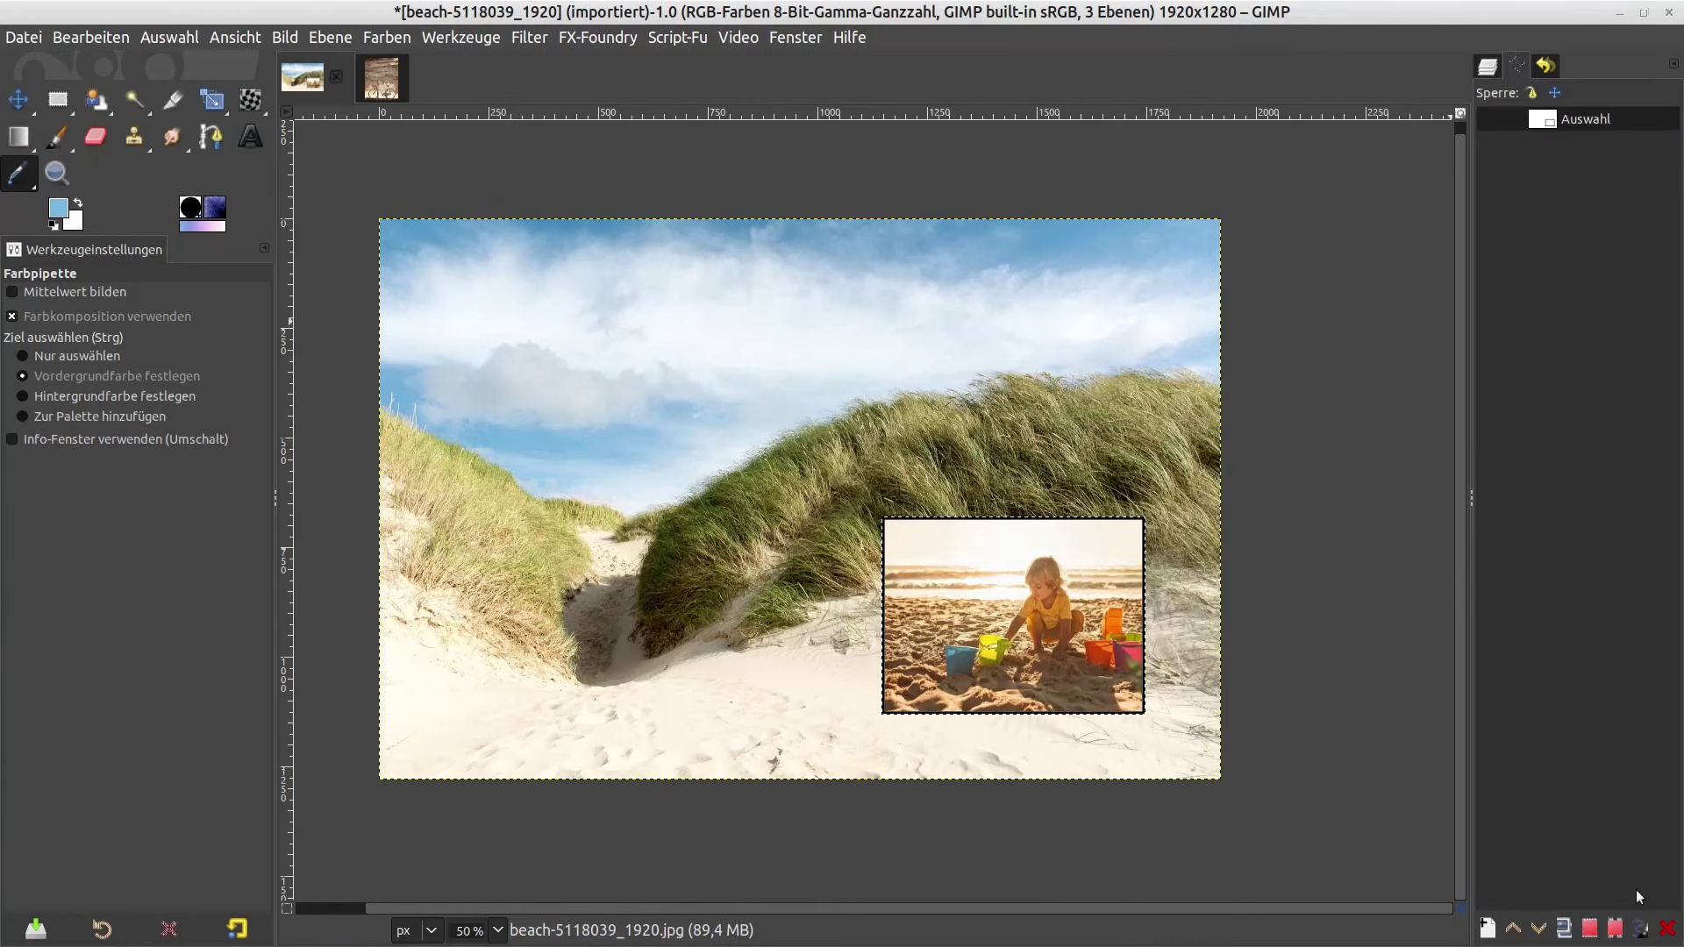
click(1642, 935)
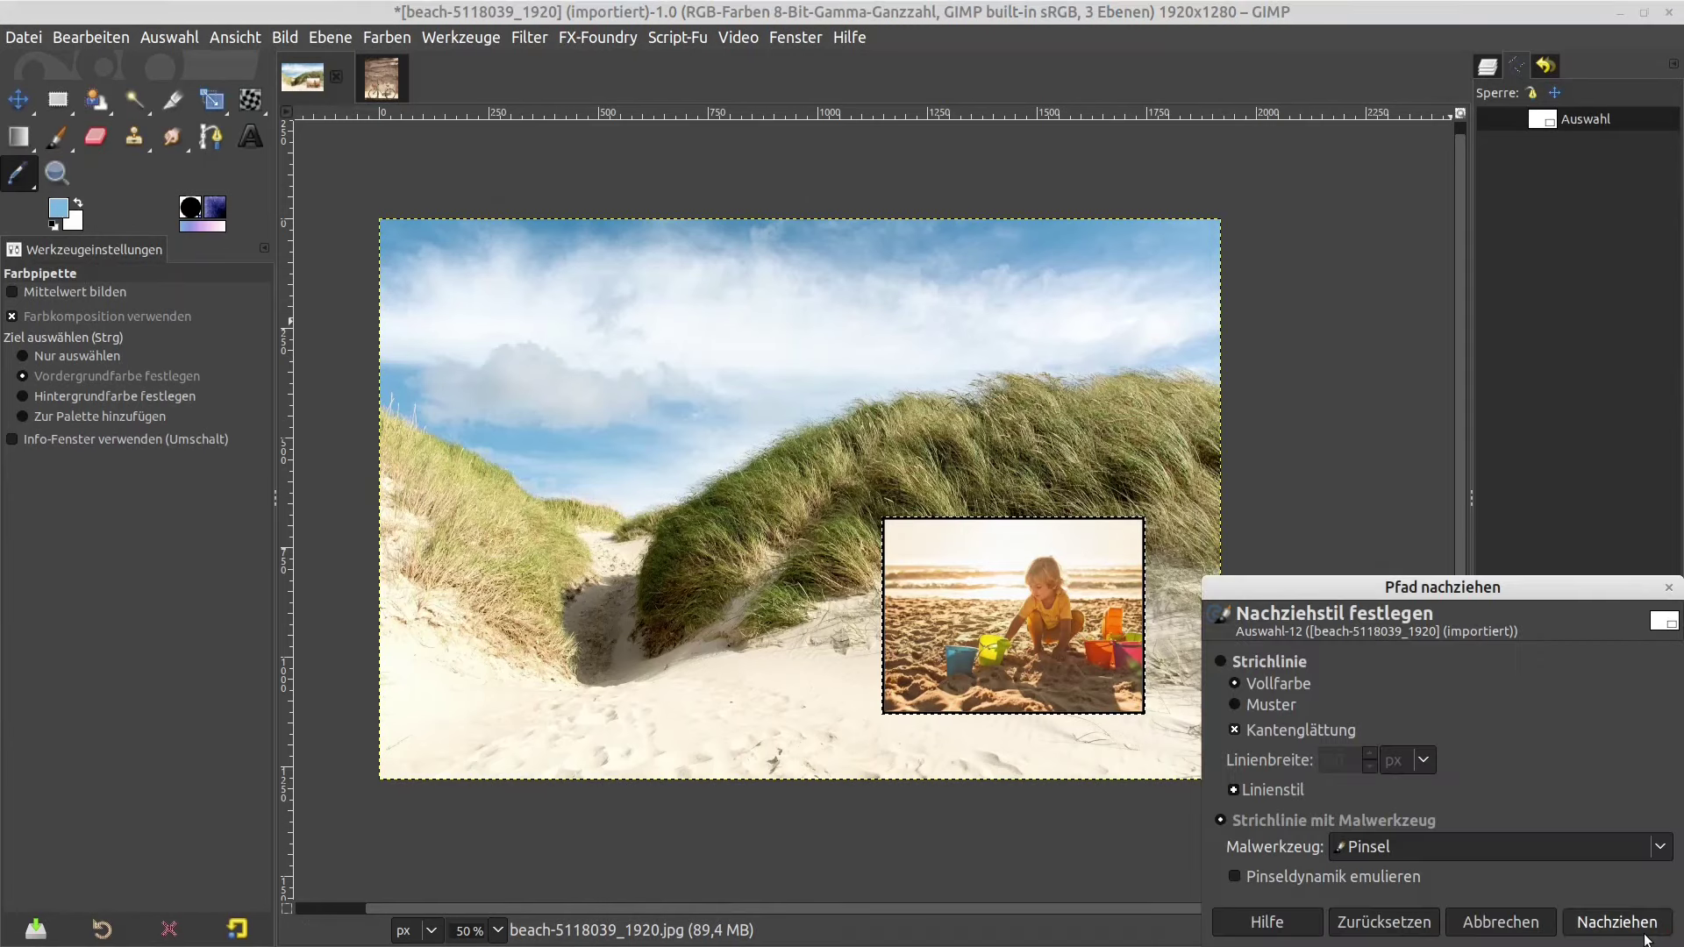
click(1607, 927)
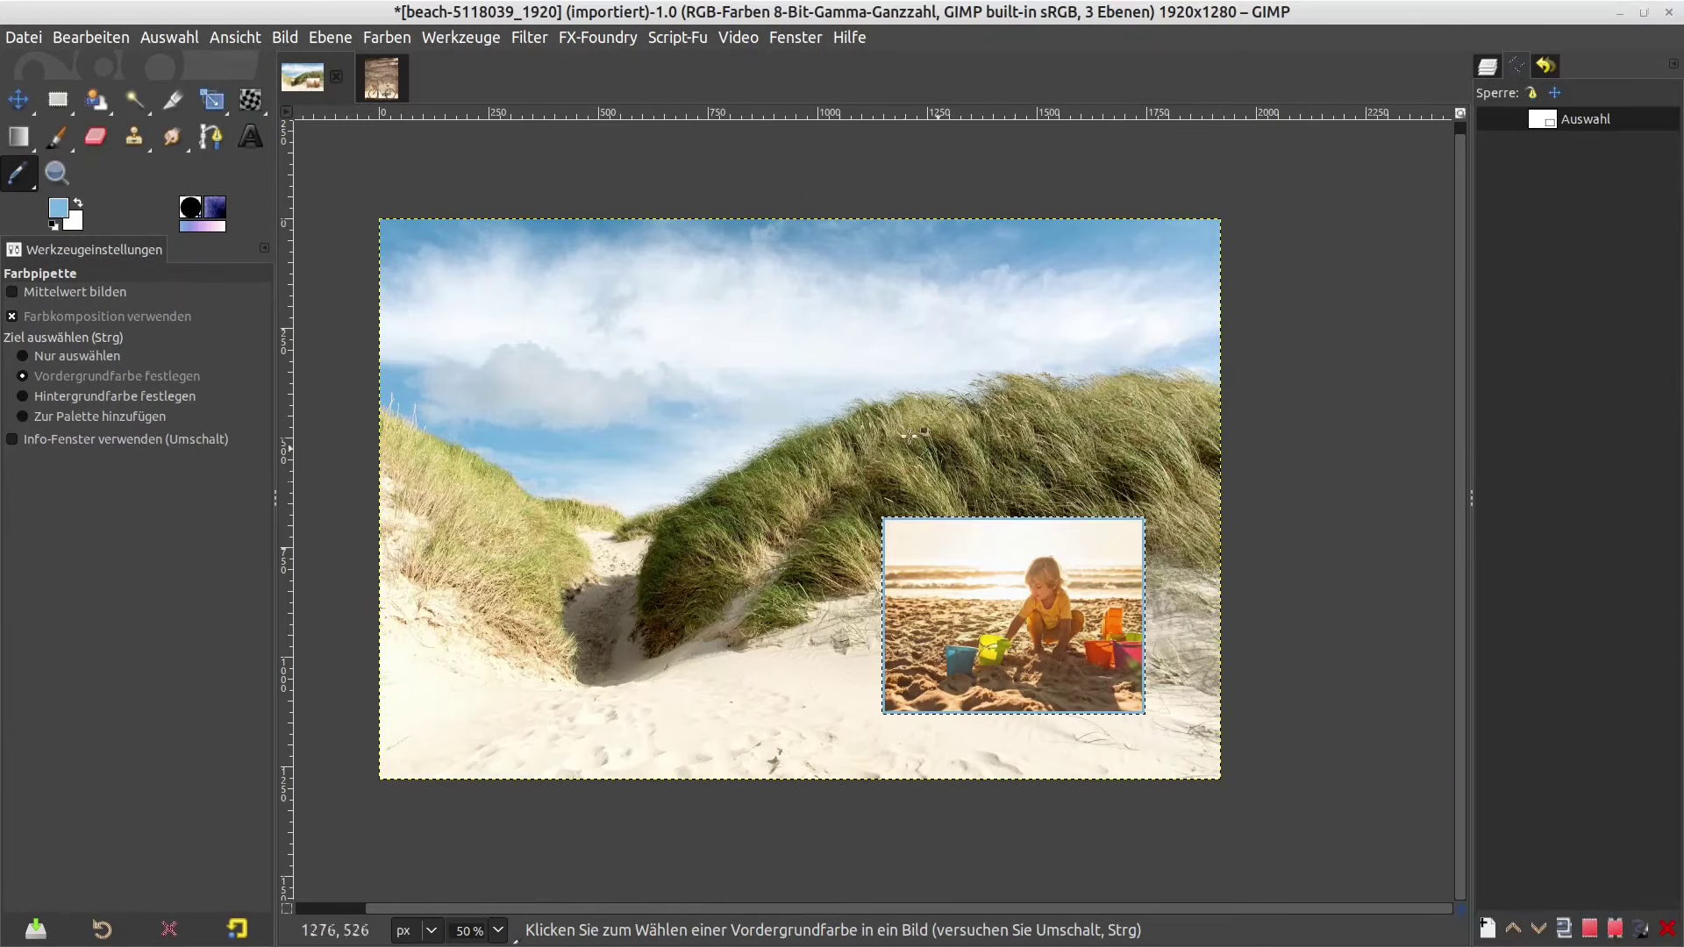
click(186, 41)
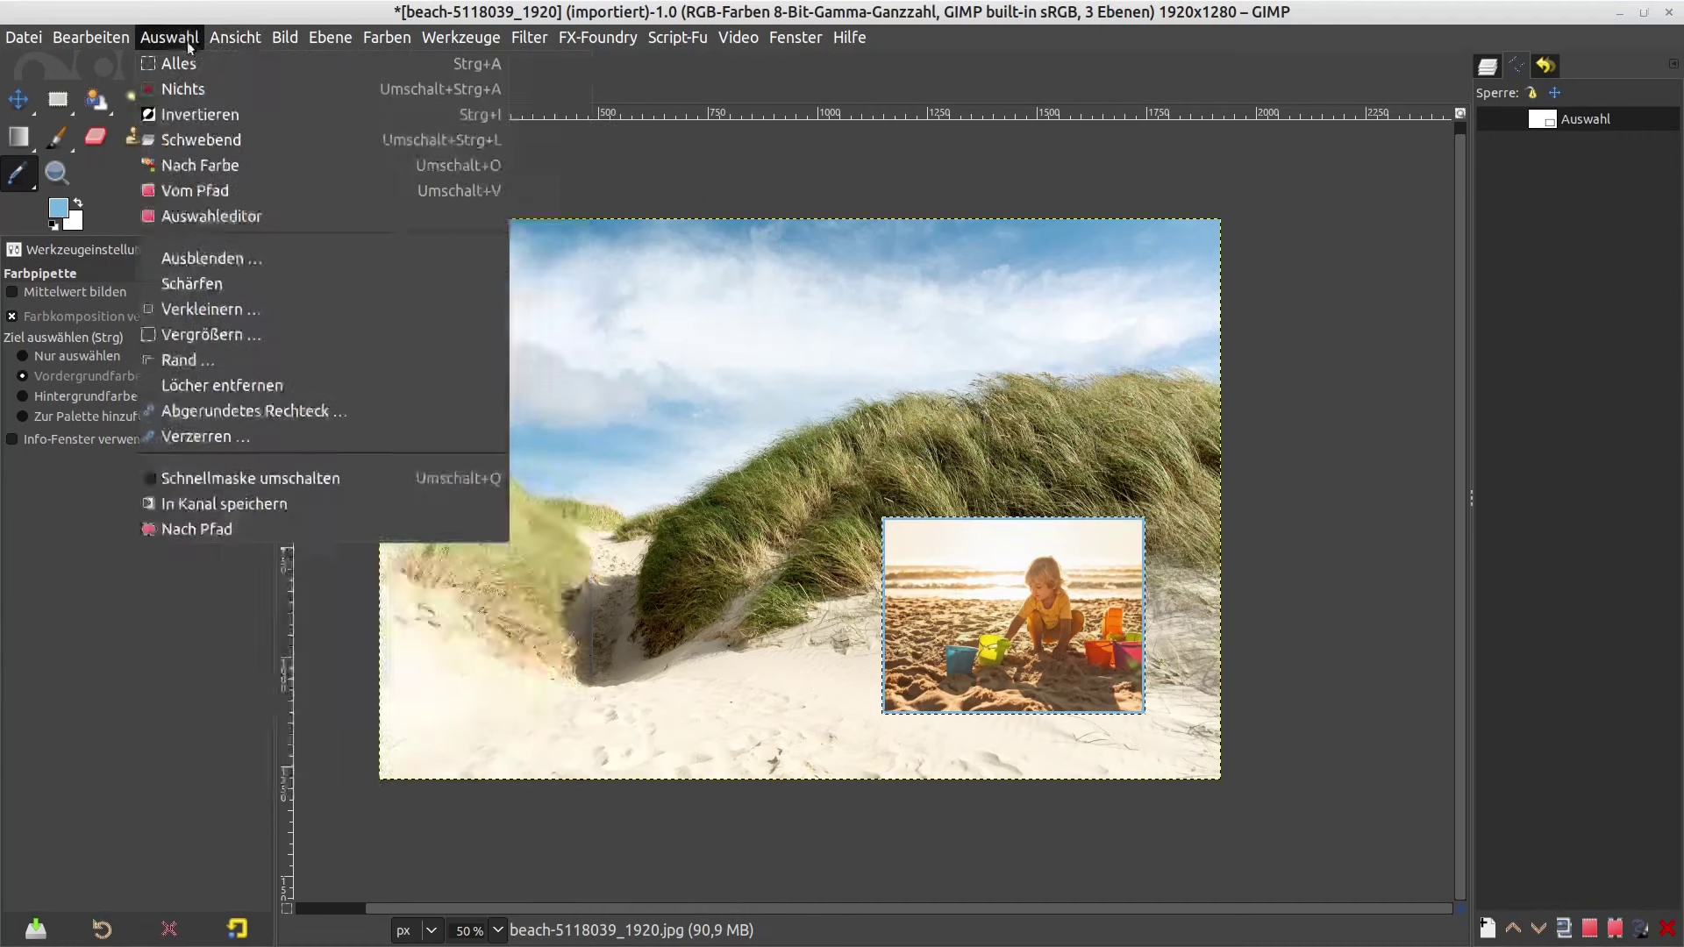
click(181, 92)
key(ctrl+l)
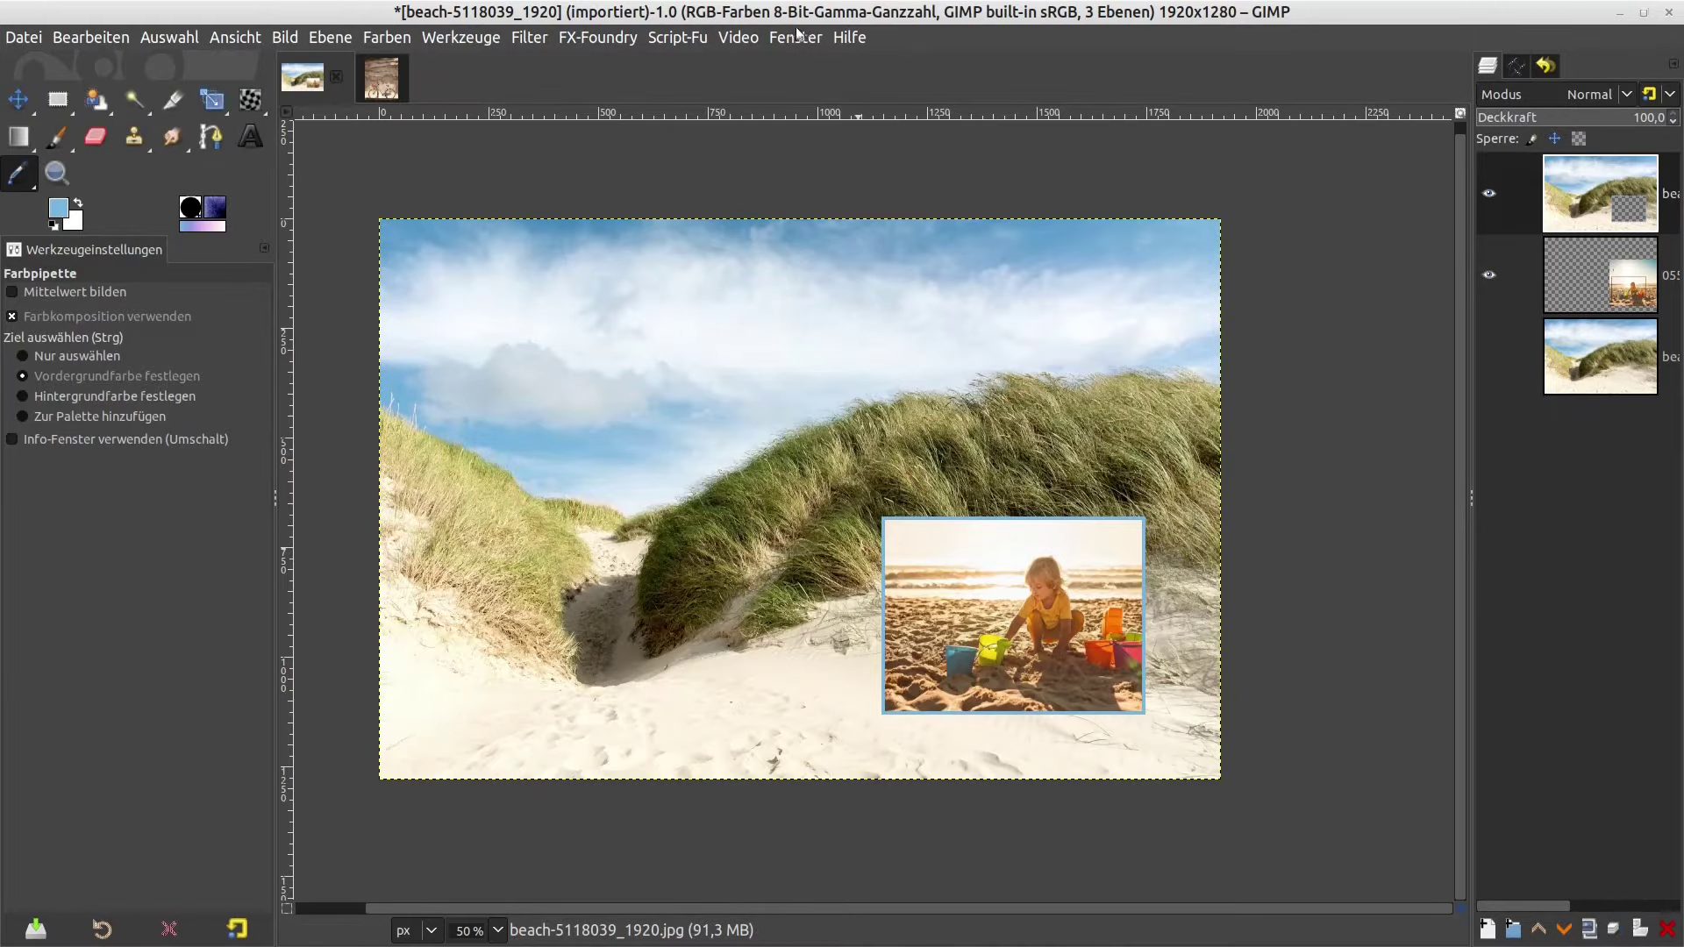
- Drag the older couple's shore photo from Nemo onto the GIMP canvas as a new layer
drag(896, 115, 1109, 125)
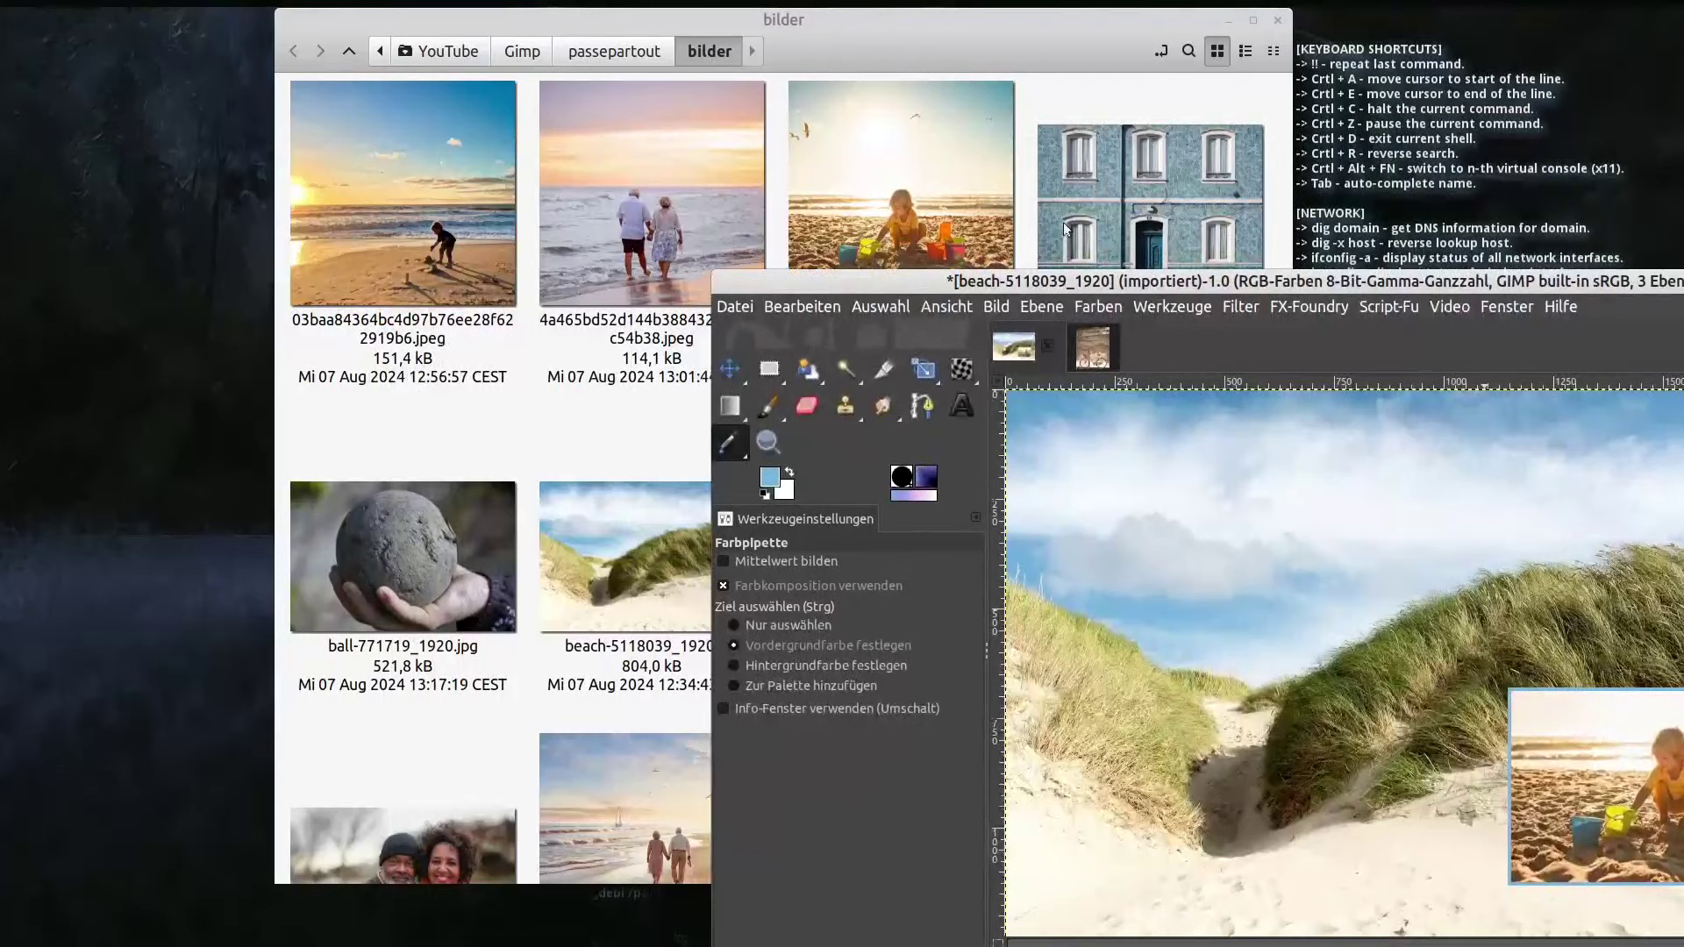
drag(1110, 125, 1395, 290)
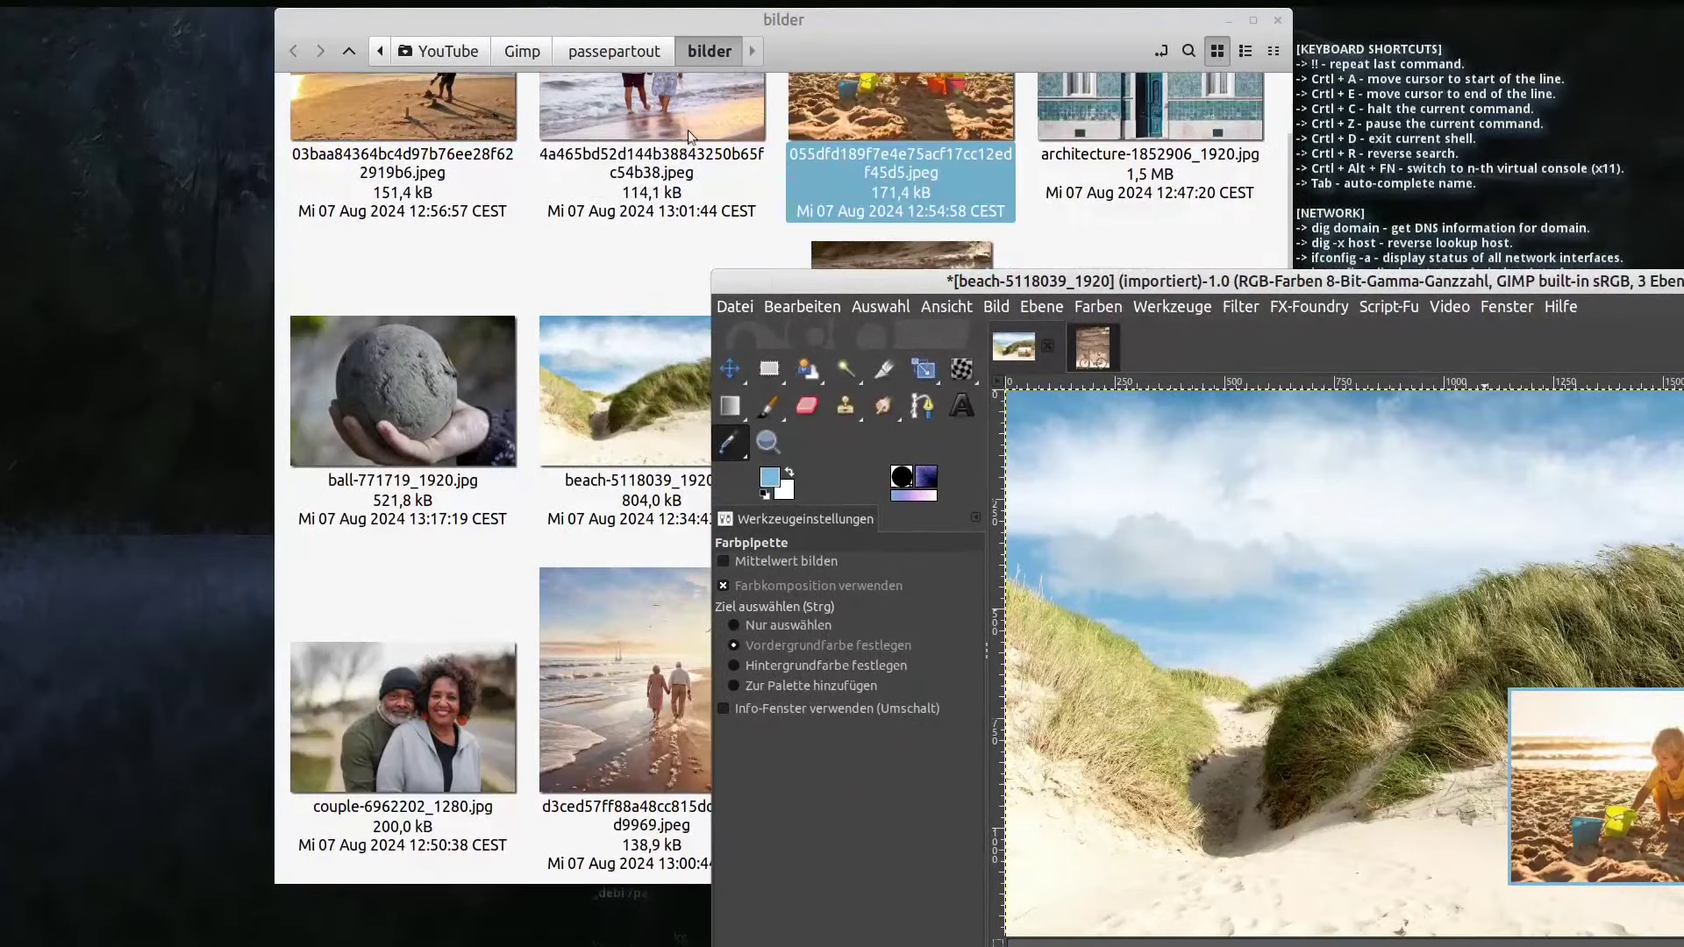
scroll(656, 348, up, 2)
click(657, 347)
mouse_move(1181, 14)
mouse_down()
mouse_move(881, 24)
mouse_move(911, 47)
mouse_up()
drag(403, 276, 1395, 735)
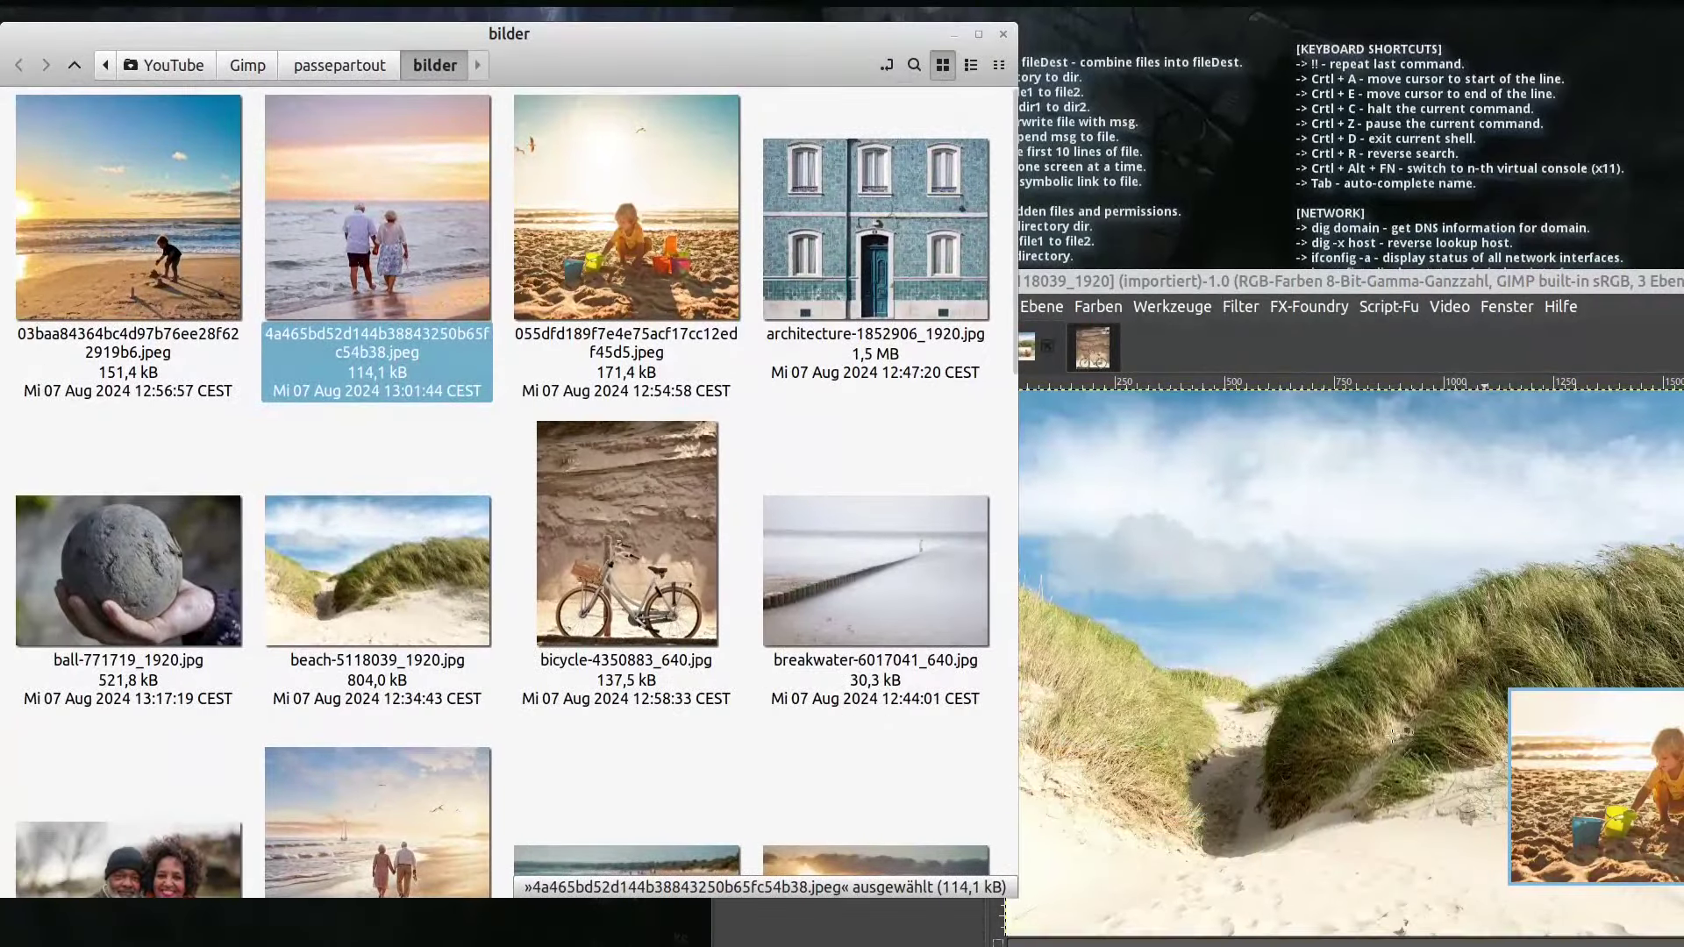
click(1358, 506)
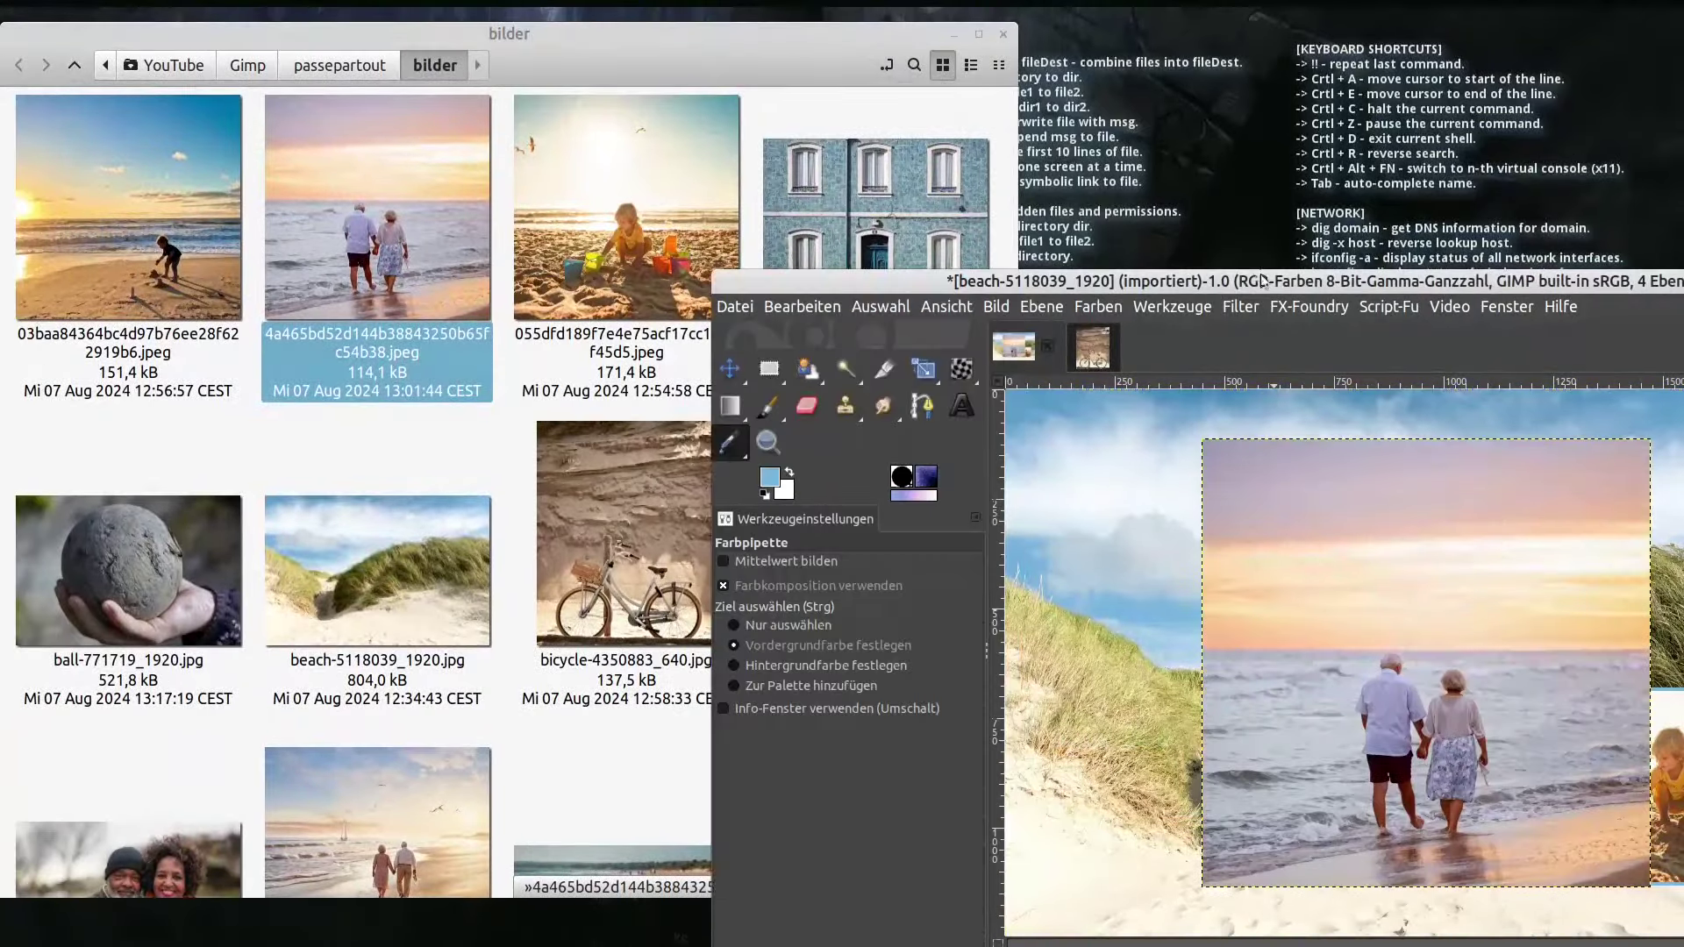
double_click(1263, 279)
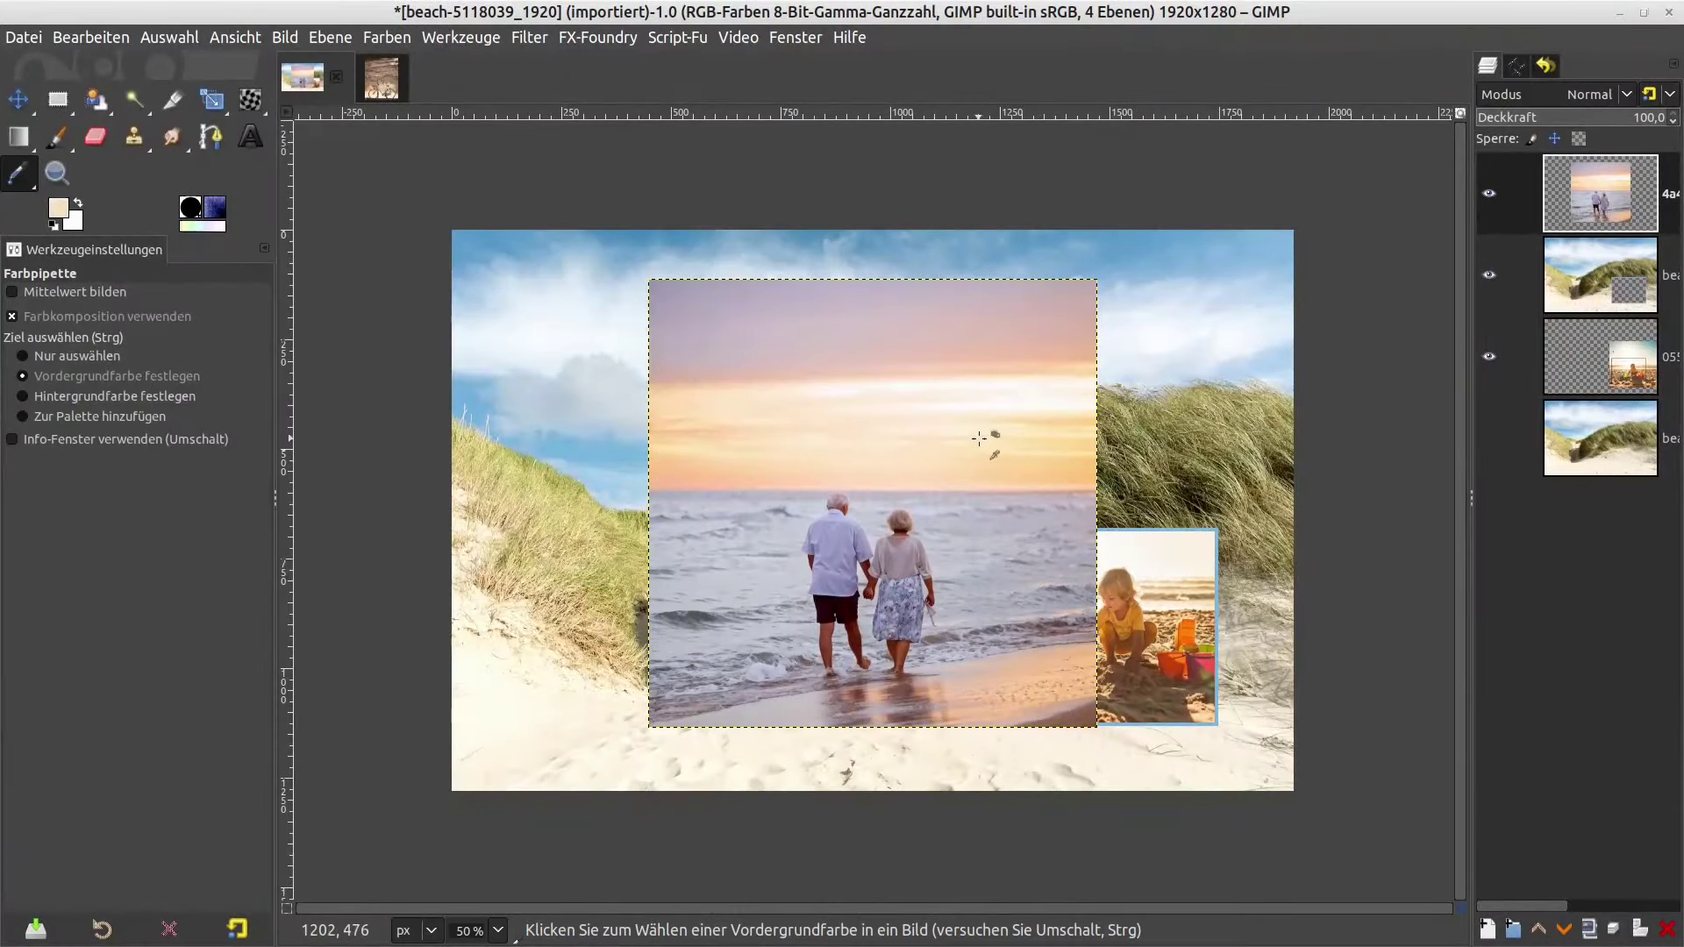
- Move the couple layer over the upper-left dunes and set its opacity to 48.8
key(m)
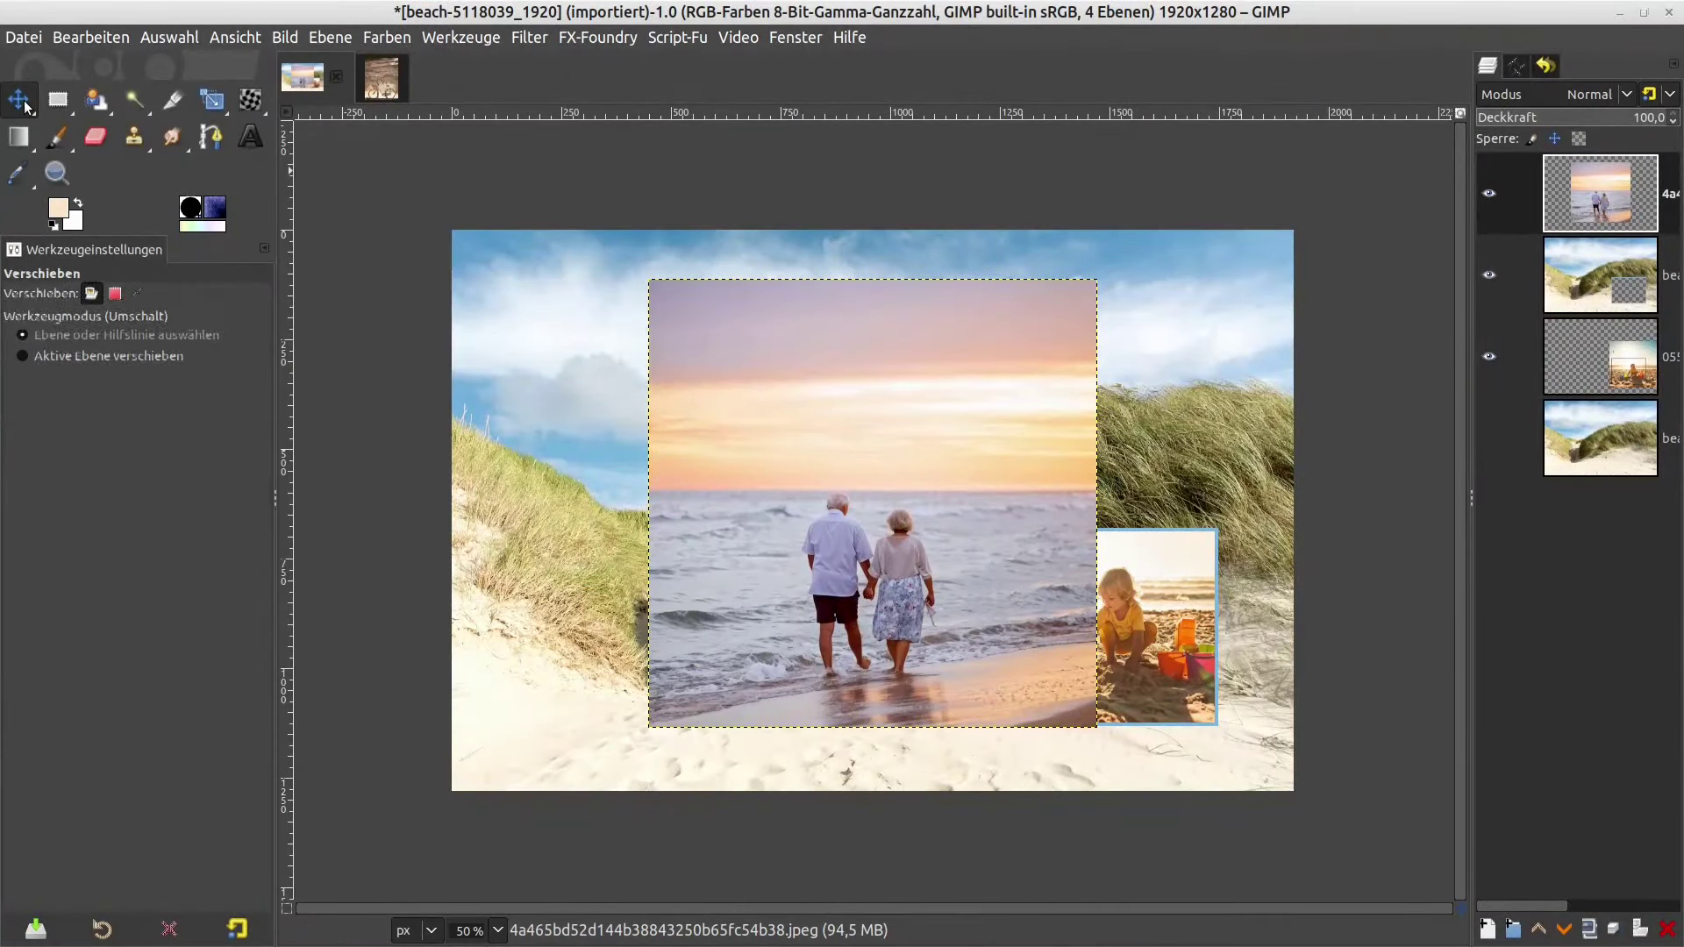
mouse_move(843, 414)
mouse_down()
mouse_move(595, 406)
mouse_move(651, 411)
mouse_up()
mouse_move(733, 348)
mouse_down()
mouse_move(1099, 494)
mouse_move(746, 272)
mouse_move(1430, 579)
mouse_move(779, 282)
mouse_move(861, 271)
mouse_up()
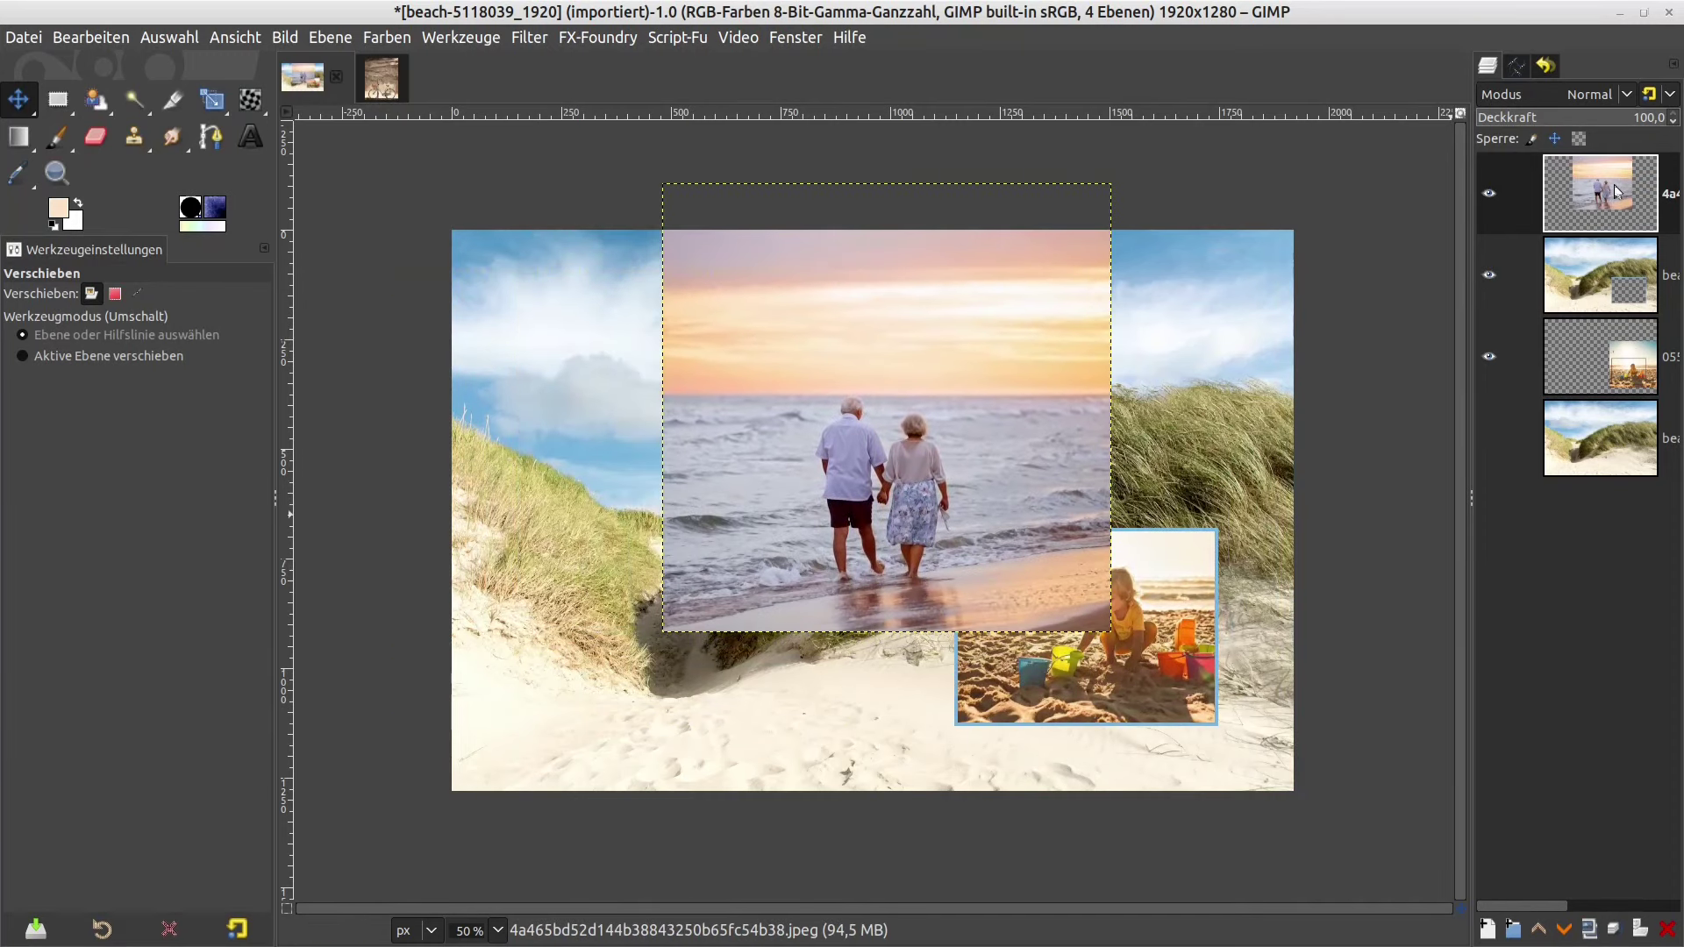
mouse_move(1606, 116)
mouse_down()
mouse_move(1555, 123)
mouse_move(1572, 127)
mouse_up()
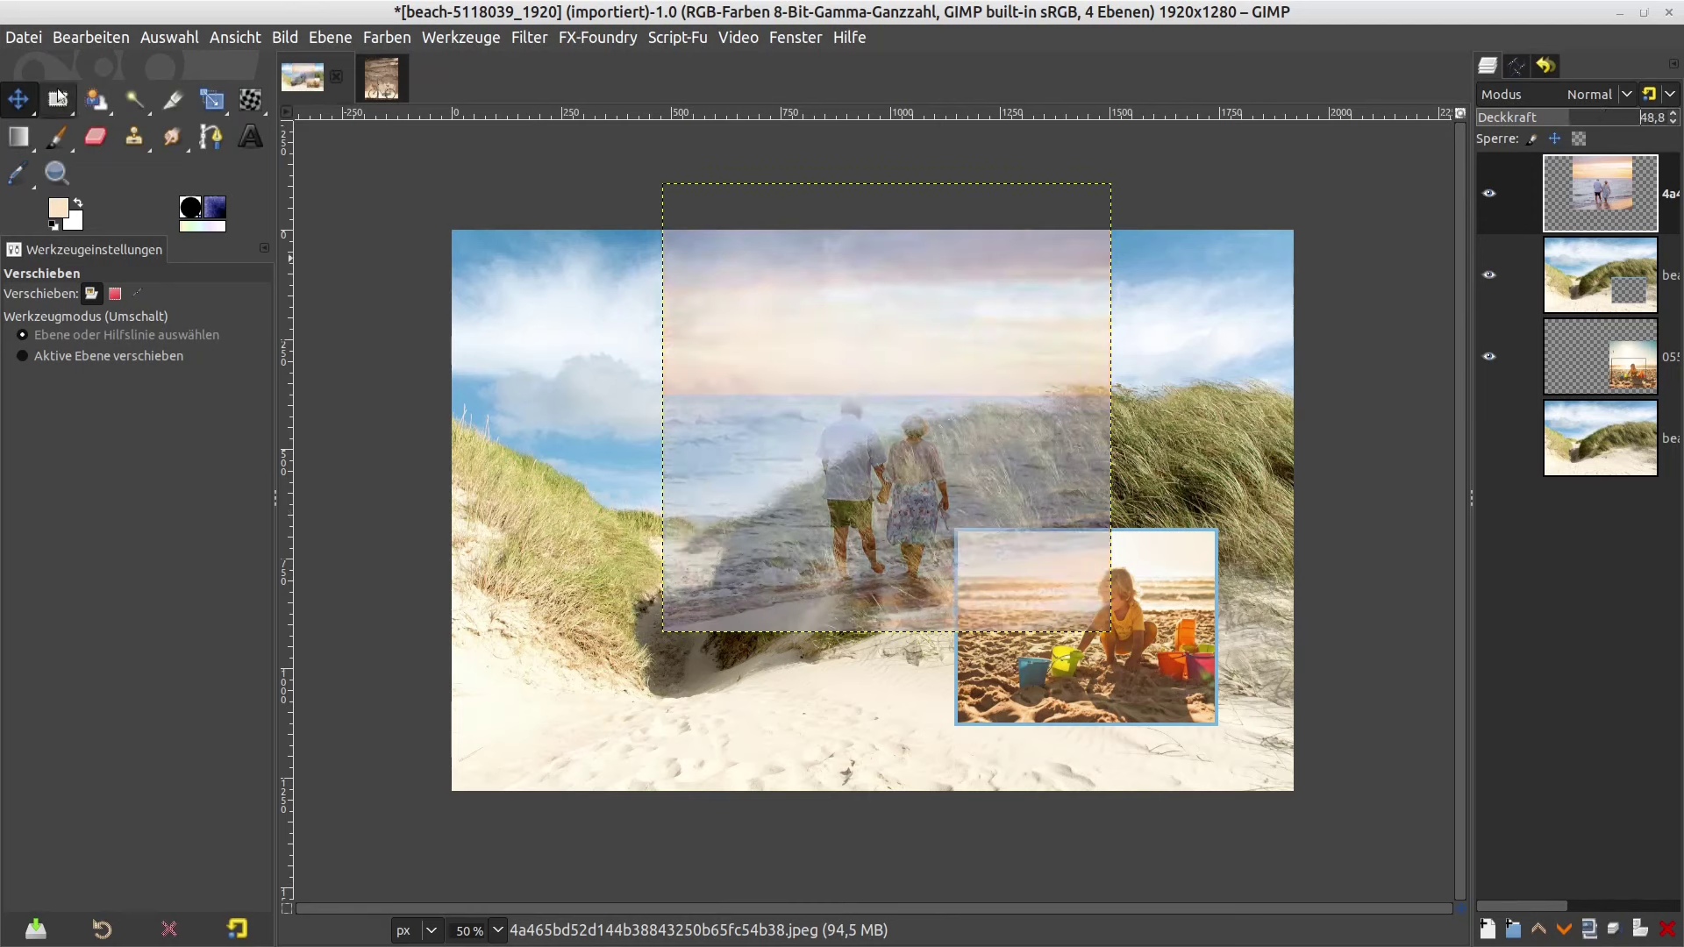
drag(882, 410, 707, 393)
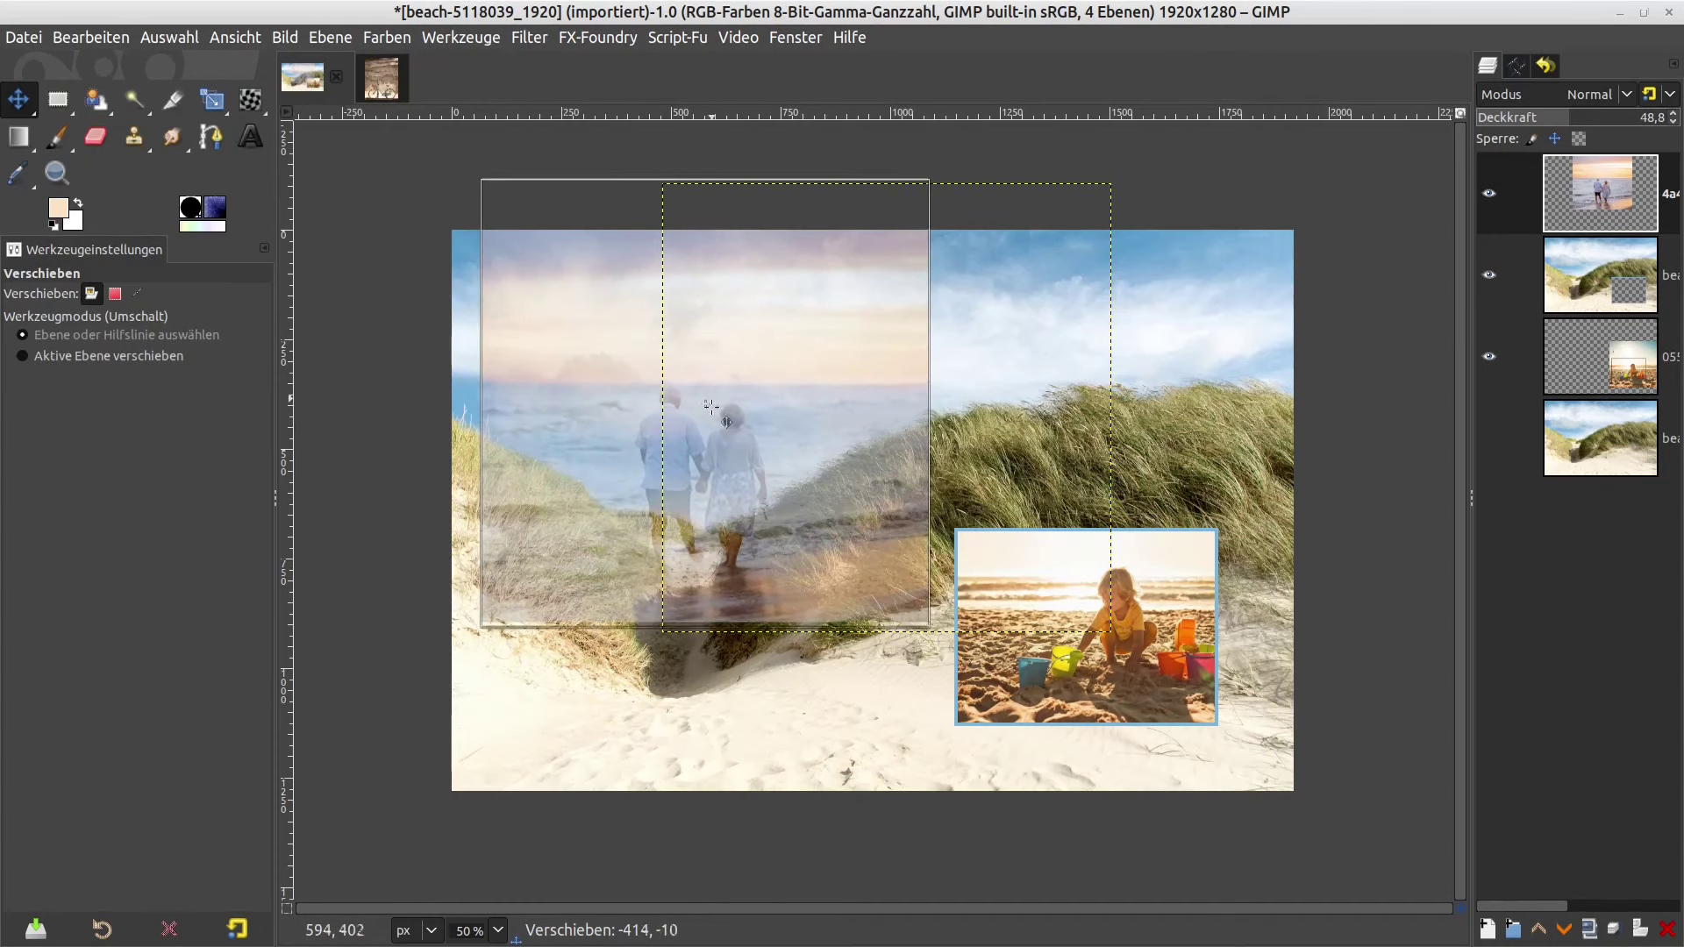
drag(707, 393, 708, 407)
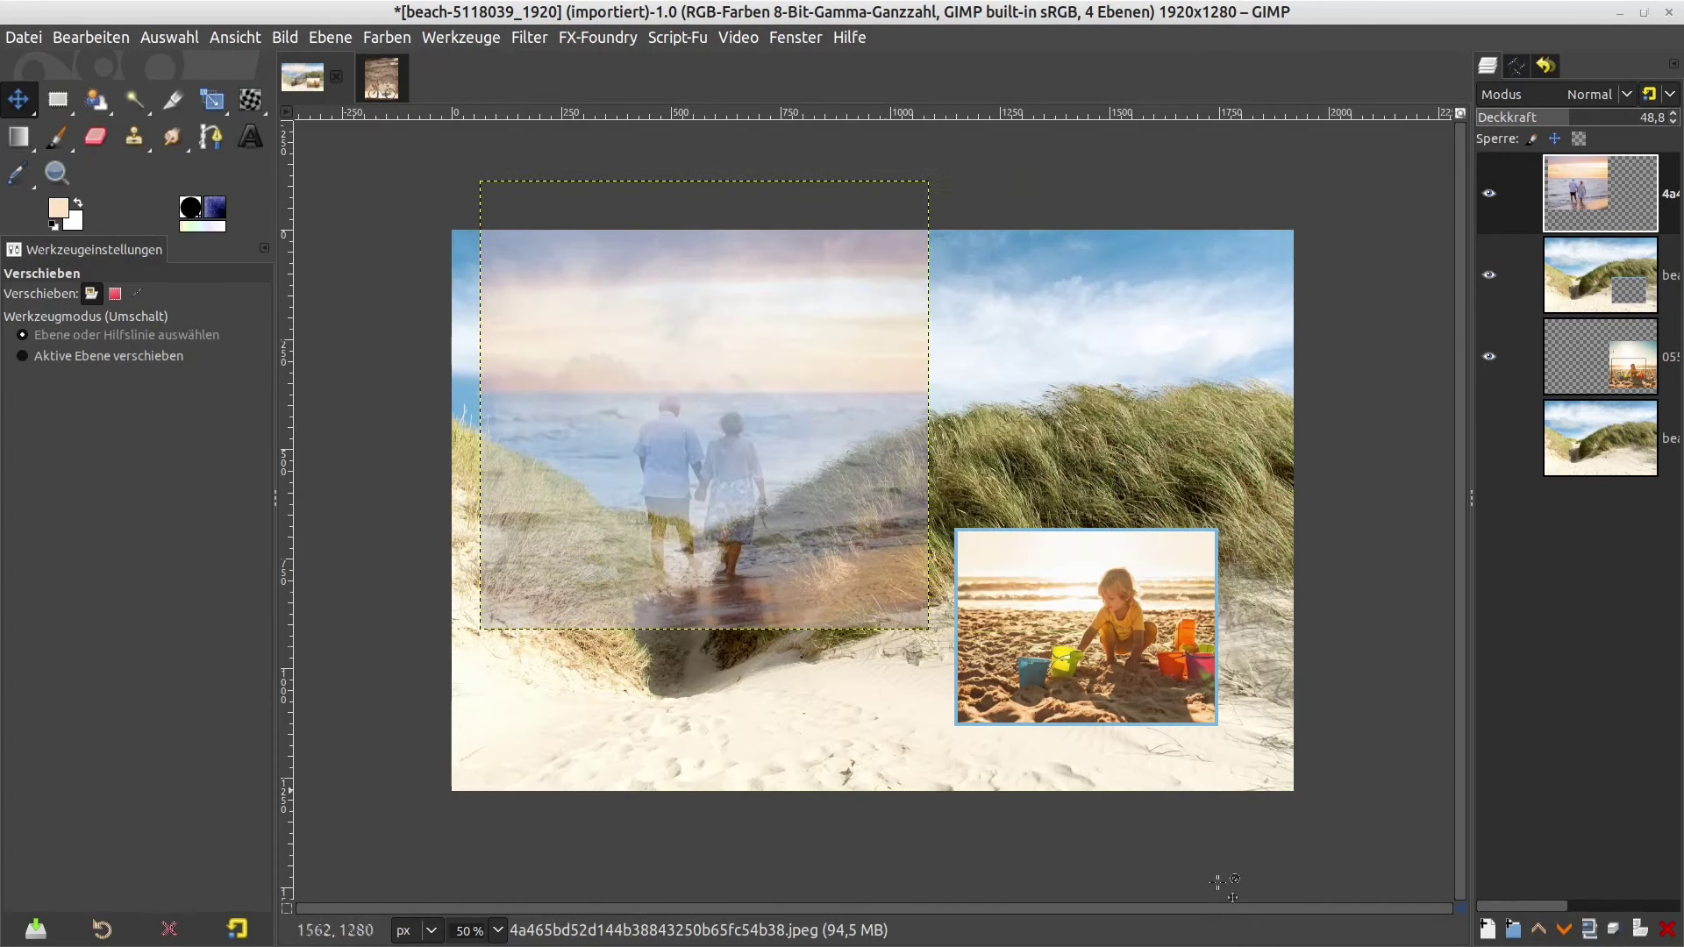
click(211, 99)
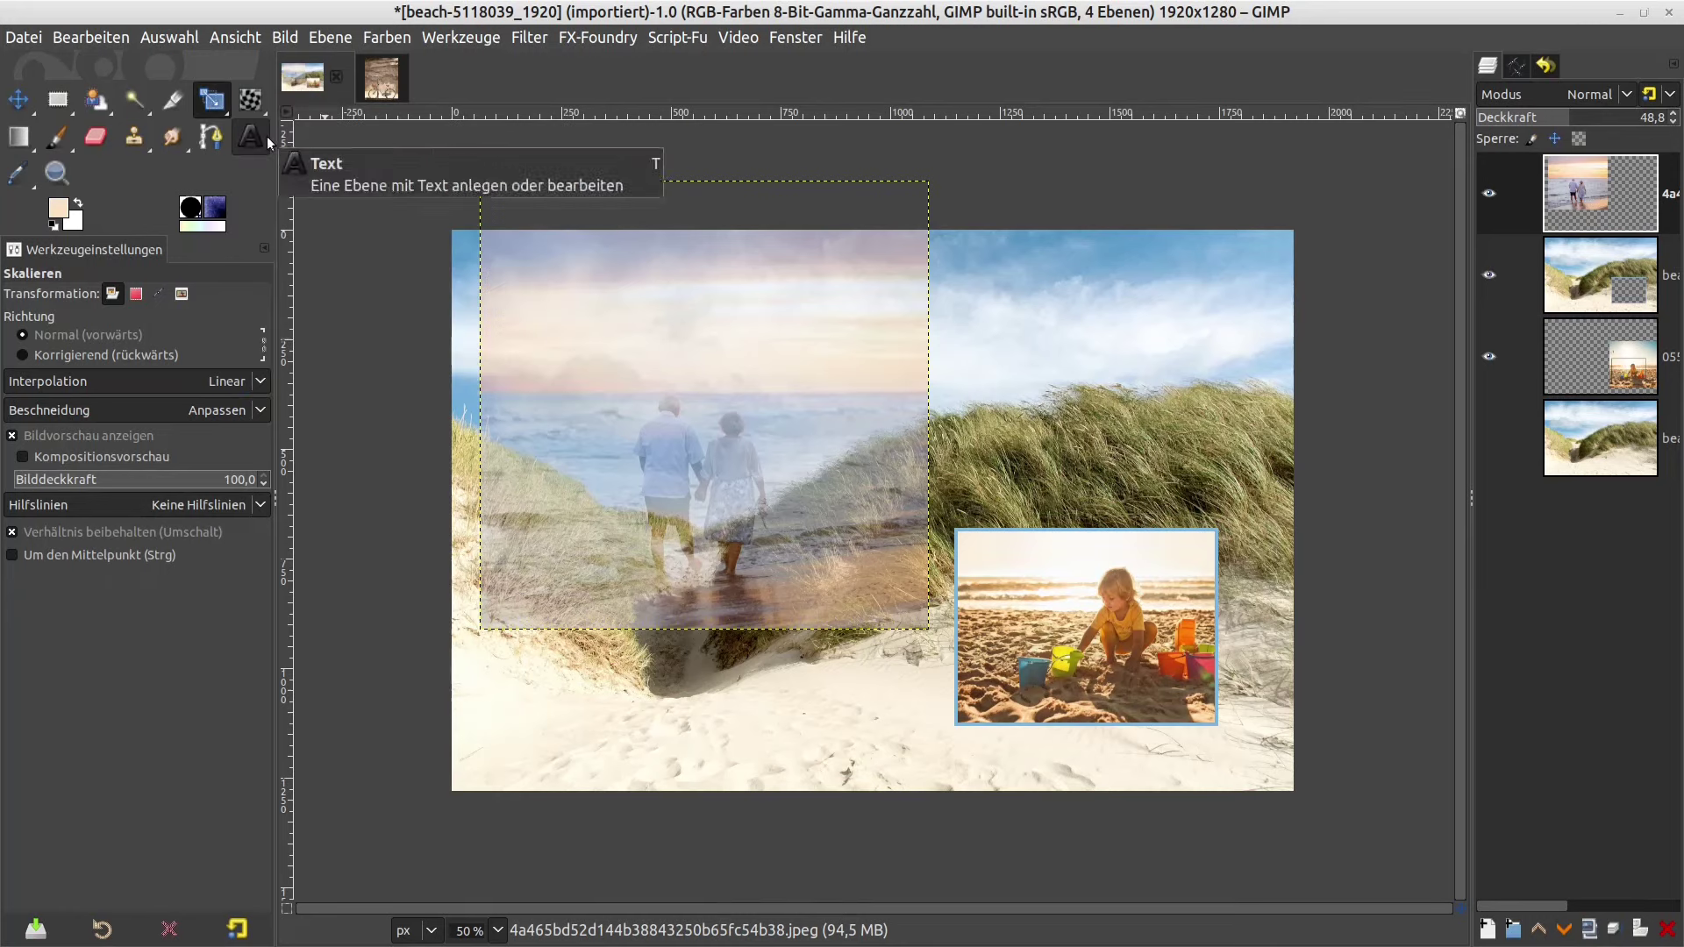
- Scale the couple photo to 750 × 750 px and shift it toward the upper left
click(727, 328)
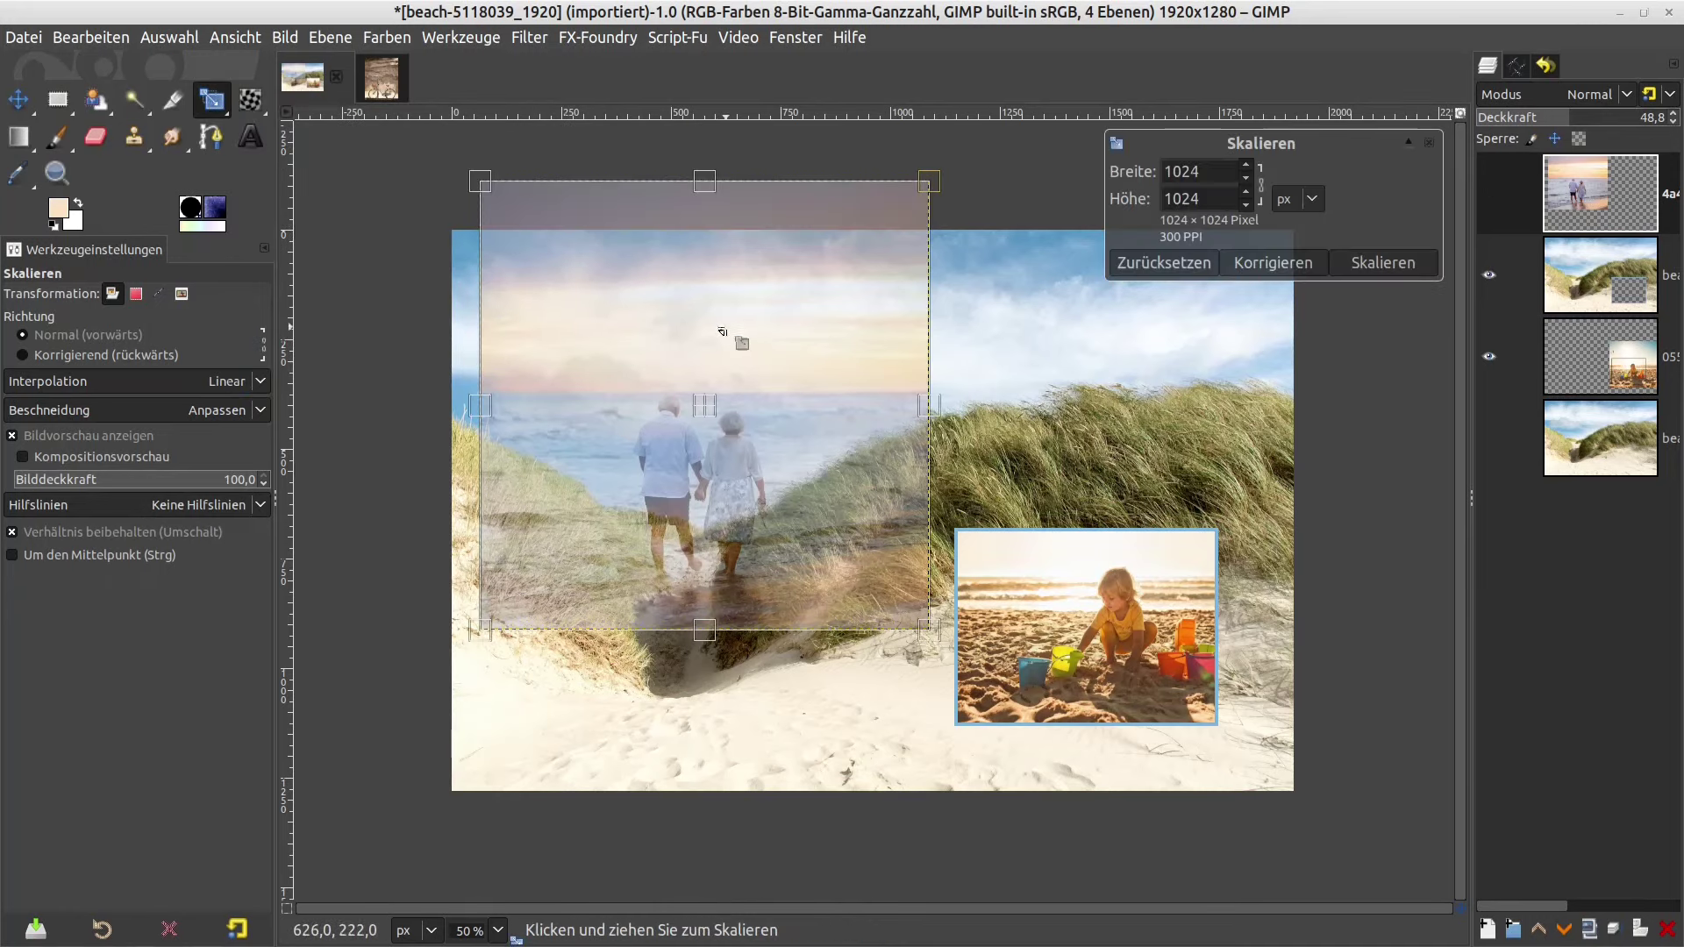
mouse_move(481, 183)
mouse_down()
mouse_move(611, 316)
mouse_move(600, 302)
mouse_up()
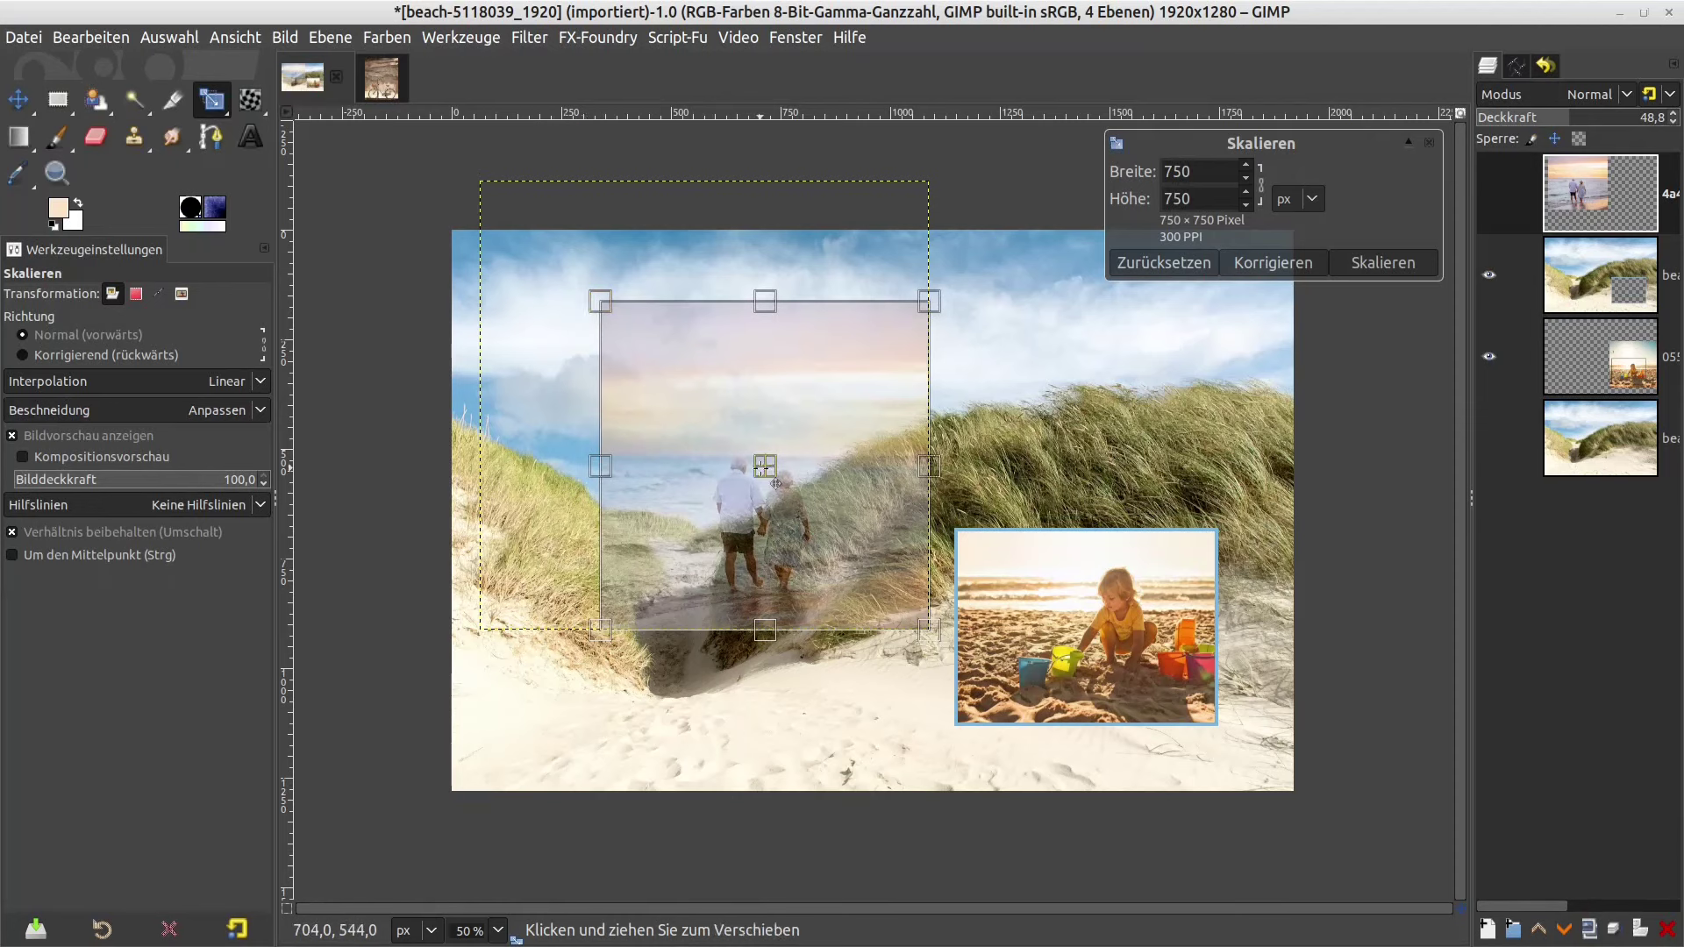
mouse_move(781, 484)
mouse_down()
mouse_move(697, 441)
mouse_move(711, 427)
mouse_up()
click(1374, 263)
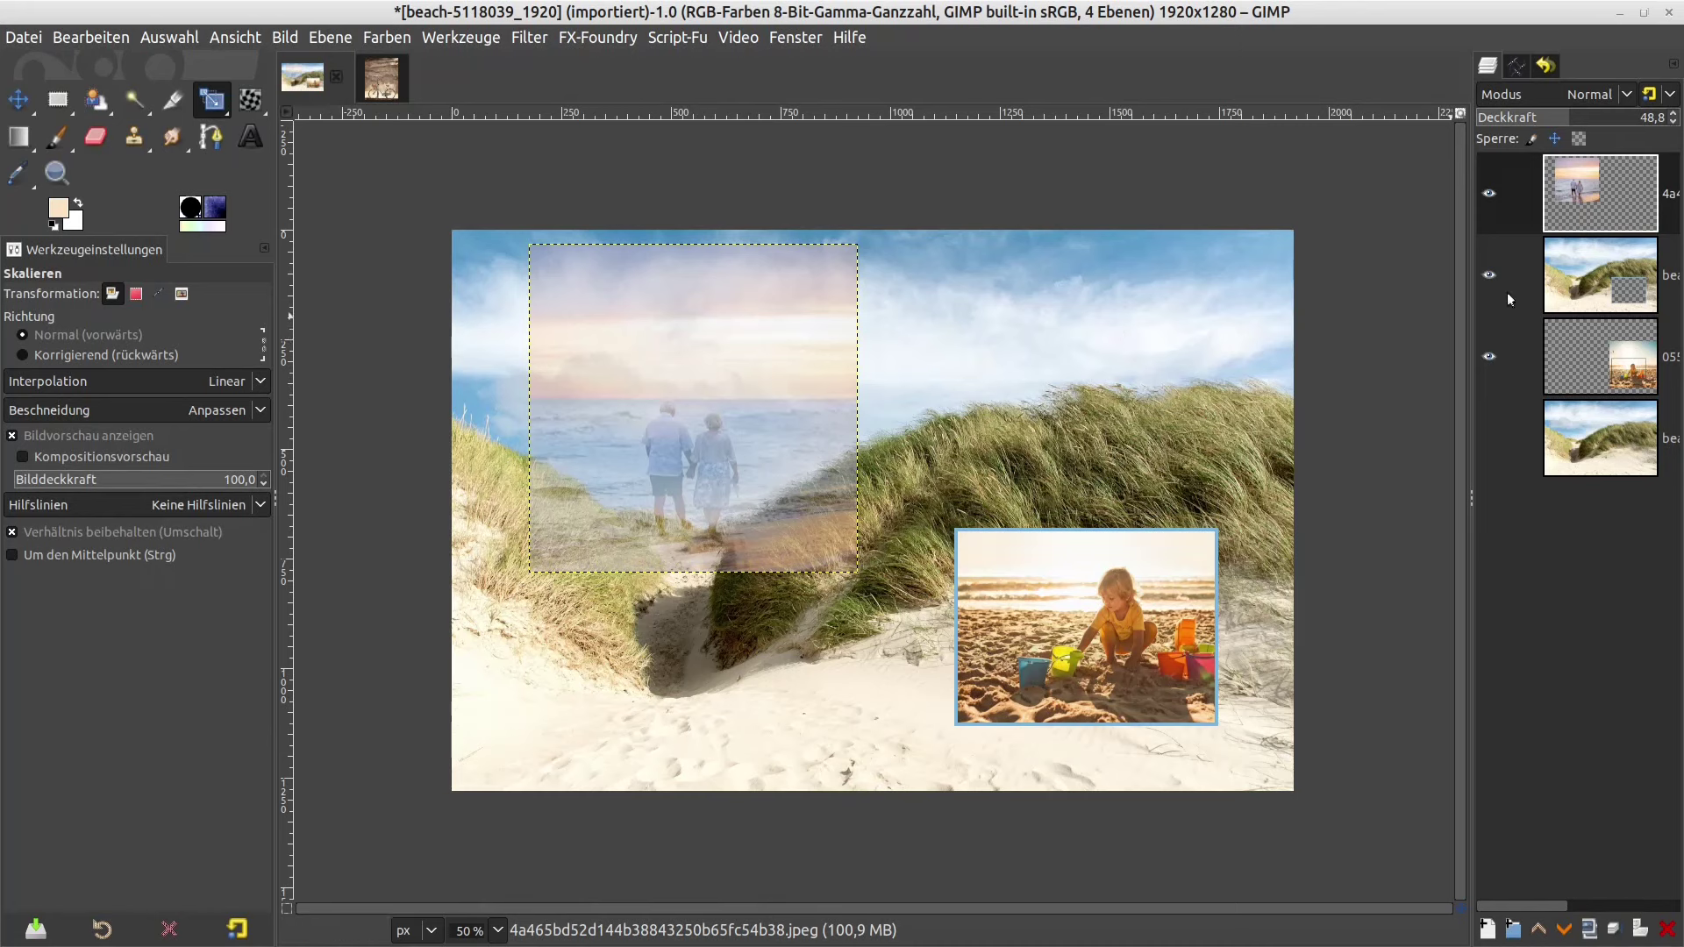
- Raise the dune layer to the top at 35.9% opacity; set the couple layer to 100%
click(1596, 289)
drag(1595, 284, 1581, 172)
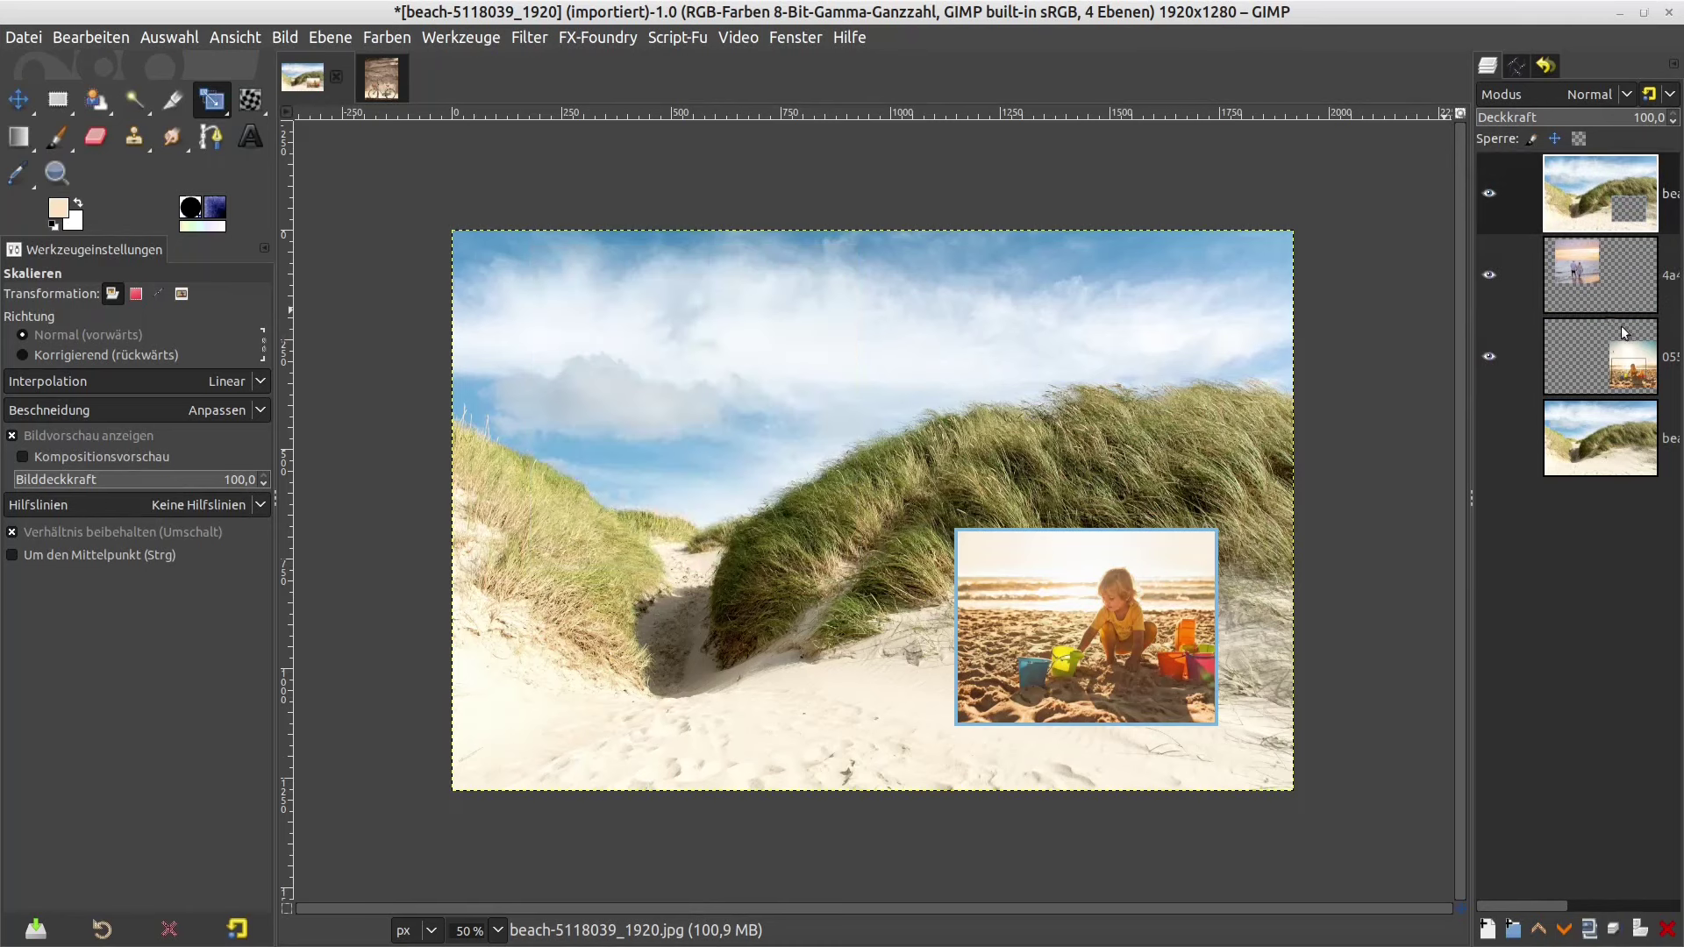
click(1545, 118)
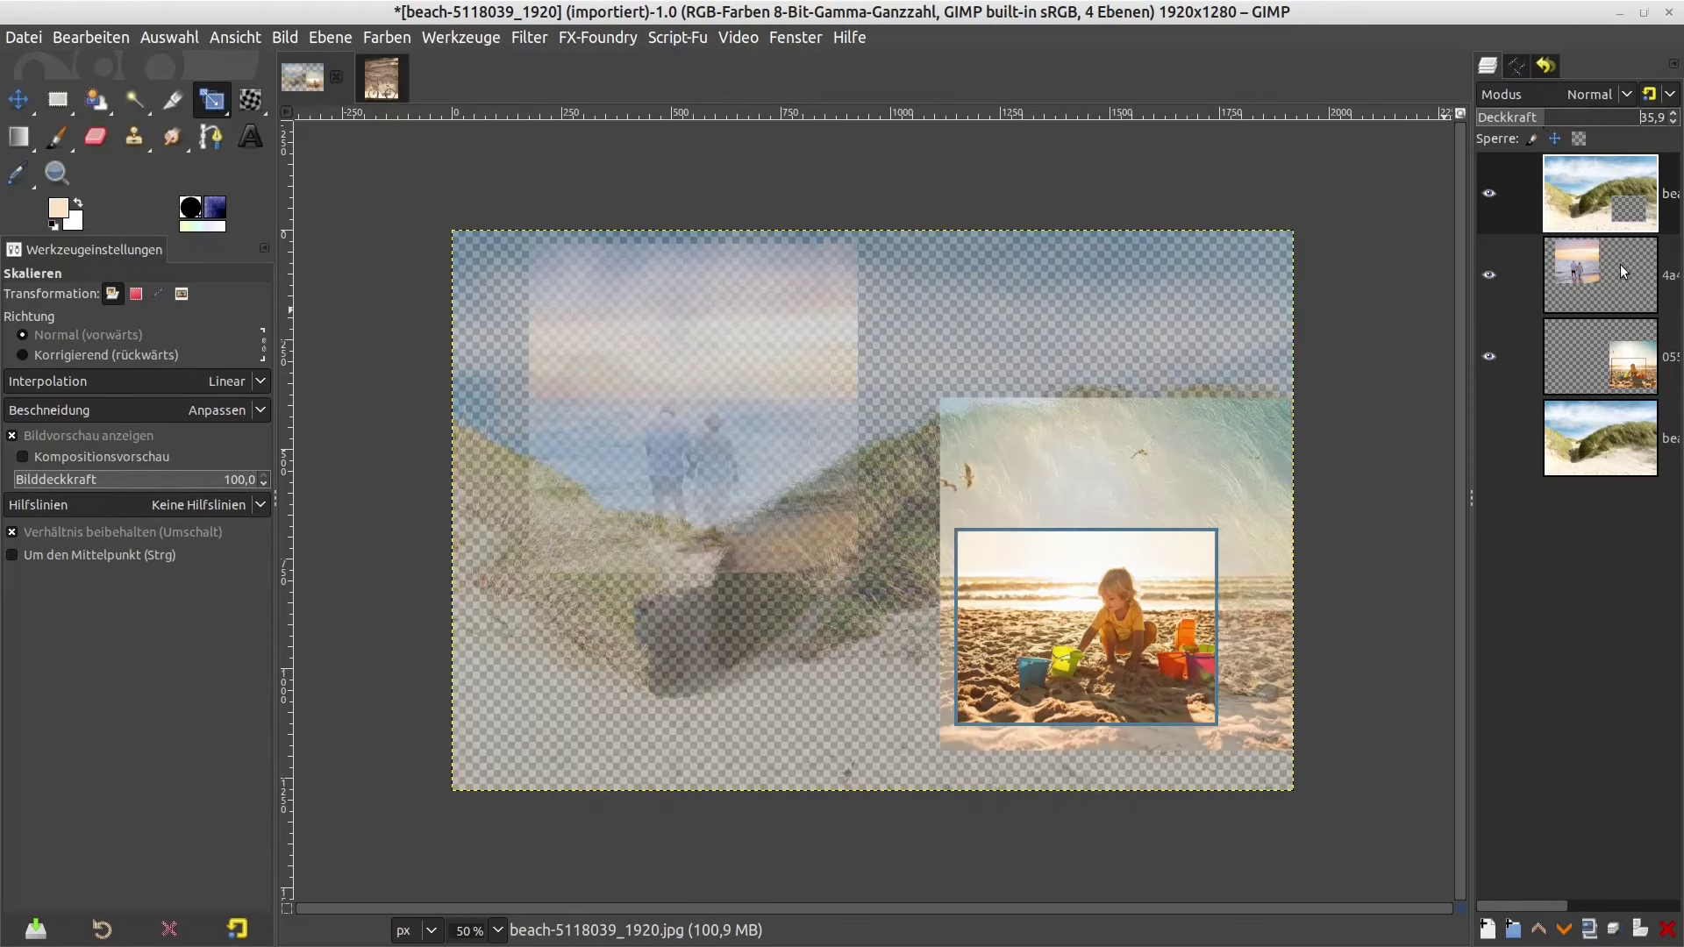
click(1620, 265)
click(1569, 118)
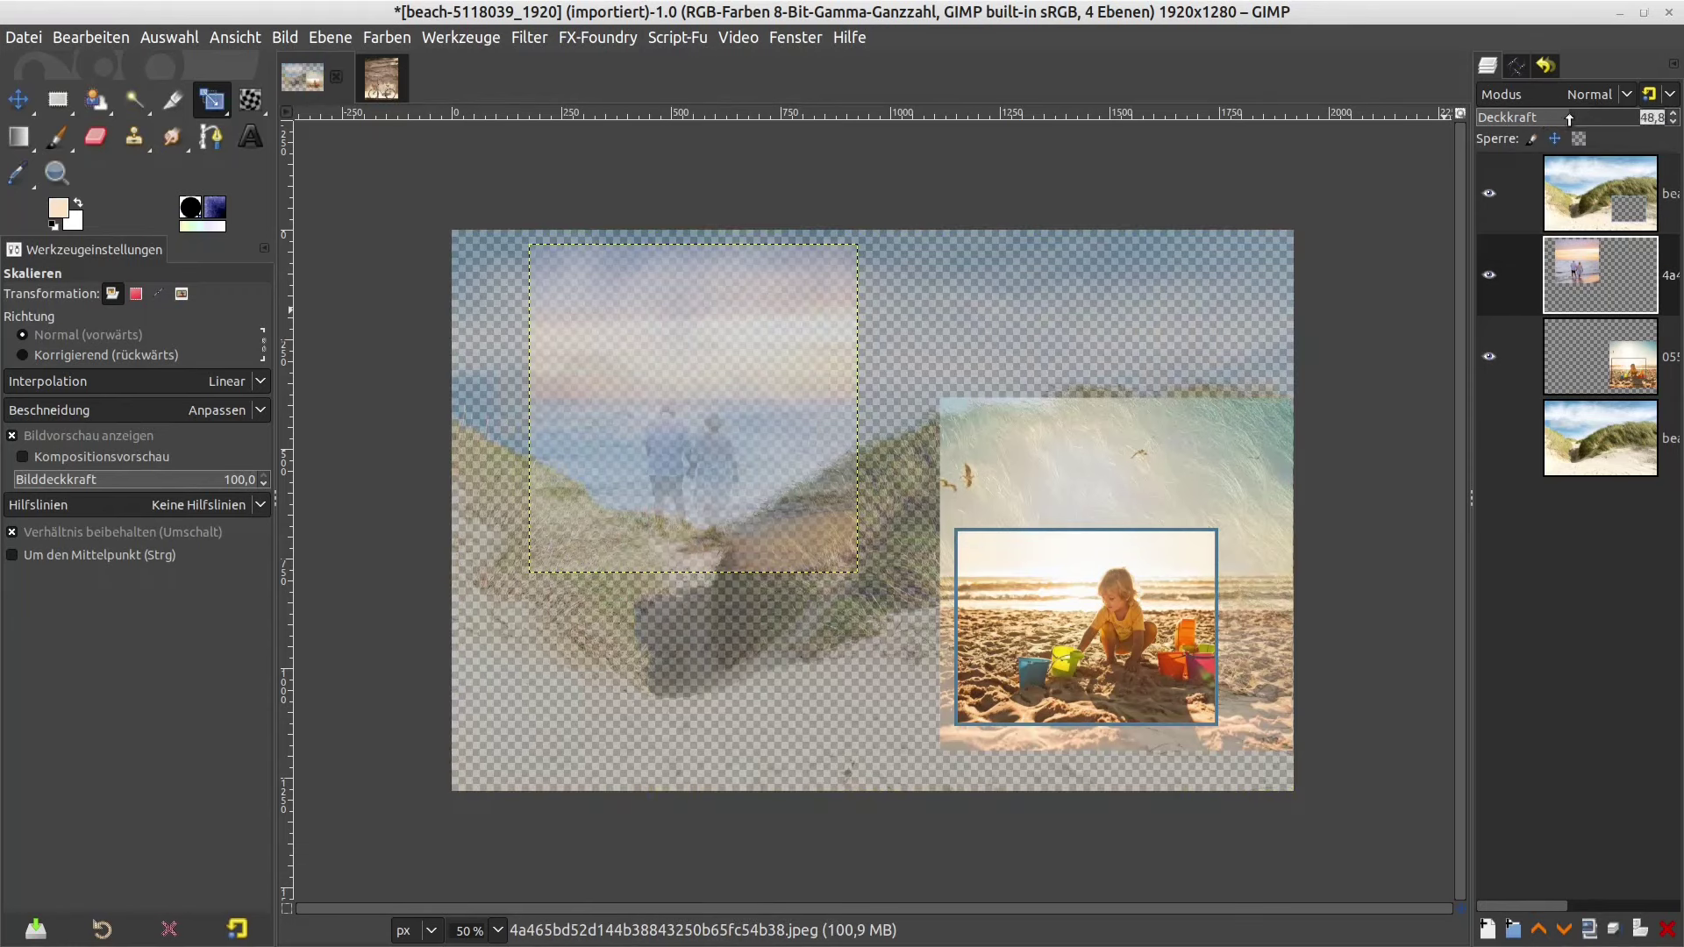
drag(1570, 117, 1680, 137)
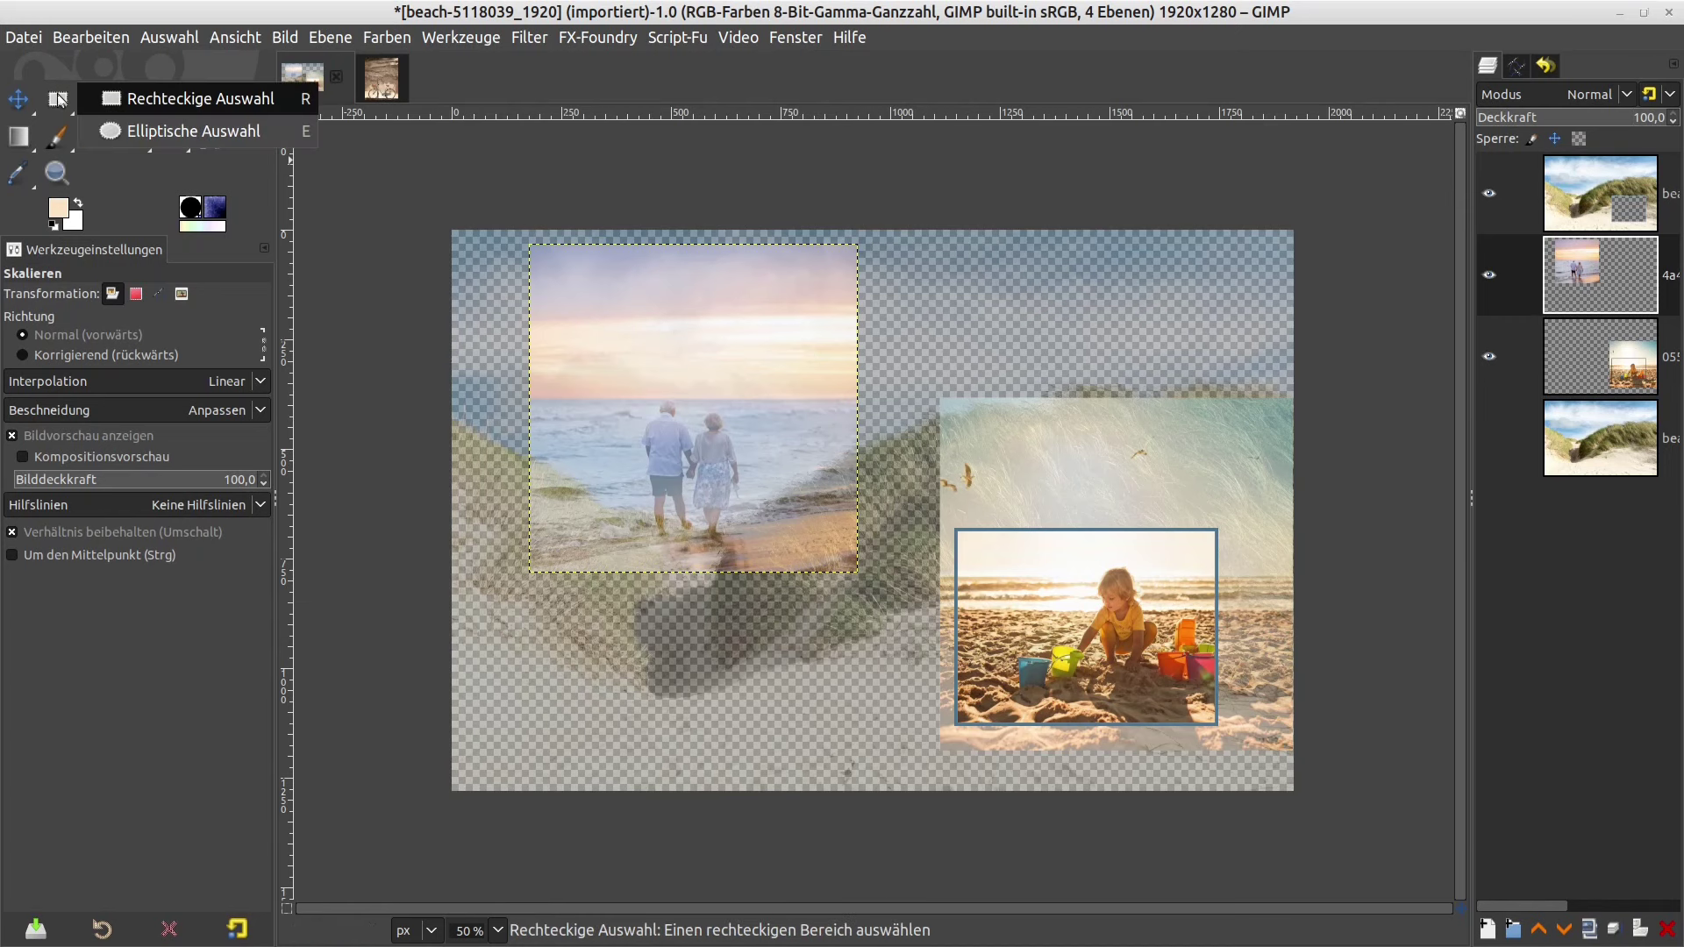
- Draw a 416 × 516 px oval selection (Replace mode) over the couple, then raise the dune layer's opacity
mouse_move(58, 98)
click(123, 138)
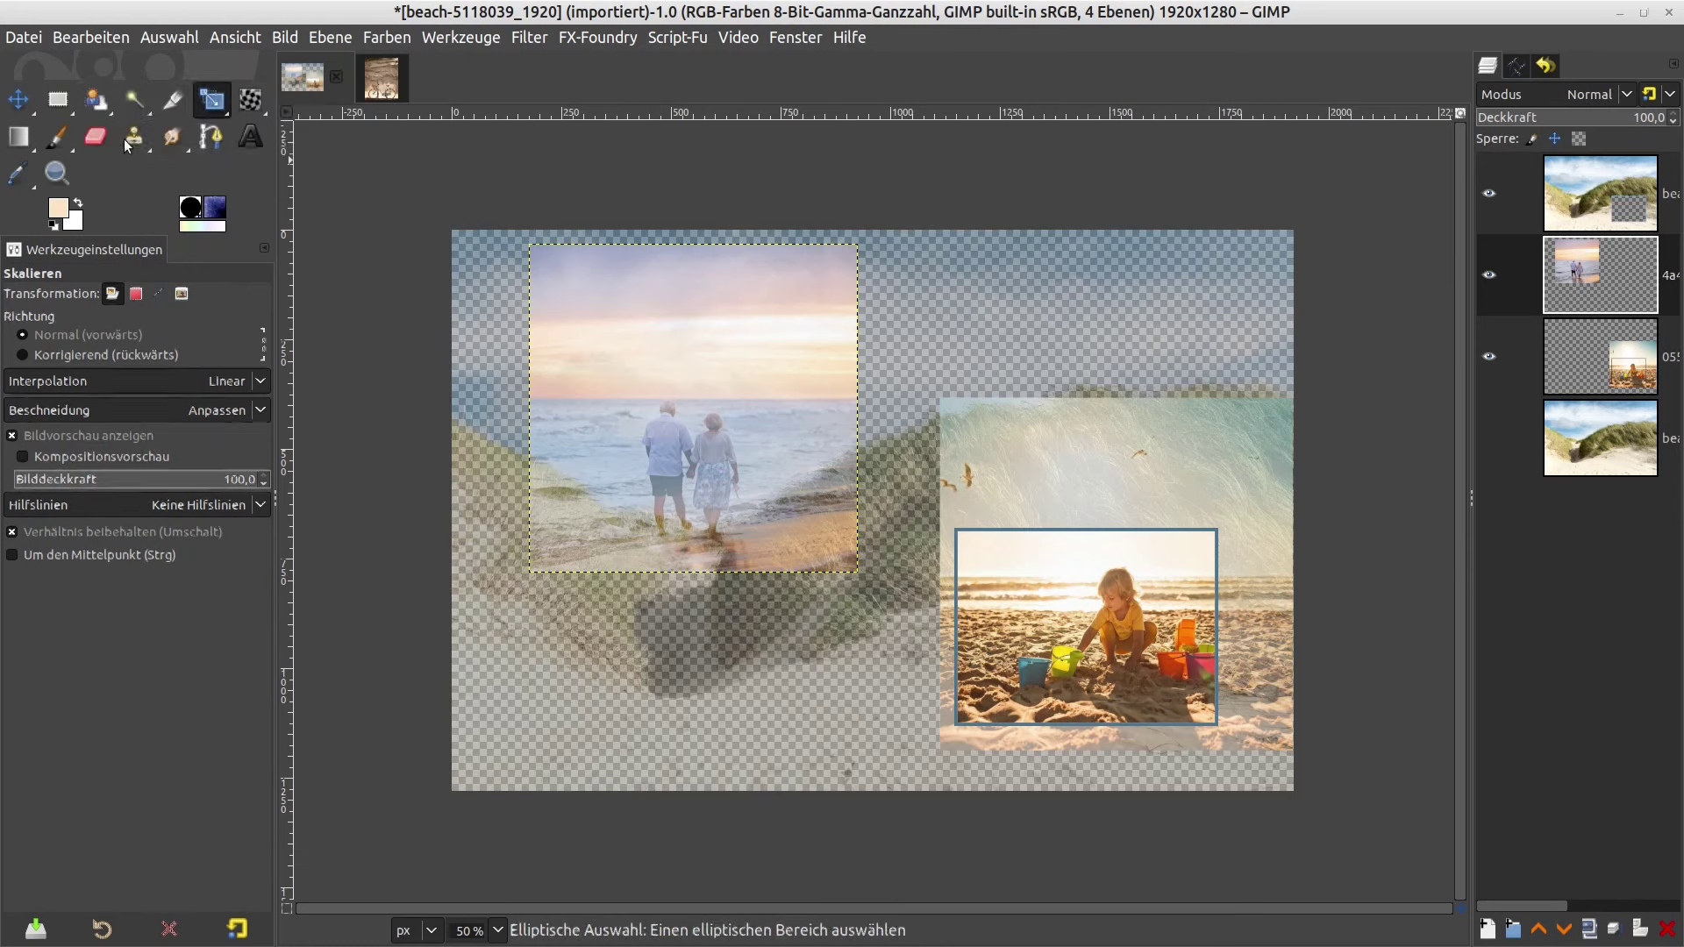
click(1591, 184)
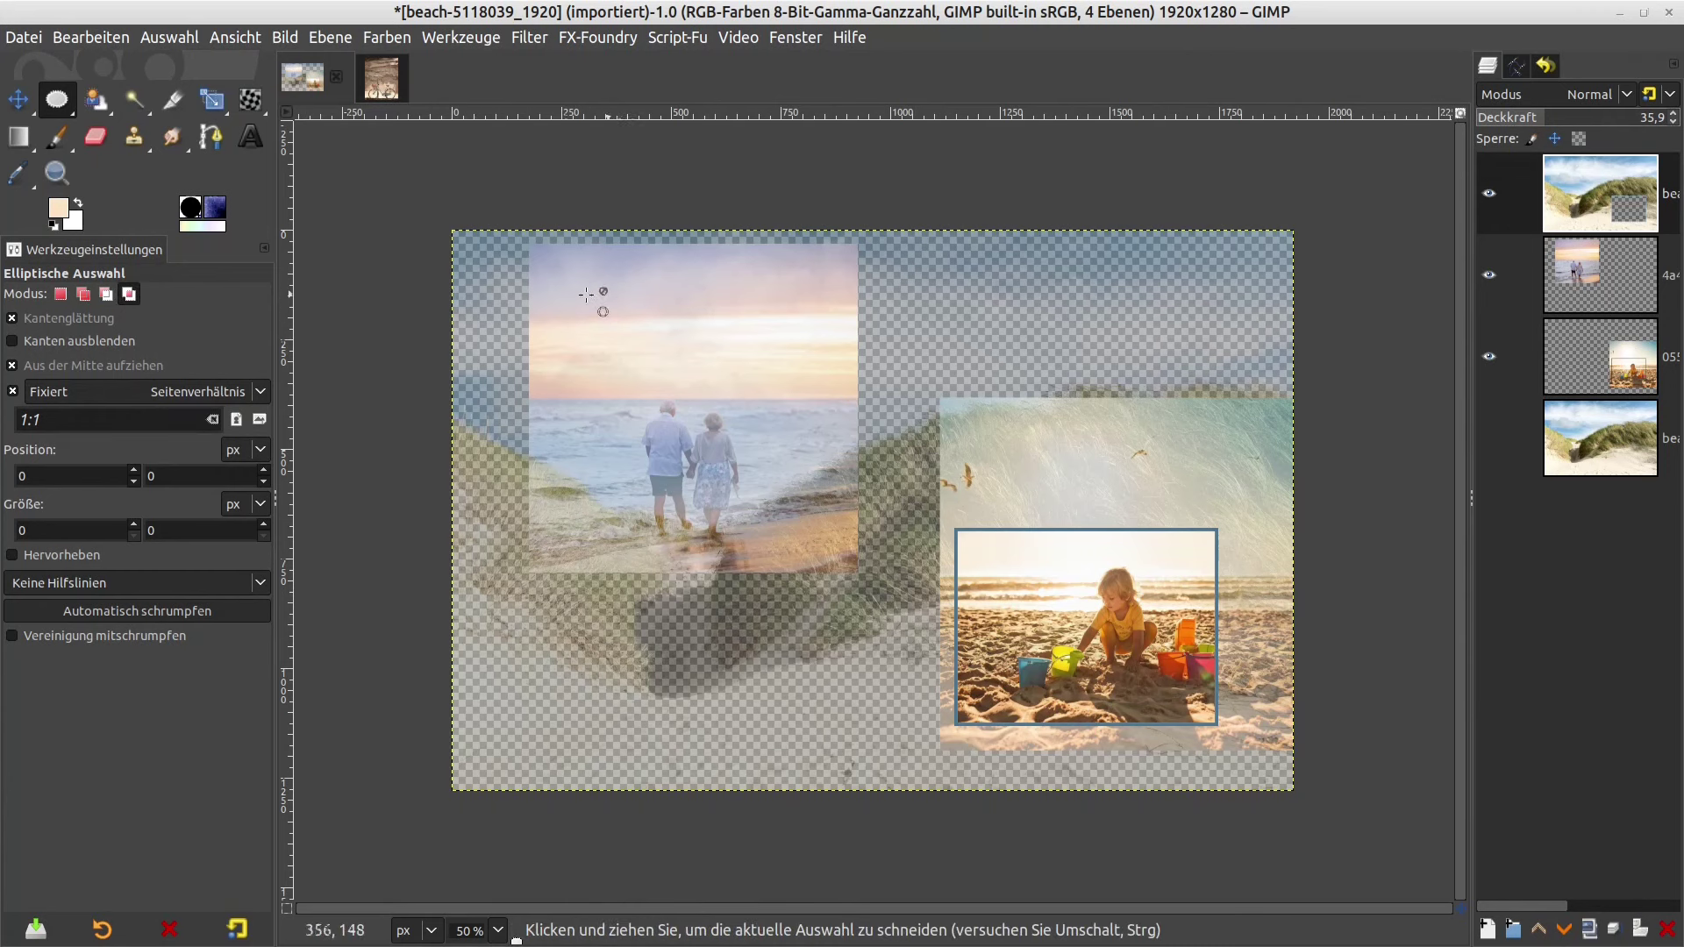
click(59, 296)
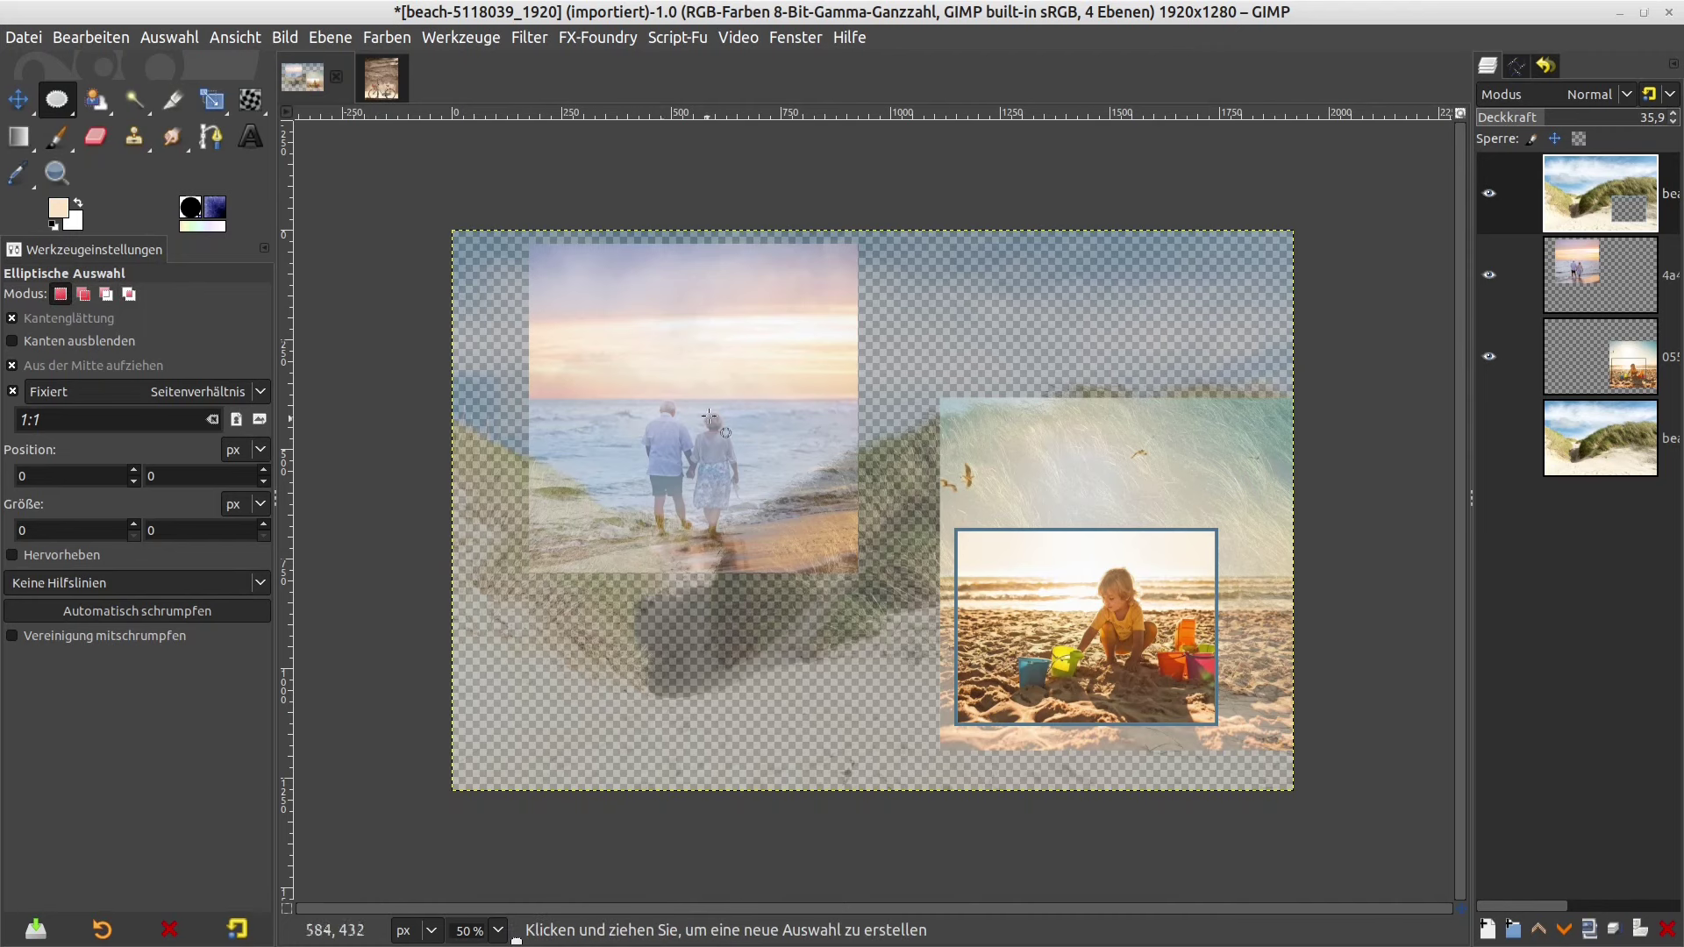
mouse_move(601, 287)
mouse_down()
mouse_move(663, 289)
mouse_move(667, 450)
mouse_move(671, 407)
mouse_up()
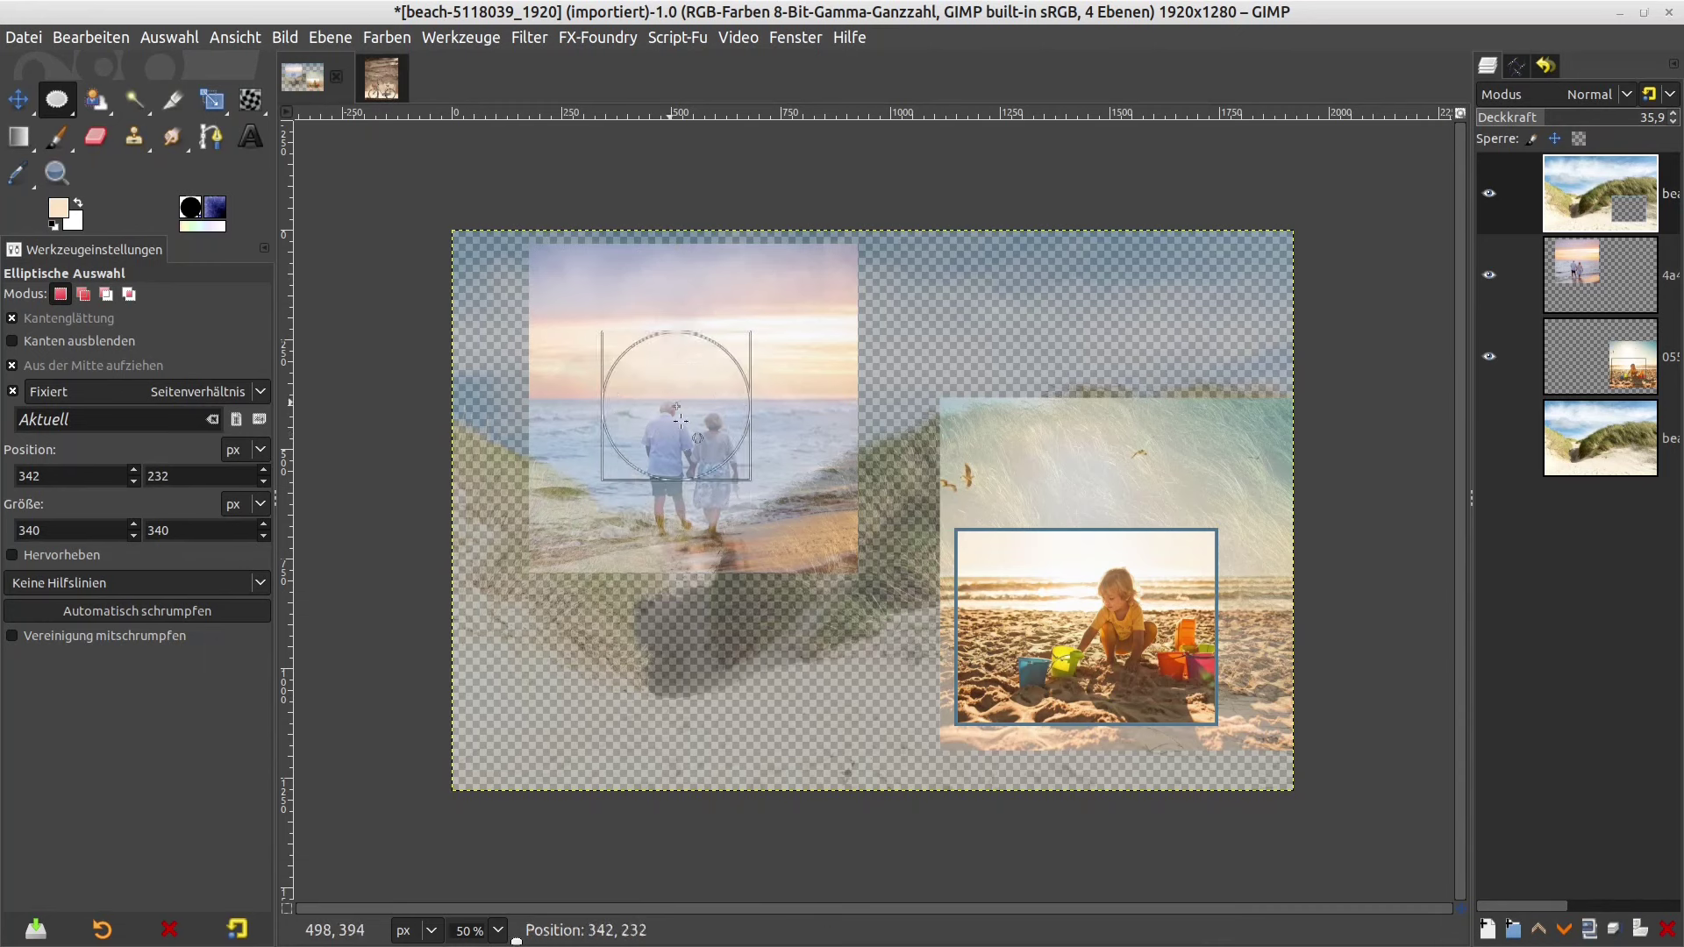
drag(730, 454, 761, 508)
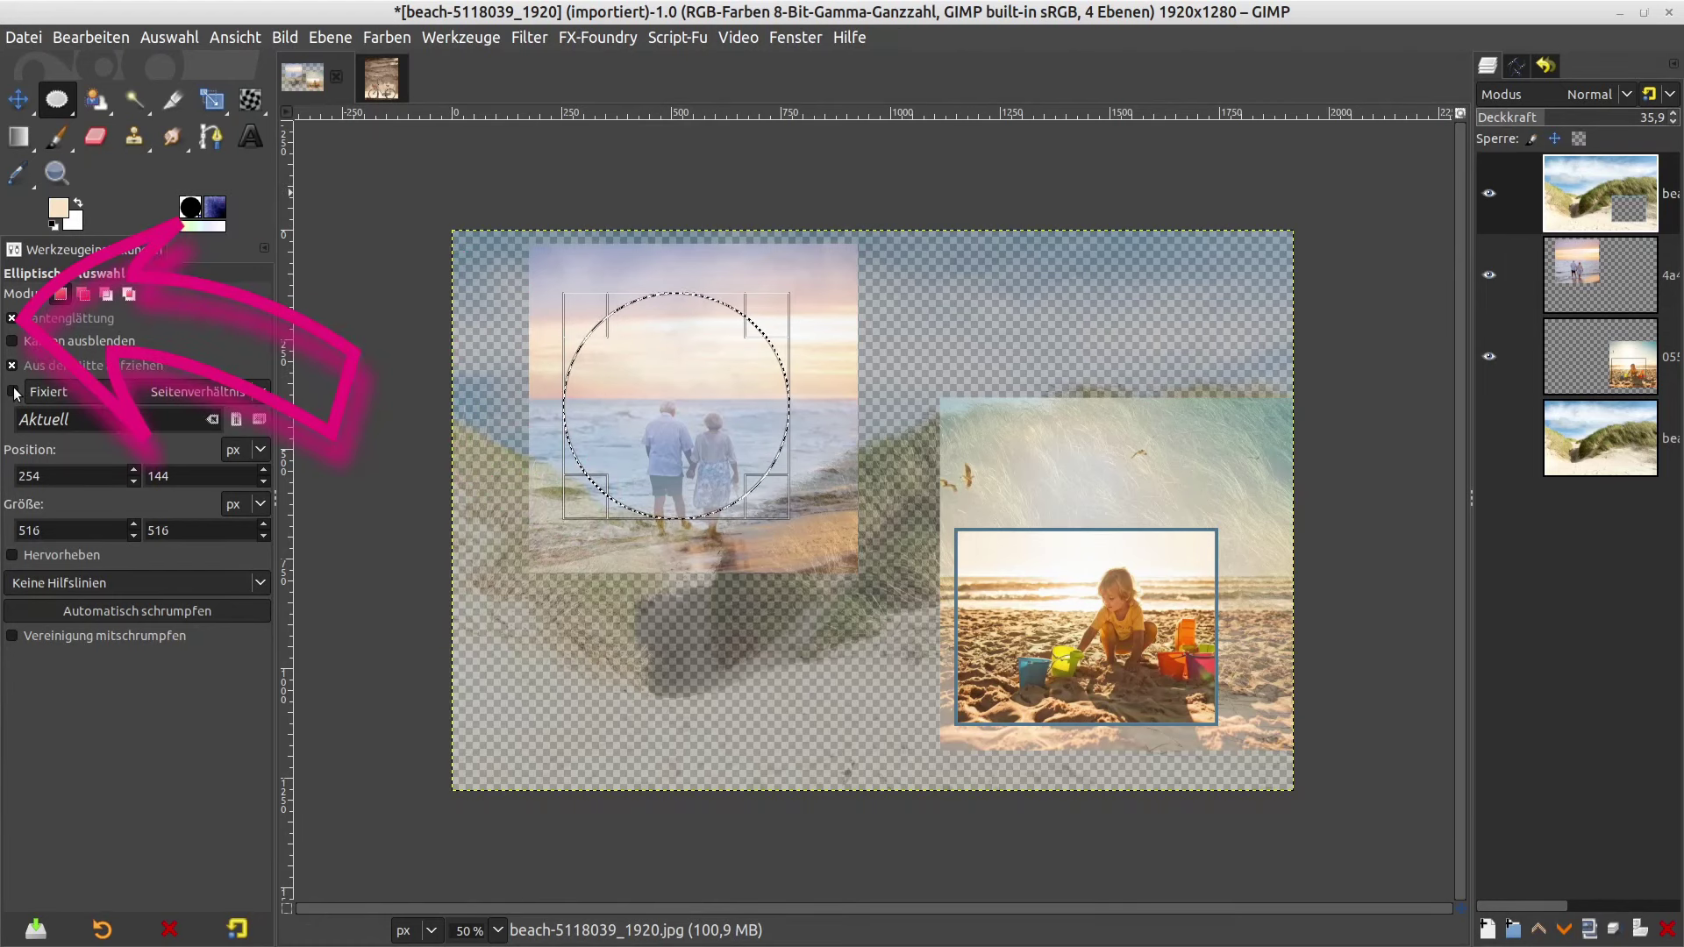
mouse_move(766, 391)
mouse_down()
mouse_move(711, 390)
mouse_move(753, 393)
mouse_up()
drag(660, 420, 673, 467)
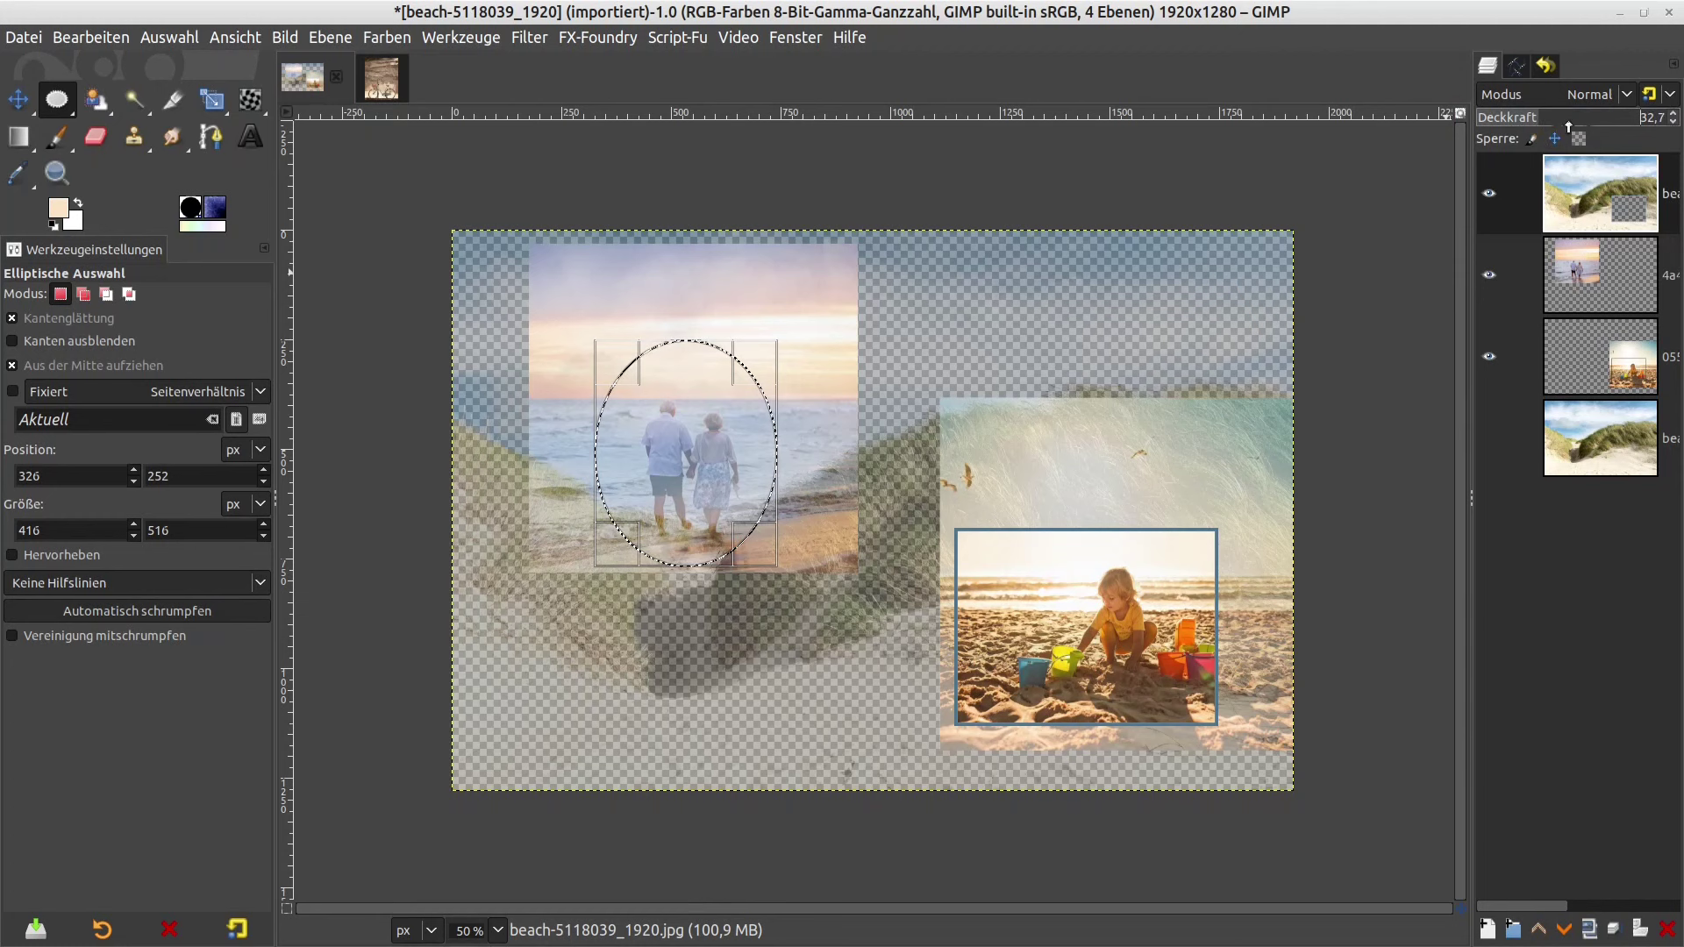
drag(1569, 127, 1680, 126)
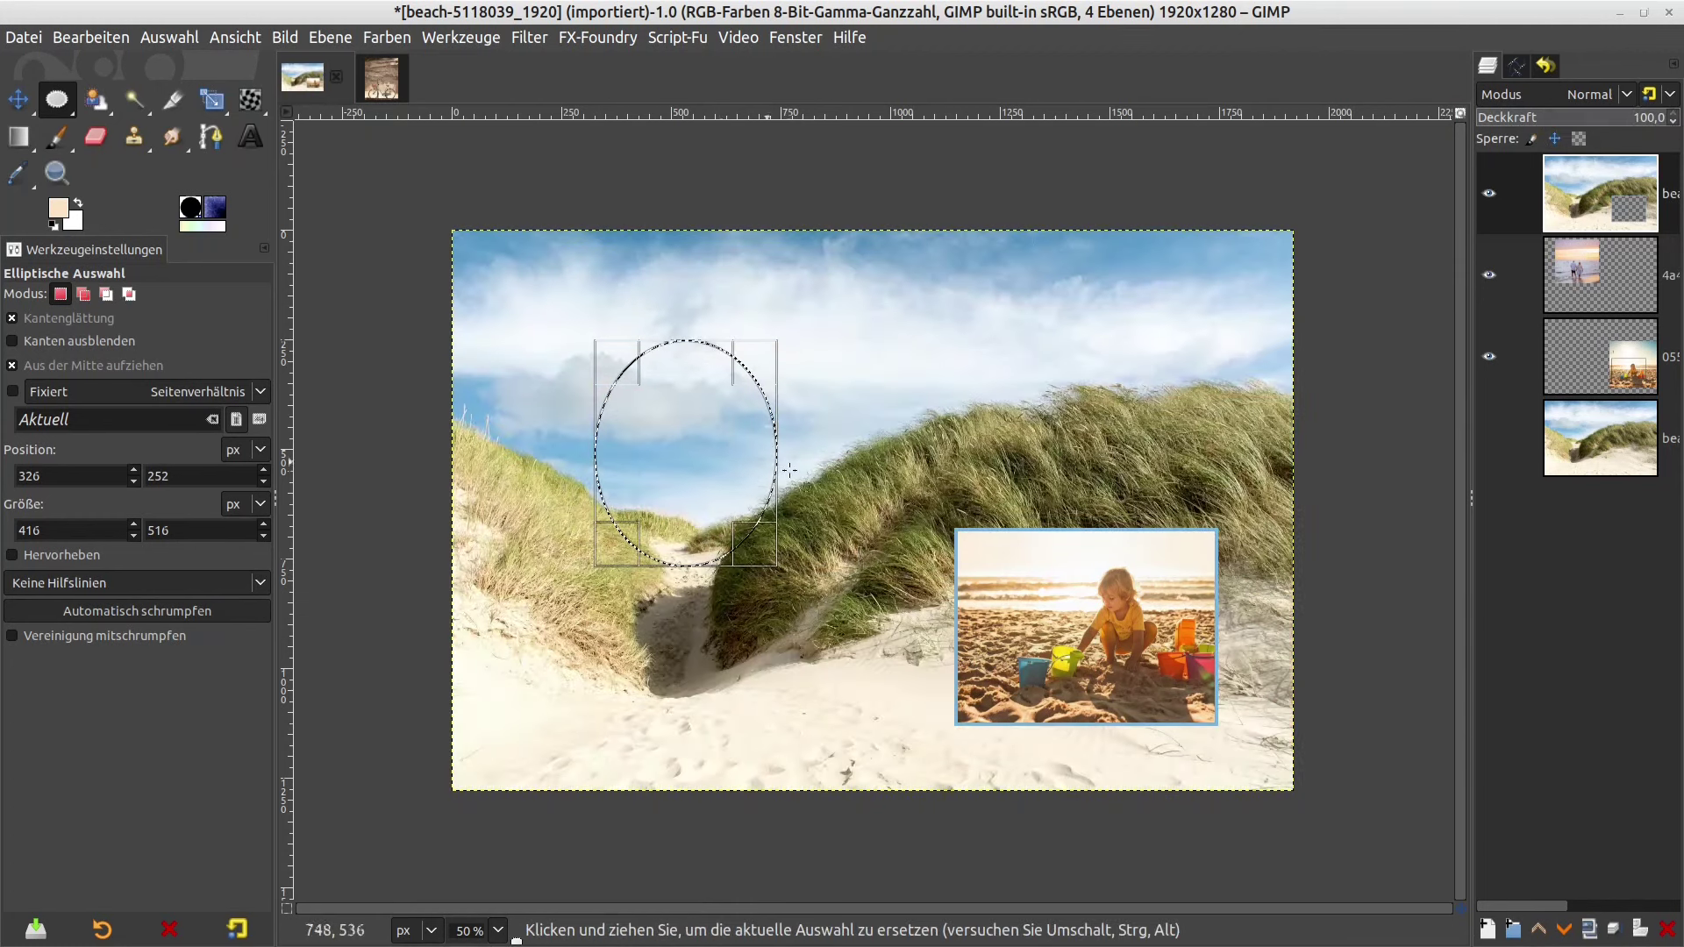
- Delete the elliptical selection from the dune layer so the couple photo shows through the oval
key(Delete)
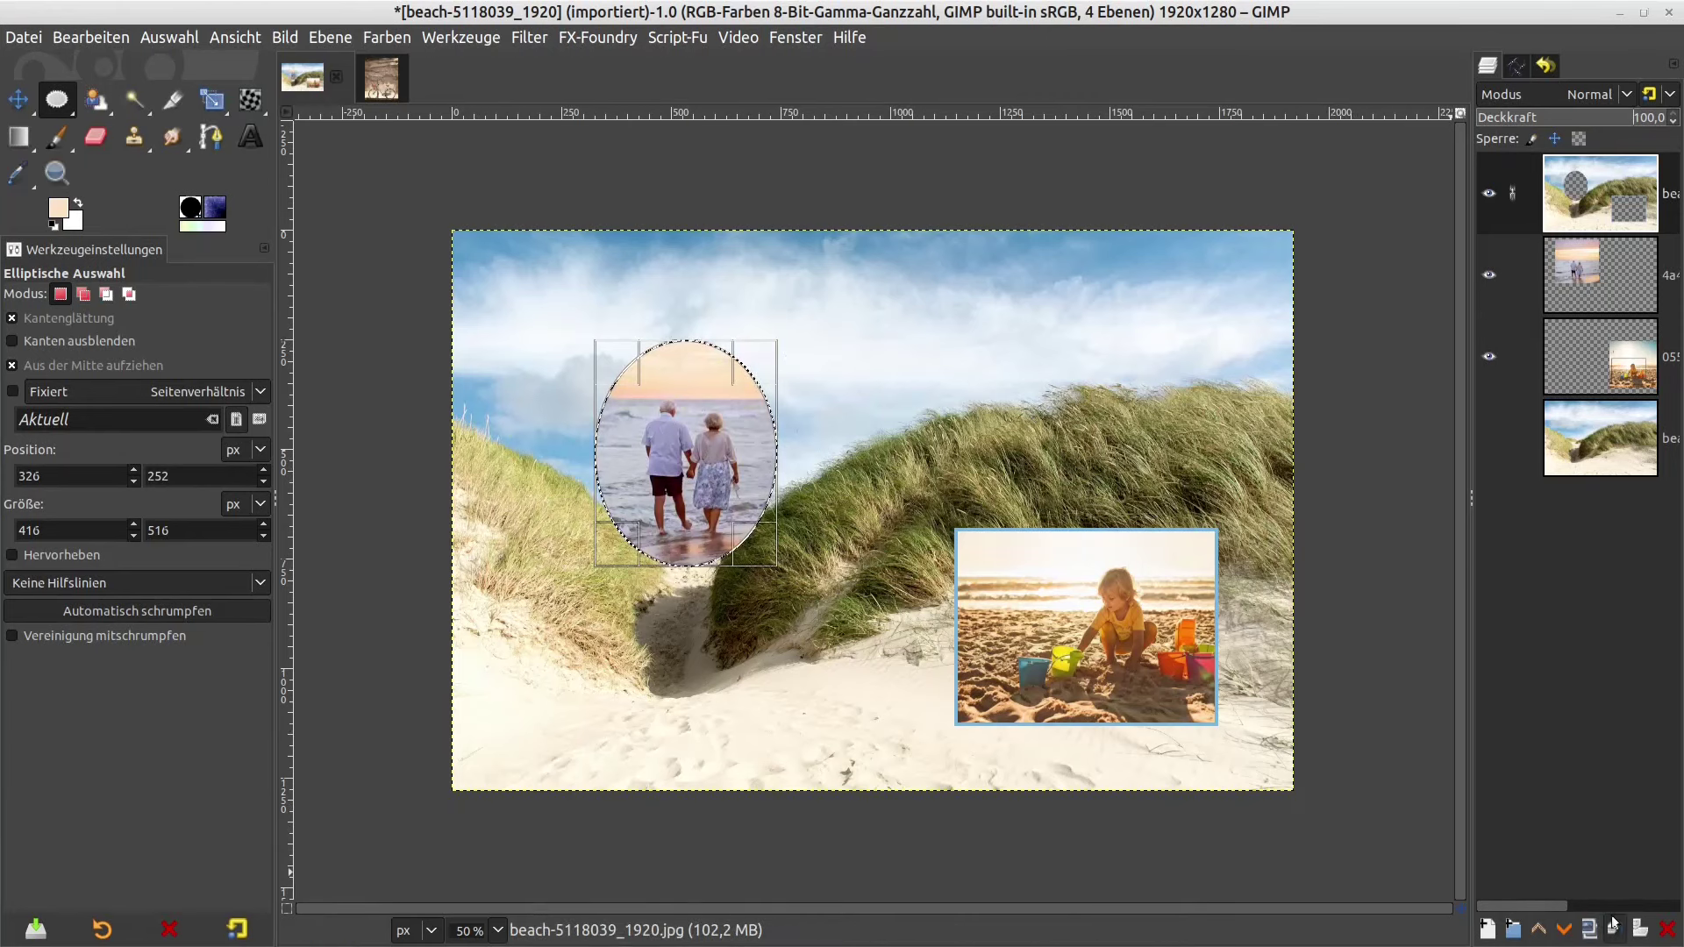
click(1519, 67)
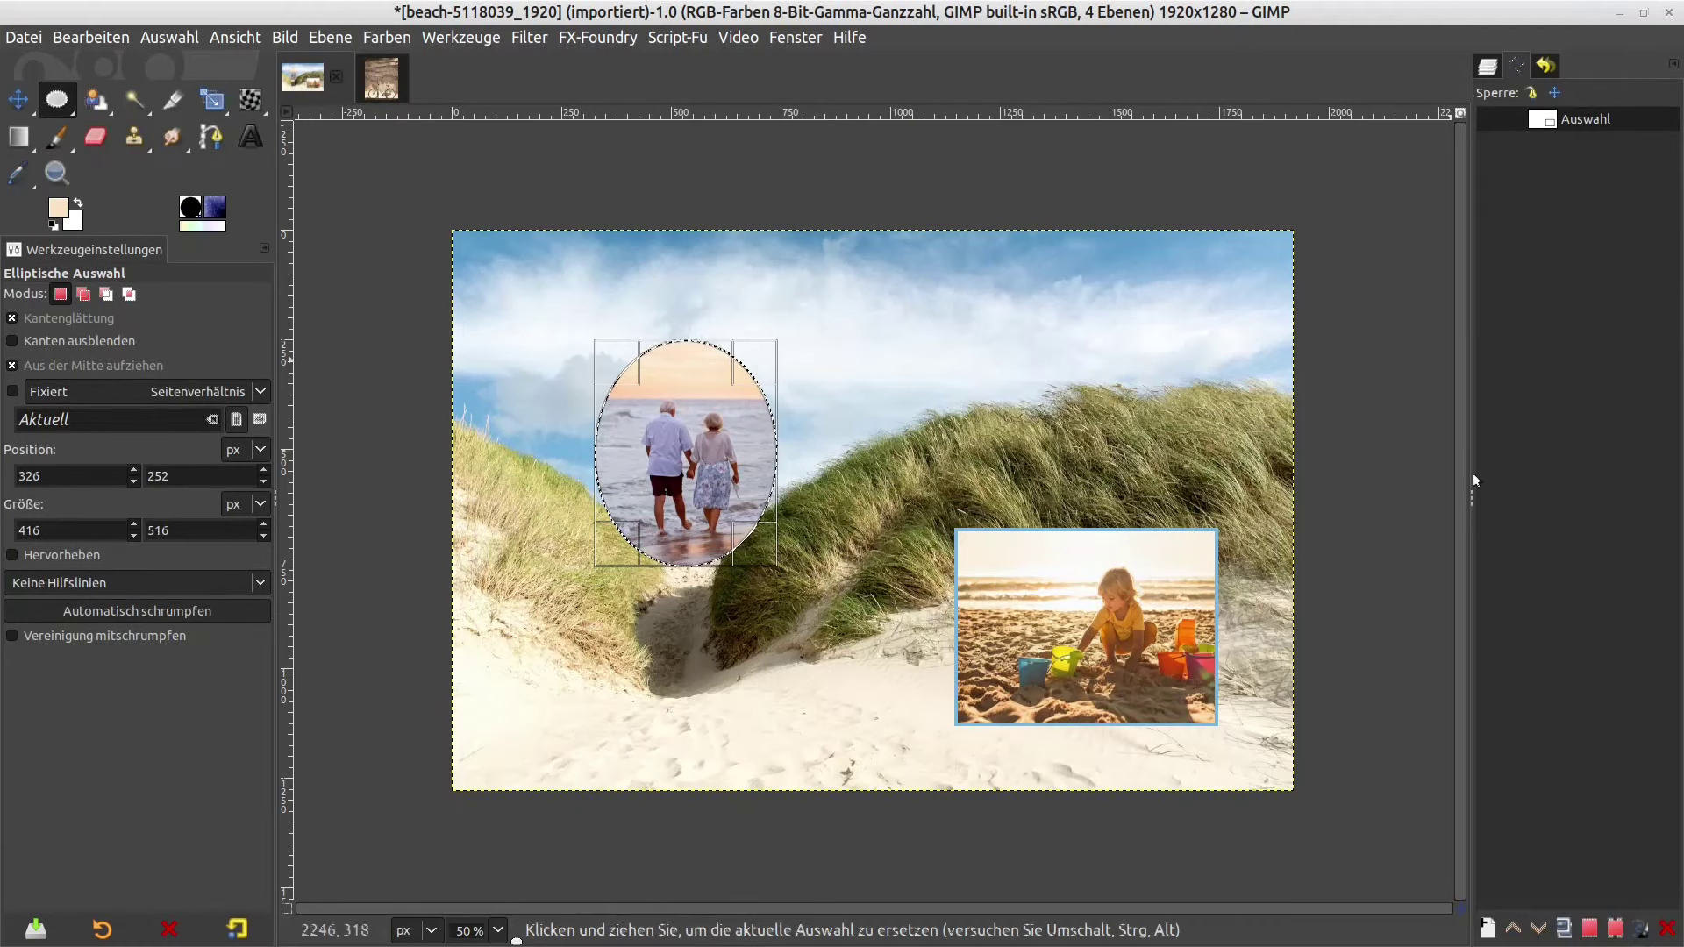
- Save the oval selection as the path 'Auswahl #1' and remove the selection
click(1617, 931)
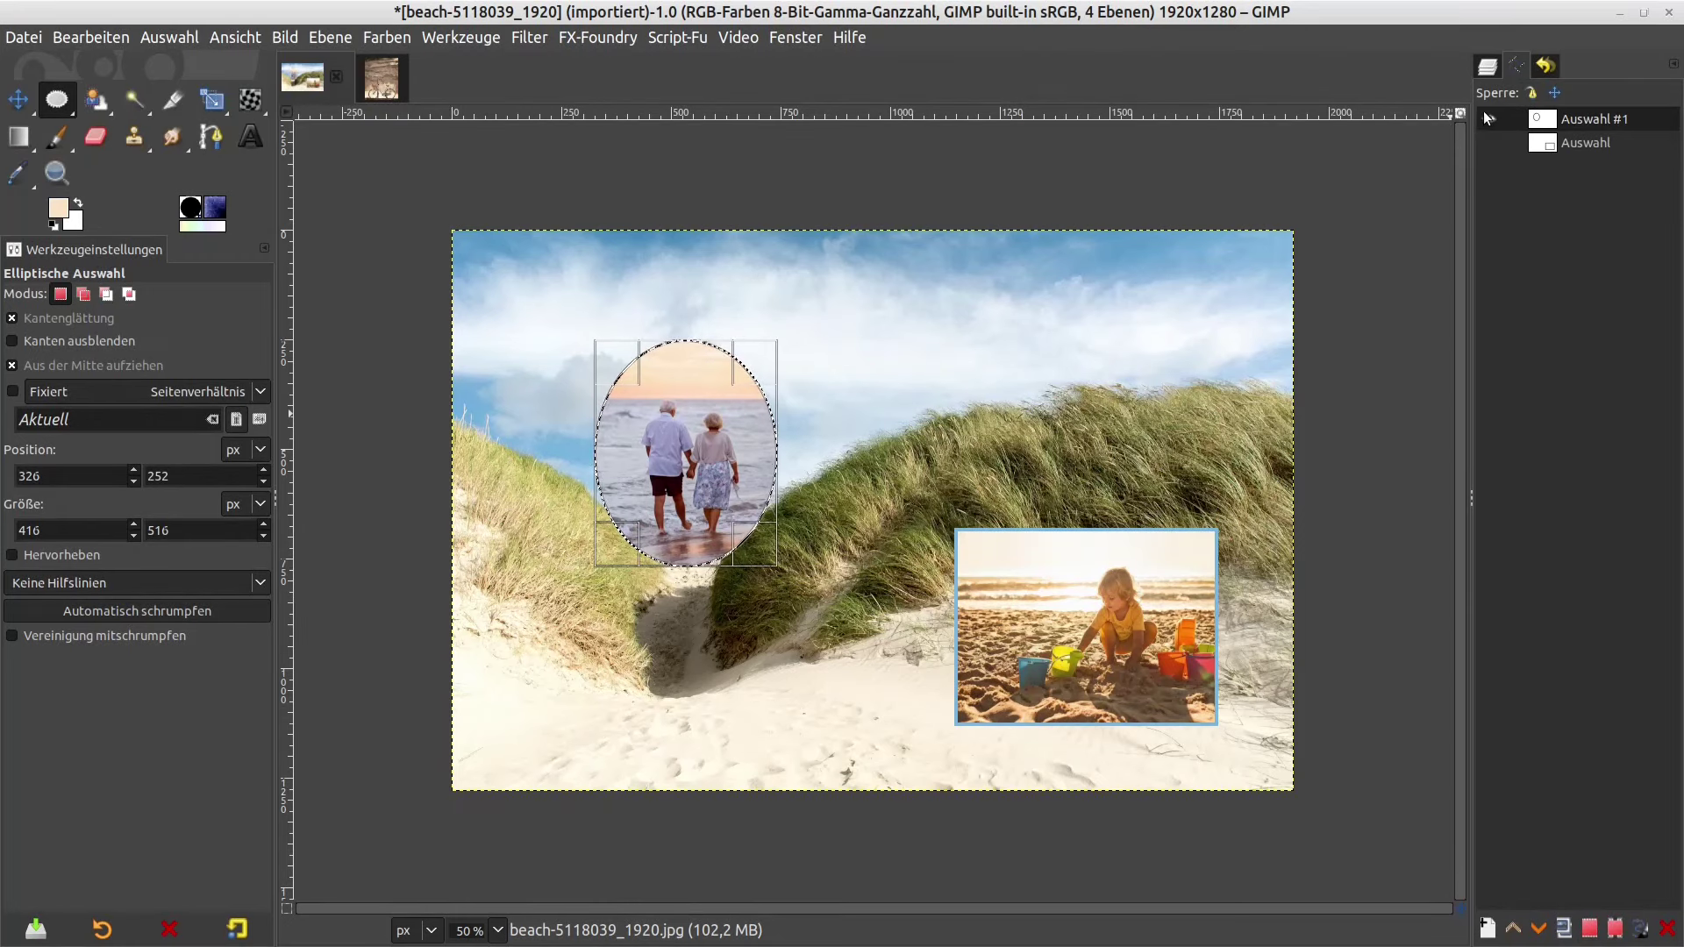
click(1488, 148)
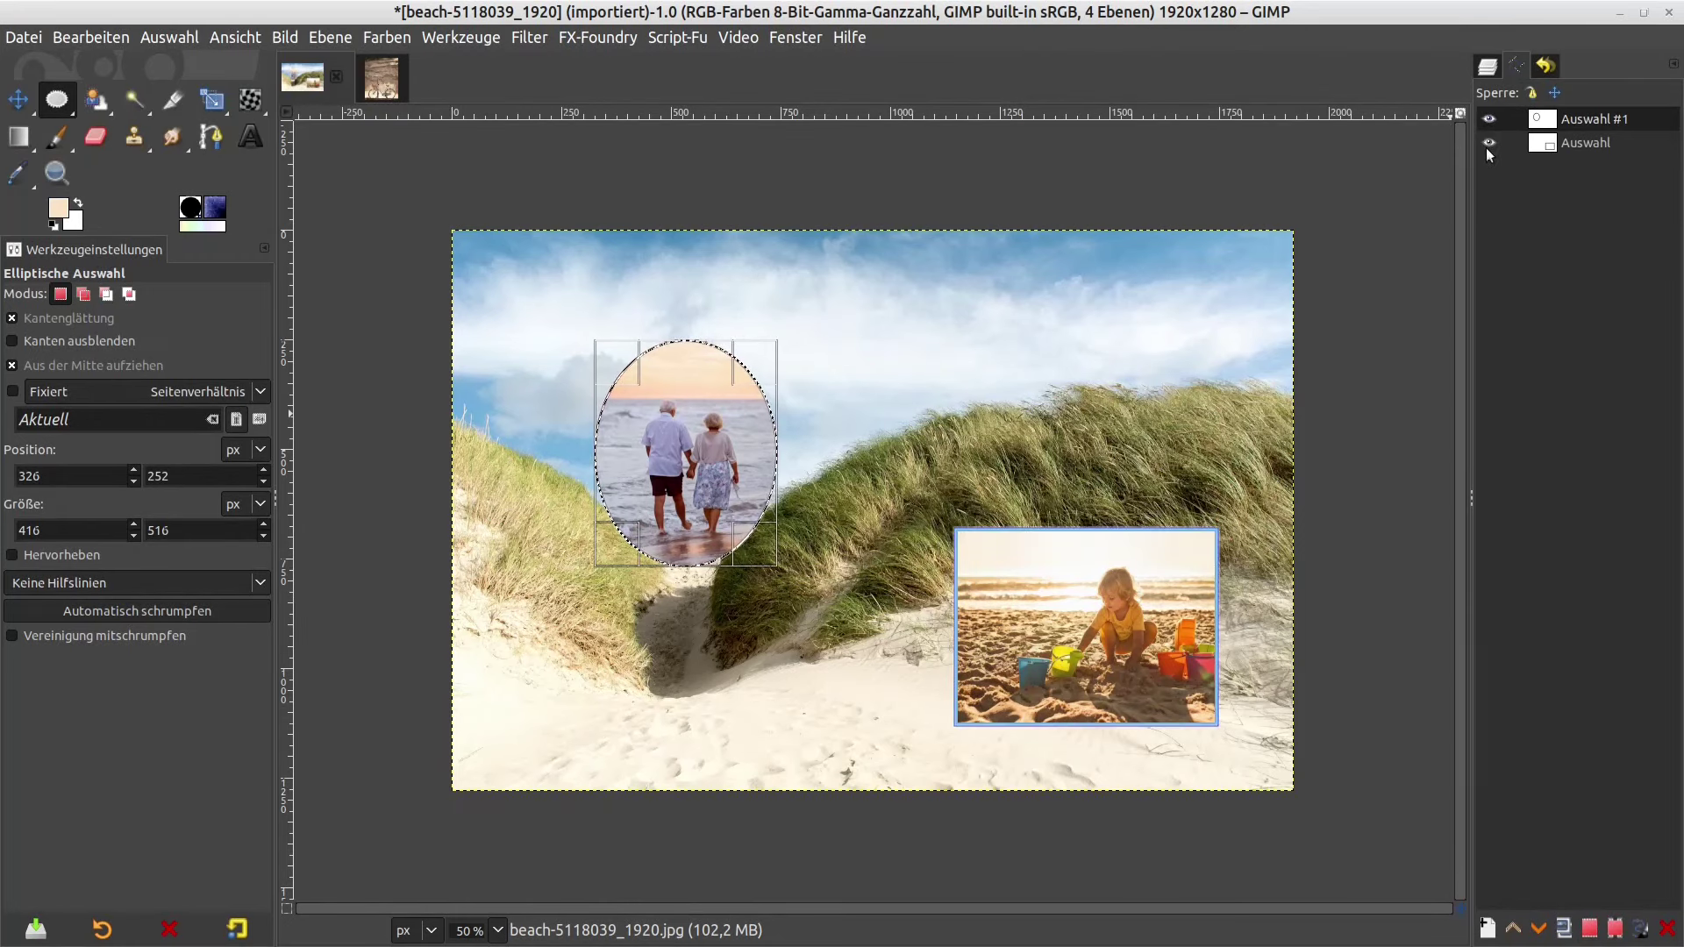
click(169, 36)
click(202, 89)
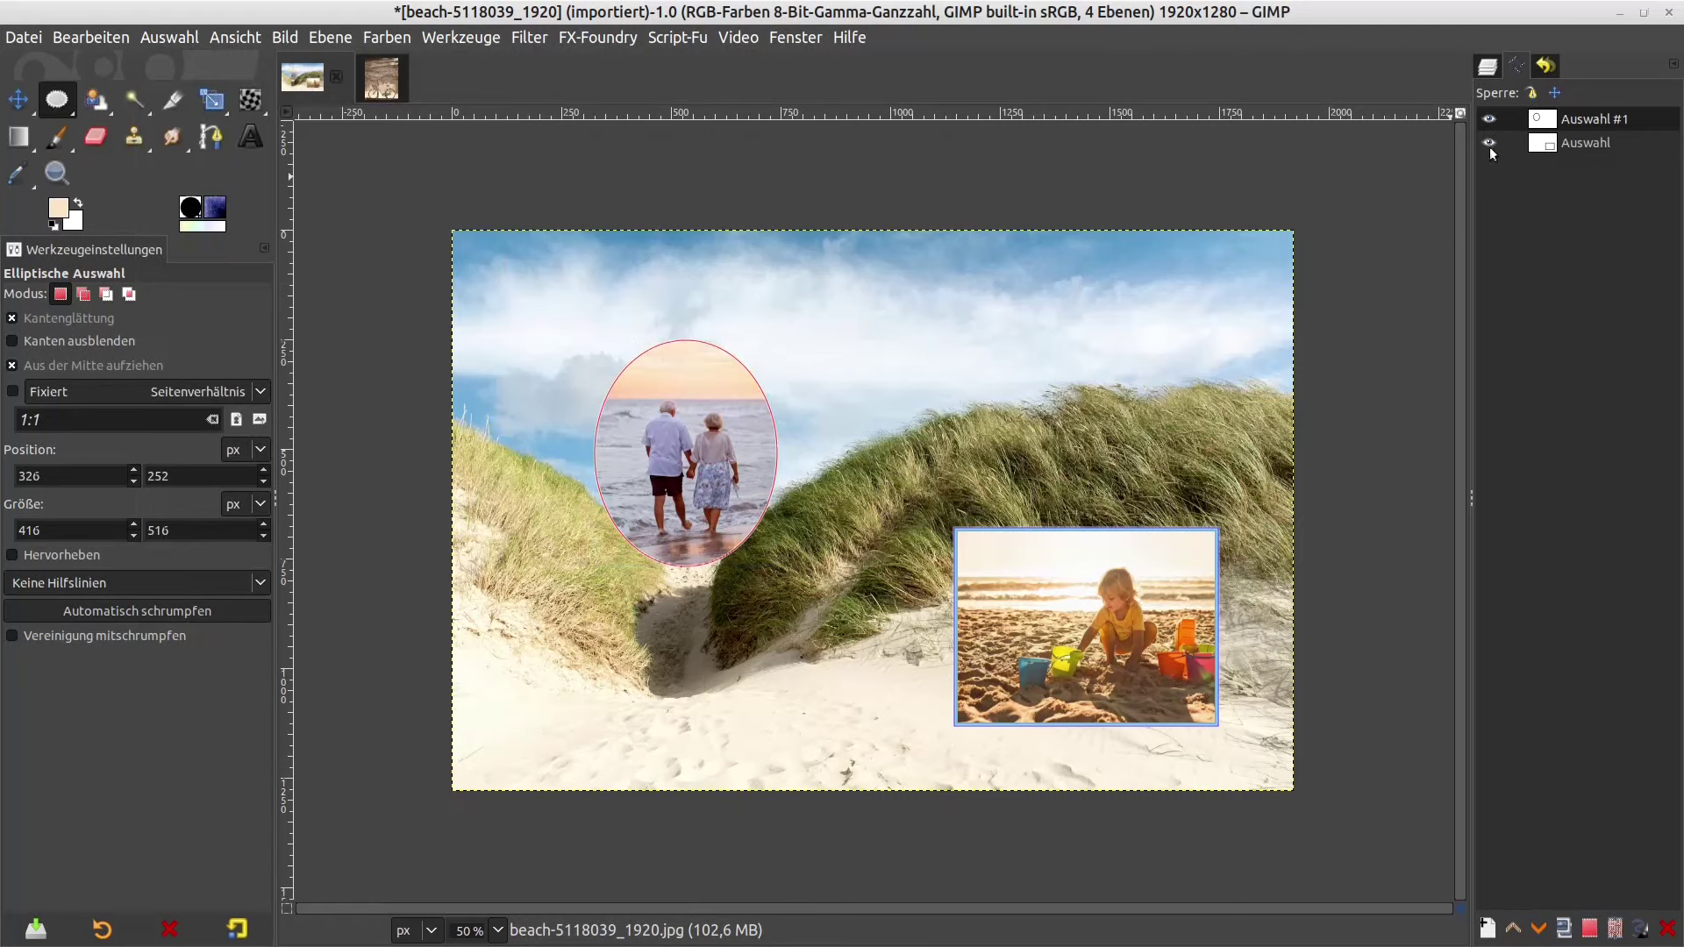
- Toggle layer visibility so the couple and child photo layers end up hidden
click(1489, 67)
click(1493, 200)
click(1490, 275)
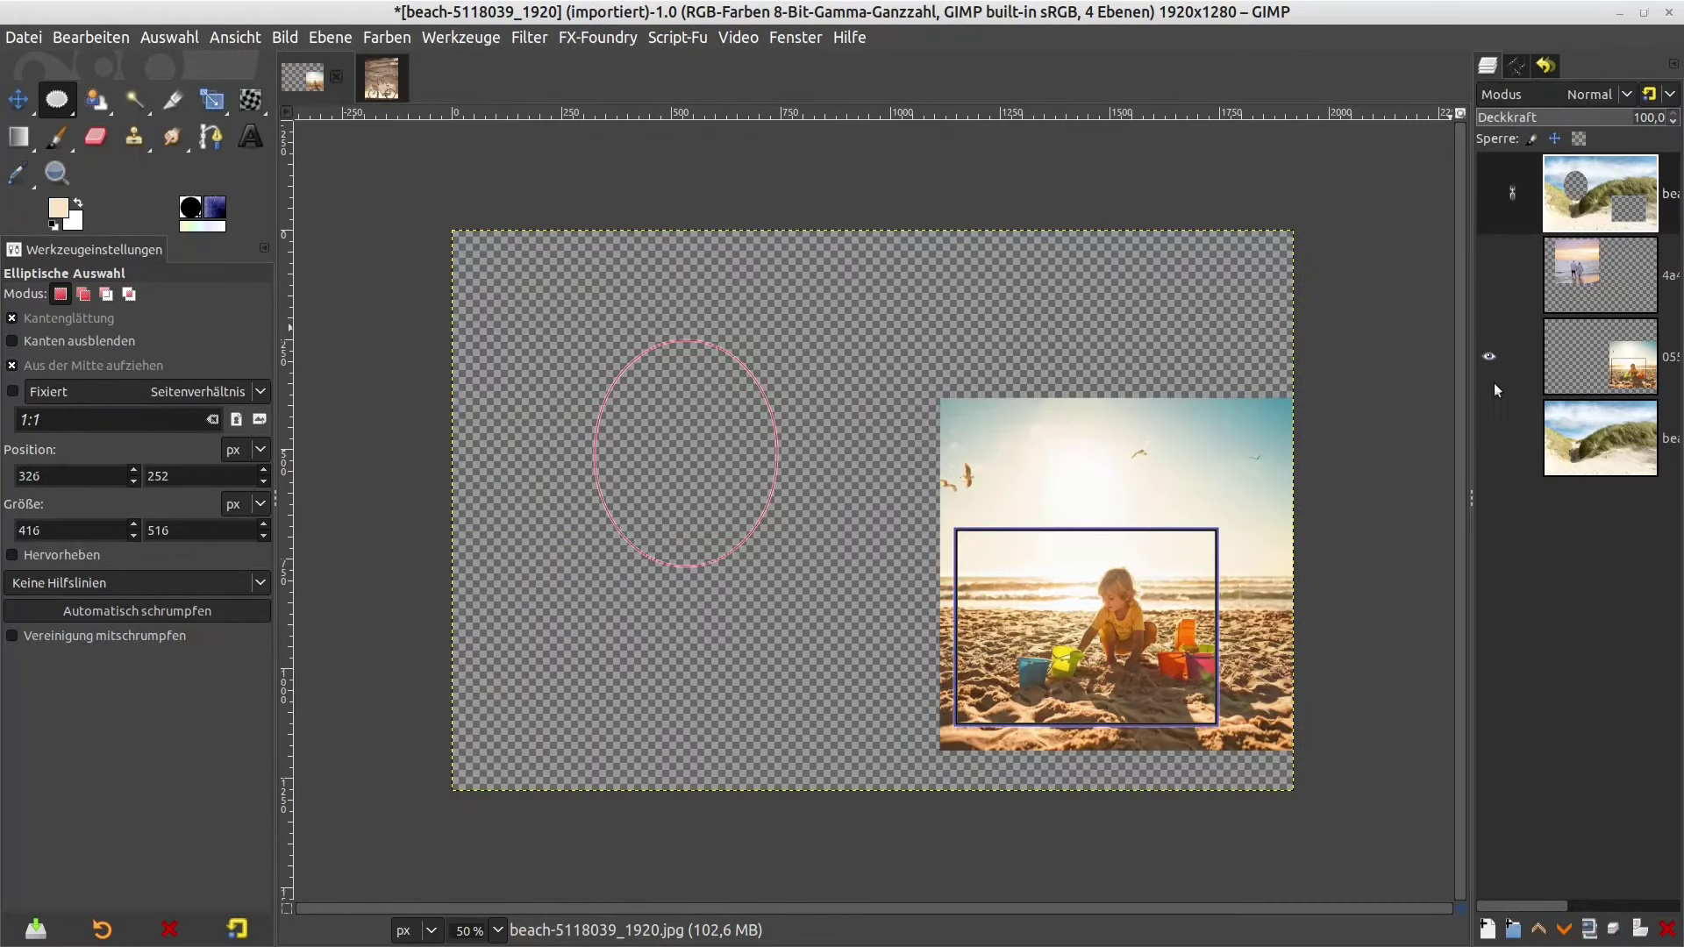
click(1489, 356)
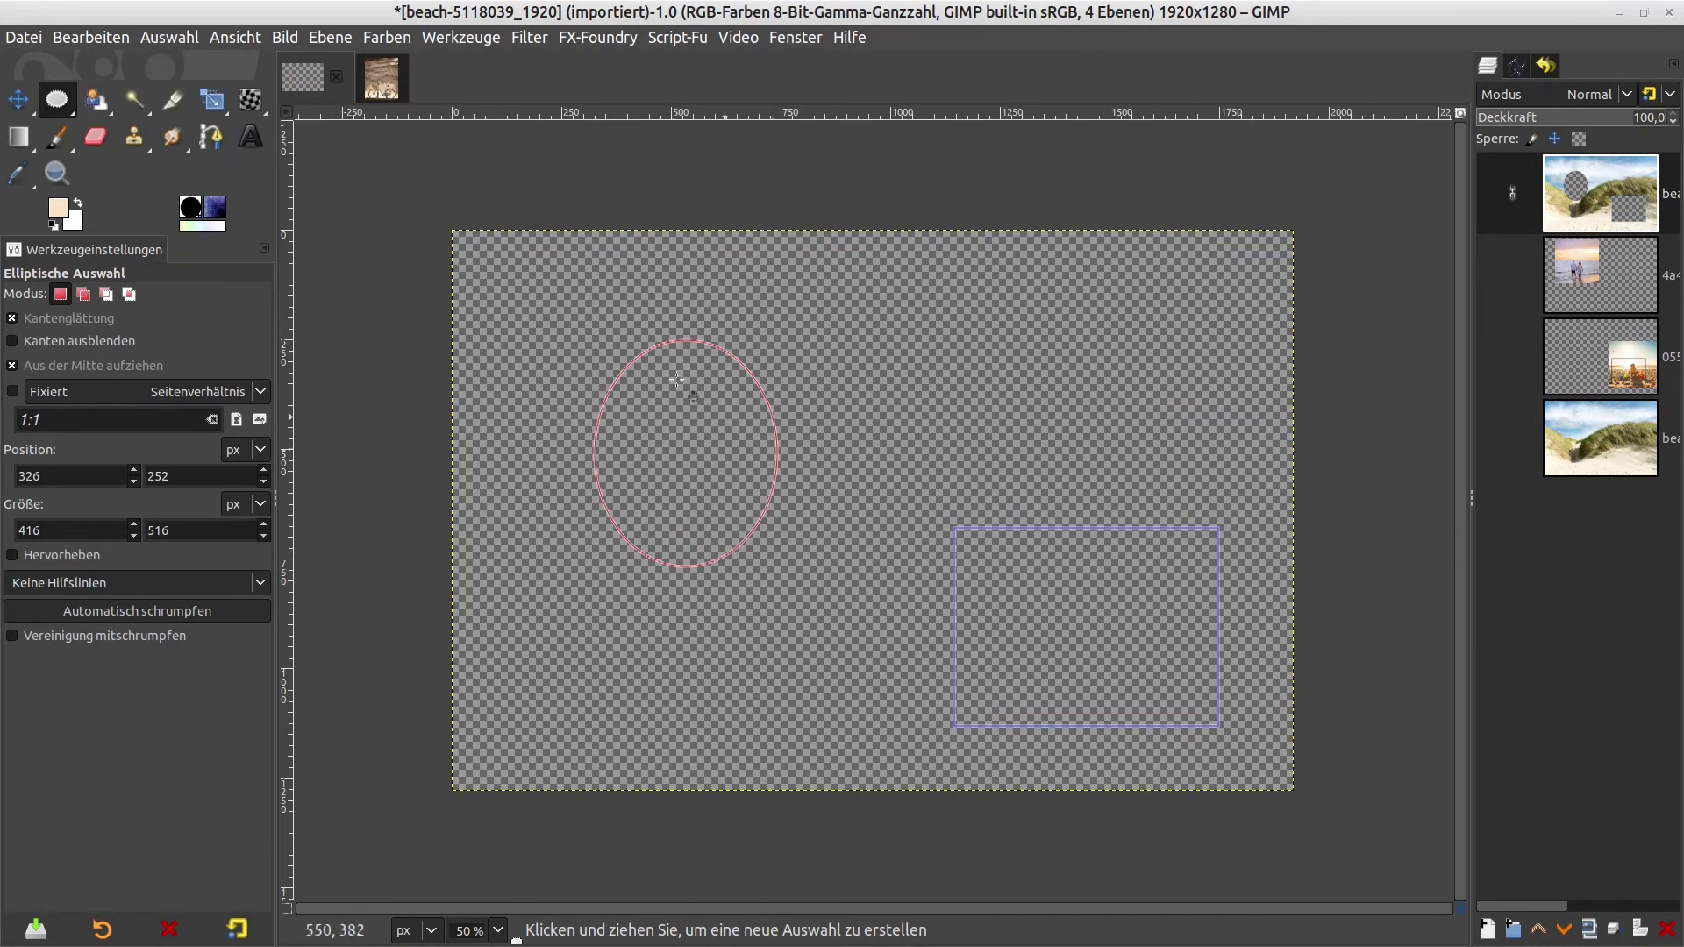
click(1519, 67)
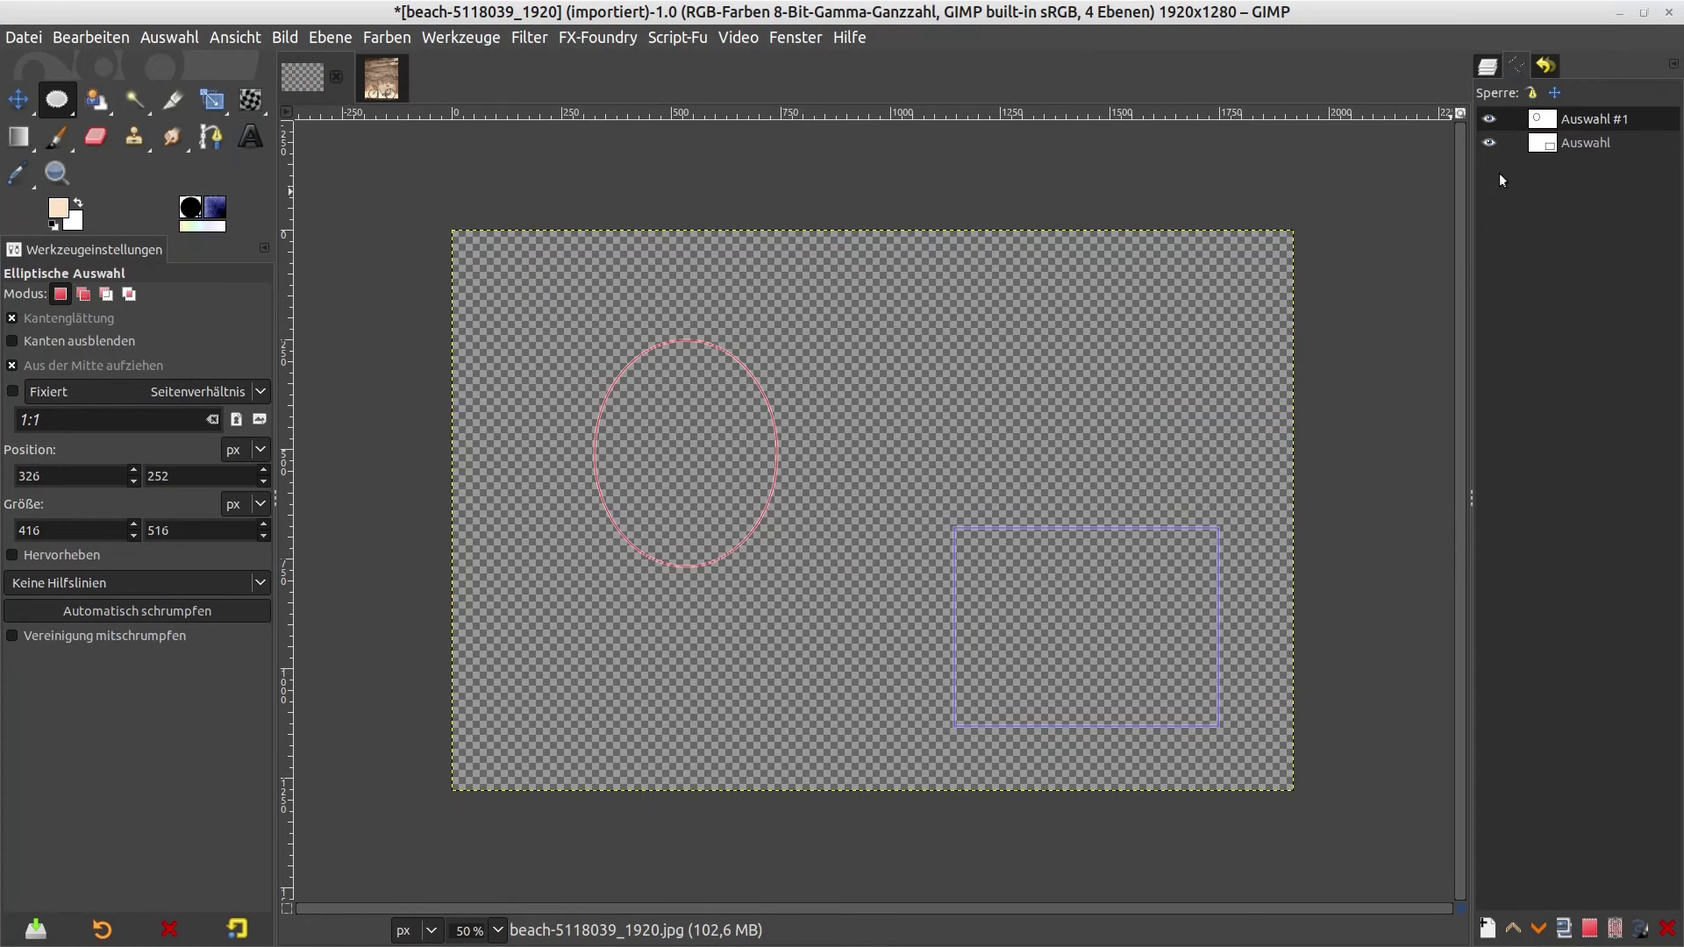
click(1489, 68)
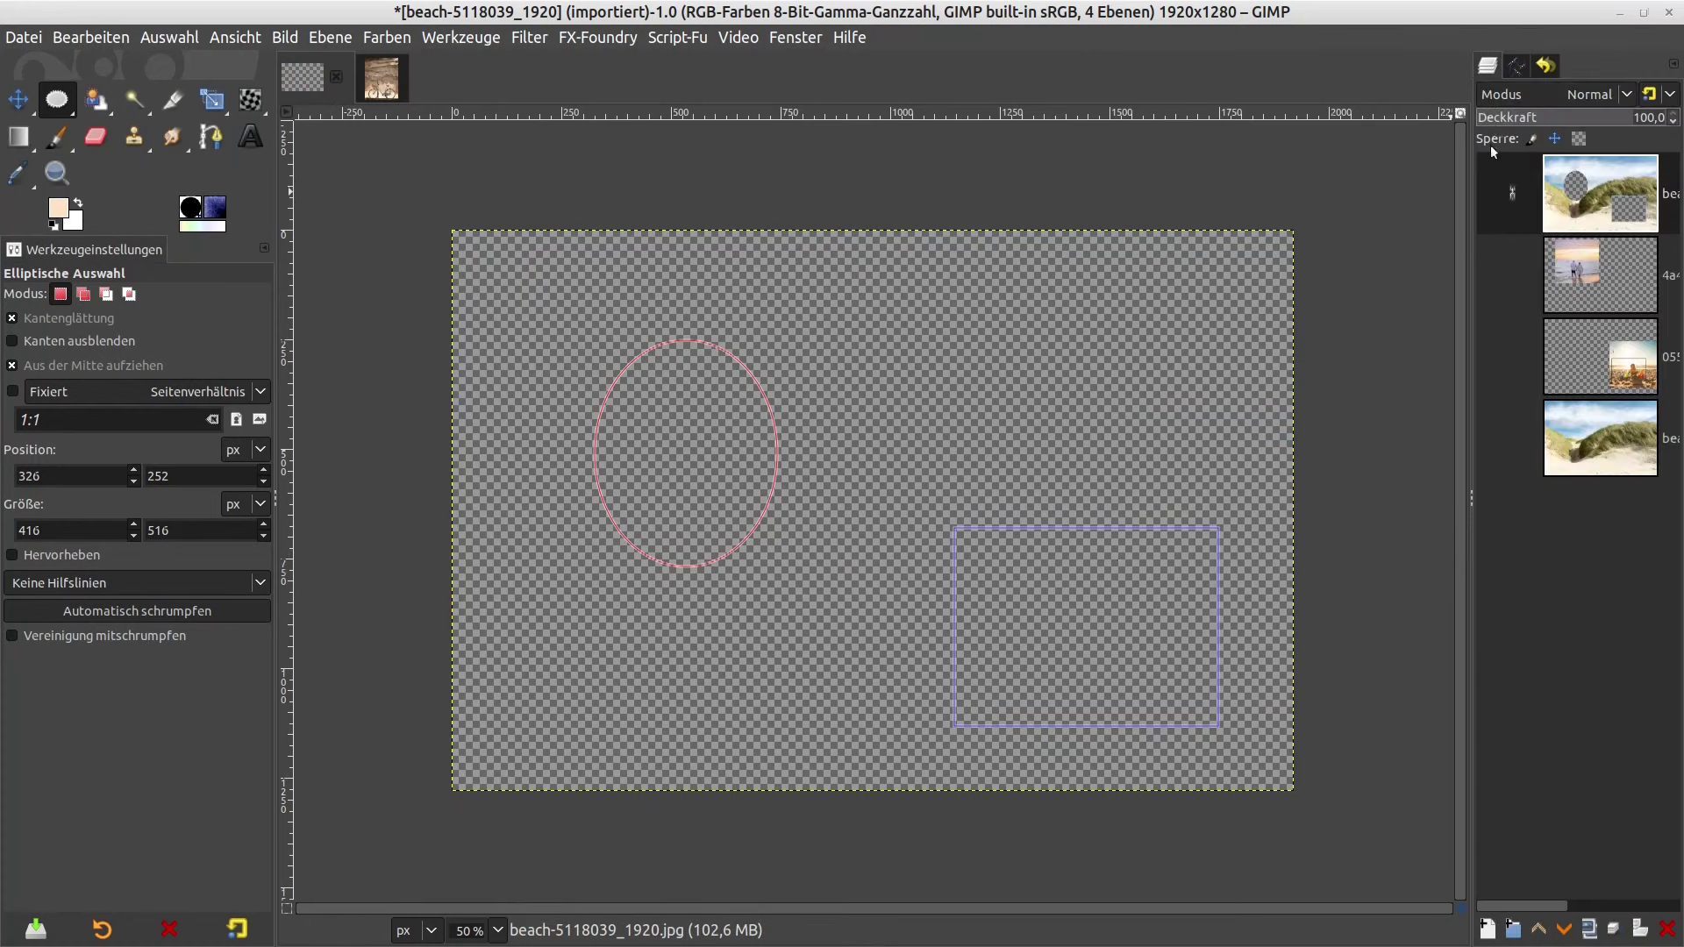
click(1487, 192)
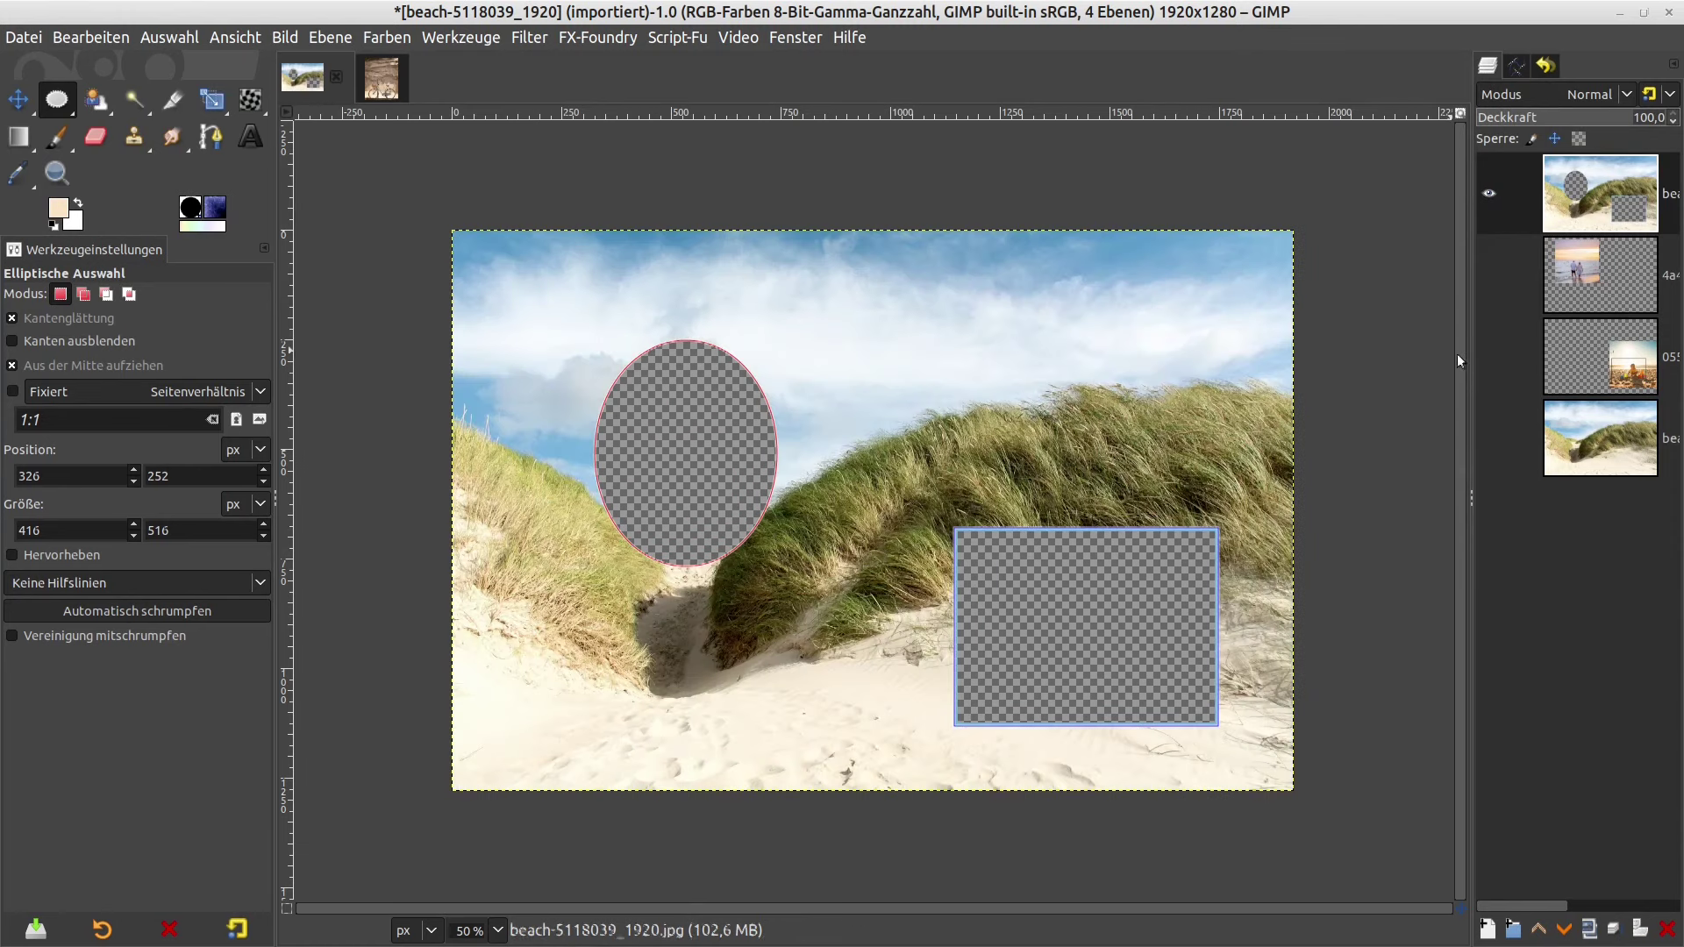
click(1489, 275)
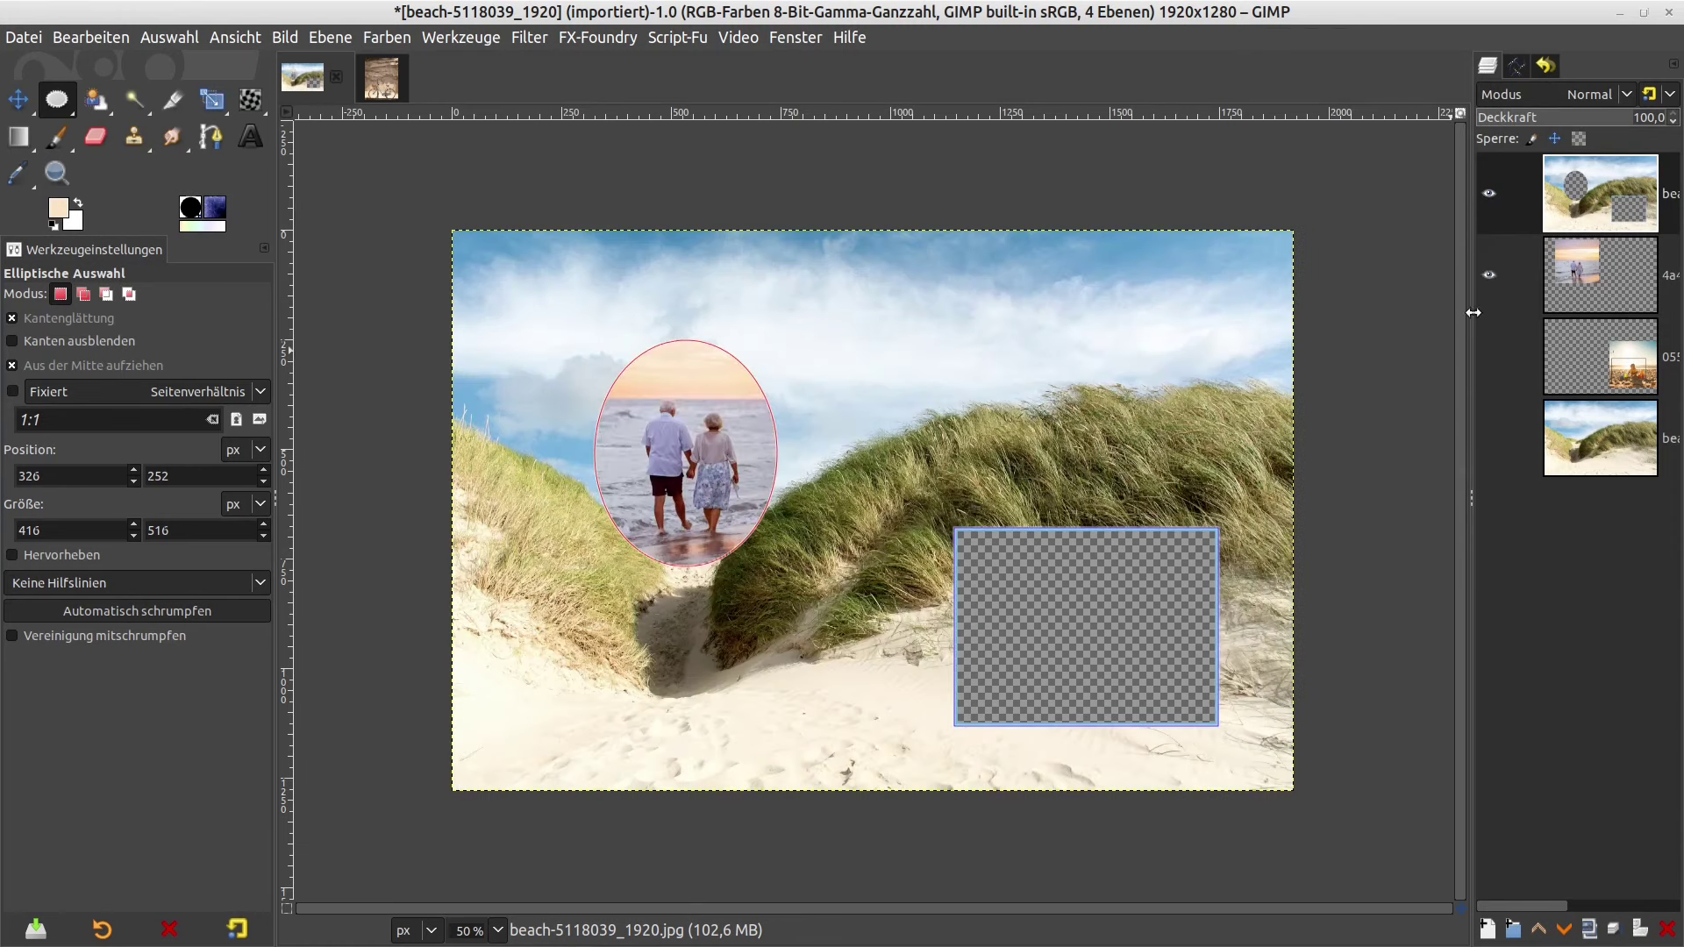
click(1489, 277)
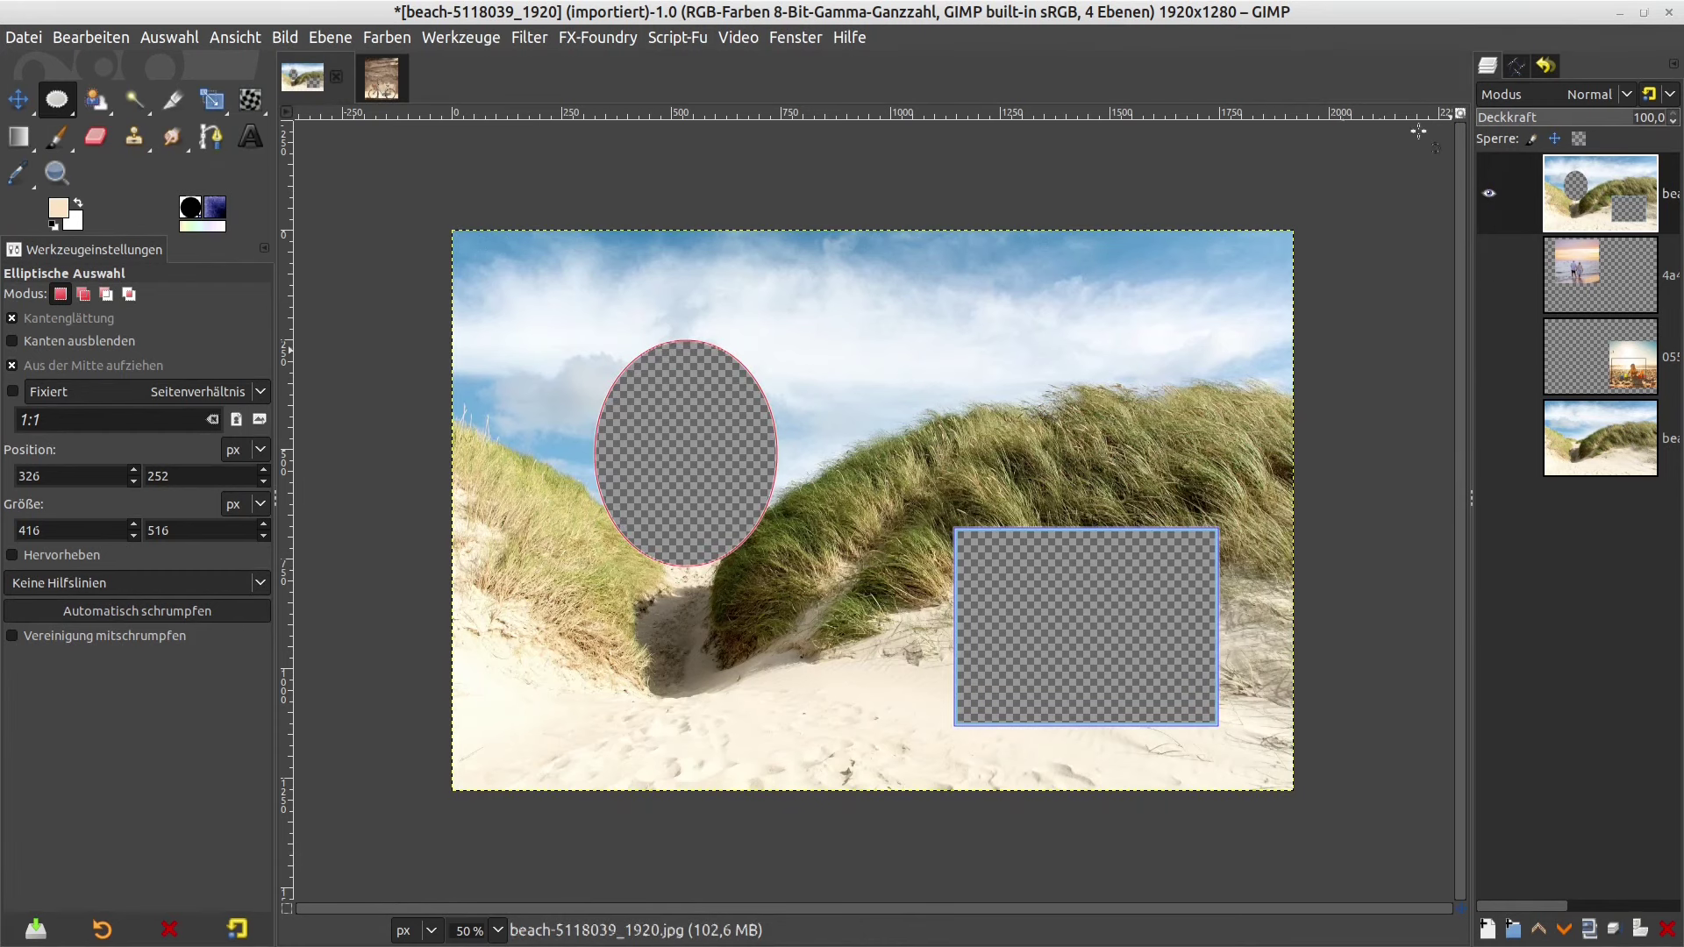
click(1518, 66)
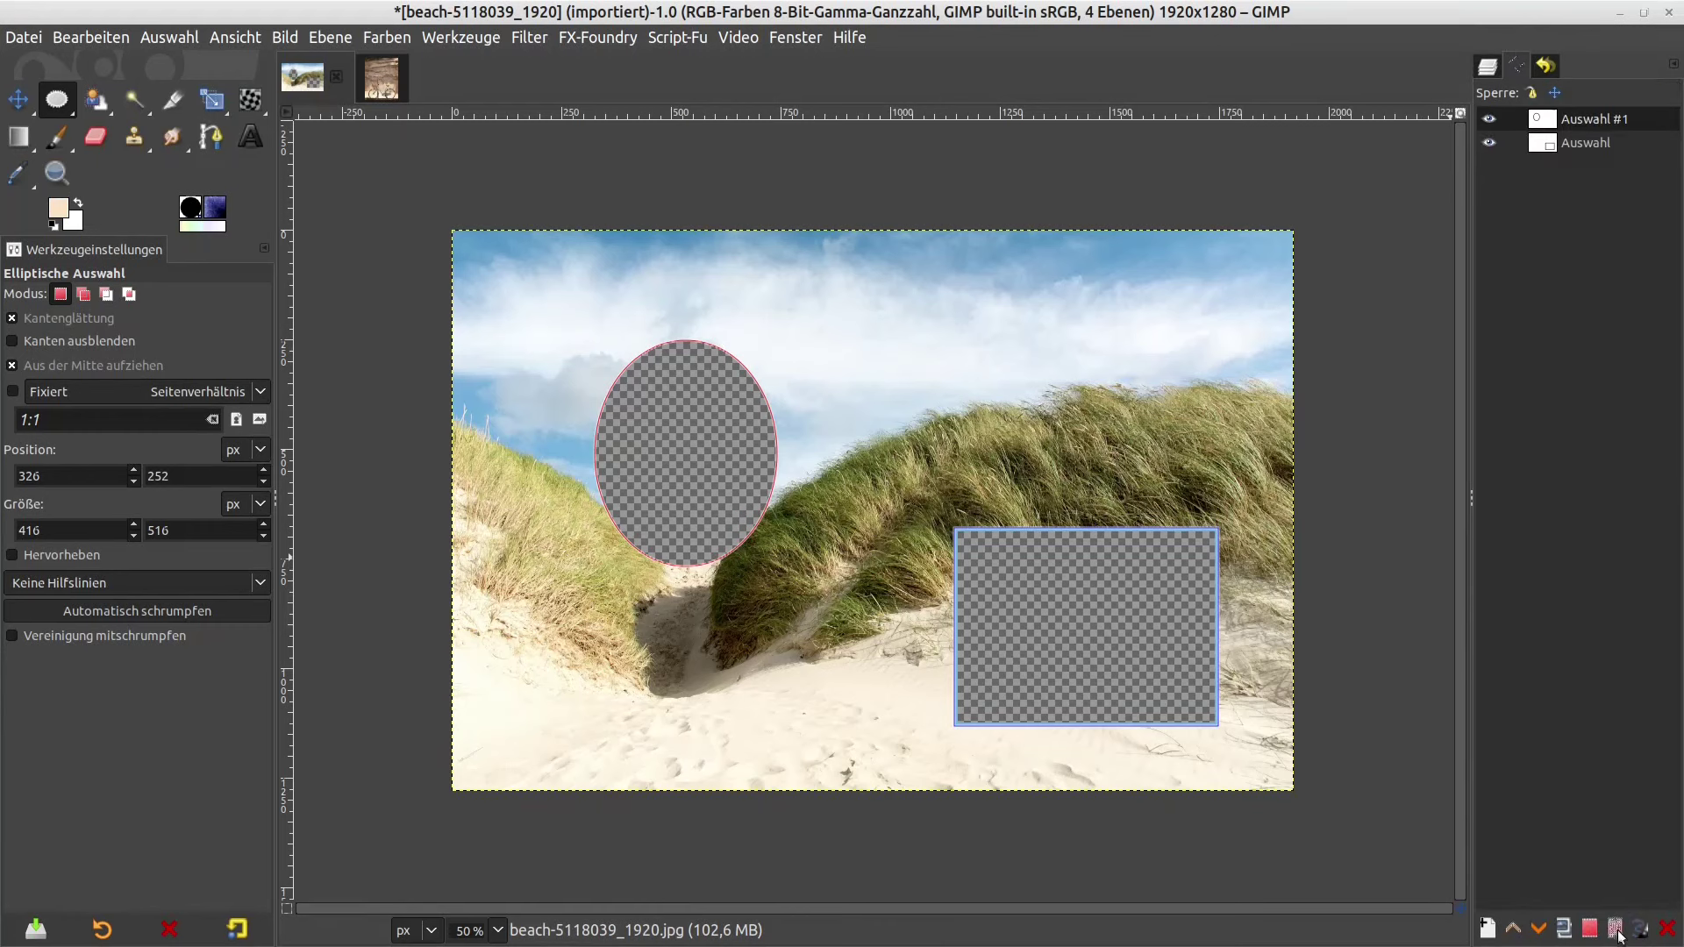
- Stroke the oval path with light blue foreground colour 78b6df
click(59, 211)
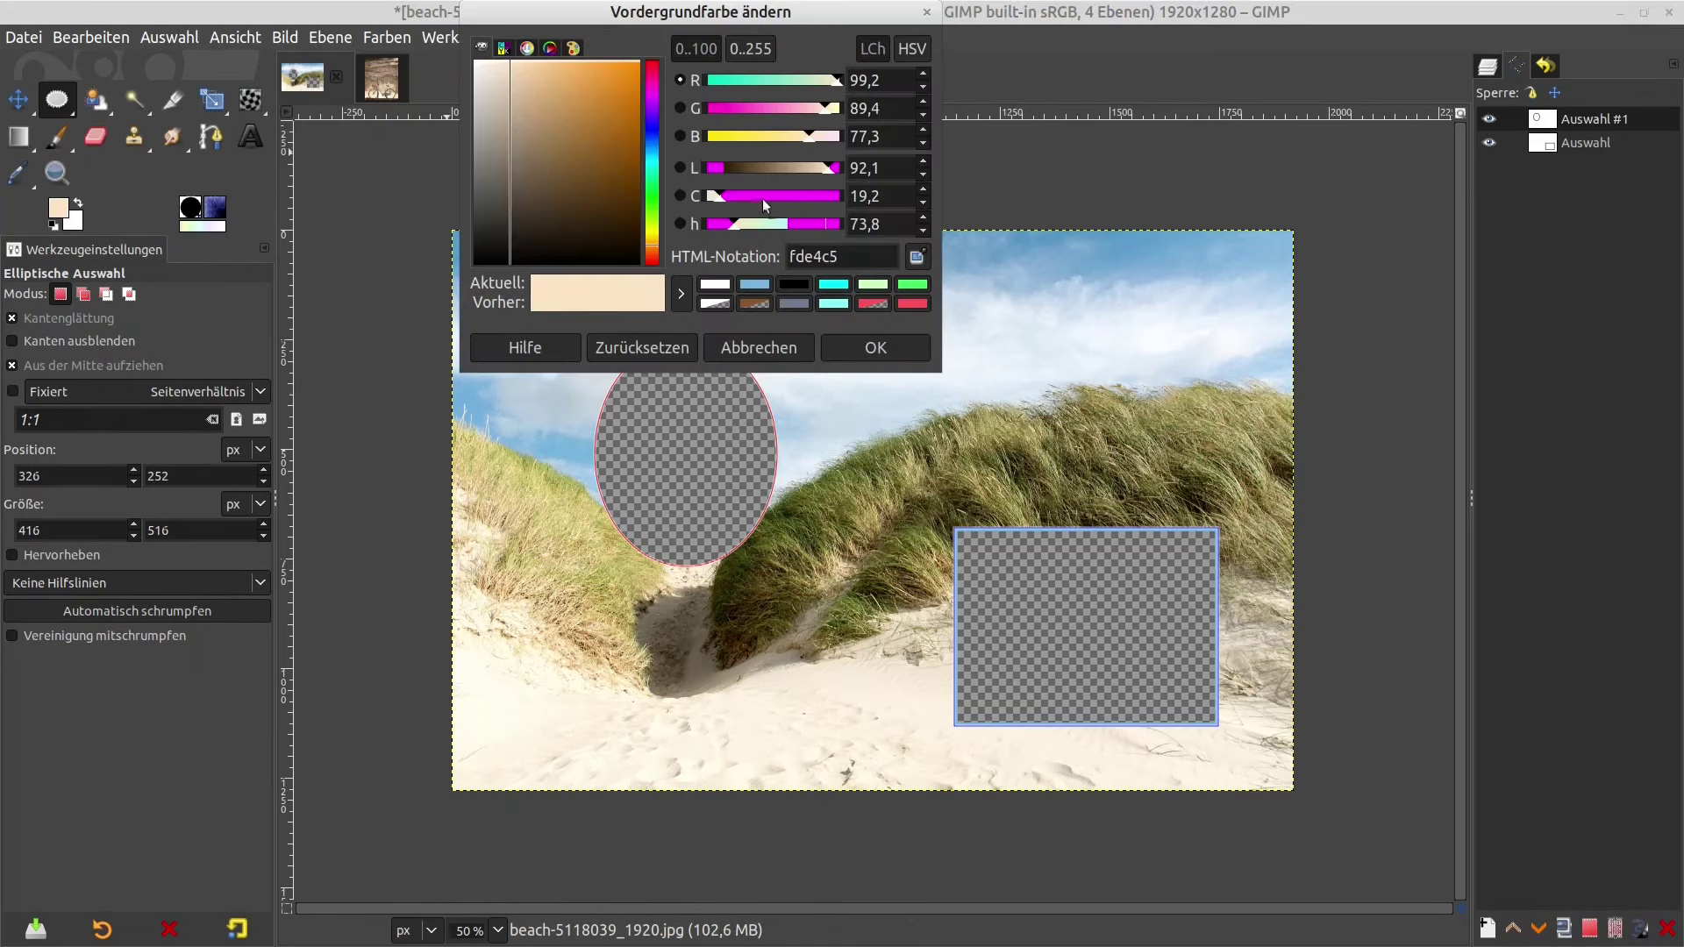
click(756, 285)
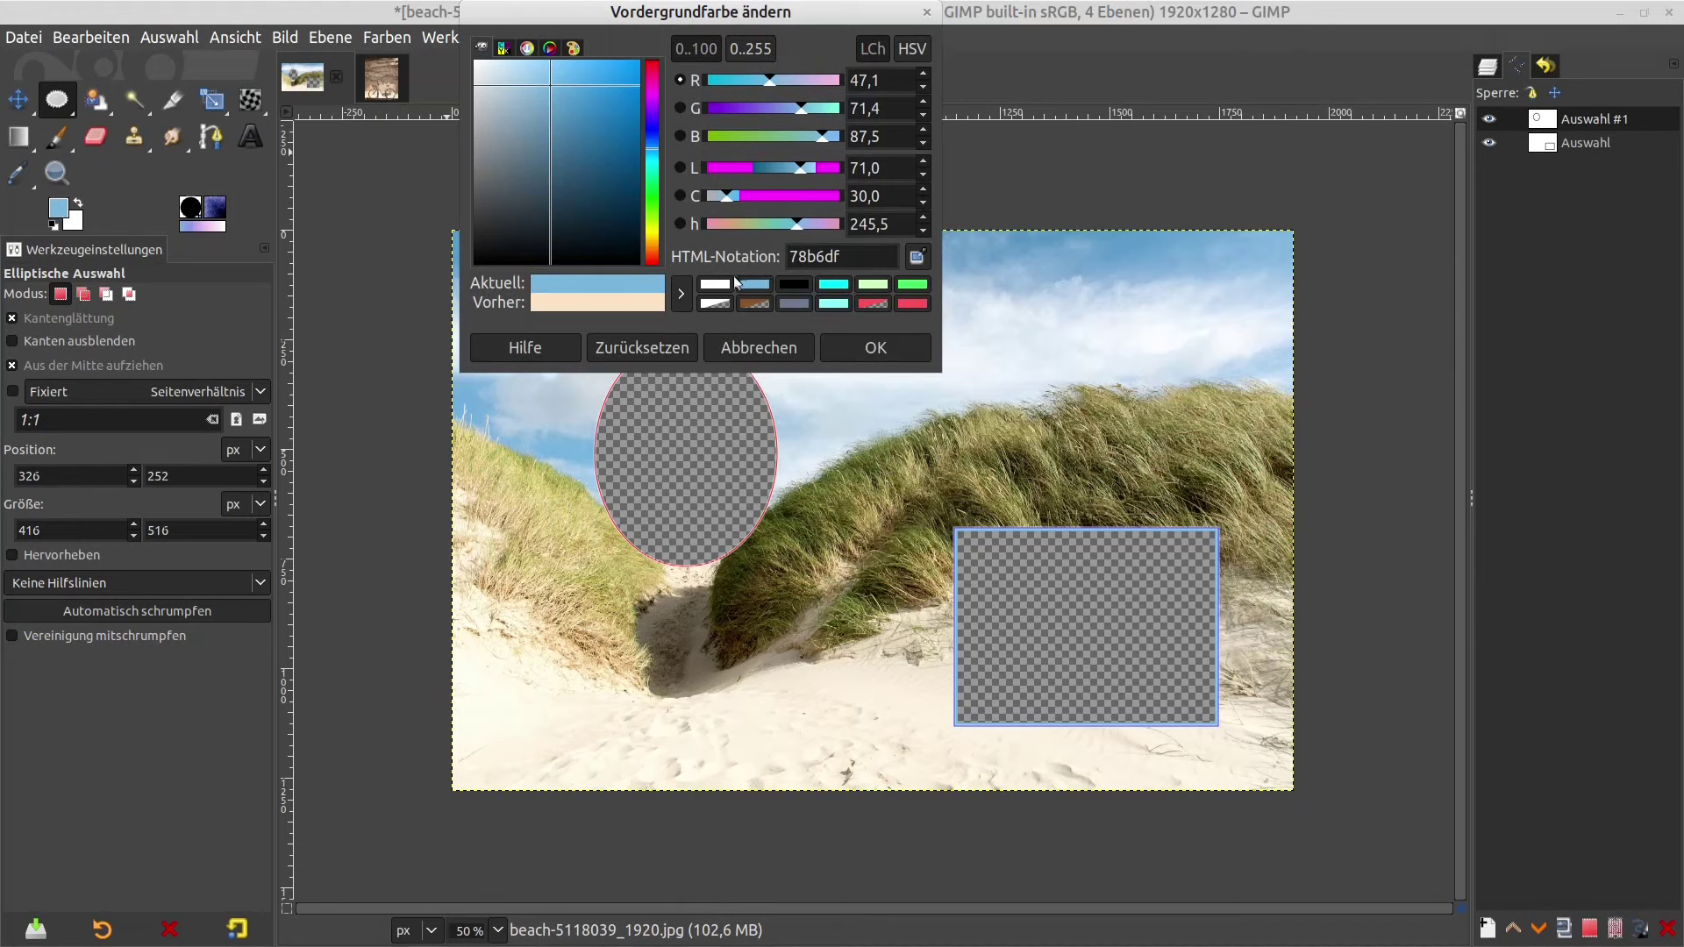
click(884, 360)
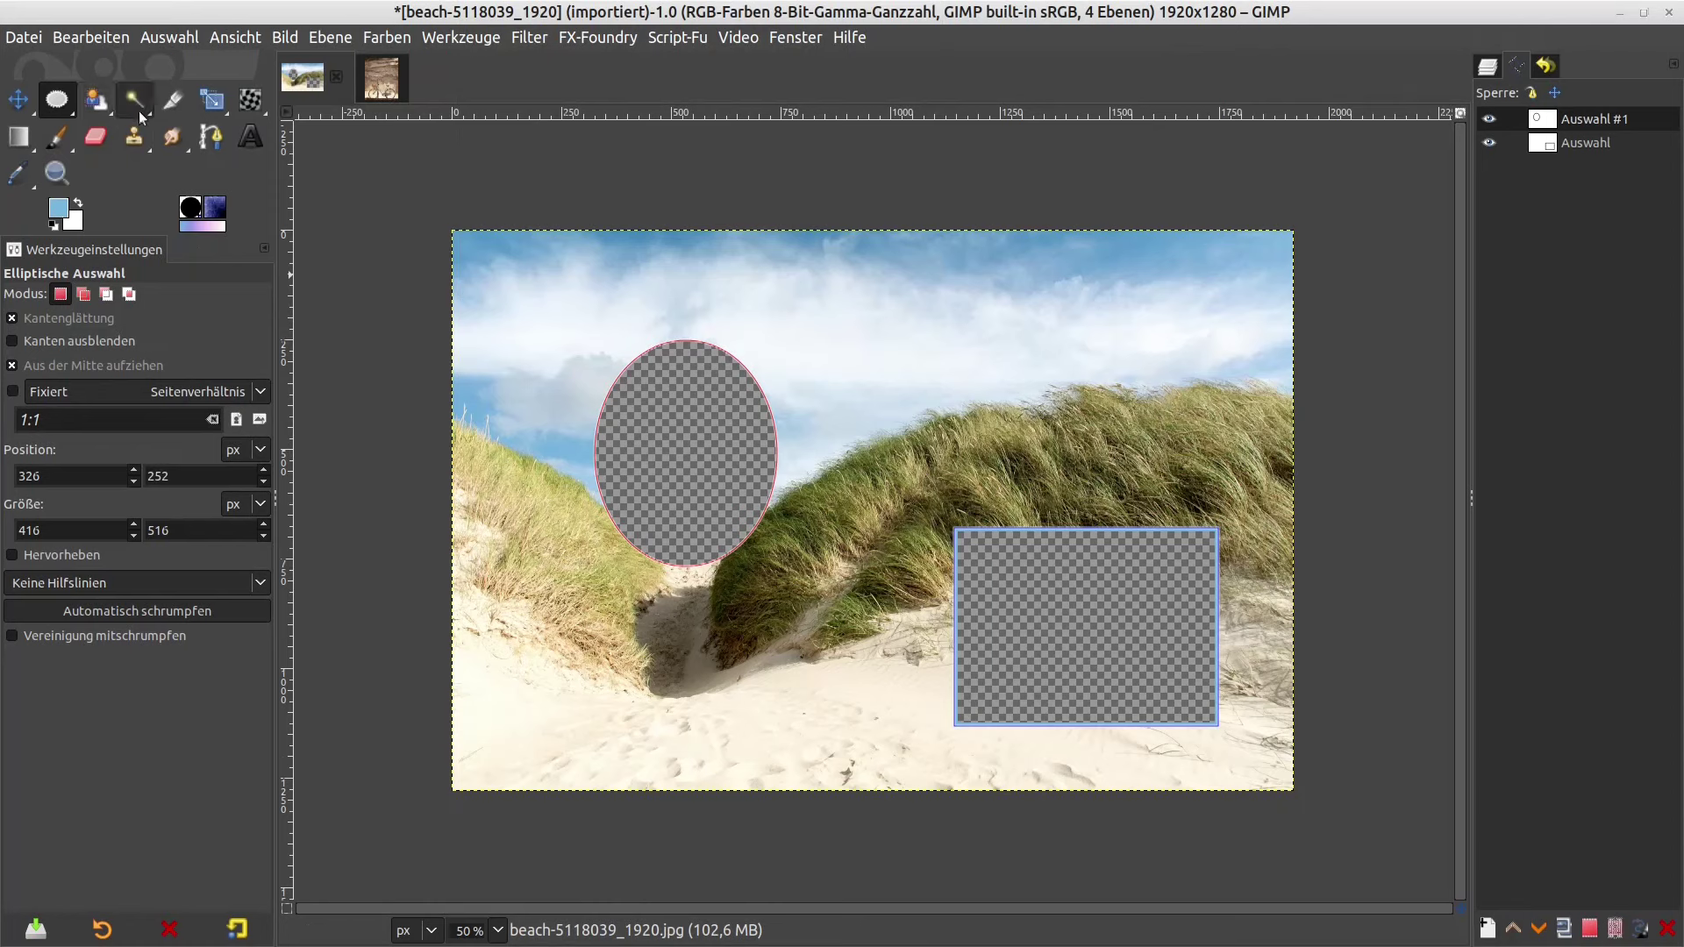
click(1639, 929)
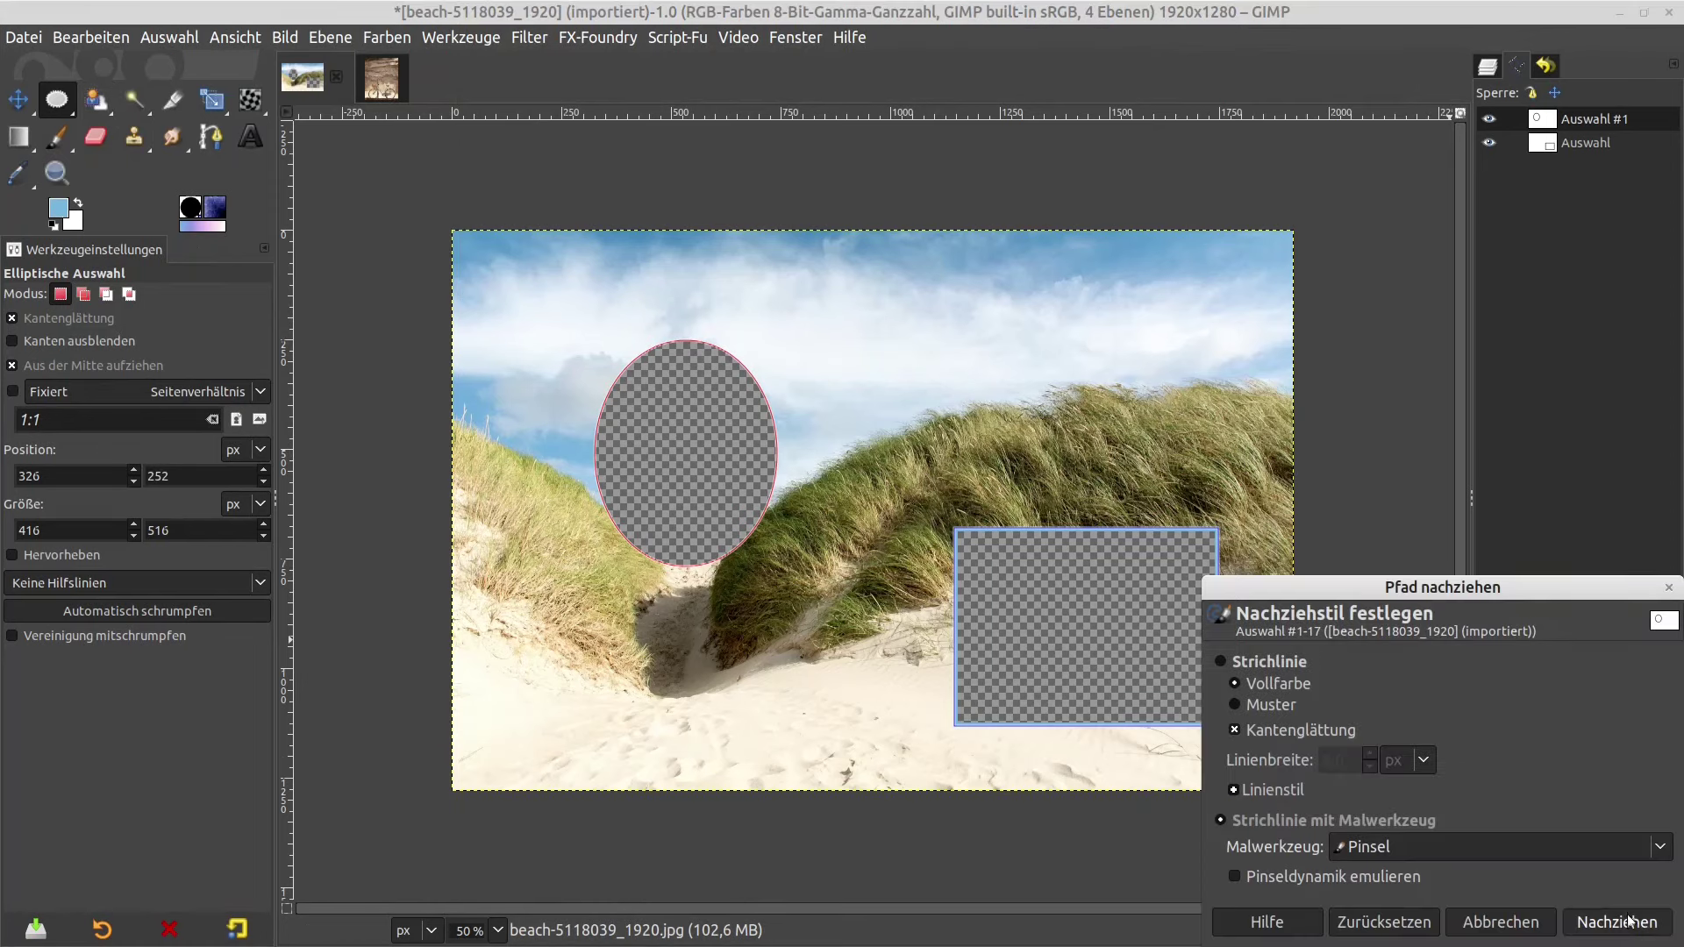
mouse_move(1376, 575)
mouse_down()
mouse_move(963, 223)
mouse_move(1027, 203)
mouse_up()
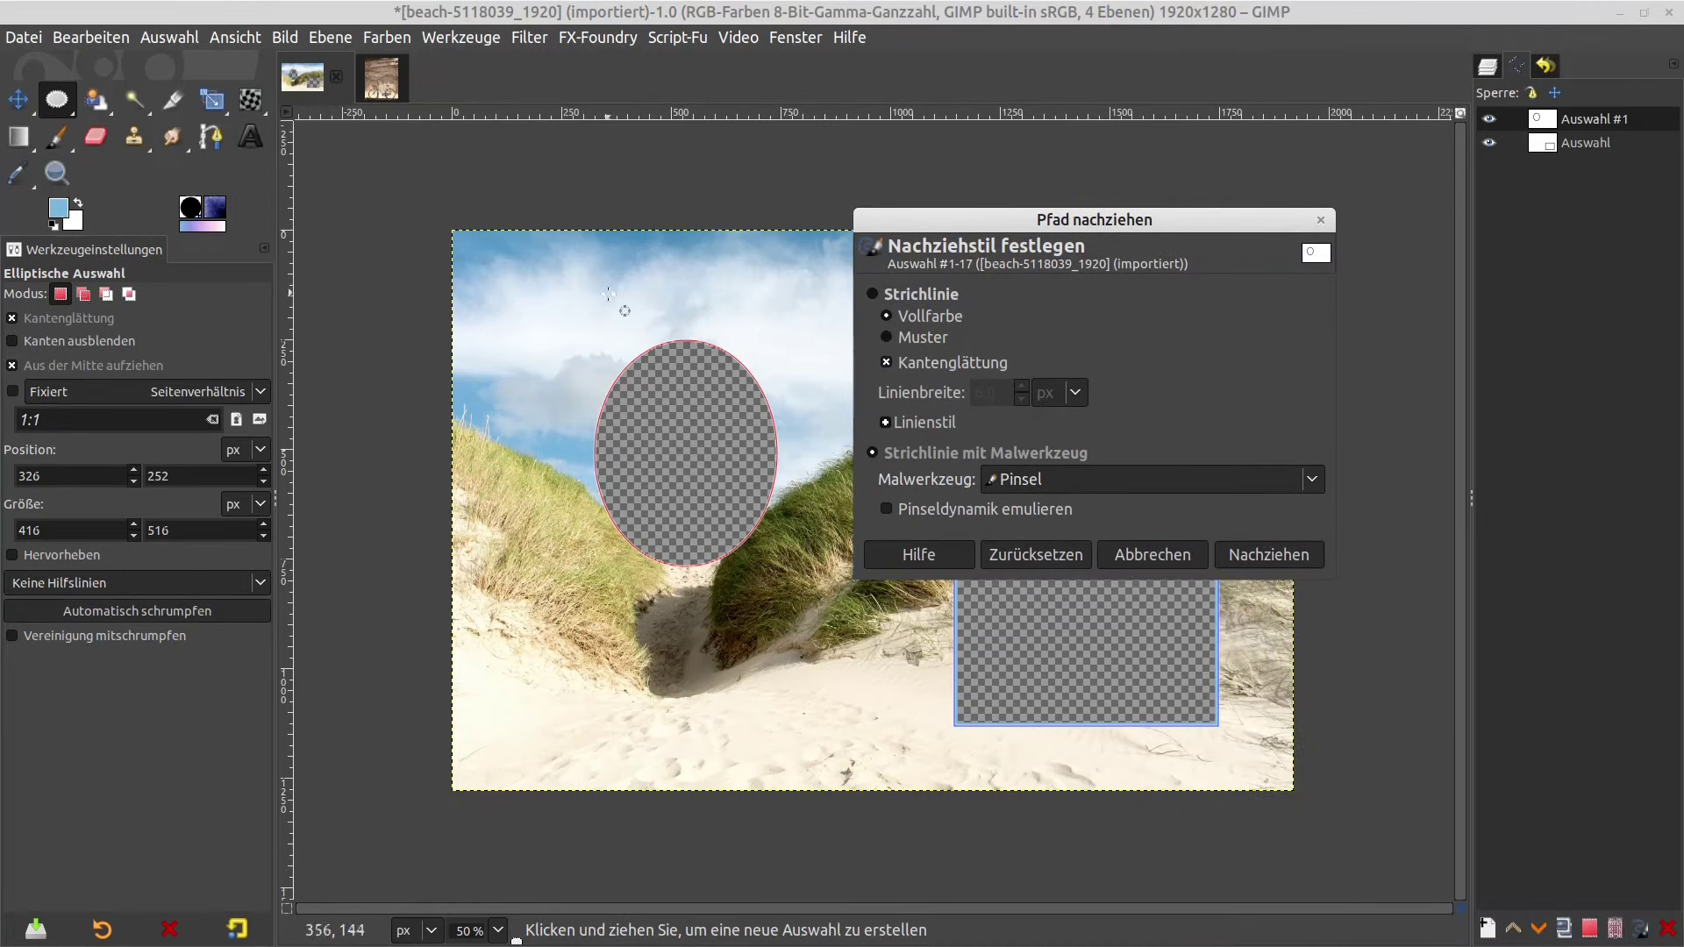
click(1269, 555)
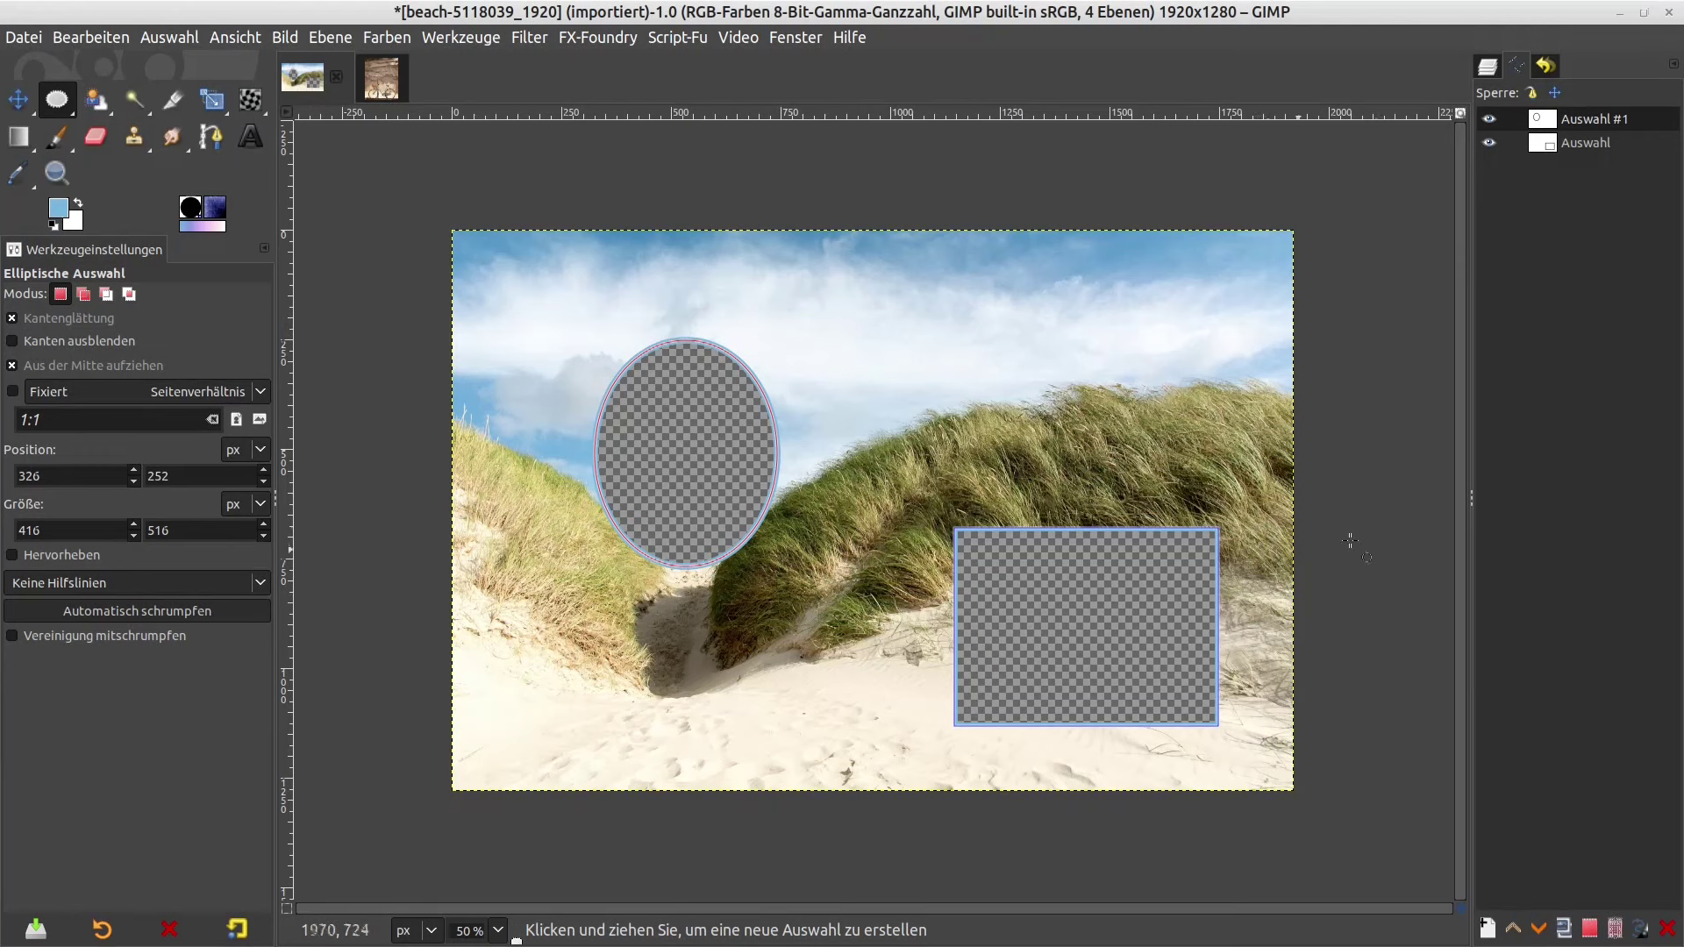
- Make the couple and child photo layers visible again
click(1484, 63)
click(1488, 276)
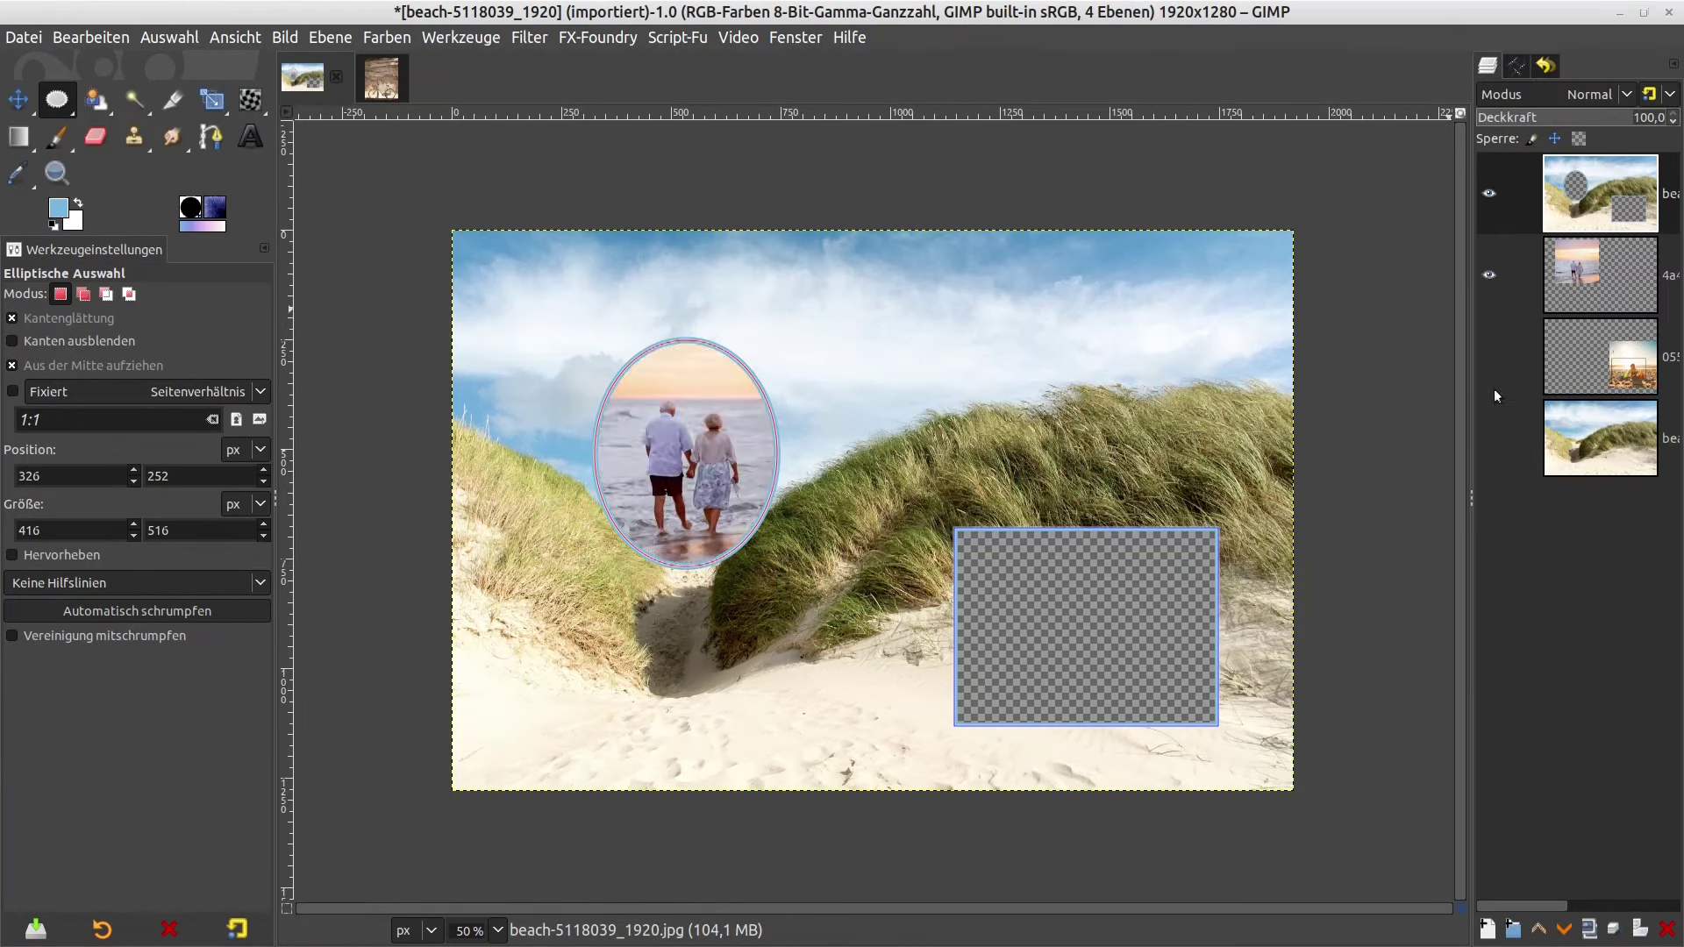
click(1489, 356)
click(1517, 65)
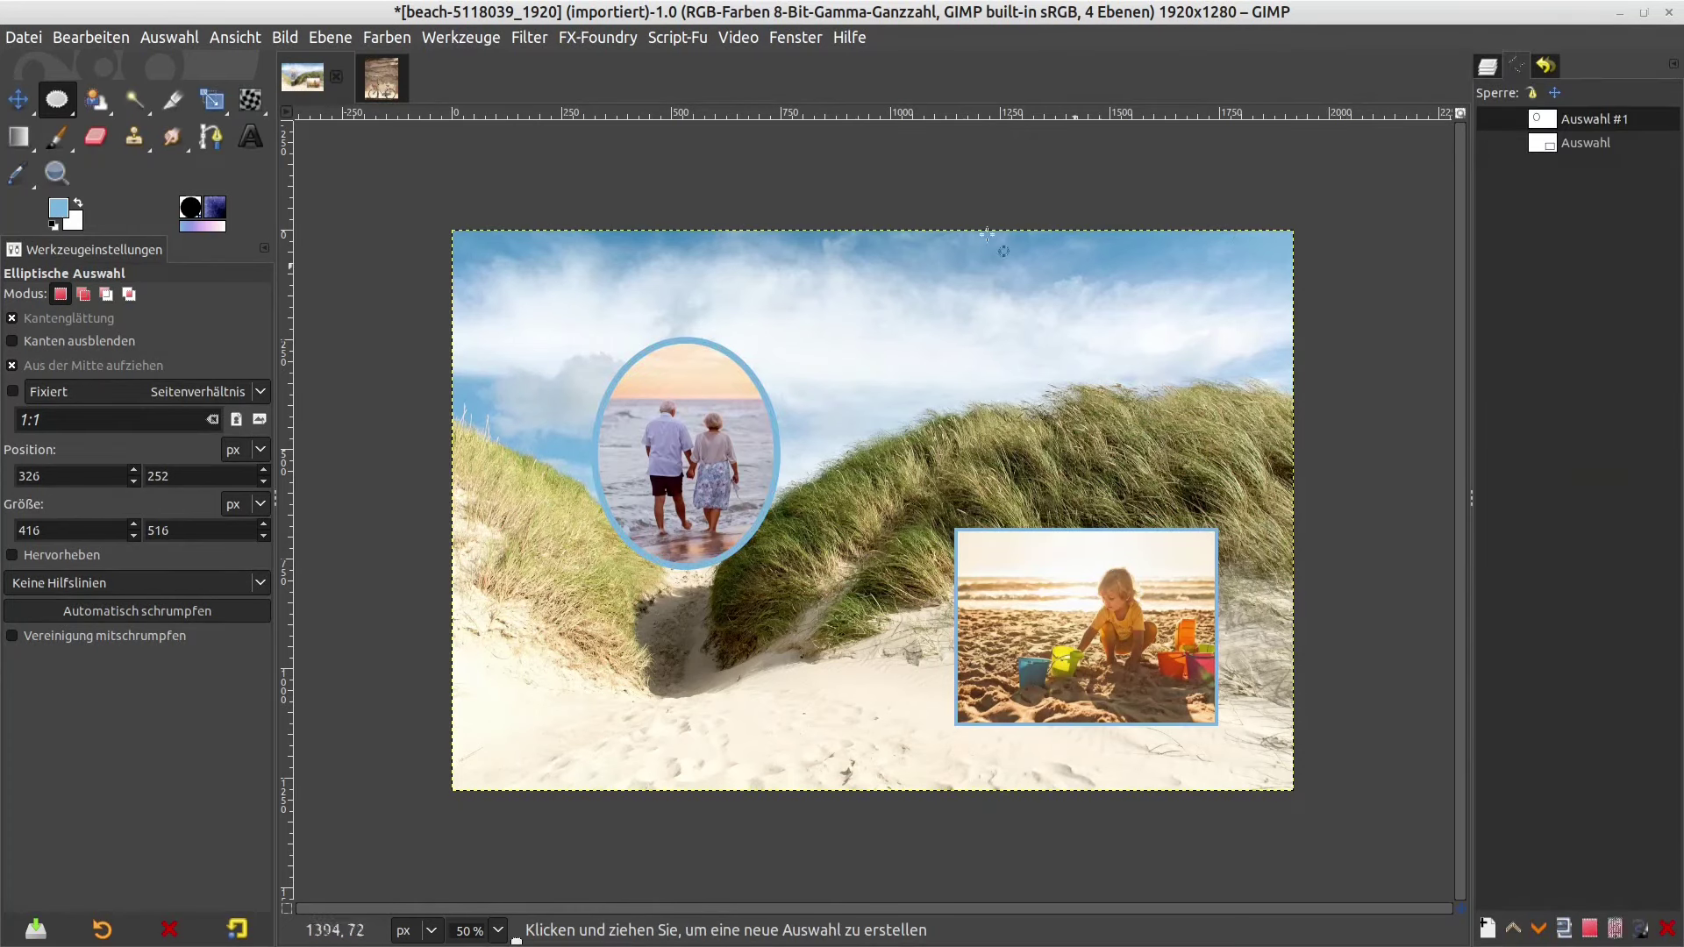
- Copy the bicycle image, paste it in place into the beach collage, and move it upper right
click(405, 81)
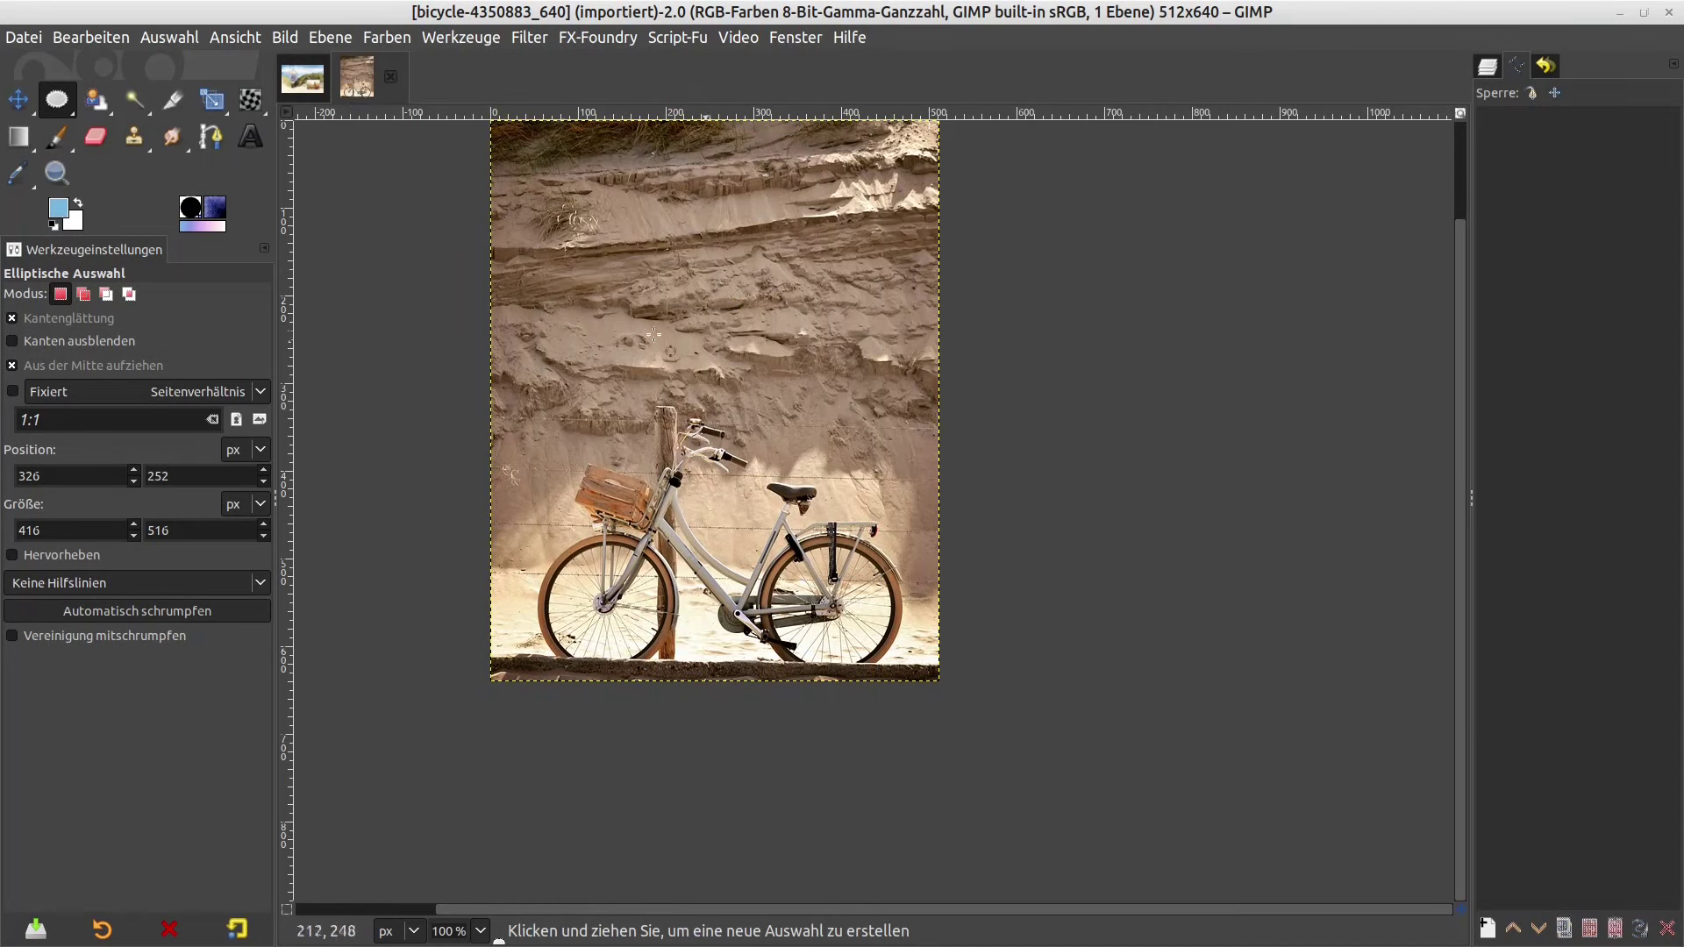
click(80, 38)
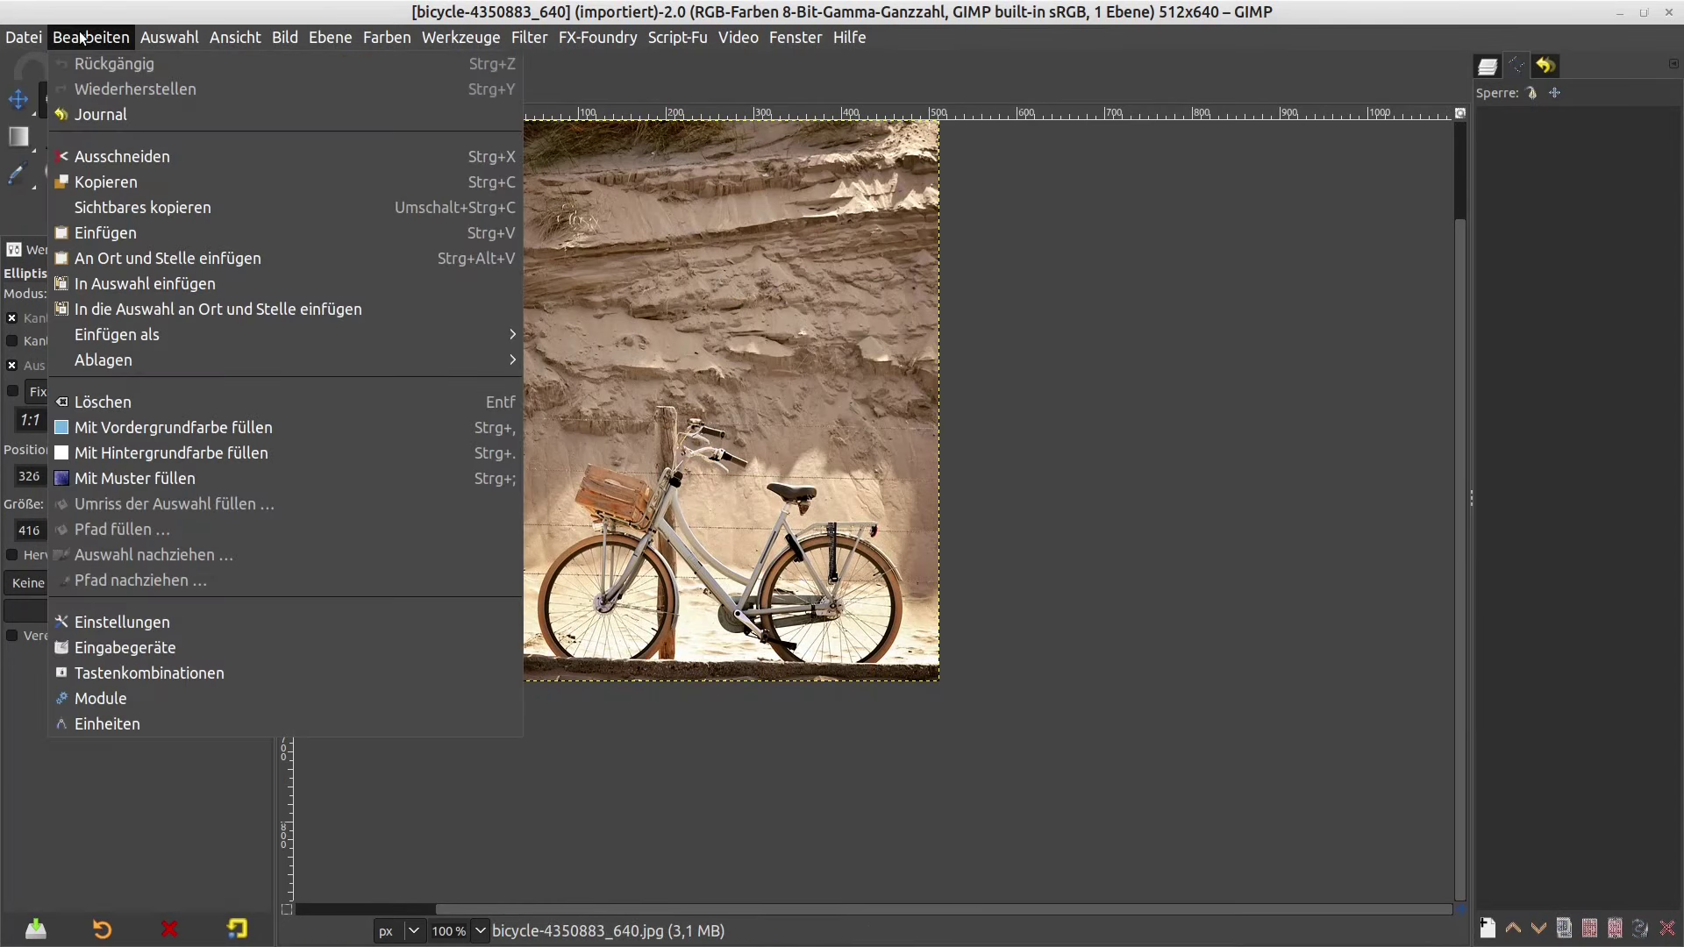
click(87, 181)
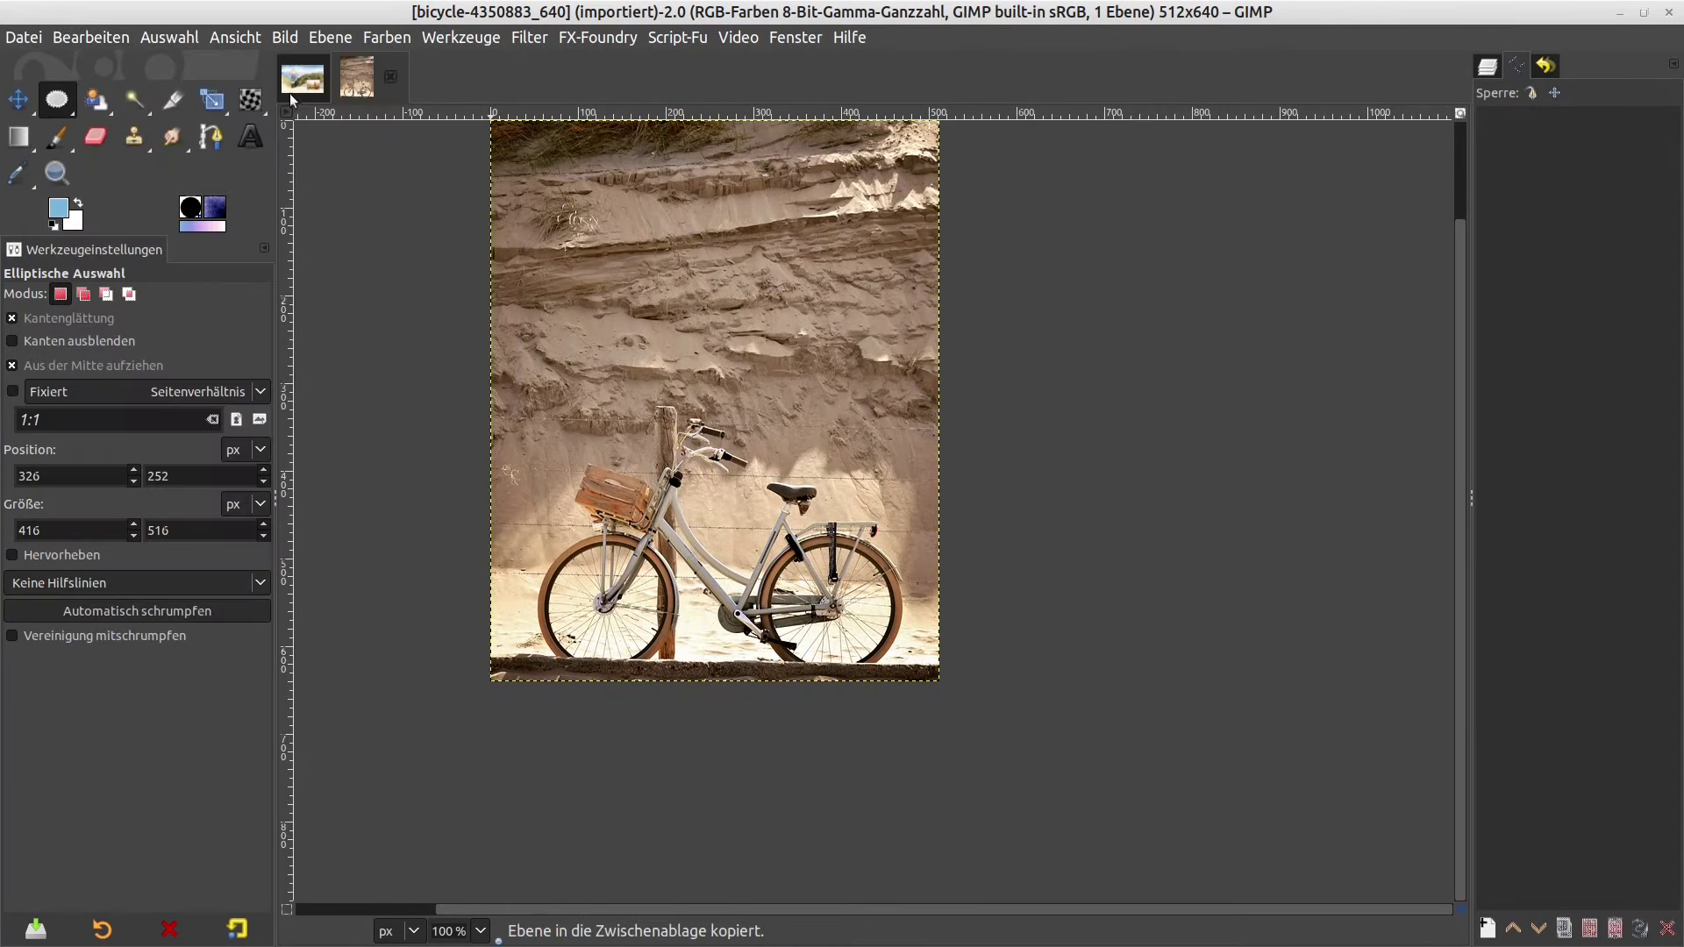
click(294, 97)
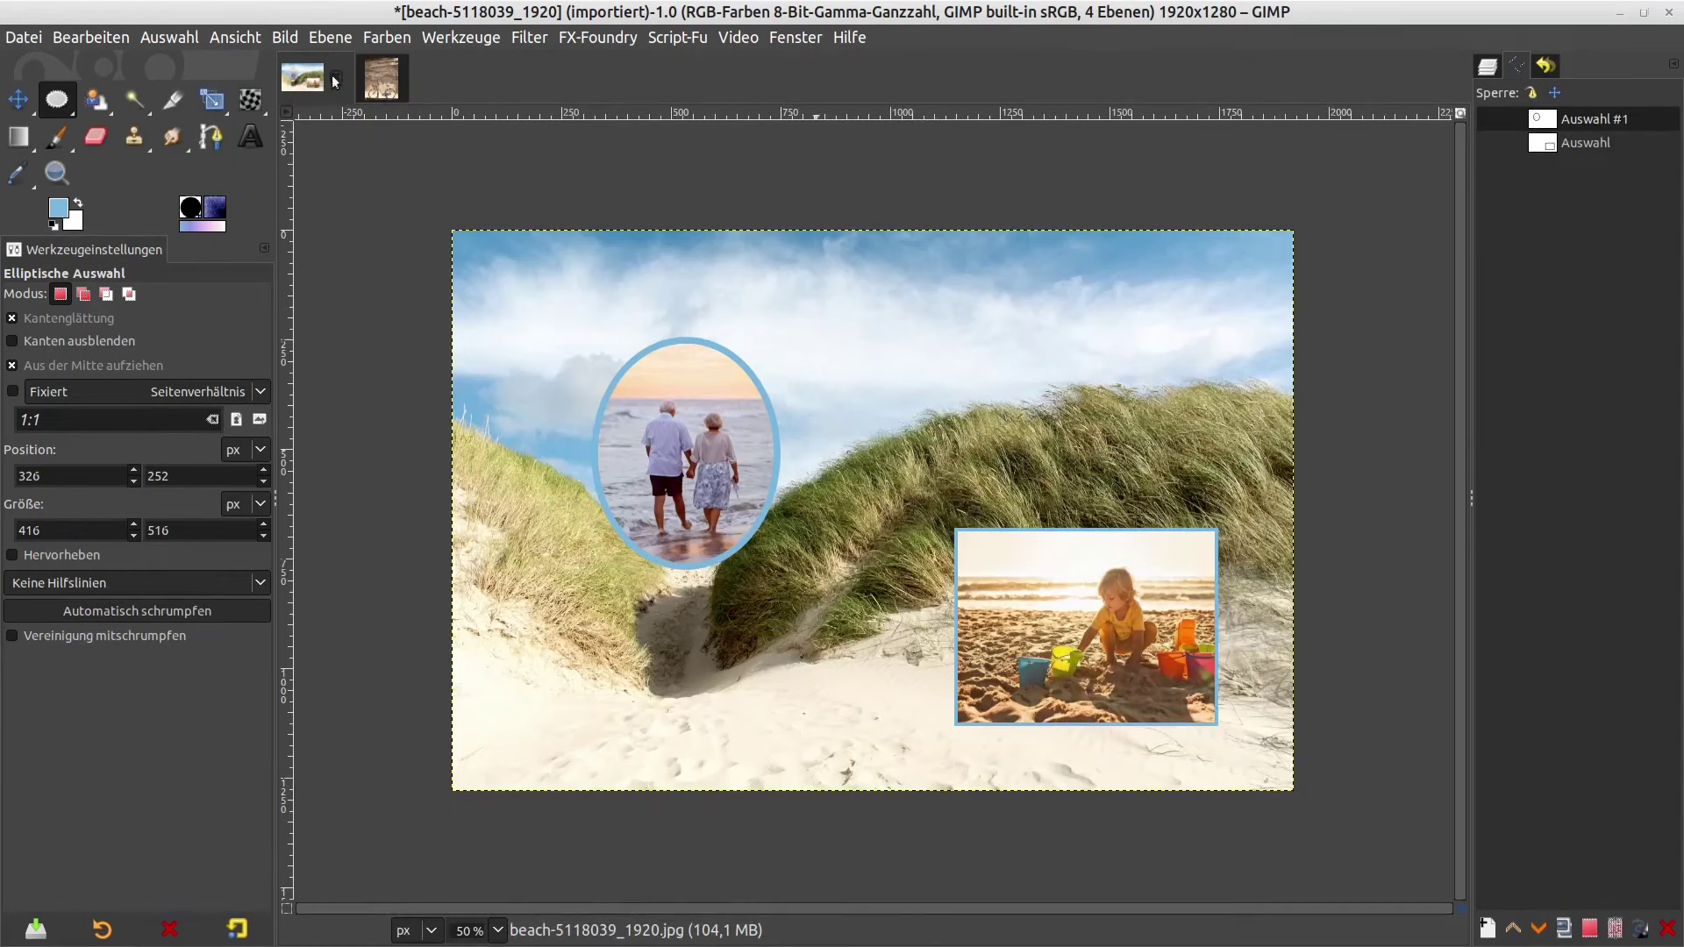
click(121, 44)
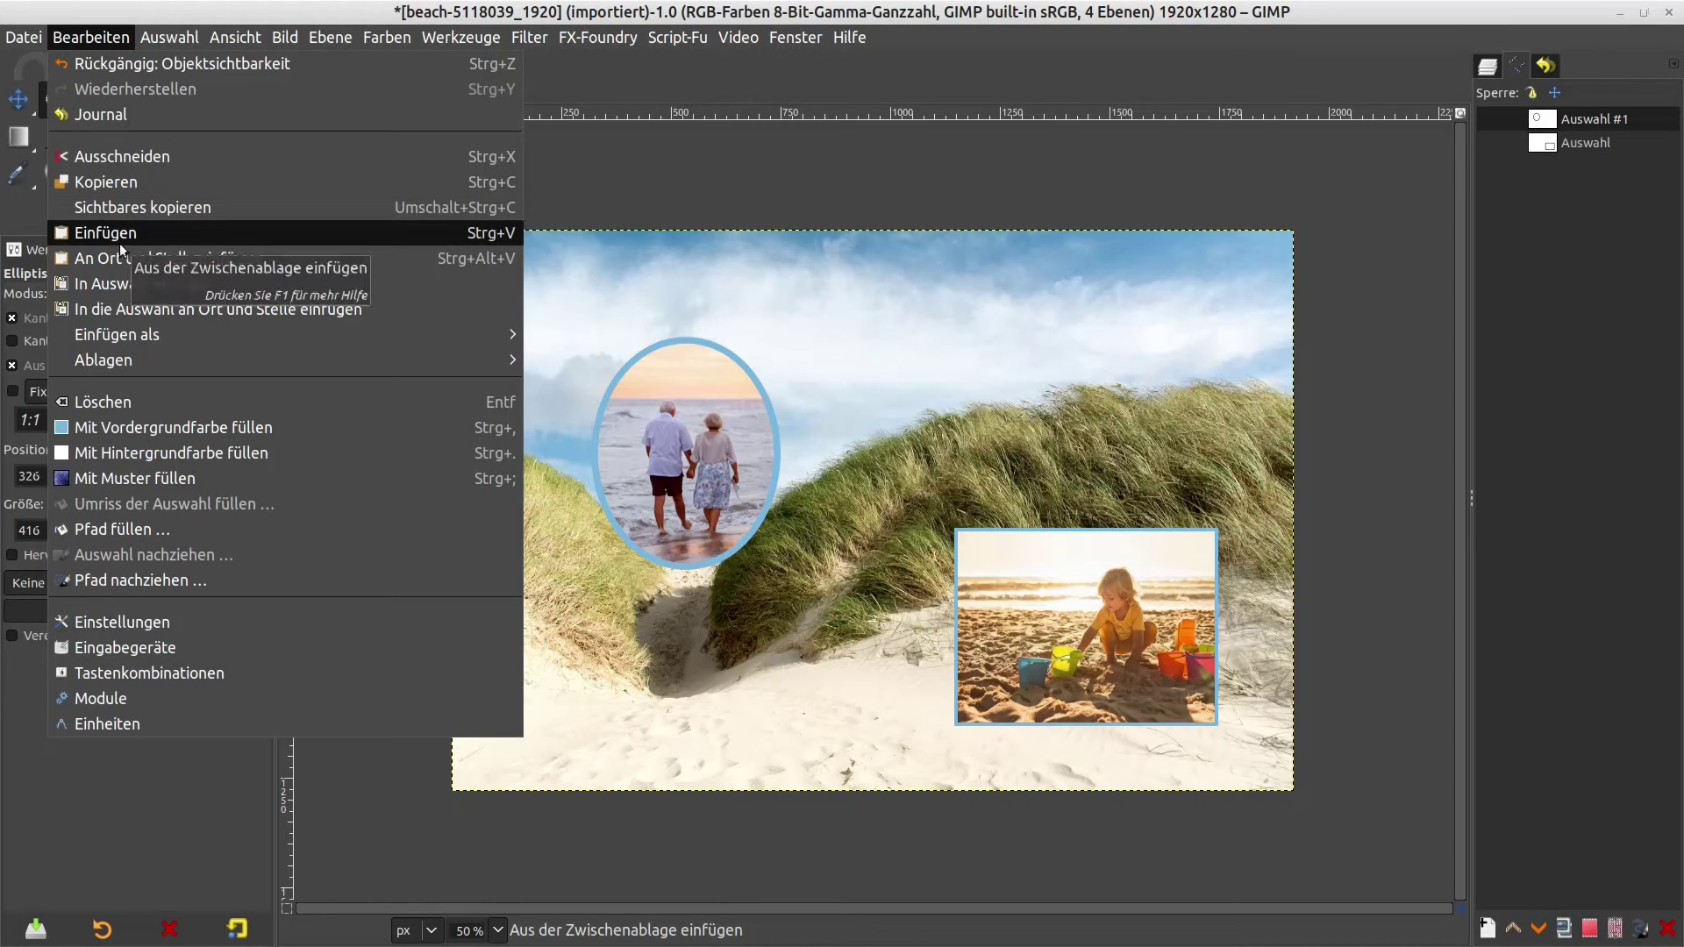
mouse_move(103, 360)
click(586, 334)
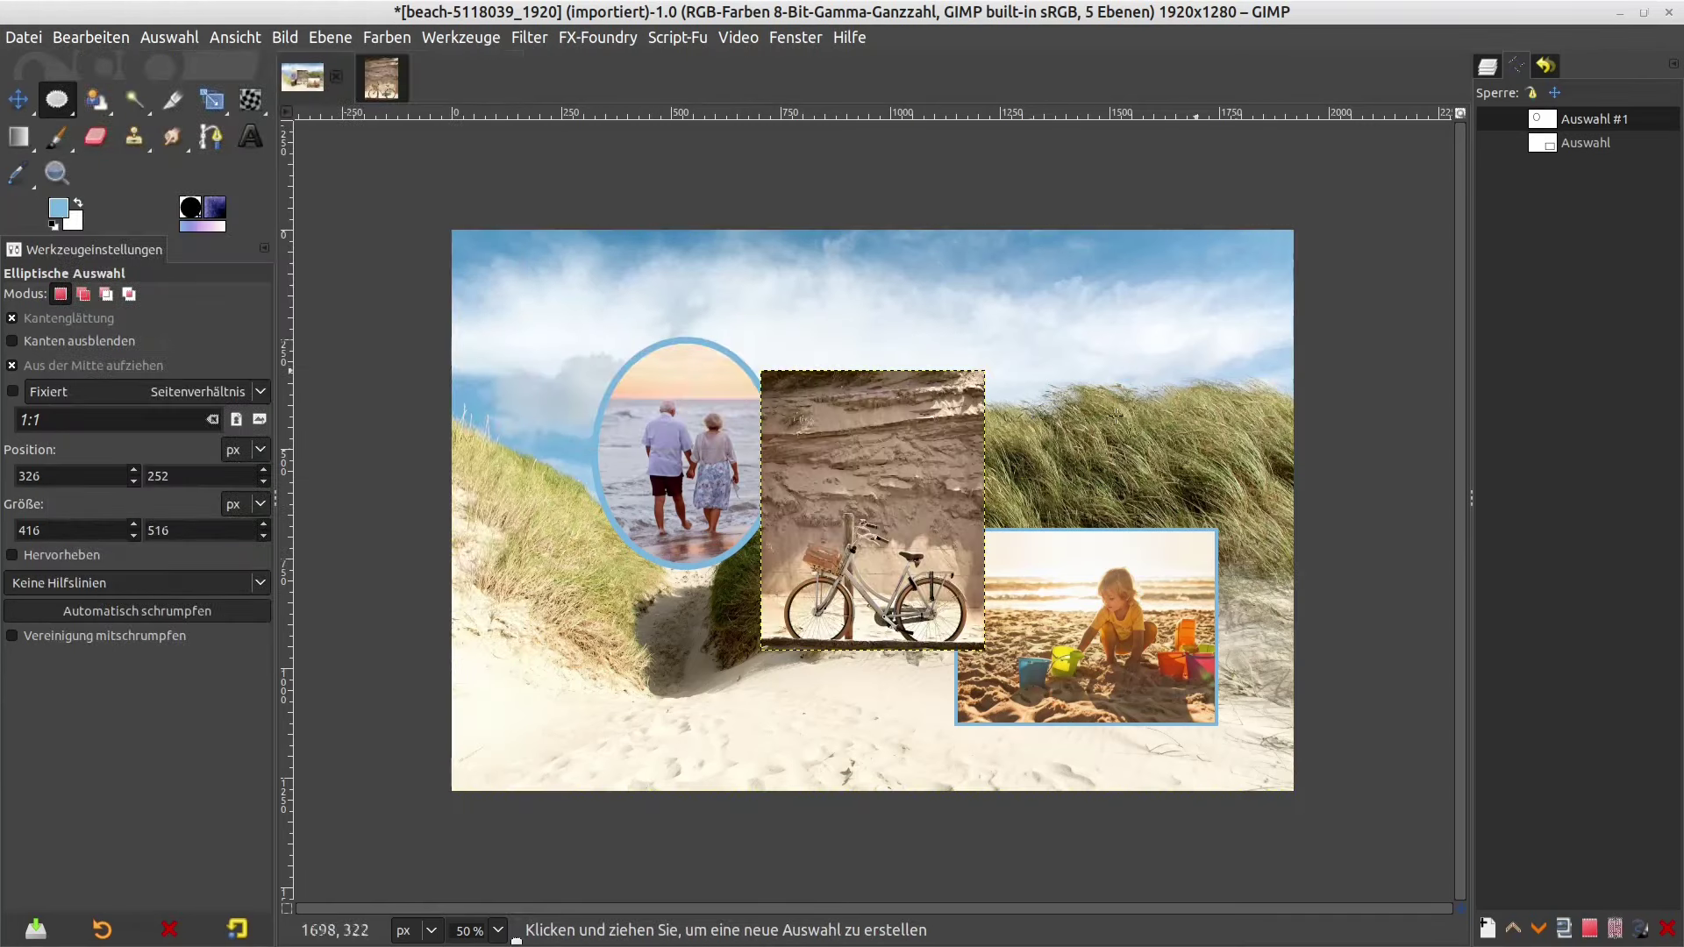
click(18, 99)
mouse_move(913, 486)
mouse_down()
mouse_move(978, 392)
mouse_move(1109, 326)
mouse_move(1075, 236)
mouse_move(1082, 254)
mouse_move(1121, 251)
mouse_move(1088, 287)
mouse_up()
- Choose Rectangle Select and raise the beach layer above the bicycle photo
click(1489, 67)
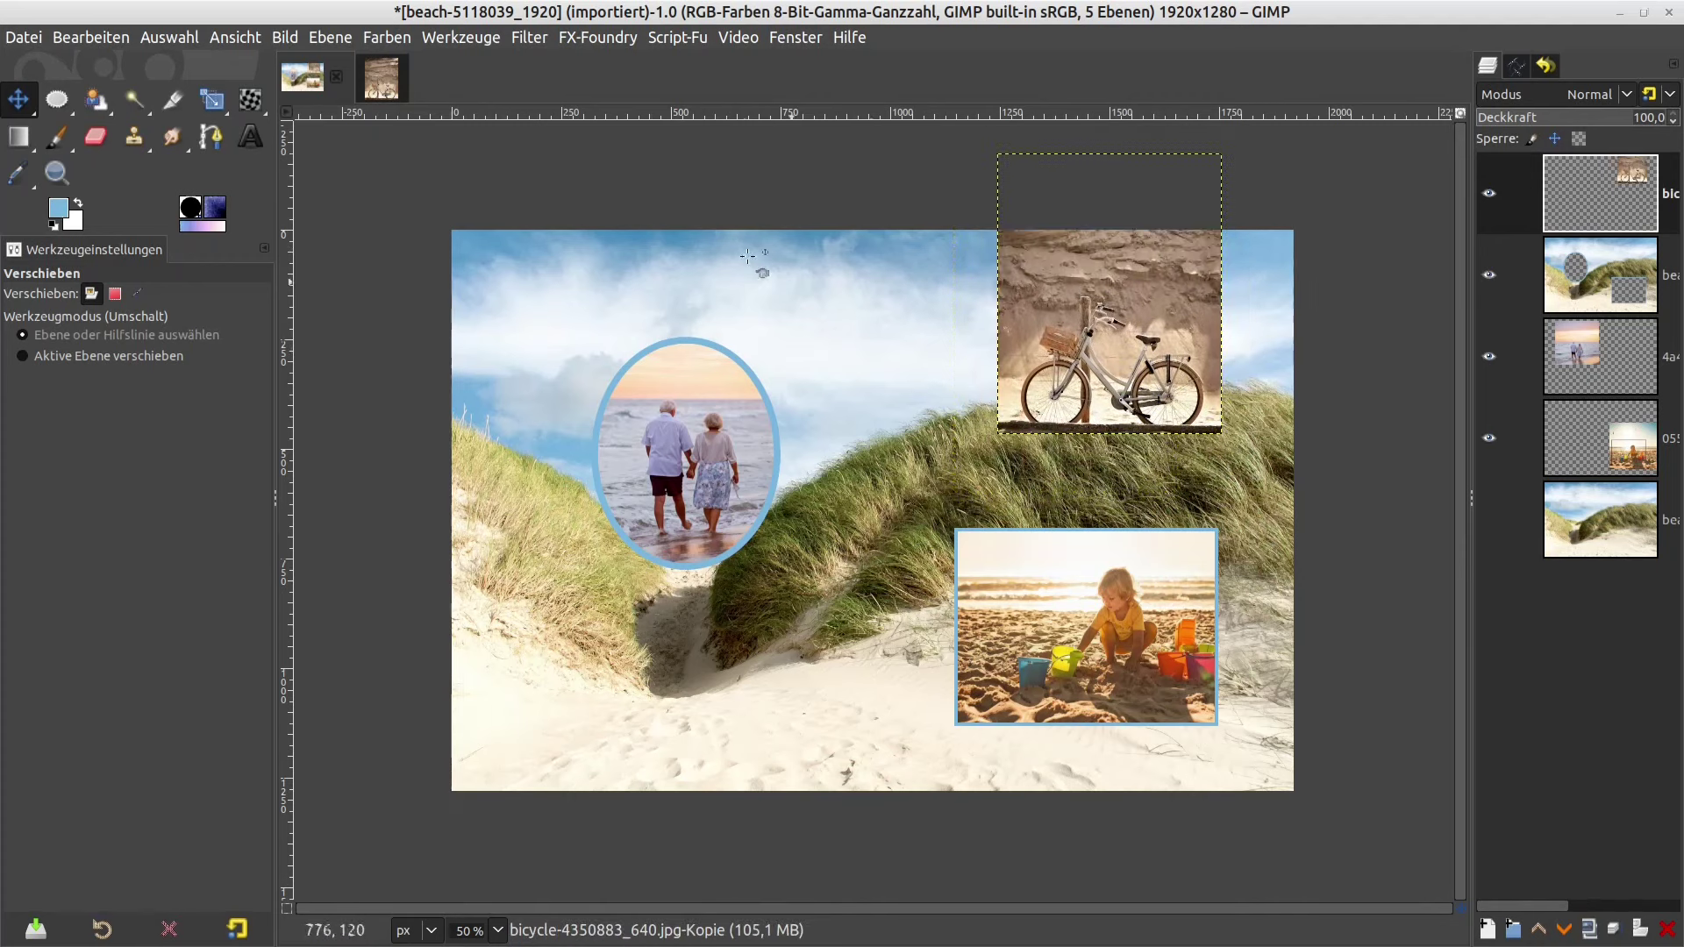
click(56, 99)
click(200, 98)
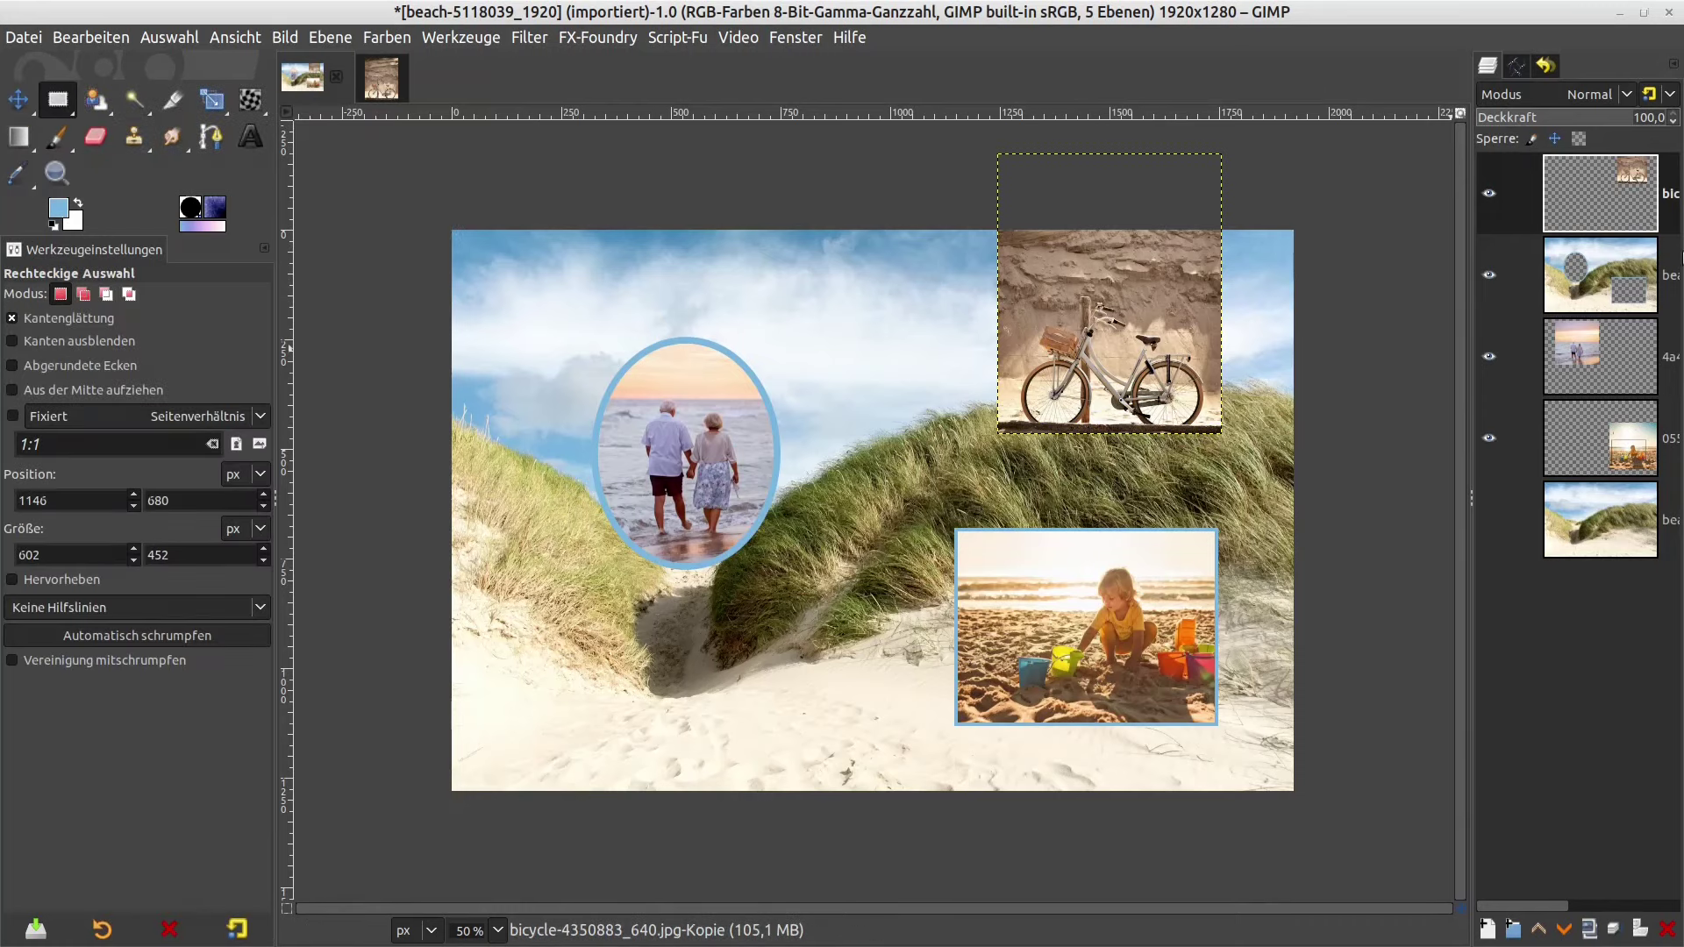
click(1595, 279)
mouse_move(1615, 274)
mouse_down()
mouse_move(1649, 168)
mouse_move(1550, 120)
mouse_up()
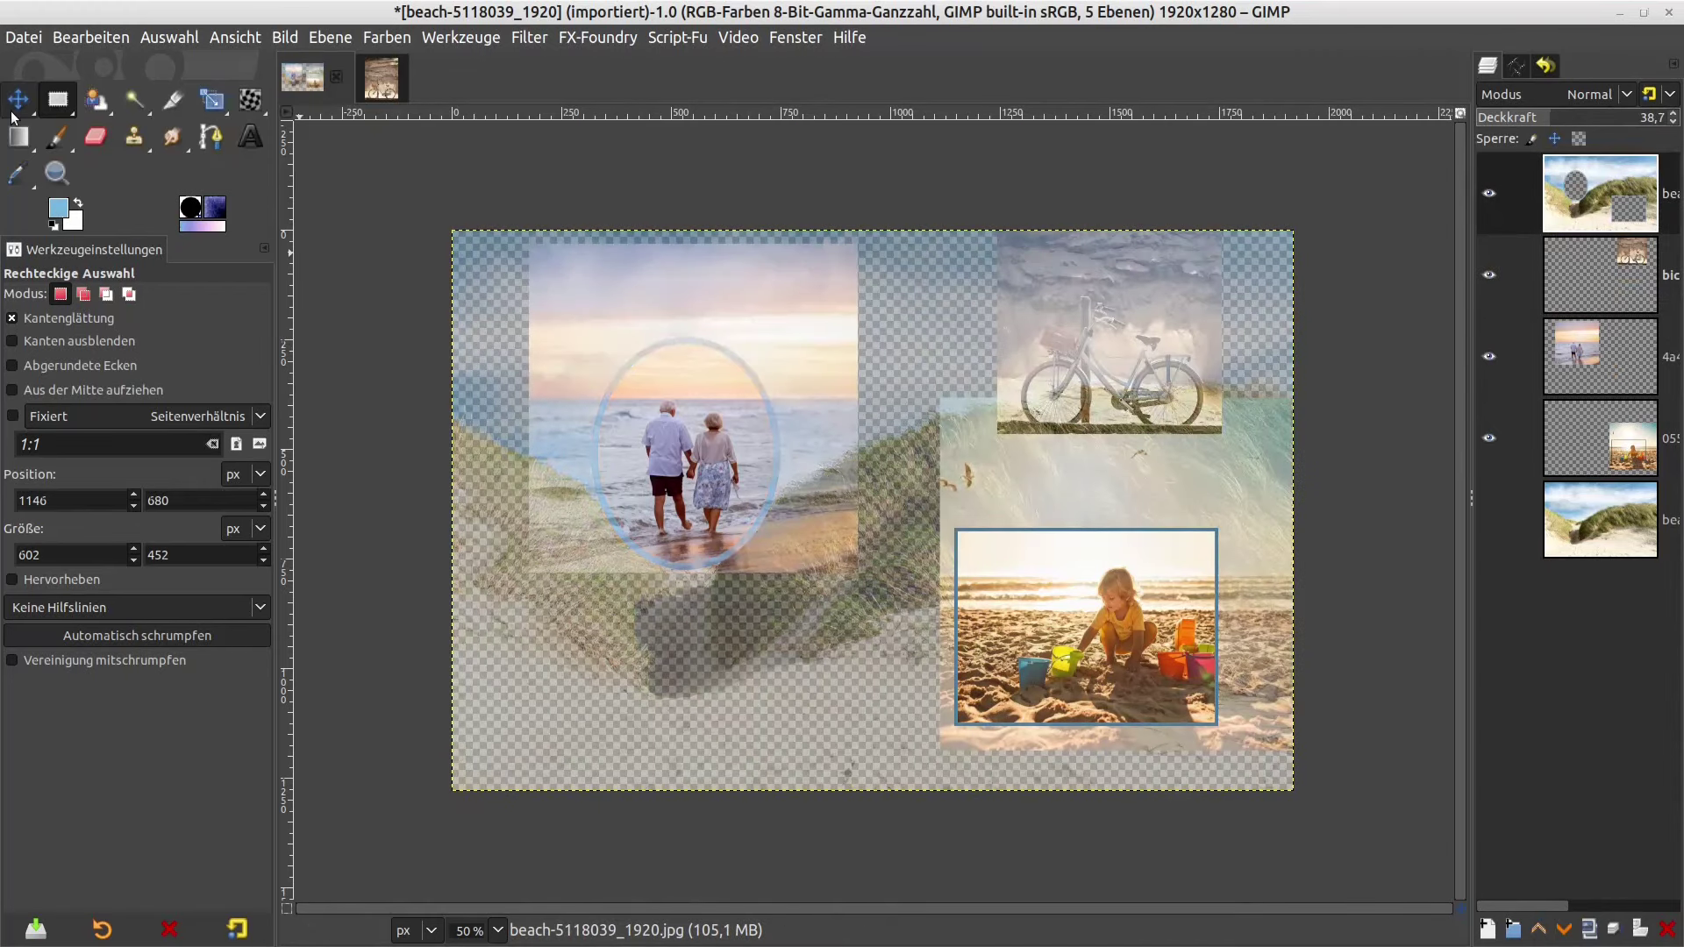
- Cut a rectangular window over the bicycle, deselect, and restore the beach layer to 100% opacity
mouse_move(1002, 289)
mouse_down()
mouse_move(1141, 352)
mouse_move(1222, 433)
mouse_up()
click(1618, 191)
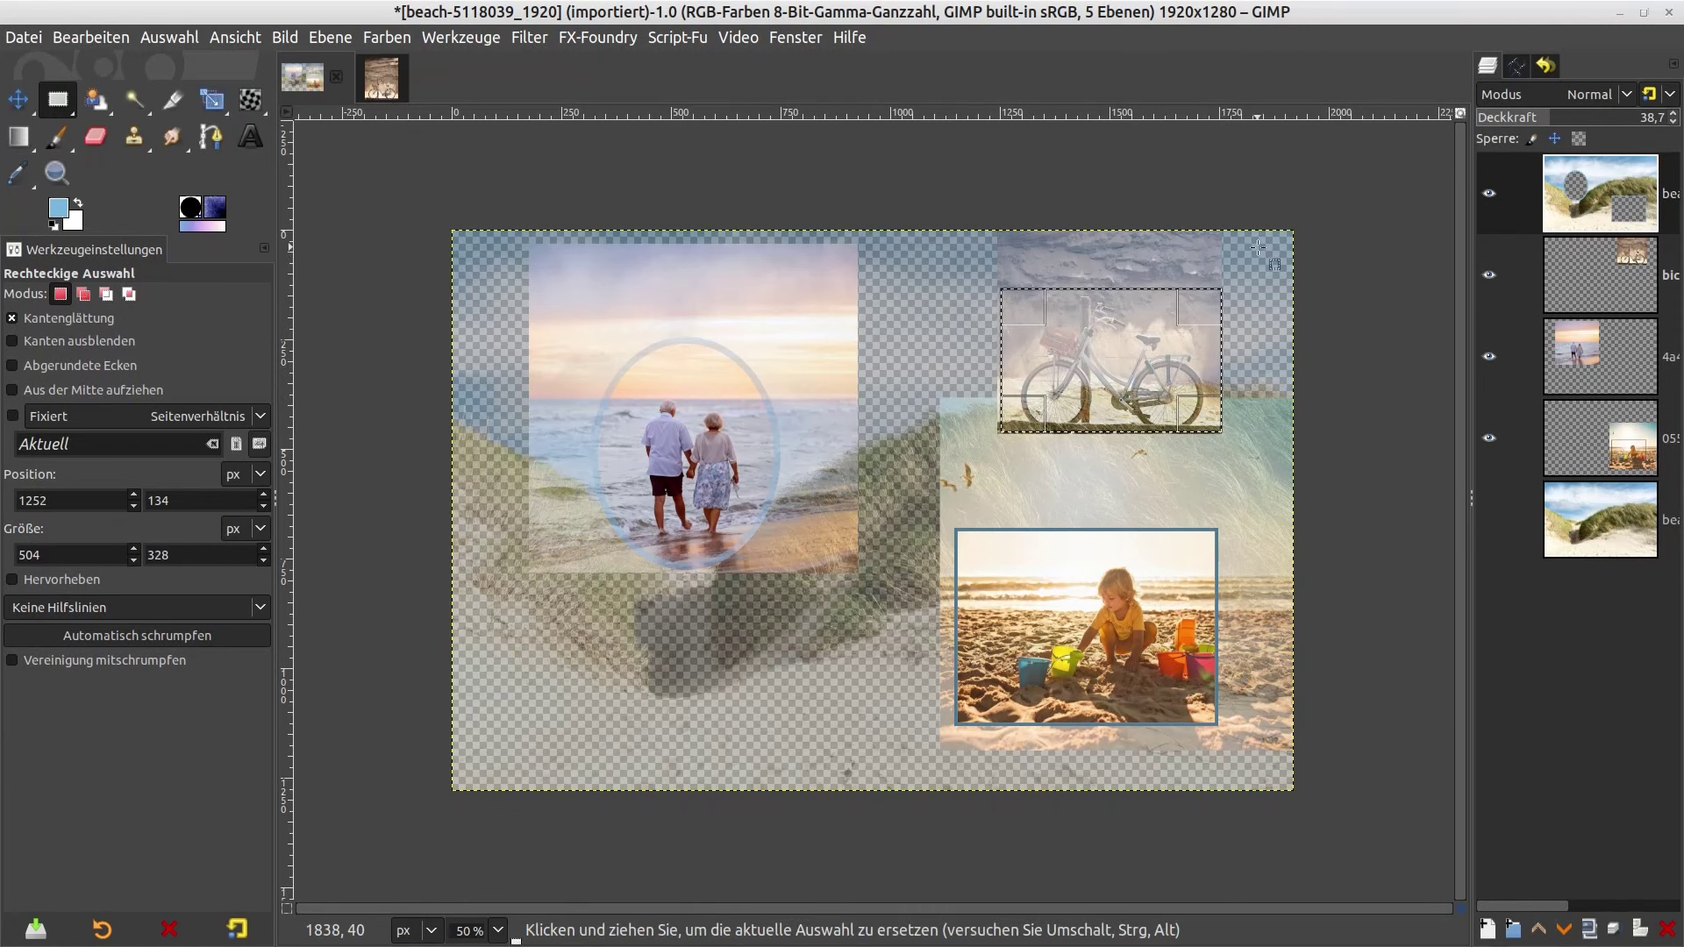
key(Delete)
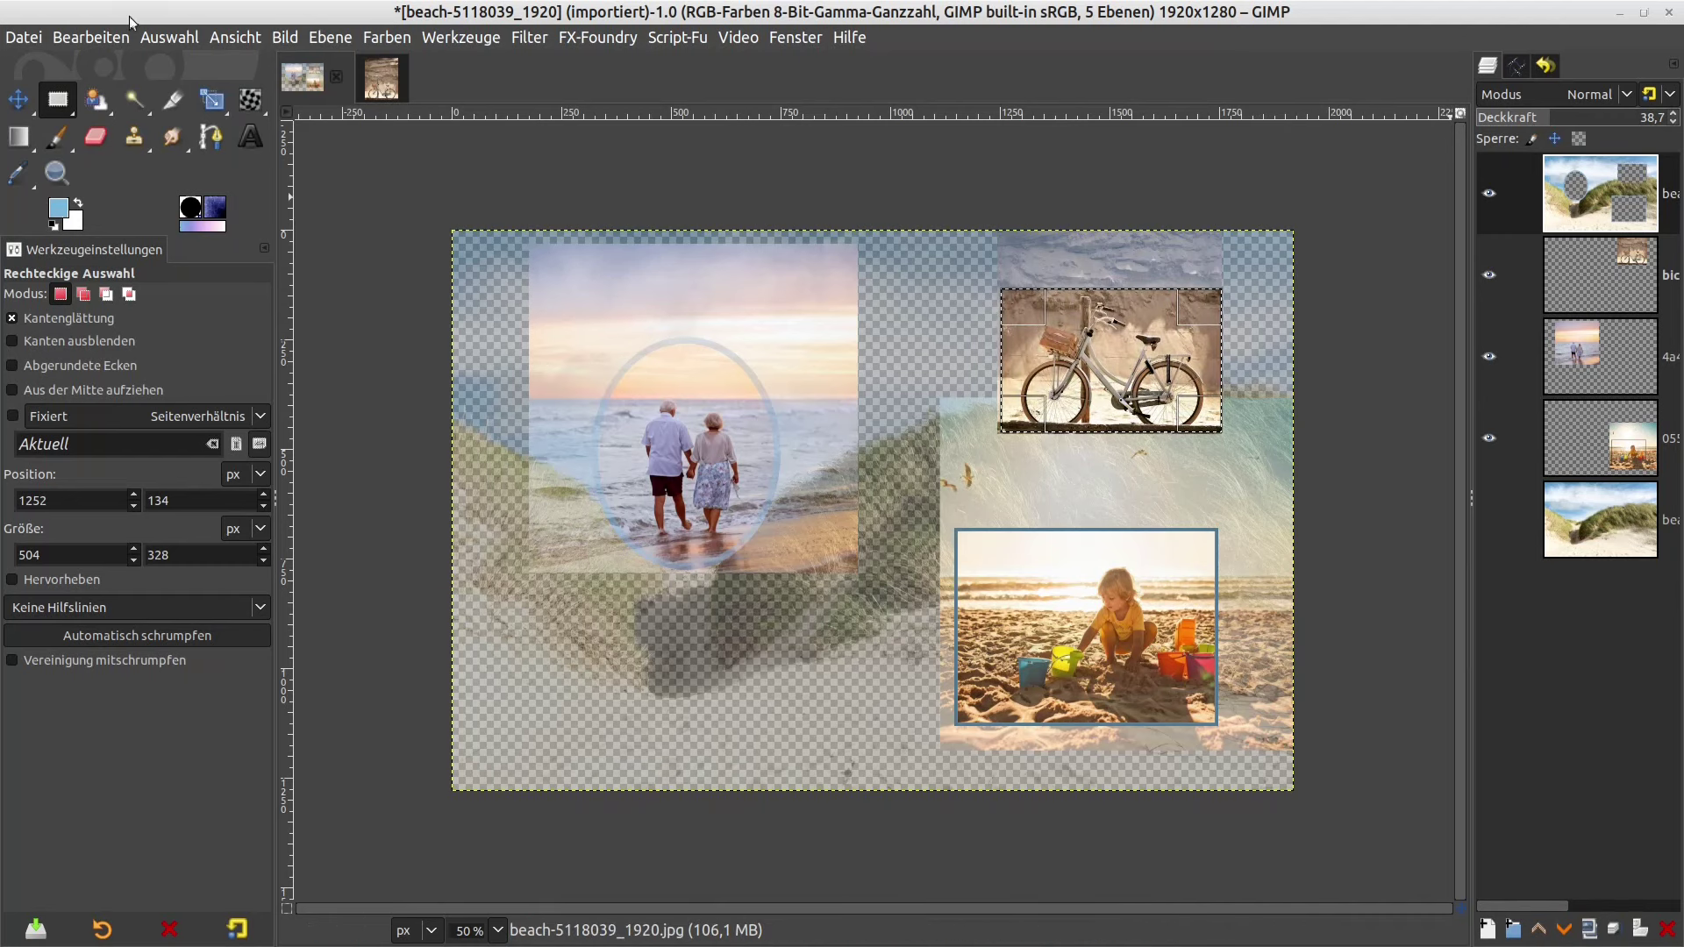
click(170, 37)
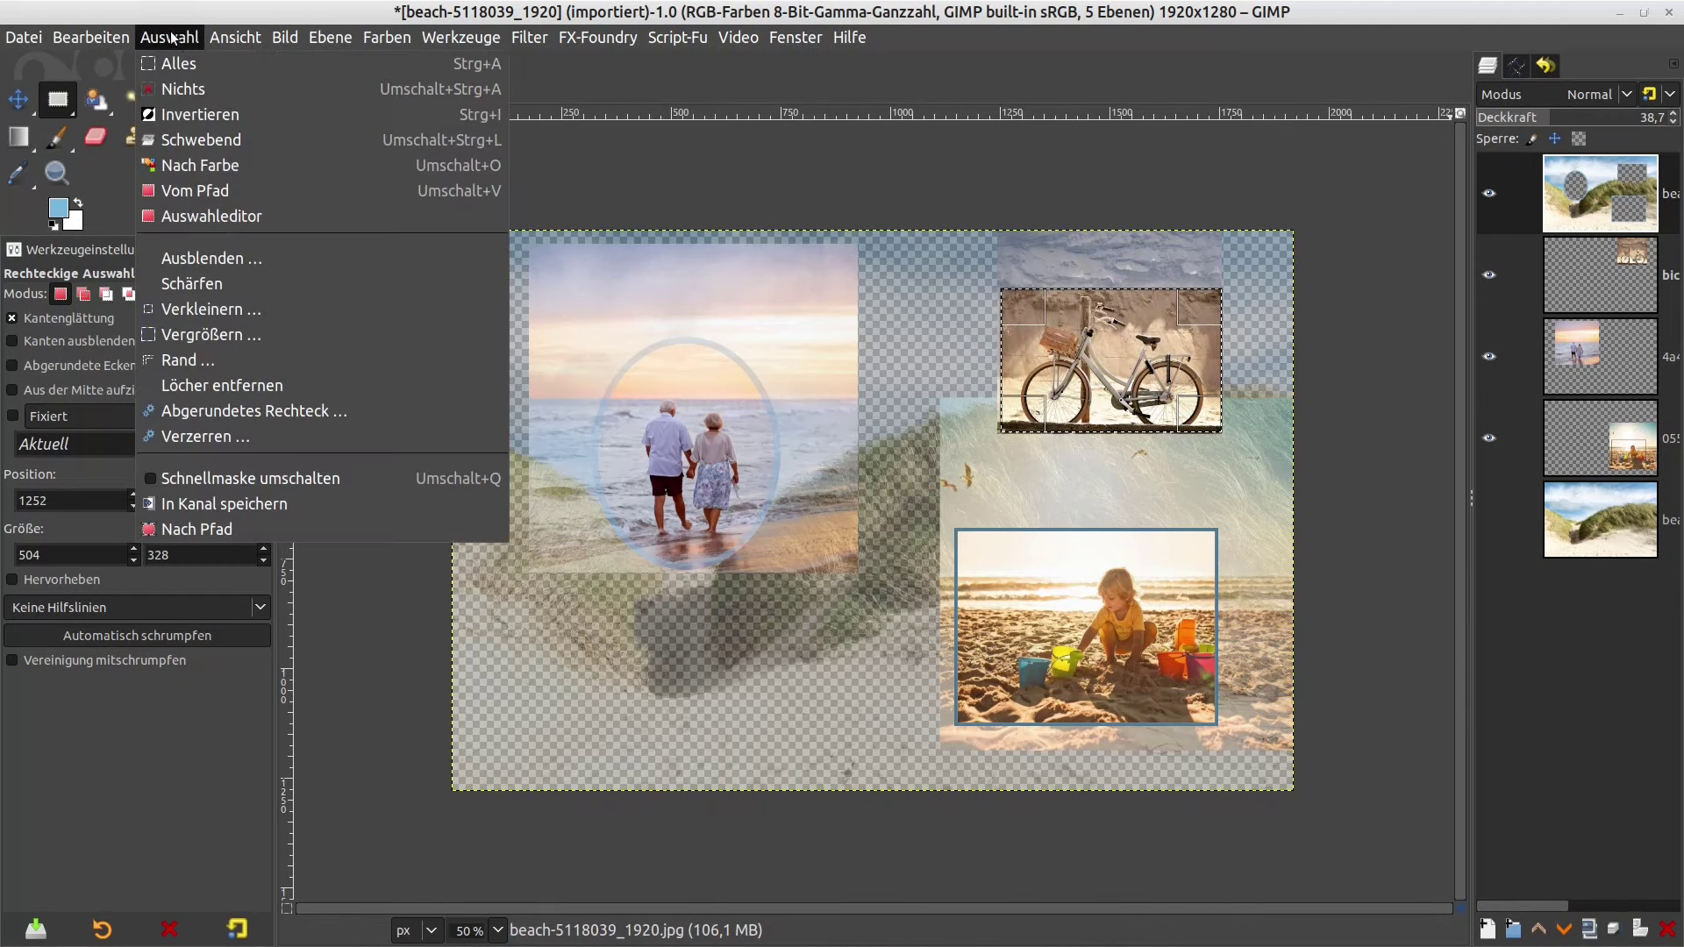
click(183, 88)
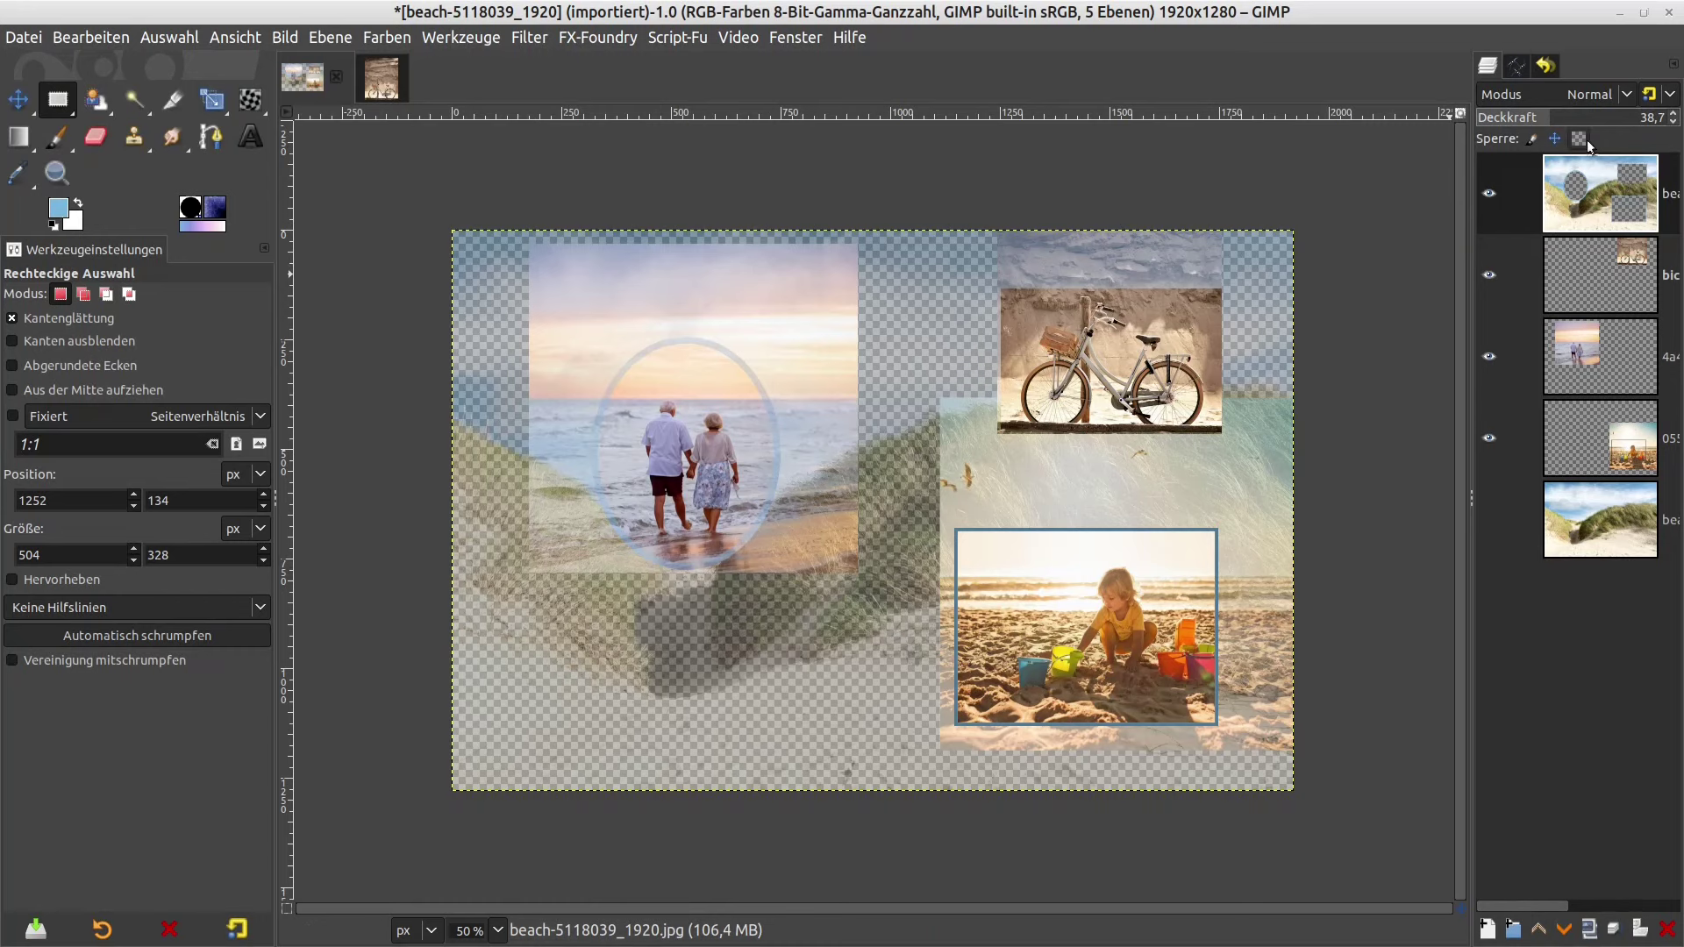
drag(1553, 117, 1658, 117)
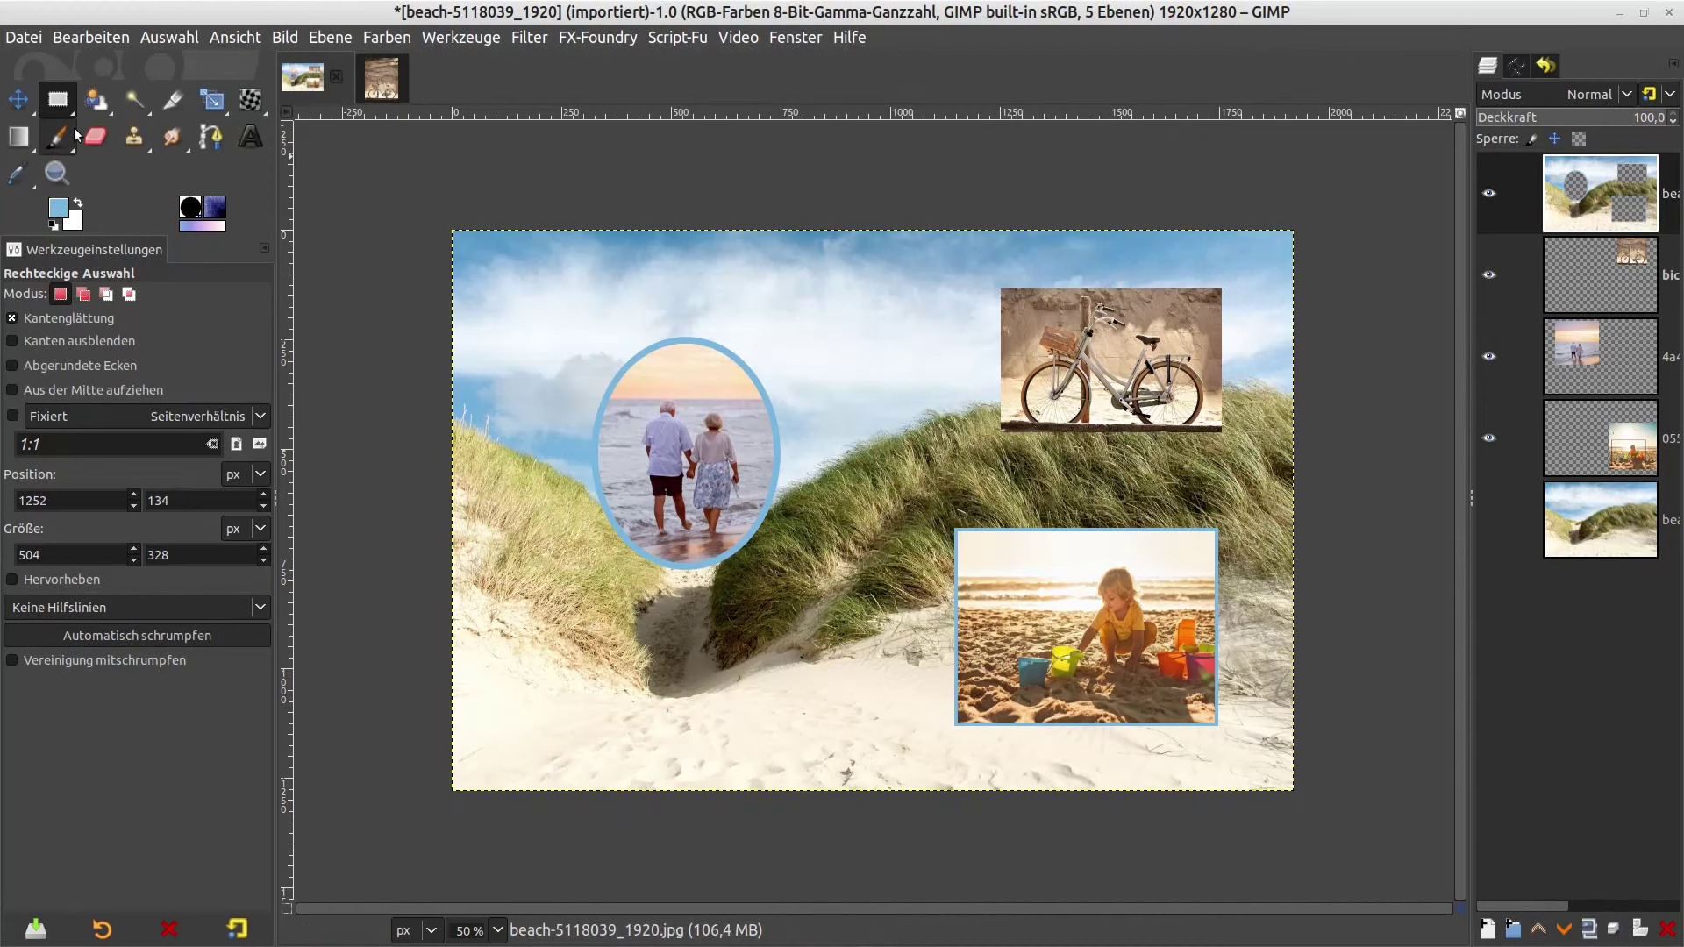
click(145, 110)
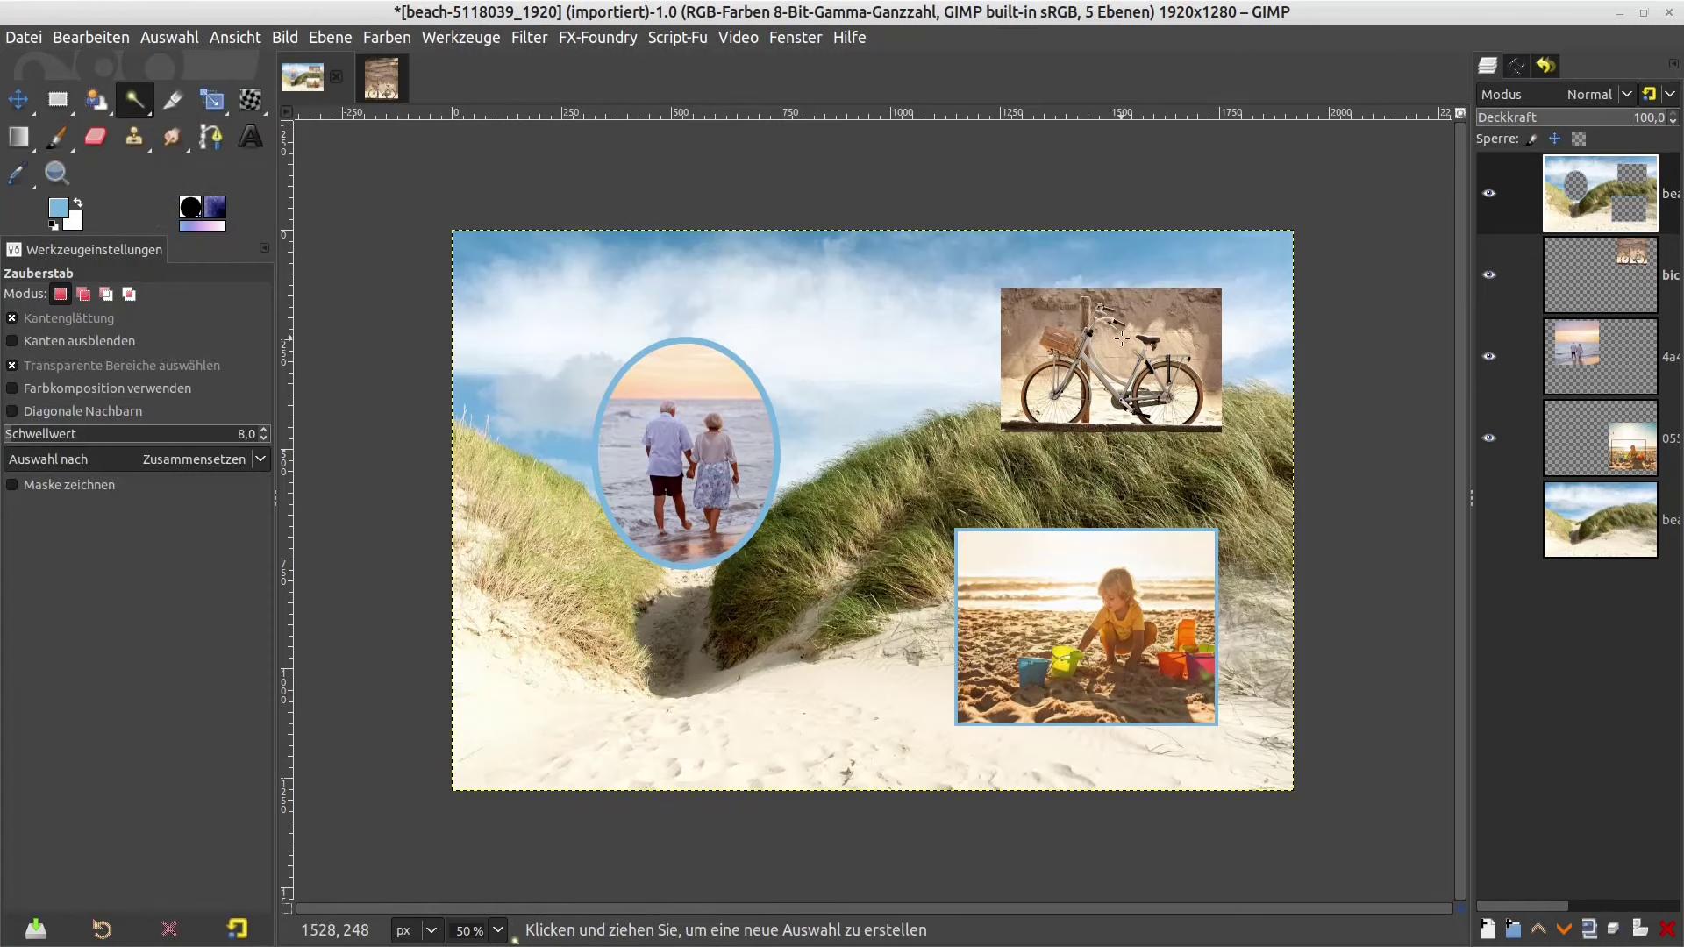
- Hide the photo layers and fuzzy-select the empty rectangle in the beach layer
click(1502, 276)
click(1490, 275)
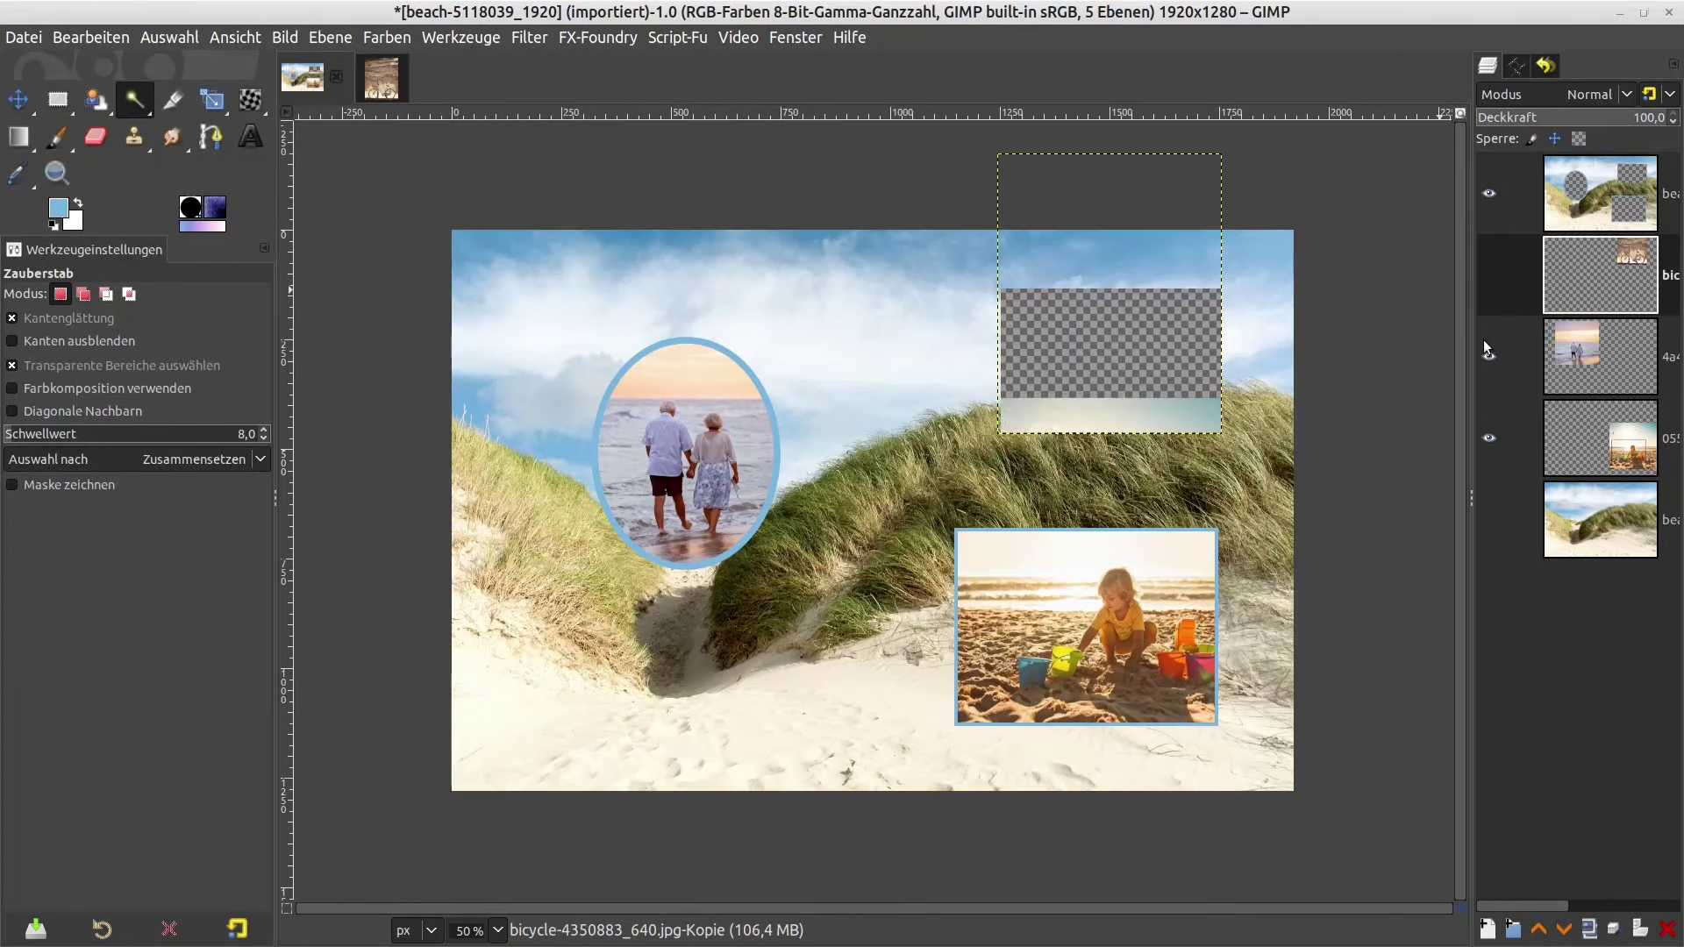
click(1488, 351)
click(1482, 440)
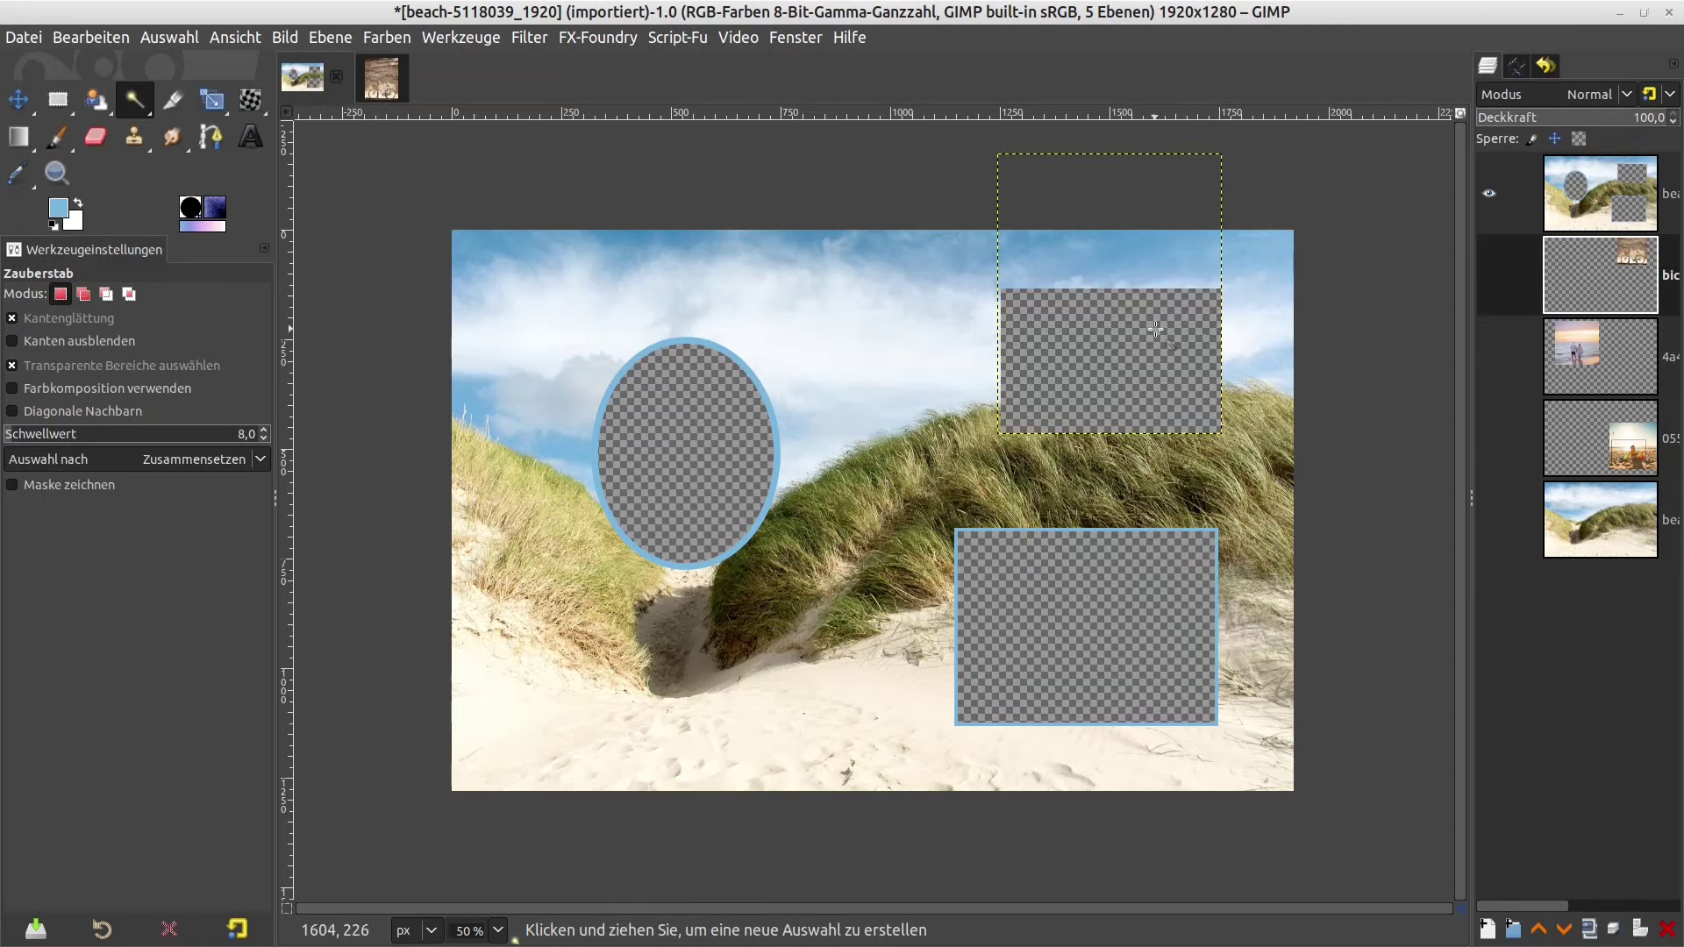
key(Page_Up)
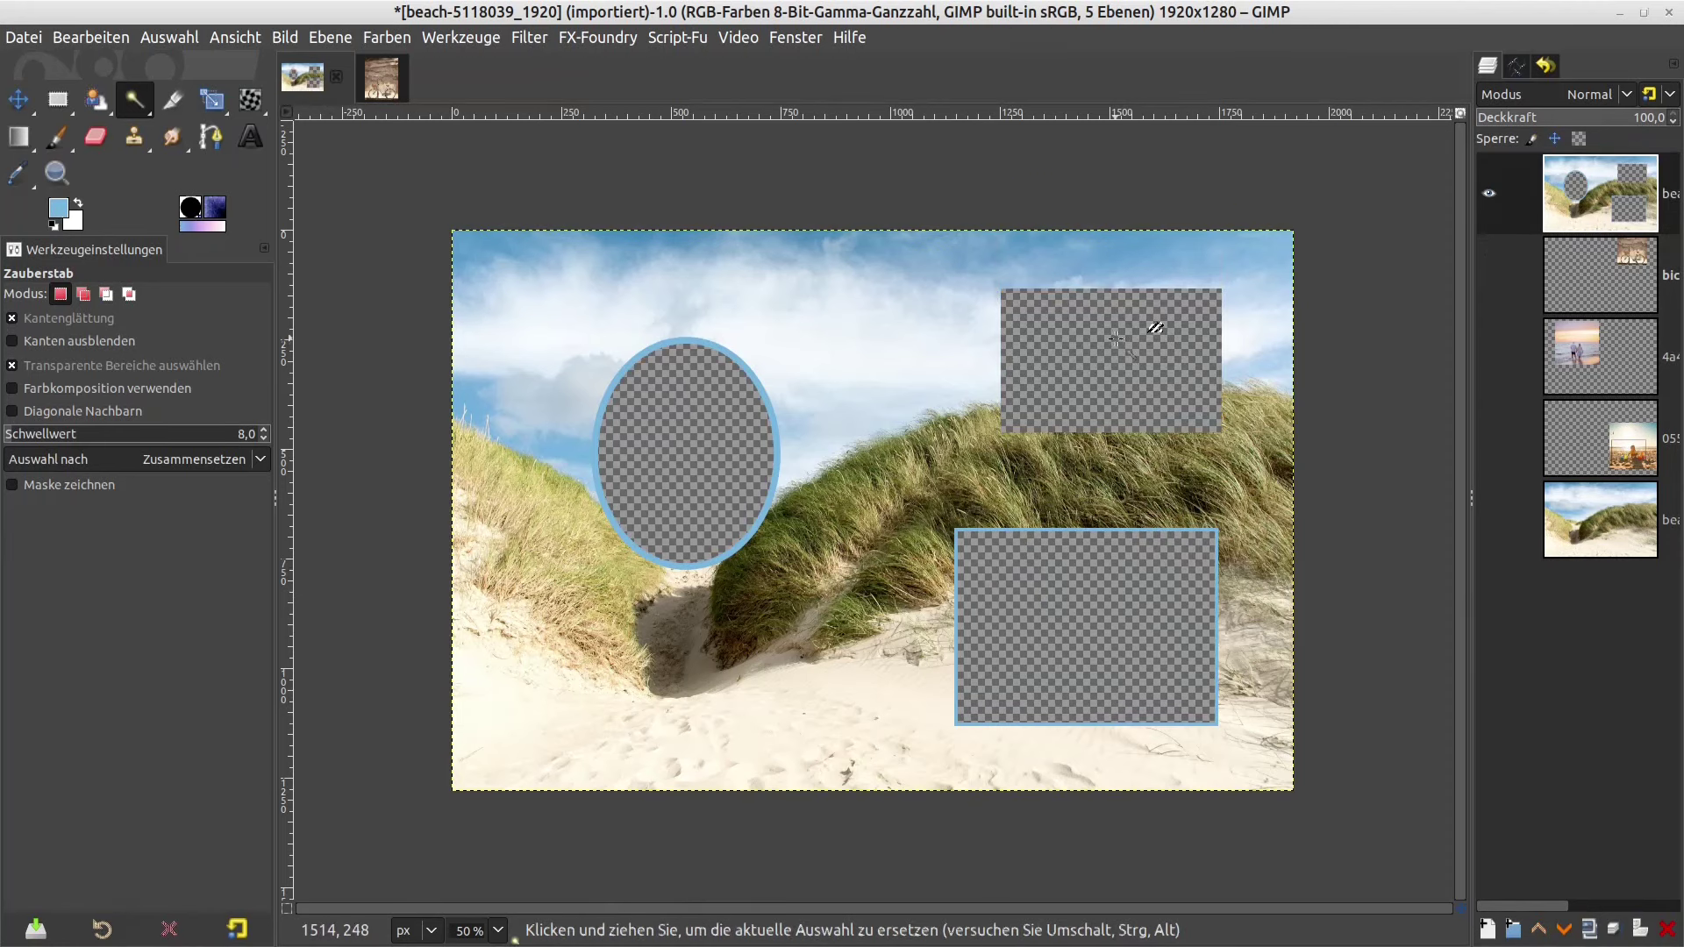
click(1023, 296)
- Convert the rectangle selection into a path and stroke it as a frame
click(1516, 67)
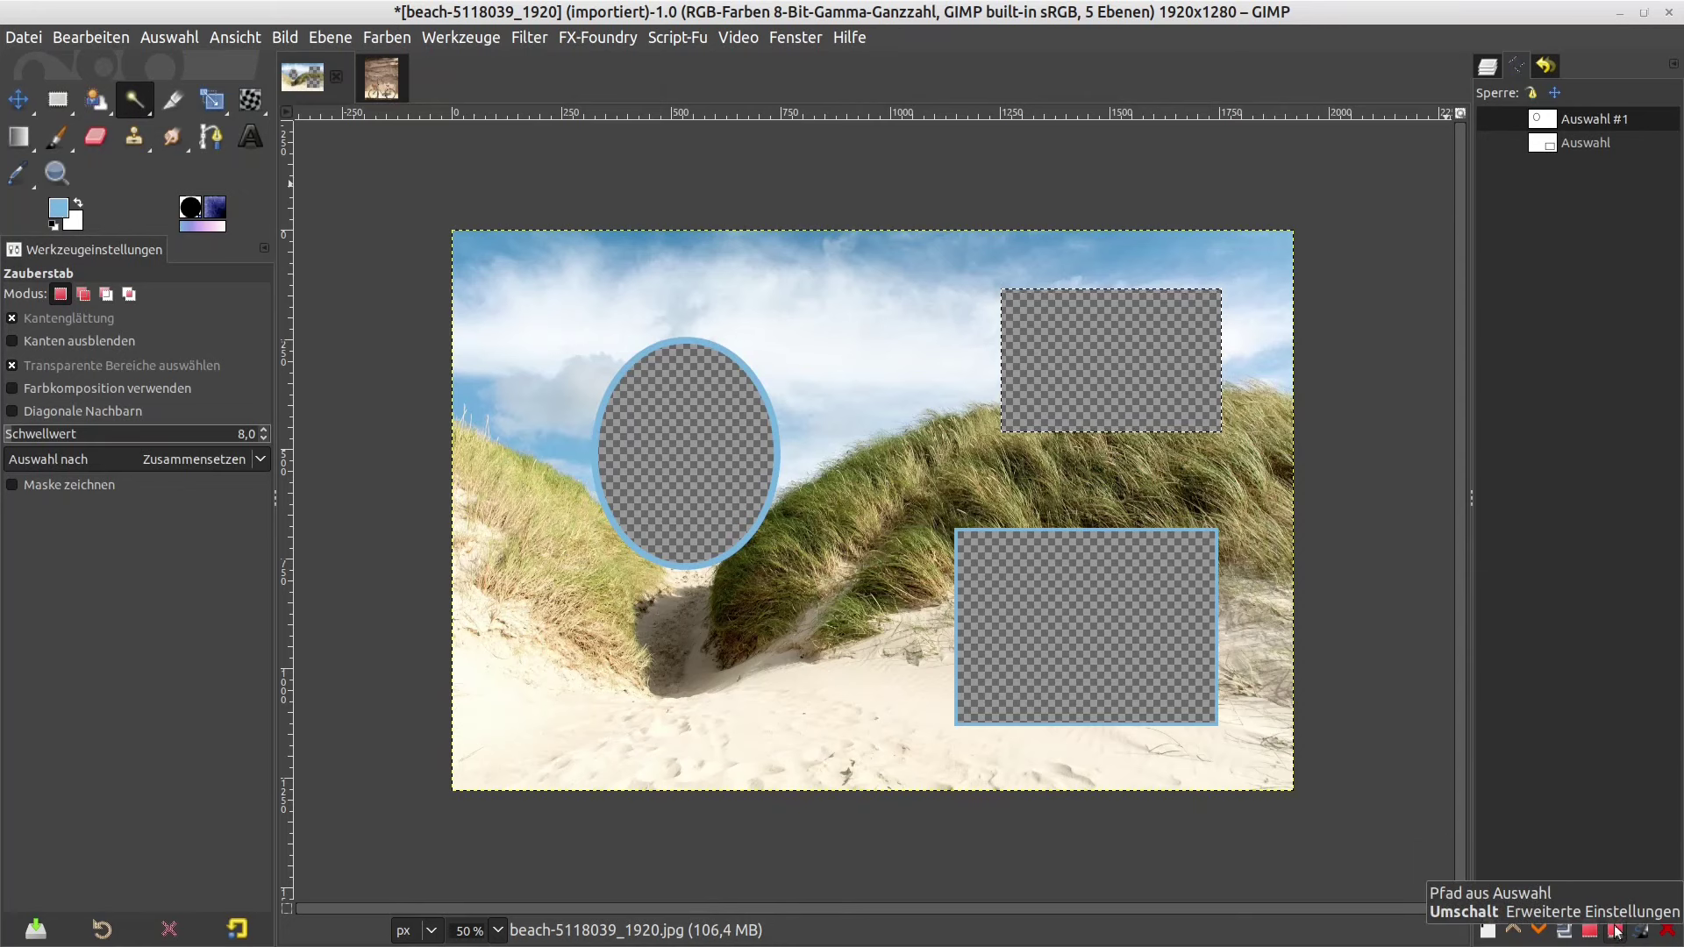
click(1615, 930)
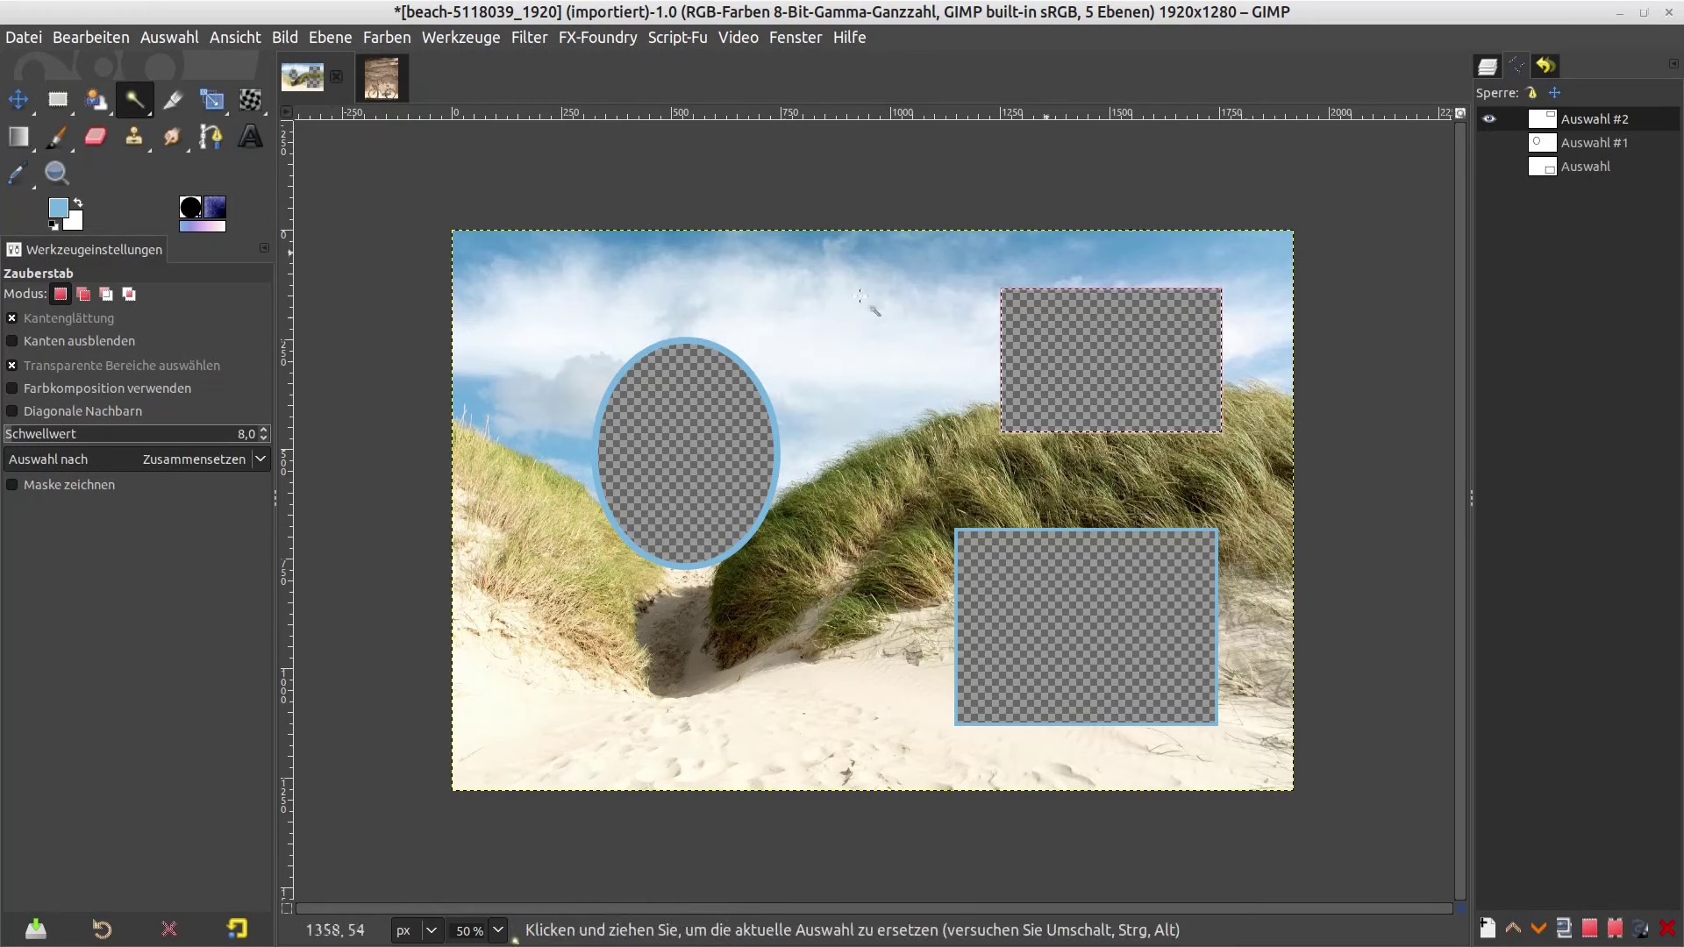
click(1488, 65)
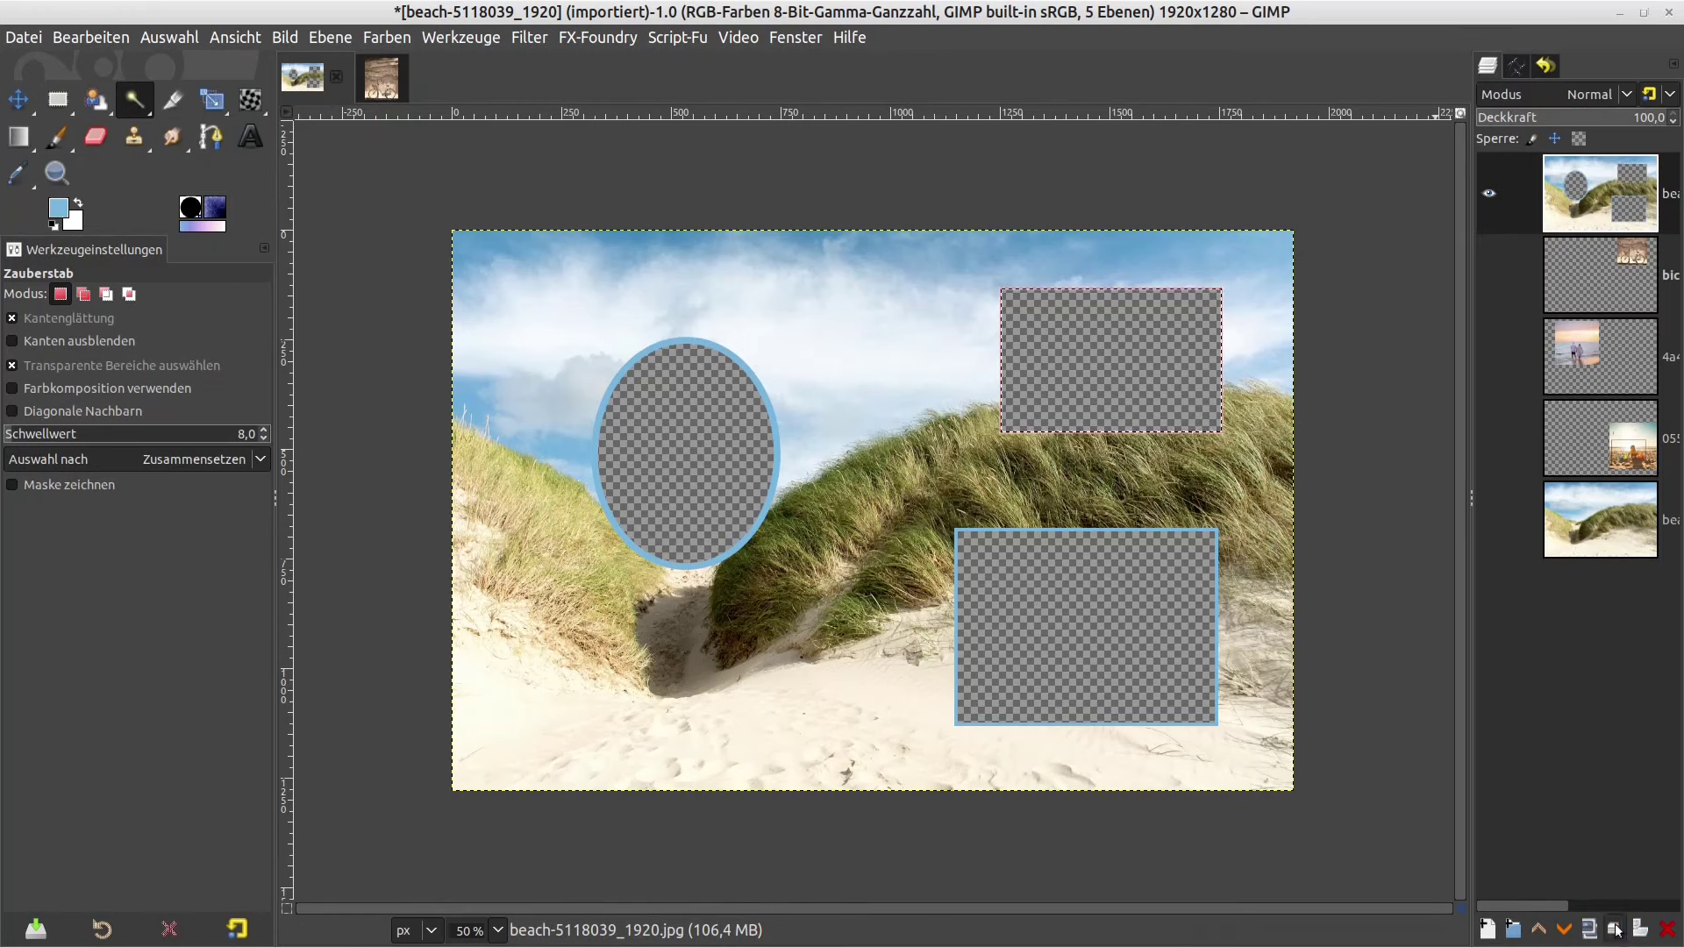
click(1516, 65)
click(1641, 930)
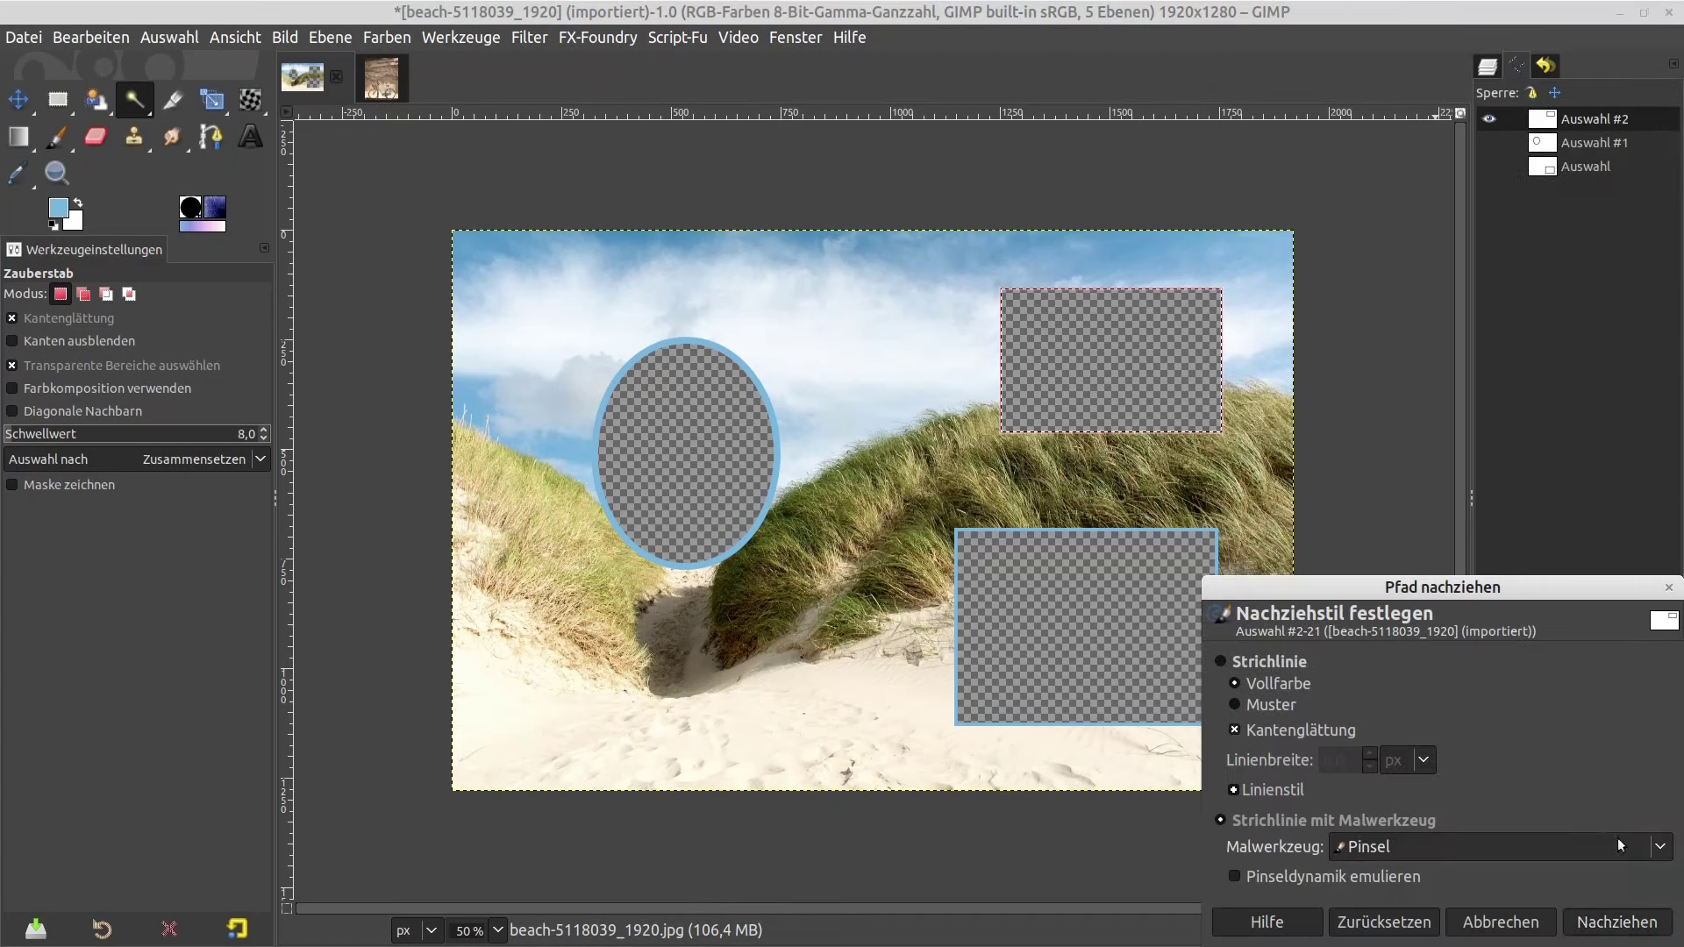
click(1617, 923)
- Show the bicycle, couple and child photo layers again and clear the selection
click(1483, 275)
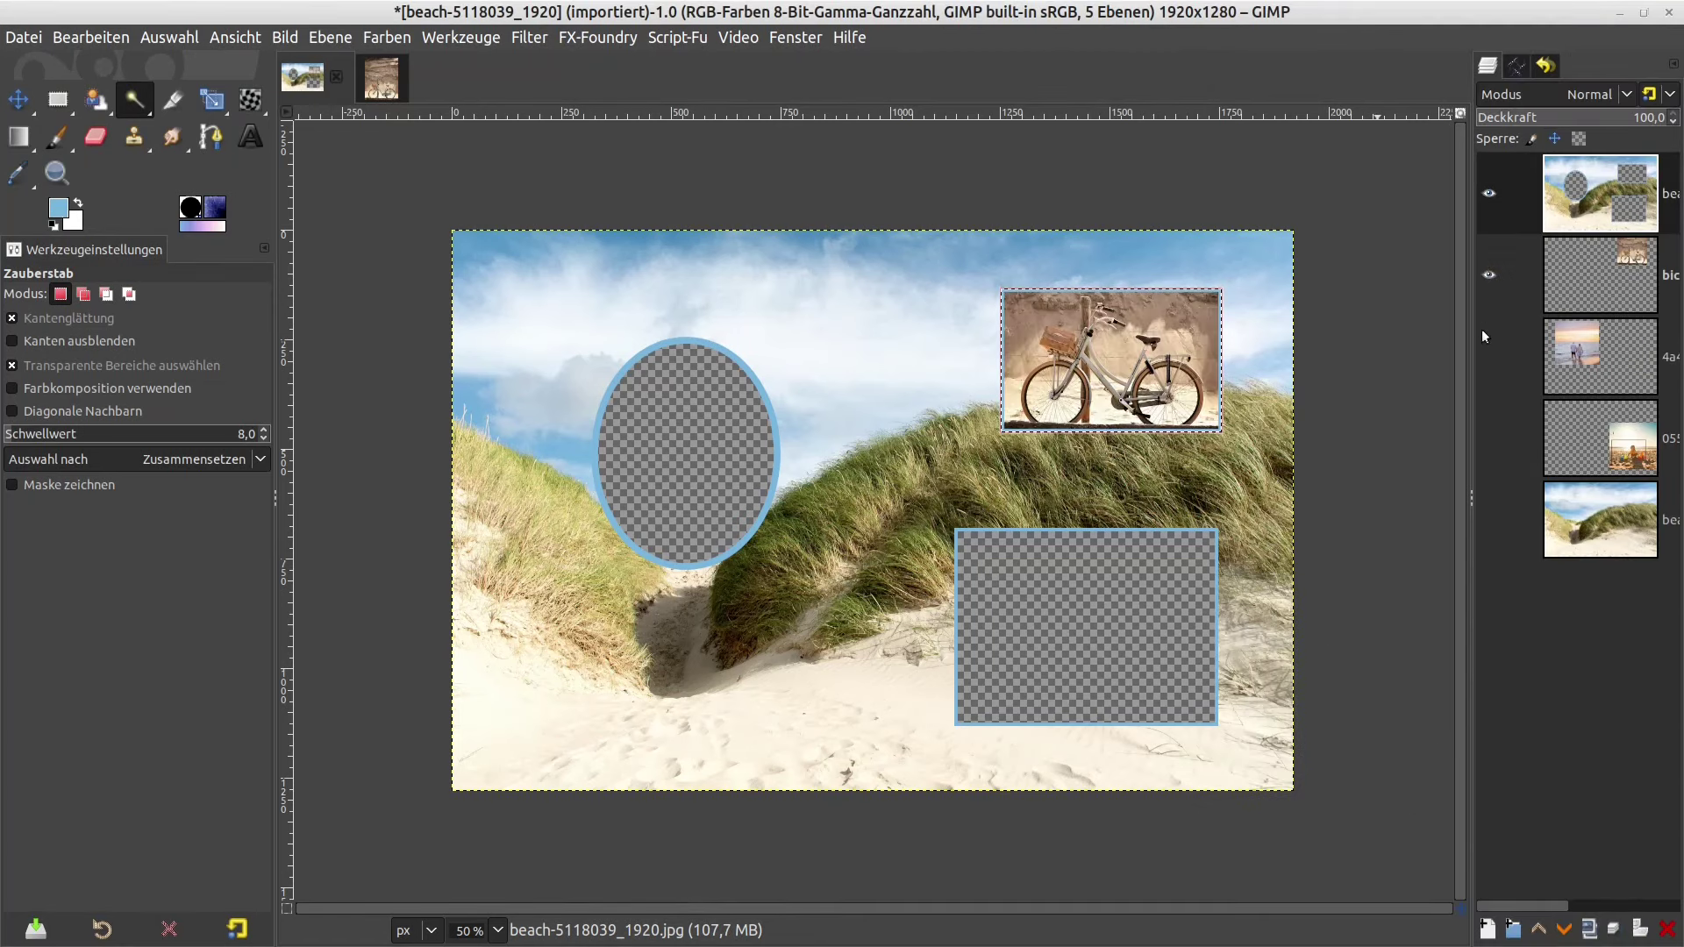
click(1489, 356)
drag(1488, 356, 1488, 438)
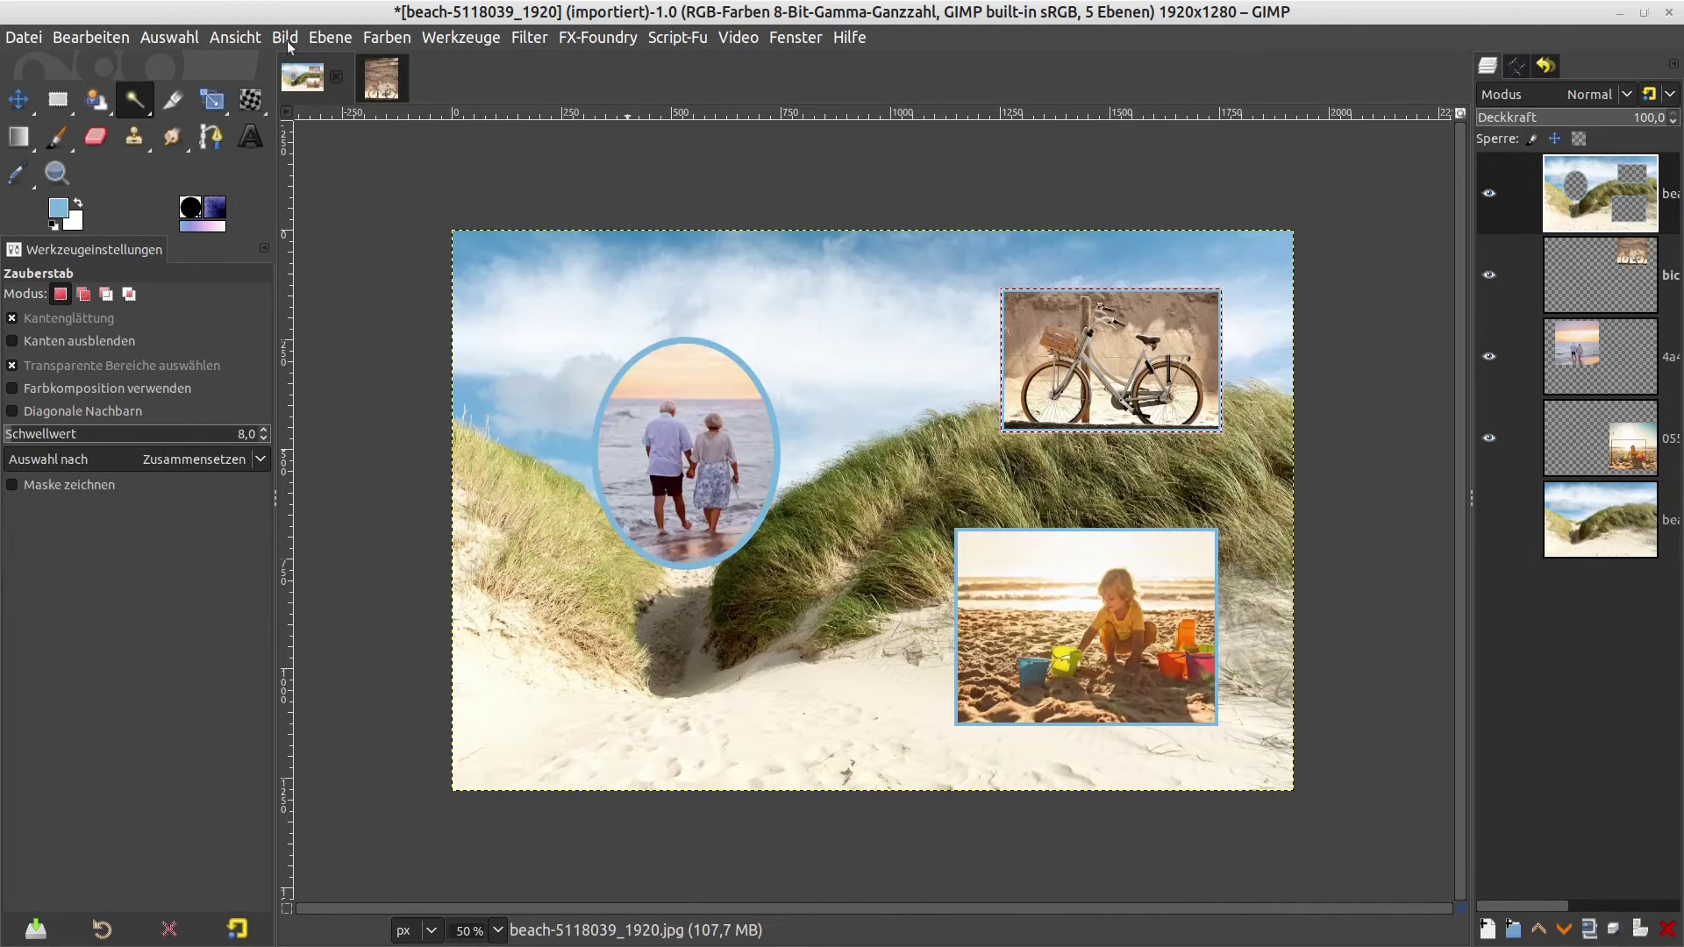
click(169, 37)
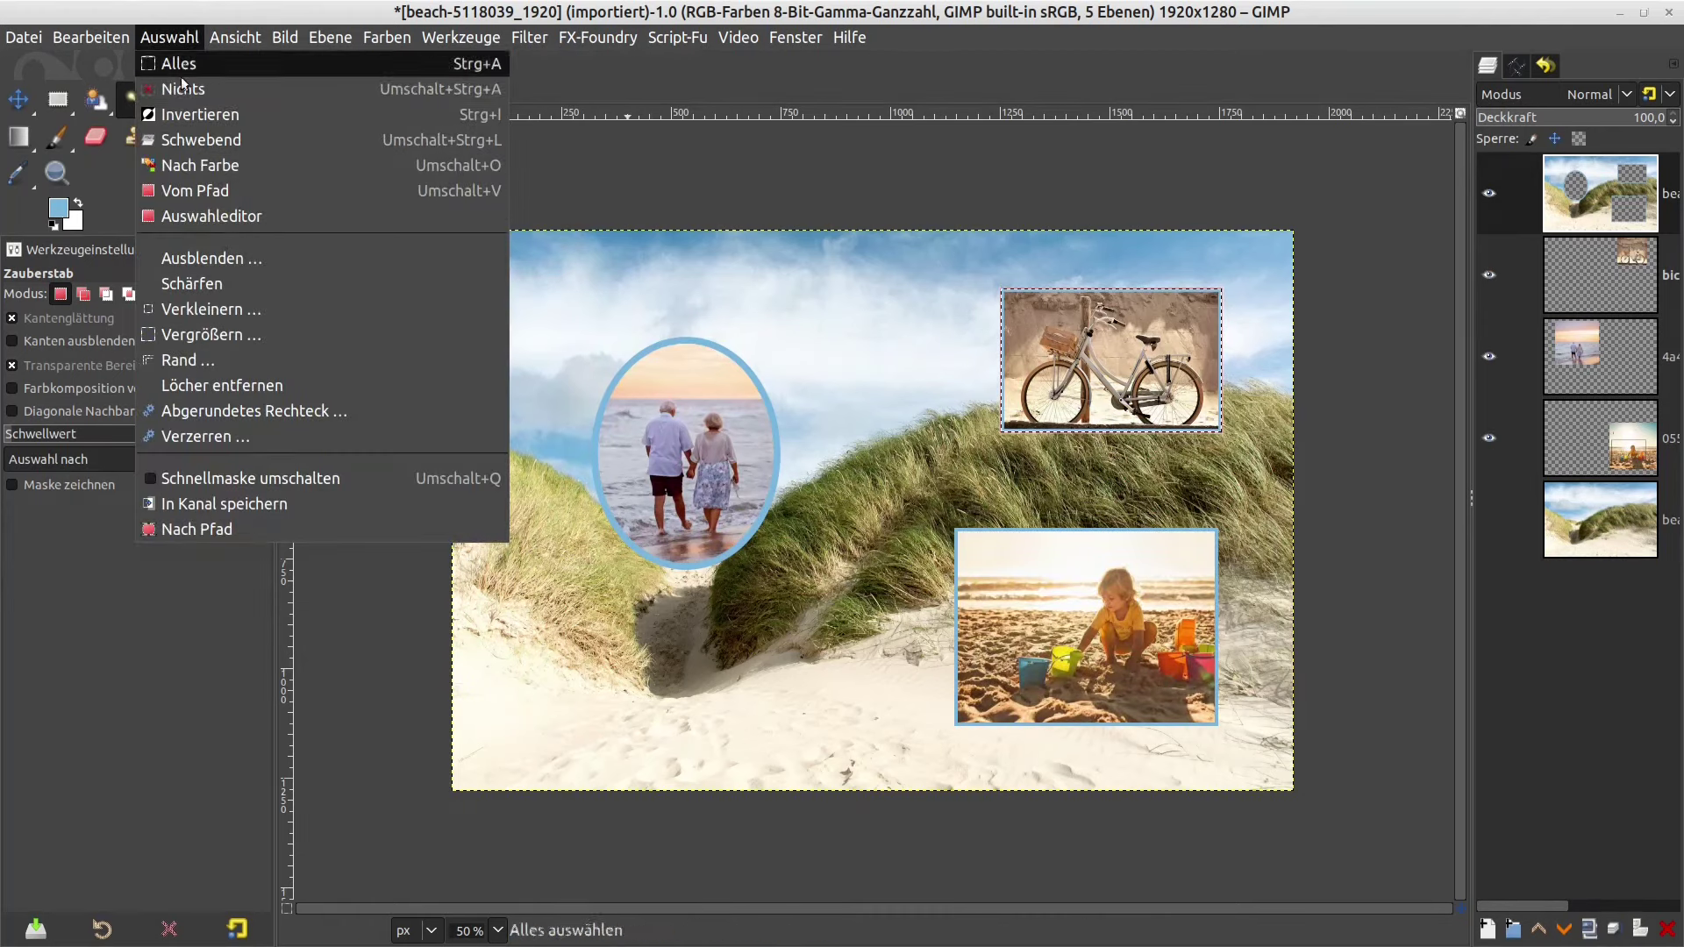
click(184, 89)
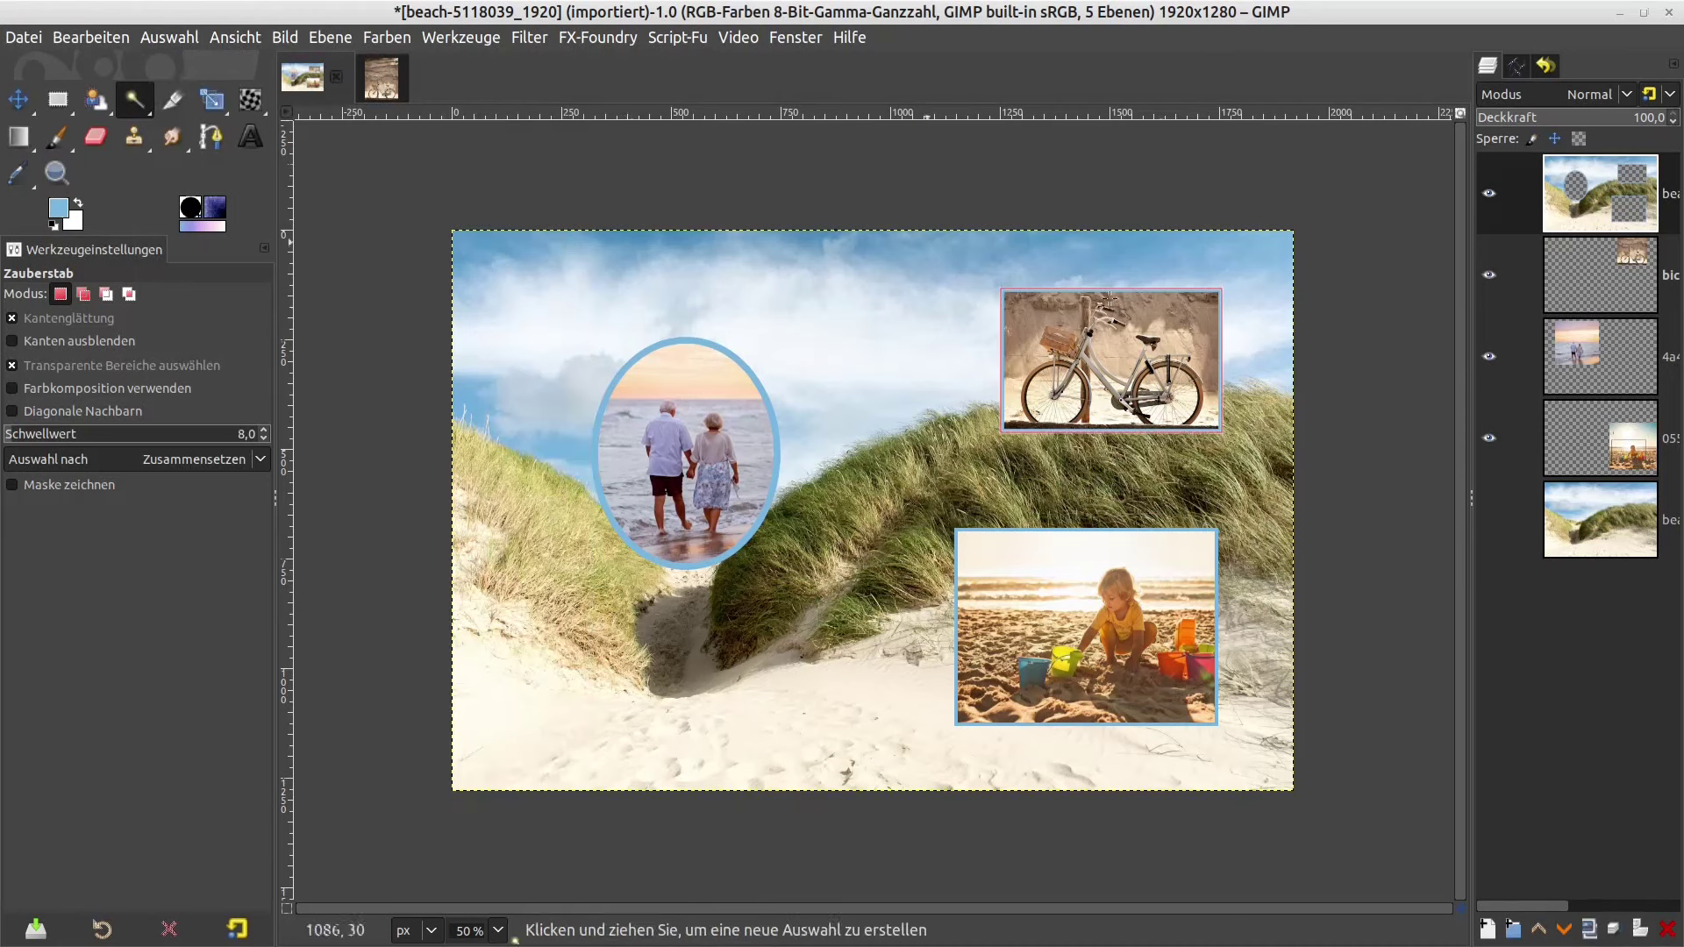
- Create a text box on the sand containing 'Urlaub 2024'
click(1523, 69)
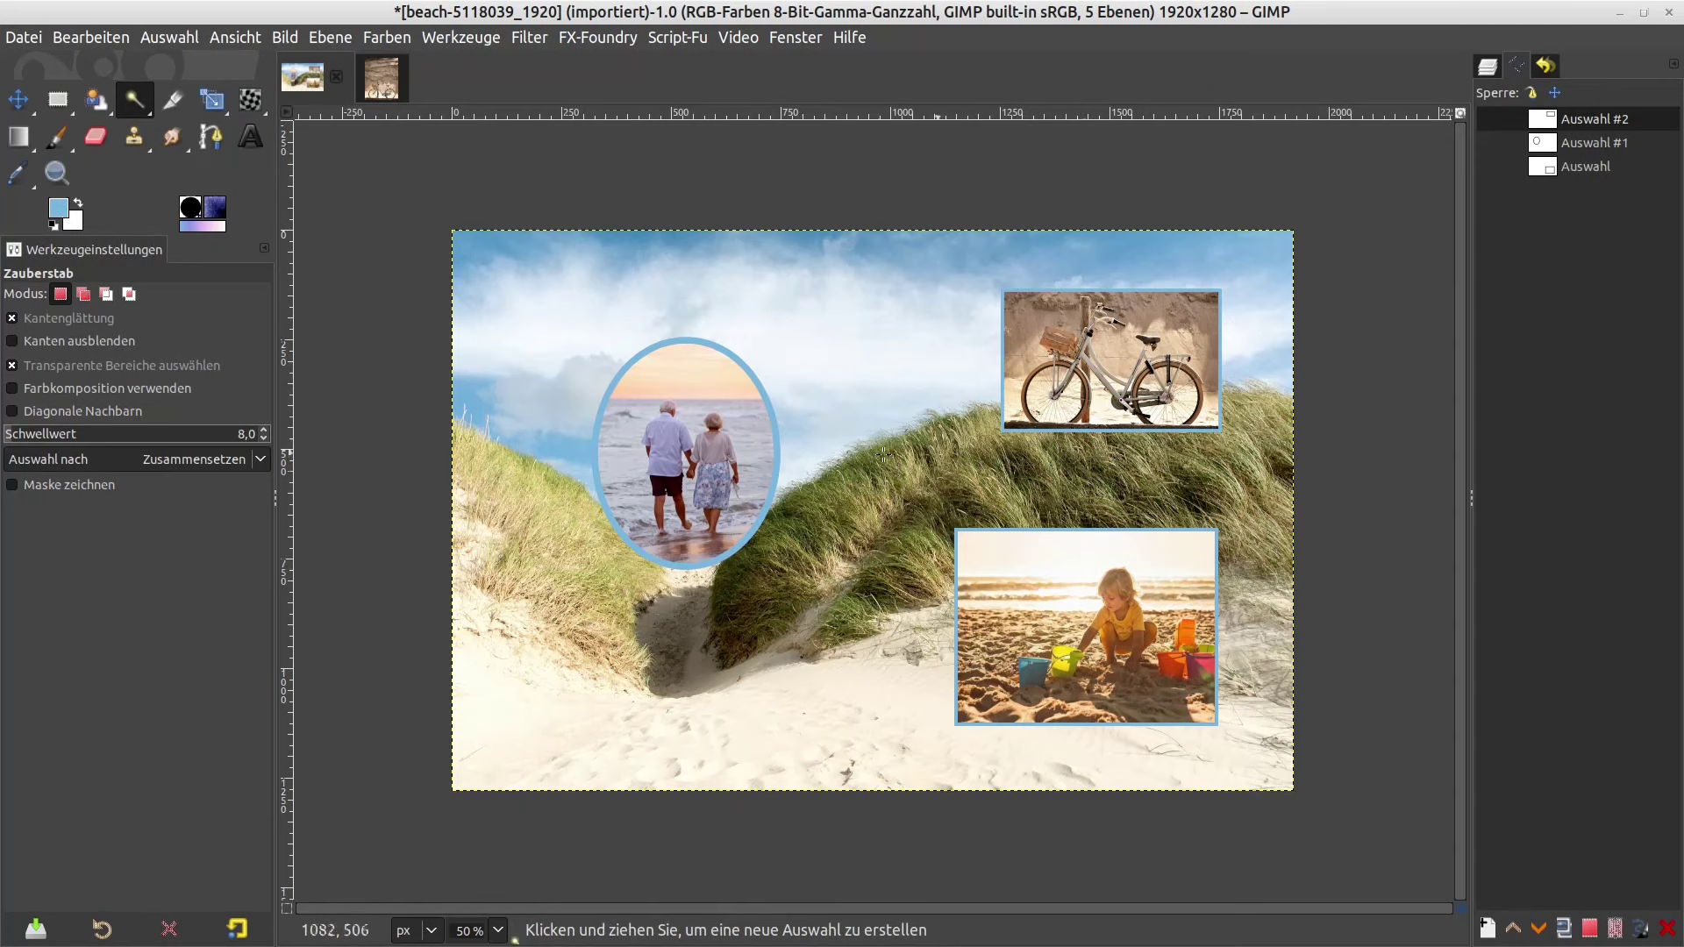
click(250, 136)
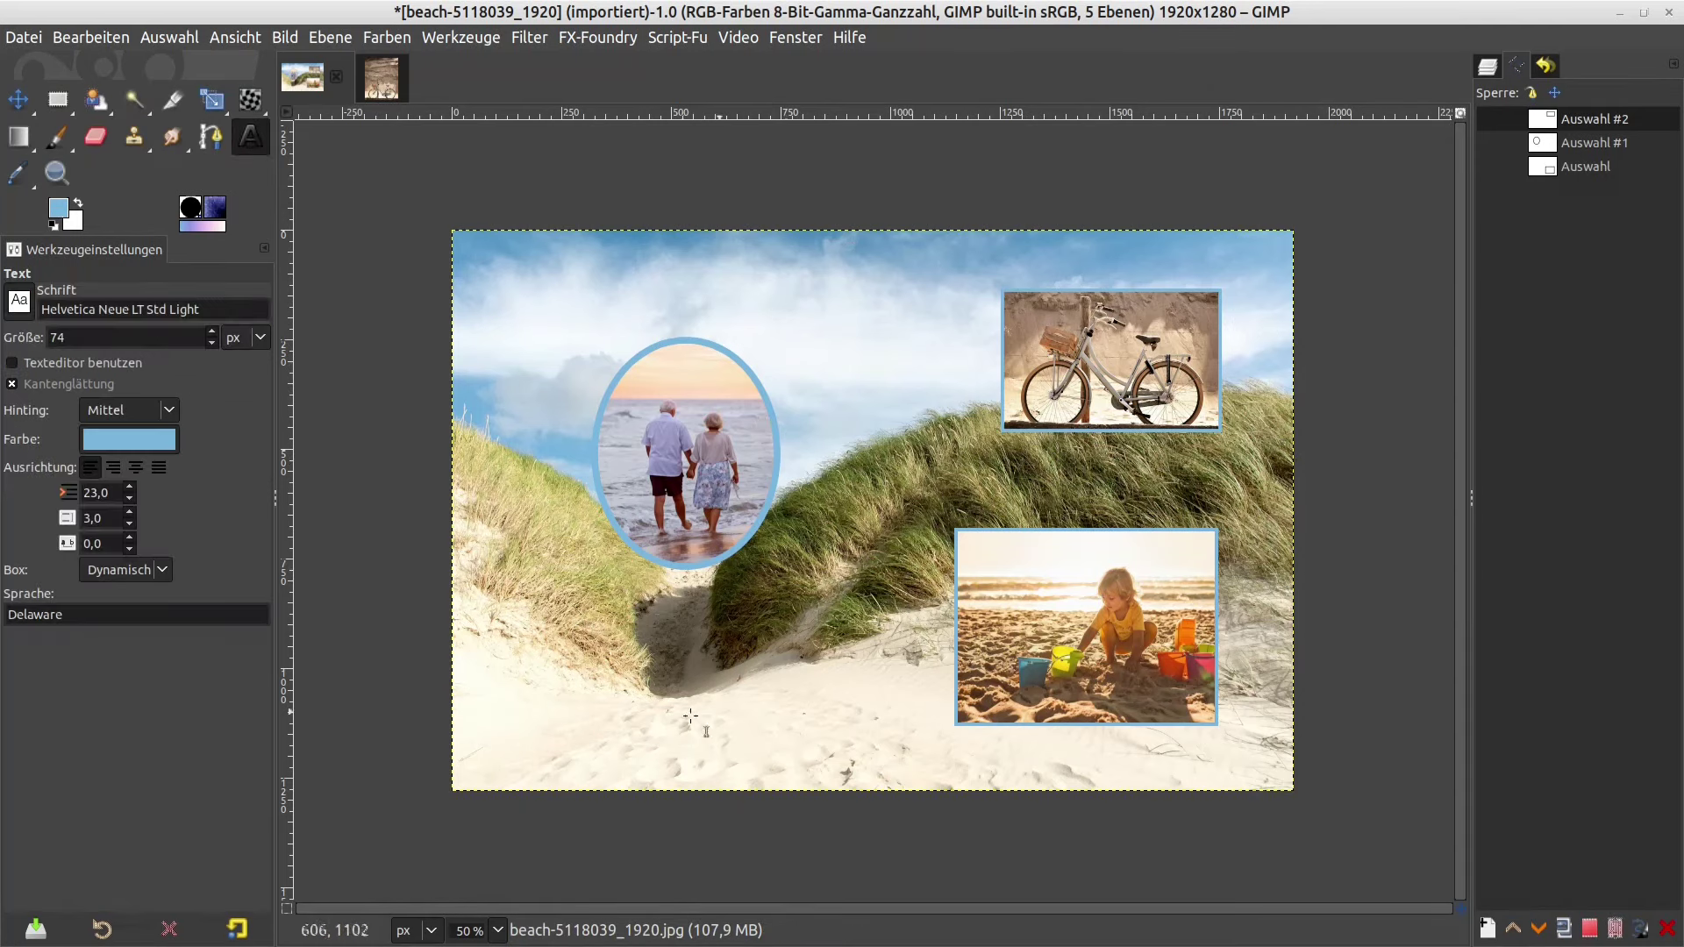
drag(690, 717, 524, 765)
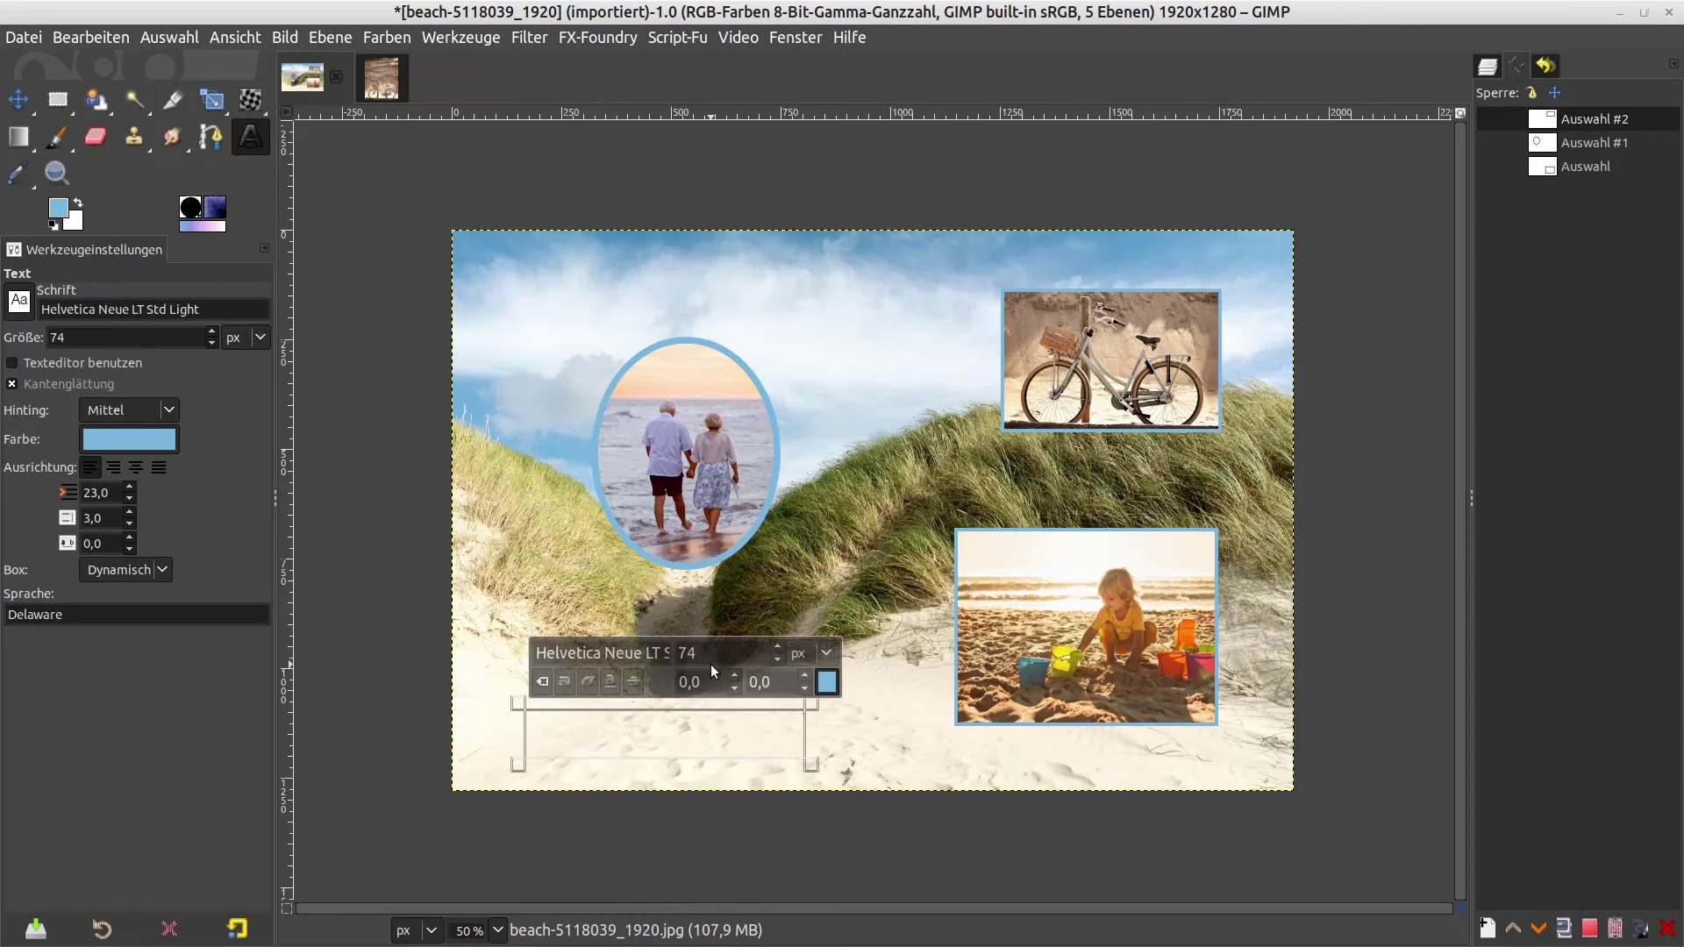
text(Urlaub 2024)
key(ctrl+a)
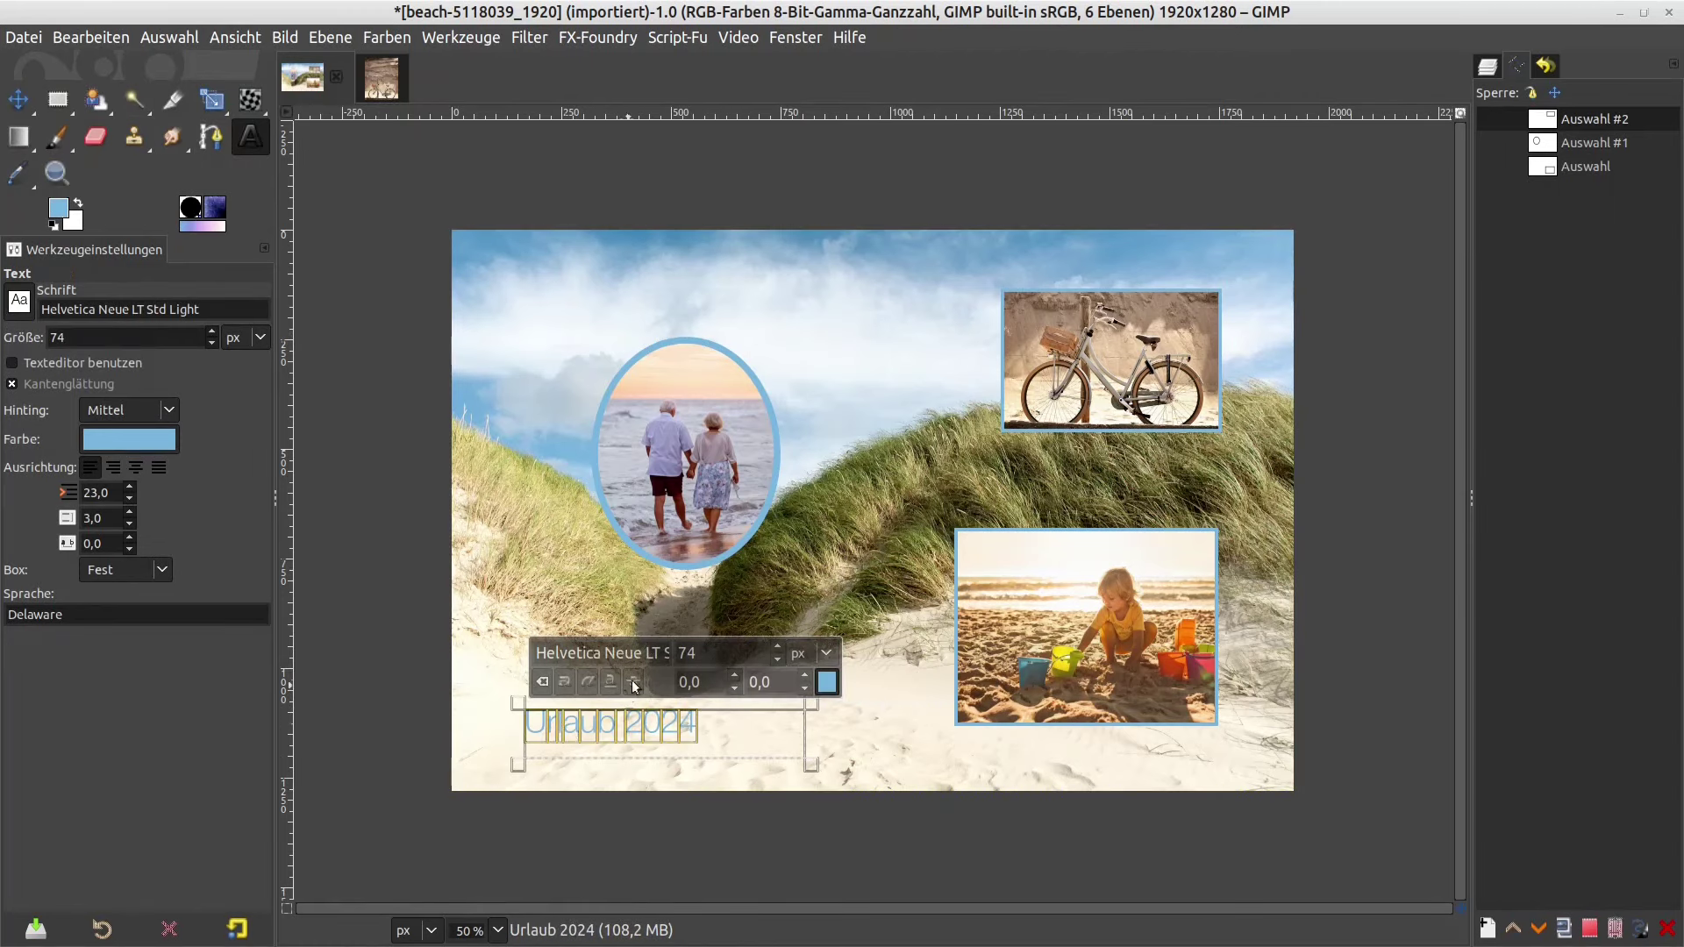
- Set the text's font to HIRO MISAKE and adjust its size
click(19, 303)
click(52, 389)
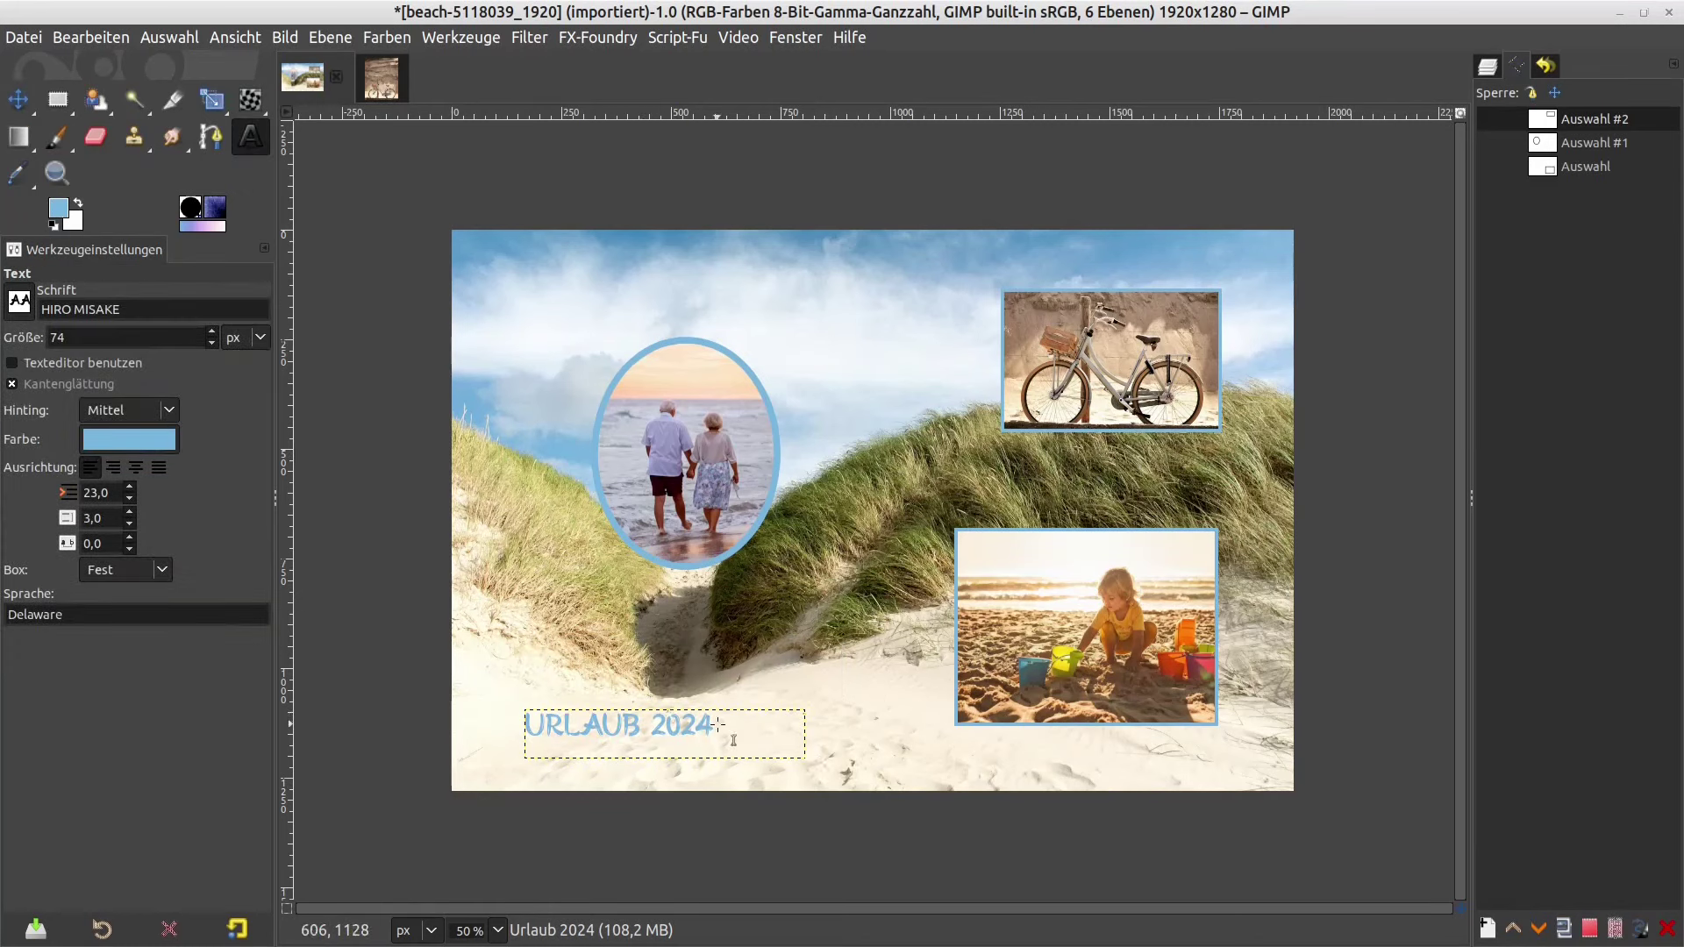
click(614, 723)
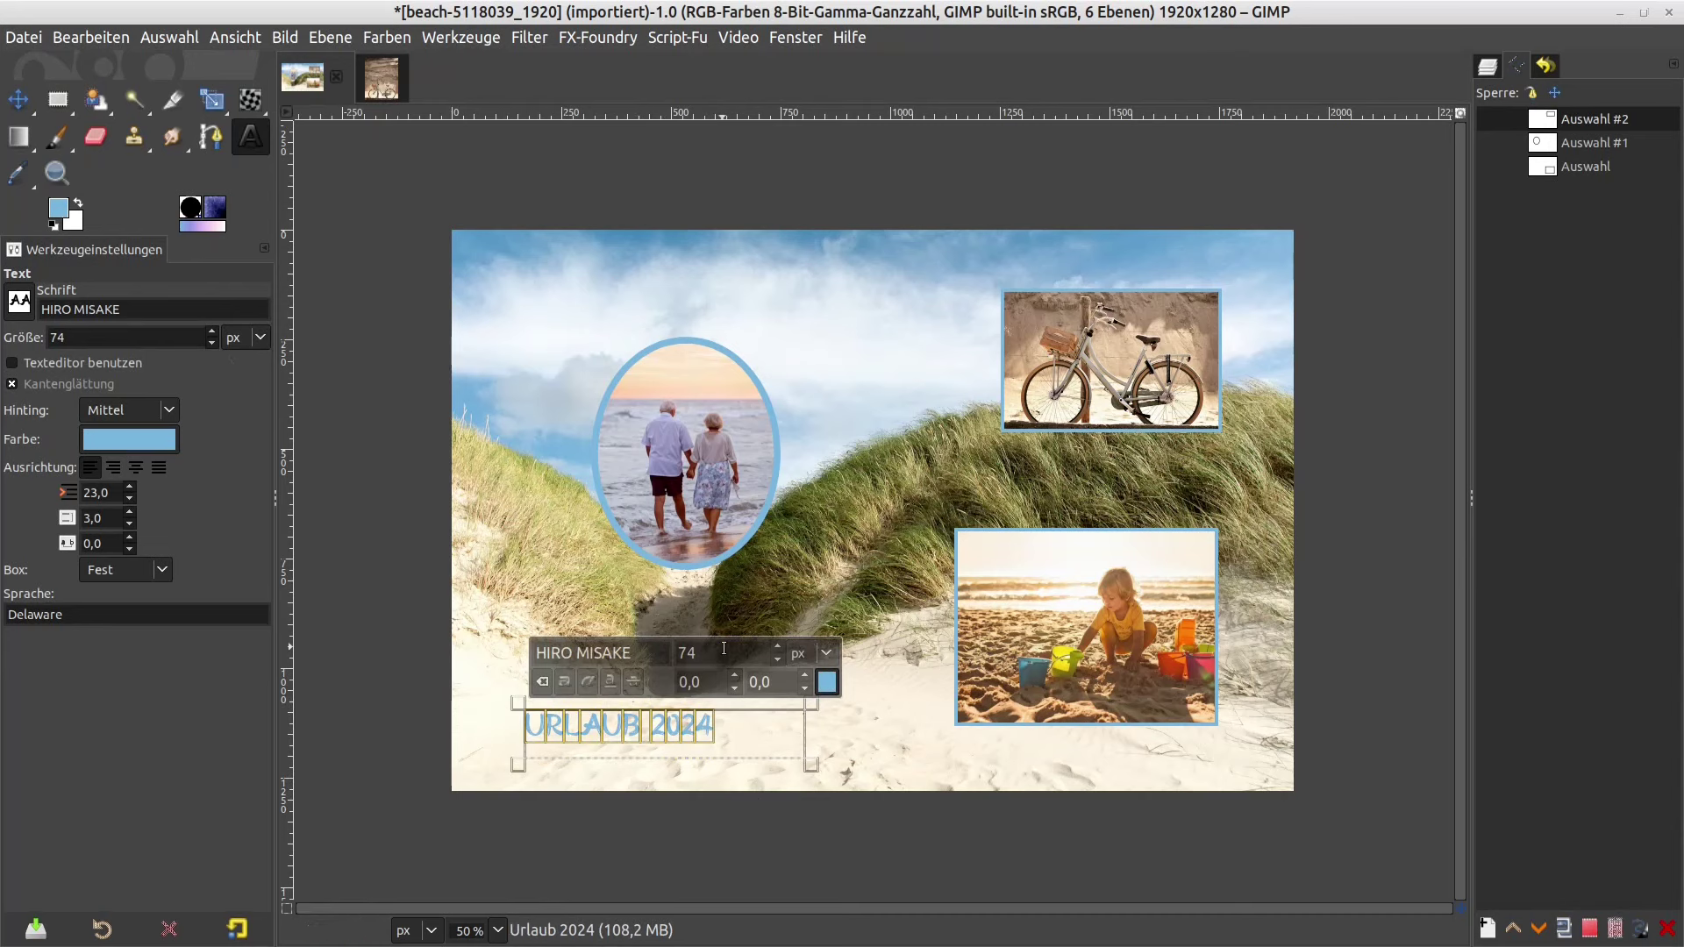
scroll(721, 657, up, 5)
scroll(721, 657, up, 5)
scroll(720, 658, up, 5)
scroll(718, 658, up, 5)
scroll(718, 657, up, 3)
scroll(717, 657, up, 3)
scroll(717, 657, up, 2)
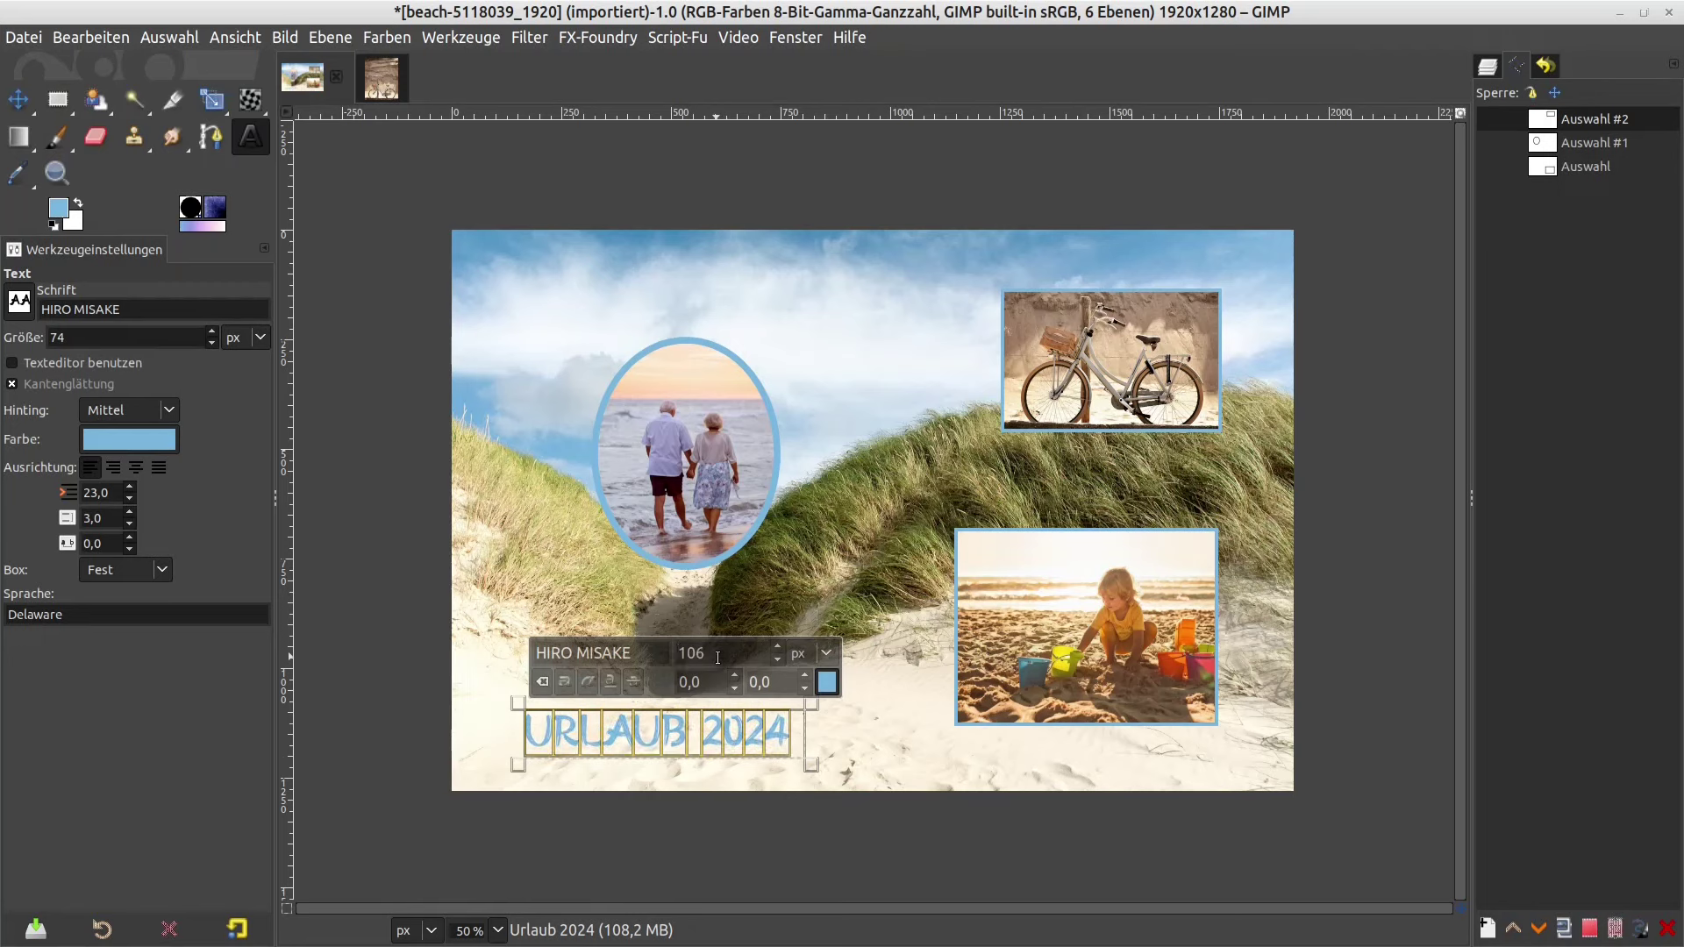
scroll(718, 657, up, 2)
scroll(718, 657, down, 2)
scroll(717, 657, down, 3)
- Move the Urlaub 2024 text layer to the image's lower-left corner
key(Escape)
key(m)
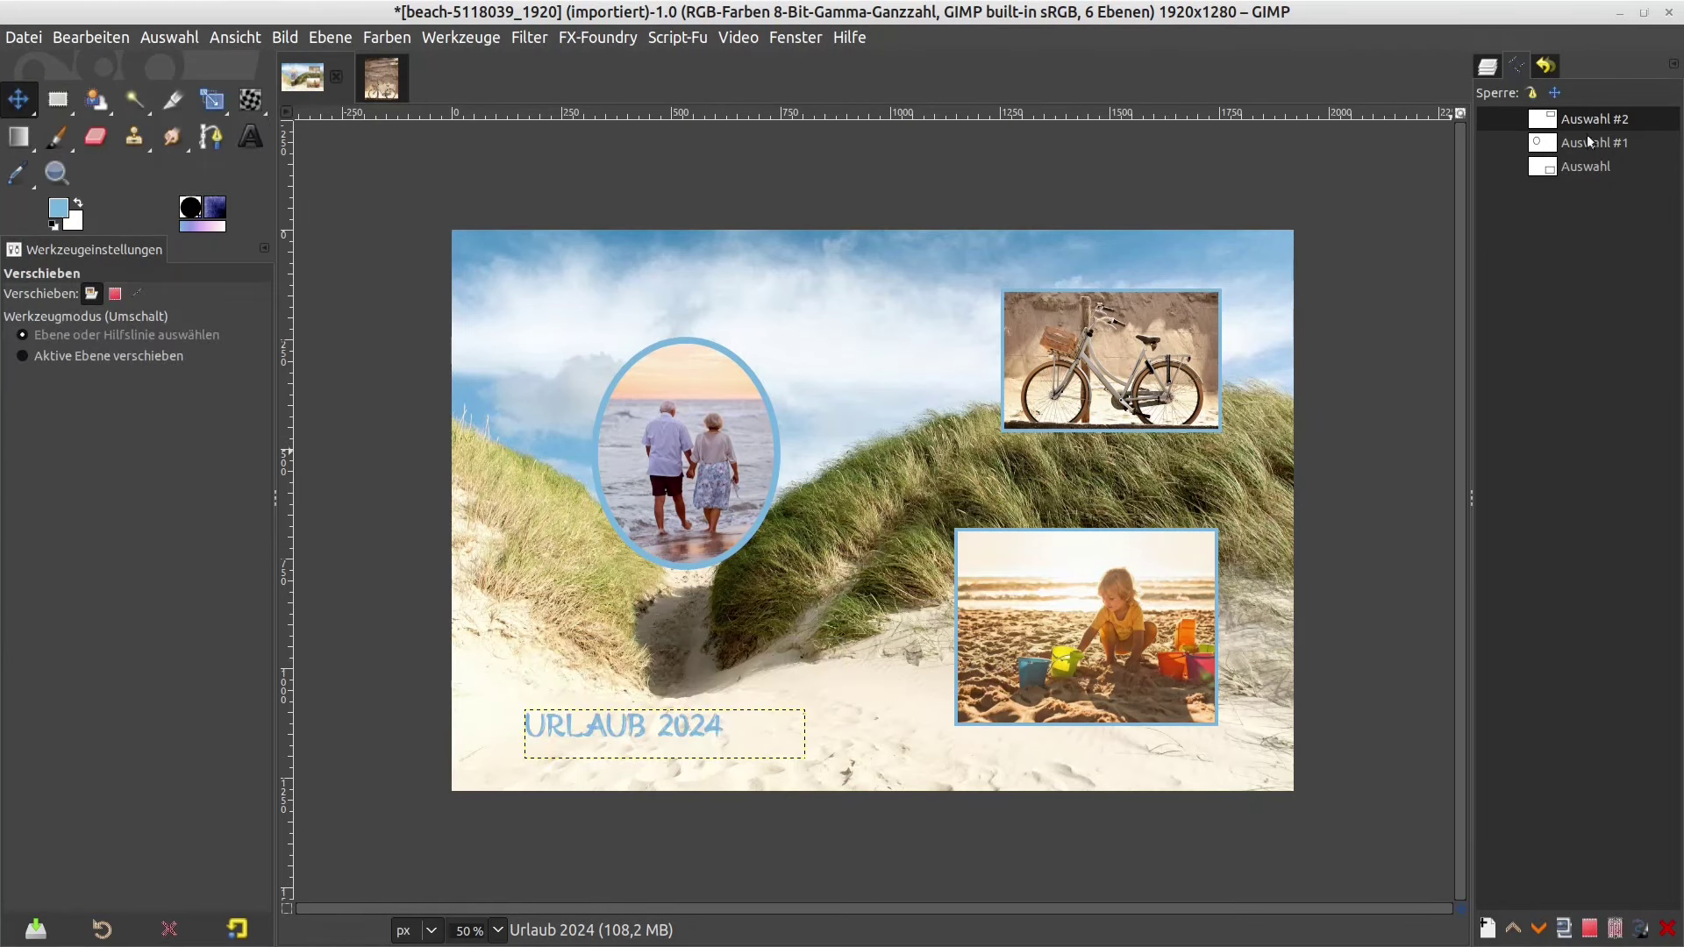
click(1491, 67)
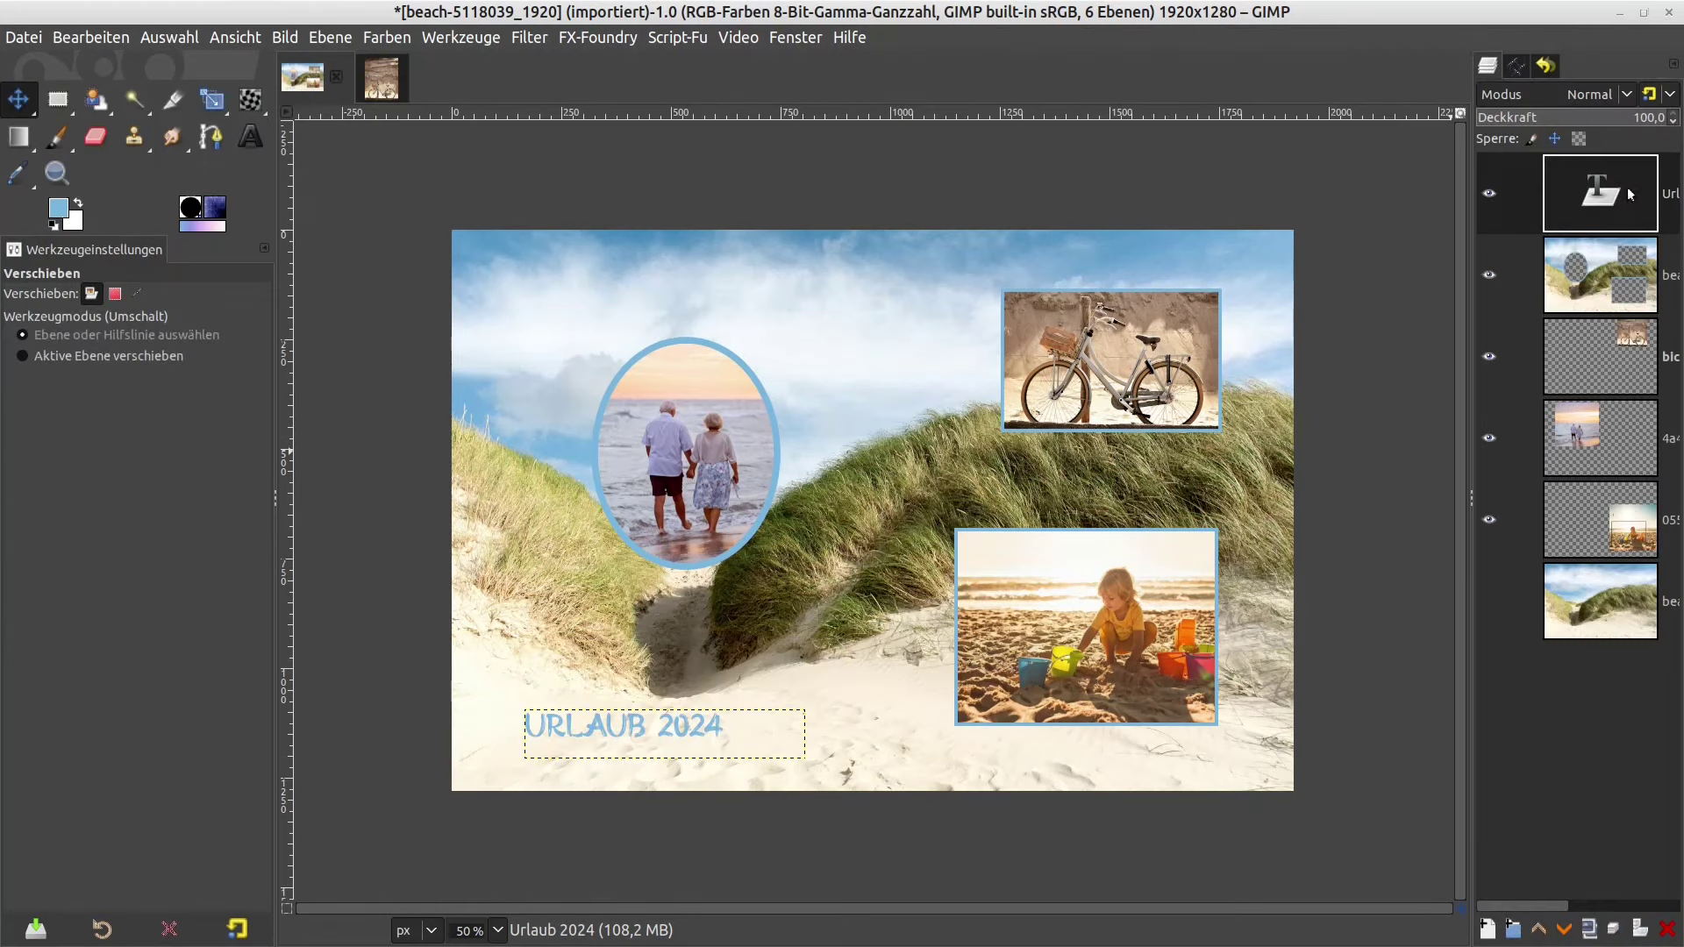
click(1580, 619)
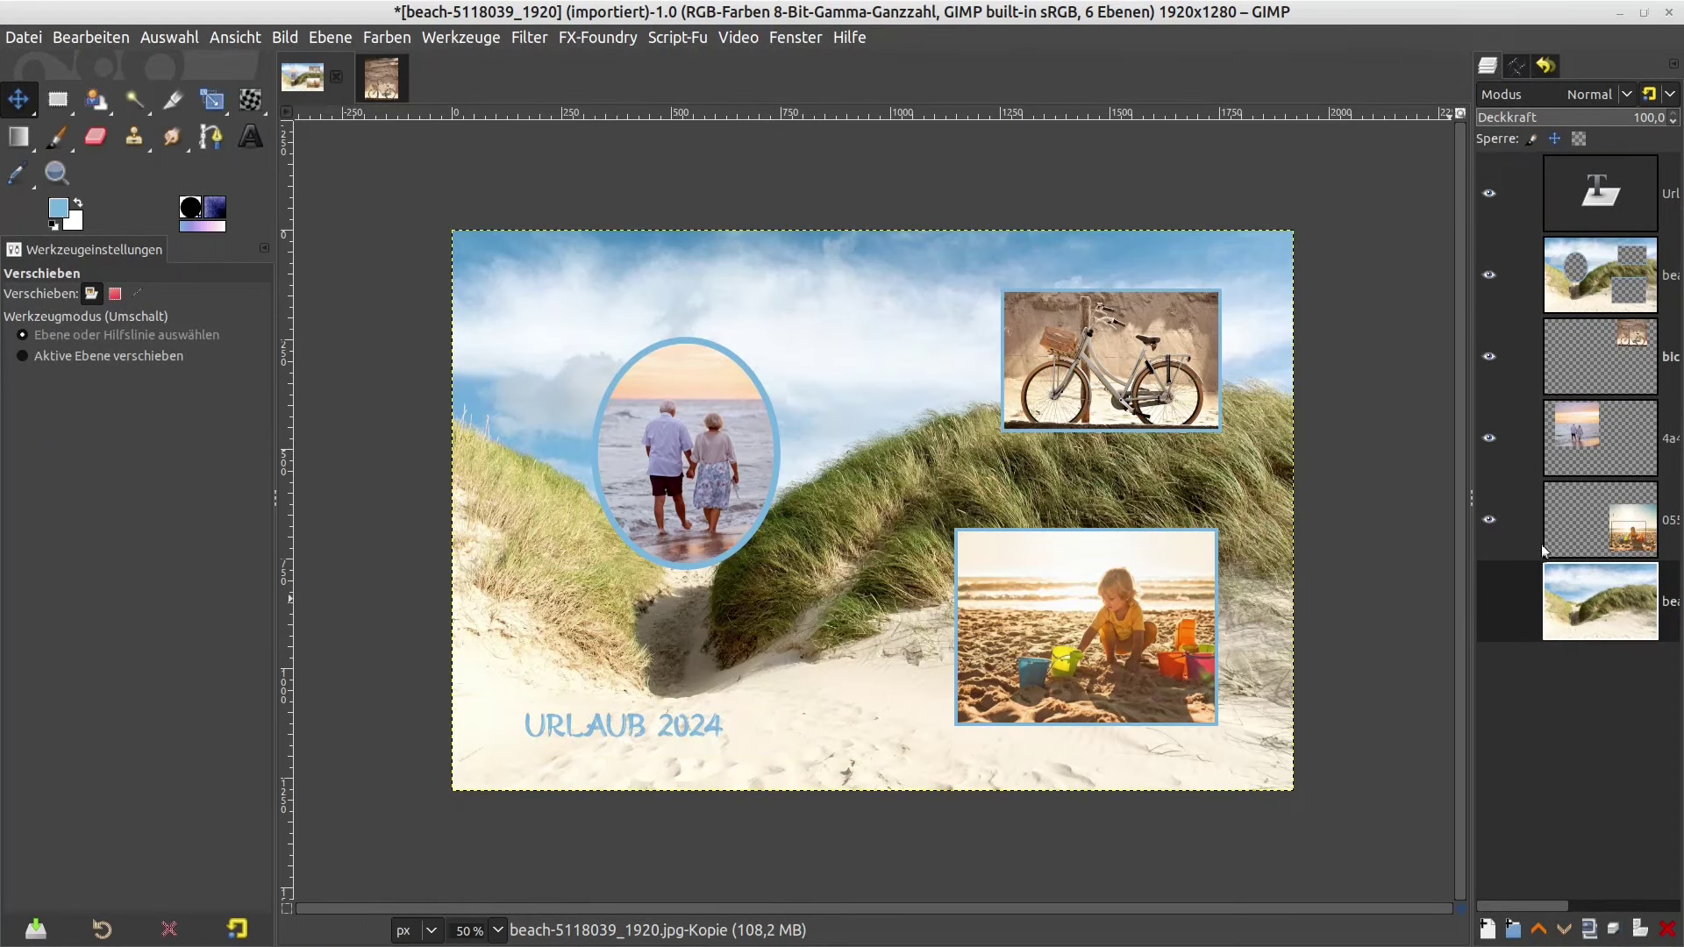
click(1572, 190)
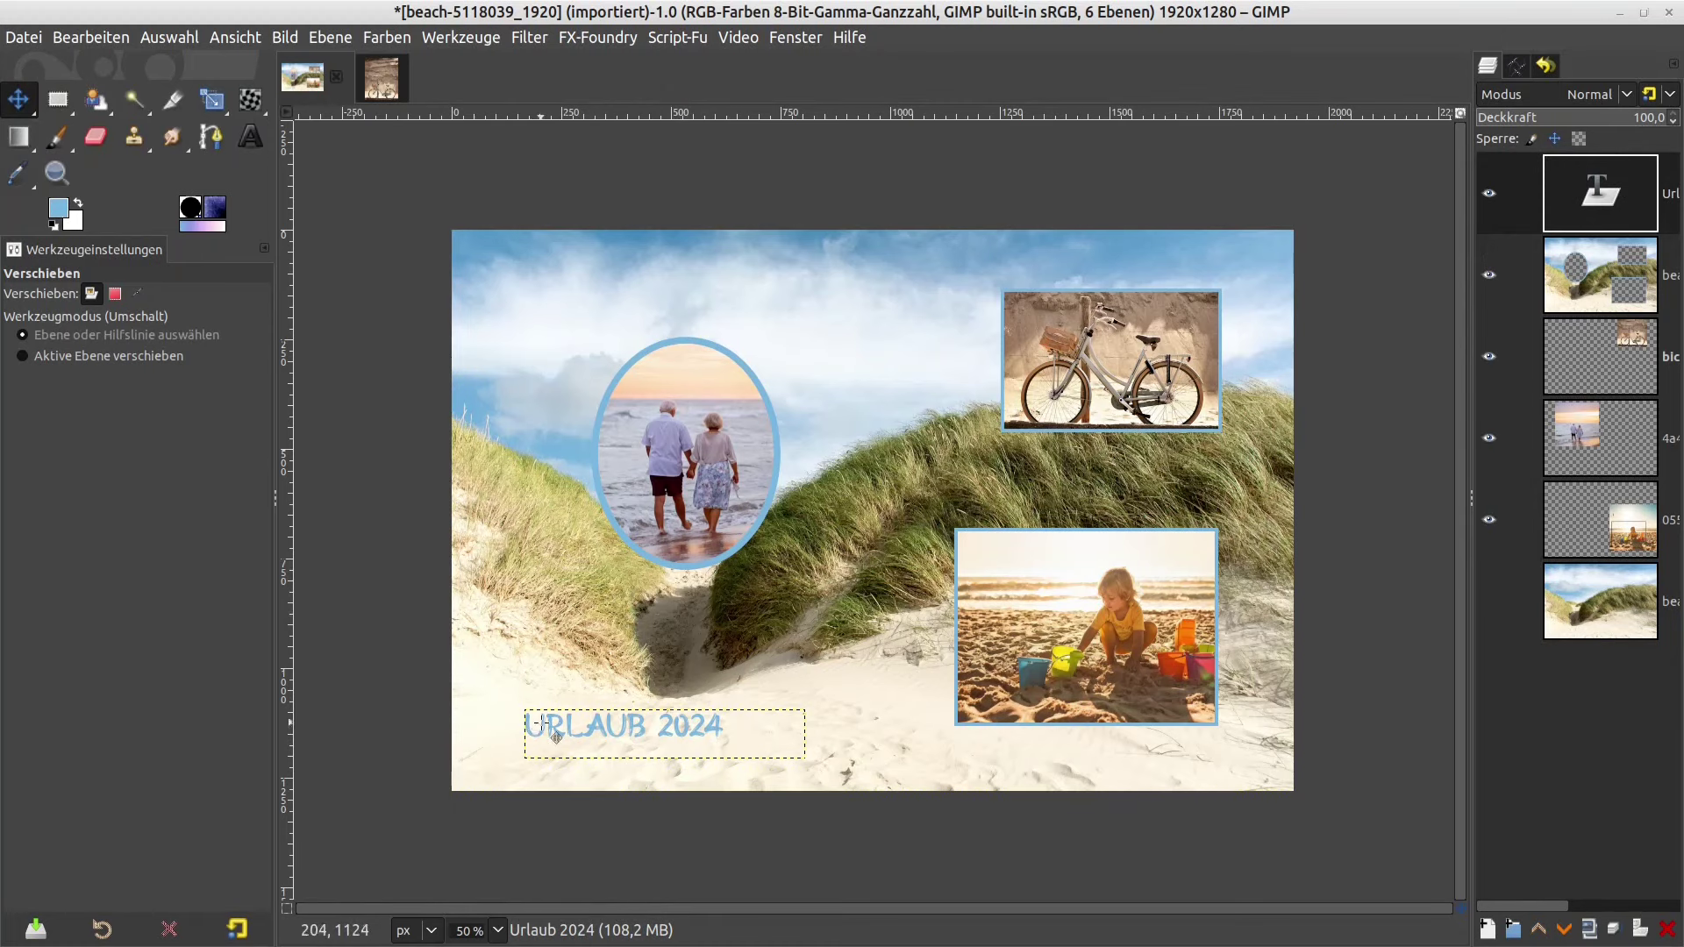
drag(555, 737, 505, 772)
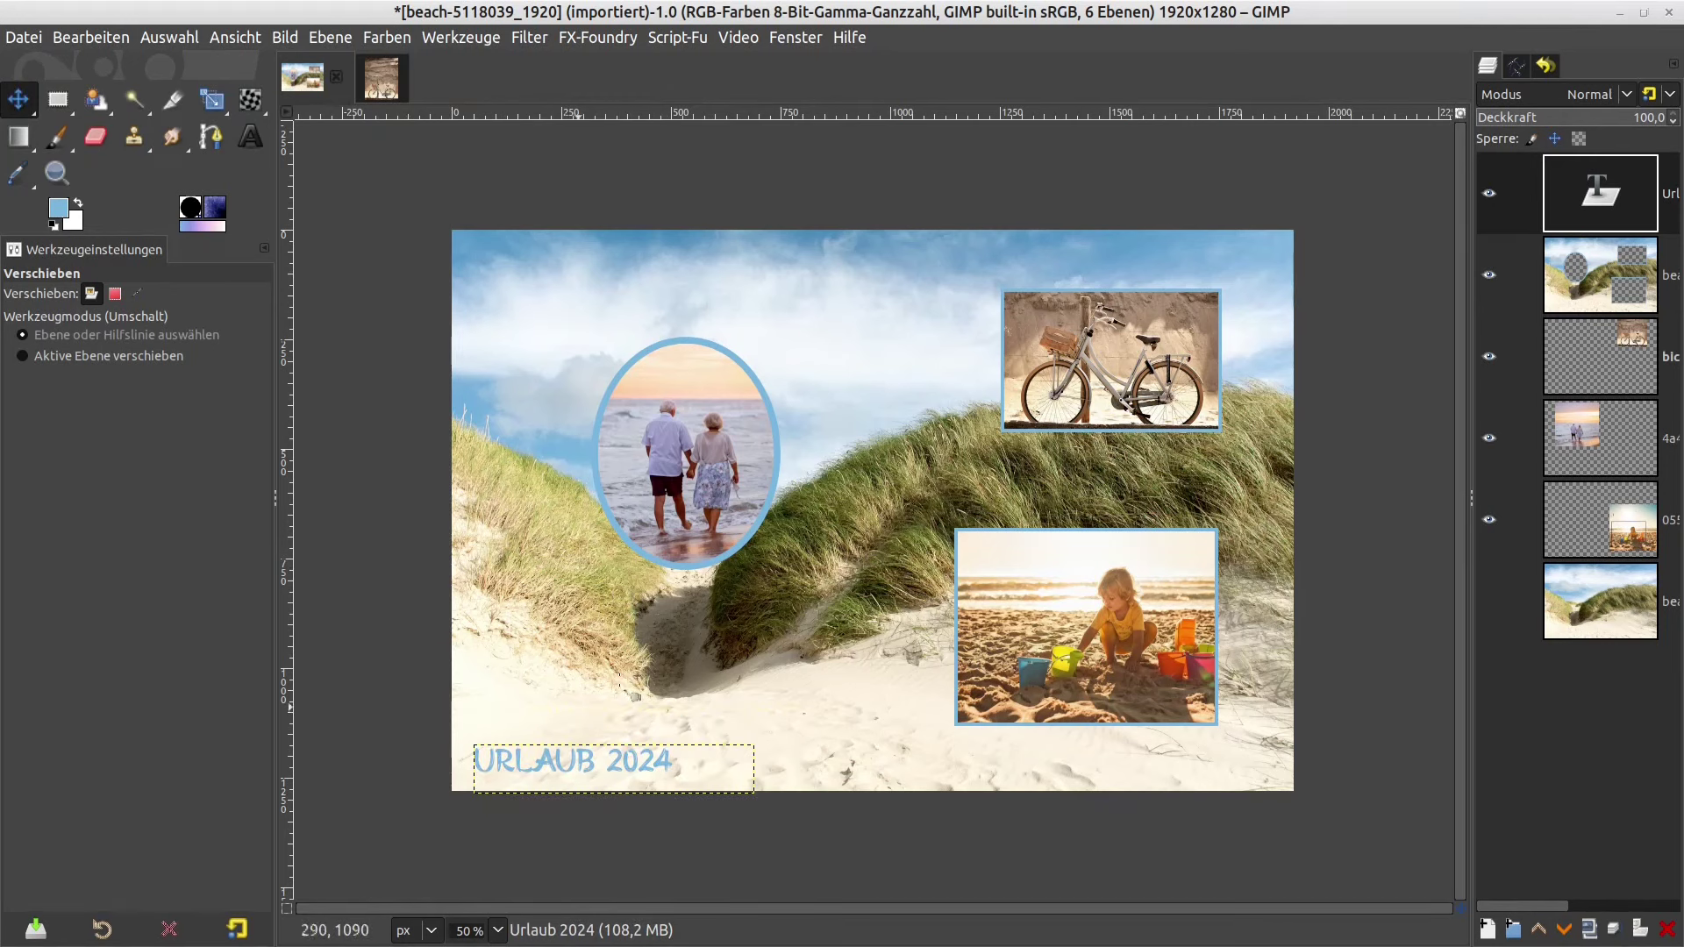
- Apply Drop Shadow to the text, resetting defaults and reducing the offset to about 13
click(531, 38)
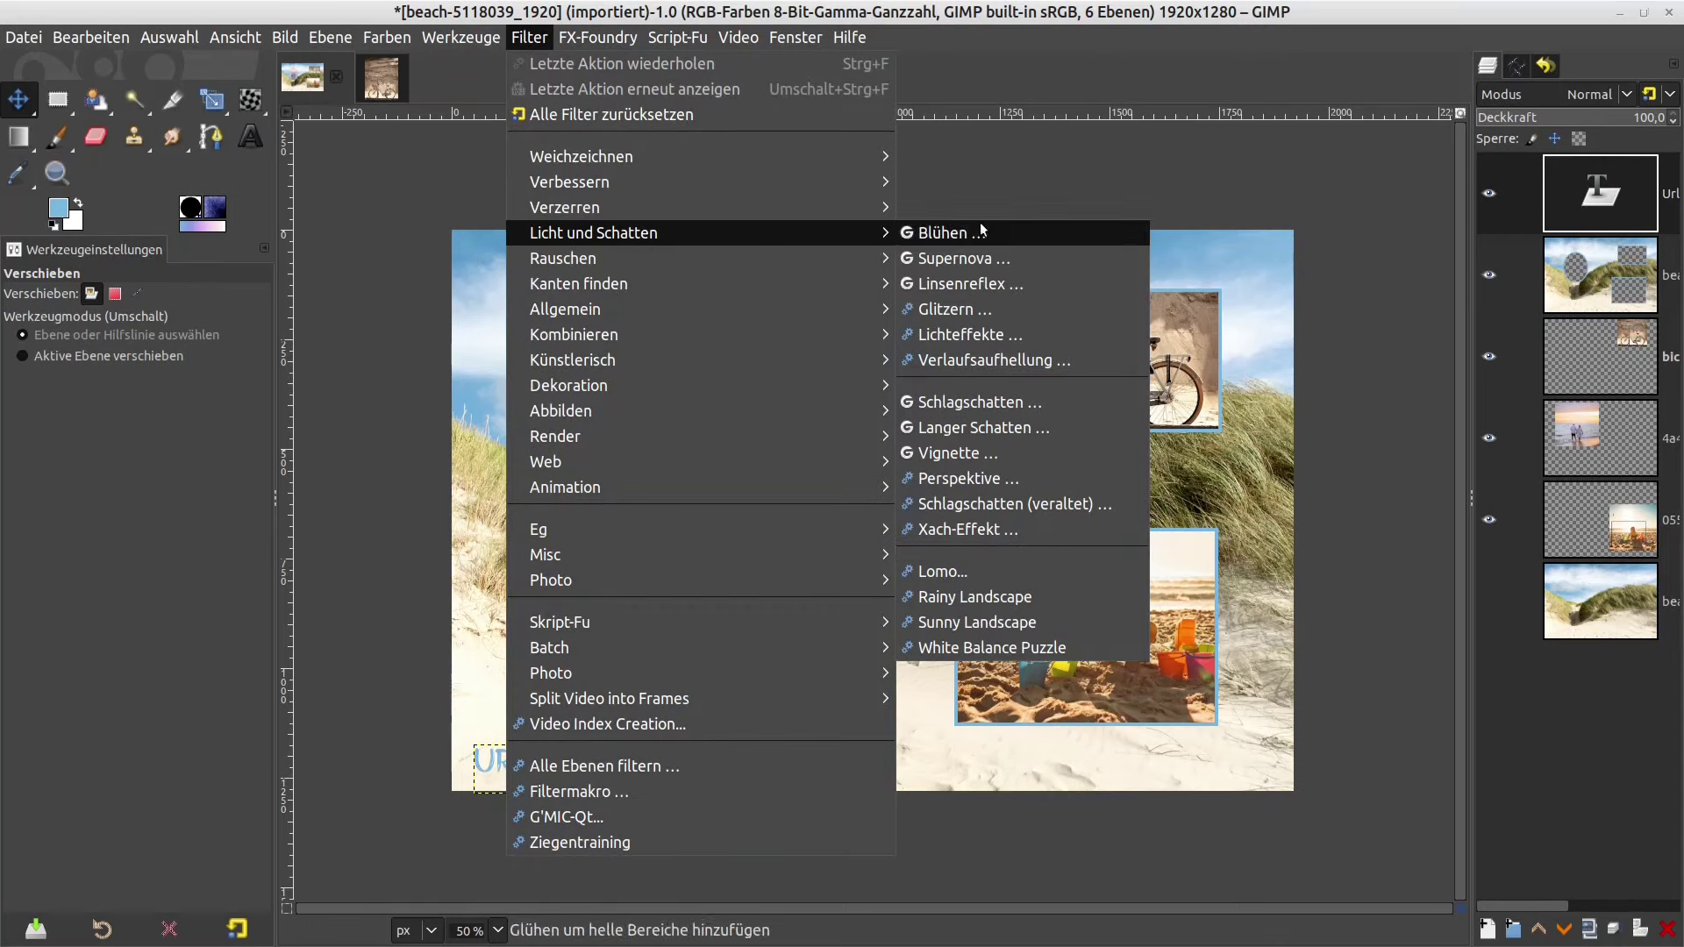
click(1004, 403)
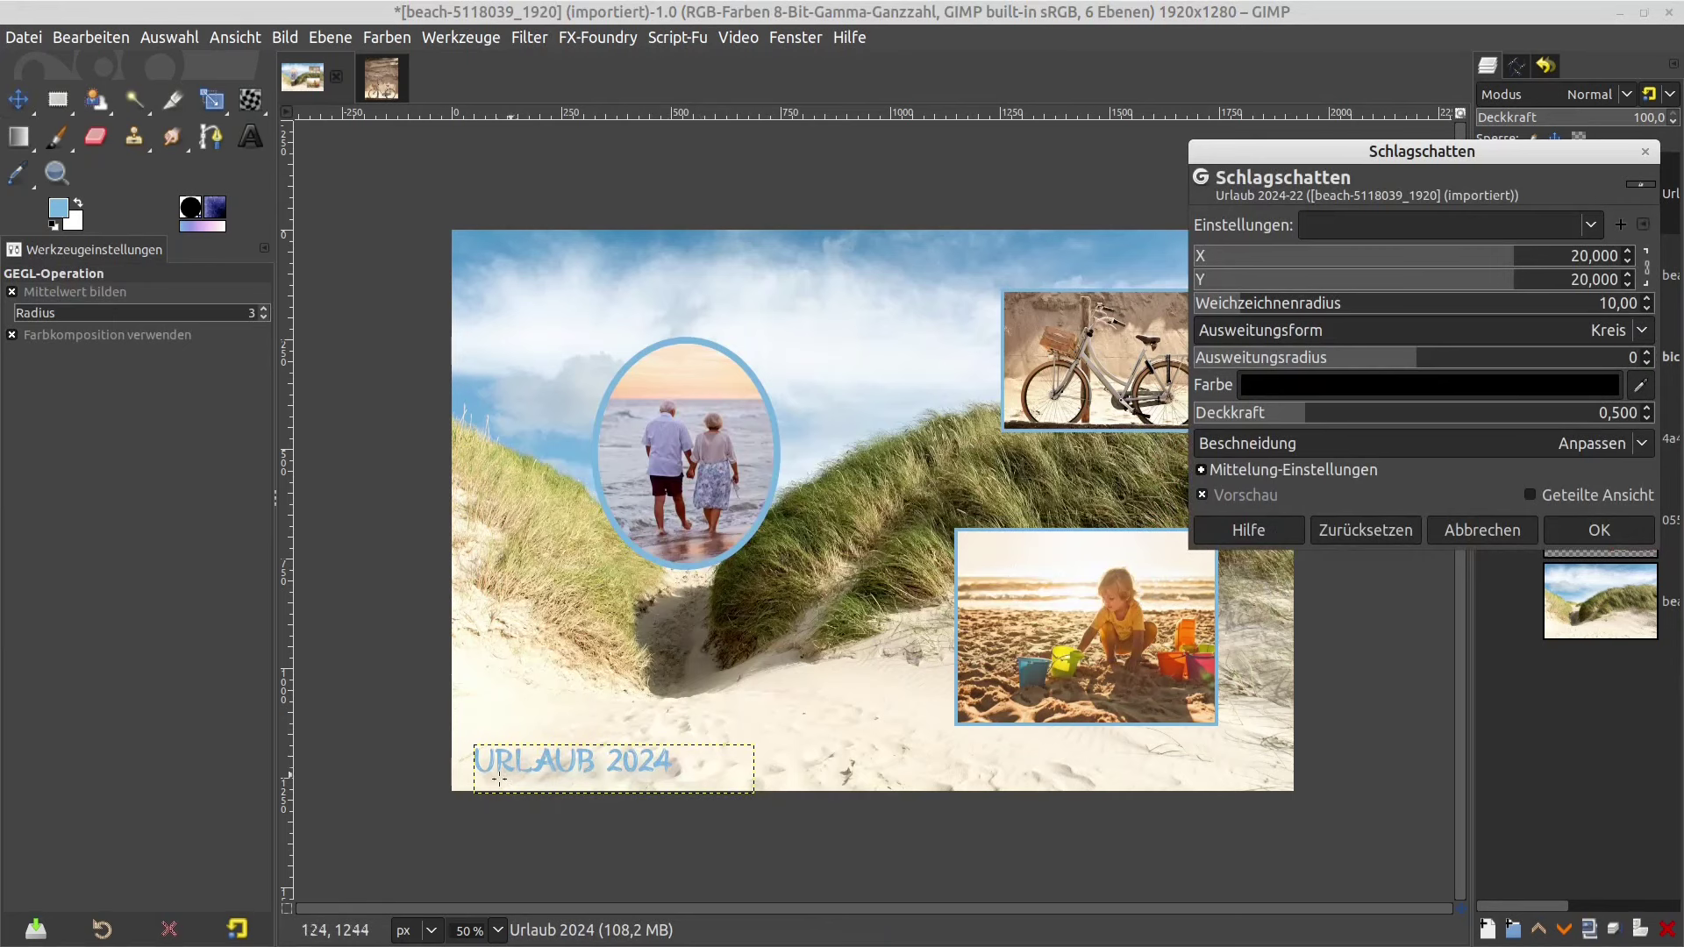
mouse_move(1499, 276)
mouse_down()
mouse_move(1428, 293)
mouse_move(1477, 309)
mouse_move(1199, 326)
mouse_move(1239, 329)
mouse_up()
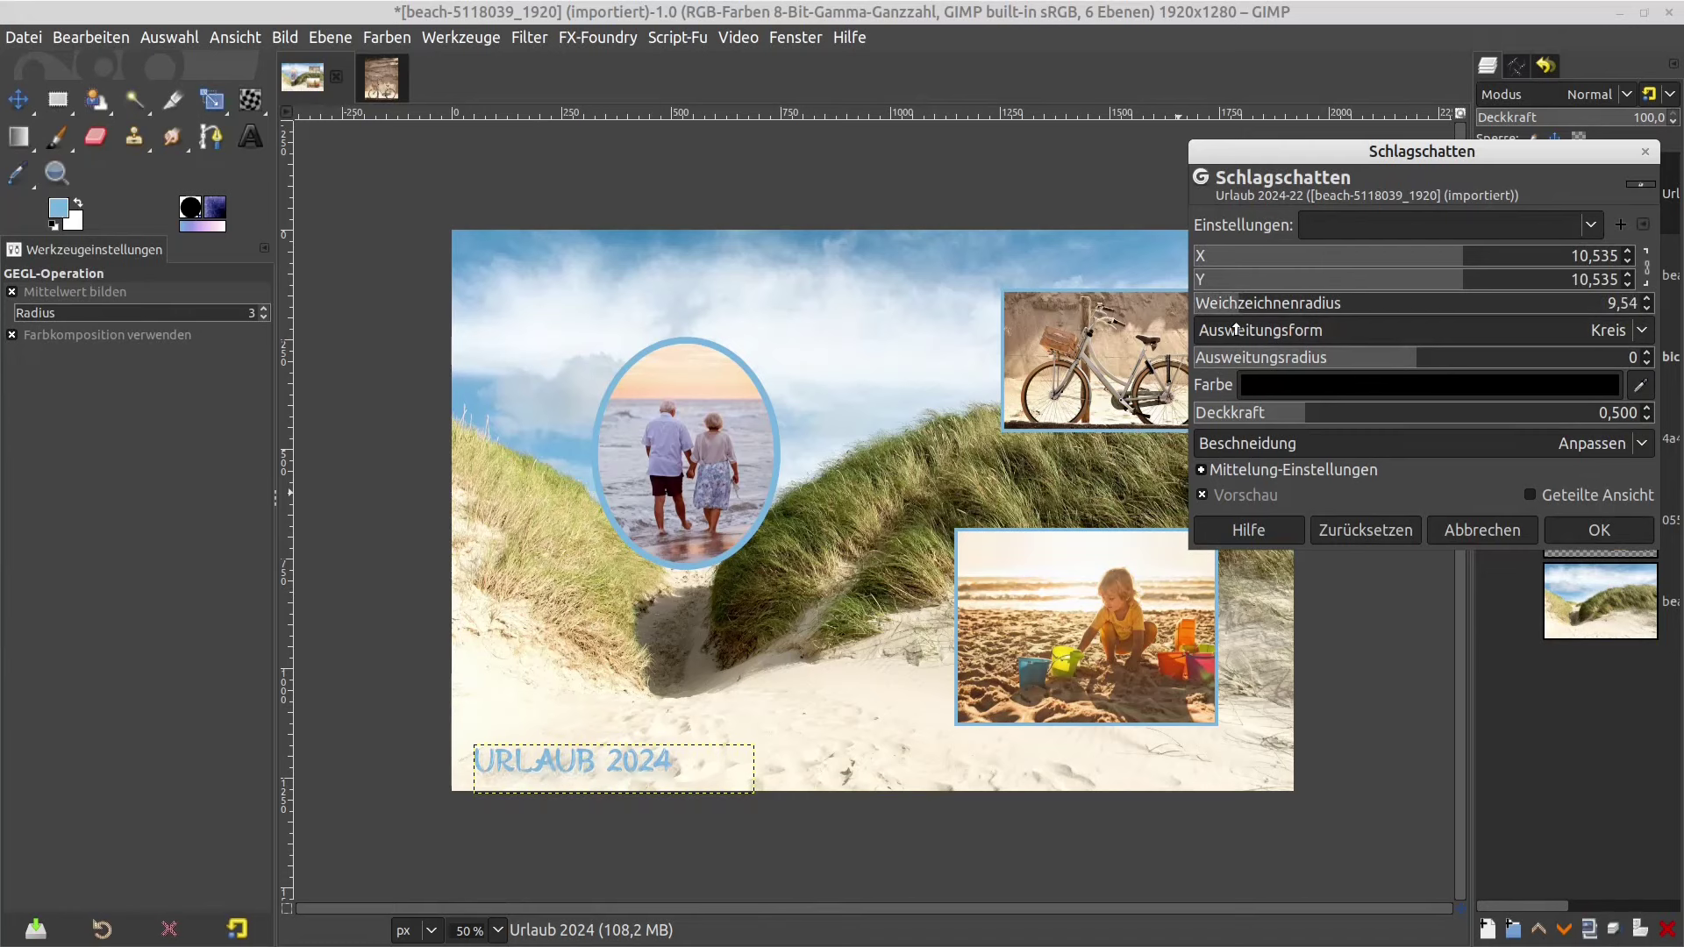
click(1366, 530)
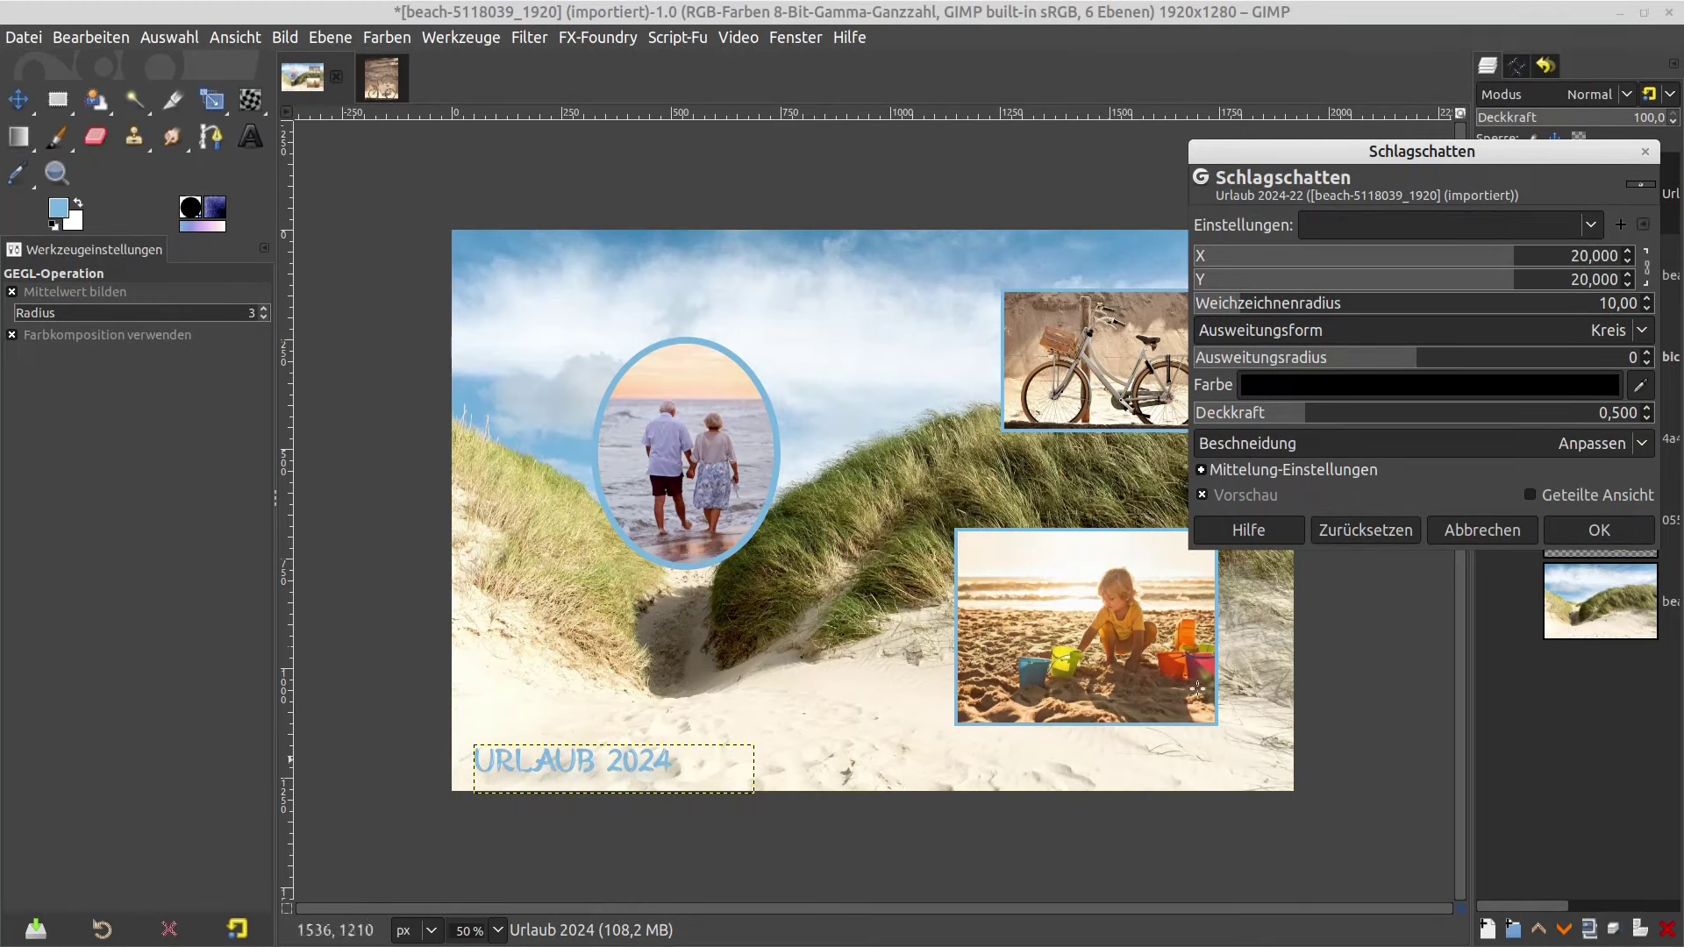
drag(1496, 272, 1478, 278)
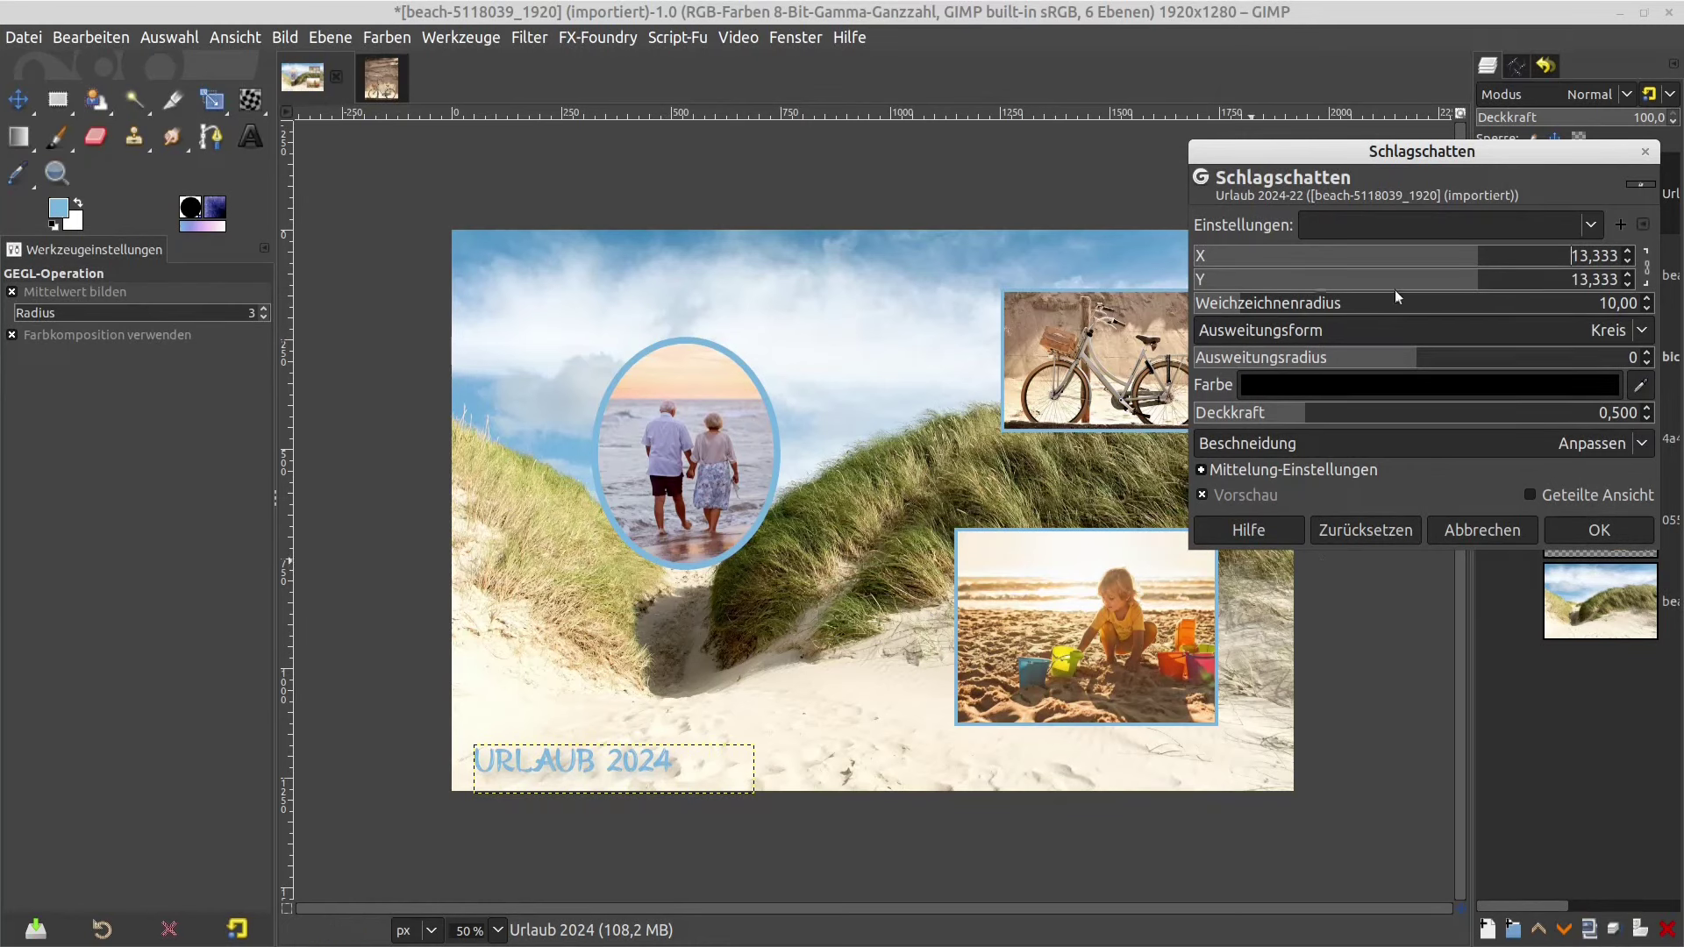
- Unlink the offsets, set X -13.004, Y 33.416 and opacity 0.949, then confirm
click(1648, 266)
drag(1476, 280, 1588, 286)
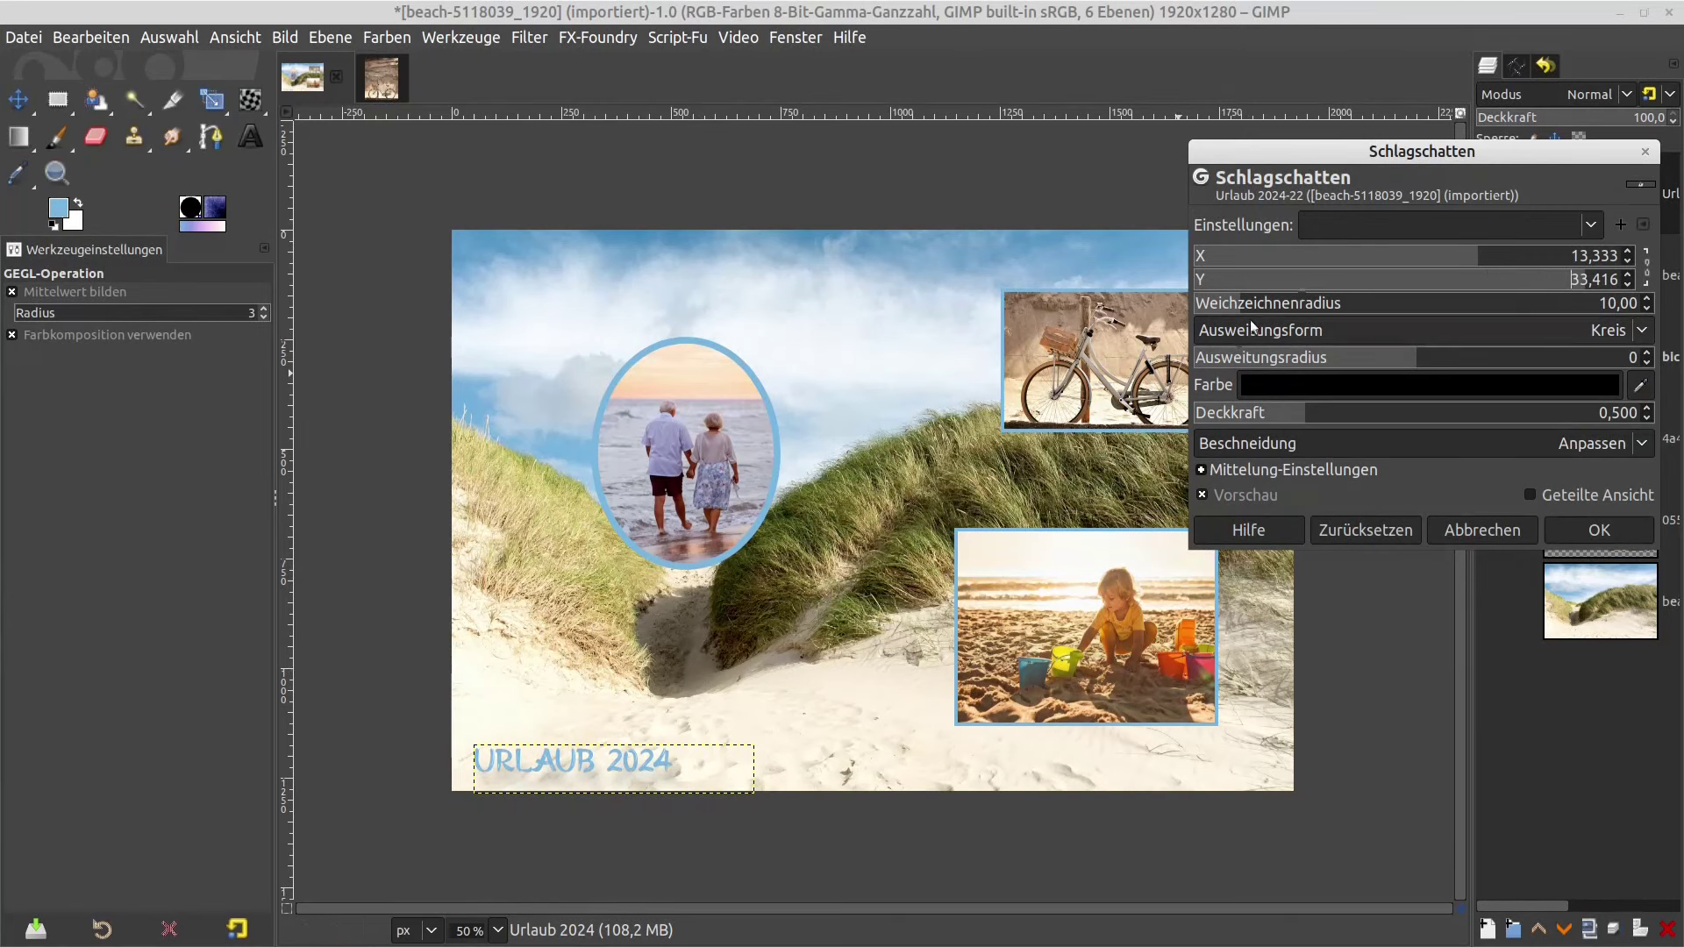
drag(1483, 263, 1303, 254)
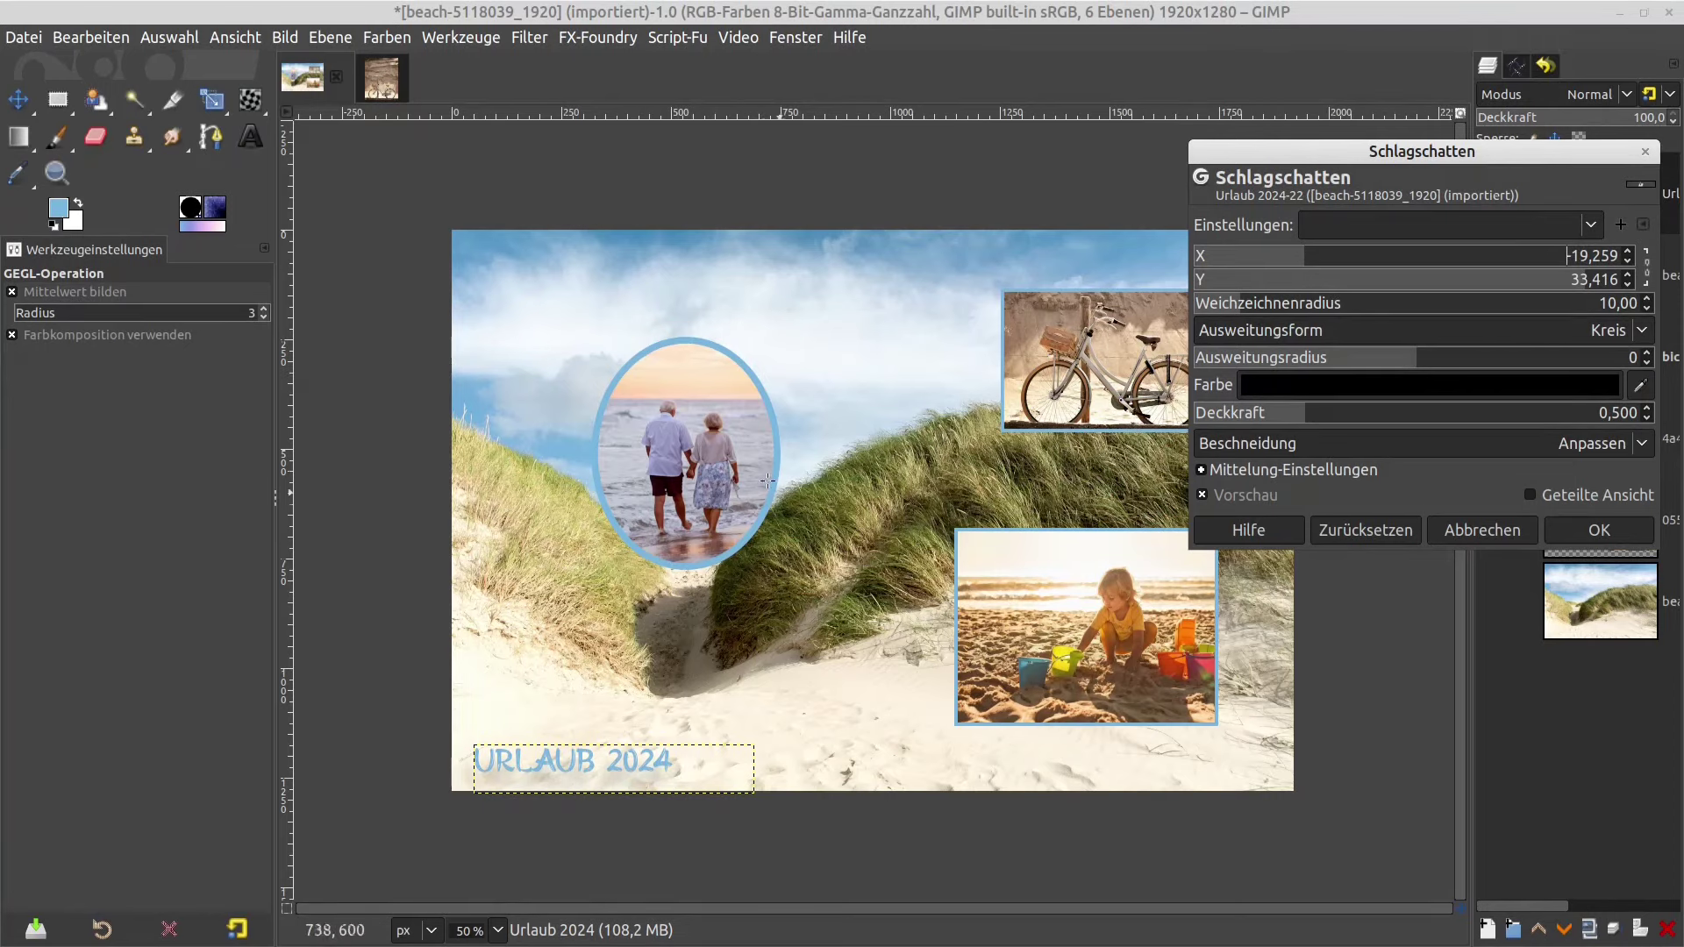
click(974, 443)
mouse_move(857, 330)
mouse_down()
mouse_move(455, 324)
mouse_move(832, 324)
mouse_move(746, 611)
mouse_up()
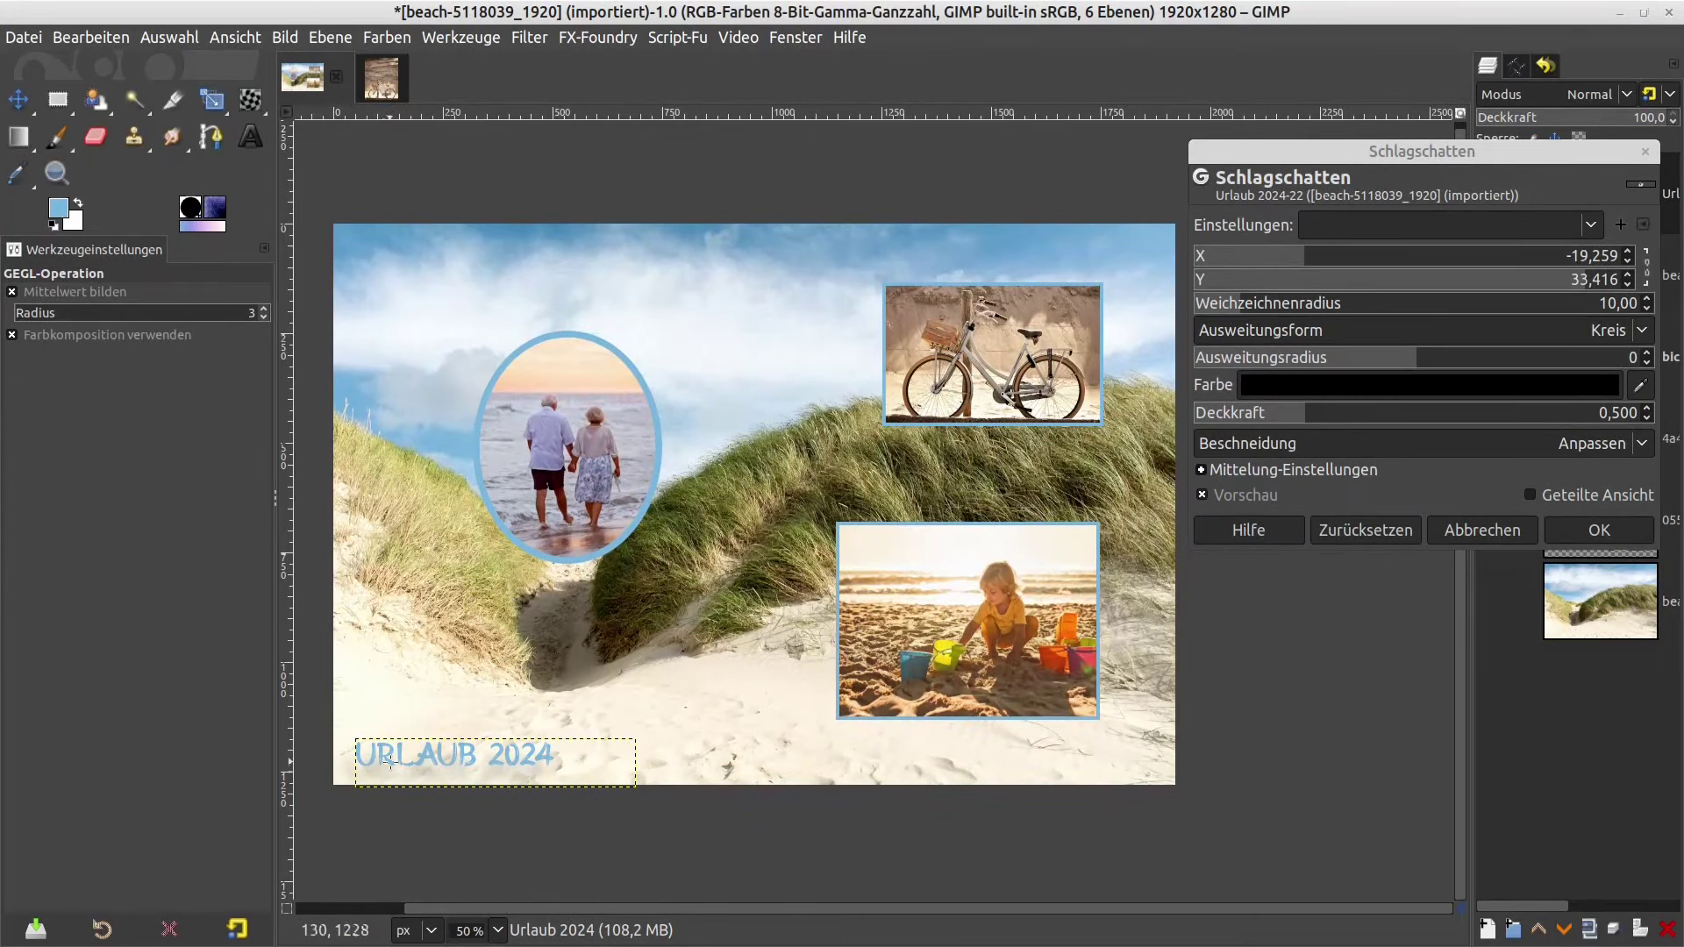
drag(1309, 255, 1338, 256)
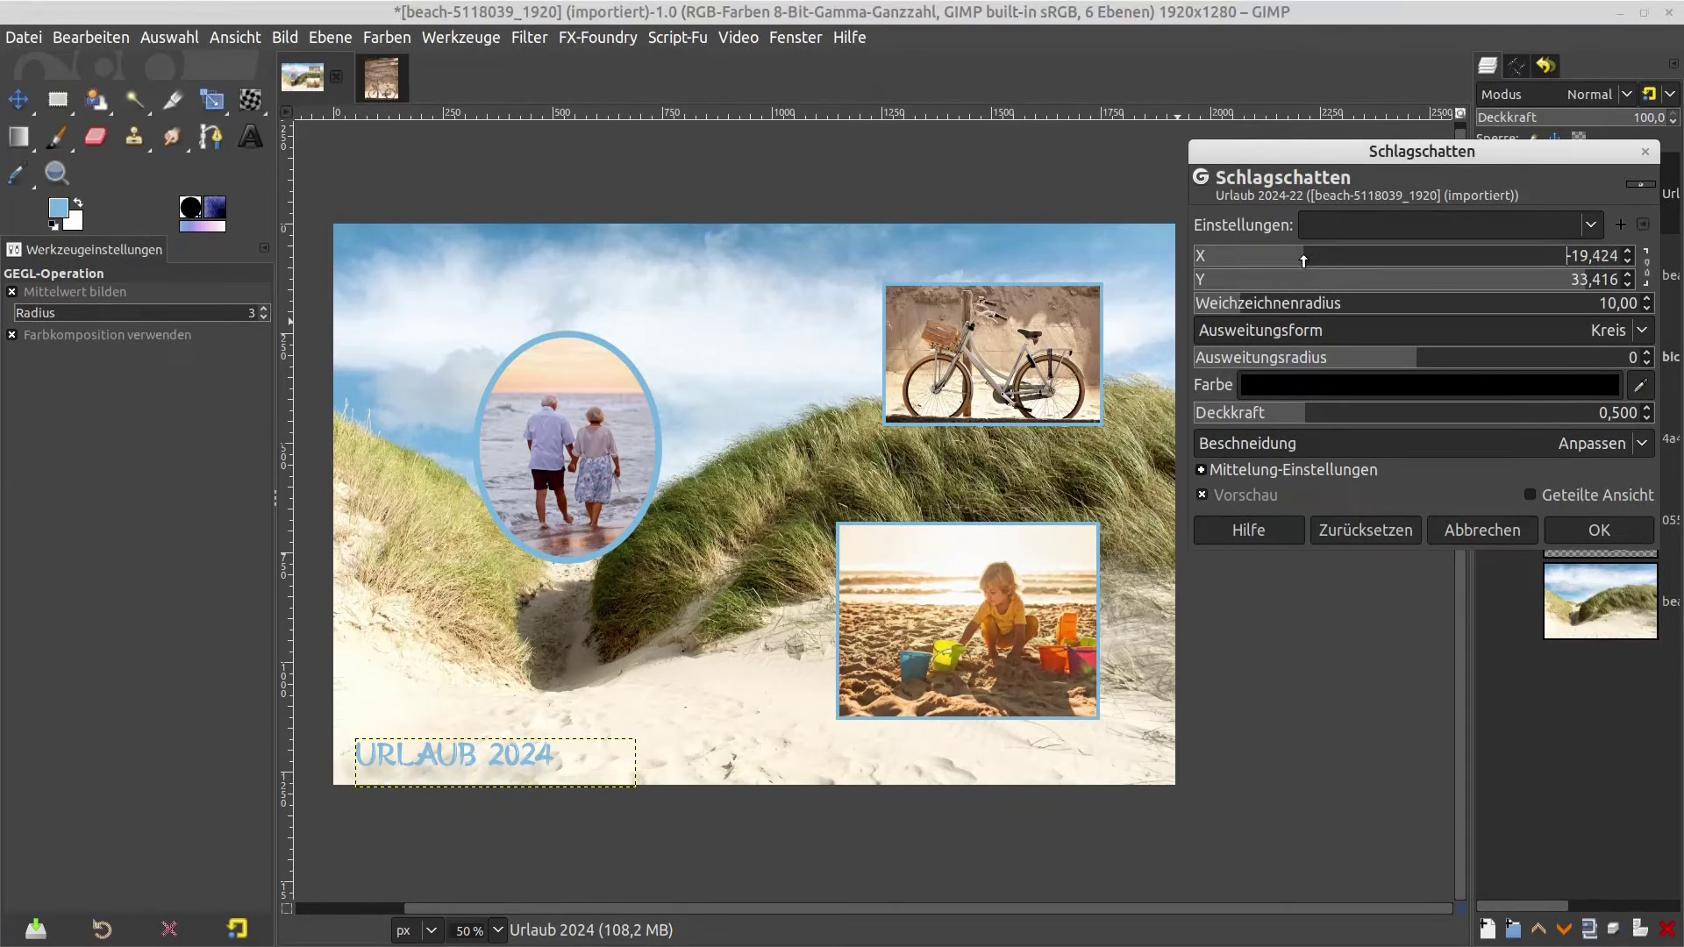
click(1312, 415)
mouse_move(1312, 414)
mouse_down()
mouse_move(1479, 412)
mouse_move(1406, 412)
mouse_up()
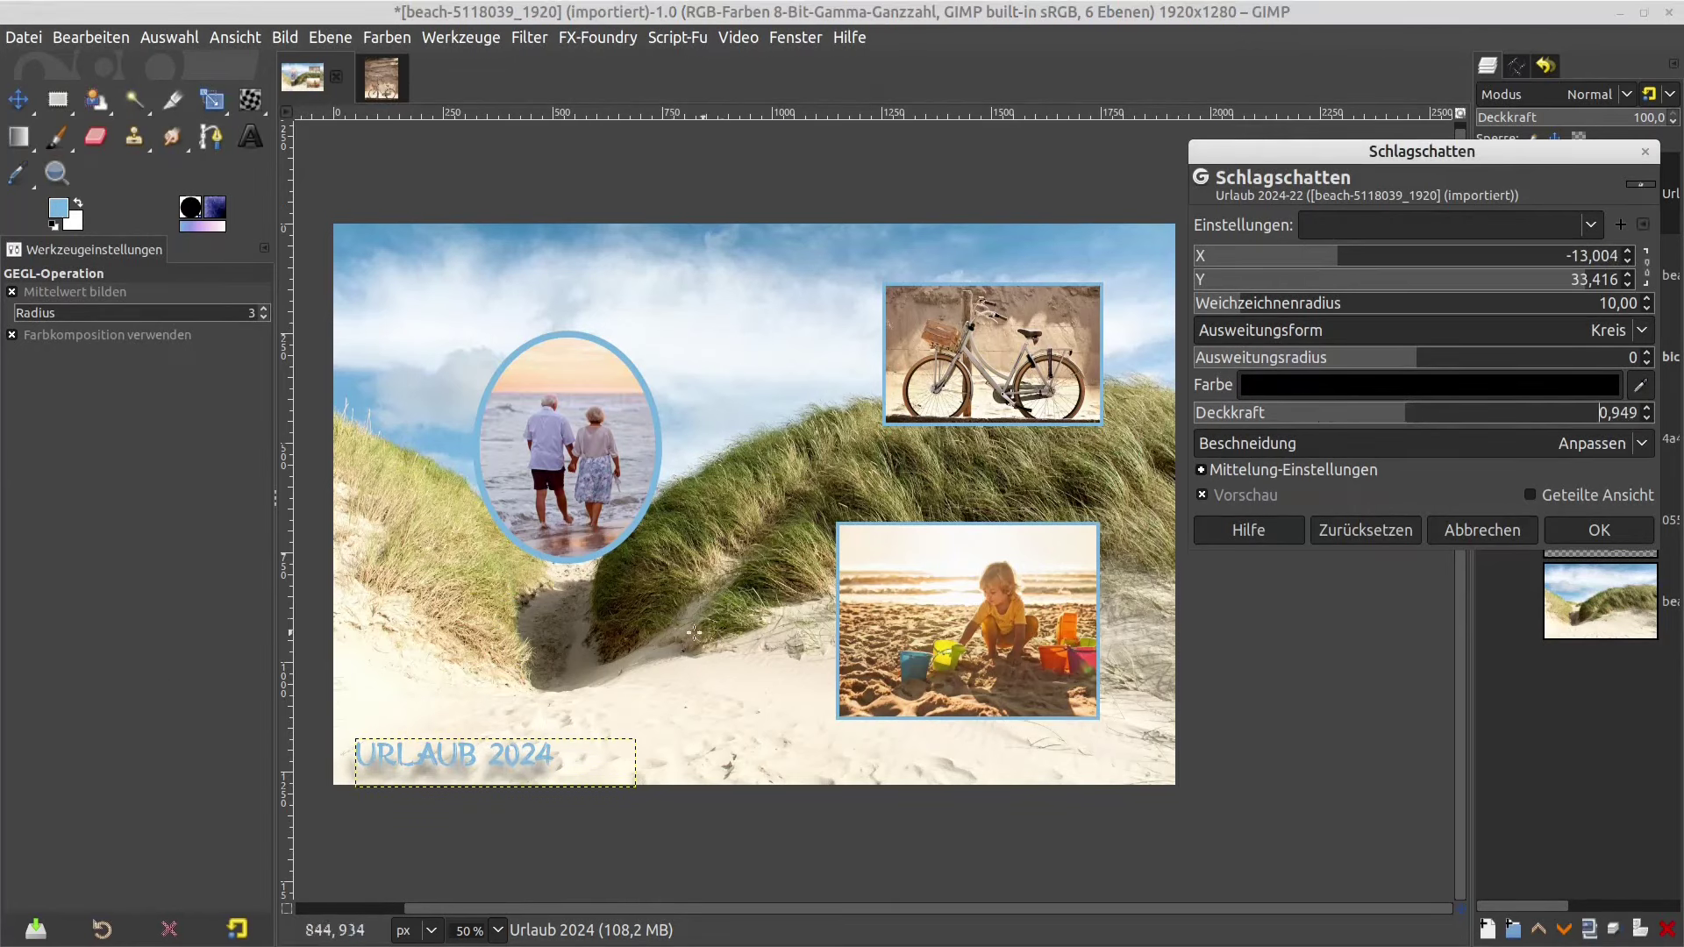
click(1599, 530)
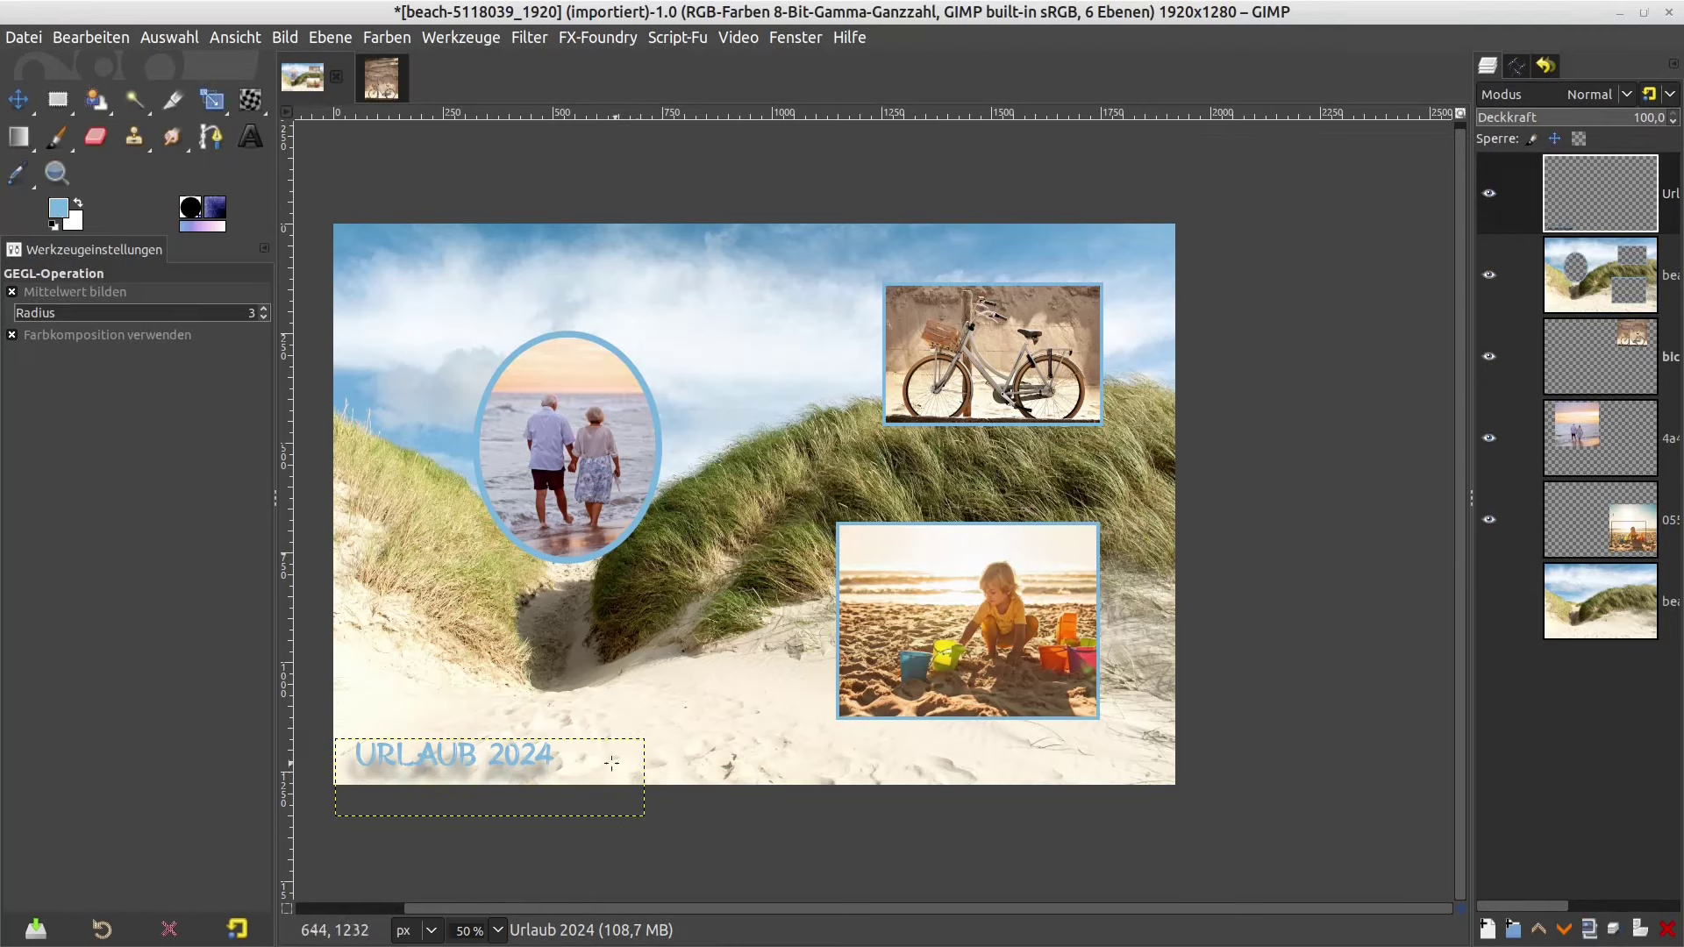
- Add a merged 'Sichtbar' layer from all visible collage content at the top of the stack
click(1591, 640)
click(1591, 180)
click(1632, 205)
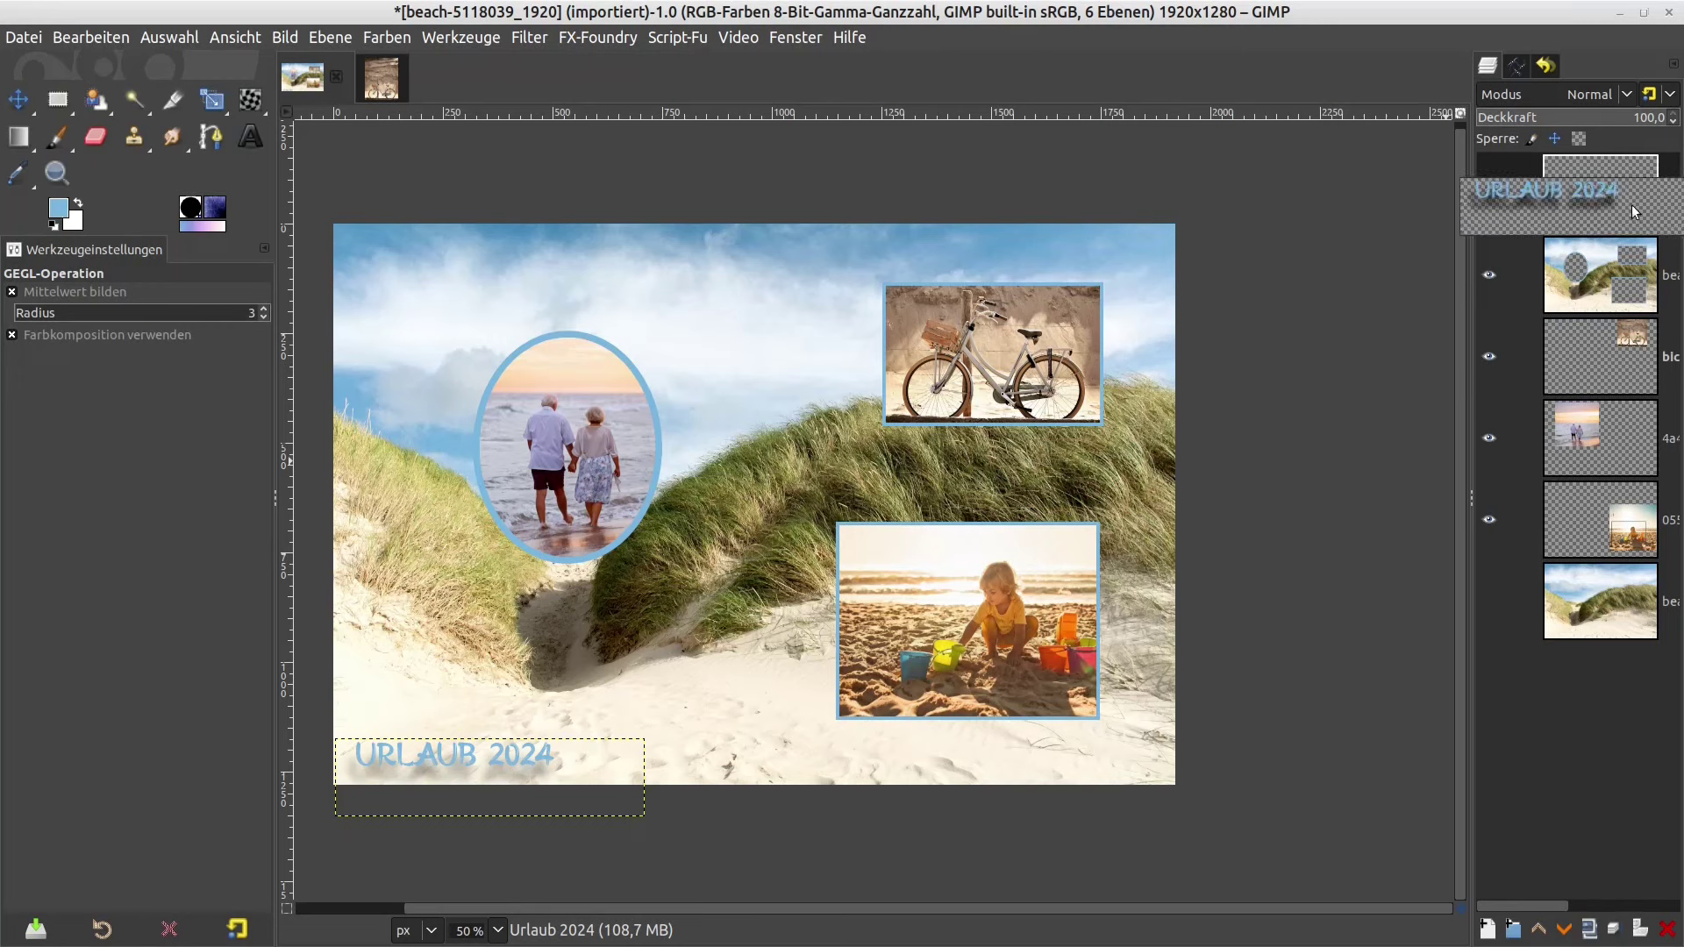
click(1633, 205)
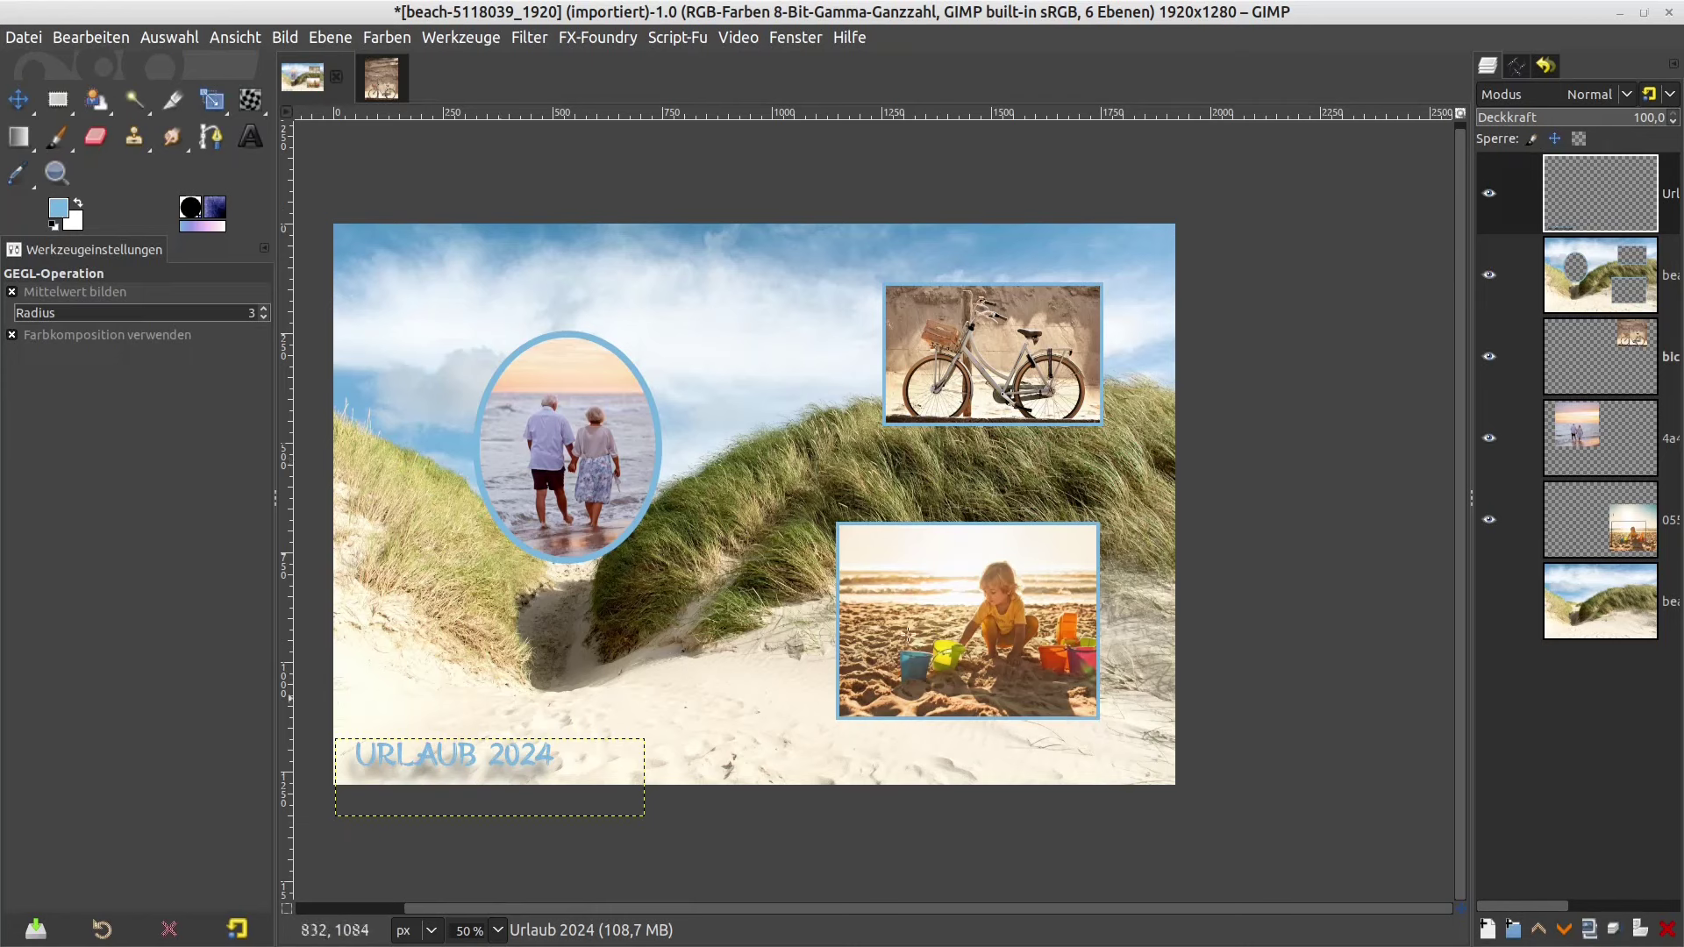
click(250, 136)
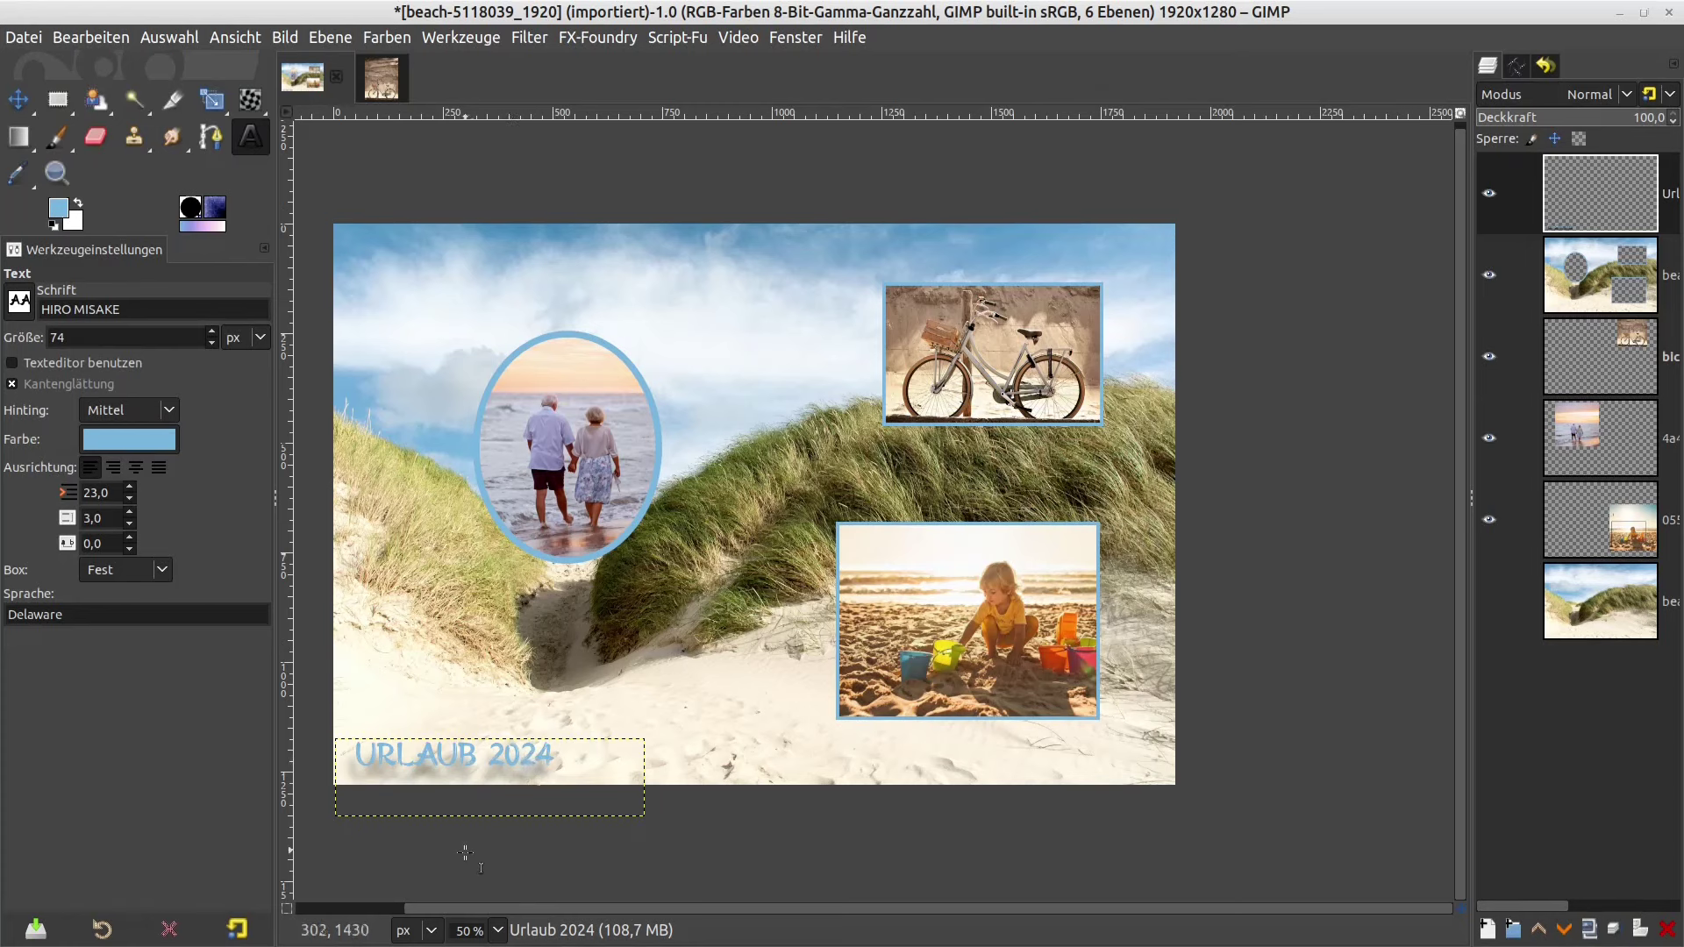
right_click(1554, 728)
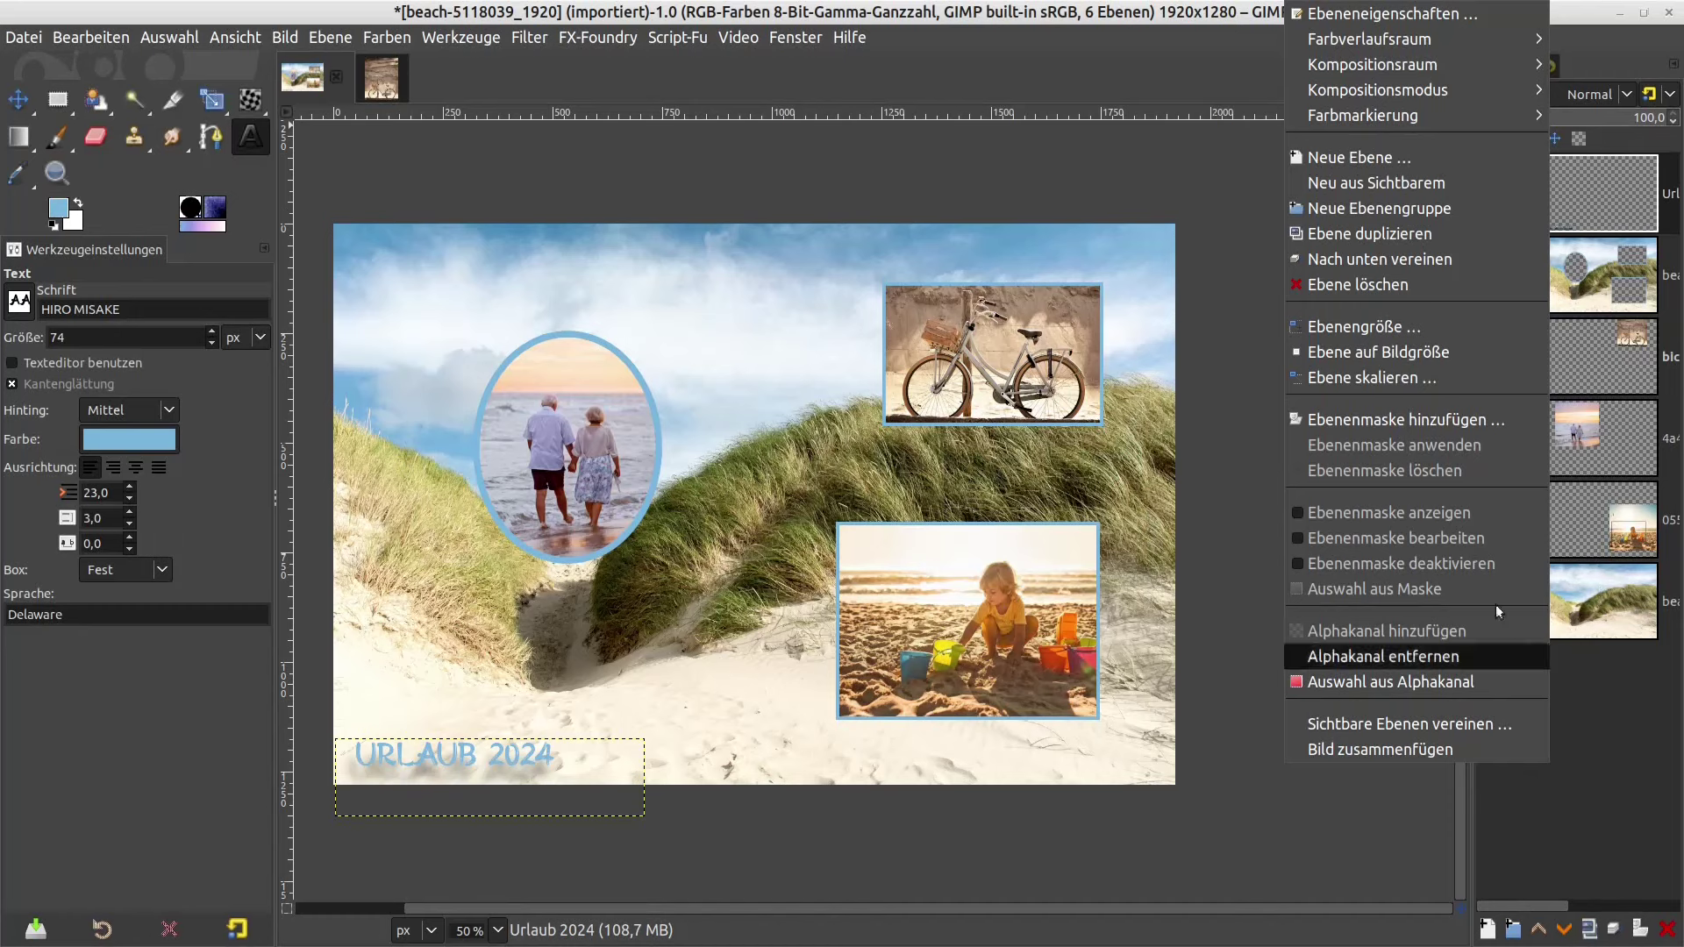
click(1377, 183)
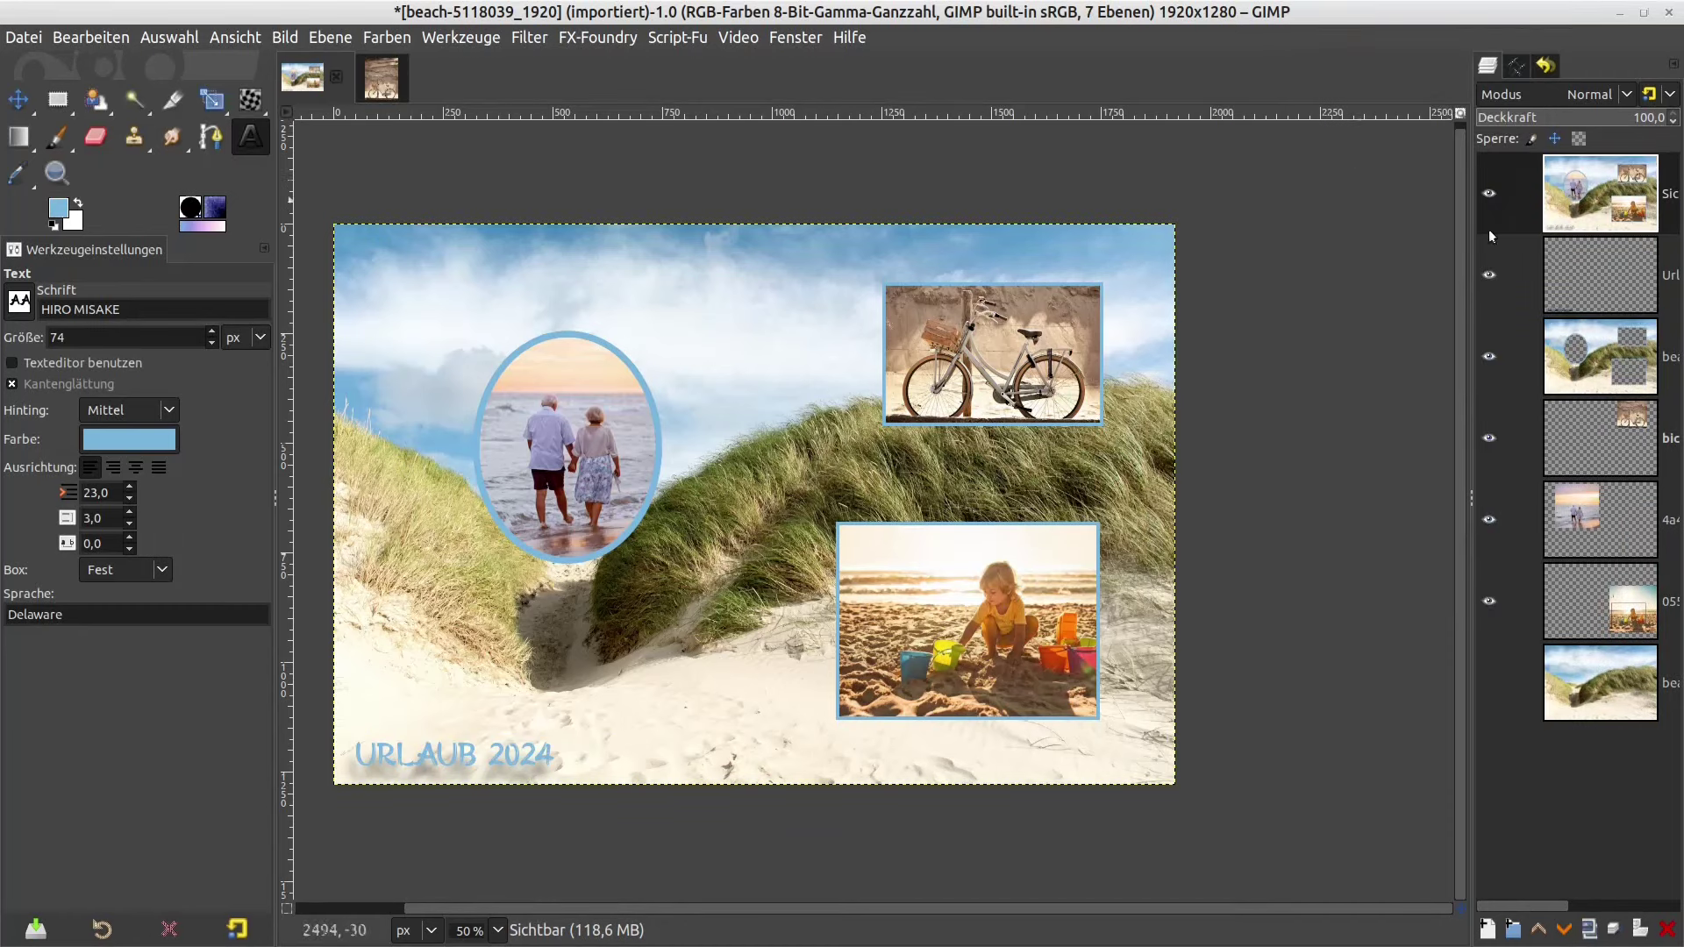